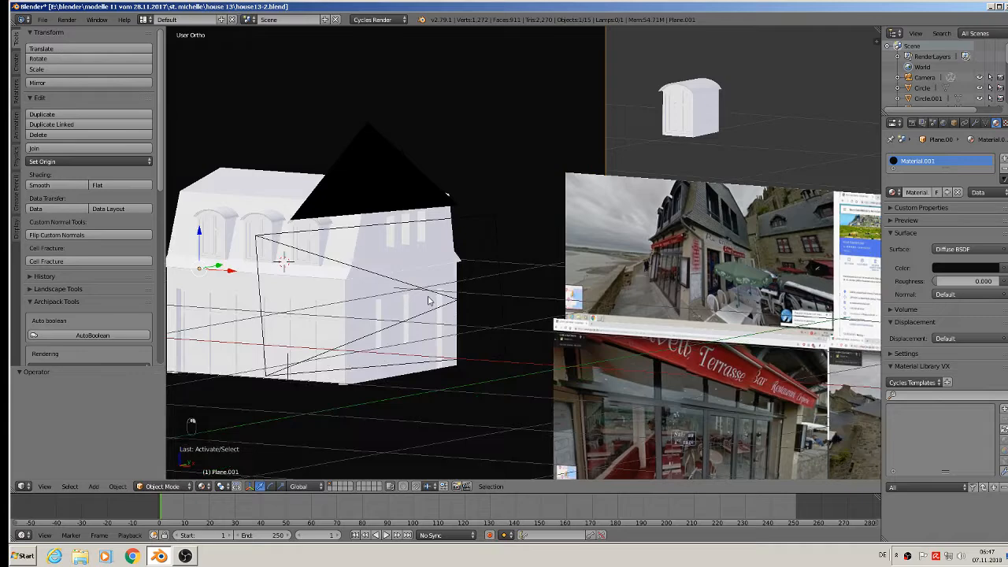
# Give the house body a new material named "brrown steahl"
pyautogui.scroll(-5, 429, 300)
pyautogui.scroll(4, 429, 300)
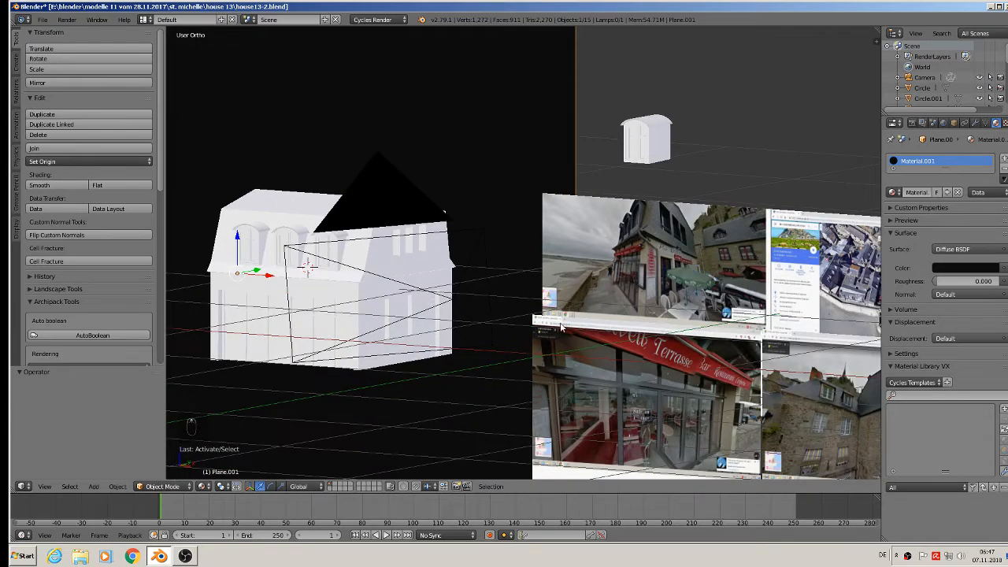
pyautogui.scroll(2, 680, 425)
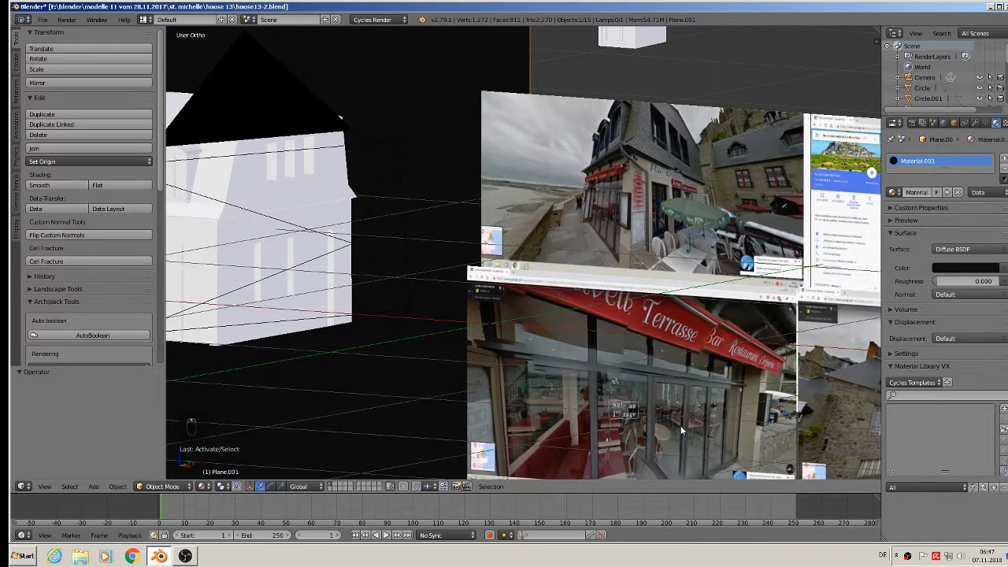
pyautogui.keyDown('shift'); pyautogui.moveTo(680, 425); pyautogui.dragTo(754, 341, button='middle'); pyautogui.keyUp('shift')
pyautogui.scroll(2, 754, 342)
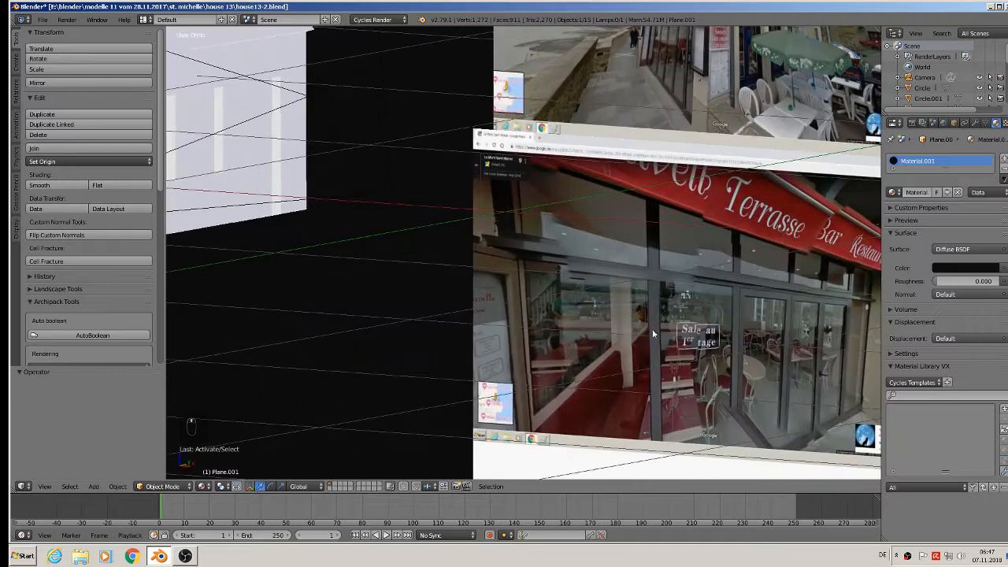
pyautogui.scroll(-2, 660, 341)
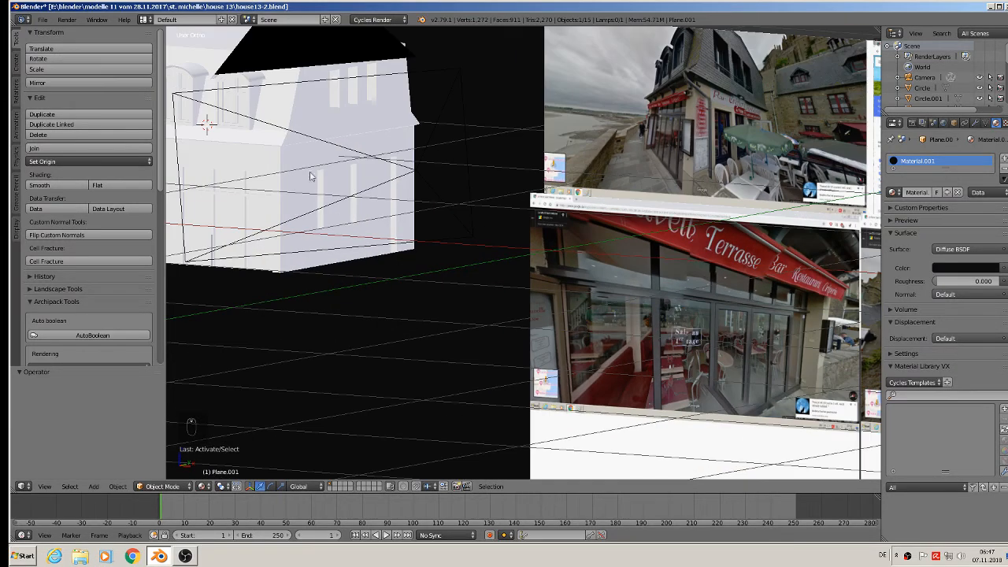
pyautogui.rightClick(271, 162)
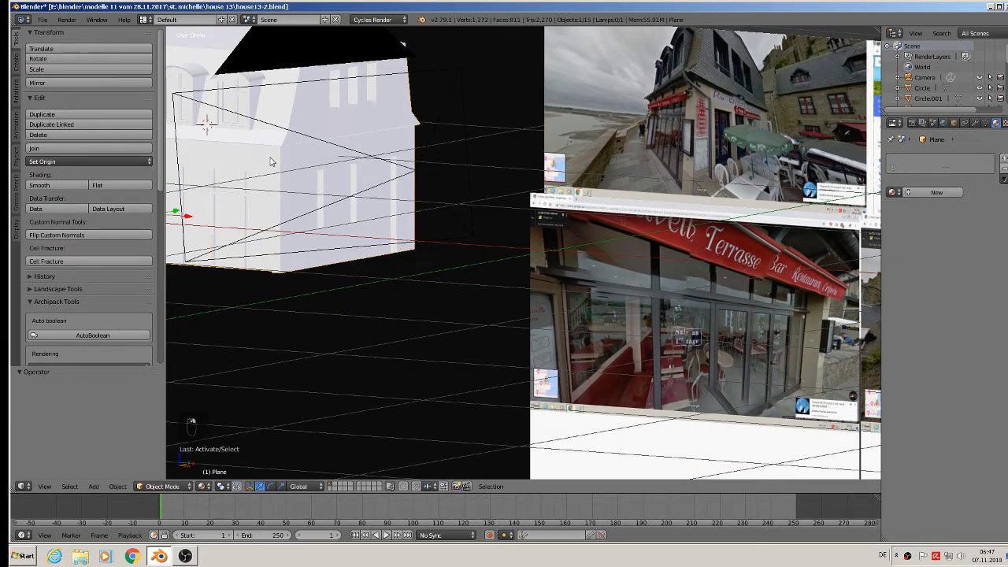
pyautogui.click(906, 192)
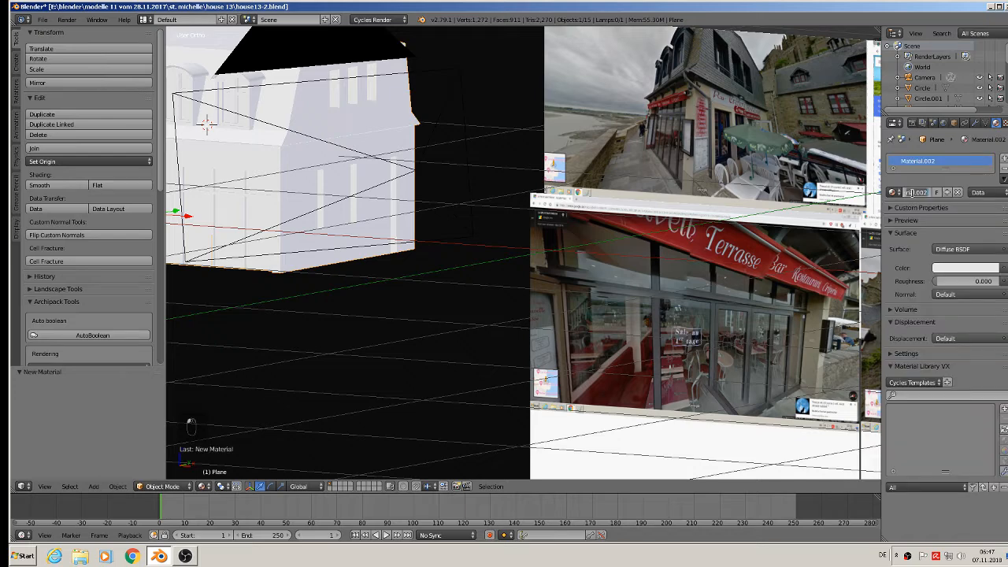
pyautogui.click(909, 192)
pyautogui.press('BackSpace')
pyautogui.press('Return')
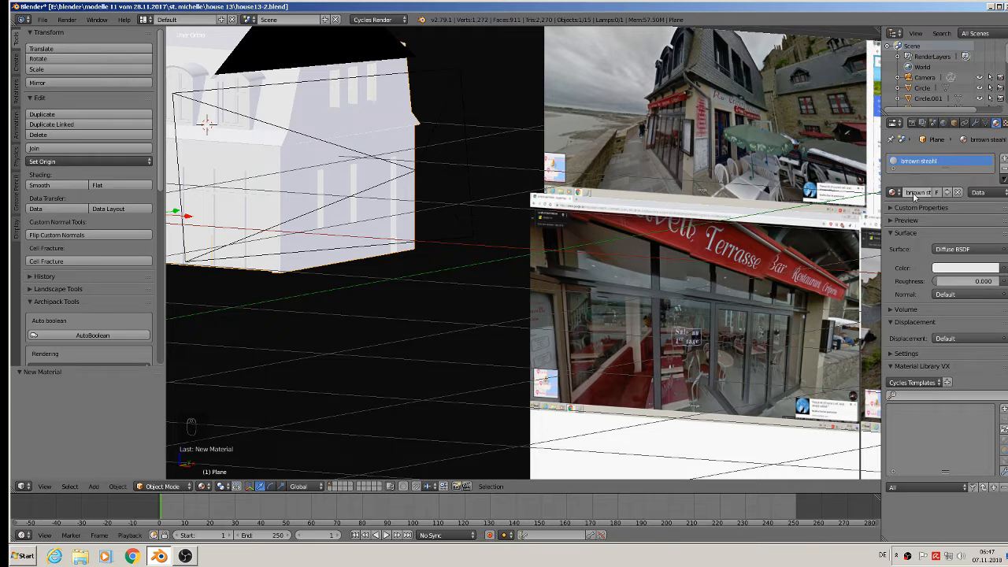
# Switch the brown steel material's surface to Principled BSDF and set Metallic to 1
pyautogui.click(976, 250)
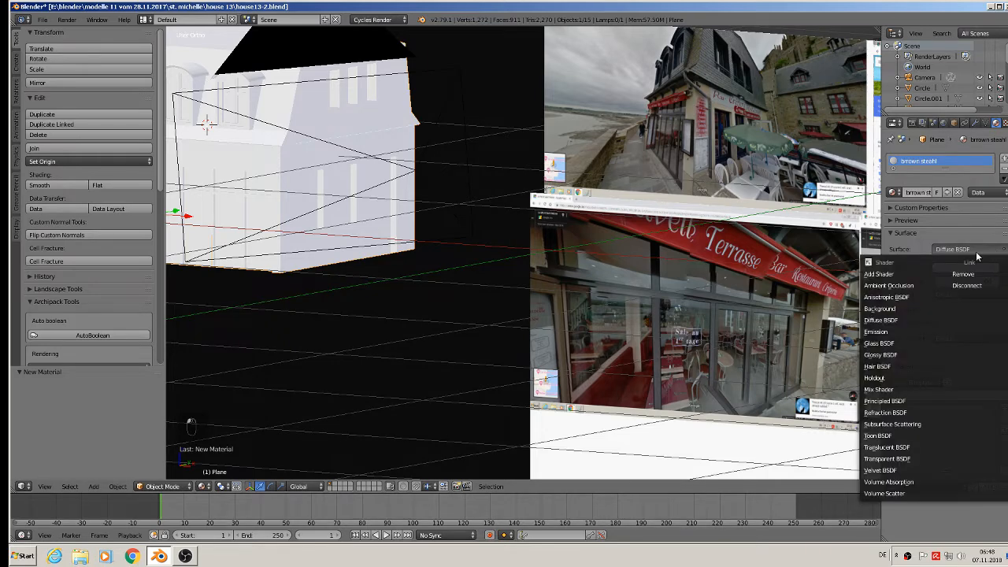
pyautogui.click(897, 402)
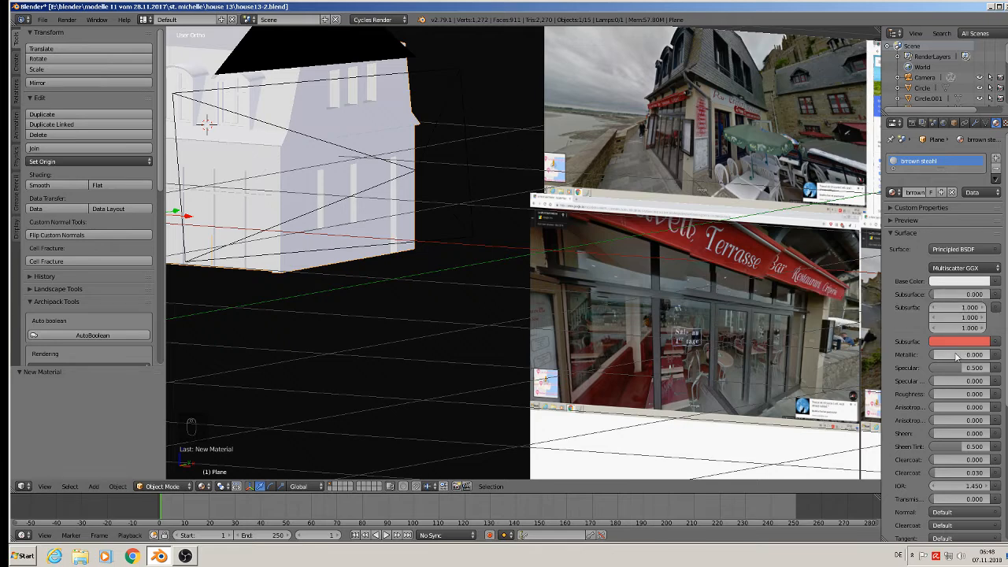
pyautogui.click(953, 354)
pyautogui.write('1')
pyautogui.press('Return')
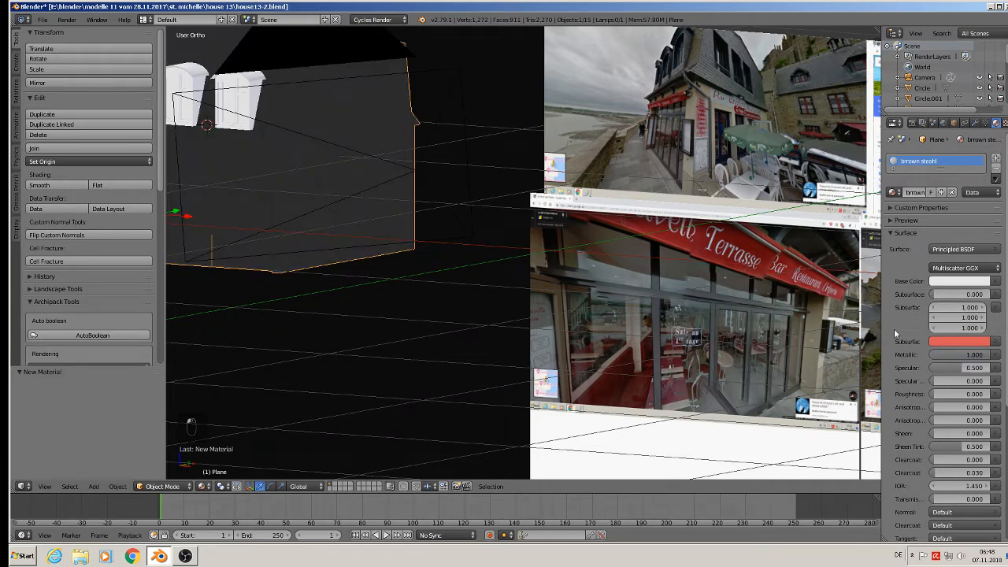
# Show the material preview and set the base color to a dark reddish brown of about R 0.087, G 0.021, B 0.012
pyautogui.click(892, 221)
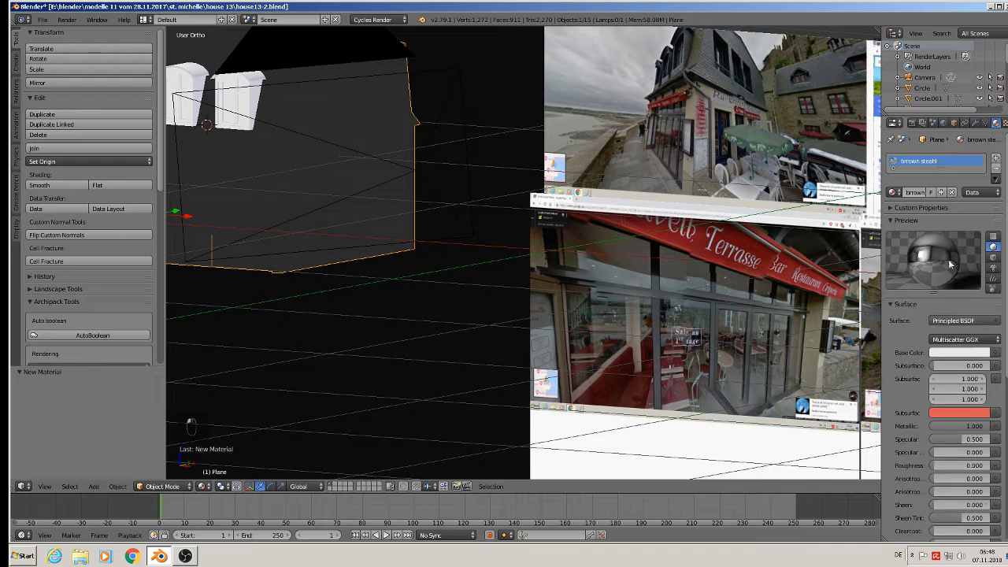
pyautogui.click(957, 354)
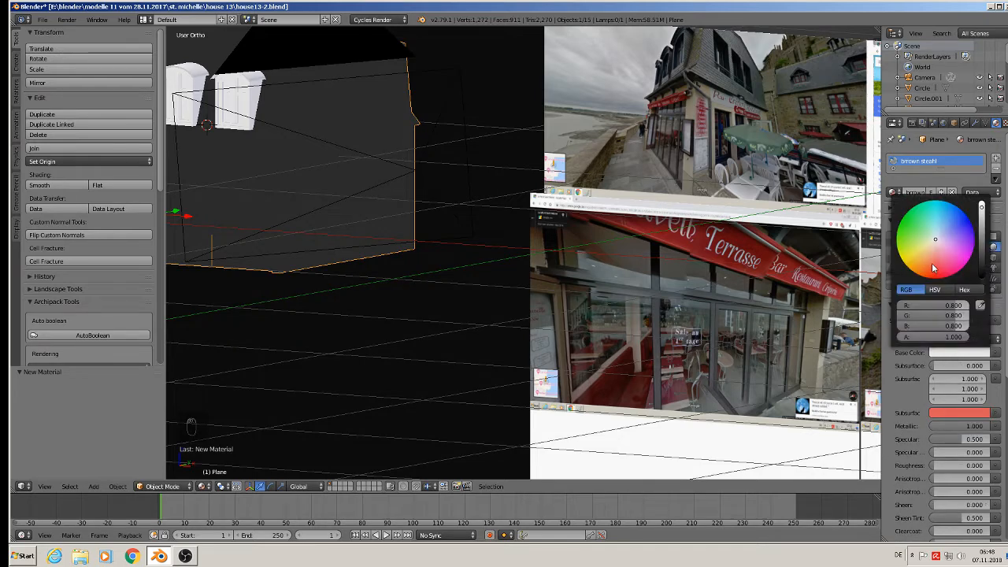
pyautogui.click(929, 264)
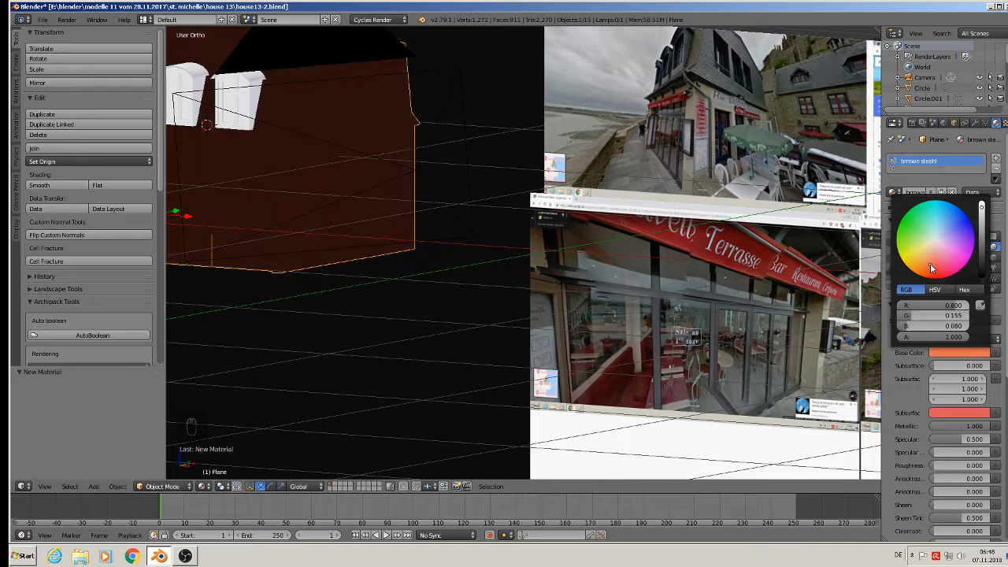
pyautogui.click(982, 253)
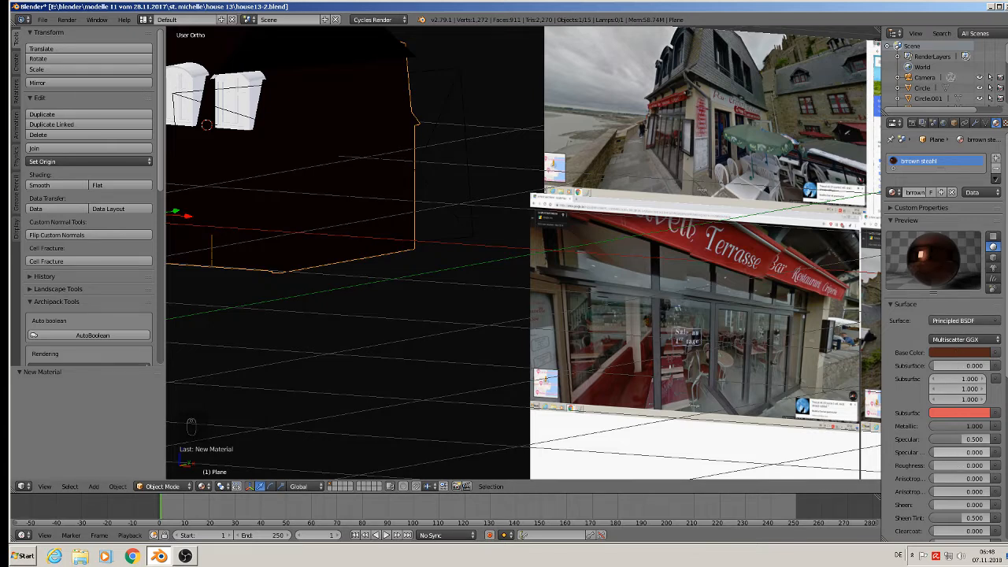
# Raise the brown steel material's roughness to about 0.769
pyautogui.moveTo(958, 452); pyautogui.dragTo(965, 452)
pyautogui.moveTo(959, 466); pyautogui.dragTo(967, 465)
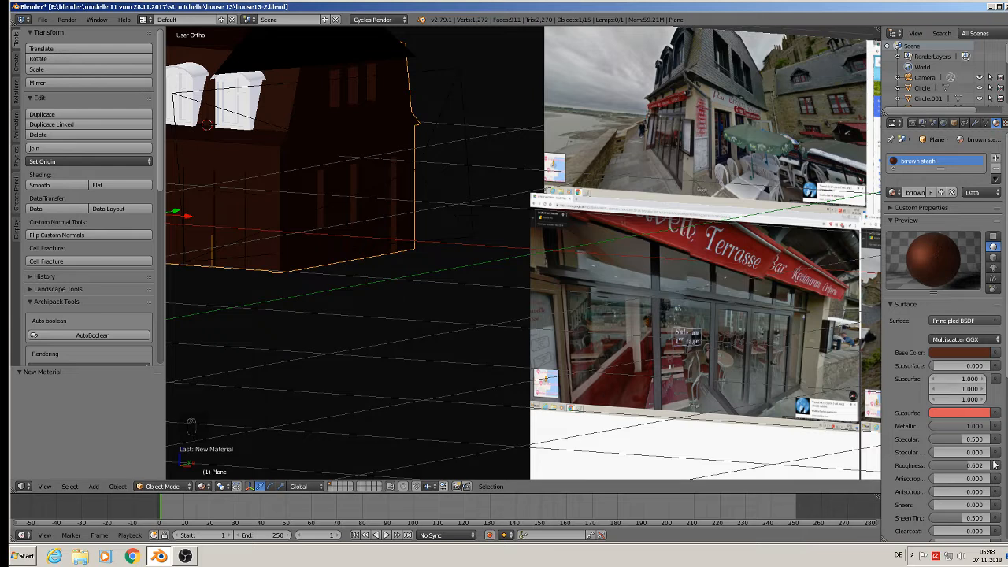
pyautogui.moveTo(968, 465); pyautogui.dragTo(978, 467)
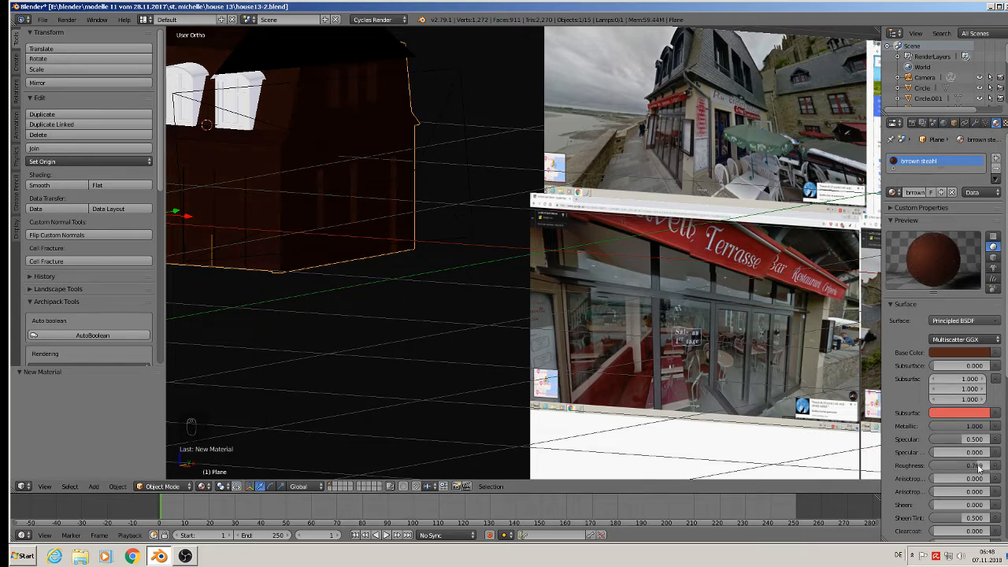
# Darken the brown base color further, and set Specular Tint to about 0.657 and Roughness to about 0.815
pyautogui.click(959, 352)
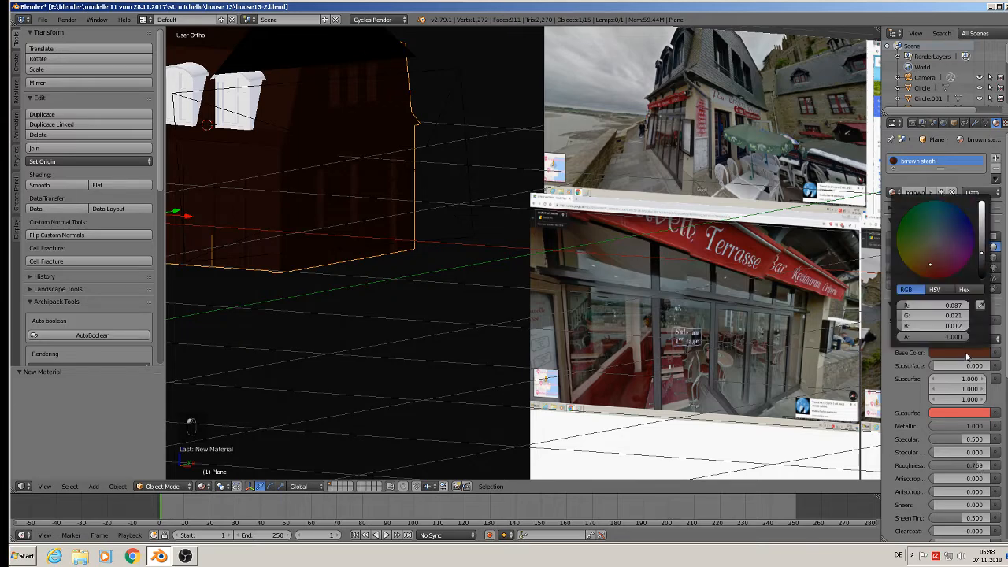
pyautogui.click(981, 261)
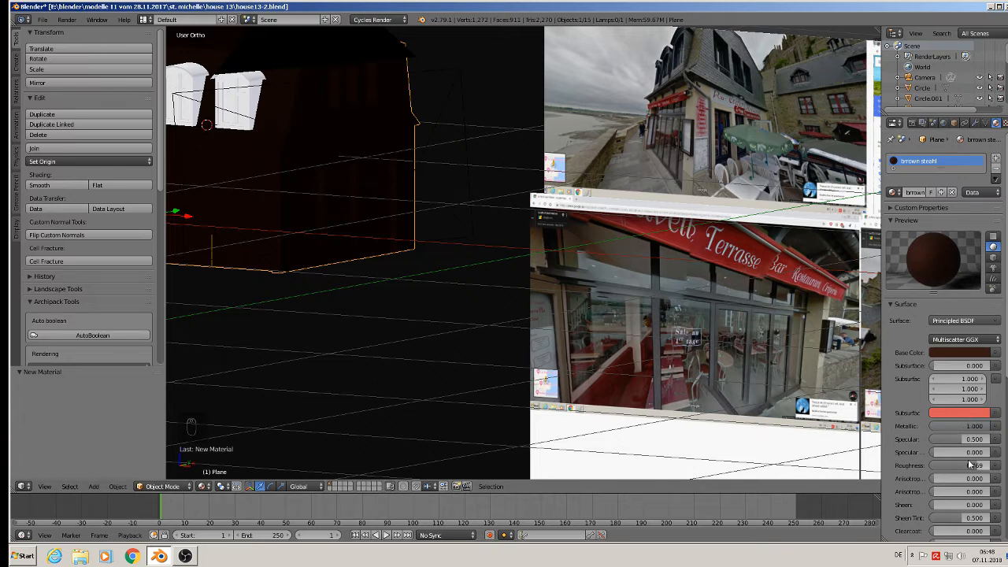
pyautogui.moveTo(962, 452)
pyautogui.mouseDown()
pyautogui.moveTo(982, 455)
pyautogui.moveTo(973, 453)
pyautogui.mouseUp()
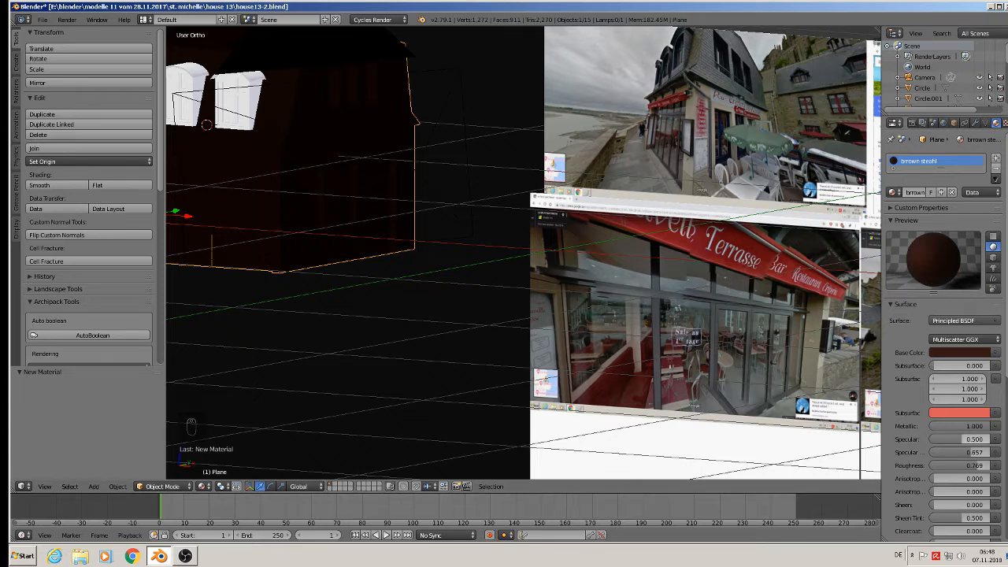
pyautogui.moveTo(975, 465)
pyautogui.mouseDown()
pyautogui.moveTo(991, 469)
pyautogui.moveTo(981, 468)
pyautogui.mouseUp()
# Add a second material slot to the house with a new material named "putz" that uses the Principled BSDF surface
pyautogui.scroll(-3, 634, 357)
pyautogui.keyDown('shift'); pyautogui.moveTo(482, 252); pyautogui.dragTo(494, 205, button='middle'); pyautogui.keyUp('shift')
pyautogui.press('KP_1')
pyautogui.scroll(6, 616, 188)
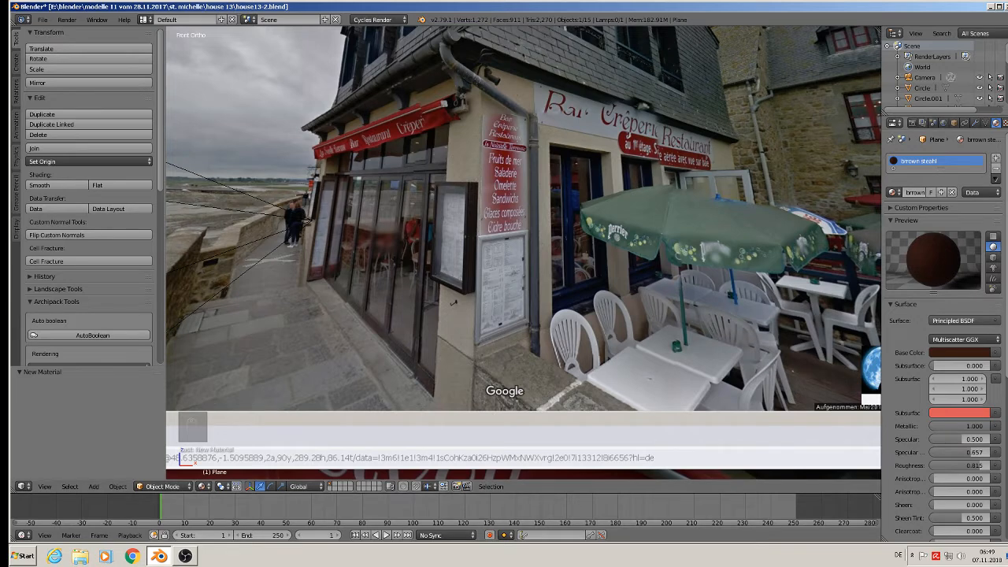
pyautogui.click(994, 159)
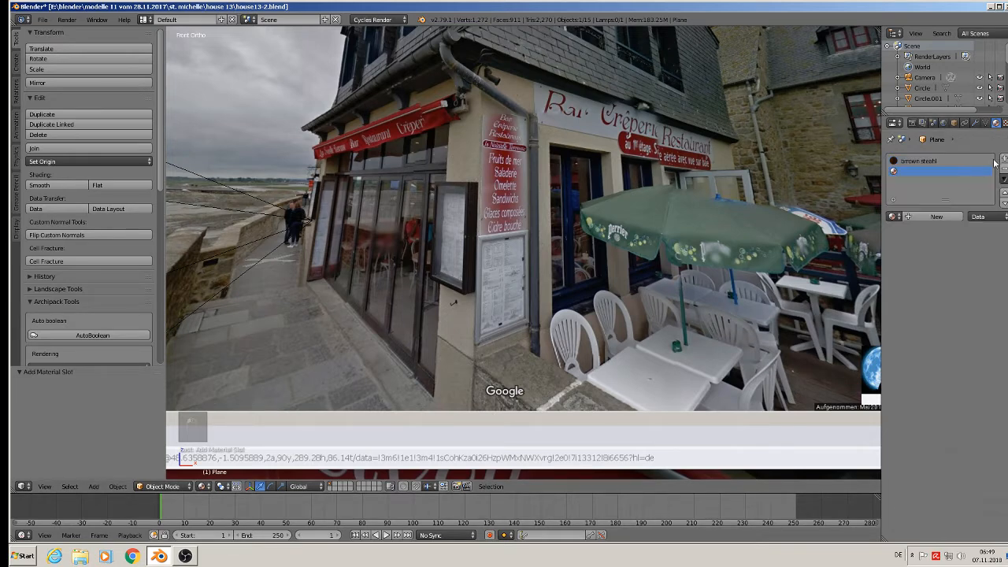
pyautogui.click(935, 217)
pyautogui.click(912, 218)
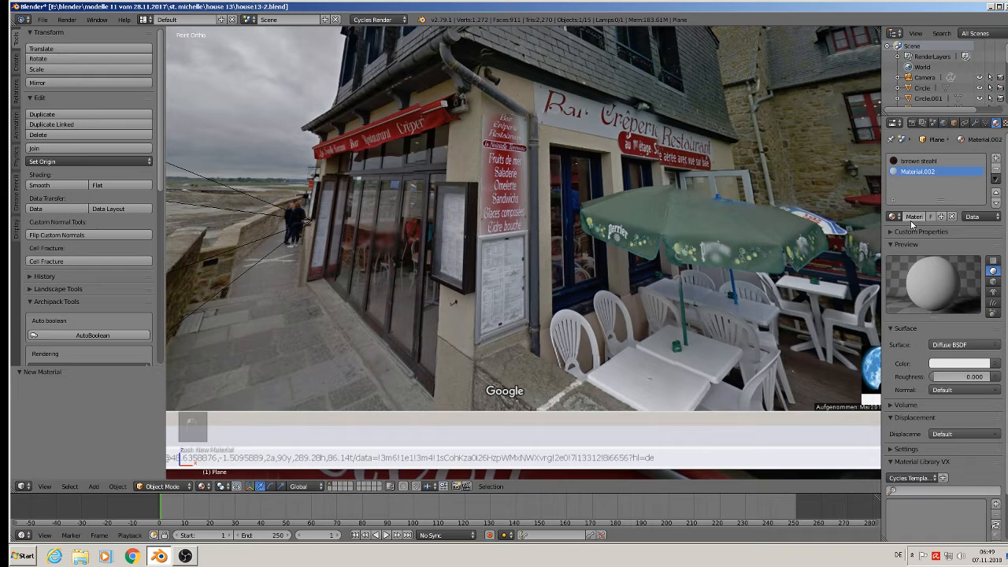
pyautogui.press('BackSpace')
pyautogui.click(962, 345)
pyautogui.click(905, 240)
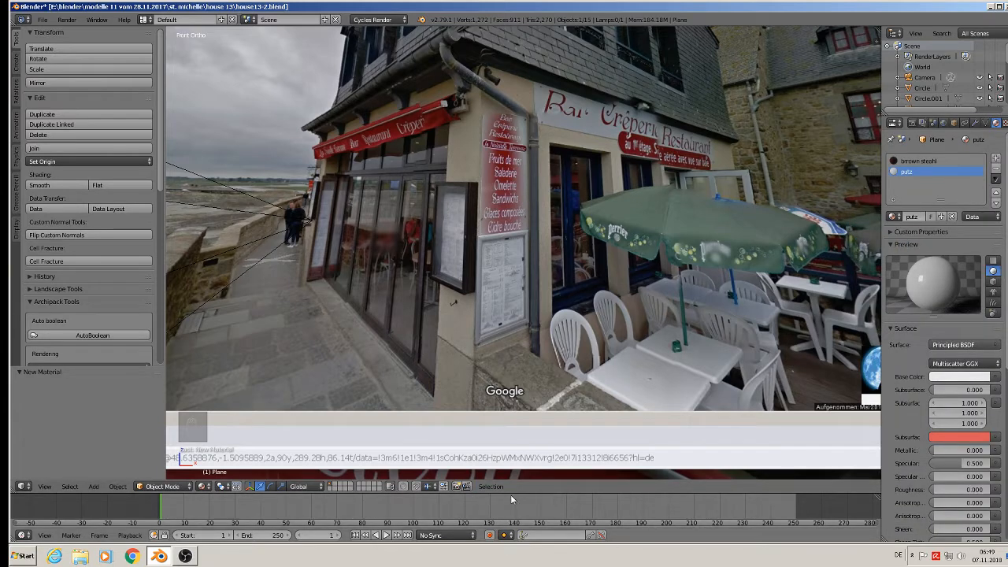
# Enlarge the timeline area, turn it into a Node Editor, and hide its properties sidebar
pyautogui.moveTo(517, 494); pyautogui.dragTo(542, 265)
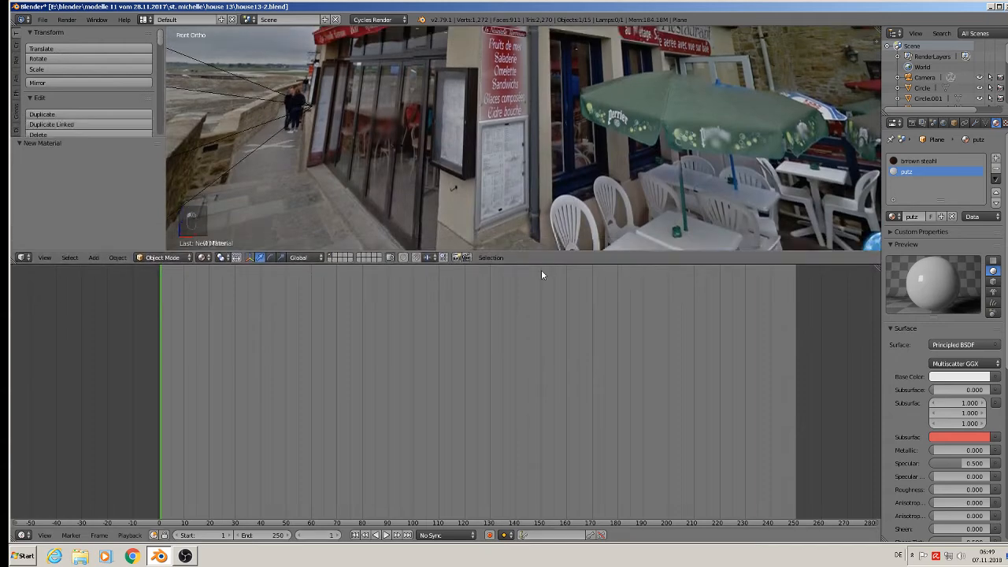
pyautogui.click(24, 535)
pyautogui.click(47, 418)
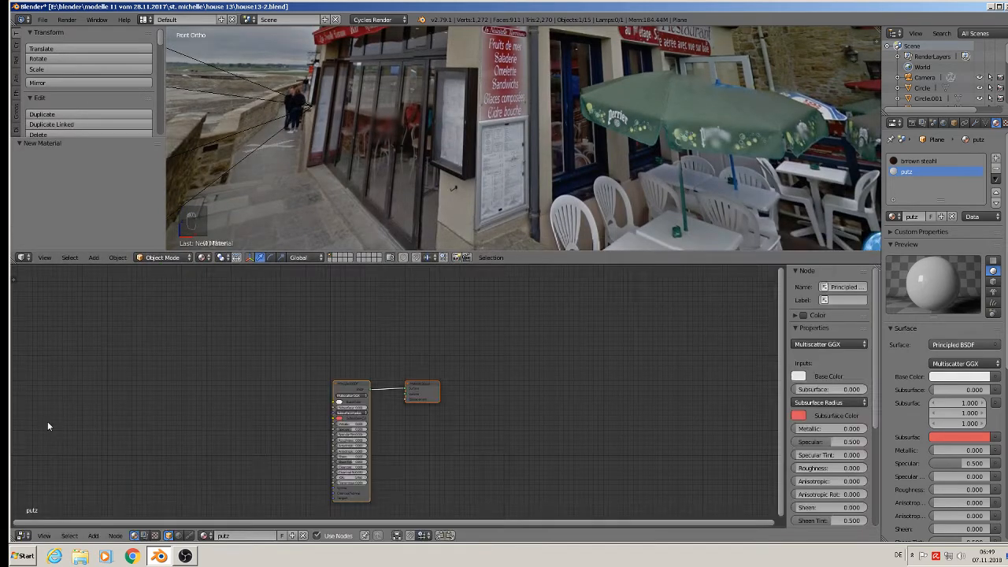
pyautogui.press('n')
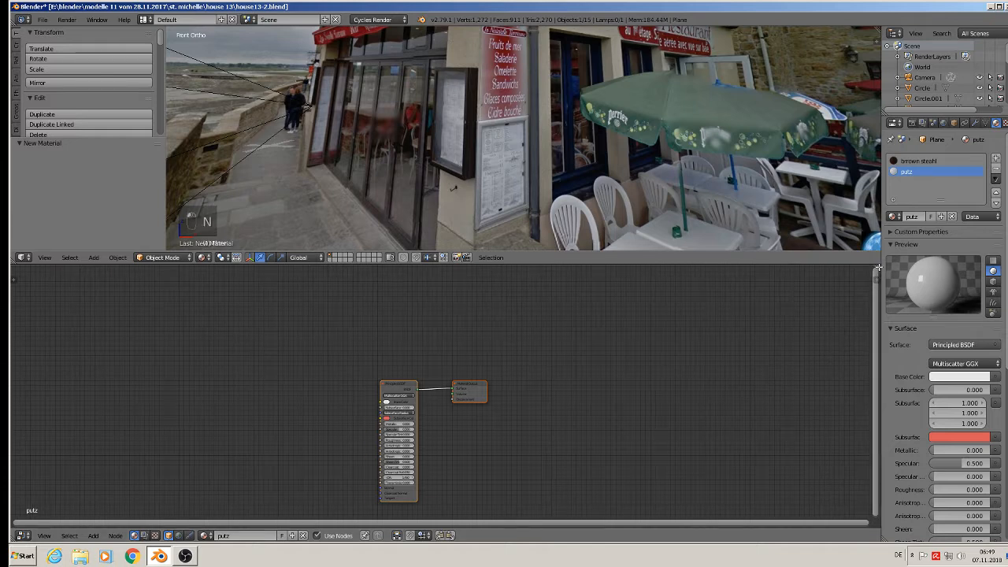
# Split the Node Editor into two side-by-side areas and change the new one to the UV/Image Editor
pyautogui.moveTo(878, 268); pyautogui.dragTo(426, 280)
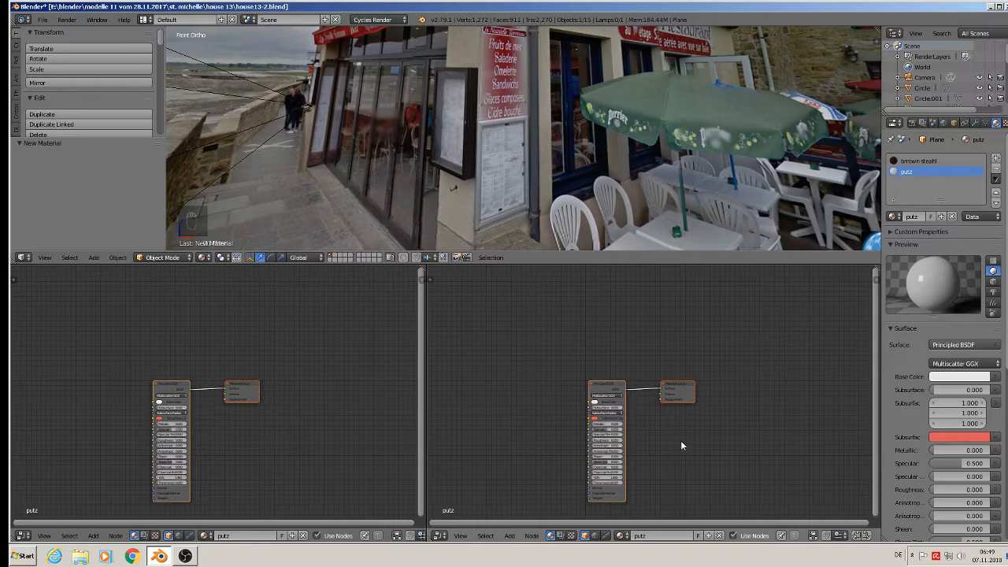
pyautogui.click(441, 538)
pyautogui.click(469, 455)
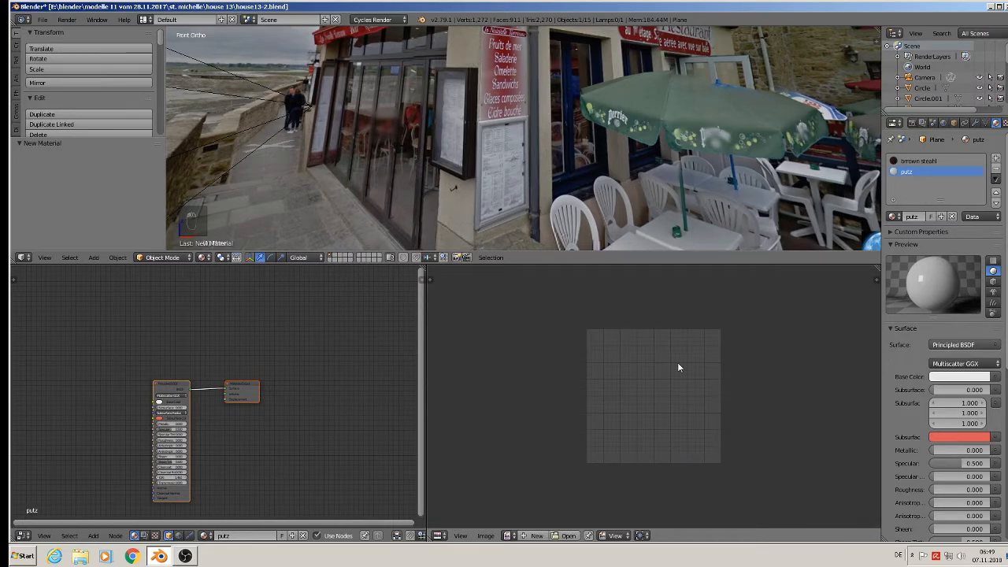
# Add a Texture Coordinate node to the putz material, well to the left of the Principled BSDF node
pyautogui.scroll(2, 200, 412)
pyautogui.moveTo(206, 386); pyautogui.dragTo(361, 363, button='middle')
pyautogui.moveTo(253, 347); pyautogui.dragTo(321, 346, button='middle')
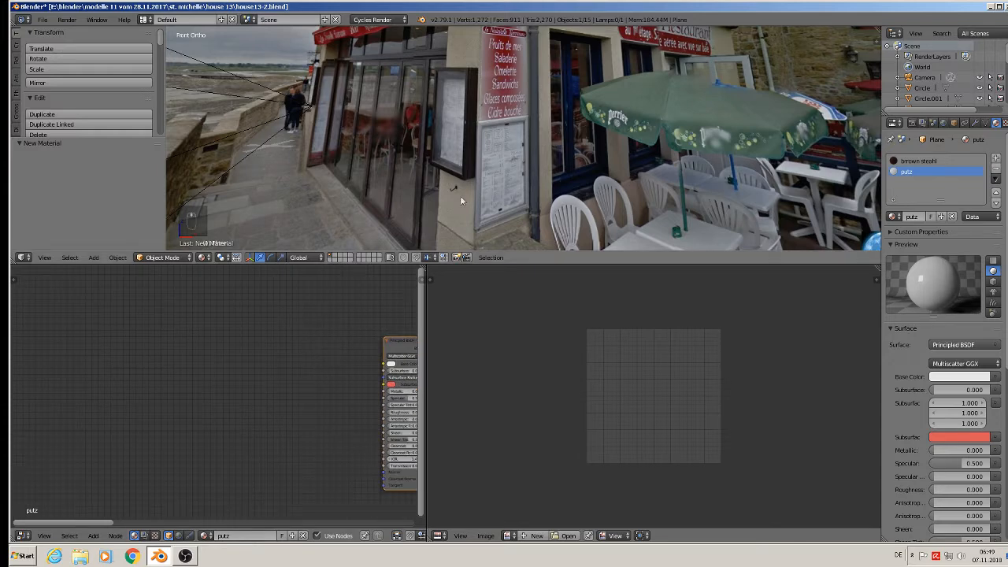
pyautogui.moveTo(351, 384); pyautogui.dragTo(274, 386, button='middle')
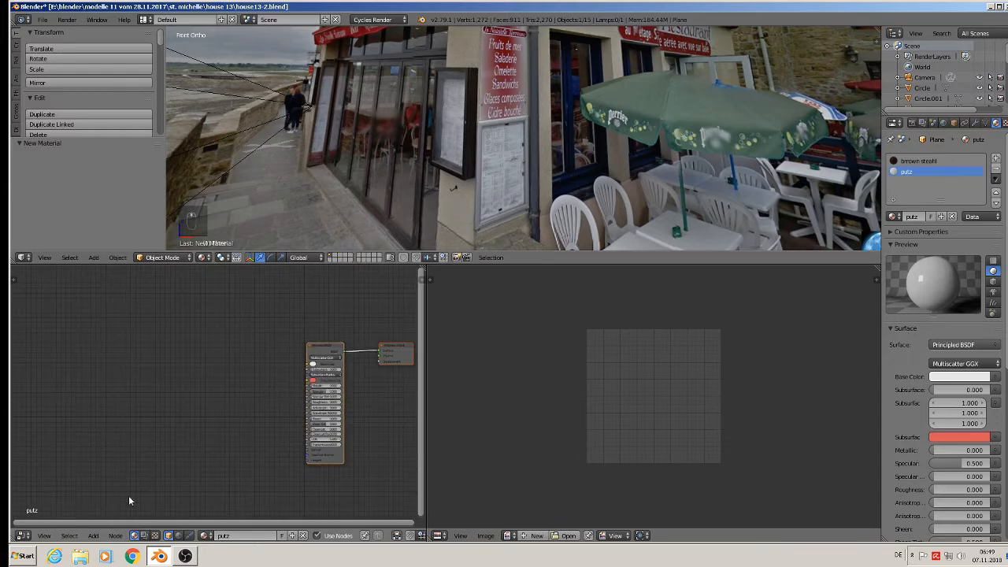
pyautogui.scroll(1, 138, 500)
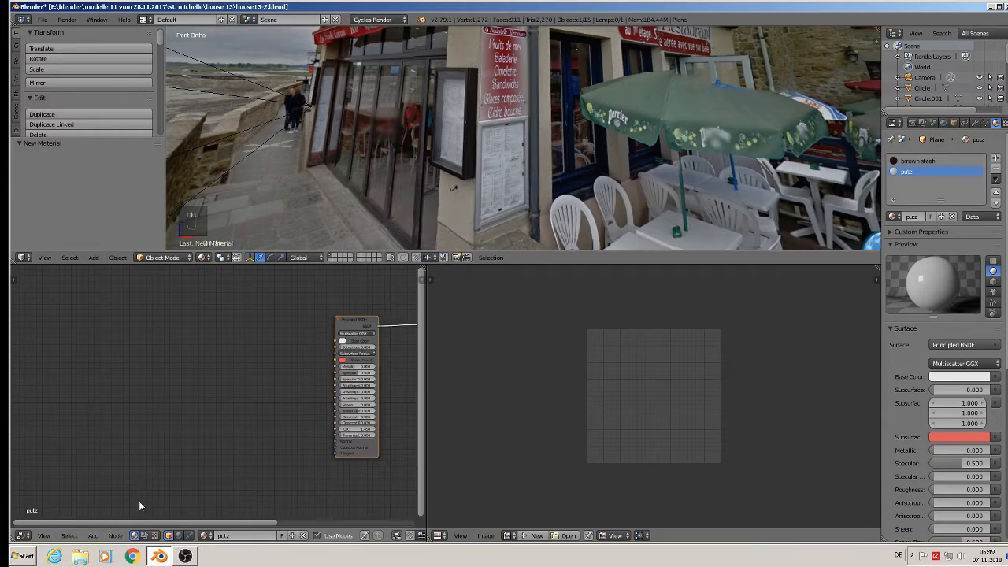
pyautogui.click(100, 536)
pyautogui.moveTo(108, 512)
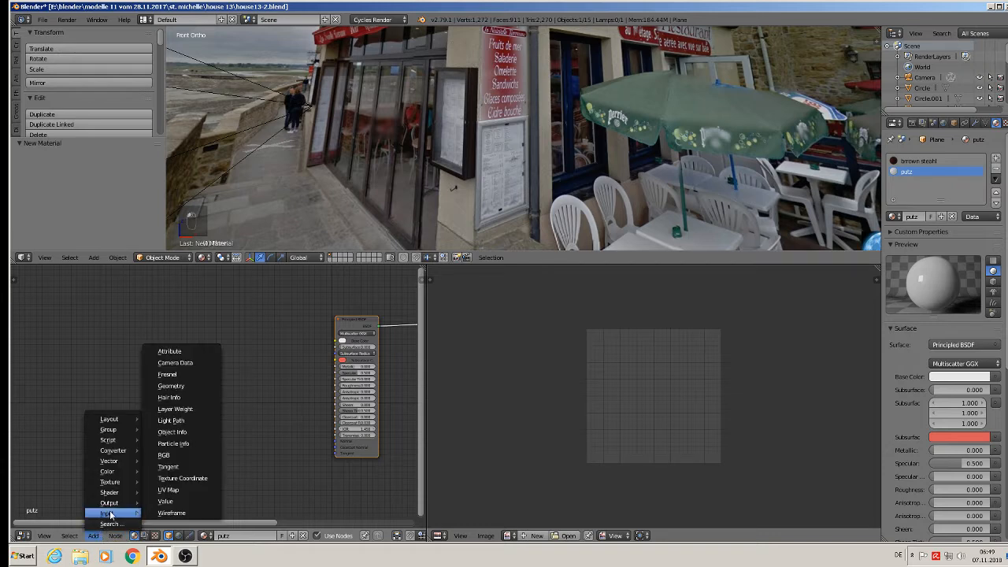
pyautogui.click(205, 479)
pyautogui.click(19, 359)
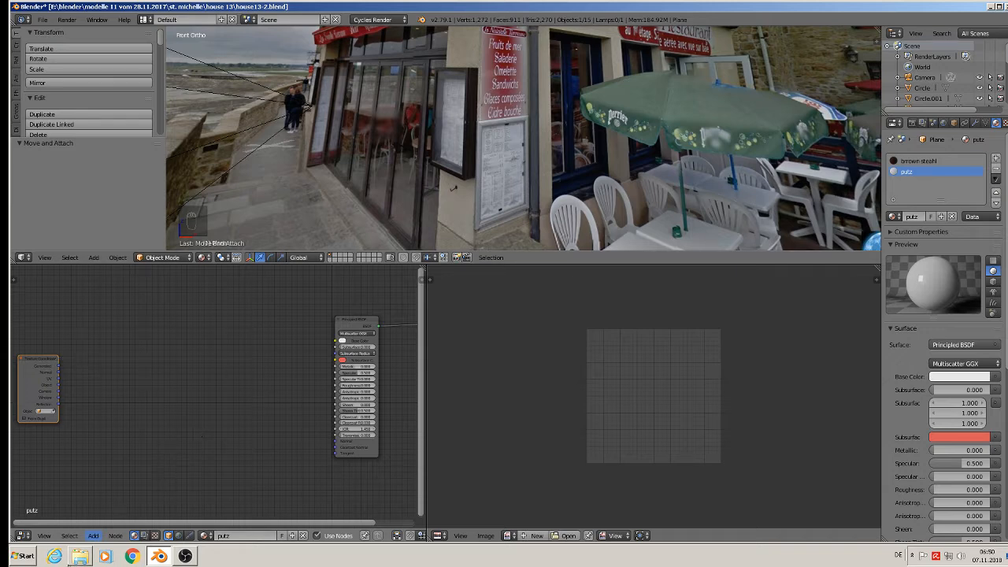
# Add a Mapping node beside the Texture Coordinate node and link the UV output to its Vector input
pyautogui.click(93, 536)
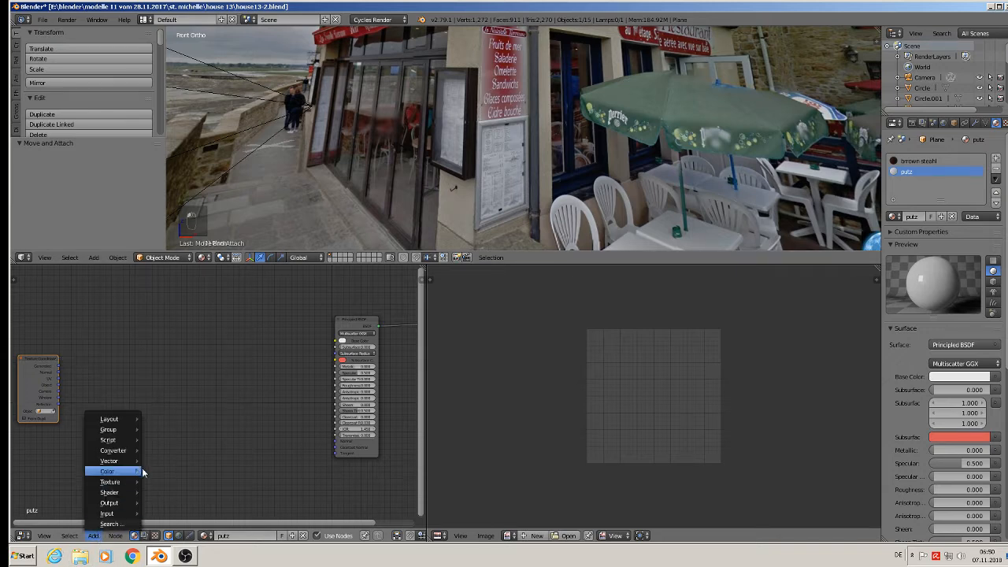
pyautogui.moveTo(135, 452)
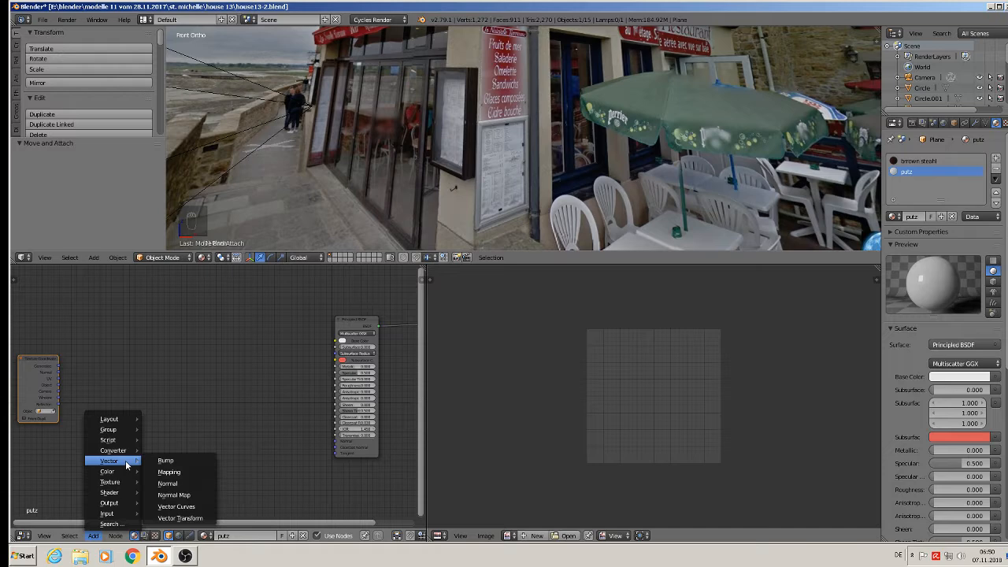
pyautogui.click(186, 472)
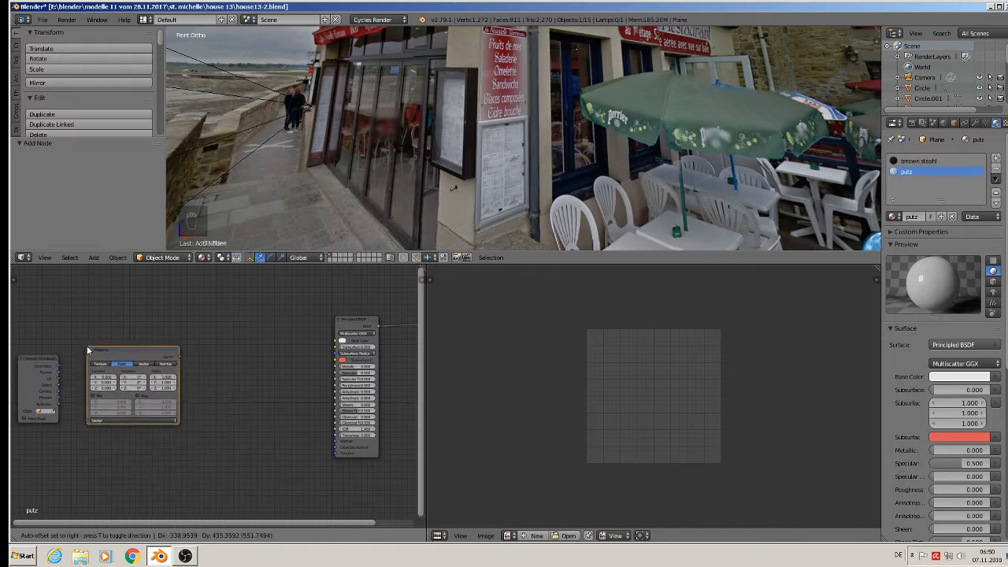
pyautogui.click(79, 350)
pyautogui.scroll(1, 76, 388)
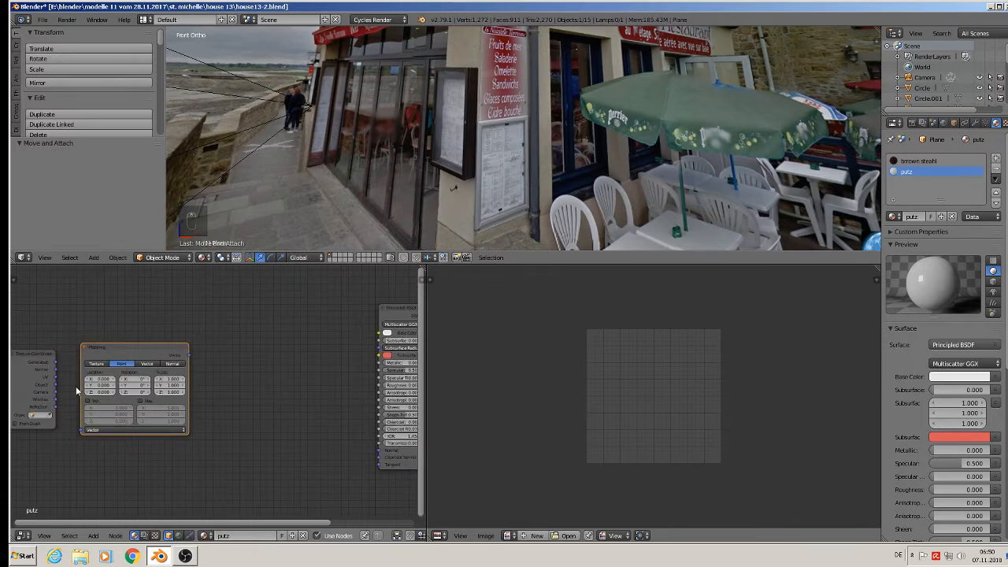
pyautogui.moveTo(57, 381); pyautogui.dragTo(85, 431)
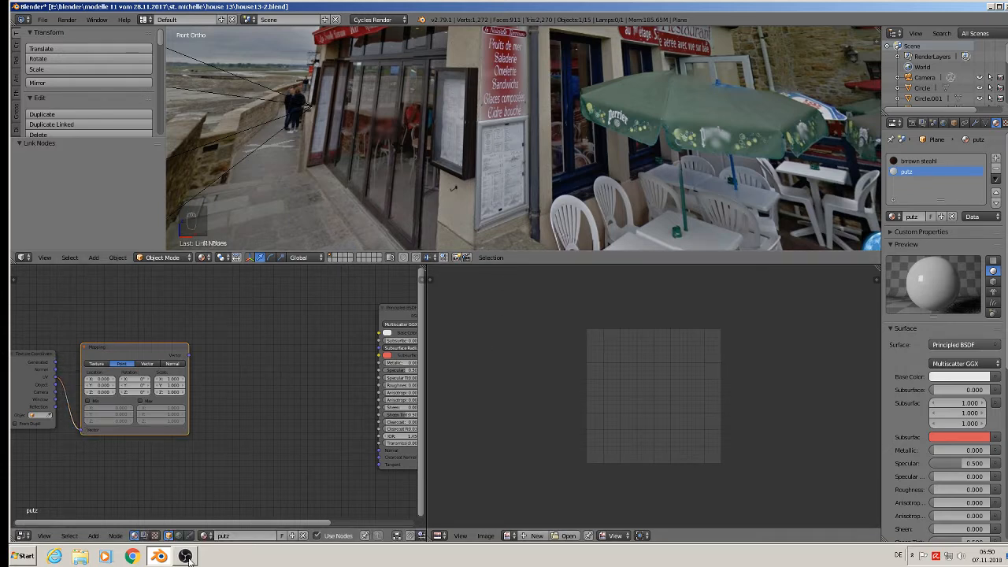
# Add an Image Texture node fed by the Mapping node's Vector output and link its Color to the Principled BSDF's Base Color
pyautogui.click(95, 536)
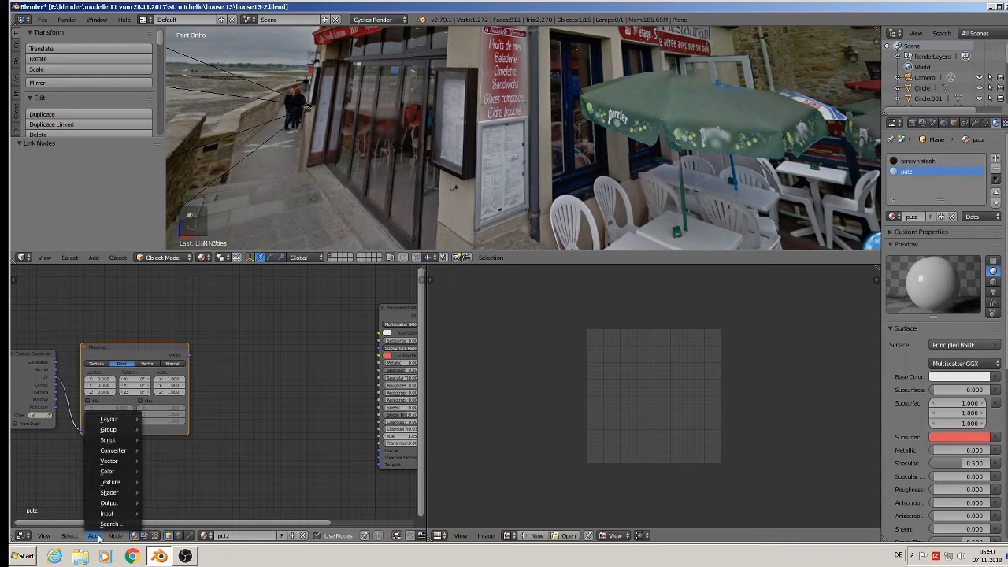
pyautogui.moveTo(116, 482)
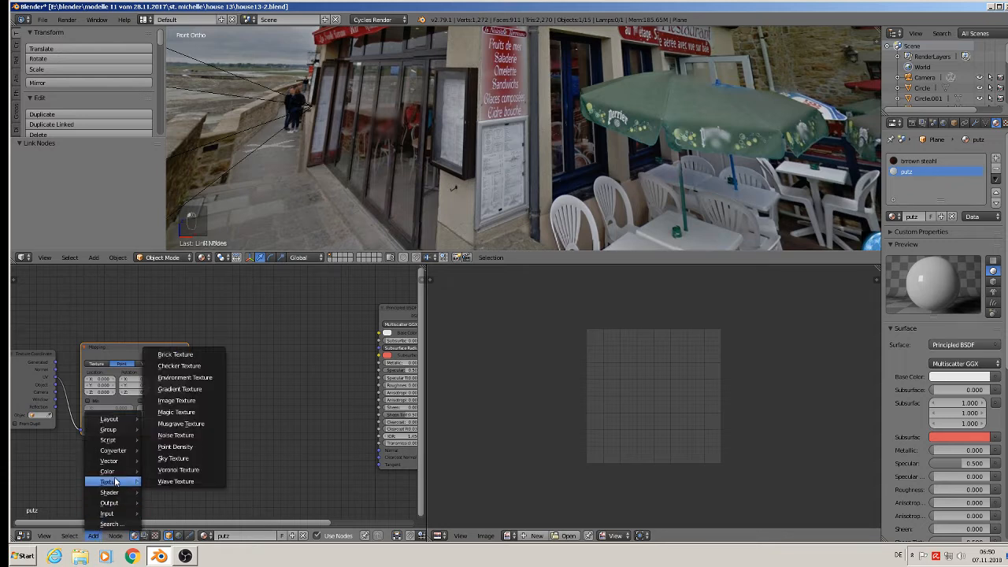
pyautogui.click(203, 401)
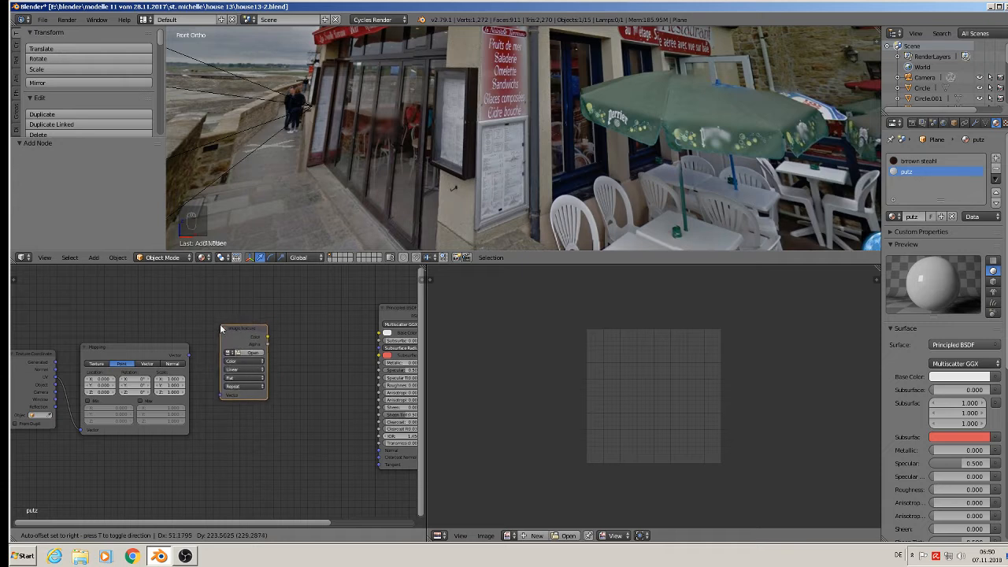
pyautogui.click(207, 372)
pyautogui.moveTo(189, 355); pyautogui.dragTo(218, 395)
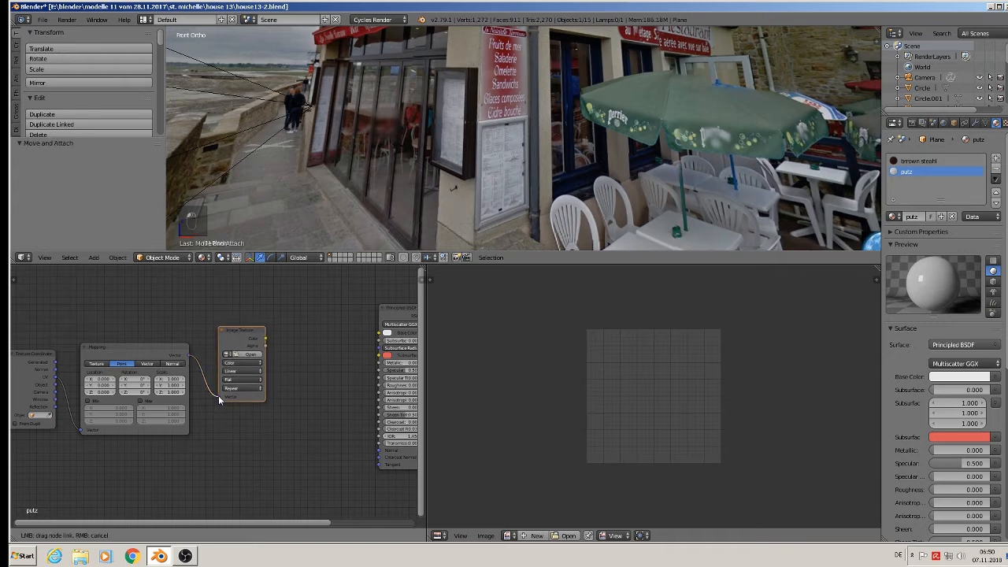
pyautogui.moveTo(267, 340); pyautogui.dragTo(380, 333)
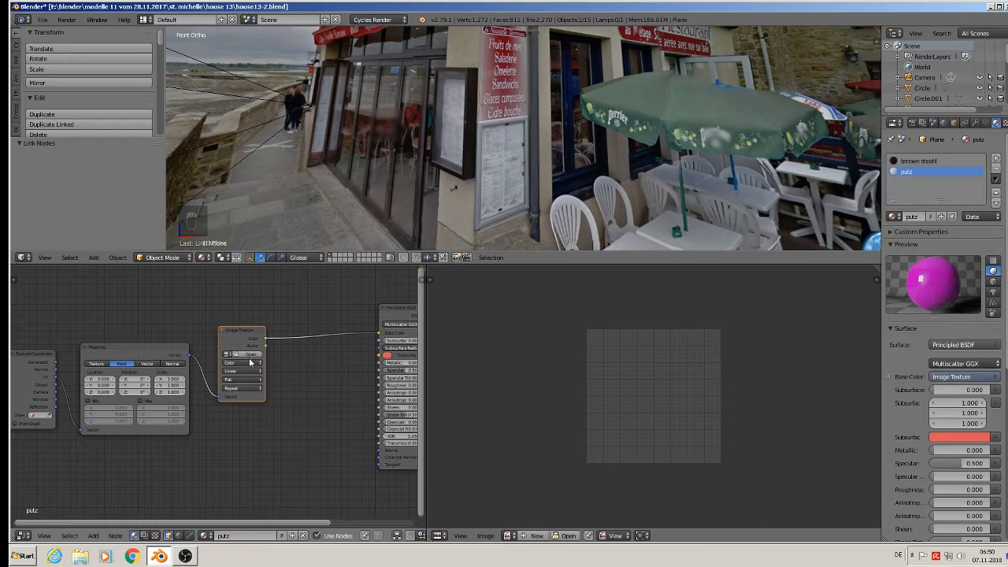
# Load the light cream stucco plaster image from the "textur" folder into the Image Texture node, browsing the files as thumbnails
pyautogui.click(250, 355)
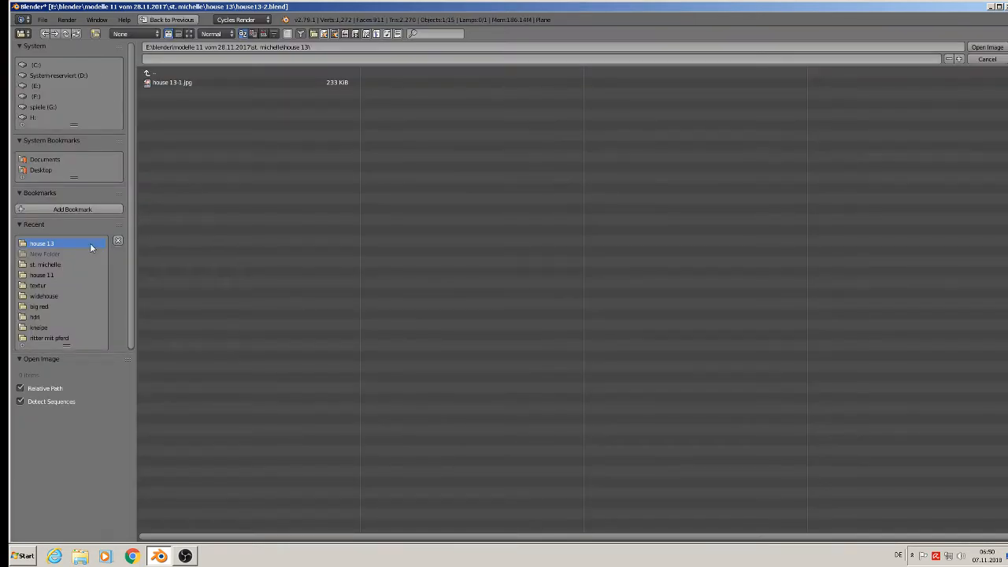
pyautogui.click(58, 266)
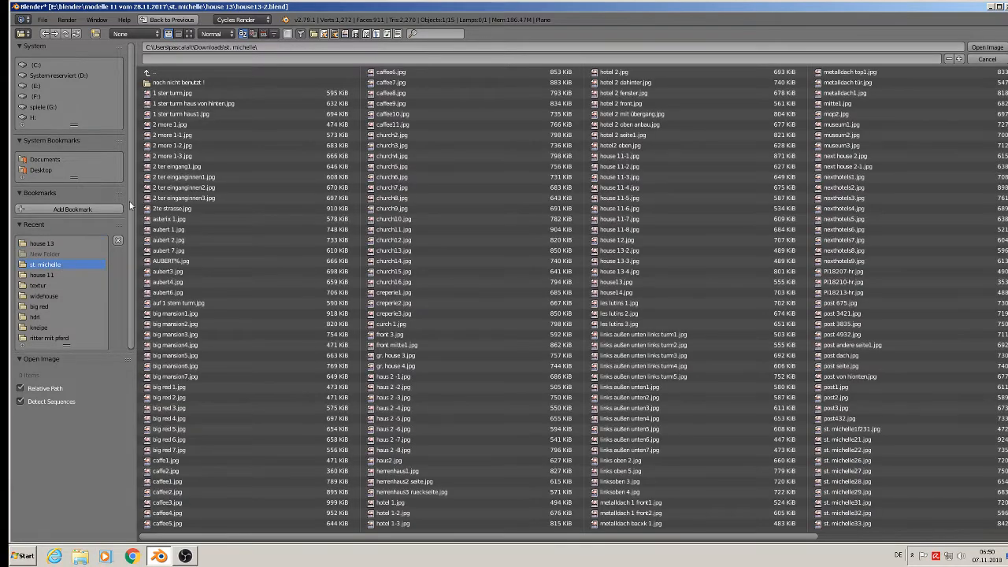
pyautogui.click(189, 34)
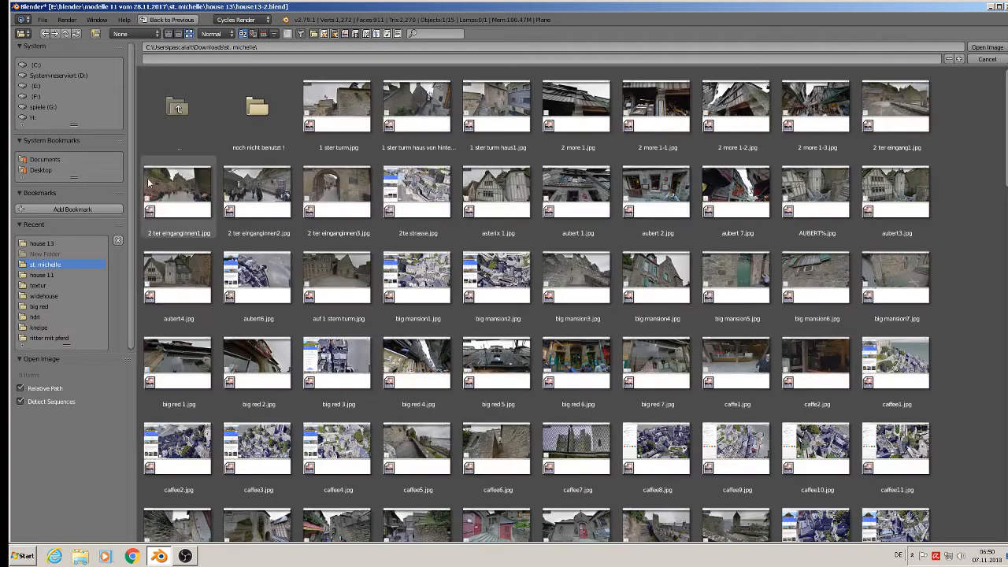
pyautogui.click(59, 285)
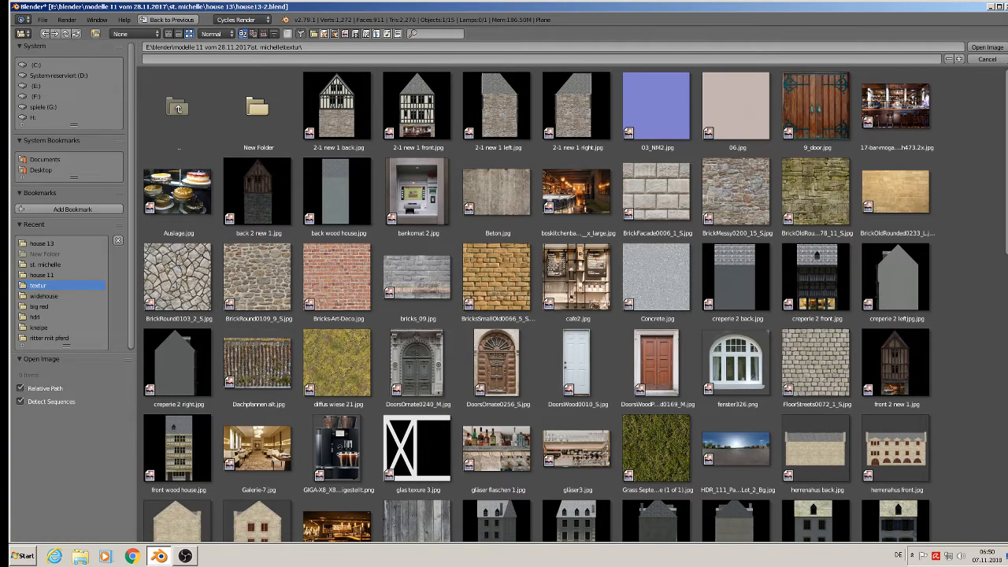
pyautogui.scroll(-6, 981, 375)
pyautogui.scroll(-6, 981, 375)
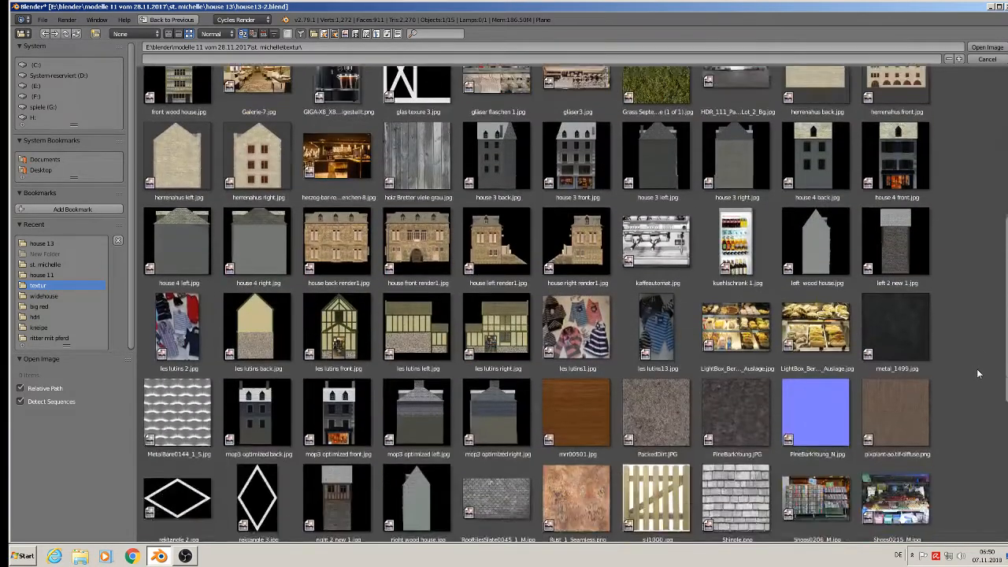
pyautogui.scroll(-5, 966, 364)
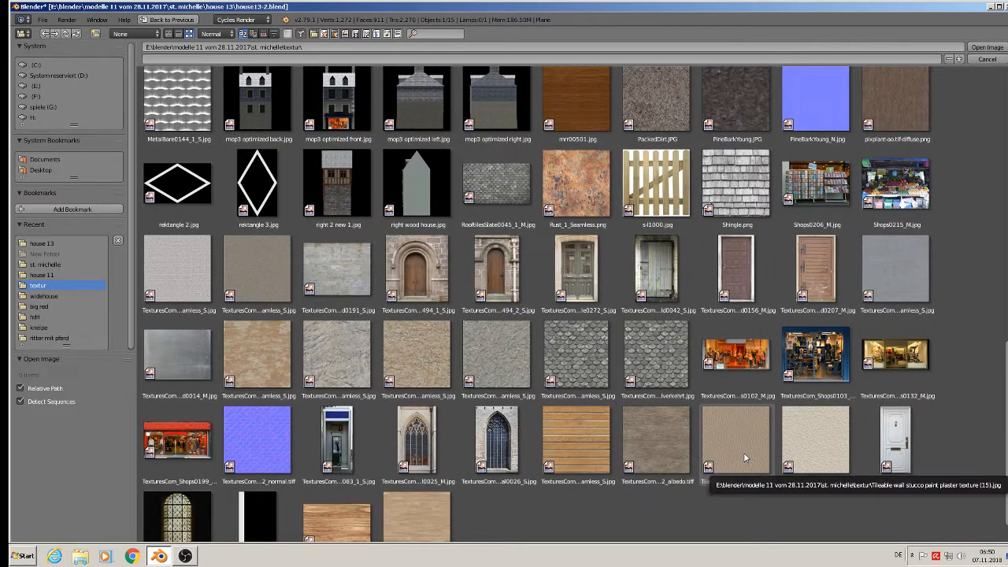
pyautogui.doubleClick(833, 447)
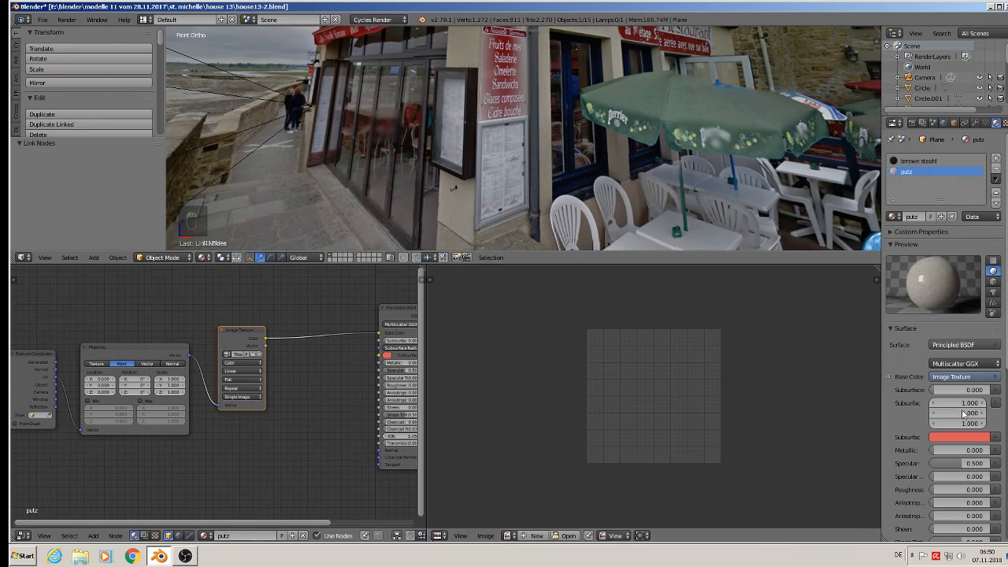
# Raise the putz material's Roughness to 0.787 and link the Image Texture's Color output to the Roughness input
pyautogui.moveTo(957, 488); pyautogui.dragTo(977, 489)
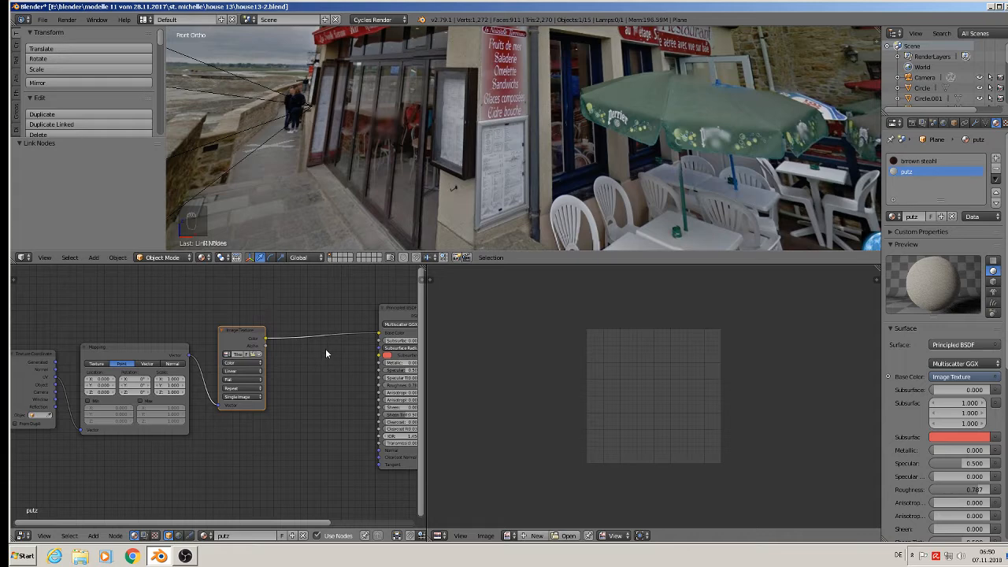
pyautogui.moveTo(322, 352); pyautogui.dragTo(182, 335, button='middle')
pyautogui.scroll(1, 183, 339)
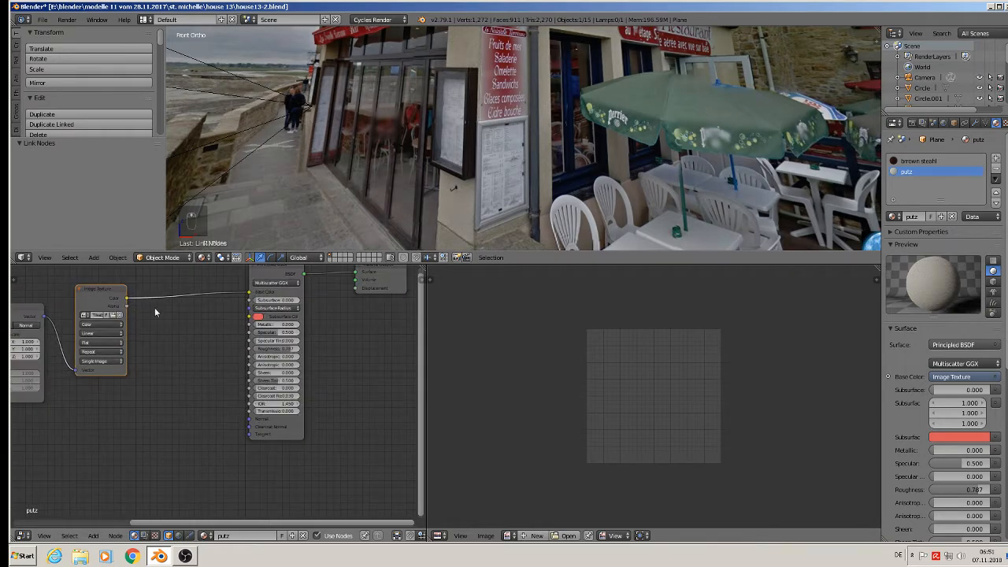
pyautogui.moveTo(126, 298); pyautogui.dragTo(247, 351)
# Move the Material Output node farther from the Principled BSDF and link the Image Texture's Color to its Displacement input
pyautogui.moveTo(329, 359); pyautogui.dragTo(243, 405, button='middle')
pyautogui.moveTo(296, 316); pyautogui.dragTo(346, 316)
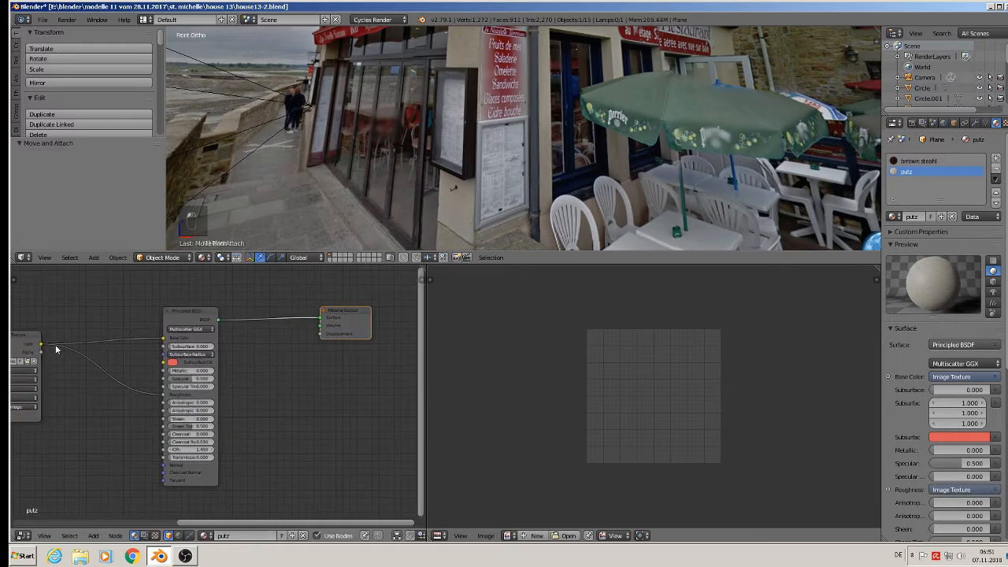
pyautogui.moveTo(39, 345); pyautogui.dragTo(321, 334)
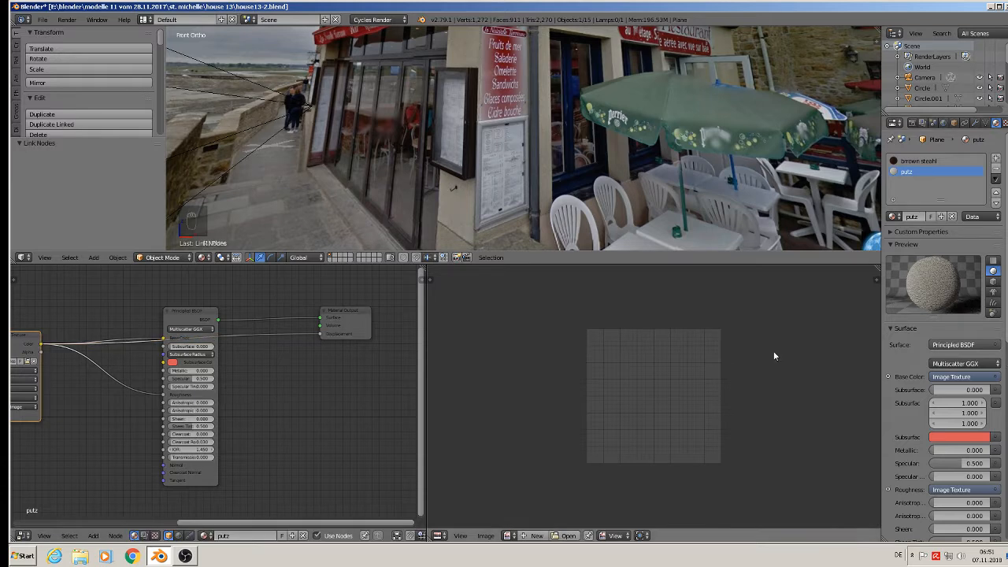
# Insert a Math node into the link between the Image Texture's Color and the Material Output's Displacement
pyautogui.click(94, 535)
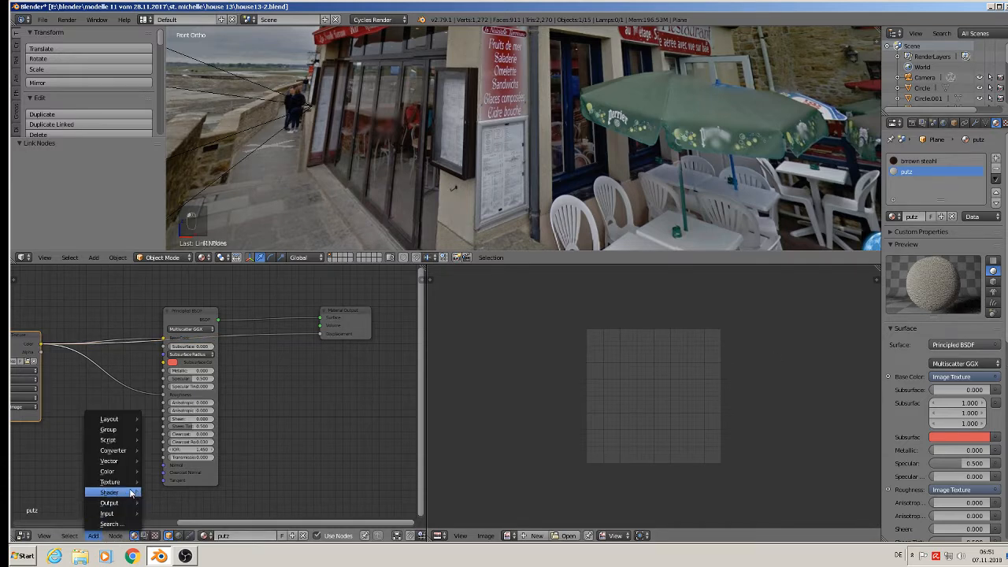
pyautogui.moveTo(116, 452)
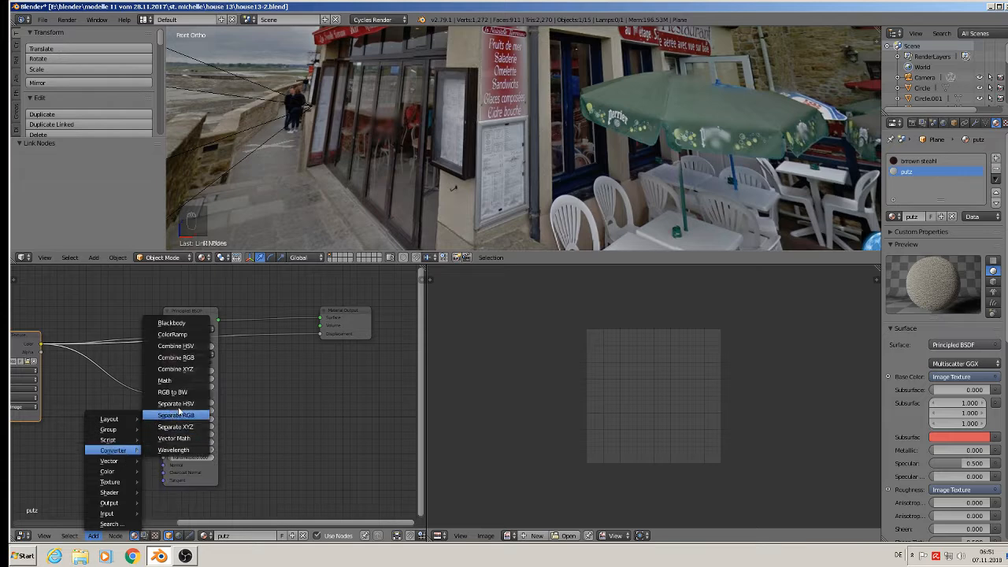
pyautogui.click(189, 386)
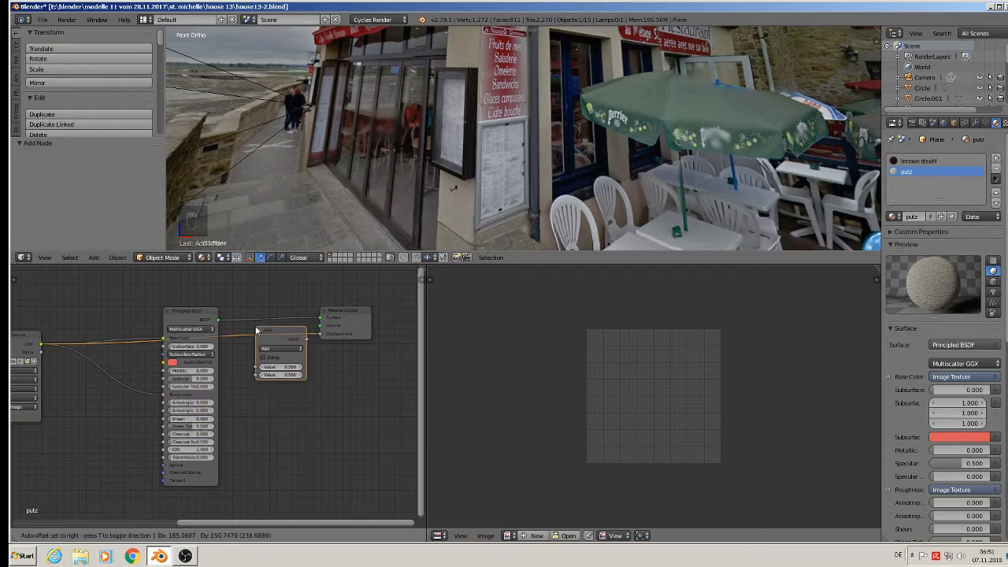
pyautogui.click(242, 330)
pyautogui.scroll(4, 268, 354)
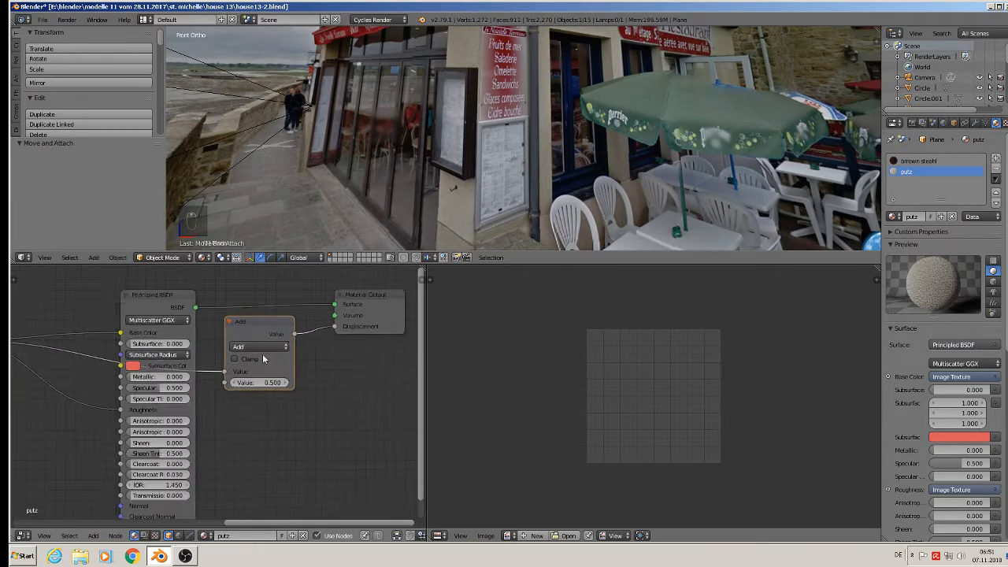
# Set the Math node's operation to Multiply with a second value of 0.030
pyautogui.click(248, 342)
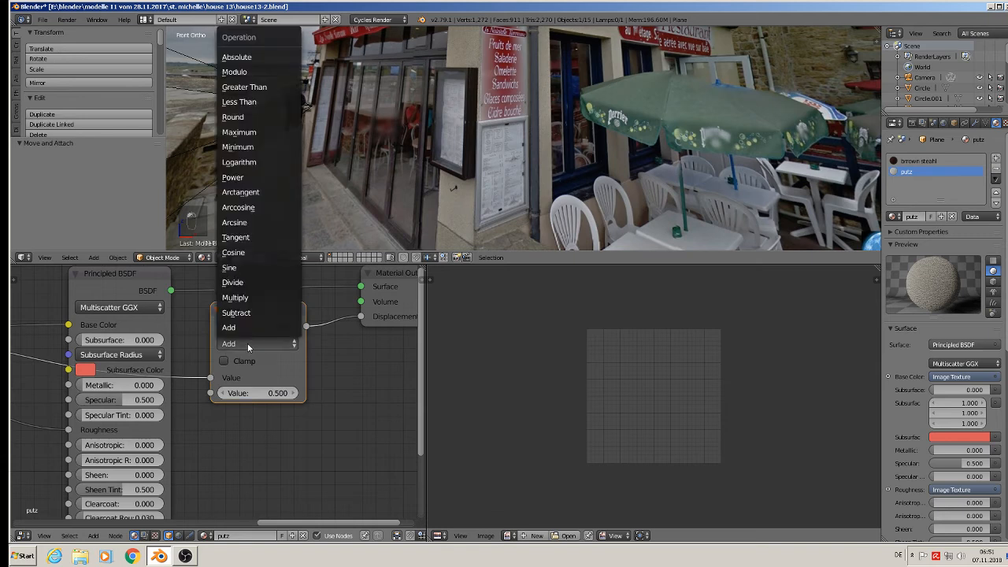
pyautogui.click(263, 296)
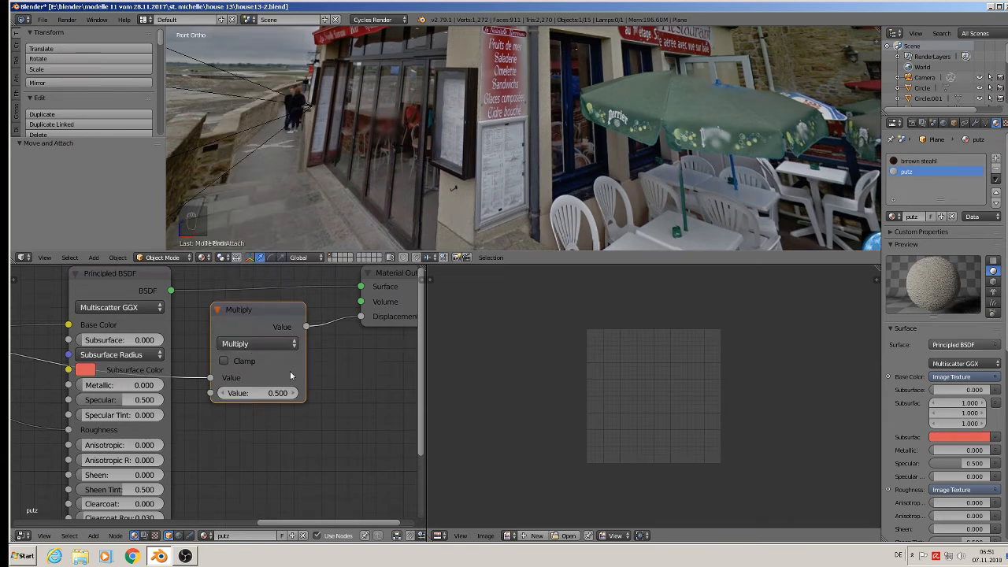
pyautogui.click(262, 393)
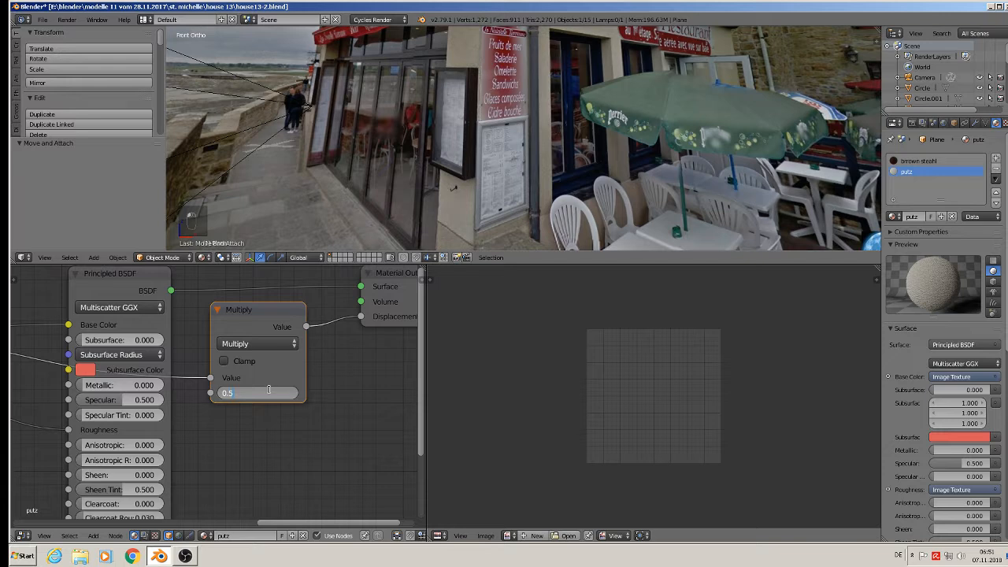
pyautogui.press('Return')
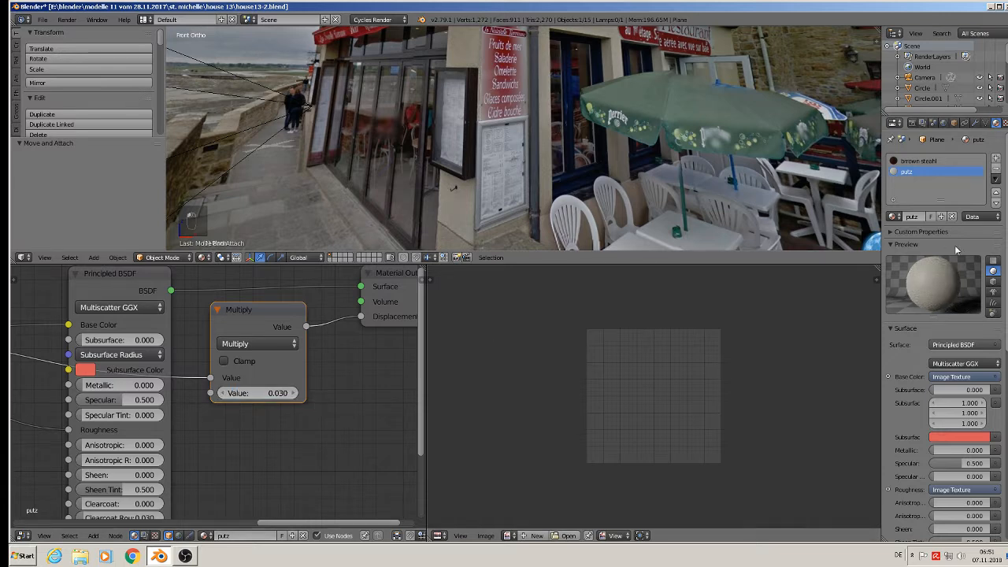
# Set the Mapping node's vector type to Texture
pyautogui.scroll(-5, 287, 362)
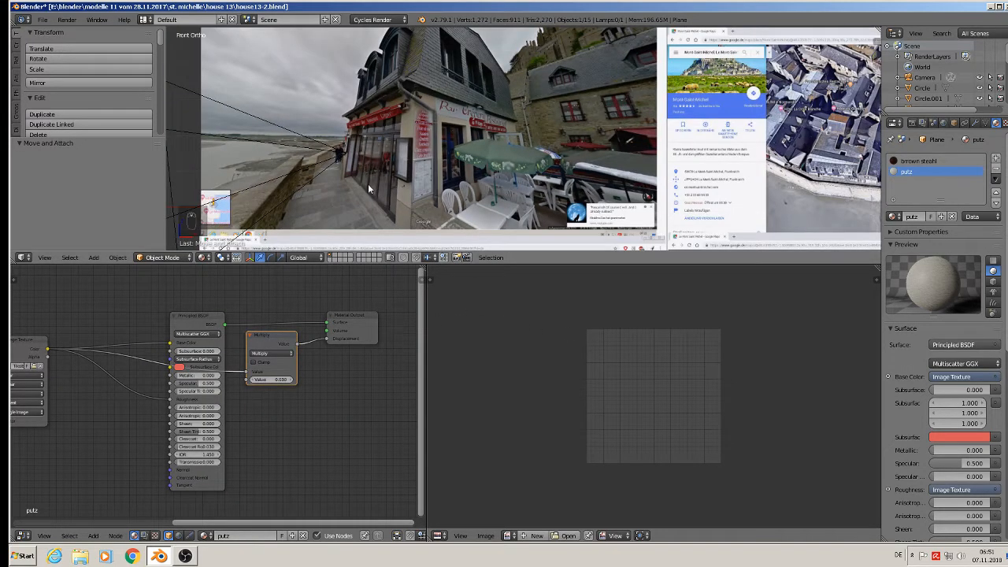
pyautogui.moveTo(326, 484); pyautogui.dragTo(110, 463, button='middle')
pyautogui.click(60, 350)
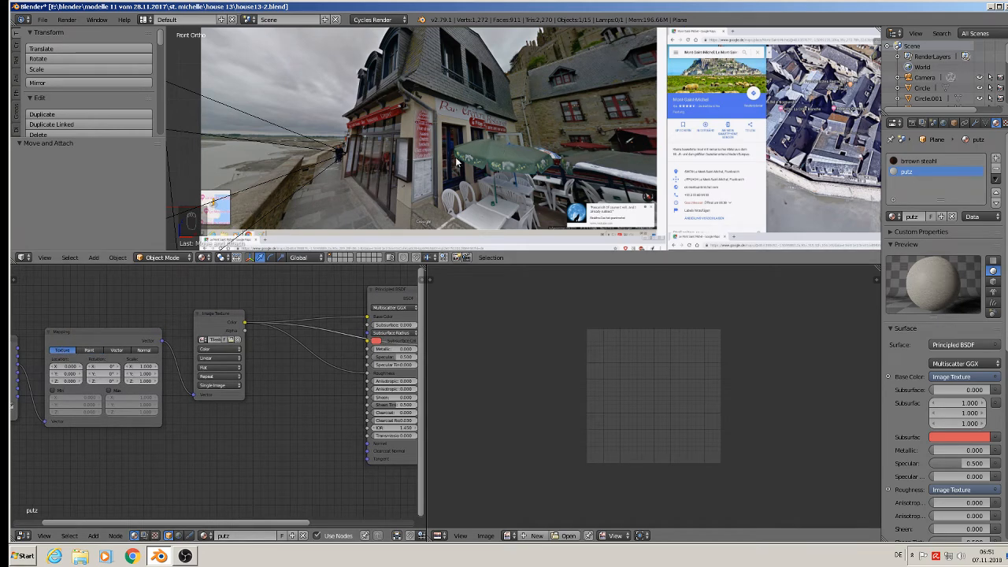
# Enter Edit Mode on the house, select all of its geometry and assign the putz material to it
pyautogui.scroll(-7, 457, 162)
pyautogui.scroll(6, 432, 178)
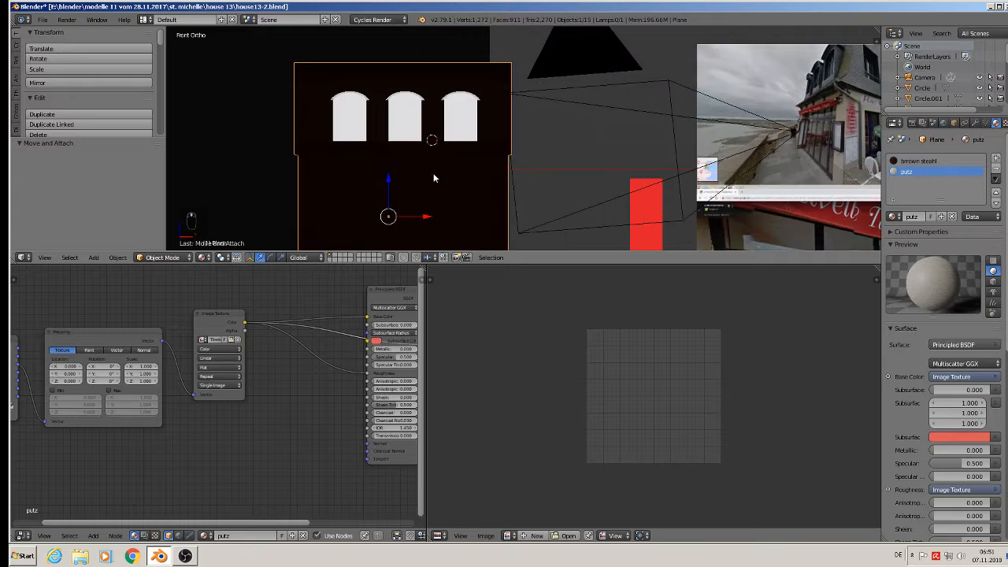
pyautogui.press('Tab')
pyautogui.scroll(4, 504, 149)
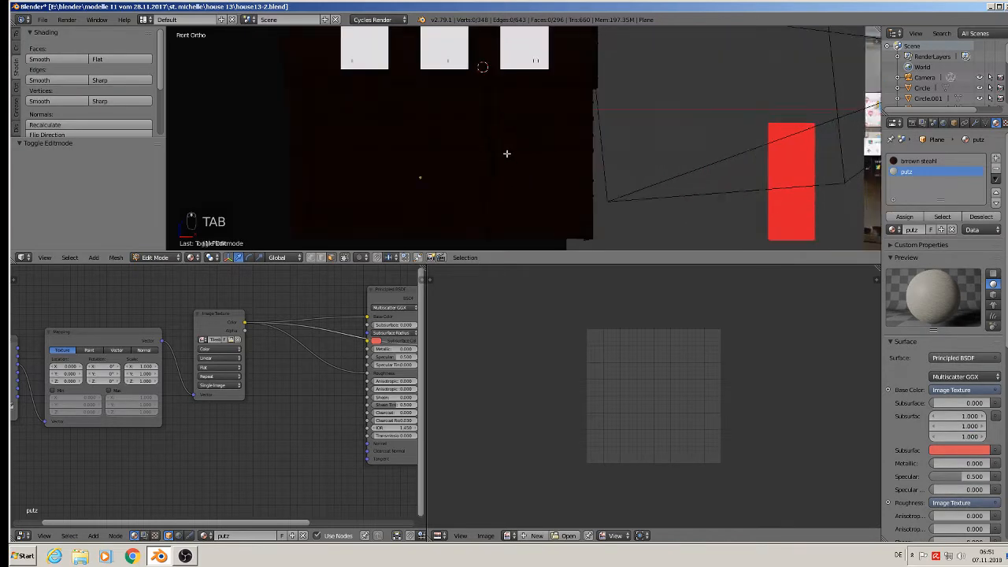
pyautogui.moveTo(491, 157); pyautogui.dragTo(466, 162, button='middle')
pyautogui.press('a')
pyautogui.press('a')
pyautogui.press('a')
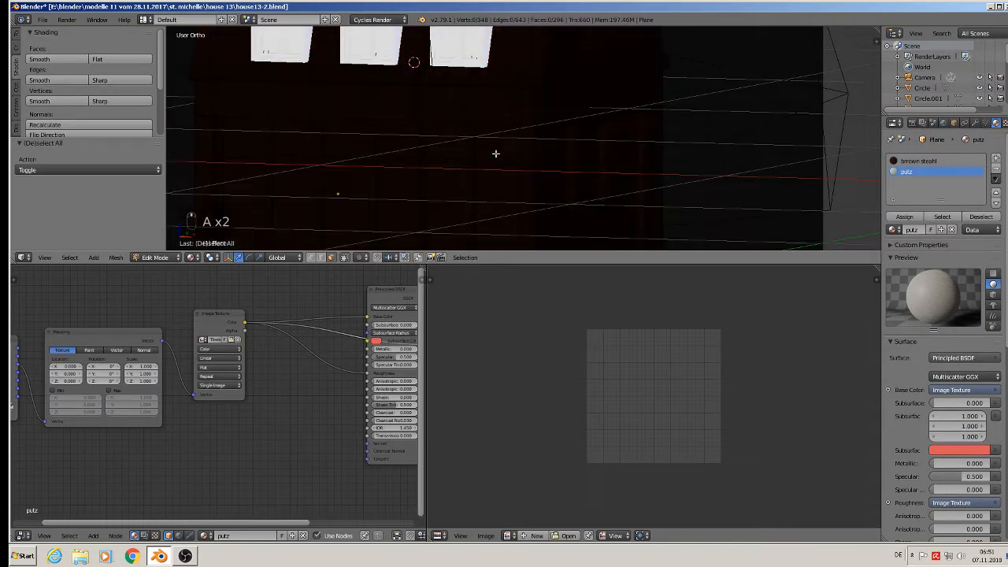
pyautogui.click(905, 217)
pyautogui.scroll(-3, 522, 149)
pyautogui.moveTo(504, 149); pyautogui.dragTo(542, 144, button='middle')
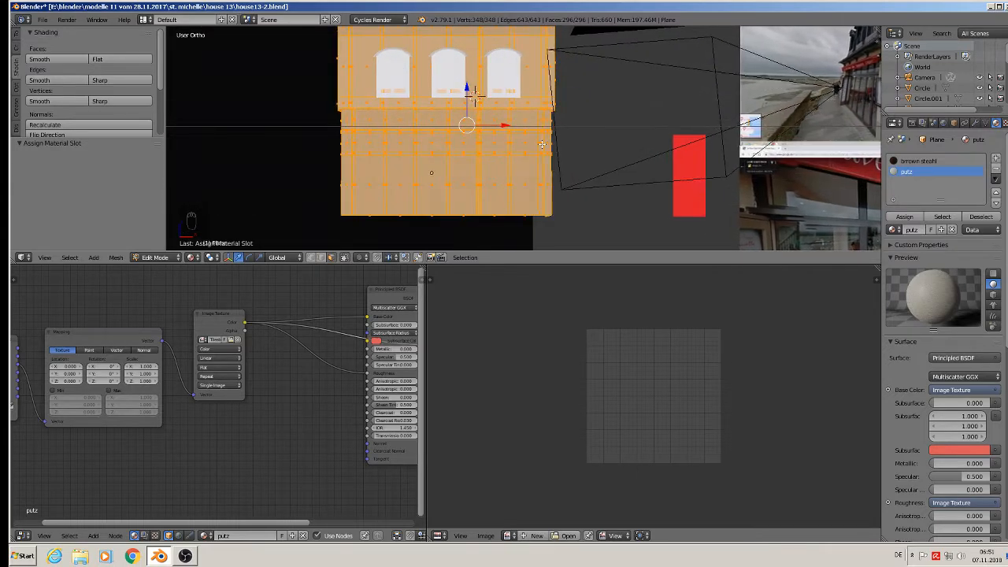
# Select only the plaster band and two corner strips of the front's ground floor and assign the putz material to them
pyautogui.press('a')
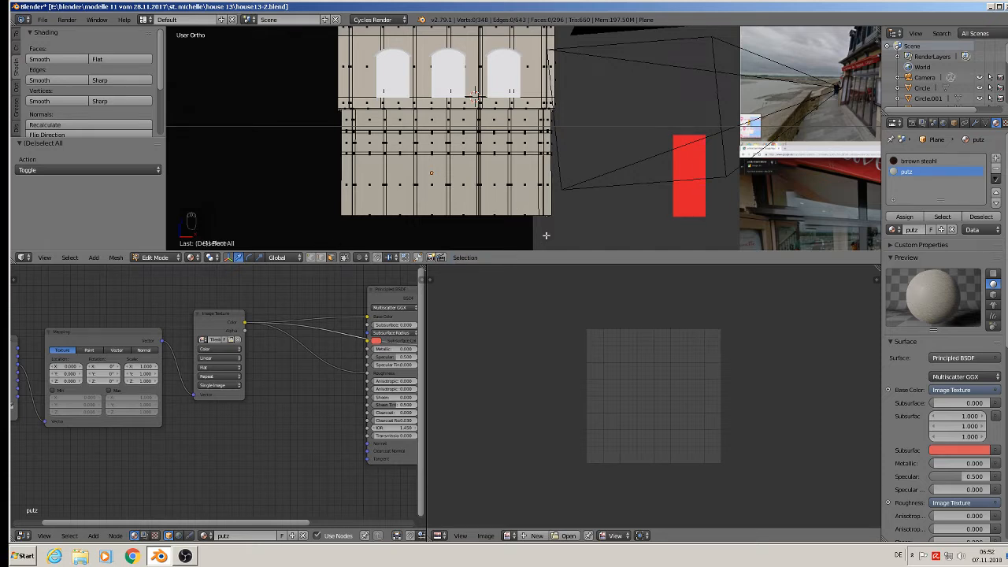
pyautogui.press('b')
pyautogui.moveTo(545, 234); pyautogui.dragTo(353, 111)
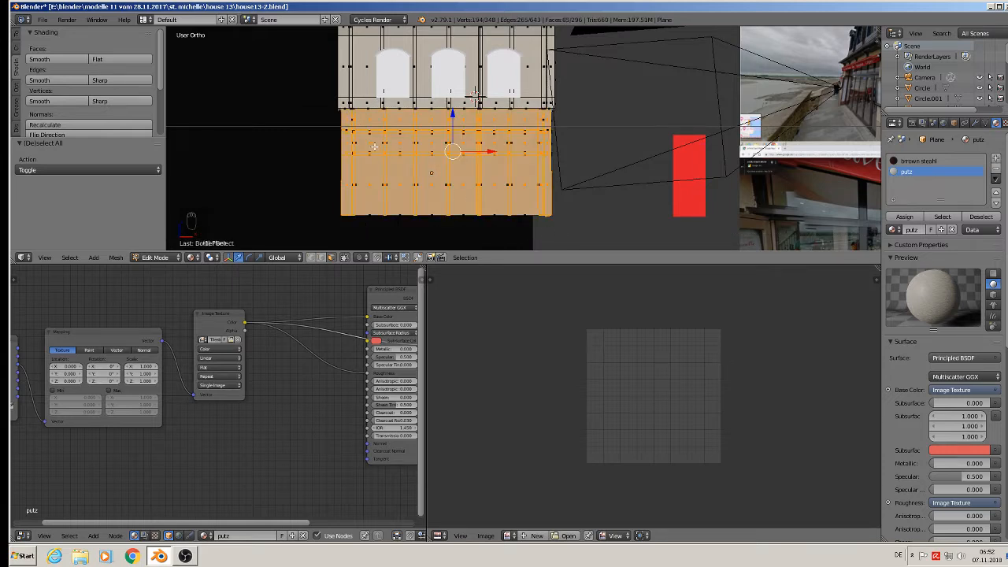
pyautogui.scroll(3, 376, 147)
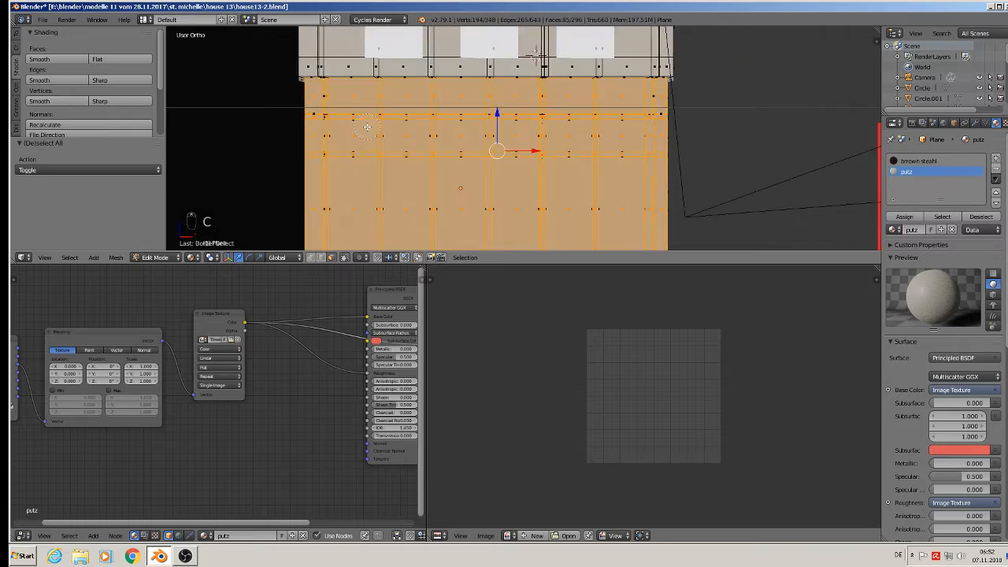
pyautogui.moveTo(356, 126)
pyautogui.mouseDown(button='middle')
pyautogui.moveTo(343, 140)
pyautogui.moveTo(353, 150)
pyautogui.moveTo(603, 168)
pyautogui.moveTo(633, 158)
pyautogui.moveTo(639, 130)
pyautogui.moveTo(374, 127)
pyautogui.mouseUp(button='middle')
pyautogui.scroll(-3, 391, 148)
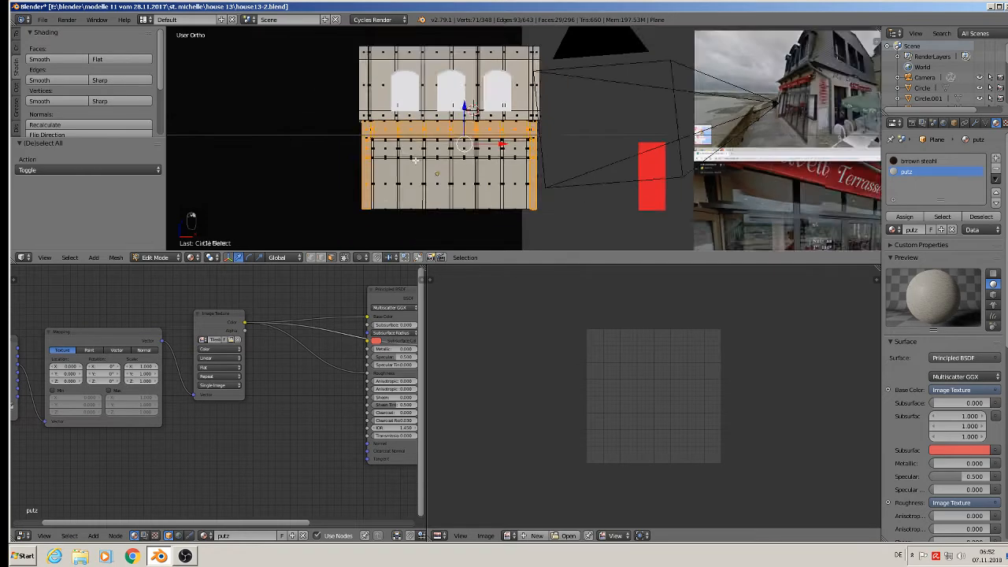
pyautogui.scroll(2, 417, 161)
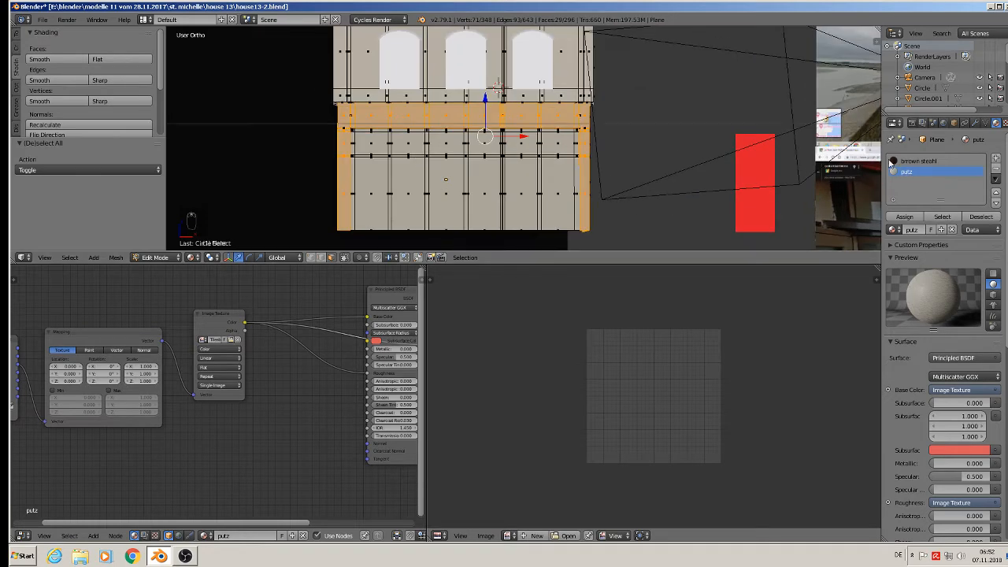
pyautogui.click(905, 217)
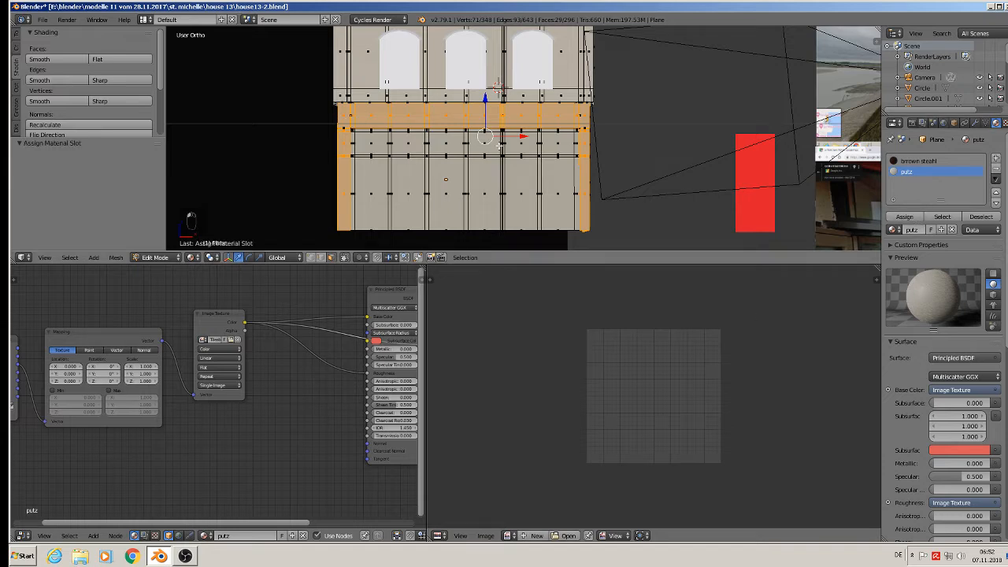
# UV-project the selected front faces from the view and scale their UVs up about 20.5 times
pyautogui.press('u')
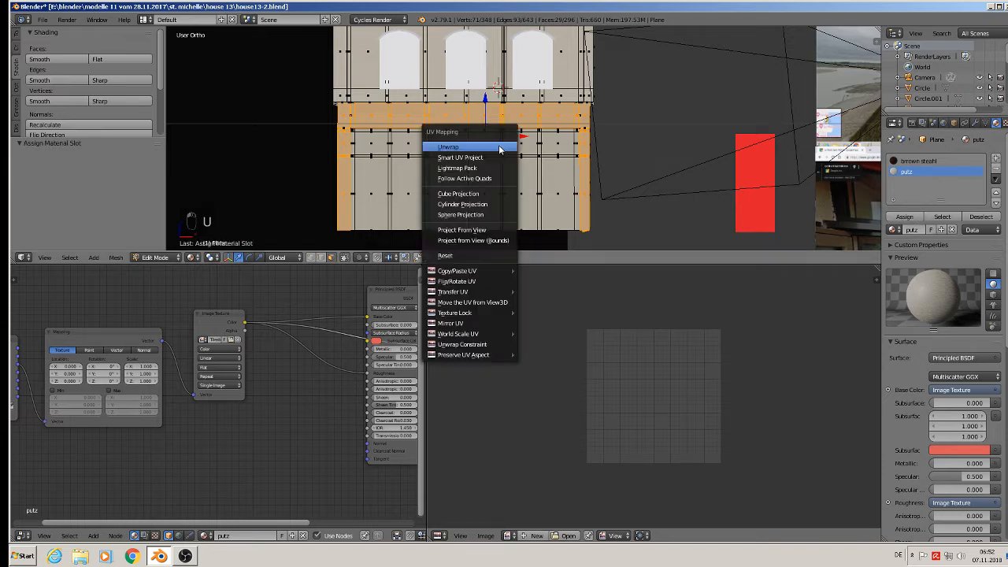
pyautogui.click(492, 230)
pyautogui.scroll(3, 505, 132)
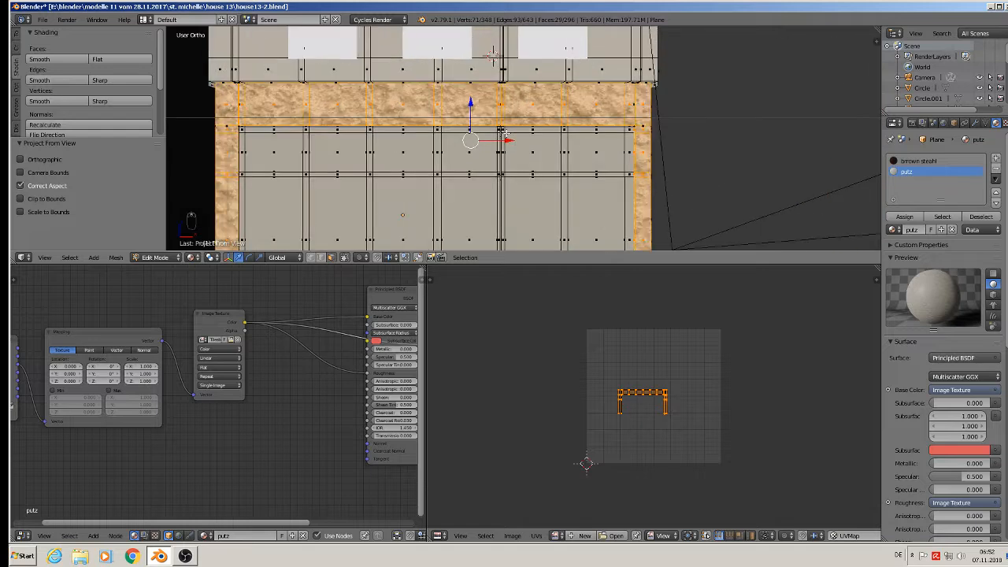
pyautogui.press('s')
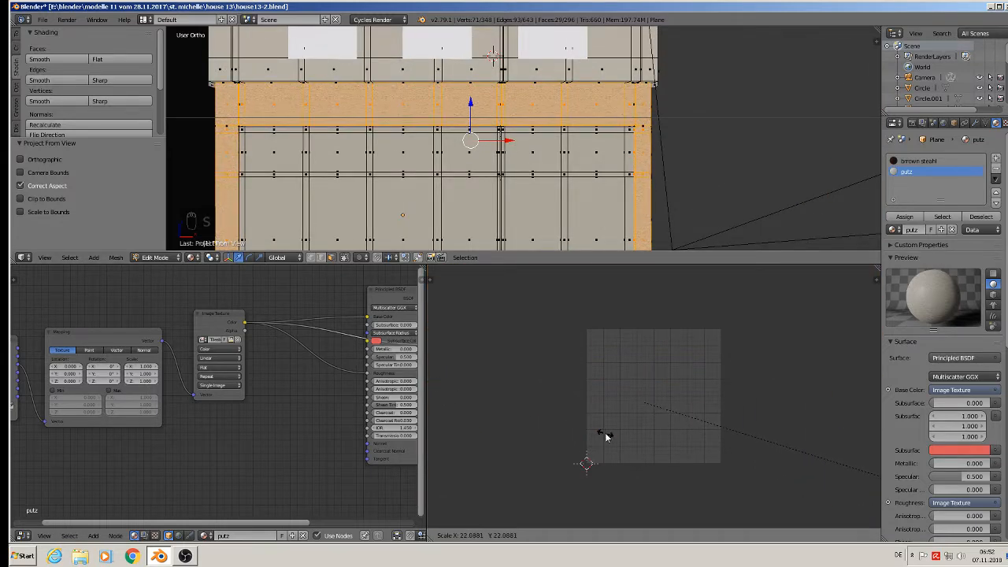
pyautogui.click(478, 399)
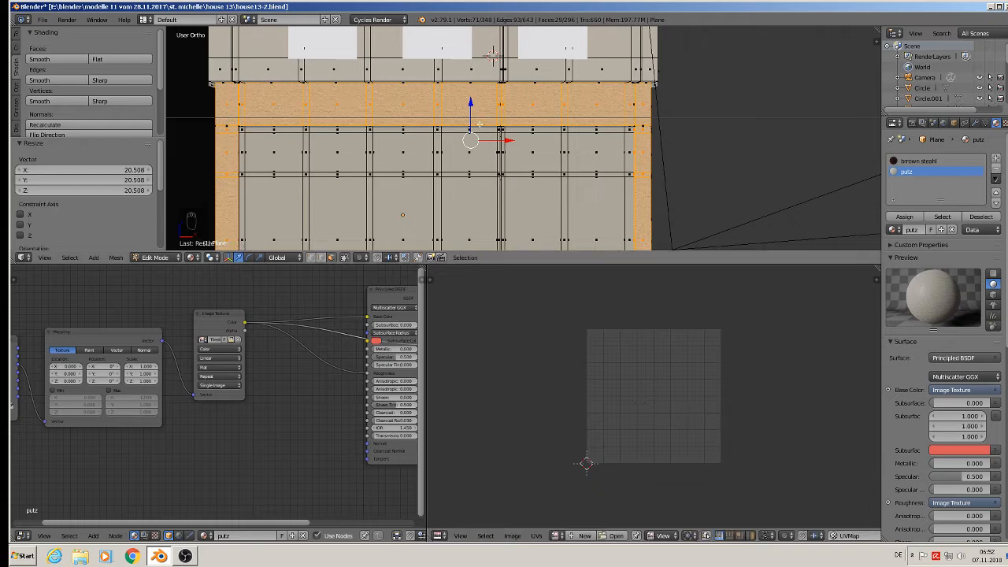
pyautogui.press('Tab')
# In the right orthographic view, select the house's side wall faces below the roof, leaving out the windows and the door
pyautogui.moveTo(544, 135); pyautogui.dragTo(489, 143, button='middle')
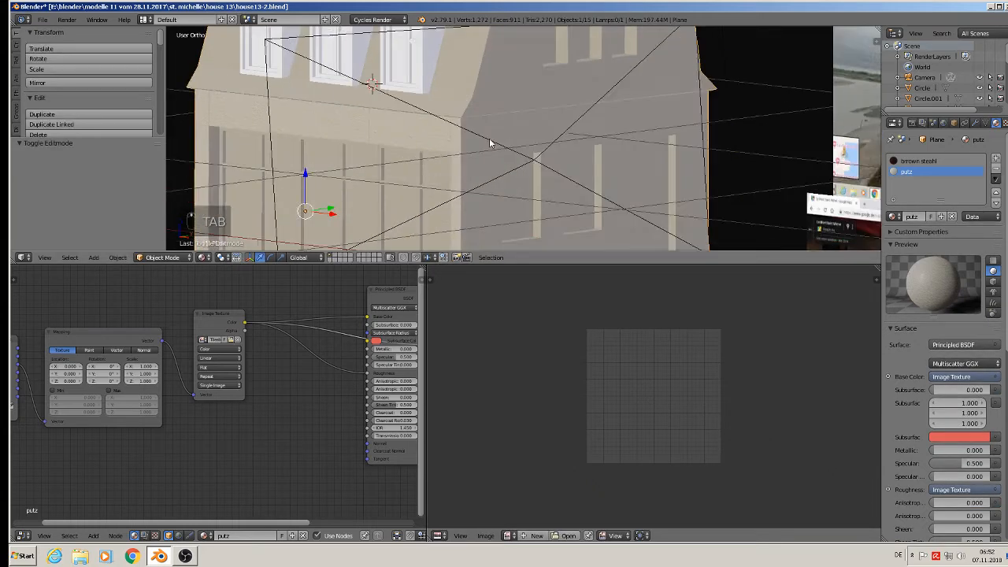
pyautogui.scroll(-4, 489, 146)
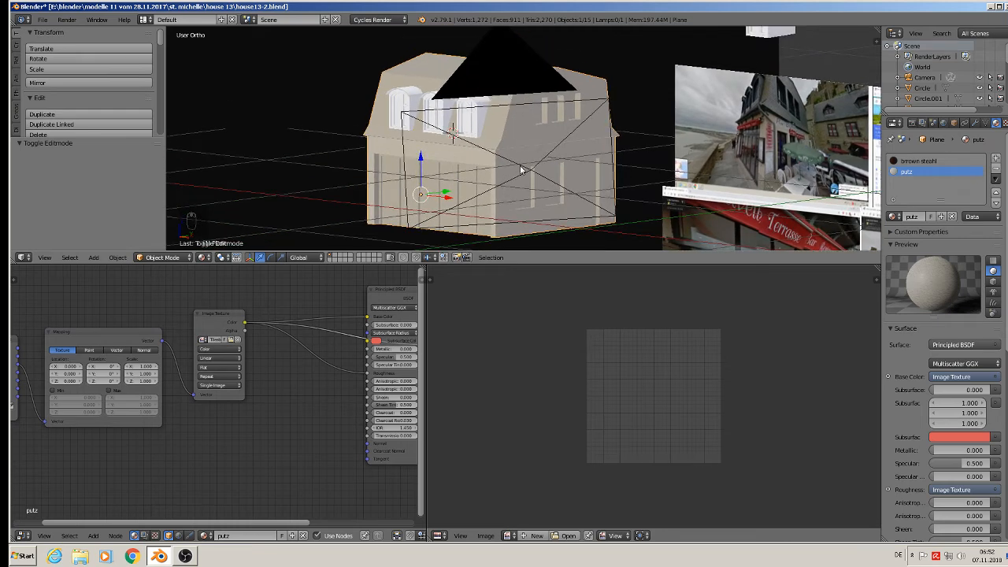
pyautogui.press('KP_3')
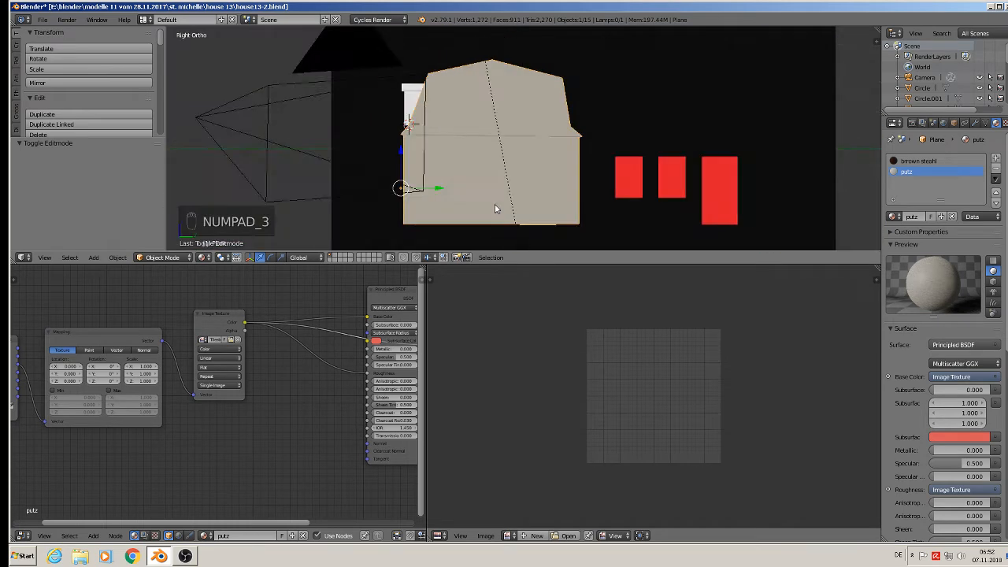
pyautogui.press('Tab')
pyautogui.scroll(3, 492, 128)
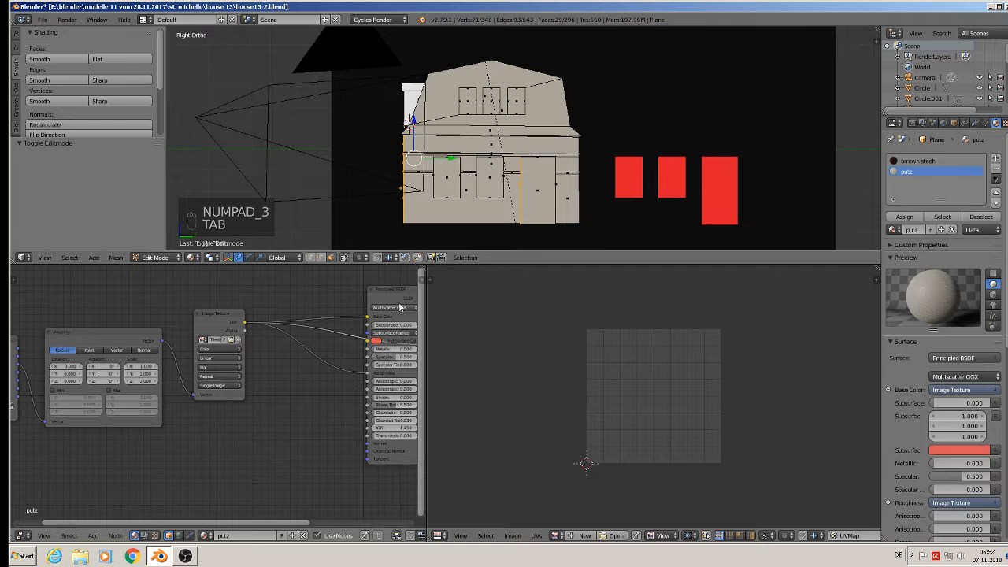
pyautogui.scroll(1, 492, 128)
pyautogui.rightClick(492, 128)
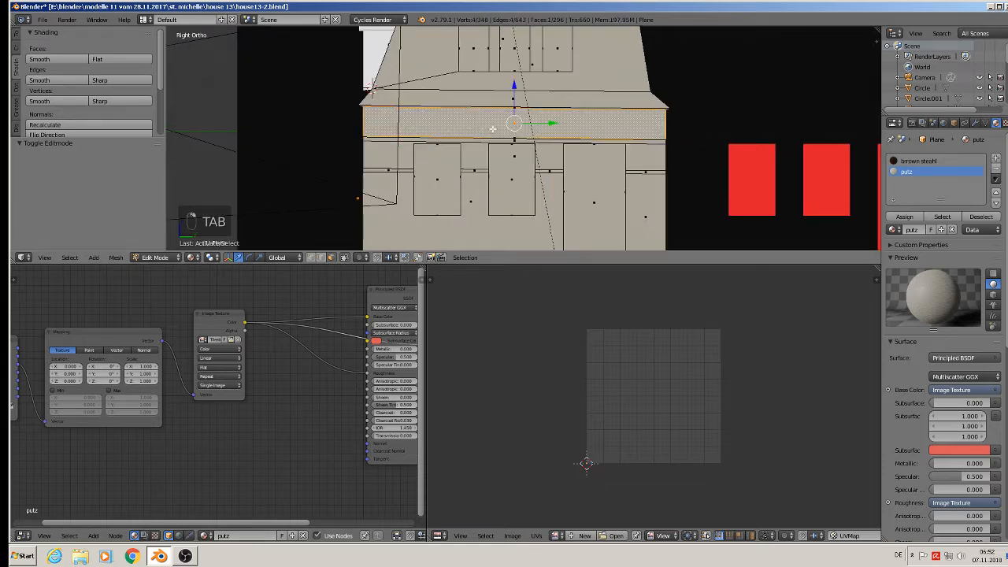
pyautogui.press('c')
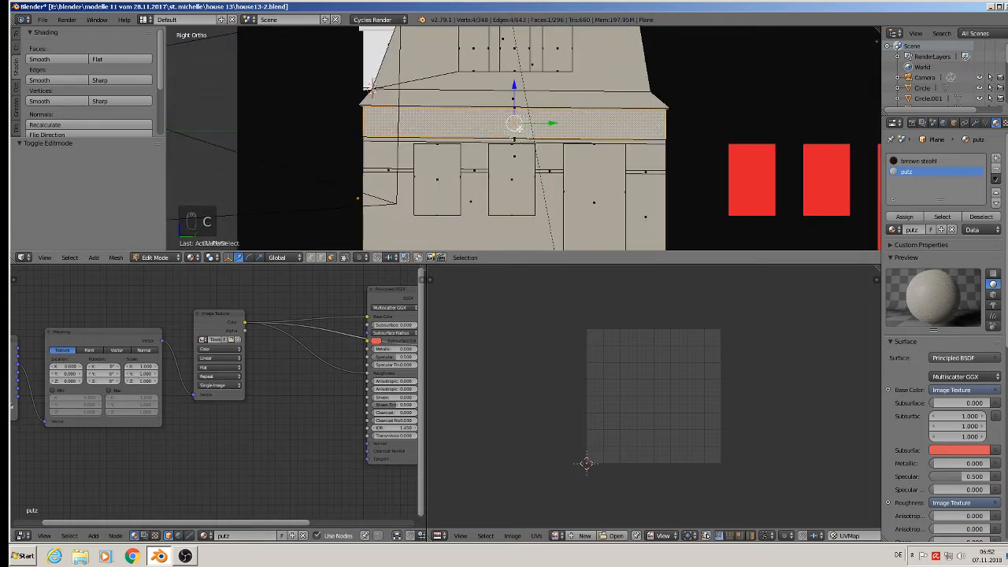
pyautogui.click(518, 129)
pyautogui.click(473, 172)
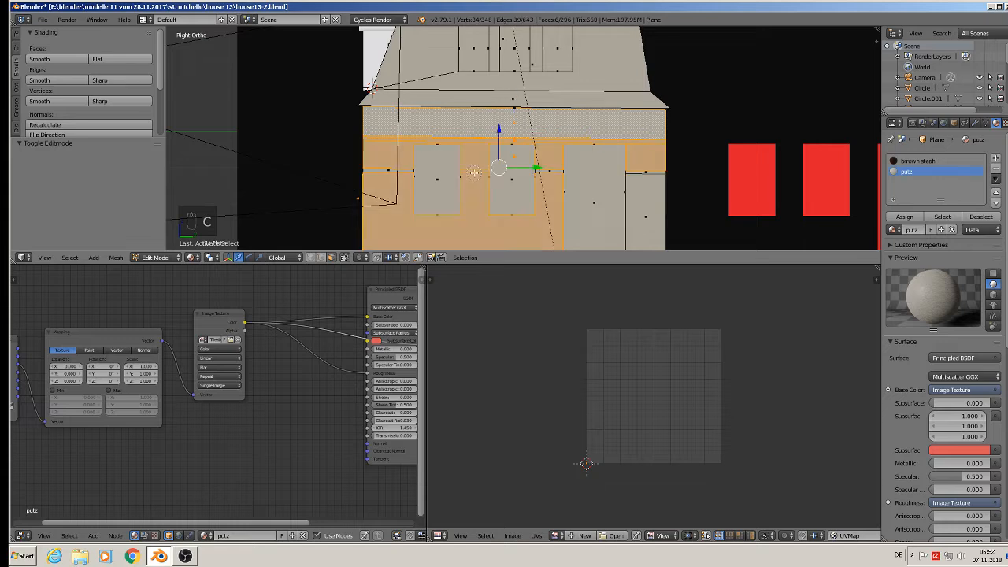
pyautogui.click(647, 173)
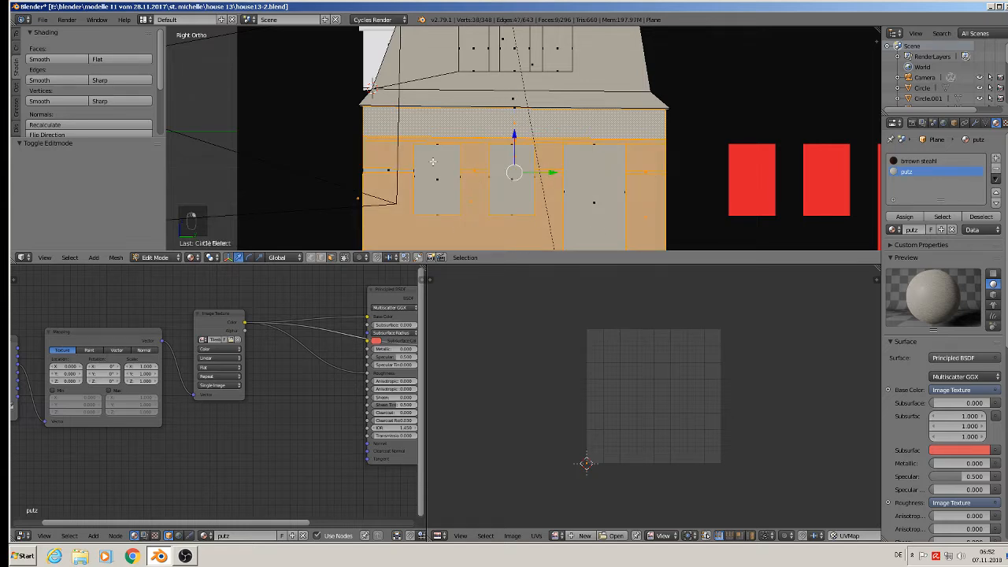
pyautogui.press('c')
pyautogui.click(386, 167)
pyautogui.scroll(-3, 388, 166)
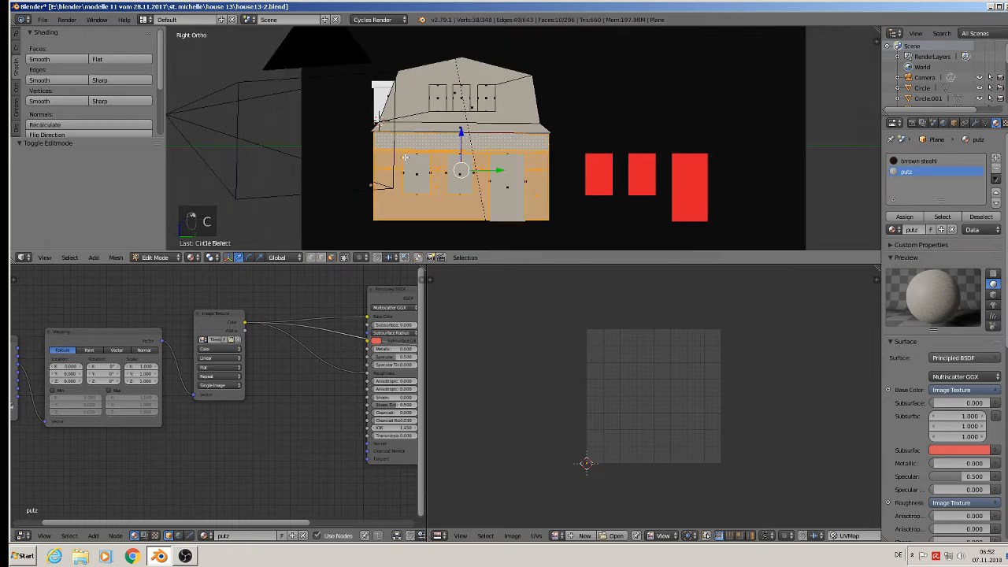
pyautogui.scroll(2, 438, 128)
pyautogui.scroll(-3, 556, 186)
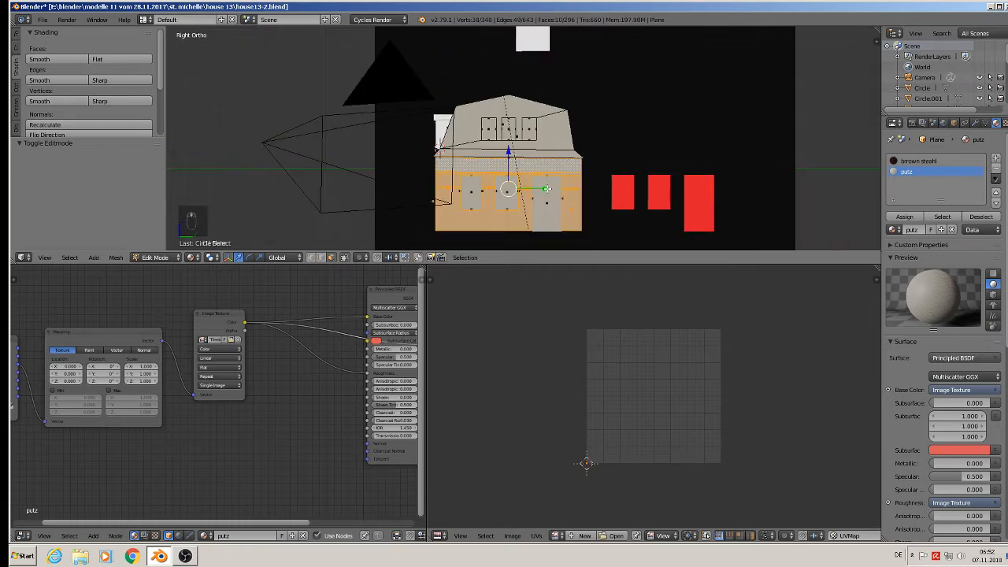
# UV-project the selected side wall faces from the view and enlarge their UVs about 15.7 times, then somewhat further
pyautogui.press('u')
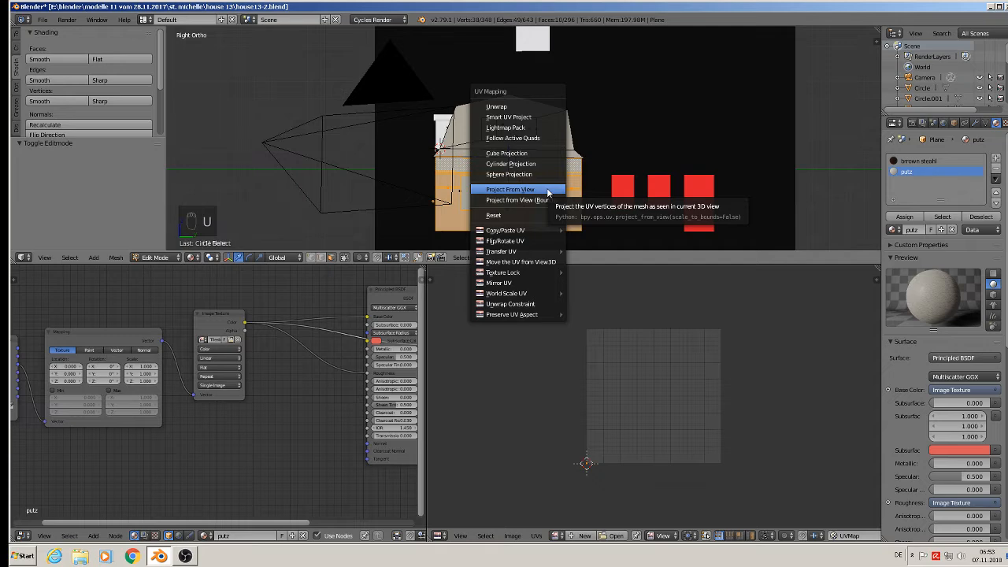
pyautogui.click(549, 191)
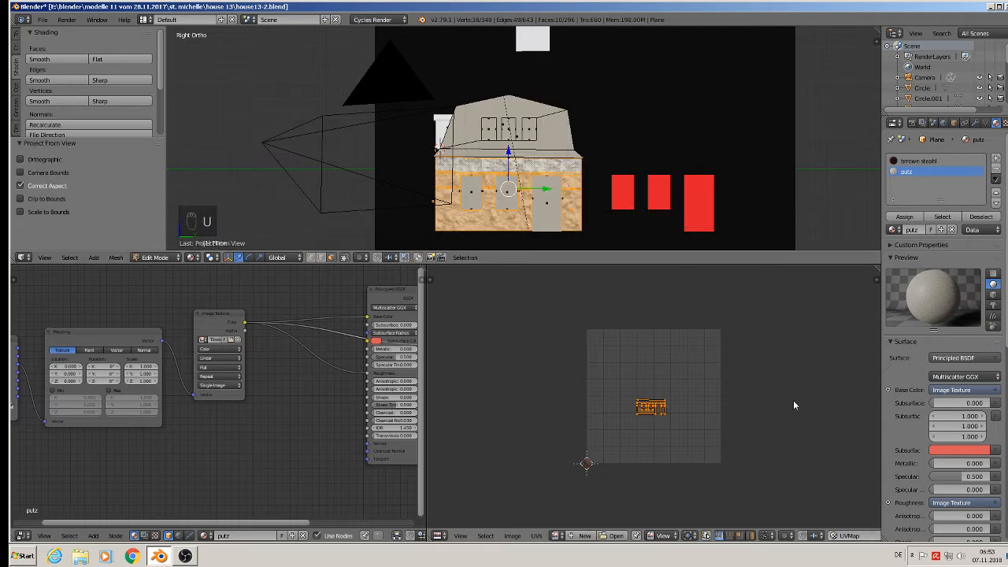
pyautogui.press('s')
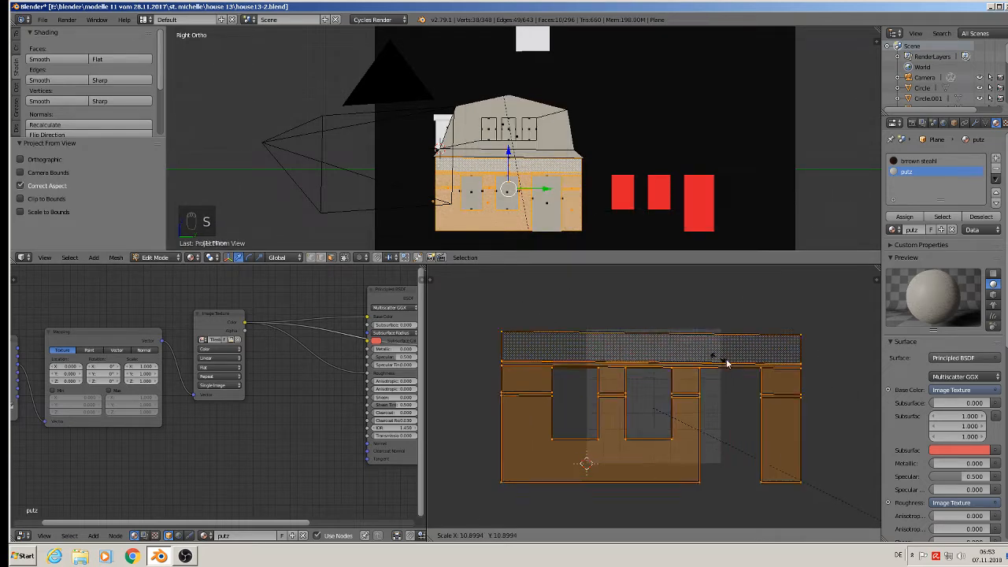
pyautogui.click(661, 453)
pyautogui.scroll(4, 553, 228)
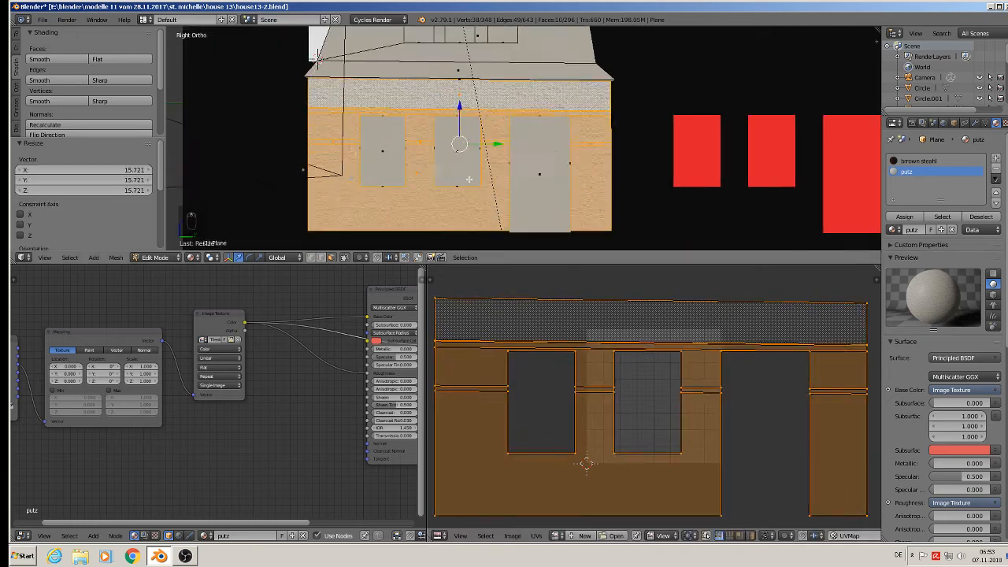
pyautogui.press('s')
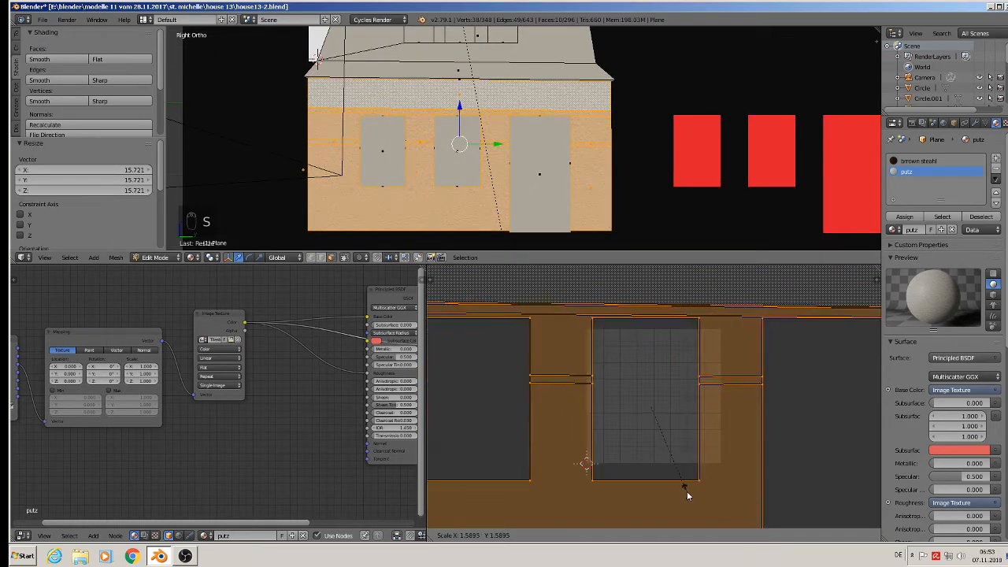
pyautogui.click(675, 488)
pyautogui.press('Tab')
# Move the black backdrop plane about 4.18 units along Y to clear the view of the house's windowless side
pyautogui.moveTo(393, 195); pyautogui.dragTo(436, 174, button='middle')
pyautogui.rightClick(436, 172)
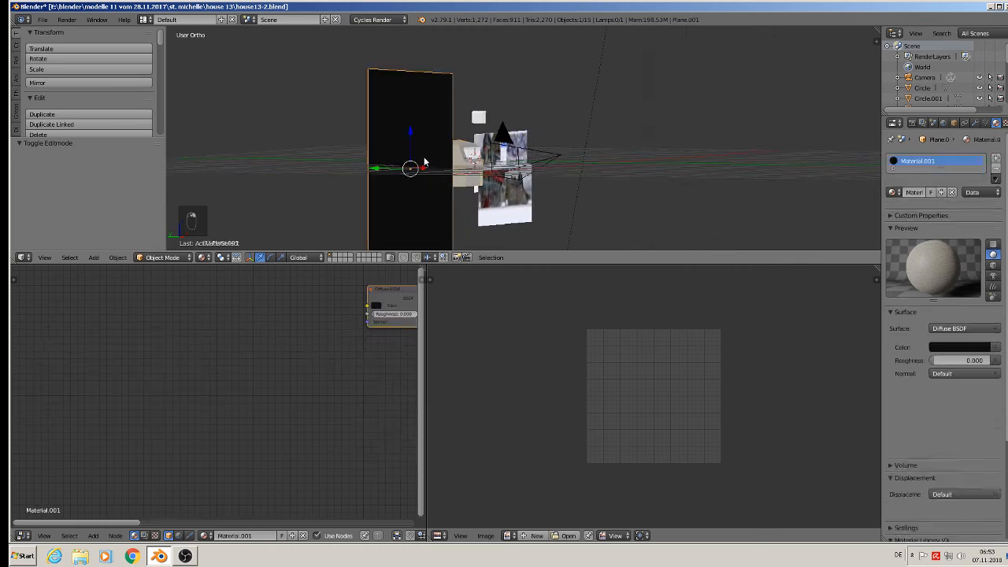
pyautogui.moveTo(391, 169); pyautogui.dragTo(168, 126)
pyautogui.scroll(4, 368, 139)
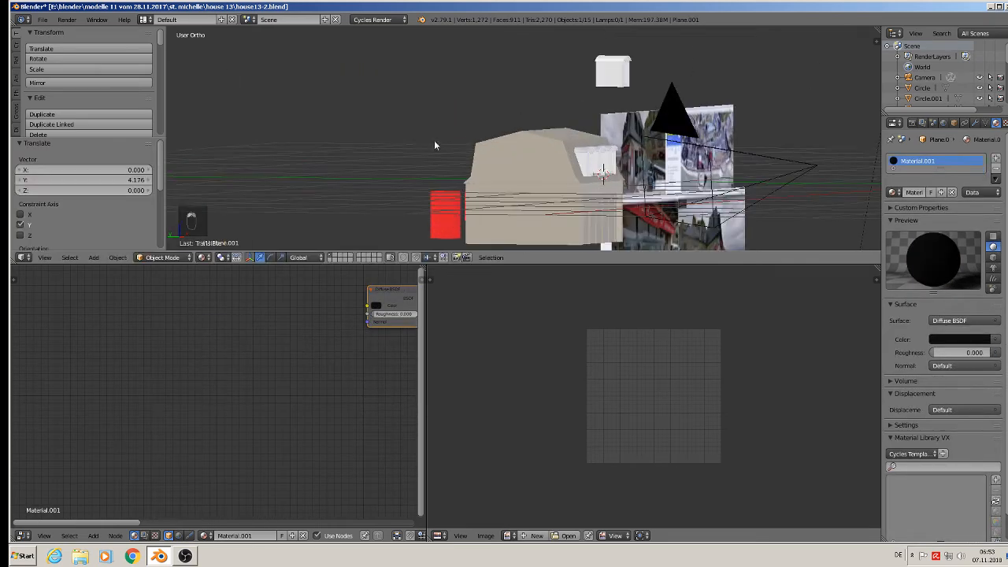
# Enter Edit Mode on the house and select all five wall faces below the roof on the windowless side
pyautogui.rightClick(568, 193)
pyautogui.moveTo(568, 194); pyautogui.dragTo(632, 200, button='middle')
pyautogui.press('Tab')
pyautogui.scroll(4, 632, 199)
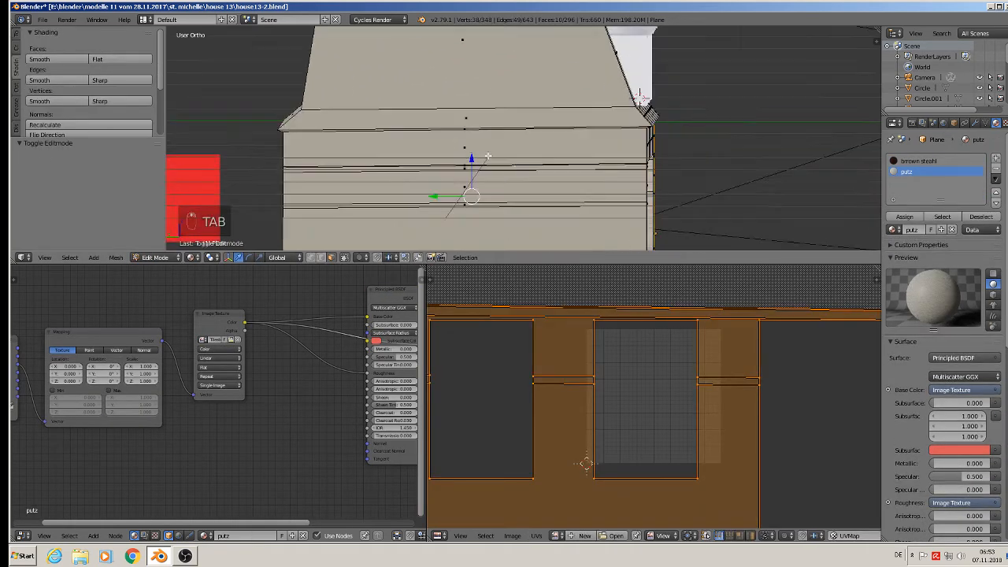
pyautogui.rightClick(464, 146)
pyautogui.keyDown('shift'); pyautogui.moveTo(469, 192); pyautogui.dragTo(481, 113, button='middle'); pyautogui.keyUp('shift')
pyautogui.keyDown('shift'); pyautogui.rightClick(477, 107); pyautogui.keyUp('shift')
pyautogui.keyDown('shift'); pyautogui.rightClick(476, 88); pyautogui.keyUp('shift')
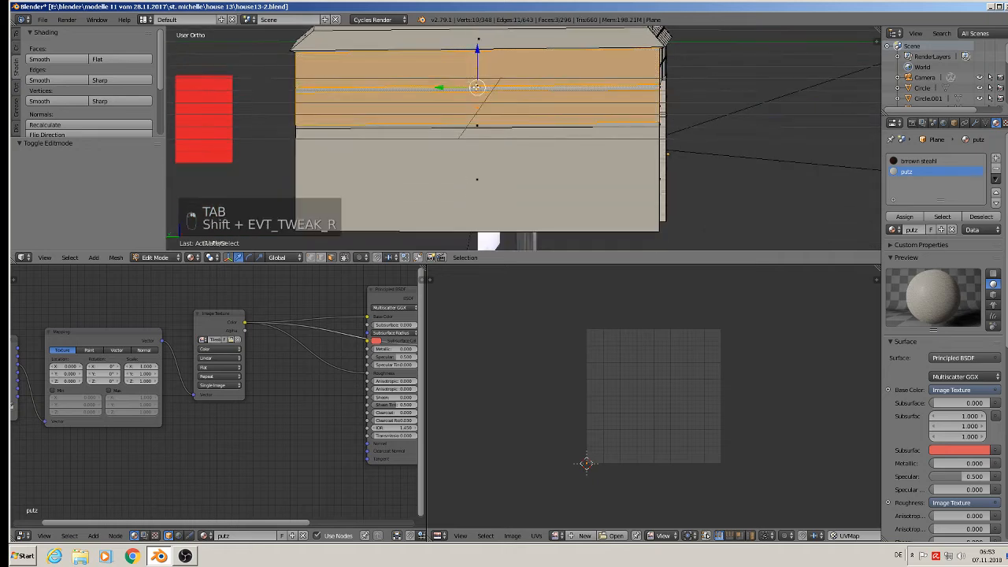
pyautogui.keyDown('shift'); pyautogui.rightClick(483, 165); pyautogui.keyUp('shift')
pyautogui.press('c')
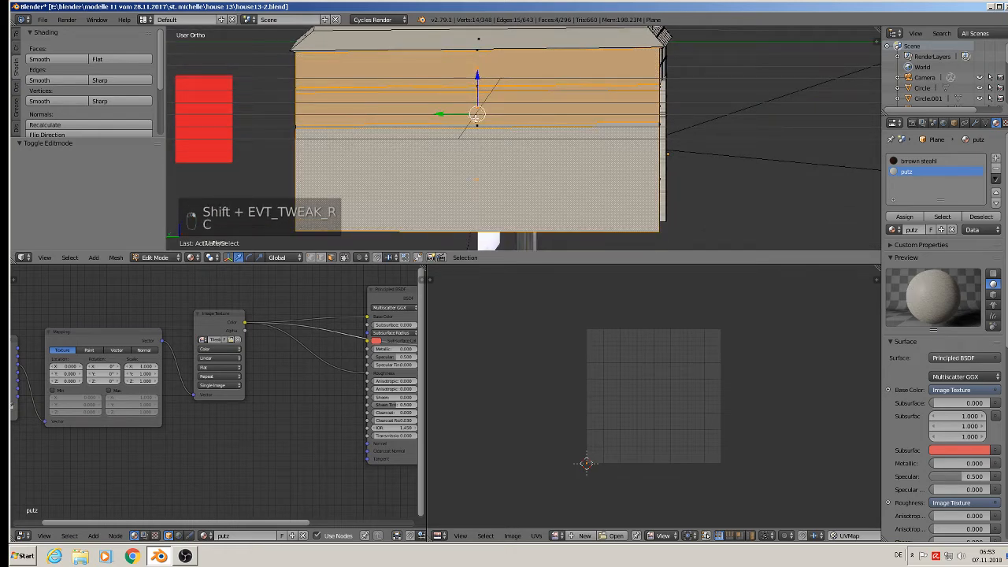
pyautogui.rightClick(477, 85)
pyautogui.moveTo(477, 88); pyautogui.dragTo(489, 159, button='middle')
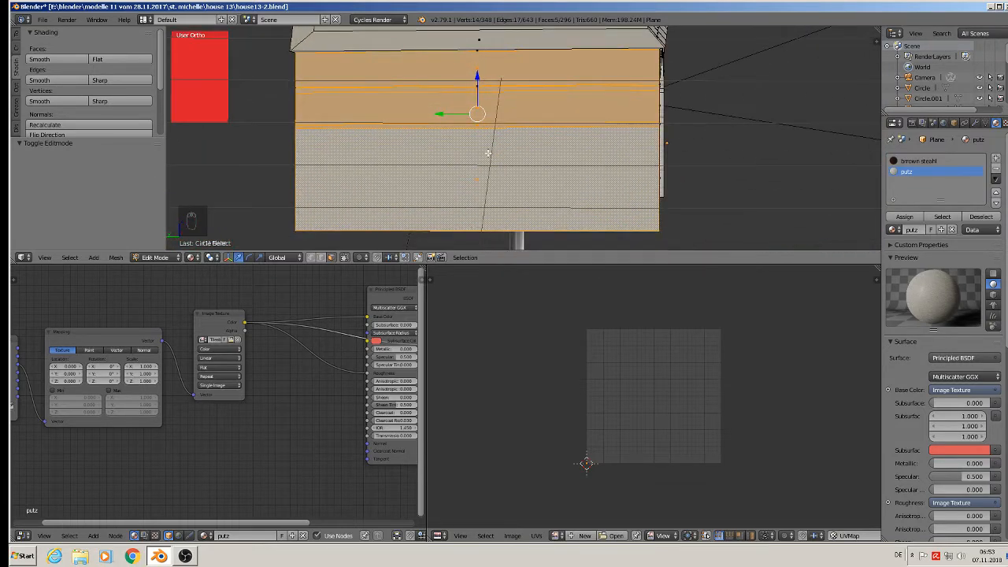
# UV-project the windowless side wall from the view and scale its UVs up about 9.8 times
pyautogui.press('u')
pyautogui.click(488, 155)
pyautogui.press('s')
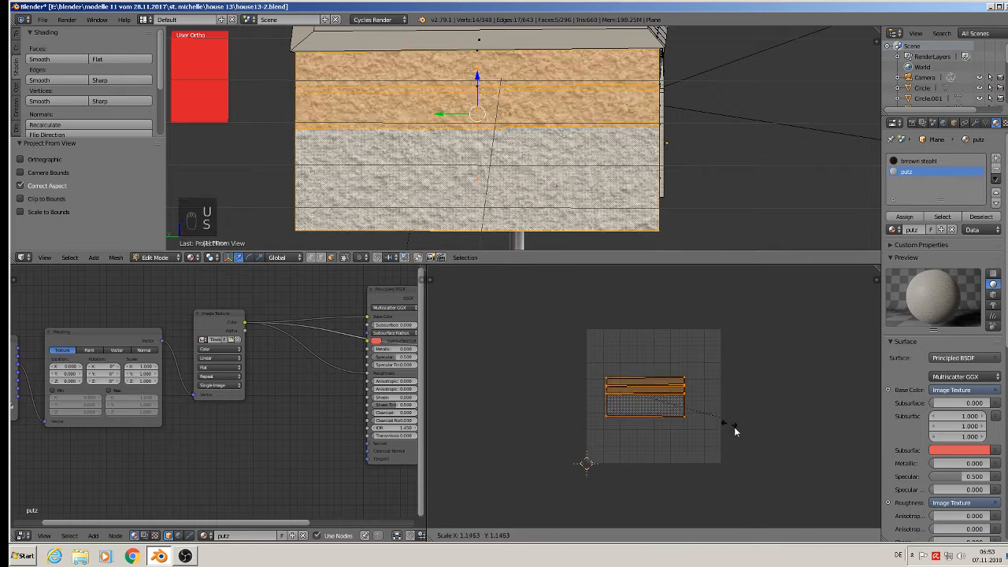
pyautogui.click(837, 341)
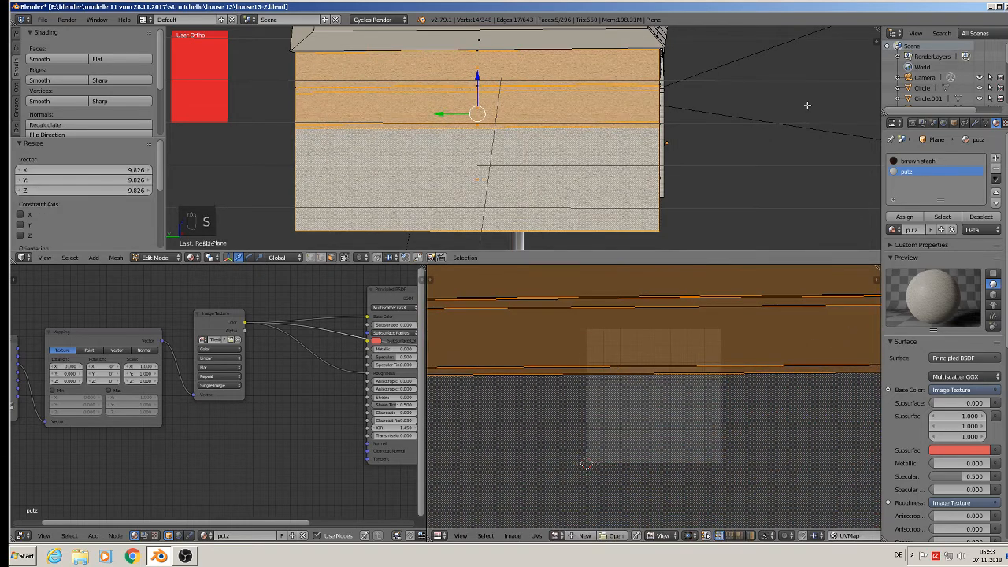
pyautogui.press('Tab')
# Replace the selection with all the wall faces below the roof on the adjoining plain side of the house
pyautogui.moveTo(614, 37); pyautogui.dragTo(540, 148, button='middle')
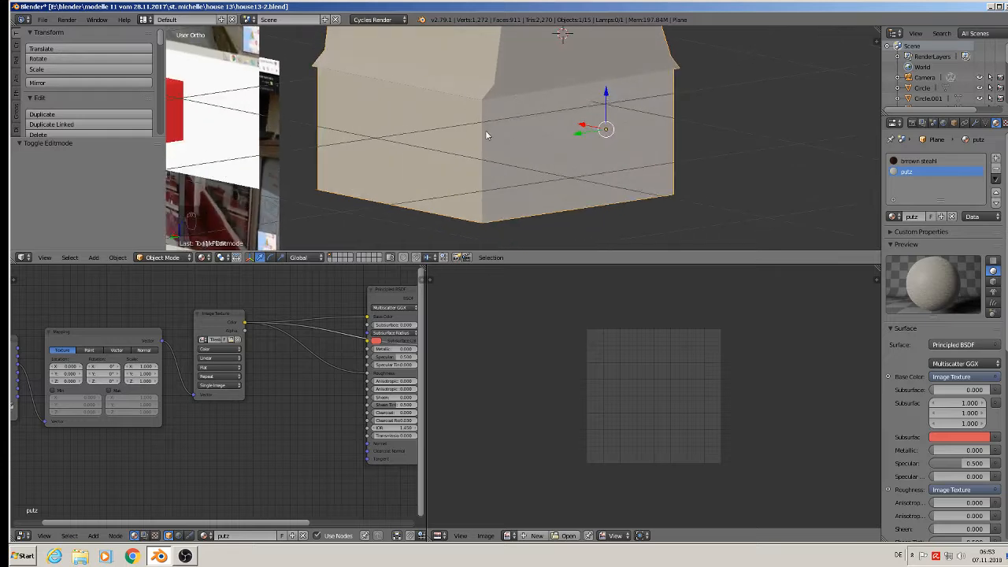
pyautogui.scroll(-3, 486, 134)
pyautogui.press('Tab')
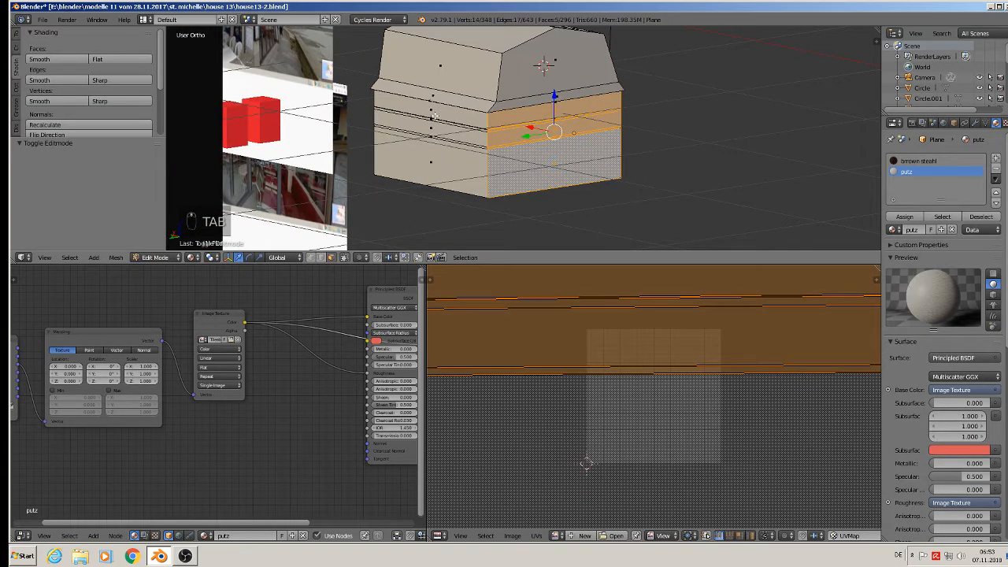
pyautogui.press('a')
pyautogui.press('c')
pyautogui.moveTo(433, 84); pyautogui.dragTo(431, 170)
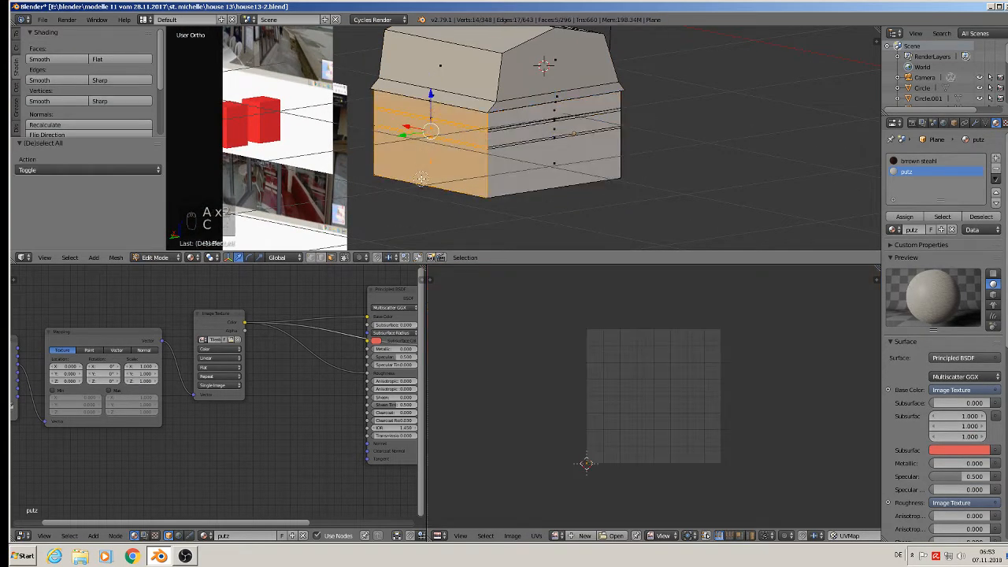
pyautogui.rightClick(431, 170)
# UV-project the selected side wall from a straight-on view and scale its UVs up well beyond the texture tile
pyautogui.moveTo(432, 171); pyautogui.dragTo(476, 154, button='middle')
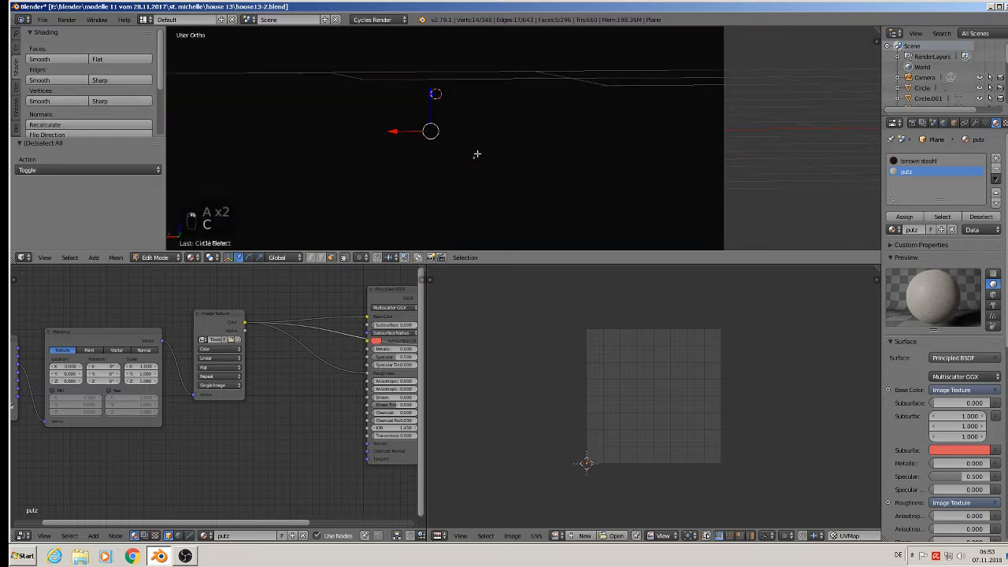
pyautogui.press('u')
pyautogui.click(476, 155)
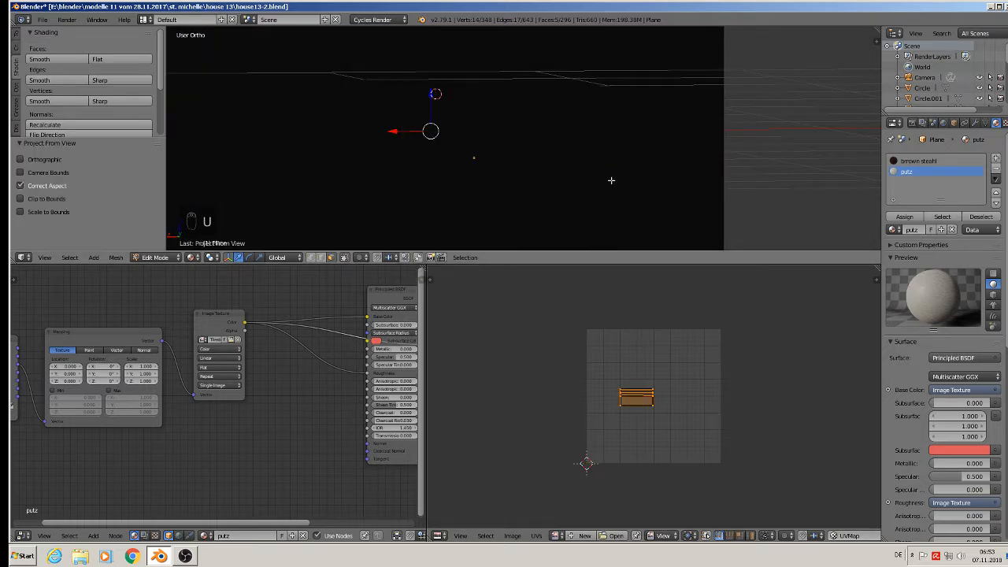
pyautogui.moveTo(611, 181); pyautogui.dragTo(555, 206, button='middle')
pyautogui.press('s')
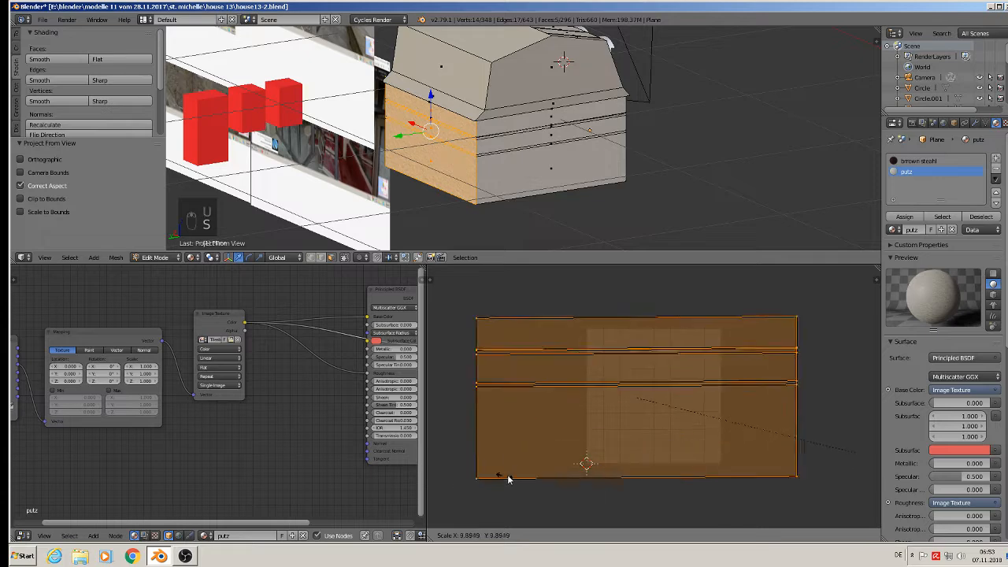
pyautogui.click(552, 472)
# Return to Object Mode and save the house file
pyautogui.press('Tab')
pyautogui.moveTo(627, 133); pyautogui.dragTo(231, 114, button='middle')
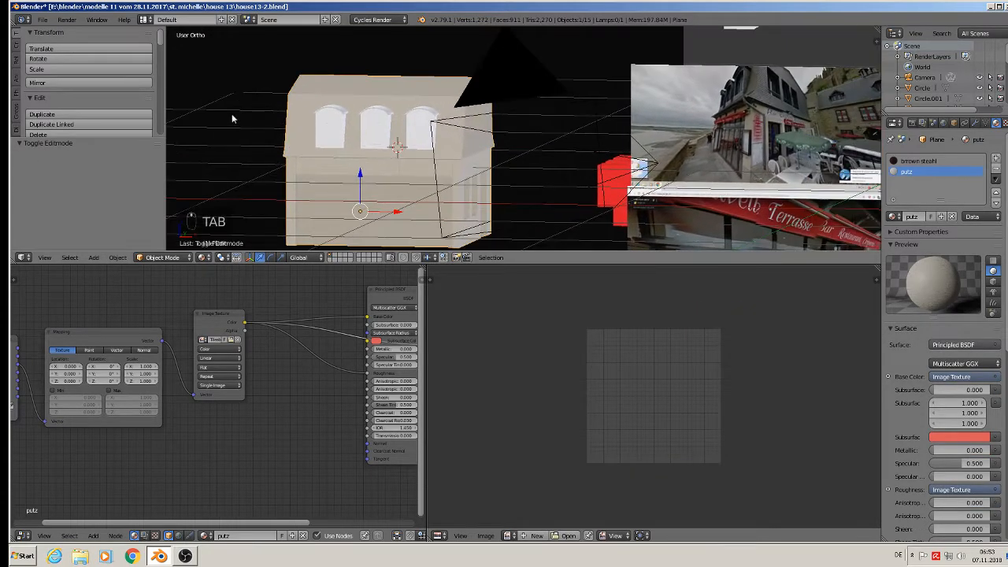
pyautogui.click(45, 19)
pyautogui.click(63, 109)
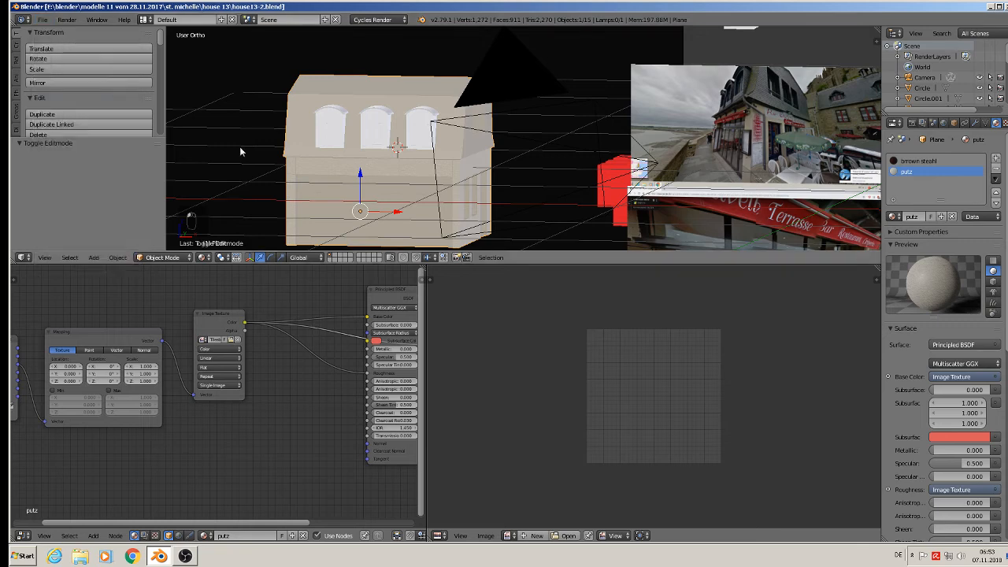
# Enter Edit Mode on the house and frame the large ground-floor window front
pyautogui.scroll(3, 477, 189)
pyautogui.keyDown('shift'); pyautogui.moveTo(495, 204); pyautogui.dragTo(684, 86, button='middle'); pyautogui.keyUp('shift')
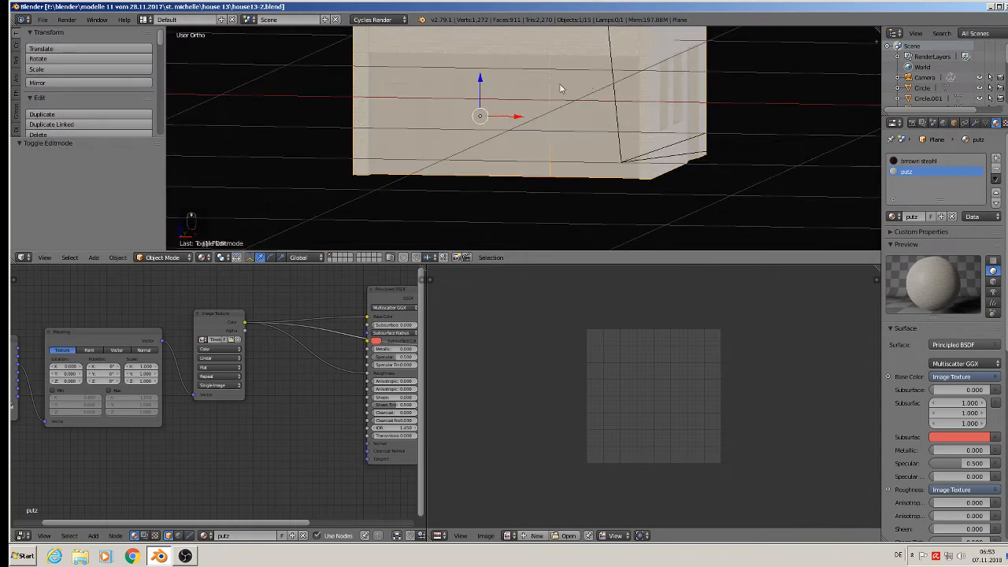
pyautogui.scroll(2, 543, 84)
pyautogui.press('Tab')
pyautogui.scroll(3, 373, 95)
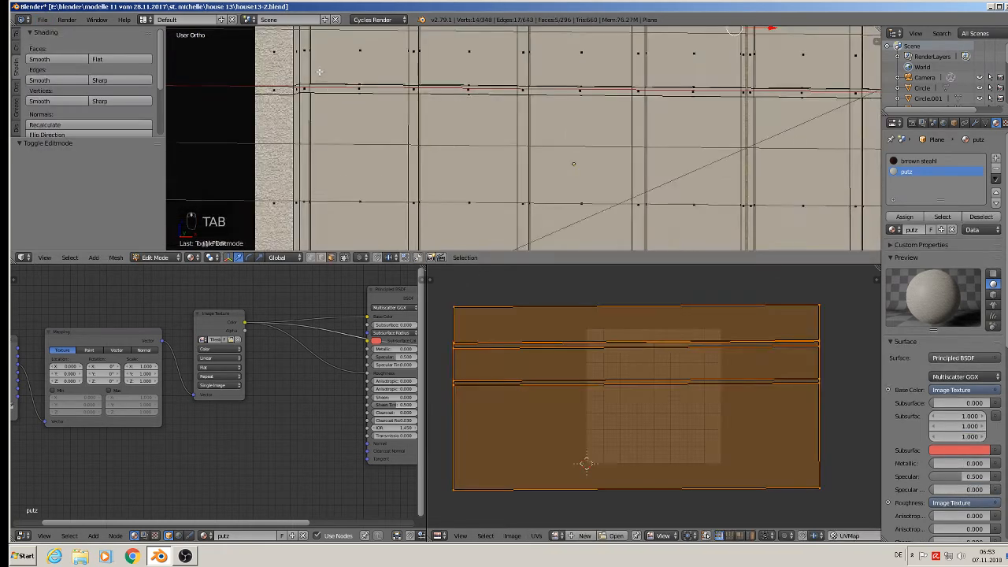
pyautogui.scroll(-3, 355, 73)
pyautogui.rightClick(347, 49)
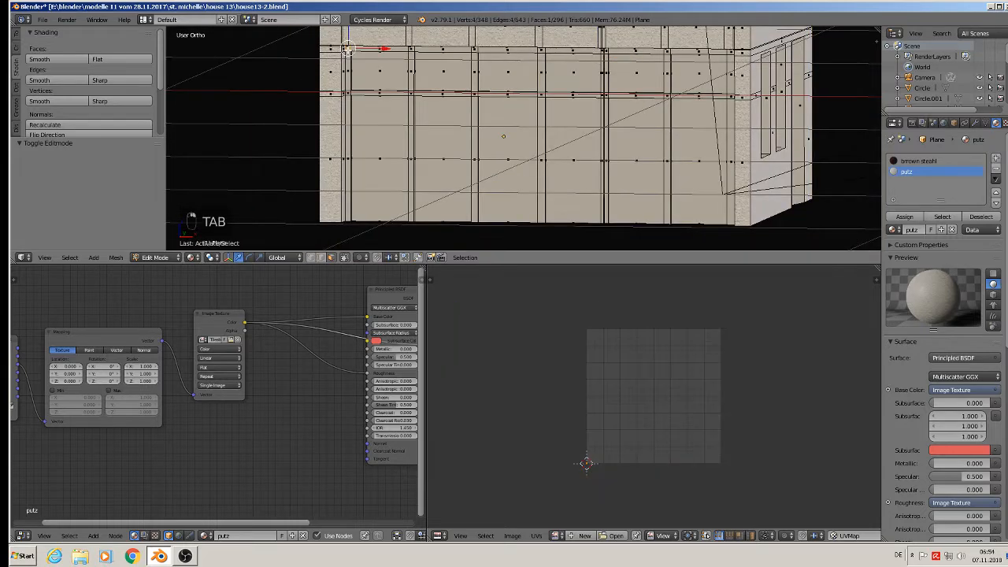
pyautogui.keyDown('ctrl'); pyautogui.rightClick(347, 203); pyautogui.keyUp('ctrl')
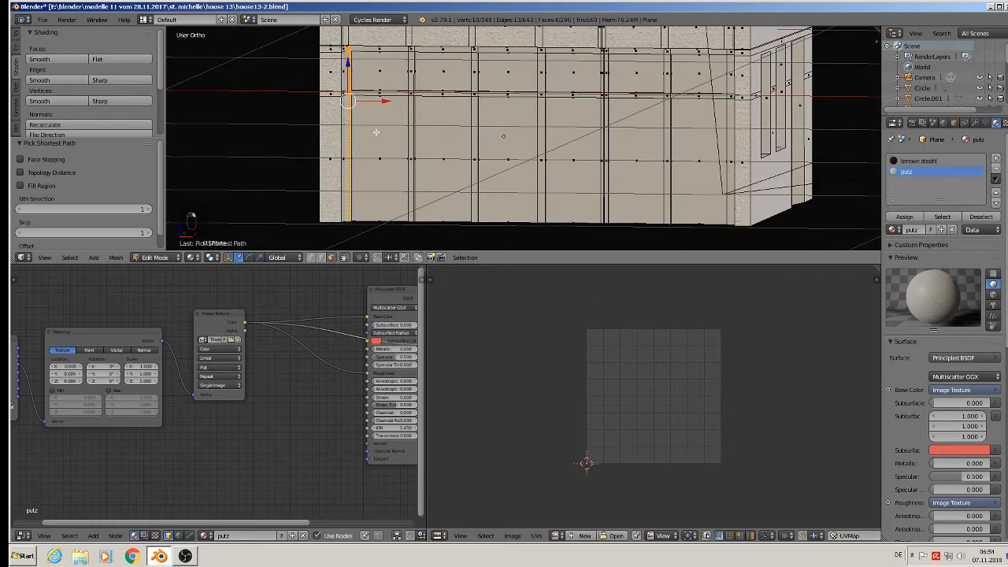
pyautogui.keyDown('ctrl'); pyautogui.keyDown('shift'); pyautogui.rightClick(412, 48); pyautogui.keyUp('shift'); pyautogui.keyUp('ctrl')
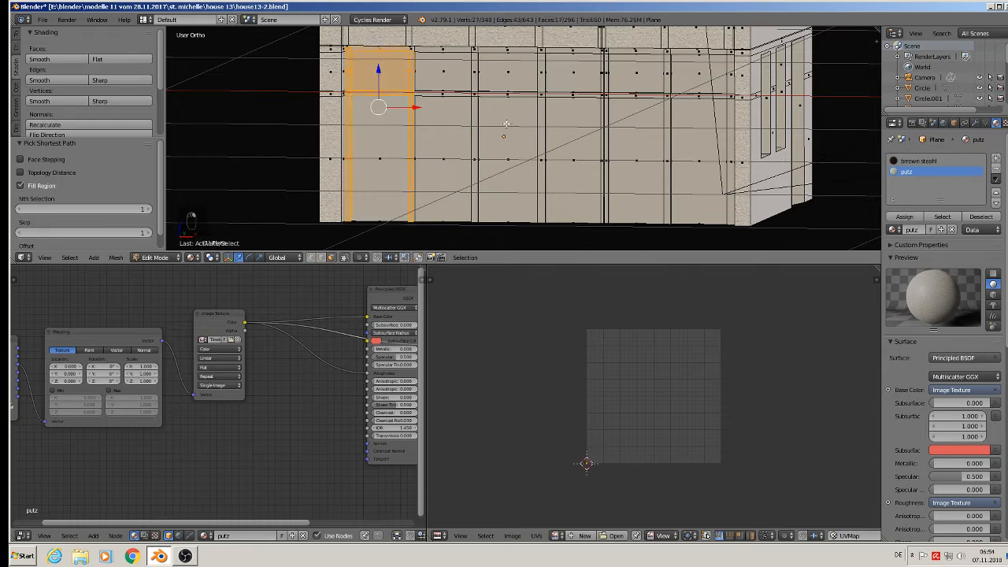
# Clear the selection and box-select the whole ground-floor window grid, panes and frame strips between the plaster edges
pyautogui.moveTo(506, 124); pyautogui.dragTo(517, 124, button='middle')
pyautogui.press('a')
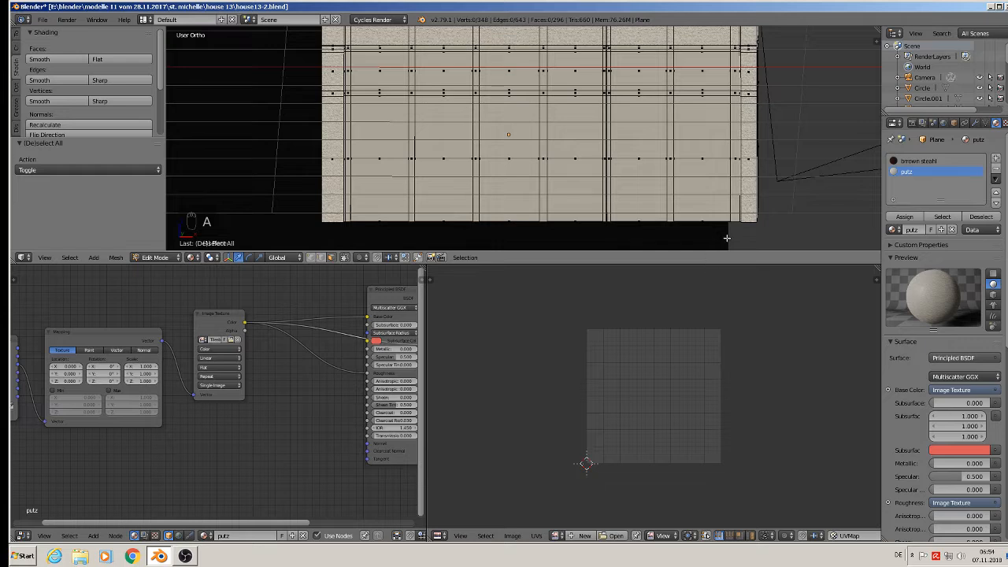
pyautogui.press('b')
pyautogui.moveTo(736, 237); pyautogui.dragTo(347, 46)
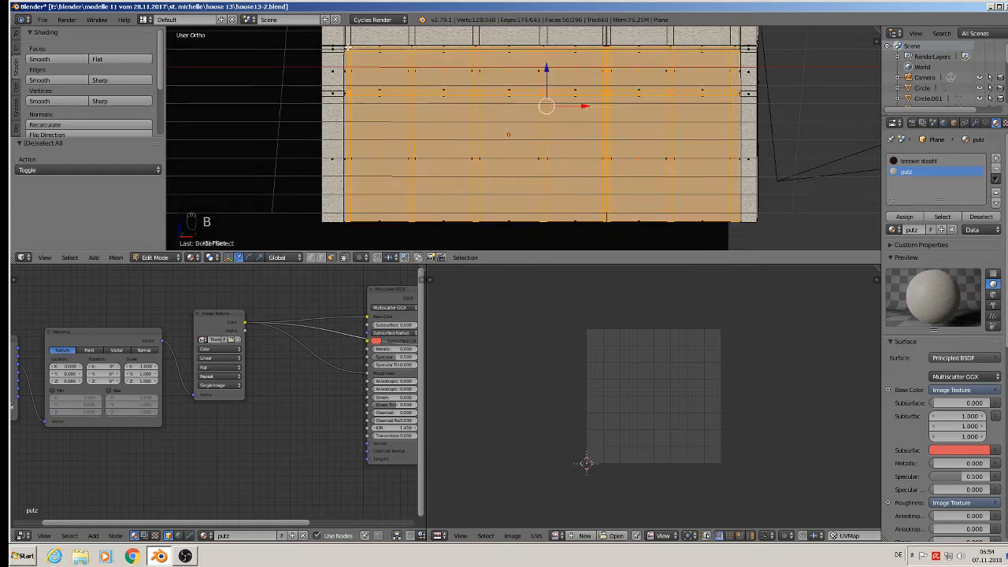
# Deselect the twelve pane faces of the window grid so that only the frame strips stay selected
pyautogui.keyDown('shift'); pyautogui.rightClick(384, 72); pyautogui.keyUp('shift')
pyautogui.keyDown('shift'); pyautogui.rightClick(398, 131); pyautogui.keyUp('shift')
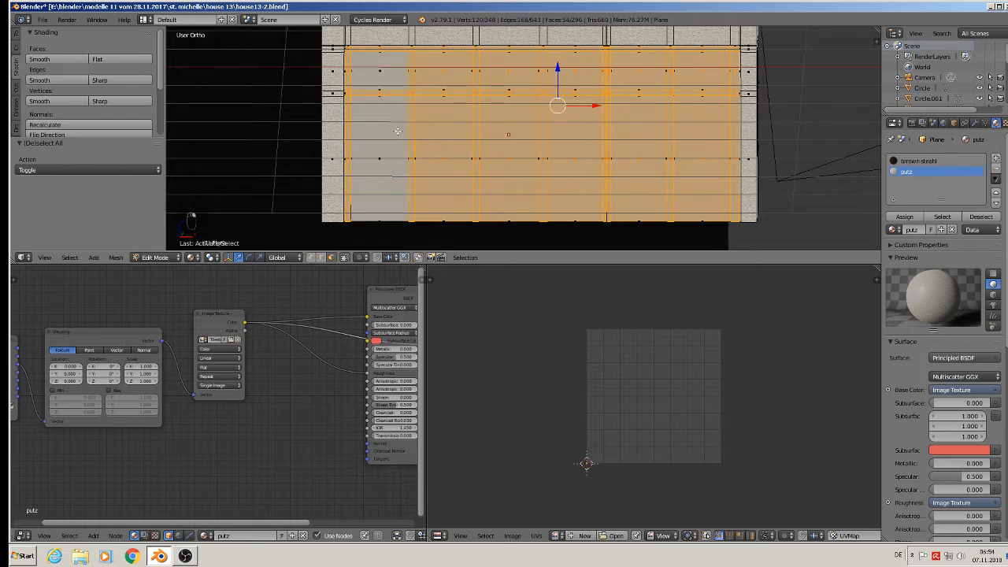
pyautogui.keyDown('shift'); pyautogui.rightClick(442, 132); pyautogui.keyUp('shift')
pyautogui.keyDown('shift'); pyautogui.rightClick(438, 80); pyautogui.keyUp('shift')
pyautogui.keyDown('shift'); pyautogui.rightClick(508, 77); pyautogui.keyUp('shift')
pyautogui.keyDown('shift'); pyautogui.rightClick(516, 132); pyautogui.keyUp('shift')
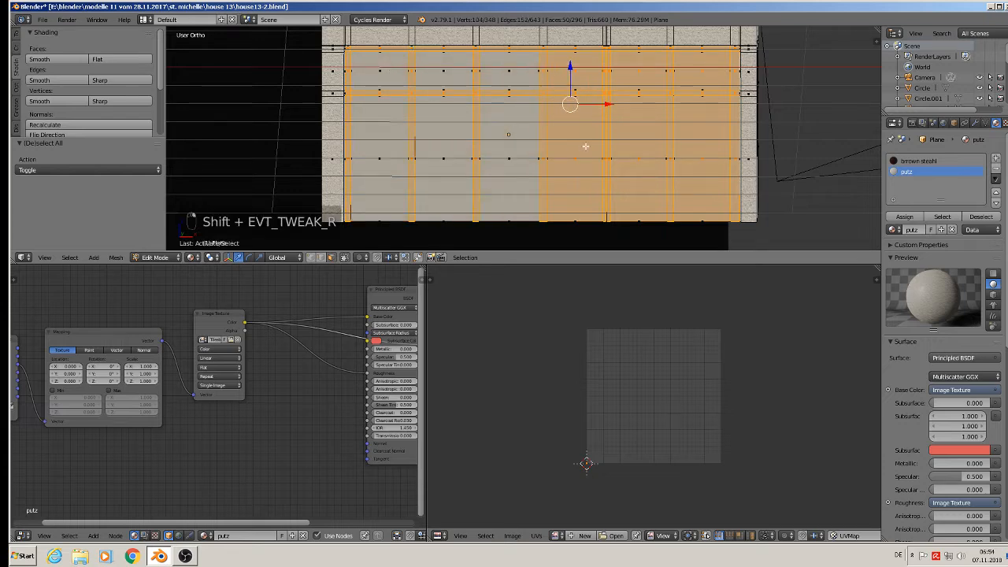
pyautogui.keyDown('shift'); pyautogui.rightClick(584, 142); pyautogui.keyUp('shift')
pyautogui.keyDown('shift'); pyautogui.rightClick(581, 81); pyautogui.keyUp('shift')
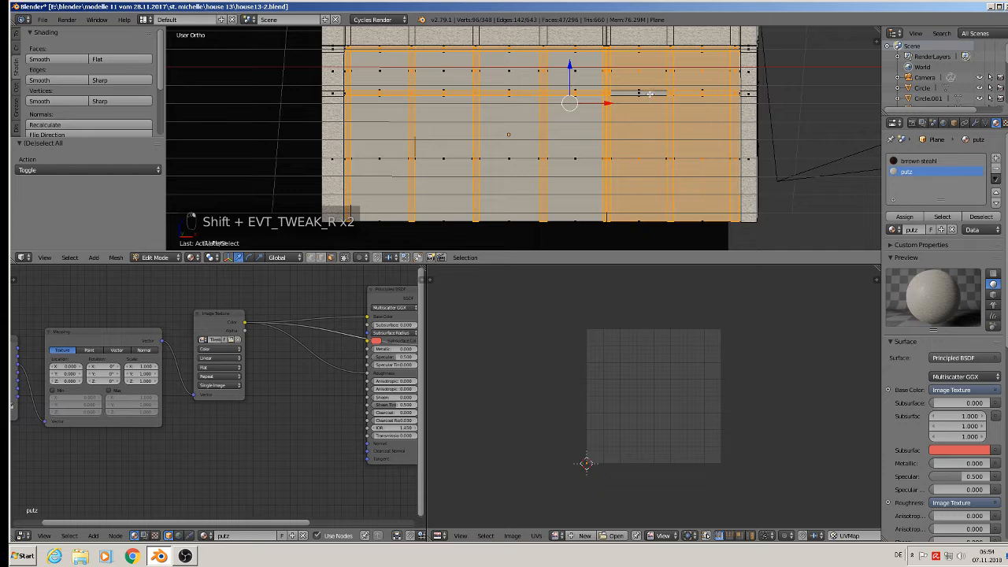
pyautogui.keyDown('shift'); pyautogui.rightClick(651, 95); pyautogui.keyUp('shift')
pyautogui.keyDown('shift'); pyautogui.rightClick(640, 77); pyautogui.keyUp('shift')
pyautogui.keyDown('shift'); pyautogui.rightClick(644, 136); pyautogui.keyUp('shift')
pyautogui.keyDown('shift'); pyautogui.rightClick(703, 135); pyautogui.keyUp('shift')
pyautogui.keyDown('shift'); pyautogui.rightClick(706, 78); pyautogui.keyUp('shift')
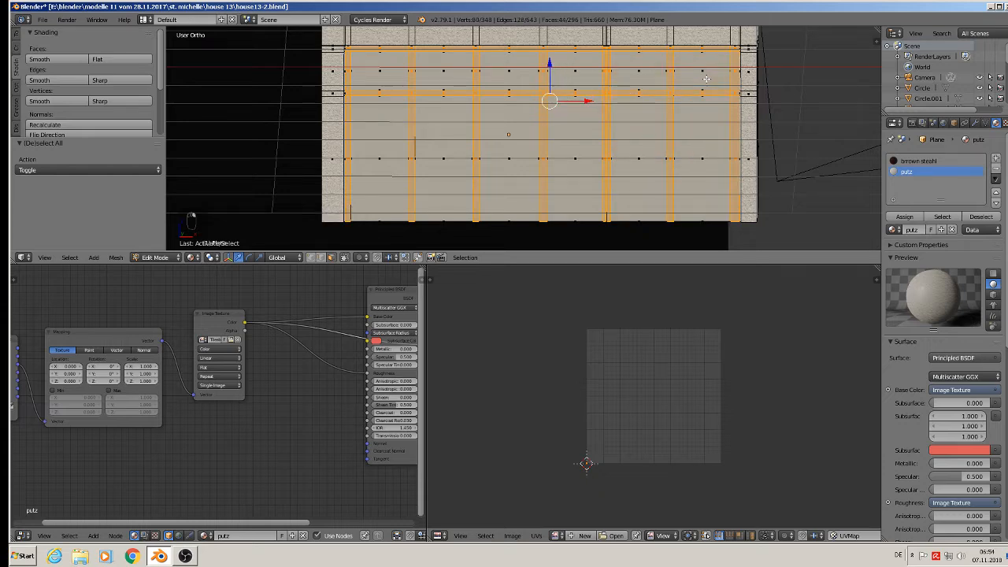
# Assign the brrown steahl material to the selected window frame strips and UV-project them from the view
pyautogui.click(917, 160)
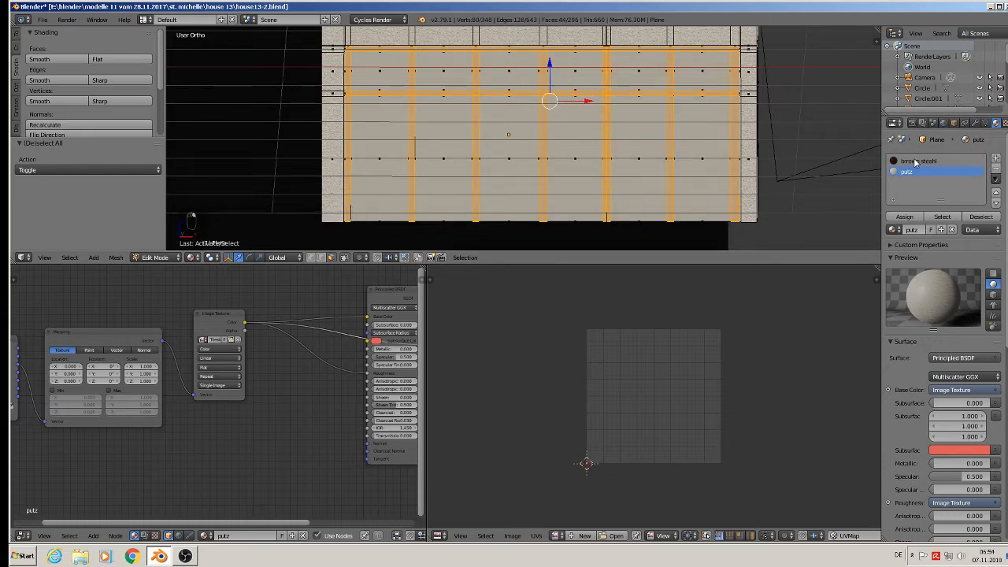
pyautogui.click(905, 216)
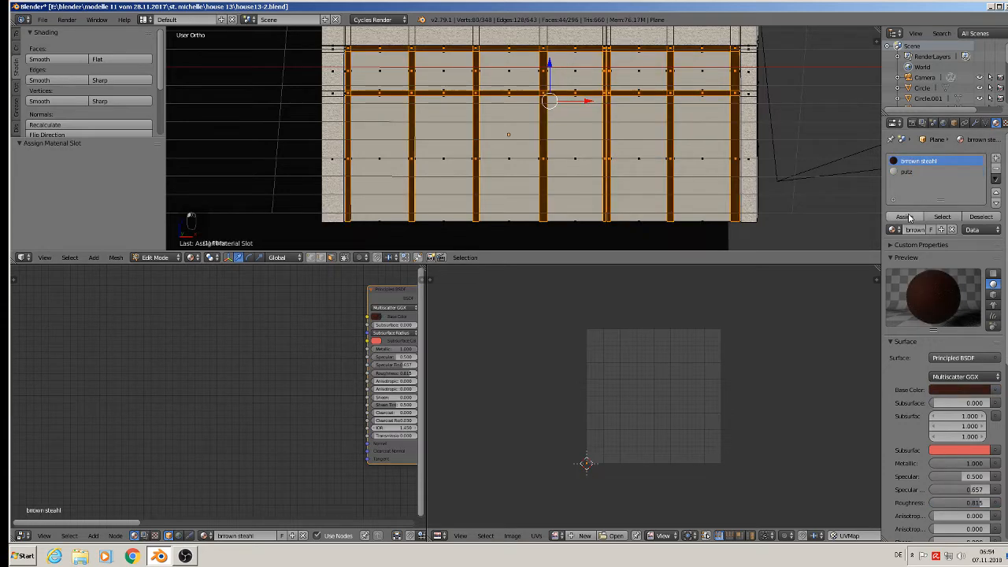
pyautogui.press('u')
pyautogui.click(569, 124)
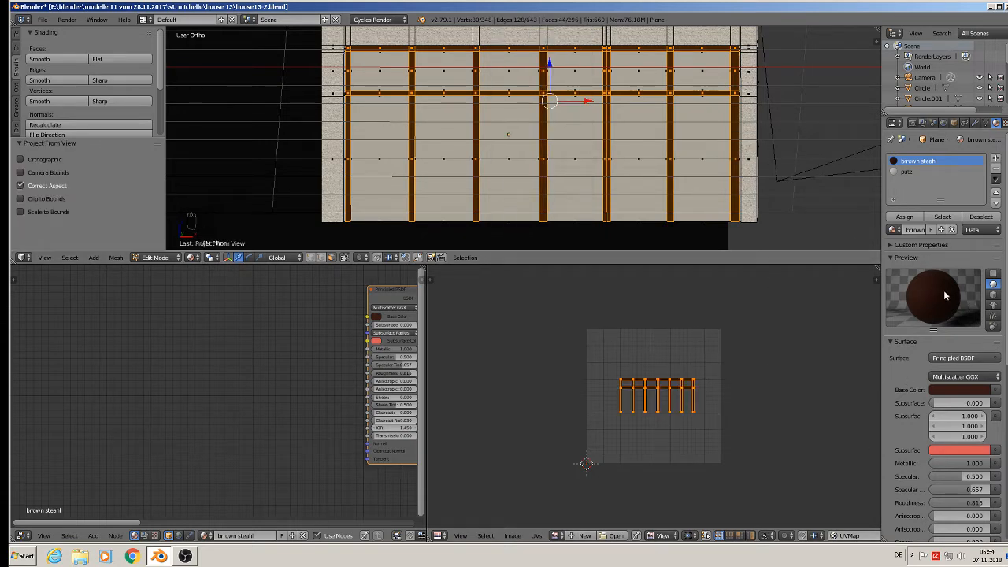
# Select the six narrow recess faces at the sides and tops of the upper and lower panes in the leftmost window column
pyautogui.scroll(4, 512, 103)
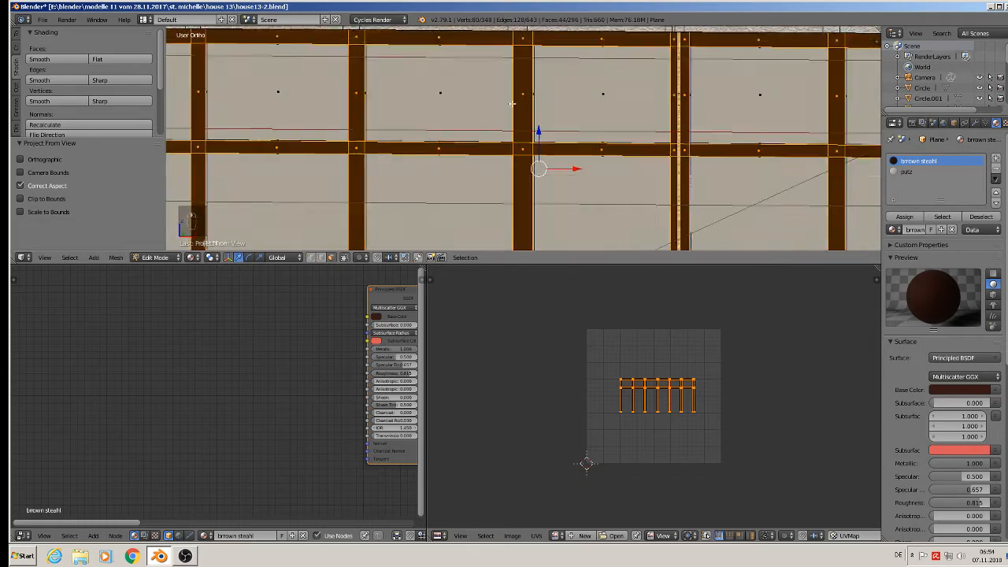
pyautogui.moveTo(512, 103); pyautogui.dragTo(431, 124, button='middle')
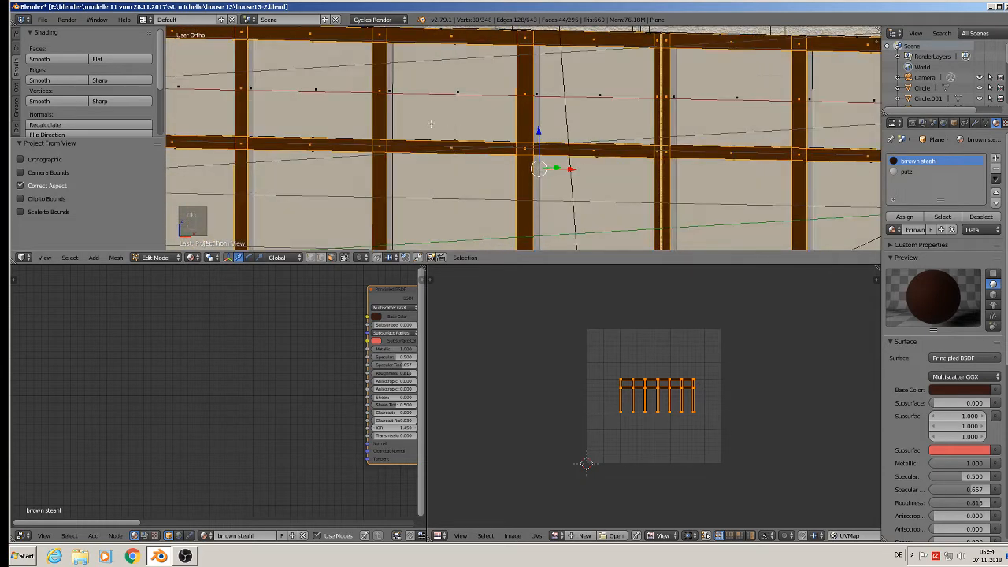
pyautogui.scroll(-3, 430, 124)
pyautogui.scroll(3, 209, 88)
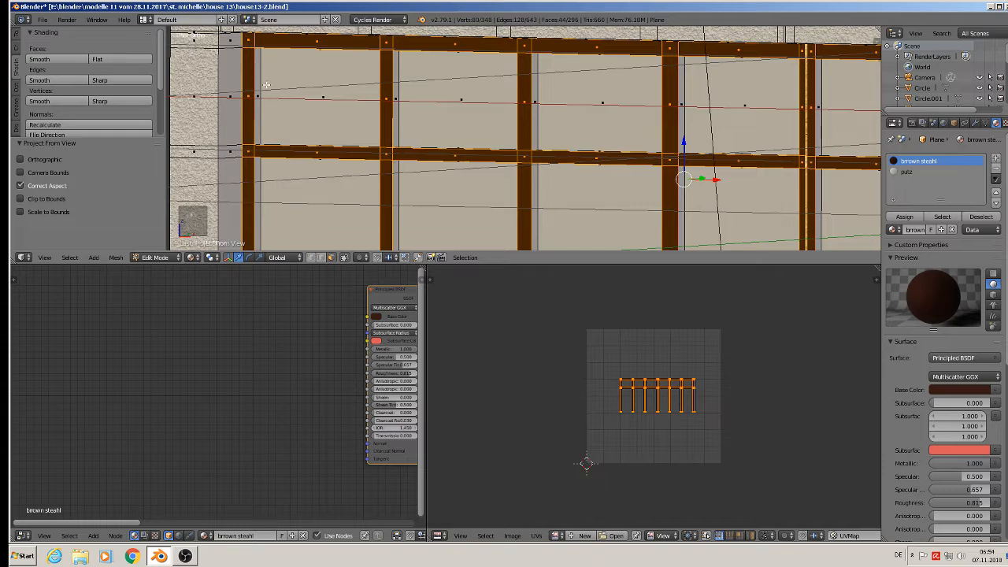
pyautogui.rightClick(266, 85)
pyautogui.press('KP_5')
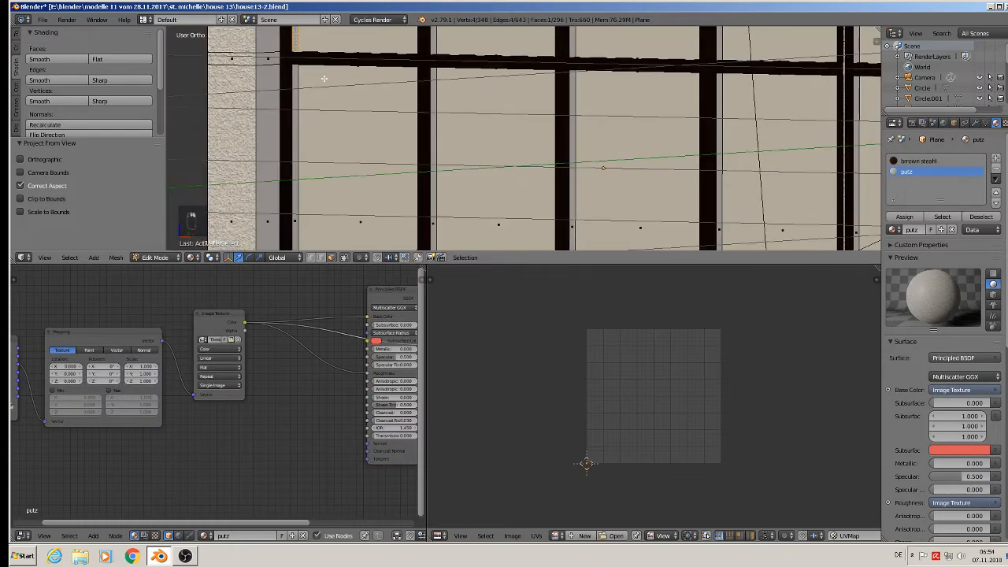
pyautogui.keyDown('shift'); pyautogui.rightClick(295, 122); pyautogui.keyUp('shift')
pyautogui.scroll(-5, 415, 203)
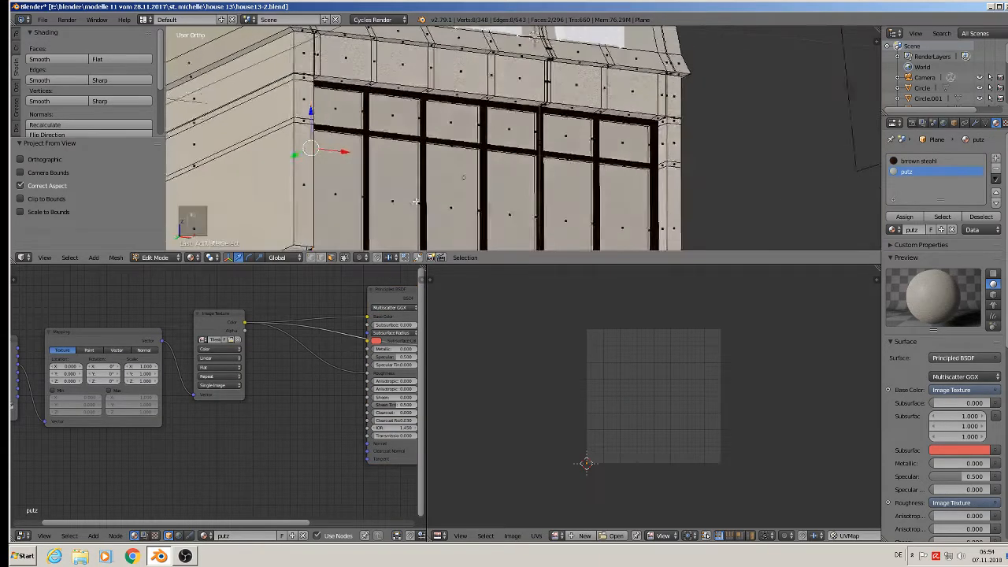
pyautogui.scroll(6, 415, 202)
pyautogui.keyDown('shift'); pyautogui.rightClick(353, 134); pyautogui.keyUp('shift')
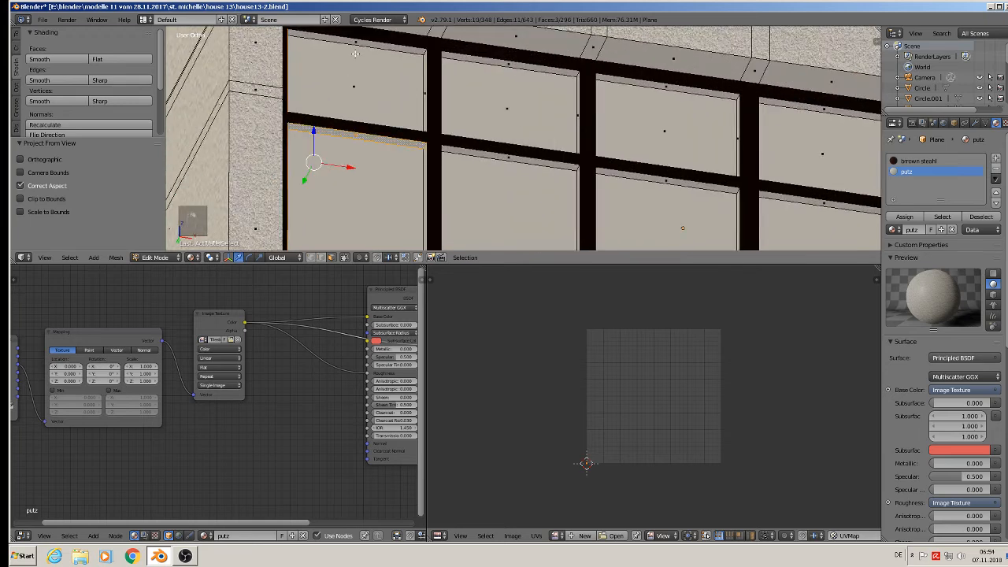
pyautogui.keyDown('shift'); pyautogui.rightClick(351, 40); pyautogui.keyUp('shift')
pyautogui.keyDown('shift'); pyautogui.rightClick(424, 88); pyautogui.keyUp('shift')
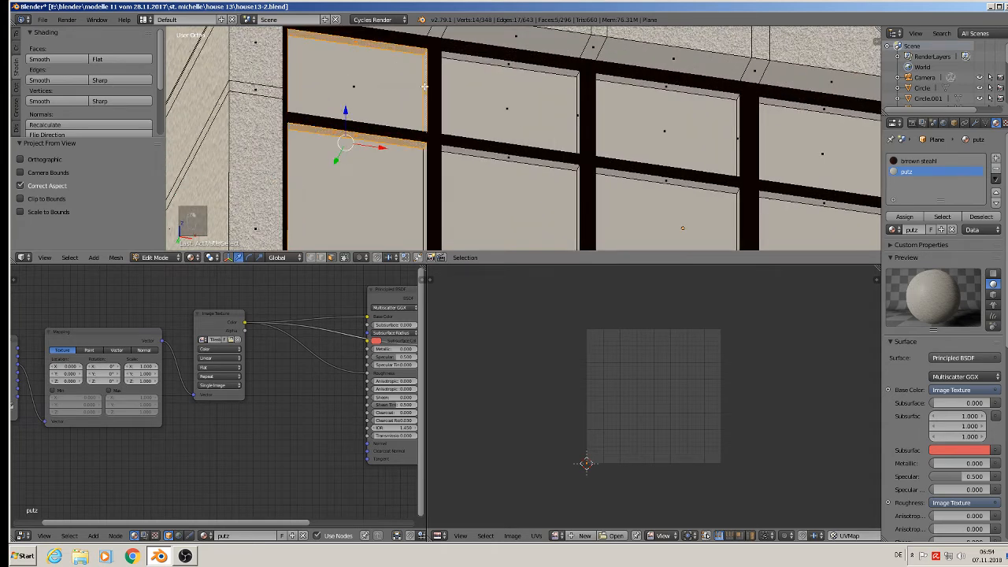
pyautogui.keyDown('shift'); pyautogui.rightClick(426, 165); pyautogui.keyUp('shift')
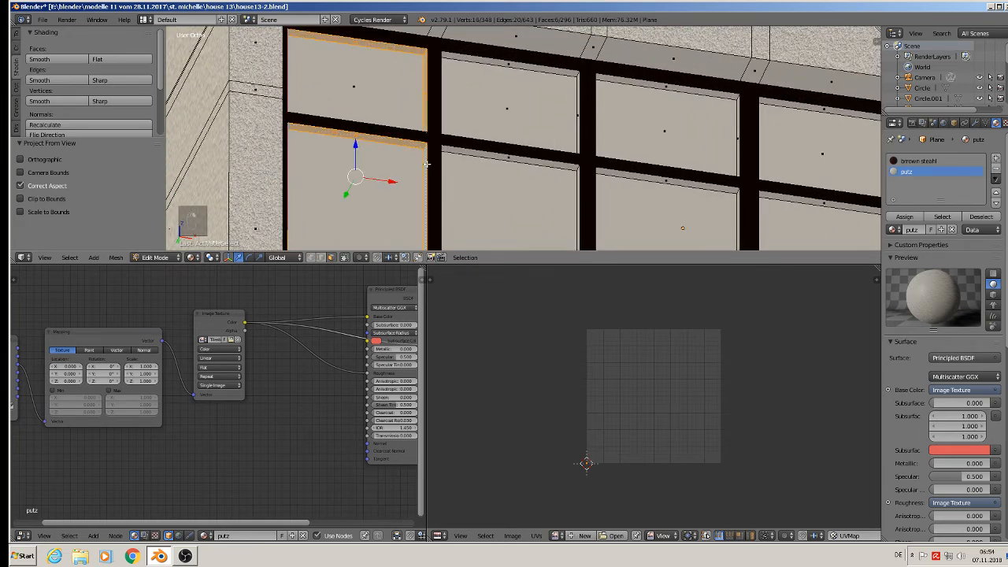
# Extend the selection with the loops of recess faces around the other five upper-row panes
pyautogui.keyDown('ctrl'); pyautogui.rightClick(577, 75); pyautogui.keyUp('ctrl')
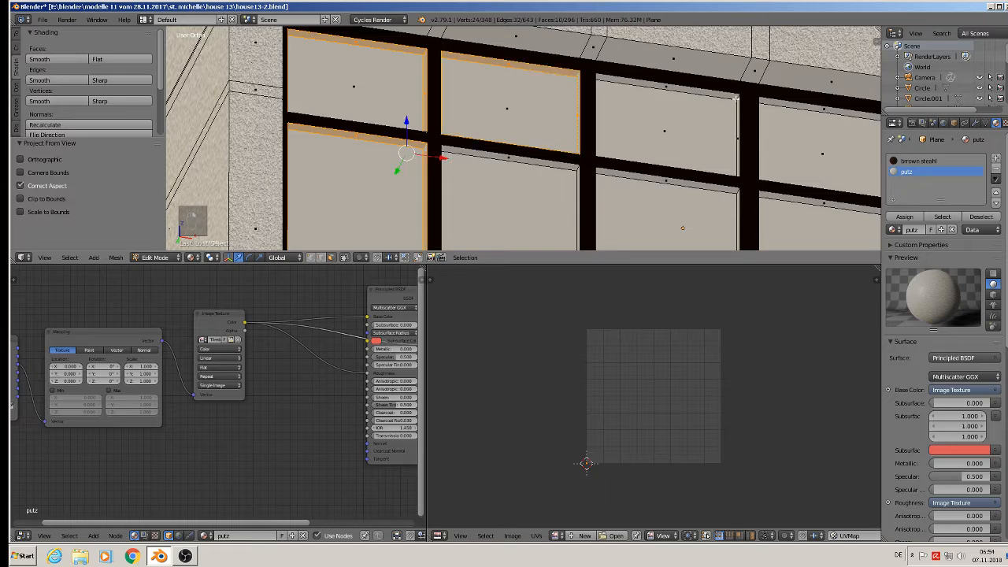
pyautogui.keyDown('alt'); pyautogui.keyDown('shift'); pyautogui.rightClick(737, 98); pyautogui.keyUp('shift'); pyautogui.keyUp('alt')
pyautogui.keyDown('shift'); pyautogui.moveTo(869, 132); pyautogui.dragTo(622, 87, button='middle'); pyautogui.keyUp('shift')
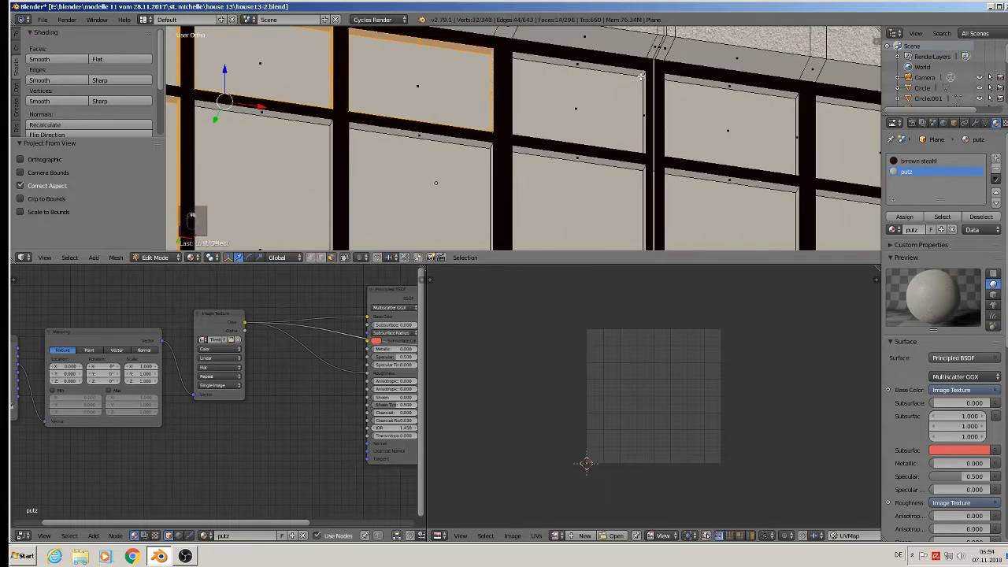
pyautogui.keyDown('alt'); pyautogui.keyDown('shift'); pyautogui.rightClick(642, 75); pyautogui.keyUp('shift'); pyautogui.keyUp('alt')
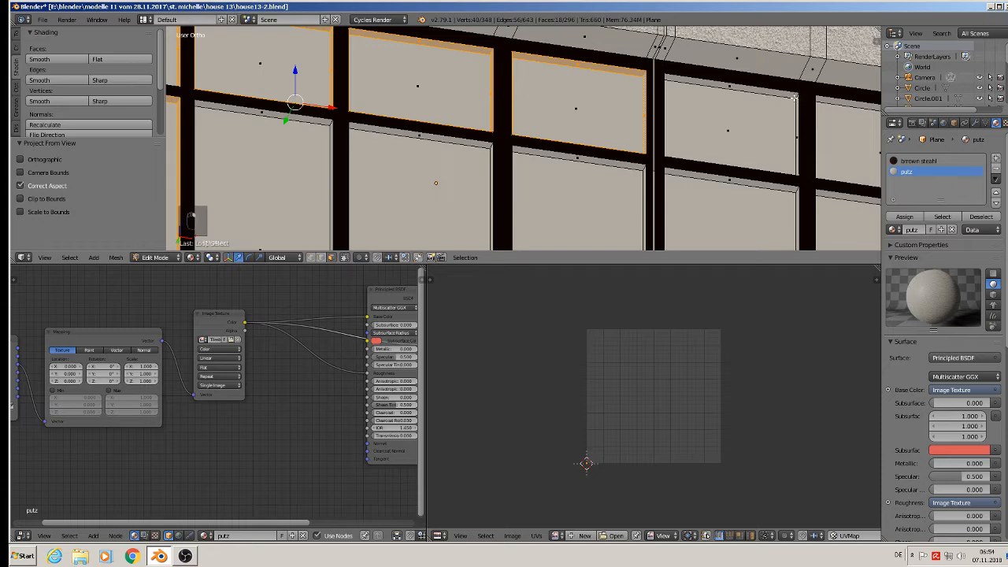
pyautogui.keyDown('alt'); pyautogui.keyDown('shift'); pyautogui.rightClick(795, 97); pyautogui.keyUp('shift'); pyautogui.keyUp('alt')
pyautogui.keyDown('shift'); pyautogui.moveTo(795, 98); pyautogui.dragTo(696, 98, button='middle'); pyautogui.keyUp('shift')
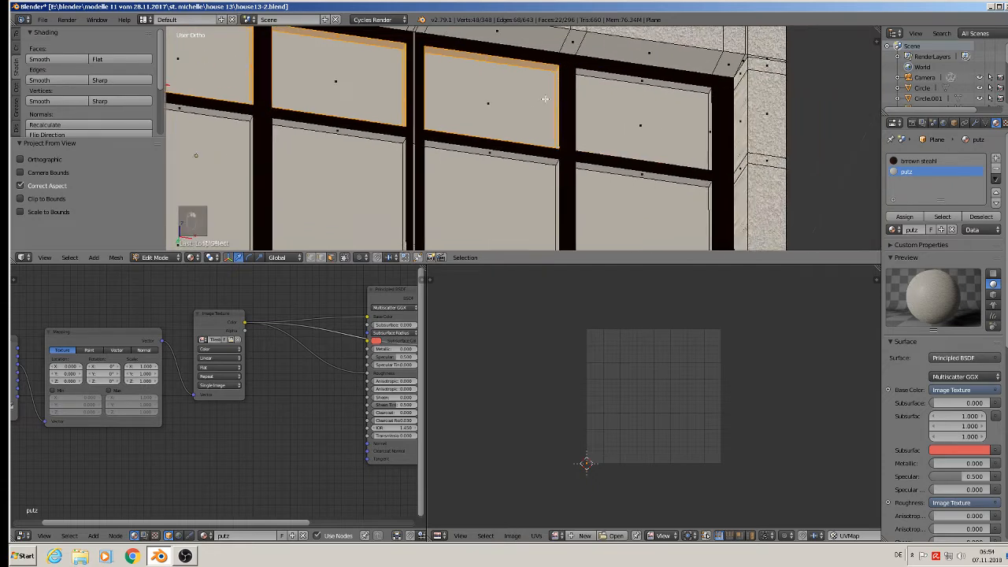
pyautogui.keyDown('alt'); pyautogui.keyDown('shift'); pyautogui.rightClick(711, 89); pyautogui.keyUp('shift'); pyautogui.keyUp('alt')
# Extend the selection with the loops of recess faces around the other five lower-row panes
pyautogui.keyDown('shift'); pyautogui.moveTo(689, 166); pyautogui.dragTo(668, 82, button='middle'); pyautogui.keyUp('shift')
pyautogui.keyDown('alt'); pyautogui.keyDown('shift'); pyautogui.rightClick(667, 76); pyautogui.keyUp('shift'); pyautogui.keyUp('alt')
pyautogui.keyDown('alt'); pyautogui.keyDown('shift'); pyautogui.rightClick(668, 76); pyautogui.keyUp('shift'); pyautogui.keyUp('alt')
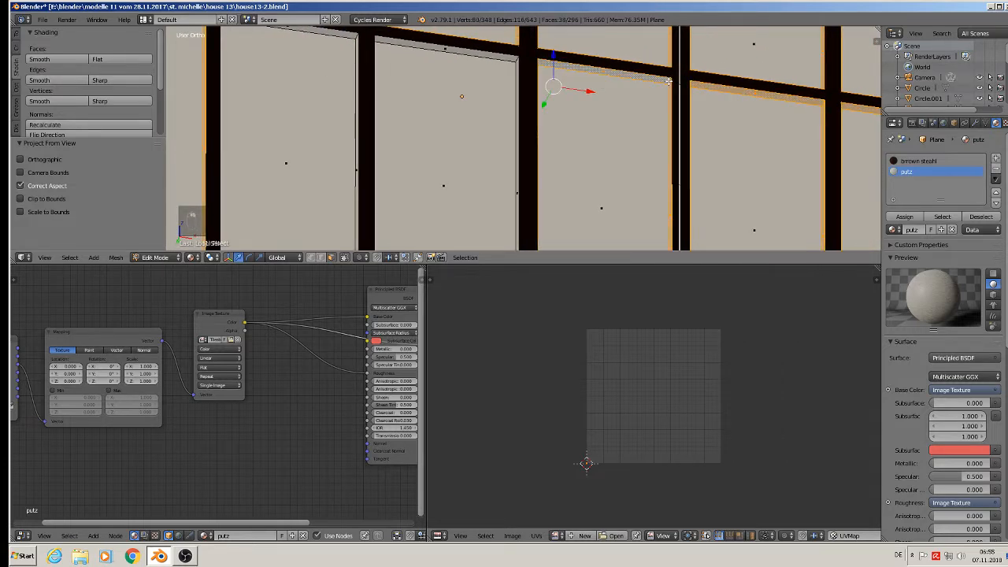
pyautogui.keyDown('shift'); pyautogui.moveTo(524, 64); pyautogui.dragTo(683, 96, button='middle'); pyautogui.keyUp('shift')
pyautogui.keyDown('alt'); pyautogui.keyDown('shift'); pyautogui.rightClick(674, 90); pyautogui.keyUp('shift'); pyautogui.keyUp('alt')
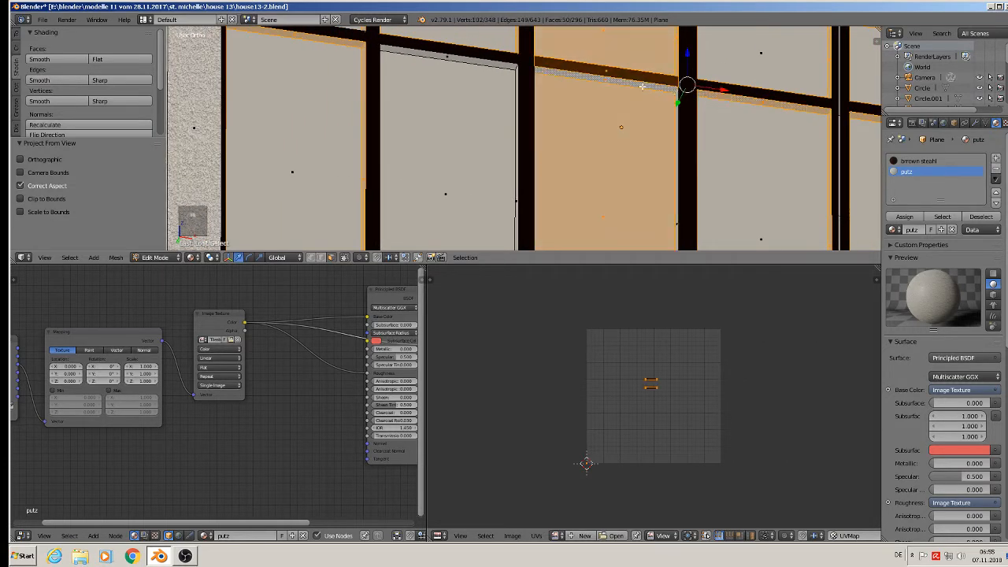
pyautogui.hotkey('ctrl', 'z')
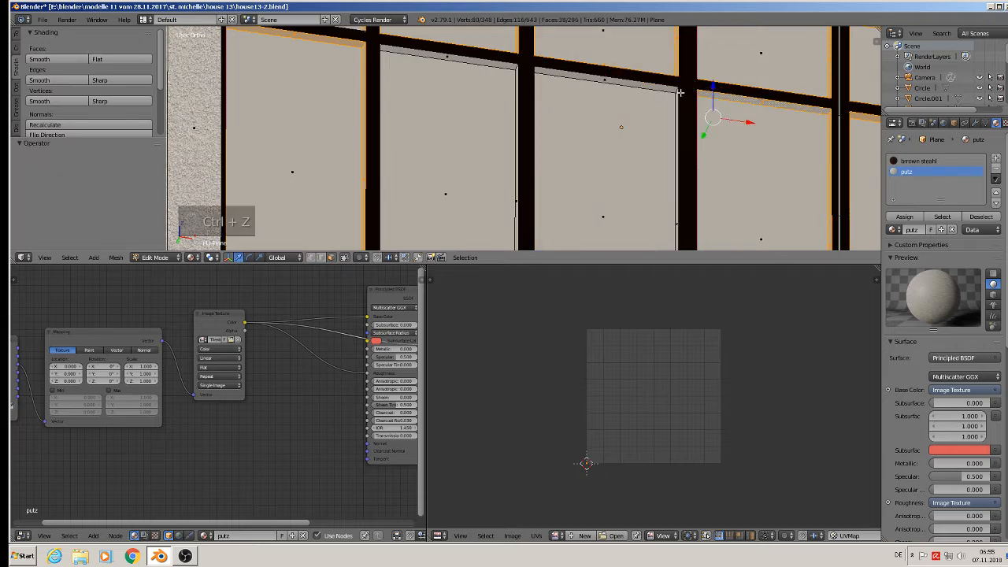
pyautogui.keyDown('alt'); pyautogui.keyDown('shift'); pyautogui.rightClick(675, 90); pyautogui.keyUp('shift'); pyautogui.keyUp('alt')
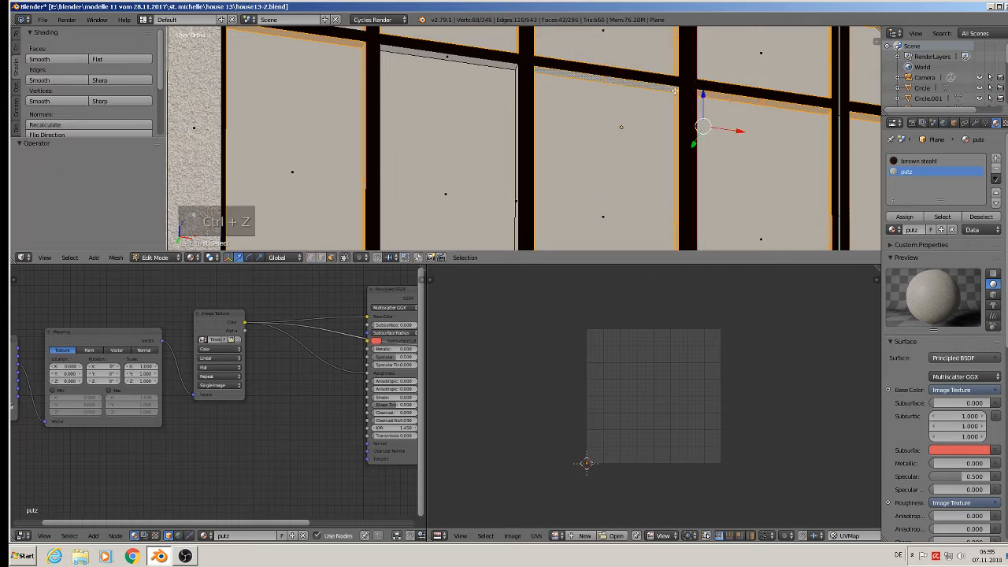
pyautogui.keyDown('alt'); pyautogui.keyDown('shift'); pyautogui.rightClick(515, 71); pyautogui.keyUp('shift'); pyautogui.keyUp('alt')
# Assign the brrown steahl material to the selected recess faces of the window grid
pyautogui.scroll(-4, 504, 95)
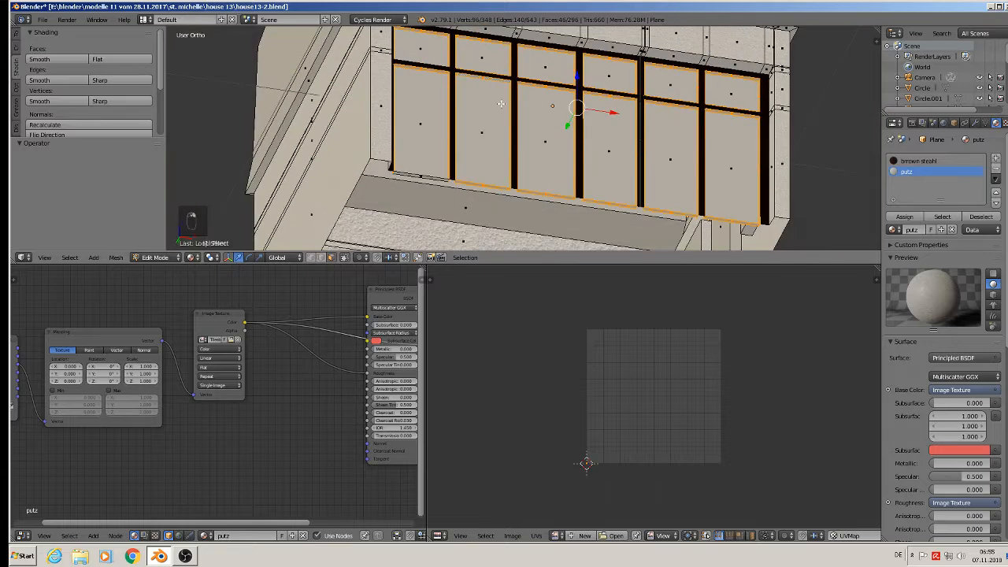
pyautogui.click(918, 160)
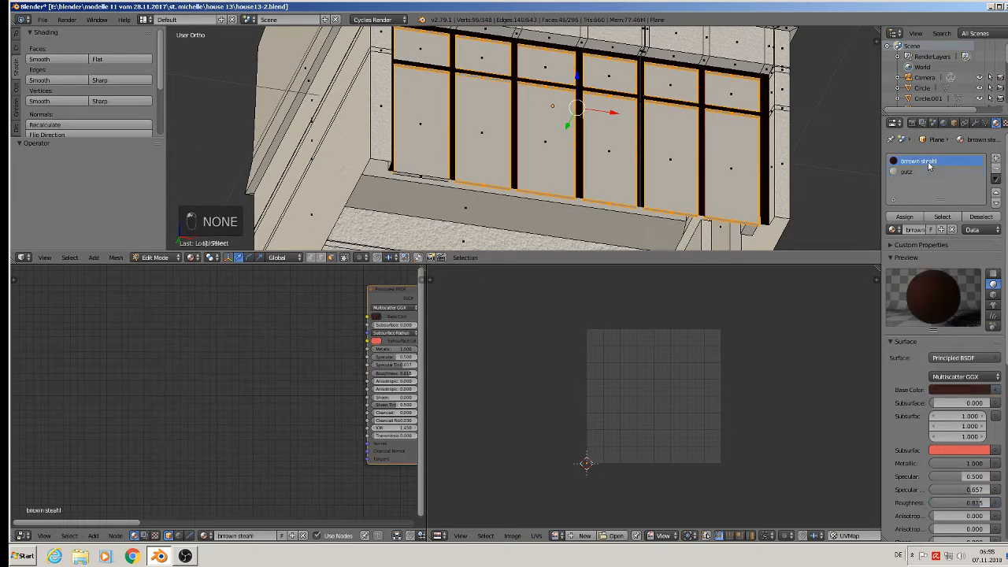
pyautogui.click(903, 216)
pyautogui.scroll(2, 456, 152)
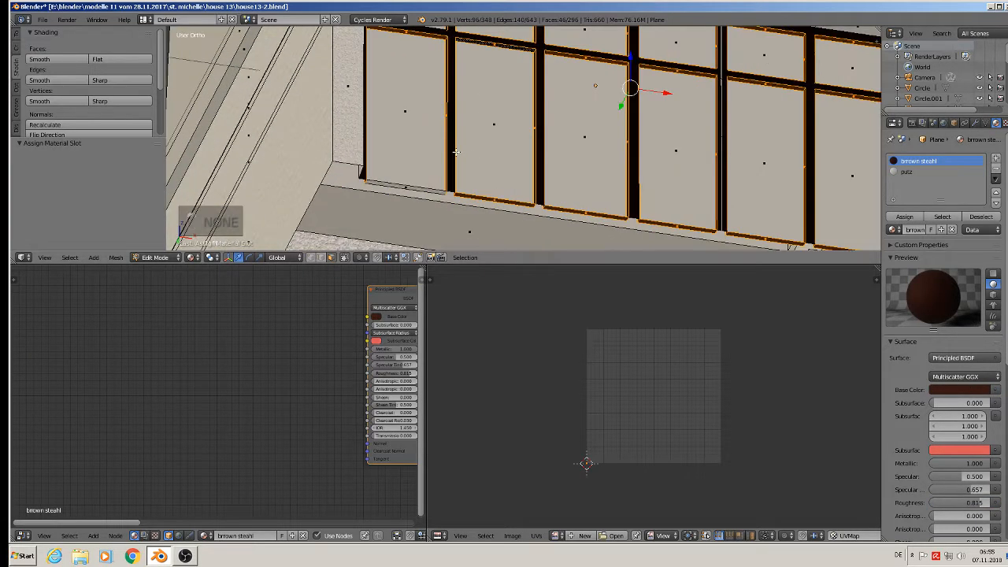
pyautogui.scroll(1, 456, 152)
pyautogui.scroll(-2, 456, 152)
# Deselect all faces of the house mesh and save the file
pyautogui.press('a')
pyautogui.keyDown('shift'); pyautogui.moveTo(452, 103); pyautogui.dragTo(308, 117, button='middle'); pyautogui.keyUp('shift')
pyautogui.press('a')
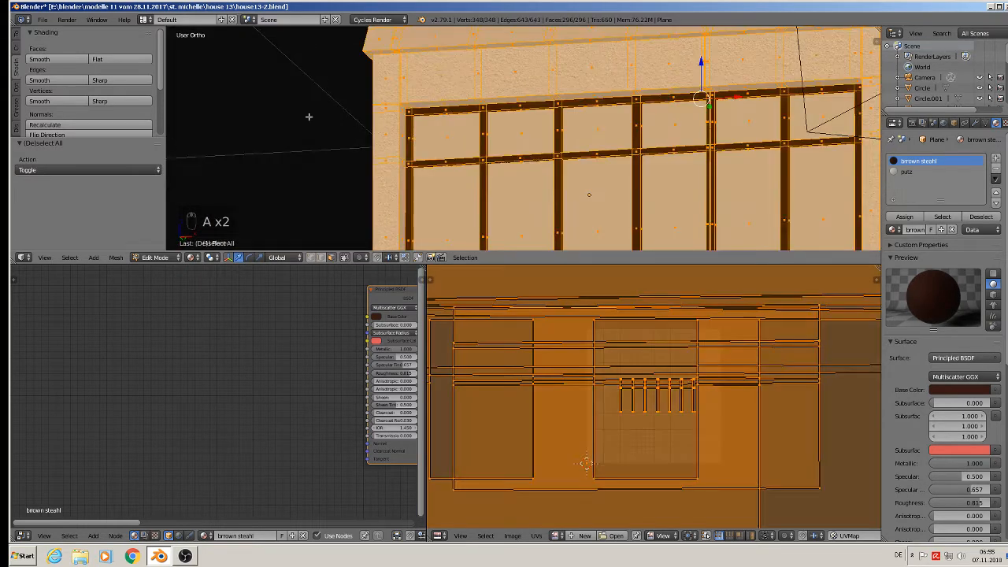
pyautogui.press('a')
pyautogui.click(42, 19)
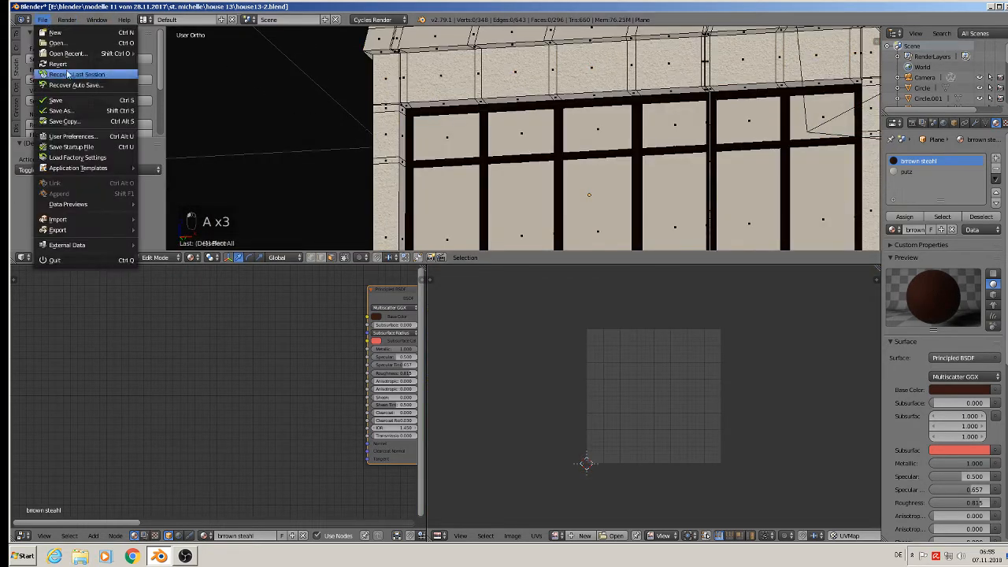
# Add a new material named GLAS to the house and set its surface shader to Glass BSDF
pyautogui.click(995, 158)
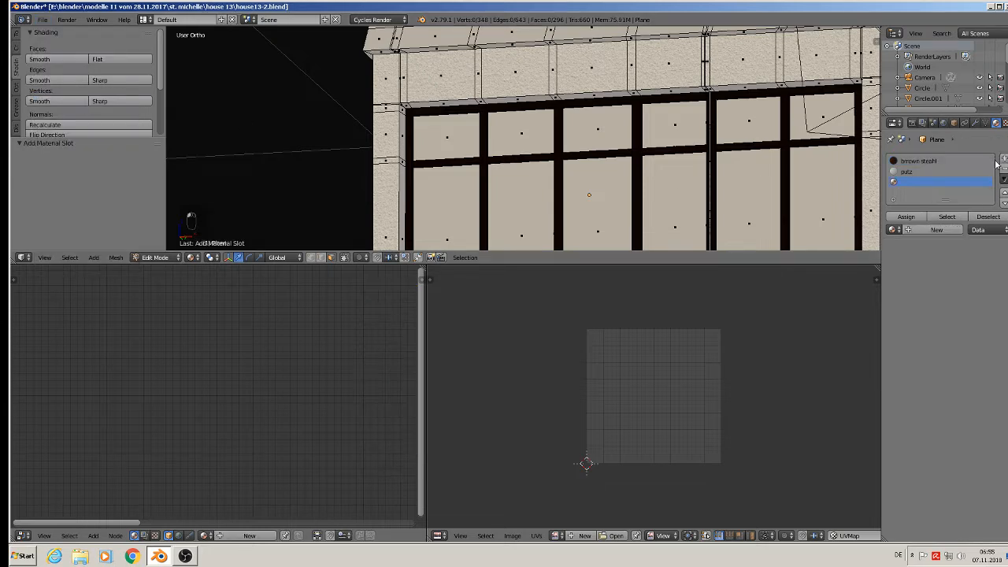
pyautogui.click(917, 229)
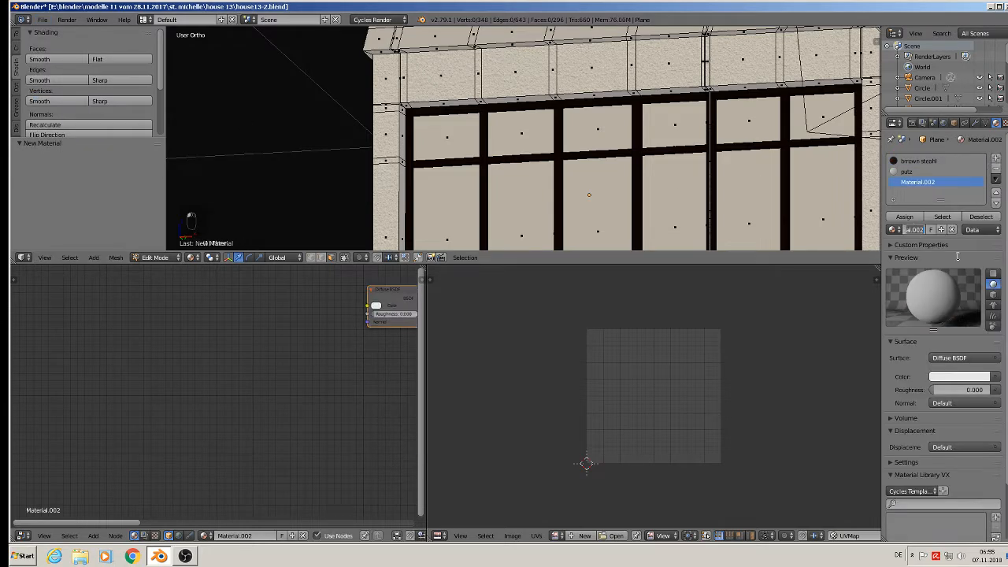
pyautogui.write('GLAS')
pyautogui.press('Return')
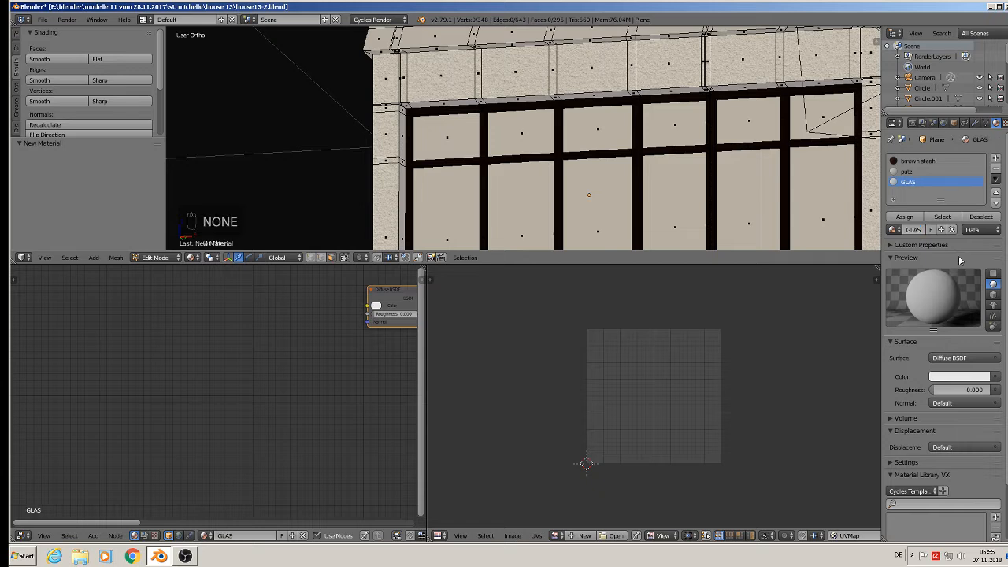
pyautogui.click(962, 358)
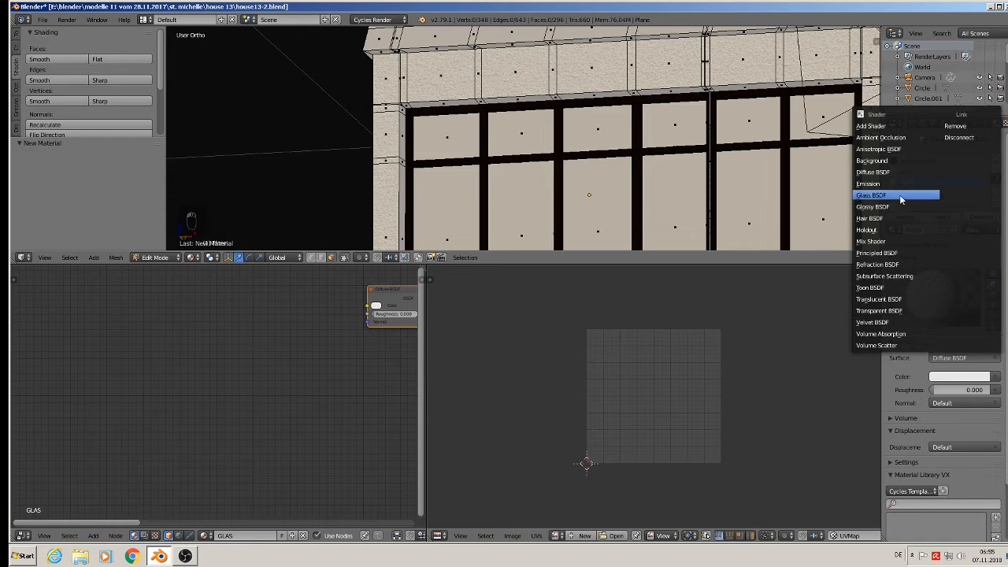
pyautogui.click(905, 195)
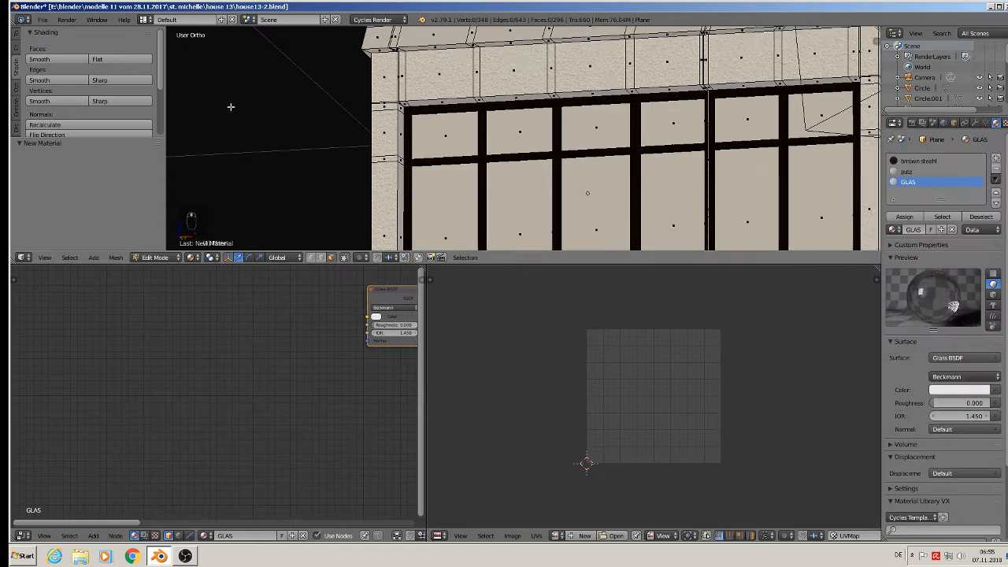
# Select all twelve pane faces in the upper and lower rows of the ground-floor window grid
pyautogui.keyDown('shift'); pyautogui.moveTo(230, 107); pyautogui.dragTo(116, 23, button='middle'); pyautogui.keyUp('shift')
pyautogui.moveTo(418, 204); pyautogui.dragTo(402, 173, button='middle')
pyautogui.rightClick(328, 41)
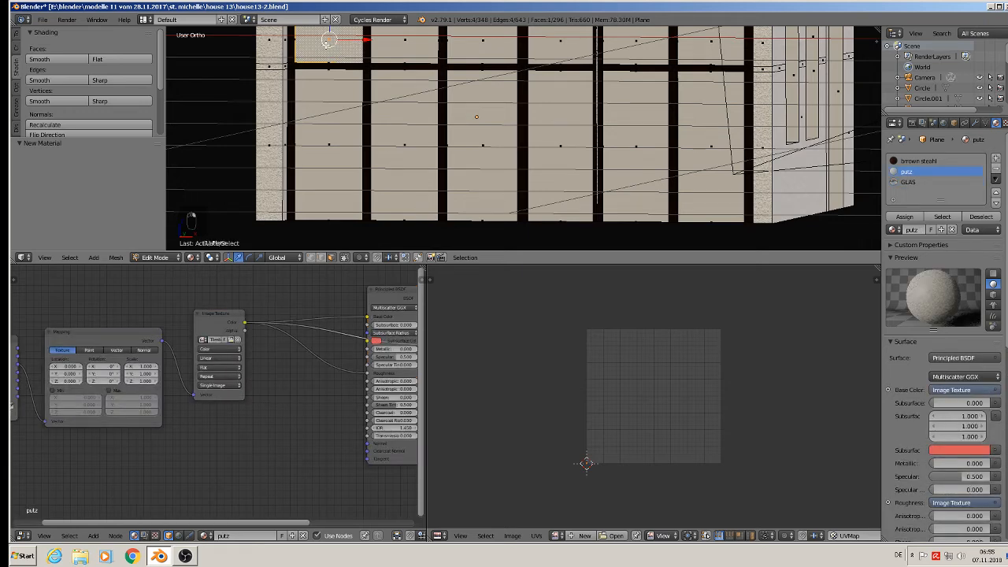
pyautogui.press('l')
pyautogui.press('l')
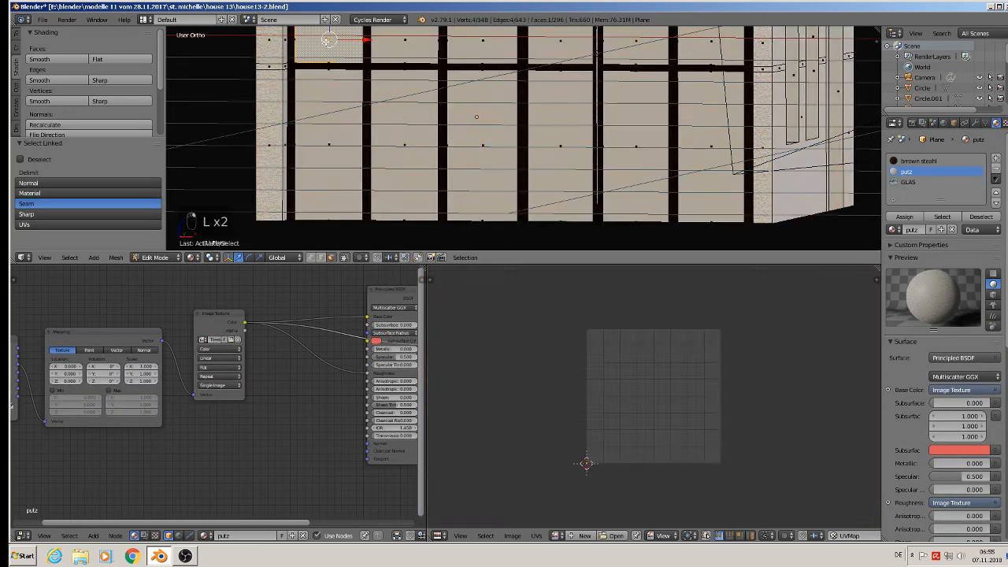
pyautogui.keyDown('shift'); pyautogui.rightClick(328, 134); pyautogui.keyUp('shift')
pyautogui.keyDown('shift'); pyautogui.rightClick(390, 124); pyautogui.keyUp('shift')
pyautogui.keyDown('shift'); pyautogui.rightClick(425, 51); pyautogui.keyUp('shift')
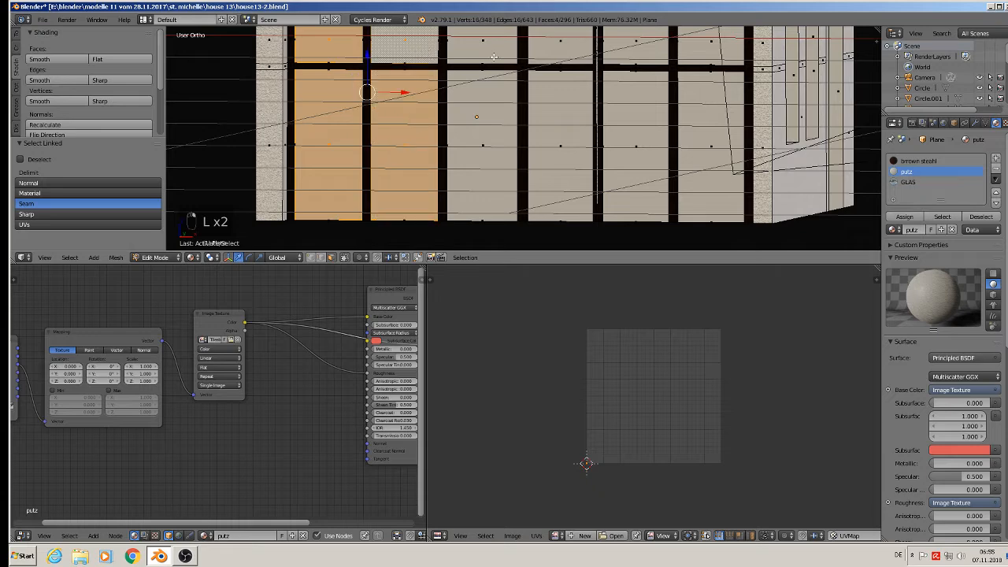
pyautogui.keyDown('shift'); pyautogui.rightClick(494, 57); pyautogui.keyUp('shift')
pyautogui.keyDown('shift'); pyautogui.rightClick(496, 121); pyautogui.keyUp('shift')
pyautogui.keyDown('shift'); pyautogui.rightClick(568, 115); pyautogui.keyUp('shift')
pyautogui.keyDown('shift'); pyautogui.rightClick(572, 54); pyautogui.keyUp('shift')
pyautogui.keyDown('shift'); pyautogui.rightClick(634, 53); pyautogui.keyUp('shift')
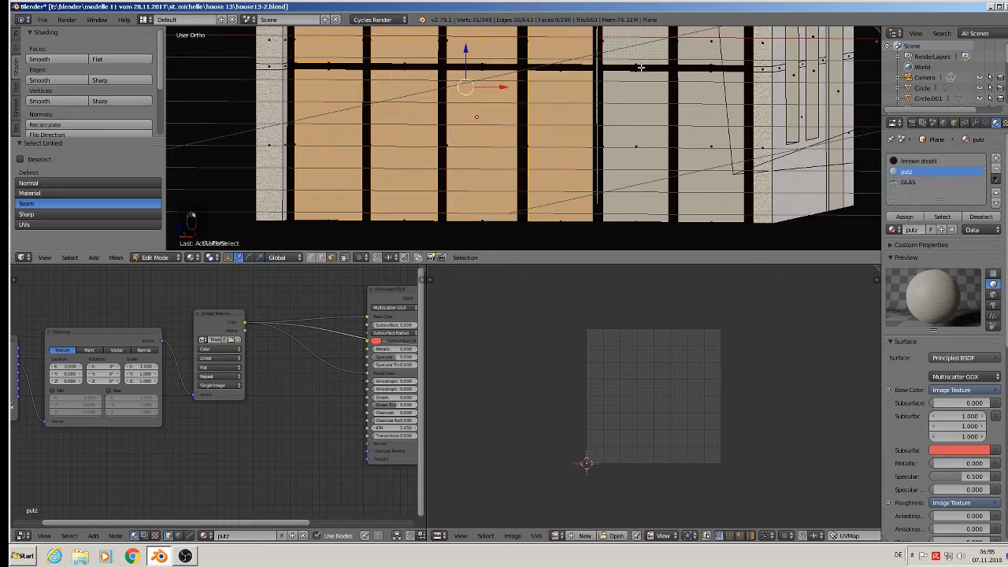
pyautogui.keyDown('shift'); pyautogui.rightClick(650, 113); pyautogui.keyUp('shift')
pyautogui.keyDown('shift'); pyautogui.rightClick(696, 107); pyautogui.keyUp('shift')
pyautogui.keyDown('shift'); pyautogui.rightClick(707, 55); pyautogui.keyUp('shift')
pyautogui.moveTo(679, 149); pyautogui.dragTo(566, 99, button='middle')
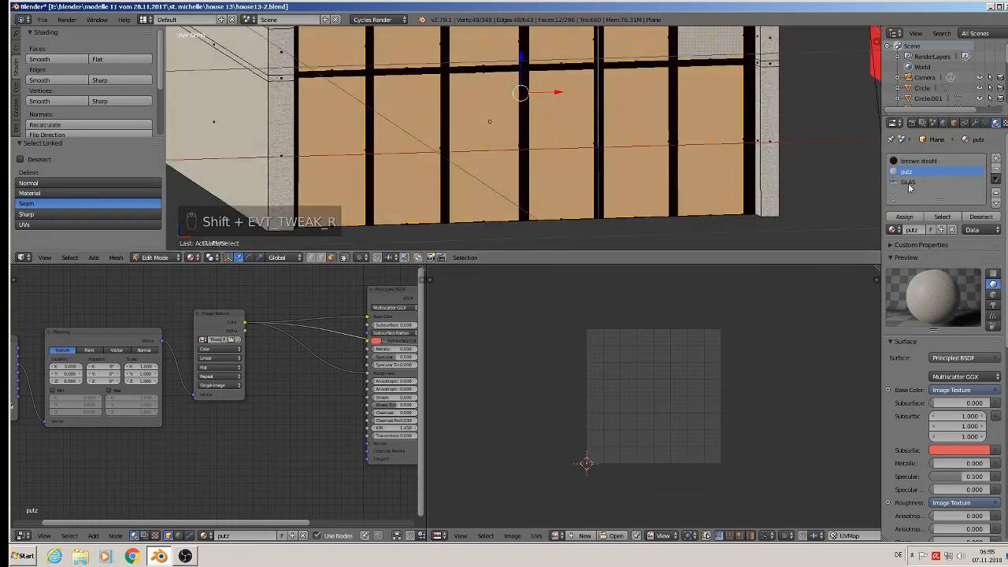
# Assign the GLAS material to the selected window panes and save the file in Object Mode
pyautogui.click(909, 182)
pyautogui.click(910, 216)
pyautogui.moveTo(738, 168); pyautogui.dragTo(677, 197, button='middle')
pyautogui.scroll(-1, 663, 203)
pyautogui.scroll(-4, 662, 203)
pyautogui.press('Tab')
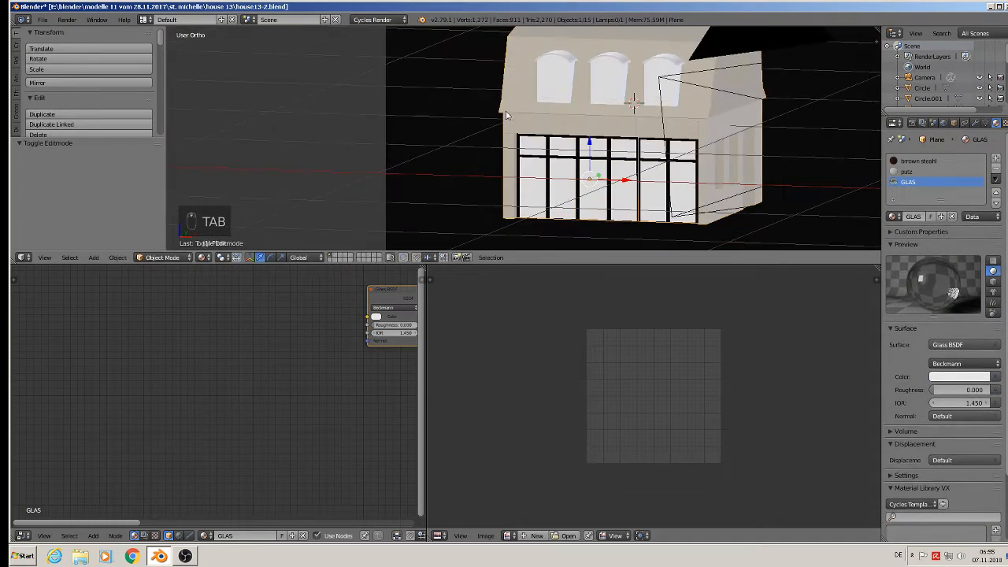
pyautogui.click(42, 19)
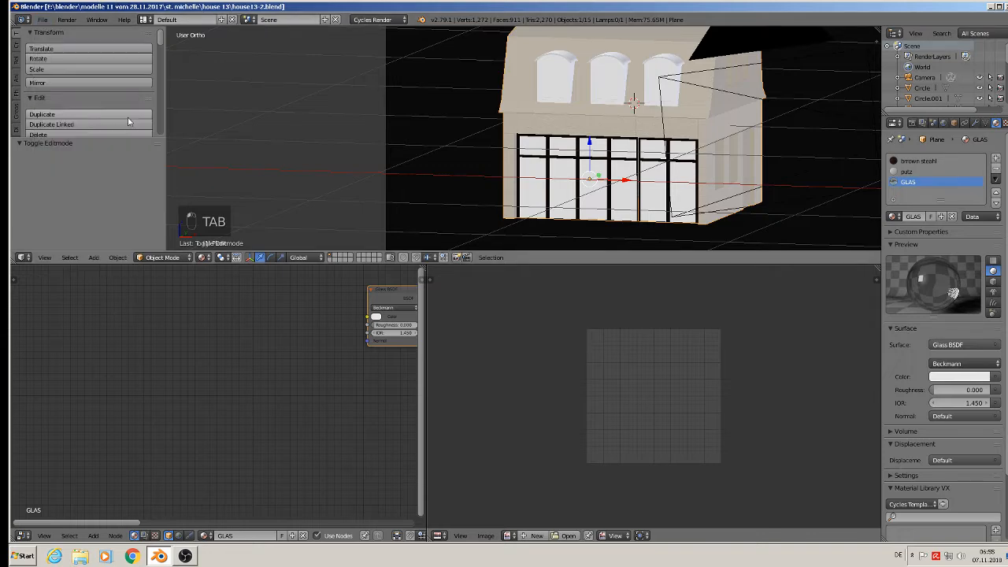
# Examine the dormer windows in the reference photo of the slate-roofed corner house for their frame colour
pyautogui.keyDown('shift'); pyautogui.moveTo(652, 165); pyautogui.dragTo(581, 198, button='middle'); pyautogui.keyUp('shift')
pyautogui.scroll(3, 611, 148)
pyautogui.moveTo(613, 139); pyautogui.dragTo(312, 134, button='middle')
pyautogui.scroll(-6, 304, 70)
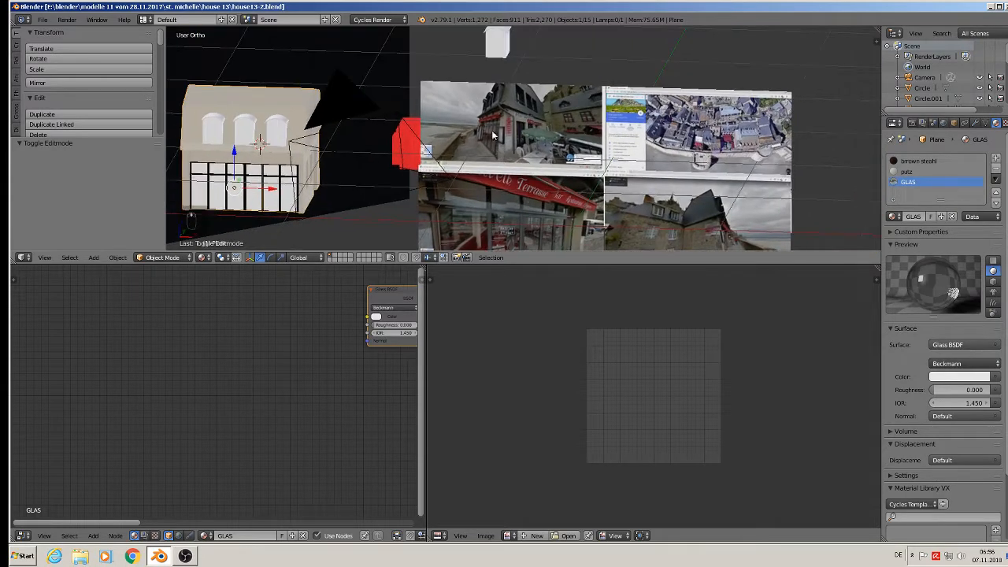
pyautogui.scroll(1, 485, 122)
pyautogui.scroll(4, 487, 118)
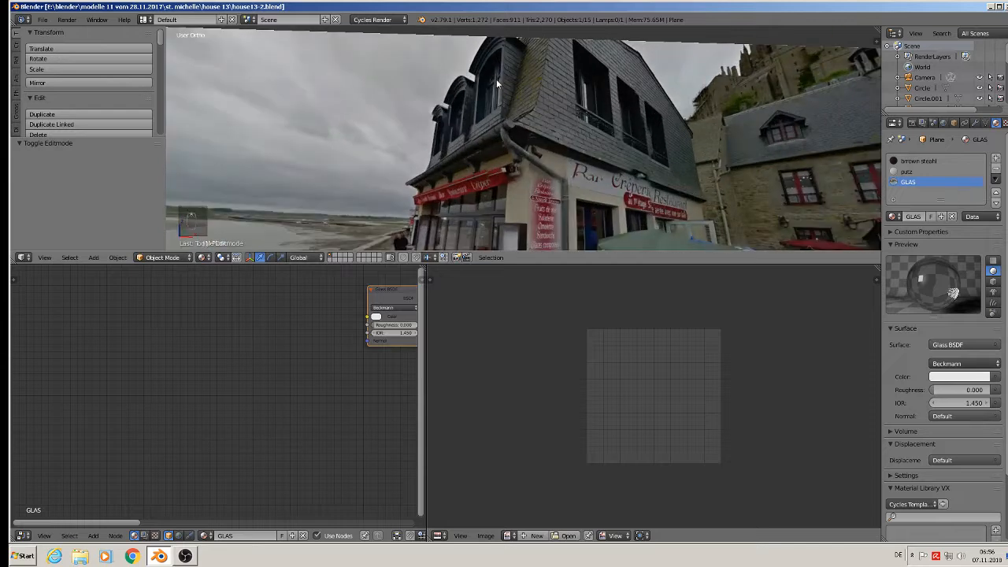
pyautogui.scroll(4, 489, 79)
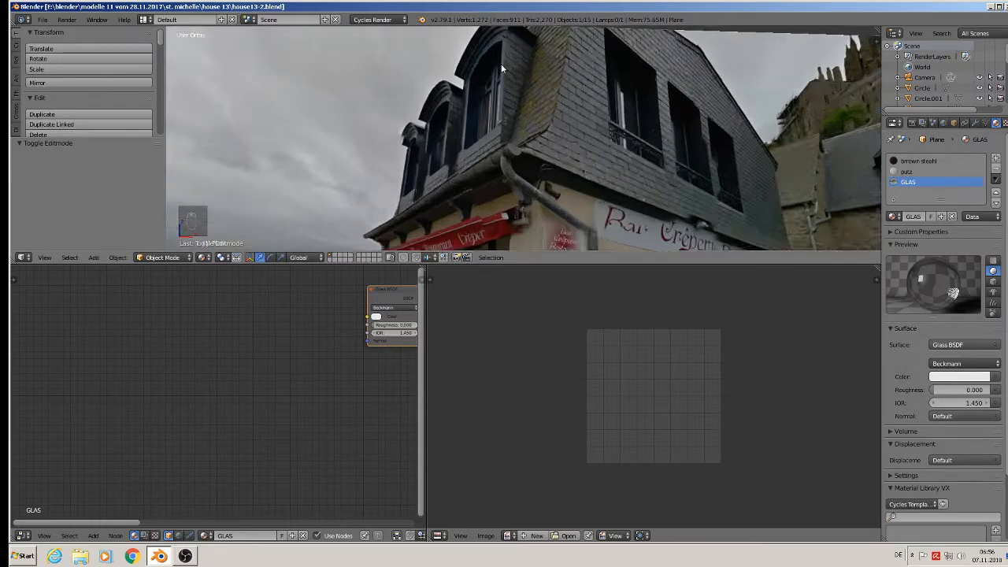
pyautogui.scroll(-1, 483, 144)
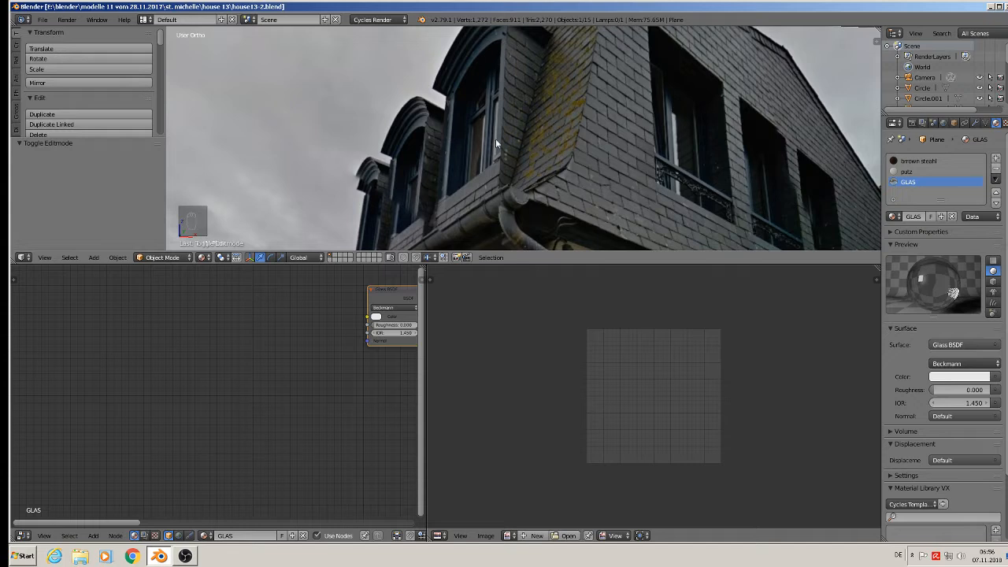
# Add a new material named window blue to the house
pyautogui.click(996, 161)
pyautogui.click(939, 214)
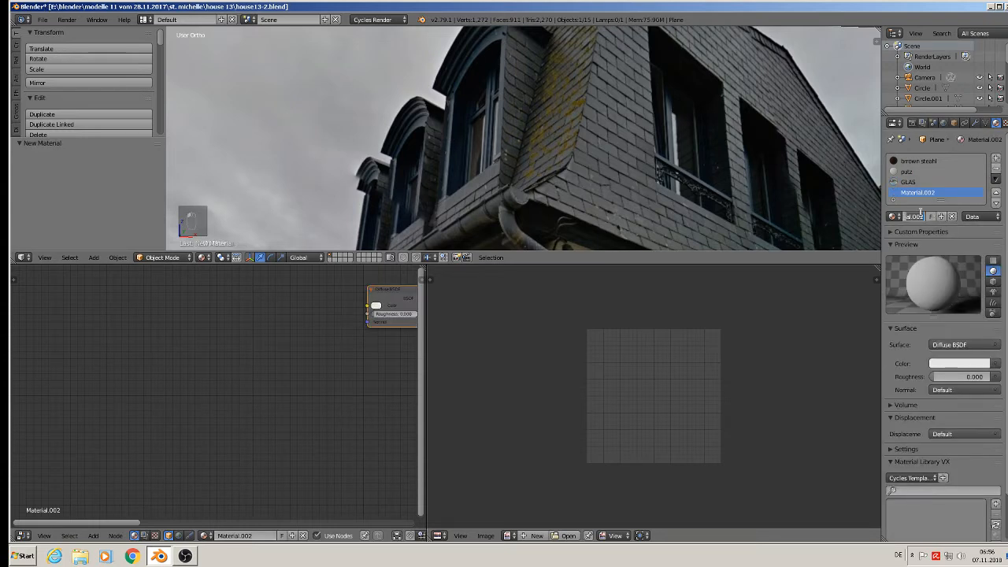
pyautogui.write('window blue')
pyautogui.press('Return')
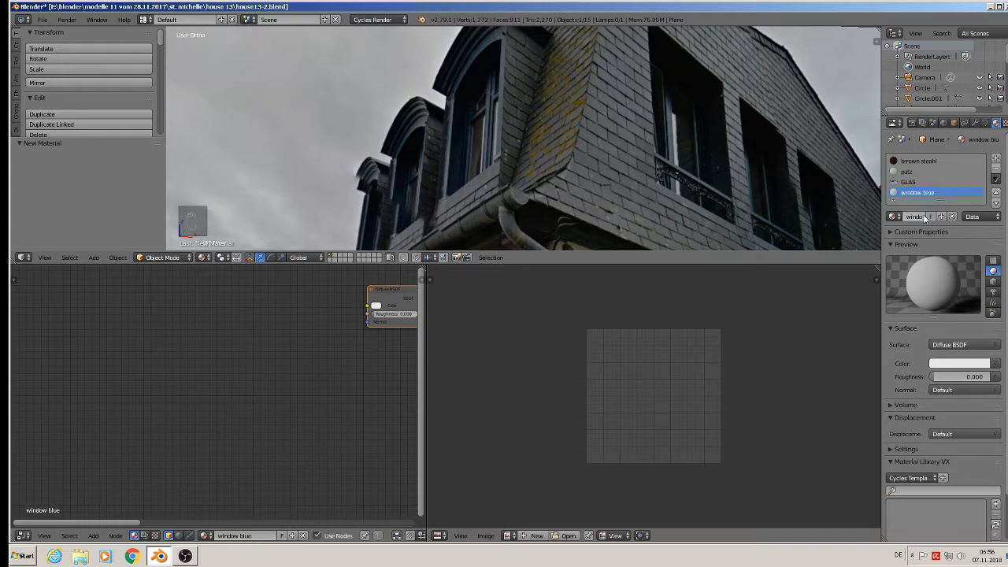
# Sample the diffuse colour of window blue from the dormer window in the reference photo
pyautogui.click(967, 364)
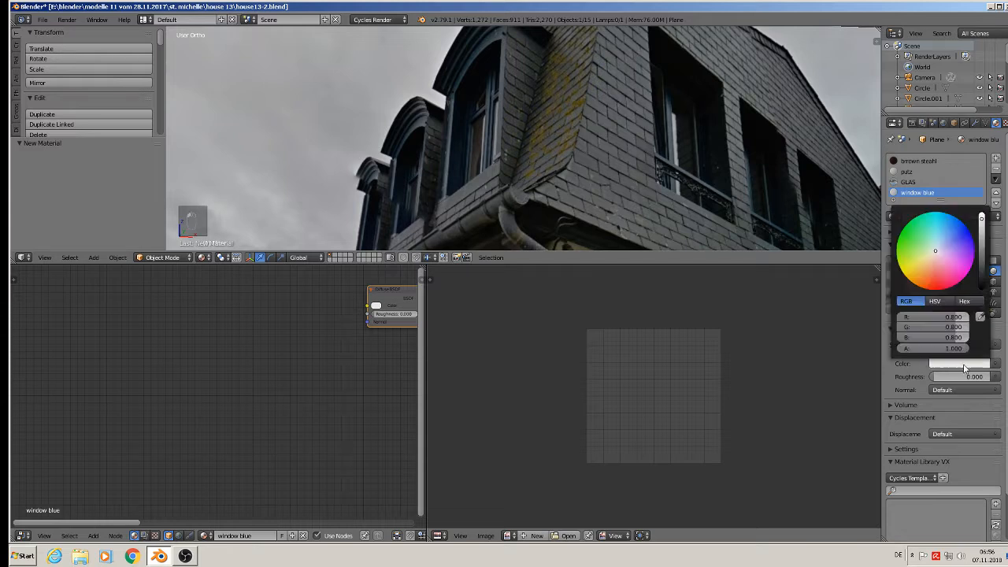
pyautogui.click(980, 315)
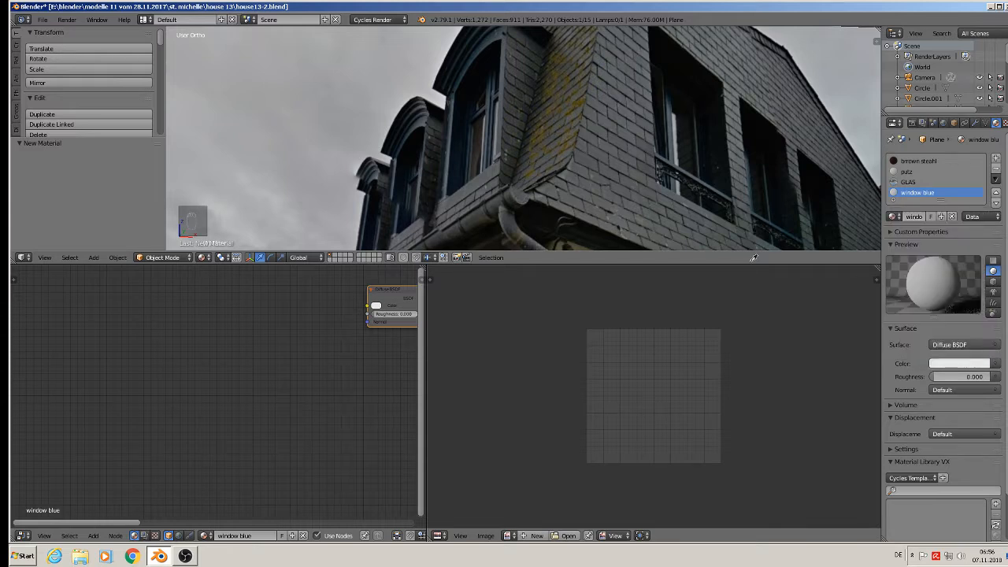
pyautogui.click(488, 105)
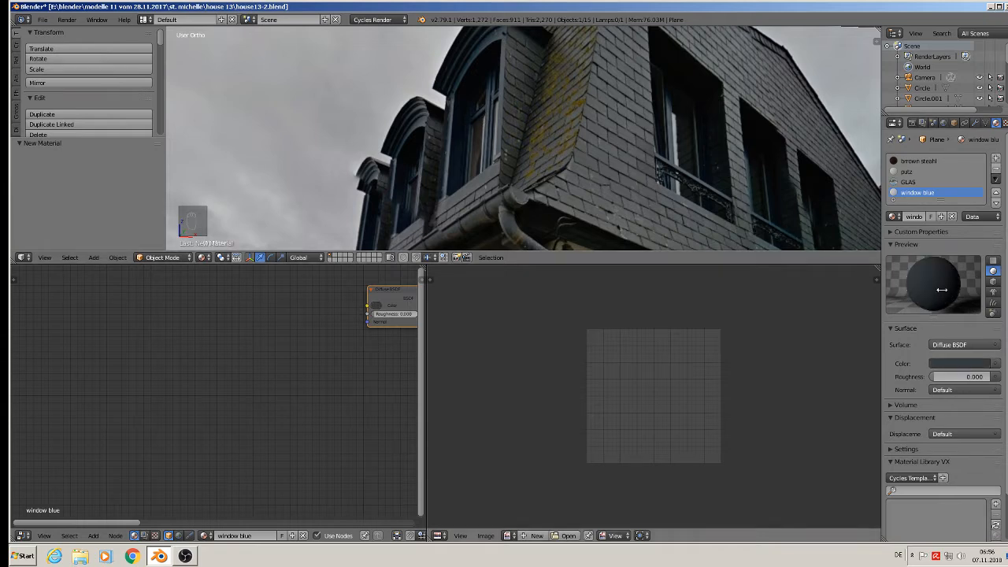
# Change the diffuse colour of window blue to a saturated blue of about R 0.001, G 0.045, B 0.184
pyautogui.click(967, 362)
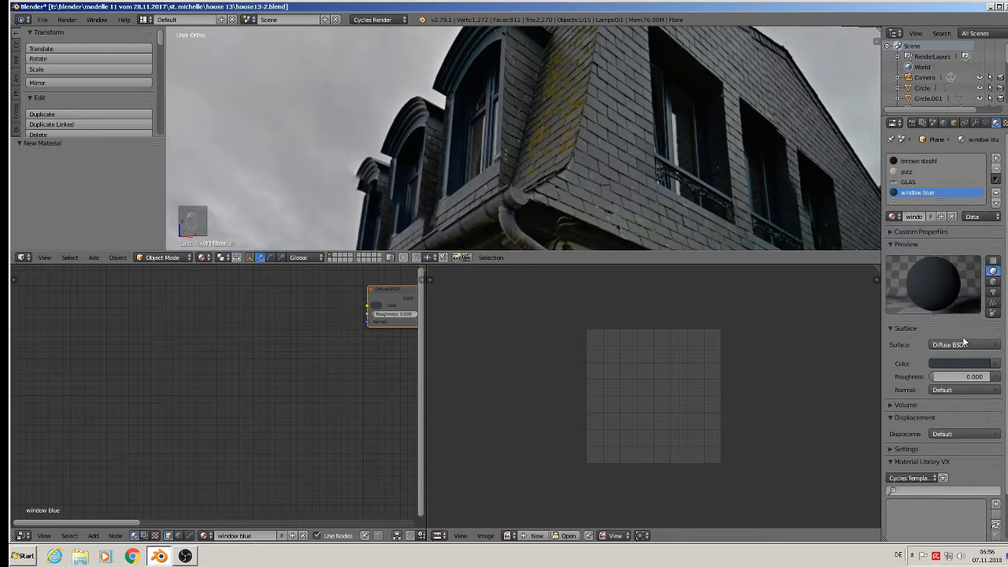
pyautogui.click(961, 363)
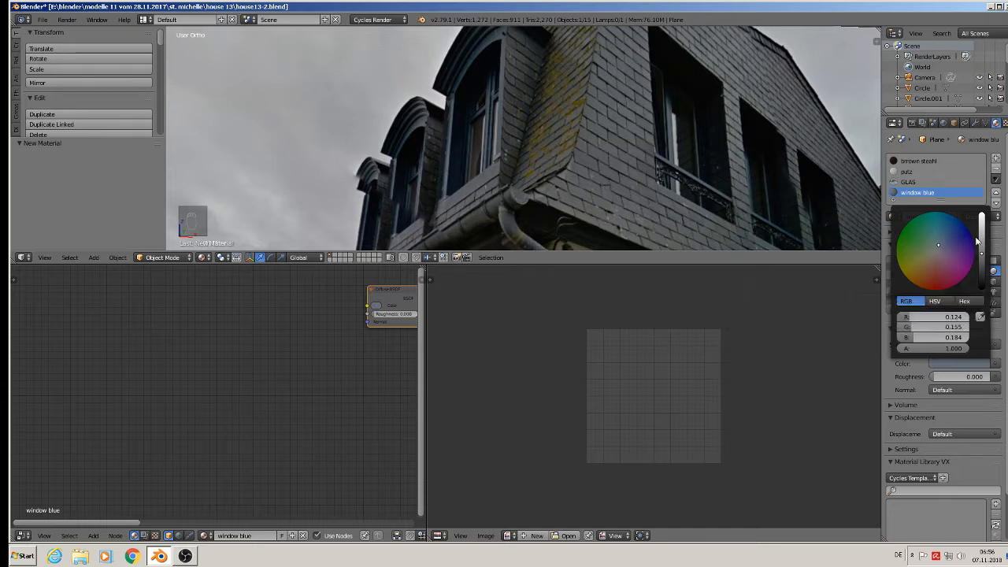
pyautogui.click(951, 234)
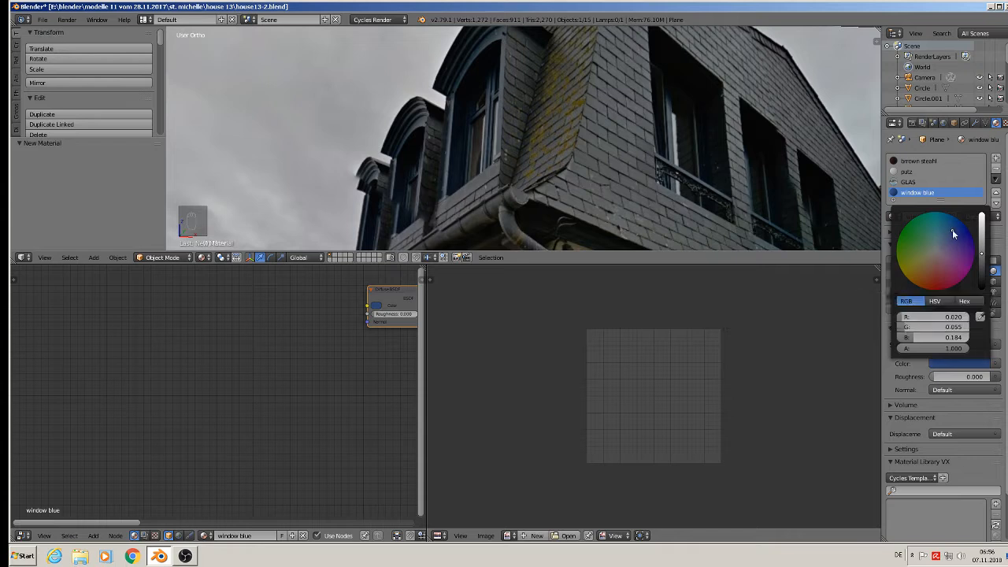
pyautogui.click(951, 229)
pyautogui.moveTo(949, 228); pyautogui.dragTo(952, 218)
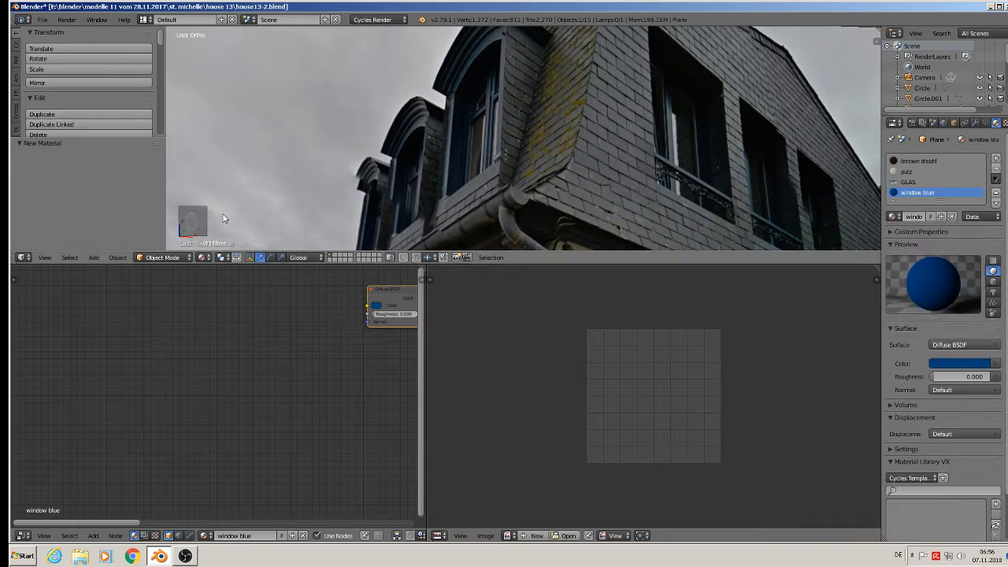
# Darken the window blue diffuse colour and shift its hue slightly towards a dark petrol blue
pyautogui.click(947, 363)
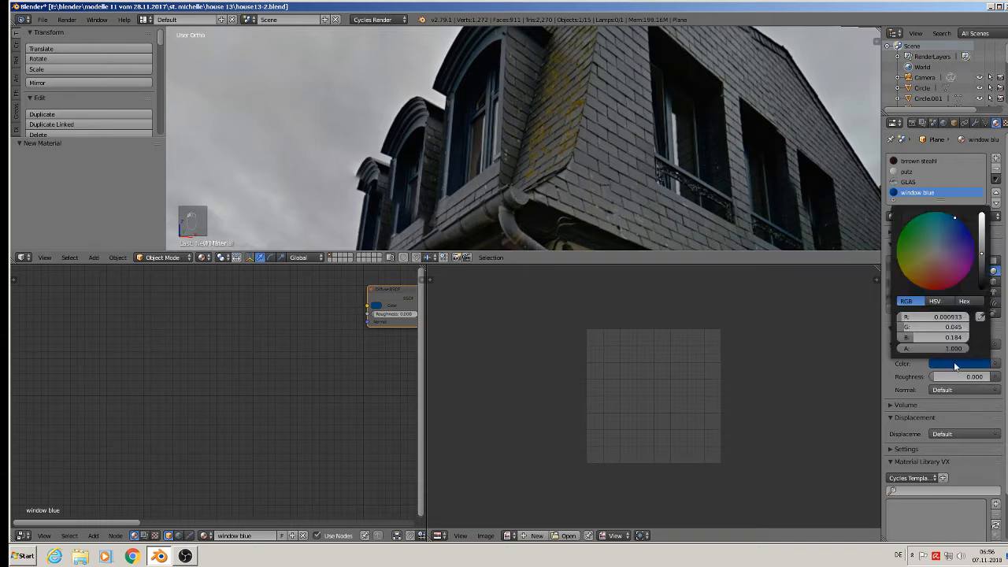
pyautogui.moveTo(983, 257); pyautogui.dragTo(983, 262)
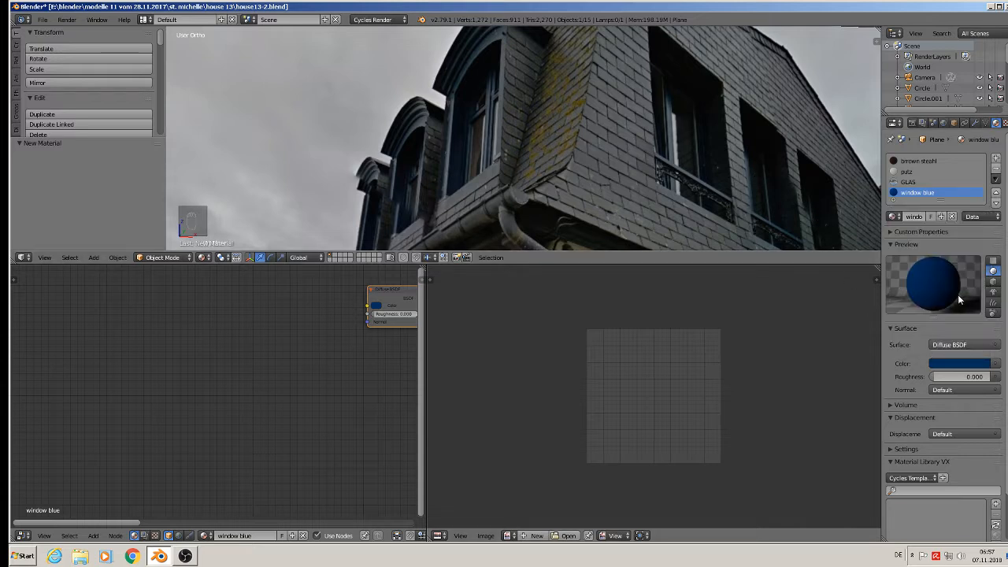
pyautogui.click(954, 364)
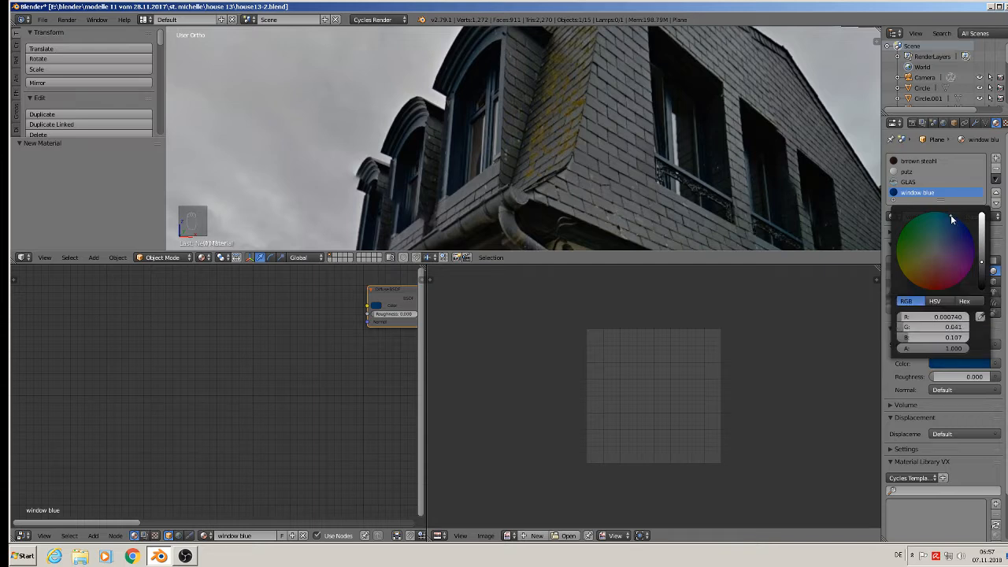
pyautogui.click(945, 214)
pyautogui.click(948, 214)
pyautogui.click(982, 273)
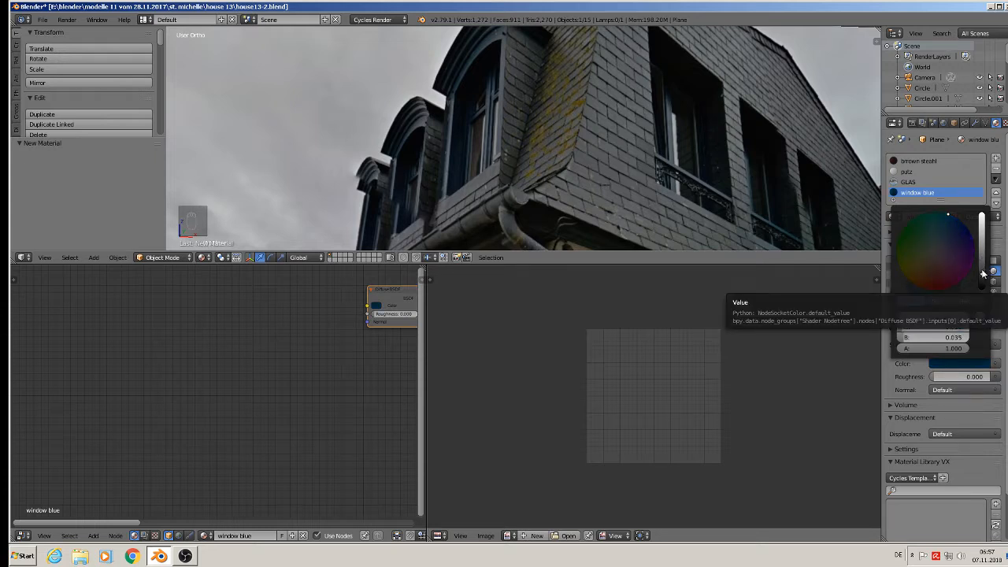
pyautogui.click(982, 272)
pyautogui.click(982, 273)
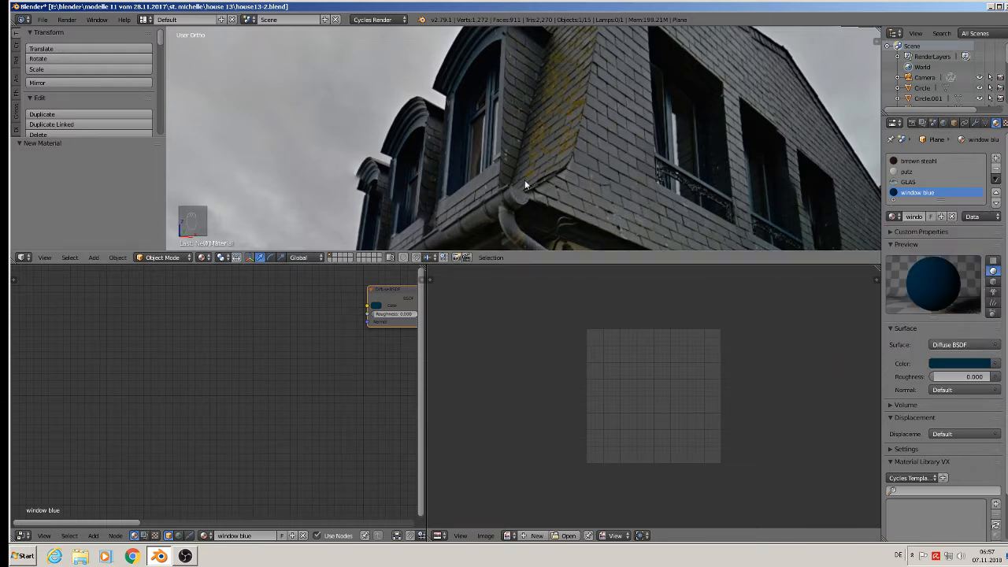
# Select the dormer window object on the house's upper storey and open its mesh in Edit Mode
pyautogui.scroll(-4, 698, 167)
pyautogui.moveTo(510, 323); pyautogui.dragTo(672, 219, button='middle')
pyautogui.scroll(-3, 464, 145)
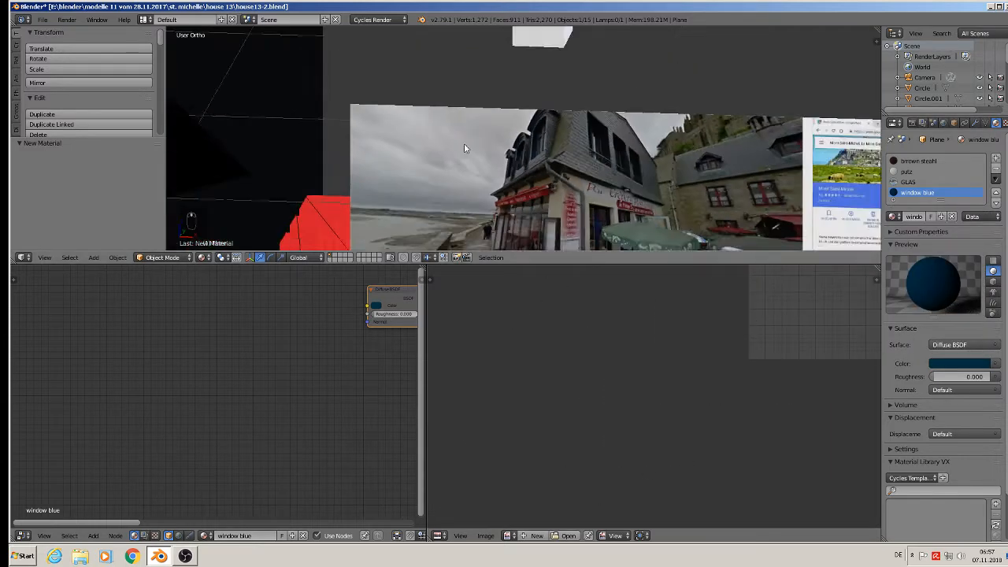
pyautogui.scroll(-1, 463, 145)
pyautogui.keyDown('shift'); pyautogui.moveTo(464, 145); pyautogui.dragTo(666, 81, button='middle'); pyautogui.keyUp('shift')
pyautogui.scroll(-2, 666, 81)
pyautogui.keyDown('shift'); pyautogui.moveTo(248, 107); pyautogui.dragTo(462, 110, button='middle'); pyautogui.keyUp('shift')
pyautogui.scroll(2, 462, 109)
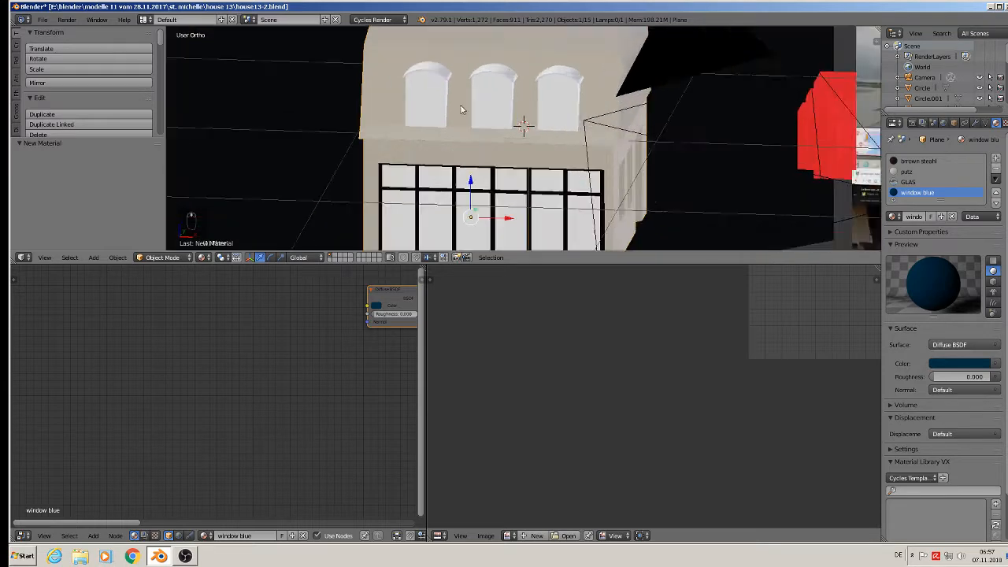
pyautogui.scroll(9, 430, 96)
pyautogui.press('Tab')
pyautogui.press('Tab')
pyautogui.rightClick(409, 100)
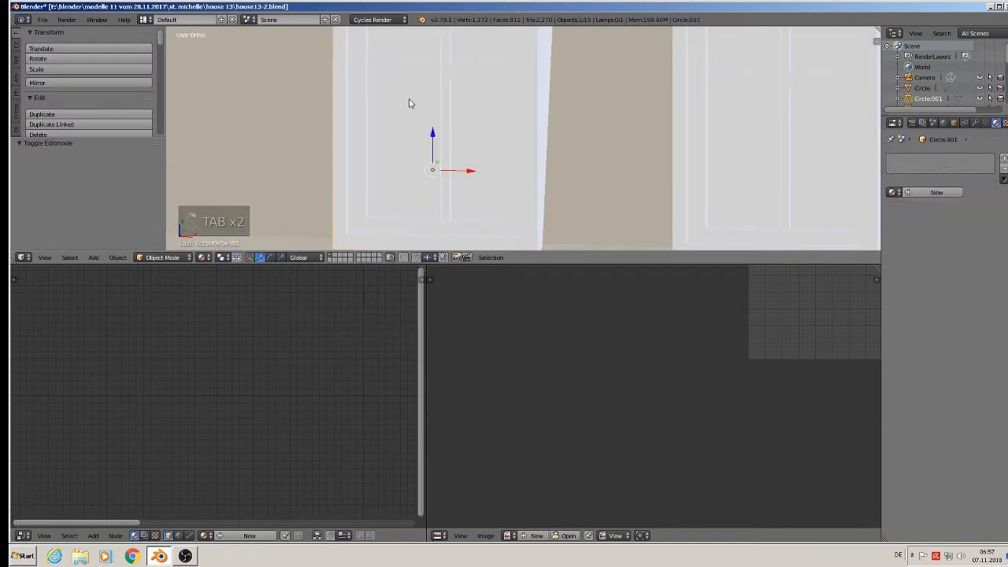
pyautogui.press('Tab')
pyautogui.scroll(4, 378, 84)
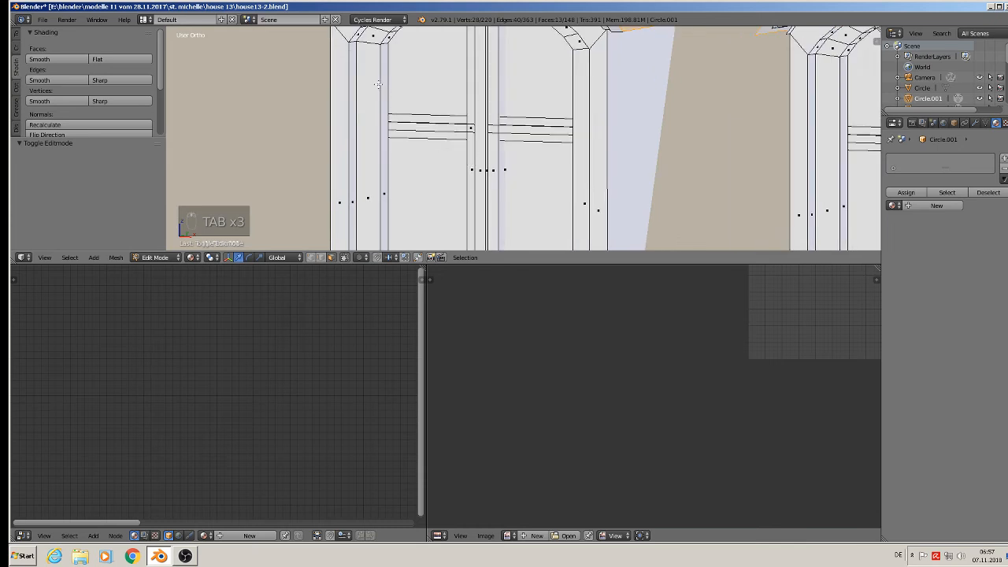
pyautogui.scroll(-4, 378, 85)
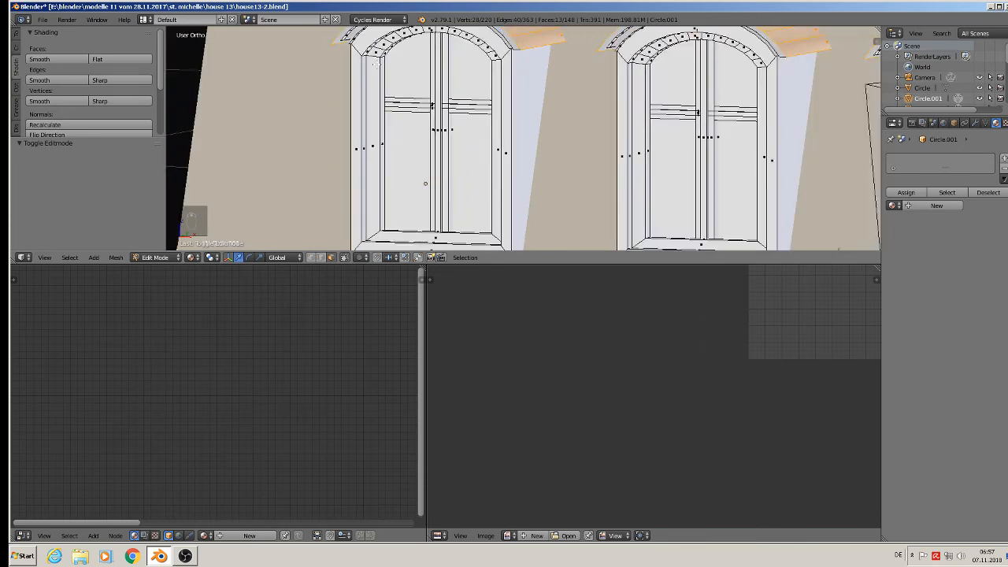
# Select the face loops of the inner and outer front frame around the arched dormer window
pyautogui.keyDown('alt'); pyautogui.rightClick(376, 65); pyautogui.keyUp('alt')
pyautogui.keyDown('alt'); pyautogui.rightClick(375, 57); pyautogui.keyUp('alt')
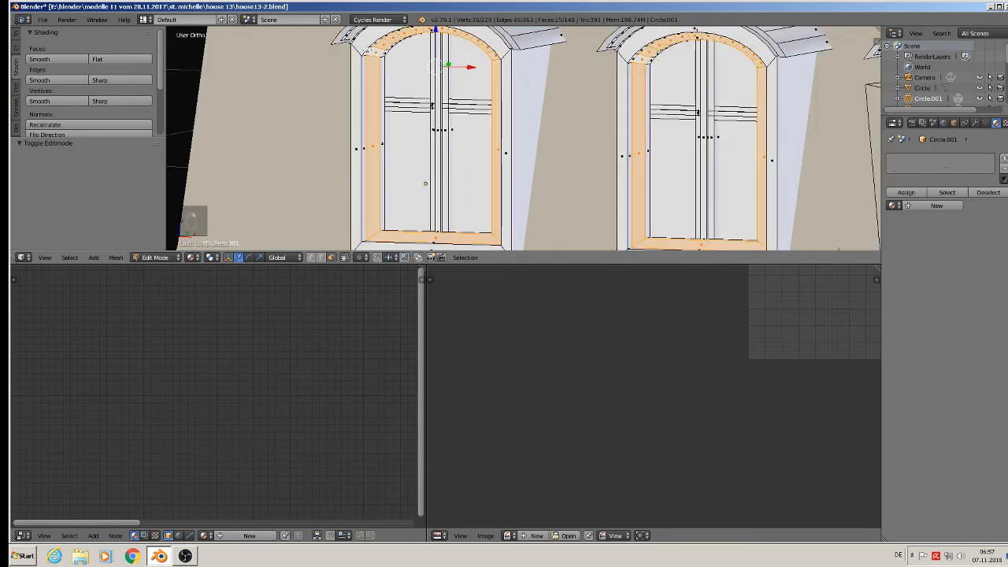
pyautogui.keyDown('alt'); pyautogui.keyDown('shift'); pyautogui.rightClick(358, 50); pyautogui.keyUp('shift'); pyautogui.keyUp('alt')
pyautogui.keyDown('shift'); pyautogui.rightClick(367, 43); pyautogui.keyUp('shift')
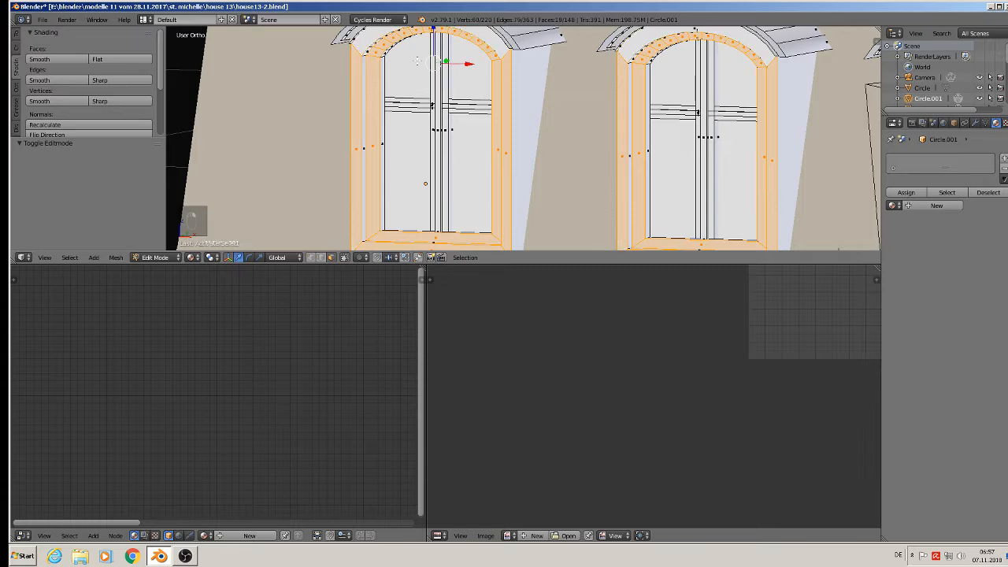
# Add the inner side faces of the dormer frame and the faces of the vertical centre bar to the selection
pyautogui.moveTo(517, 126); pyautogui.dragTo(494, 128, button='middle')
pyautogui.scroll(2, 389, 237)
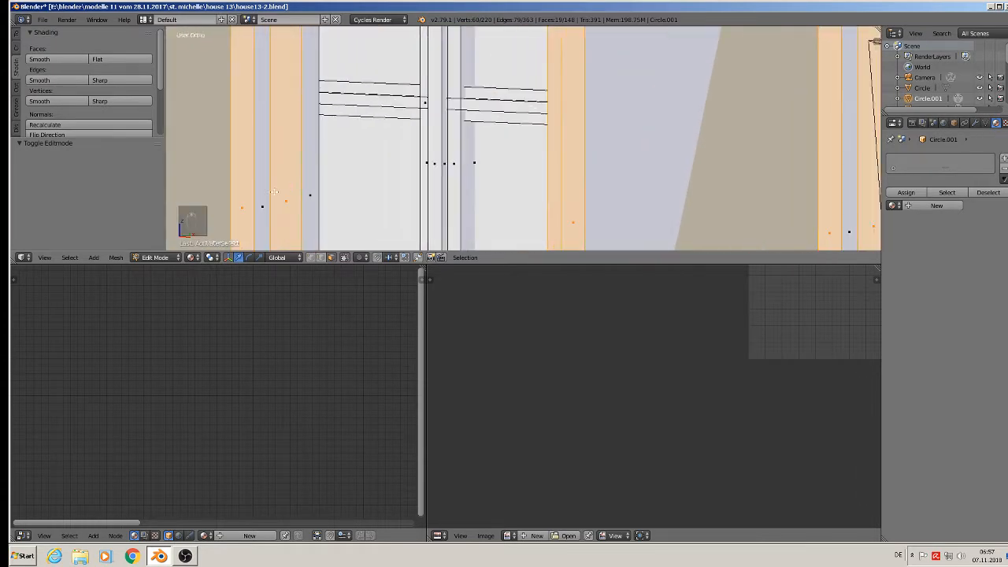
pyautogui.keyDown('shift'); pyautogui.rightClick(321, 175); pyautogui.keyUp('shift')
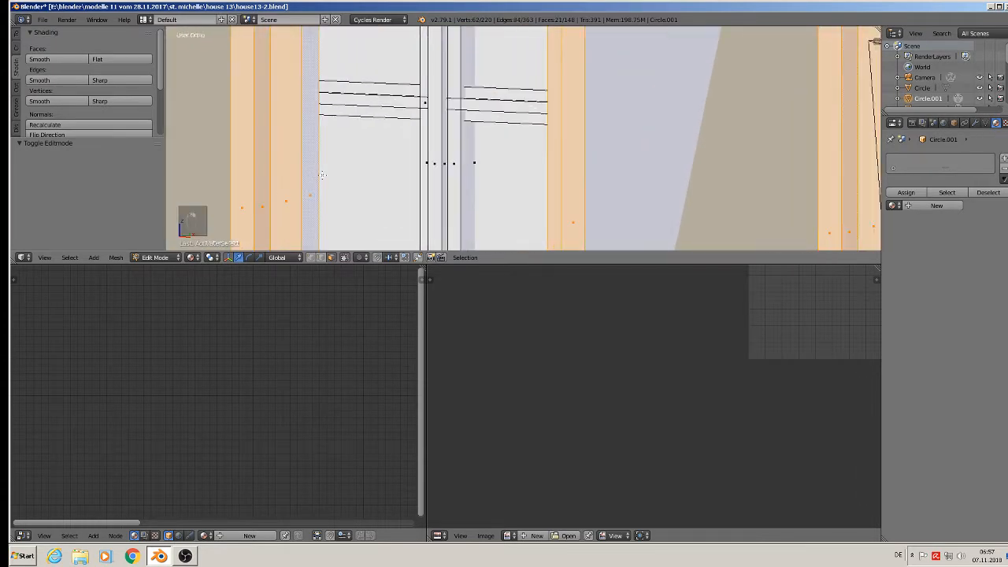
pyautogui.keyDown('shift'); pyautogui.rightClick(427, 157); pyautogui.keyUp('shift')
pyautogui.keyDown('shift'); pyautogui.rightClick(436, 158); pyautogui.keyUp('shift')
pyautogui.keyDown('shift'); pyautogui.rightClick(444, 158); pyautogui.keyUp('shift')
pyautogui.keyDown('shift'); pyautogui.rightClick(454, 157); pyautogui.keyUp('shift')
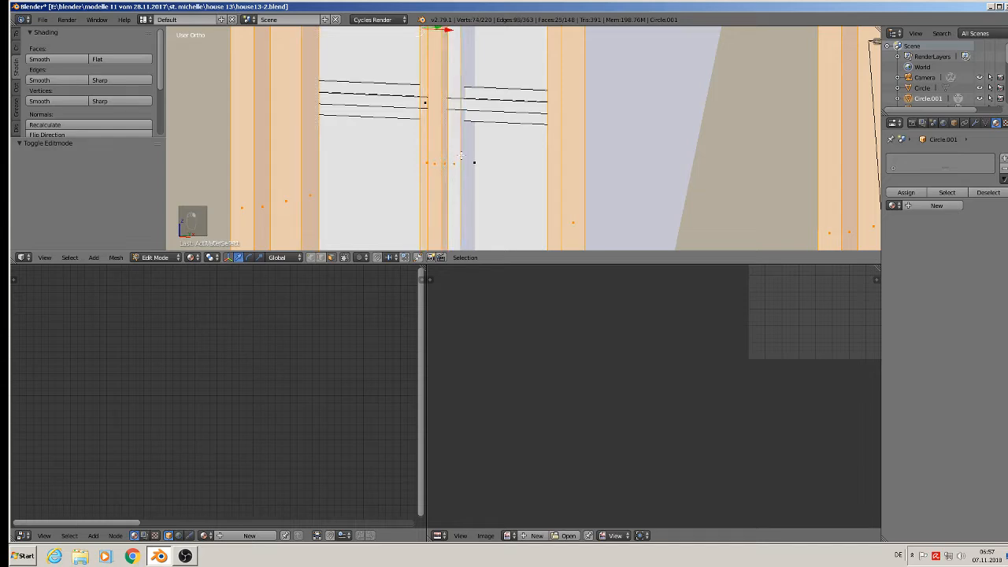
pyautogui.keyDown('shift'); pyautogui.rightClick(468, 155); pyautogui.keyUp('shift')
pyautogui.moveTo(469, 156); pyautogui.dragTo(383, 158, button='middle')
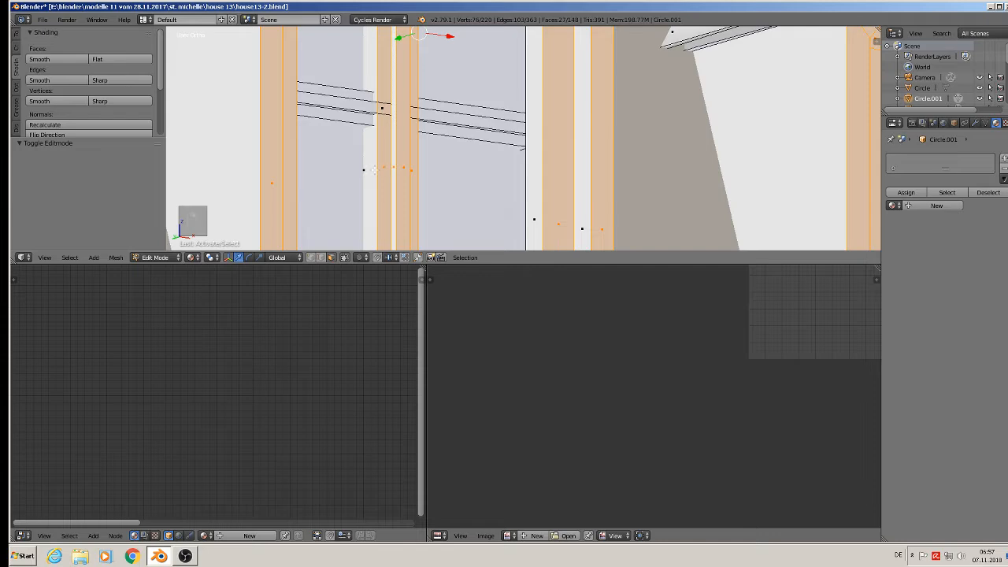
pyautogui.keyDown('shift'); pyautogui.rightClick(374, 169); pyautogui.keyUp('shift')
# Extend the selection with the face loops inside the arched frame and along the front edge of the dormer roof
pyautogui.scroll(-4, 383, 191)
pyautogui.moveTo(384, 148); pyautogui.dragTo(349, 114, button='middle')
pyautogui.keyDown('alt'); pyautogui.keyDown('shift'); pyautogui.rightClick(401, 58); pyautogui.keyUp('shift'); pyautogui.keyUp('alt')
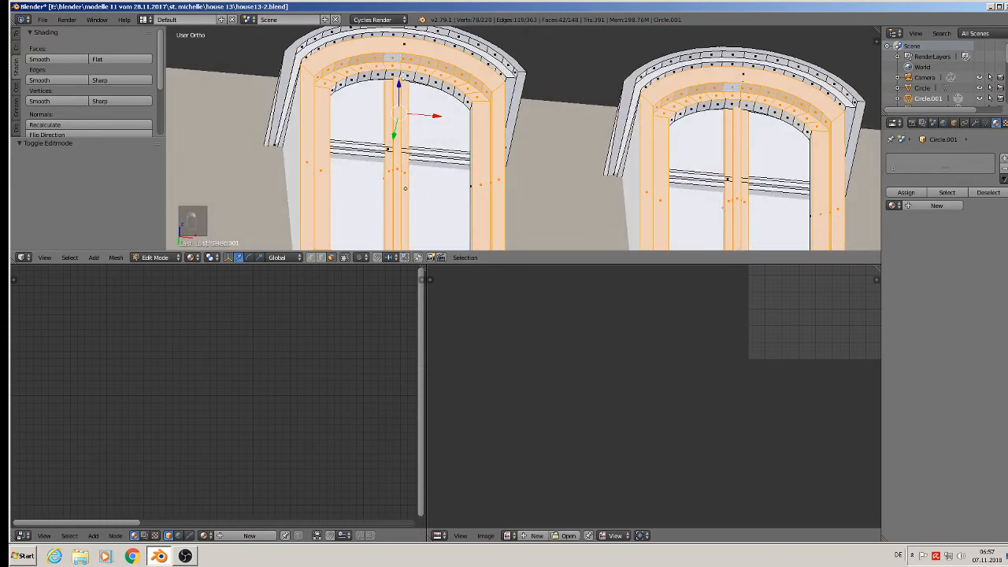
pyautogui.keyDown('alt'); pyautogui.keyDown('shift'); pyautogui.rightClick(400, 83); pyautogui.keyUp('shift'); pyautogui.keyUp('alt')
pyautogui.keyDown('alt'); pyautogui.keyDown('shift'); pyautogui.rightClick(397, 75); pyautogui.keyUp('shift'); pyautogui.keyUp('alt')
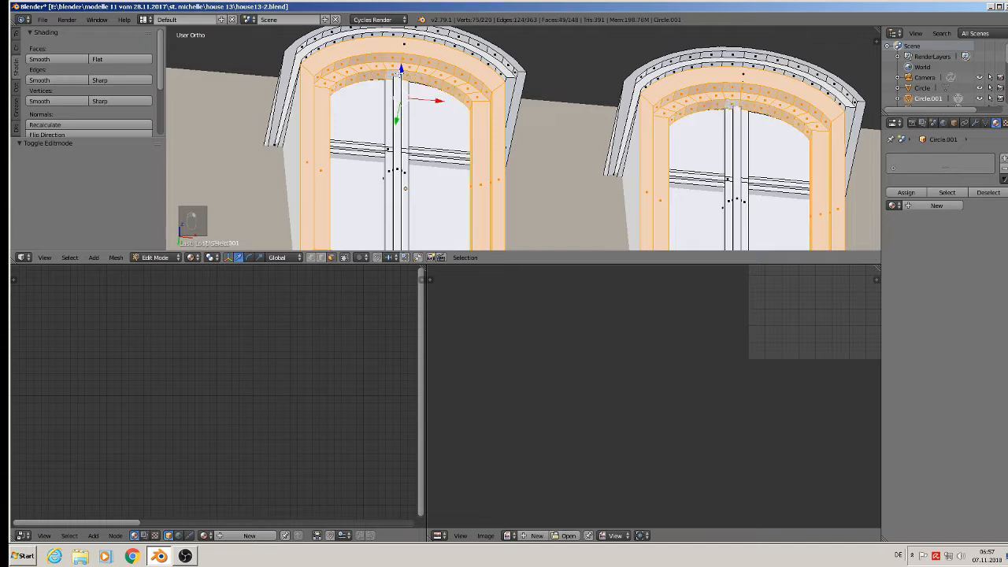
pyautogui.keyDown('alt'); pyautogui.keyDown('shift'); pyautogui.rightClick(403, 36); pyautogui.keyUp('shift'); pyautogui.keyUp('alt')
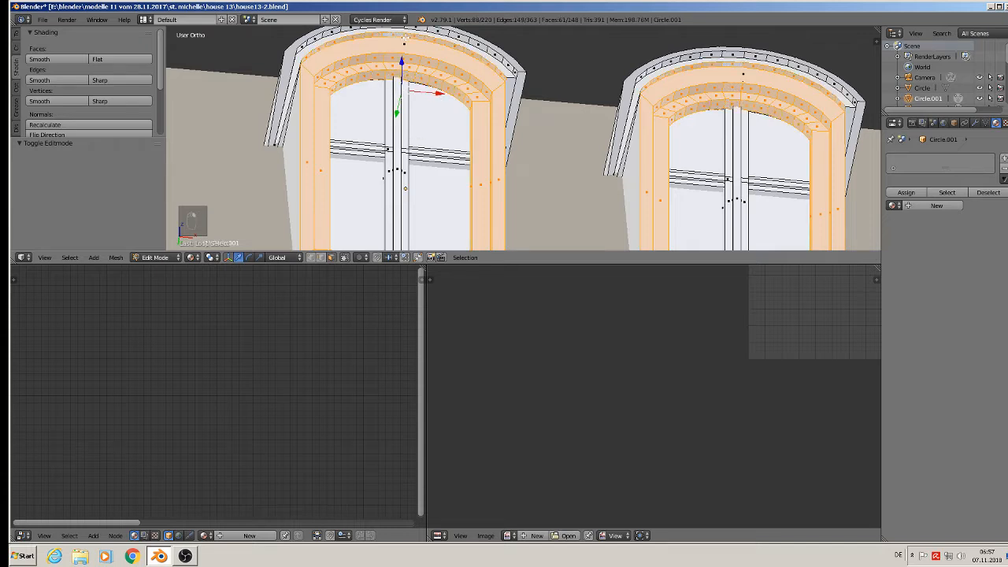
pyautogui.moveTo(404, 35); pyautogui.dragTo(415, 69, button='middle')
pyautogui.keyDown('alt'); pyautogui.keyDown('shift'); pyautogui.rightClick(426, 54); pyautogui.keyUp('shift'); pyautogui.keyUp('alt')
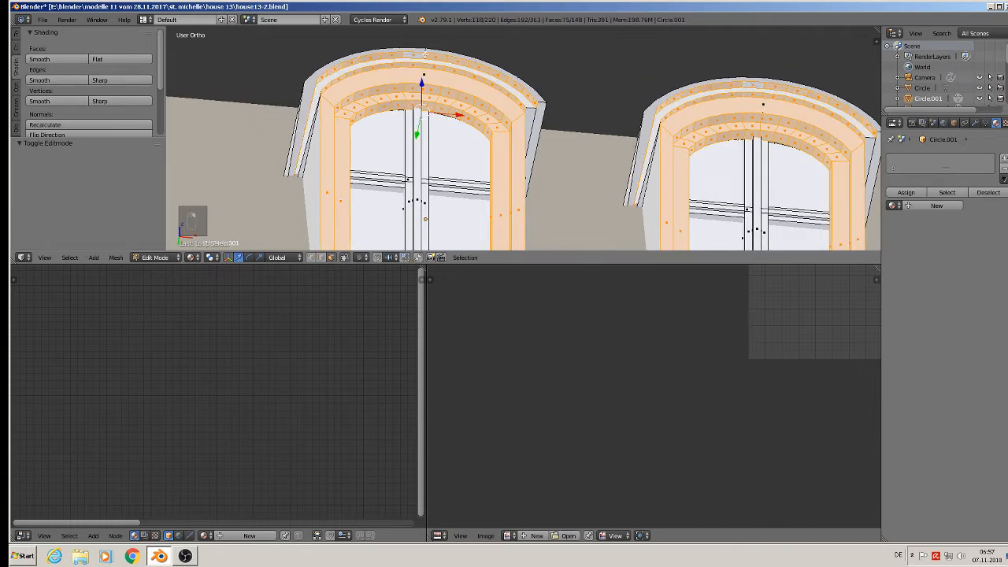
# Add the faces of the vertical centre bar to the frame selection with Circle Select
pyautogui.scroll(-1, 464, 127)
pyautogui.keyDown('shift'); pyautogui.moveTo(465, 127); pyautogui.dragTo(476, 230, button='middle'); pyautogui.keyUp('shift')
pyautogui.moveTo(366, 113); pyautogui.dragTo(411, 197, button='middle')
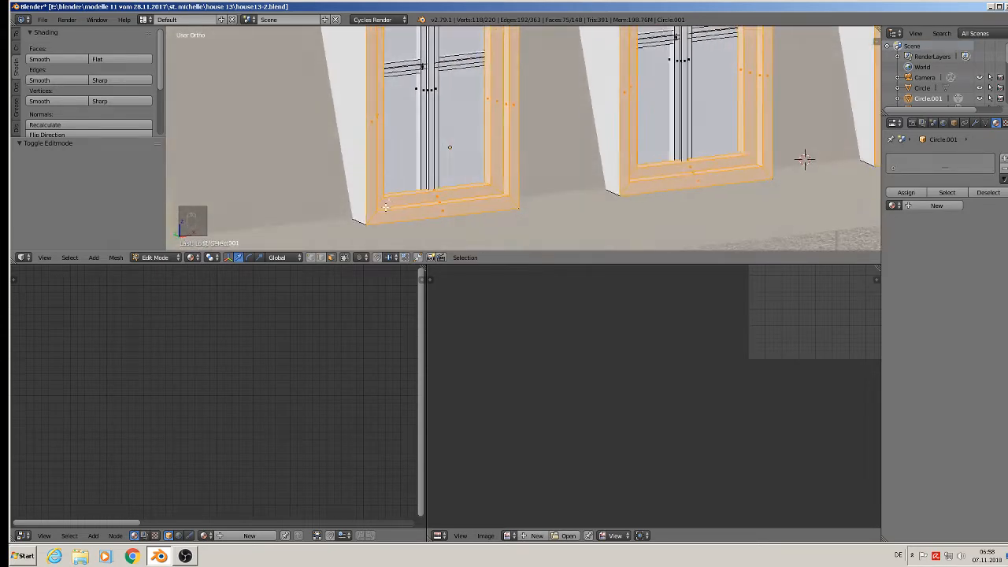
pyautogui.scroll(5, 419, 132)
pyautogui.keyDown('shift'); pyautogui.moveTo(430, 107); pyautogui.dragTo(407, 176, button='middle'); pyautogui.keyUp('shift')
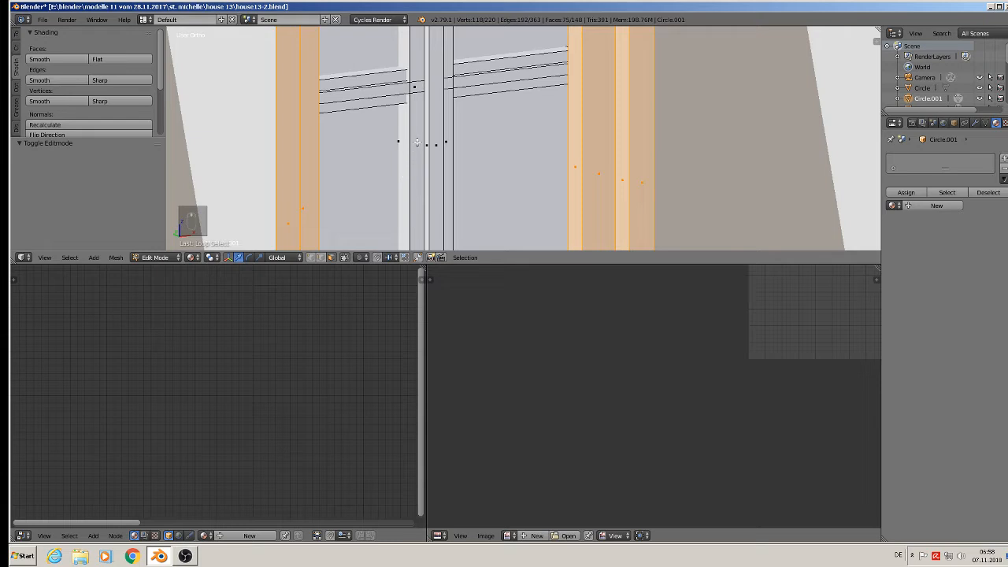
pyautogui.press('c')
pyautogui.moveTo(404, 143); pyautogui.dragTo(444, 146)
pyautogui.rightClick(442, 145)
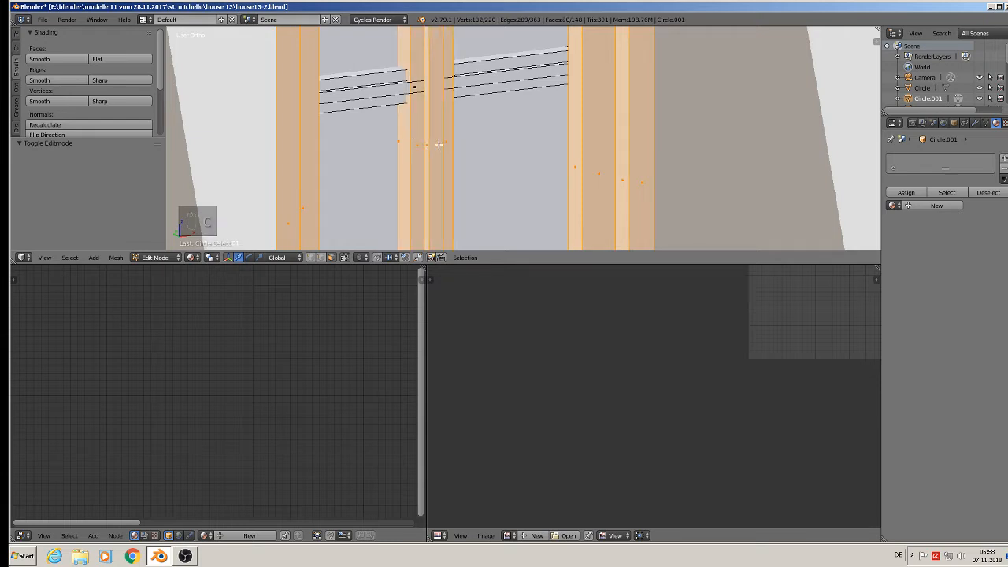
# Add the short connecting face and the front, upper and lower faces of the horizontal crossbar to the selection
pyautogui.keyDown('shift'); pyautogui.rightClick(414, 88); pyautogui.keyUp('shift')
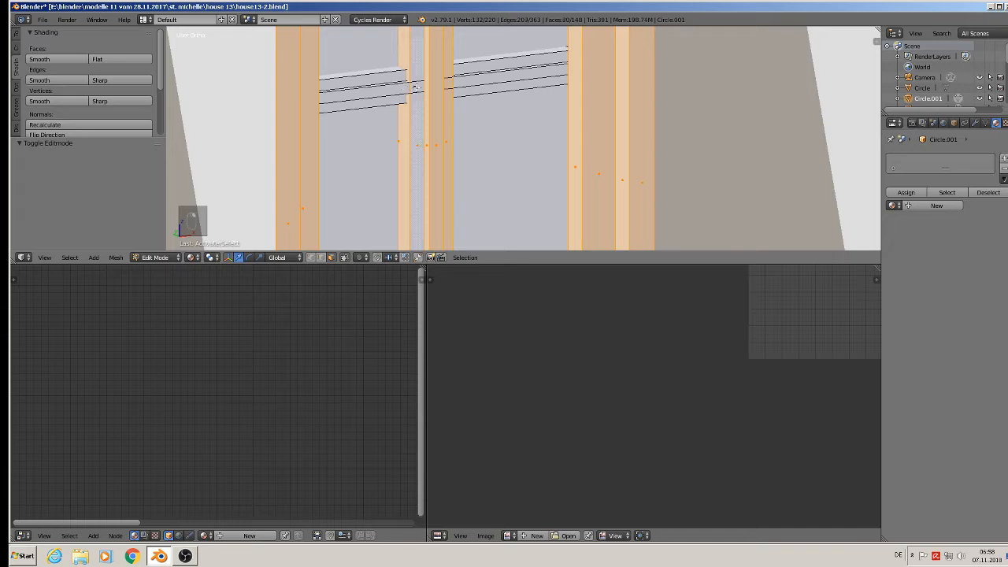
pyautogui.keyDown('shift'); pyautogui.rightClick(385, 89); pyautogui.keyUp('shift')
pyautogui.keyDown('shift'); pyautogui.rightClick(374, 82); pyautogui.keyUp('shift')
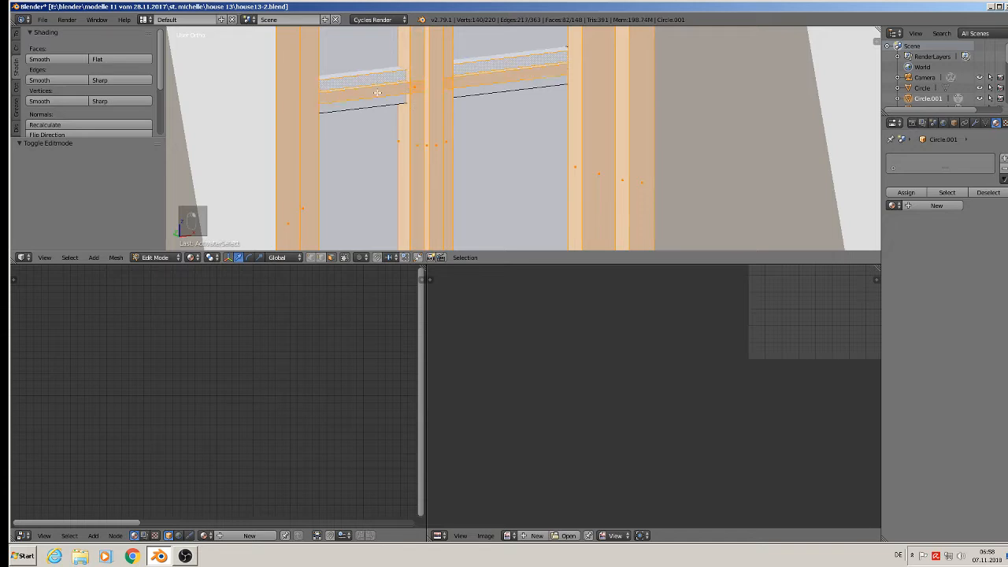
pyautogui.keyDown('shift'); pyautogui.rightClick(375, 103); pyautogui.keyUp('shift')
pyautogui.moveTo(377, 105); pyautogui.dragTo(337, 69, button='middle')
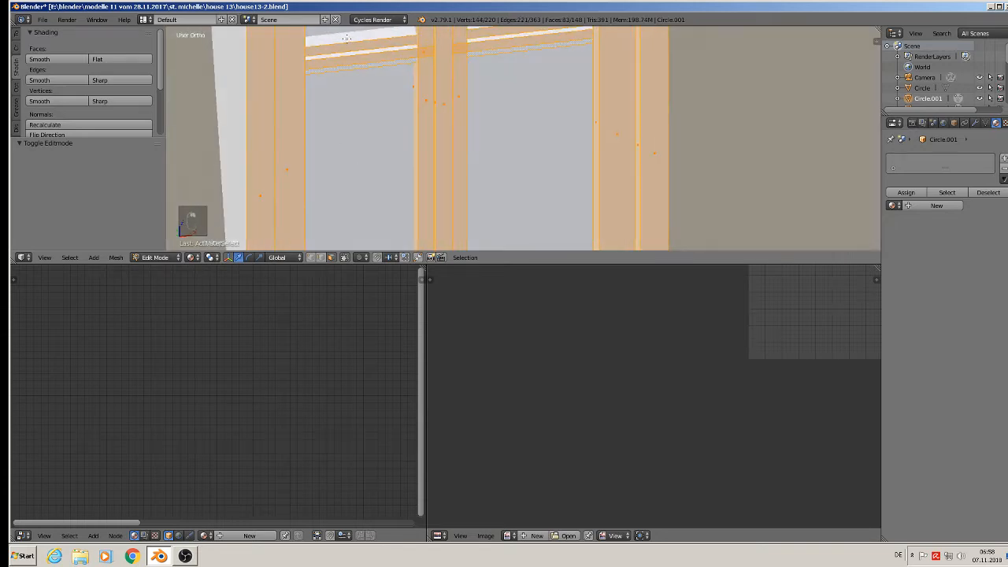
pyautogui.keyDown('shift'); pyautogui.rightClick(350, 45); pyautogui.keyUp('shift')
pyautogui.keyDown('shift'); pyautogui.rightClick(359, 54); pyautogui.keyUp('shift')
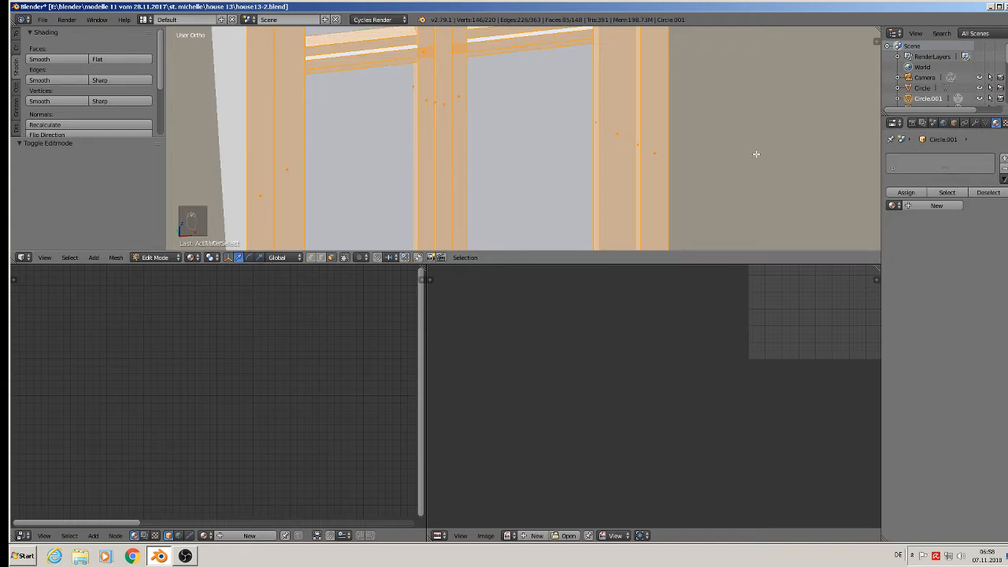
# Add a material slot with the existing window blue material to the dormer window object and return to Object Mode
pyautogui.scroll(-4, 592, 164)
pyautogui.scroll(-3, 592, 164)
pyautogui.moveTo(592, 164); pyautogui.dragTo(544, 135, button='middle')
pyautogui.click(1004, 159)
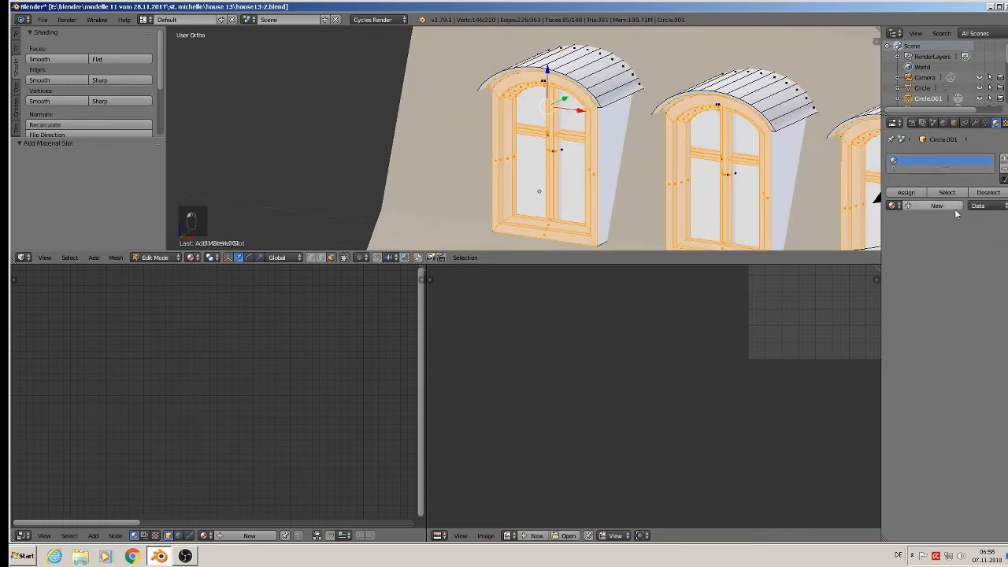
pyautogui.click(892, 206)
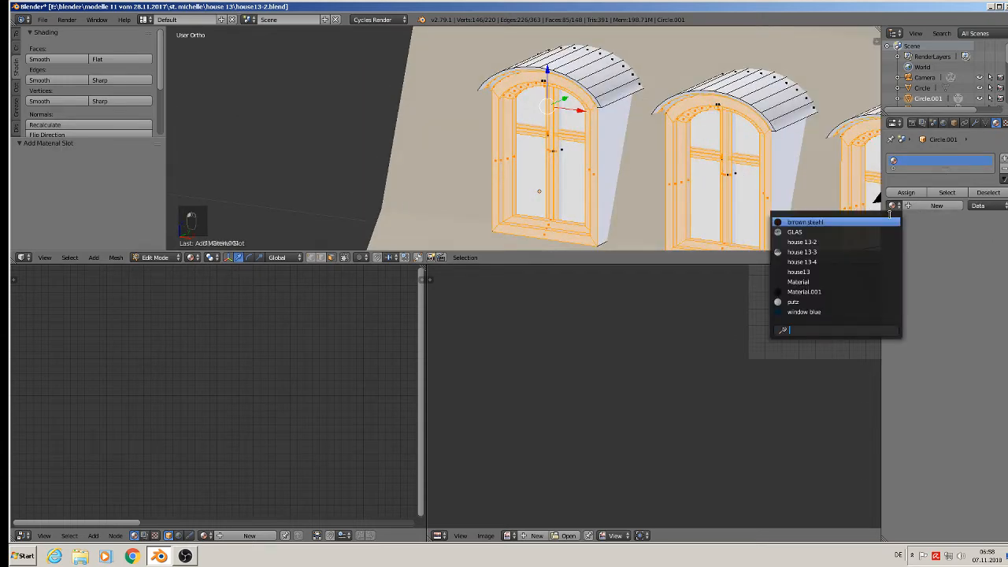
pyautogui.click(853, 314)
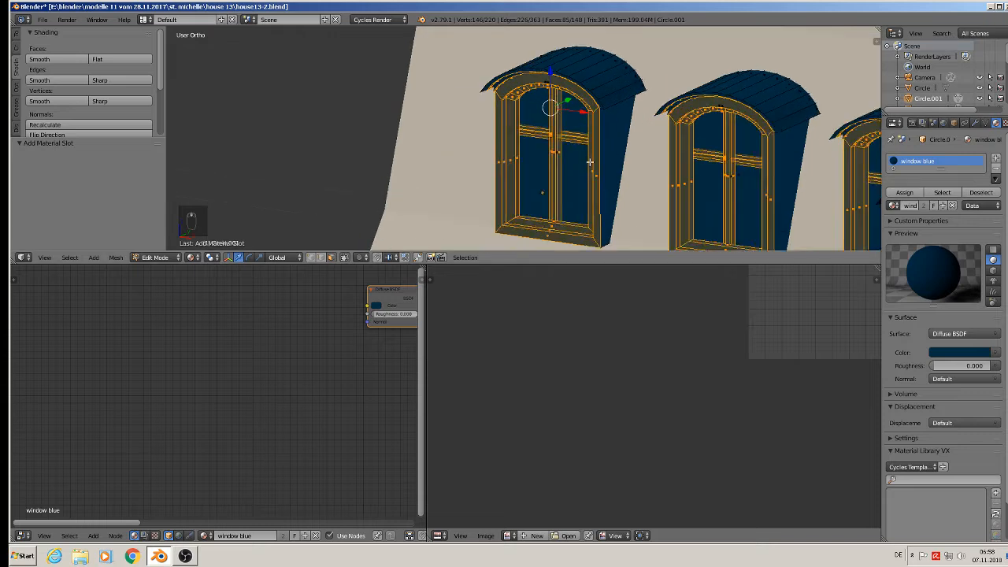
pyautogui.press('Tab')
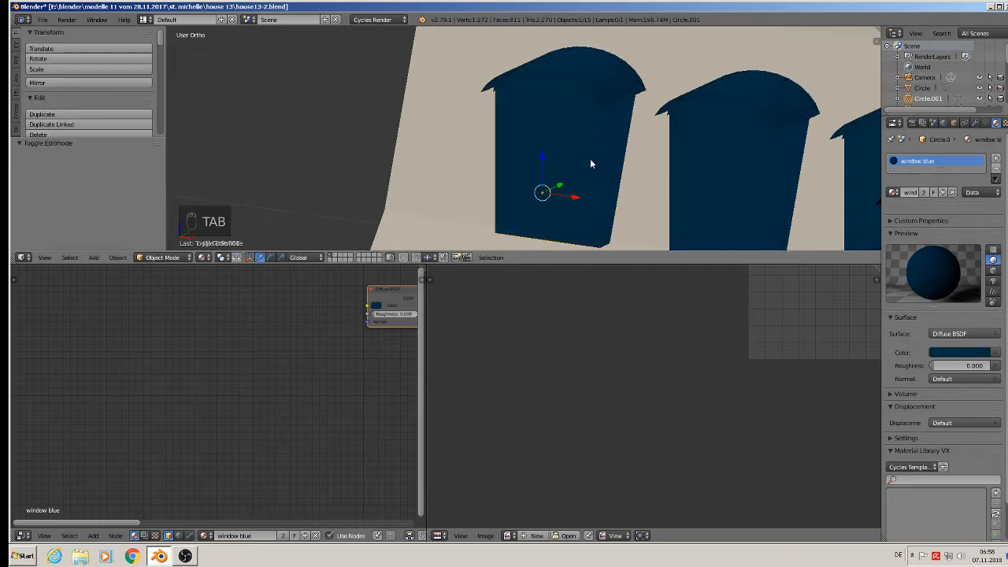
# Add a second material slot to the dormer window object and fill it with the existing GLAS material
pyautogui.press('a')
pyautogui.press('a')
pyautogui.scroll(-2, 595, 156)
pyautogui.scroll(-2, 595, 156)
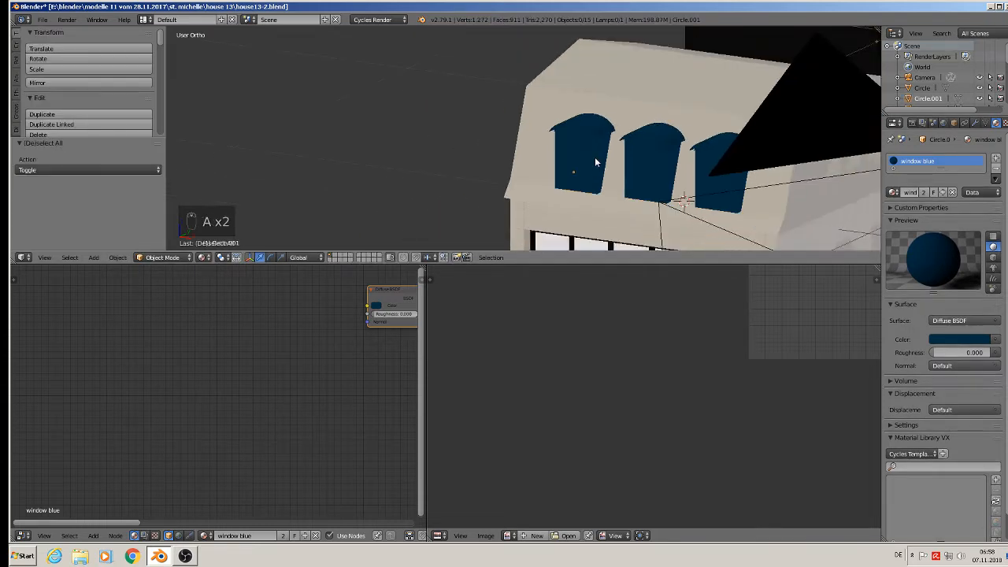
pyautogui.scroll(1, 594, 156)
pyautogui.scroll(-3, 595, 150)
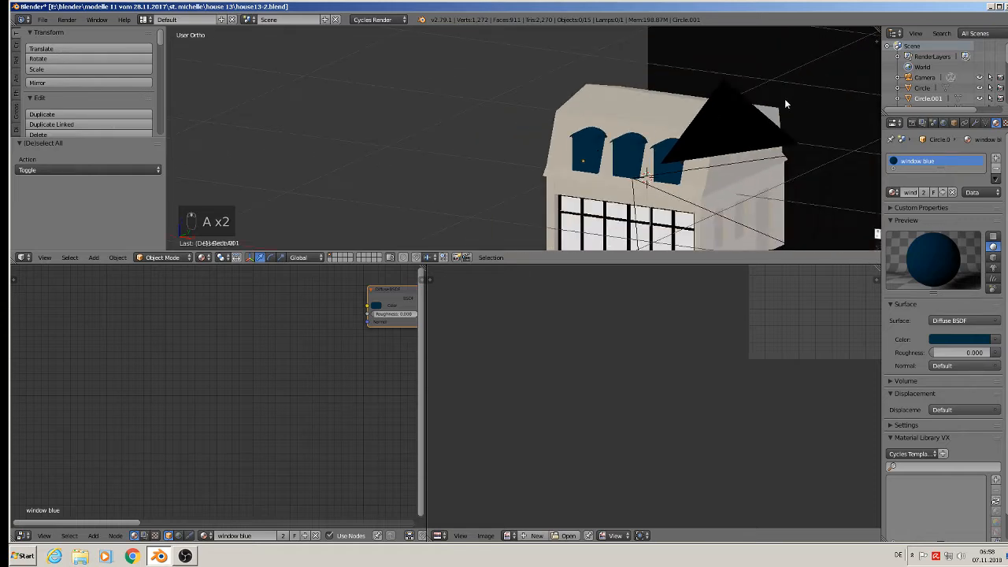
pyautogui.keyDown('shift'); pyautogui.moveTo(760, 109); pyautogui.dragTo(418, 231, button='middle'); pyautogui.keyUp('shift')
pyautogui.keyDown('shift'); pyautogui.moveTo(492, 226); pyautogui.dragTo(654, 111, button='middle'); pyautogui.keyUp('shift')
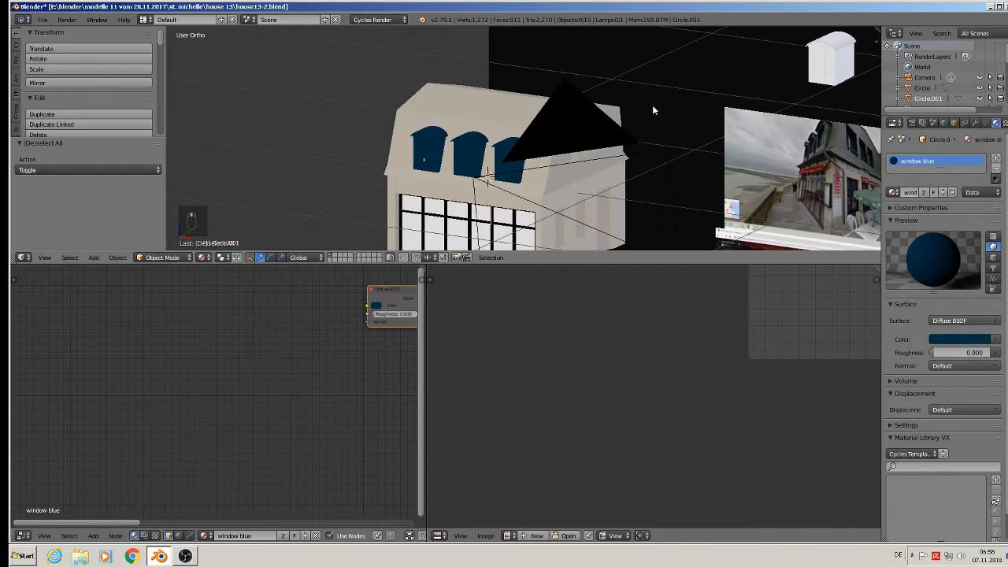
pyautogui.click(995, 158)
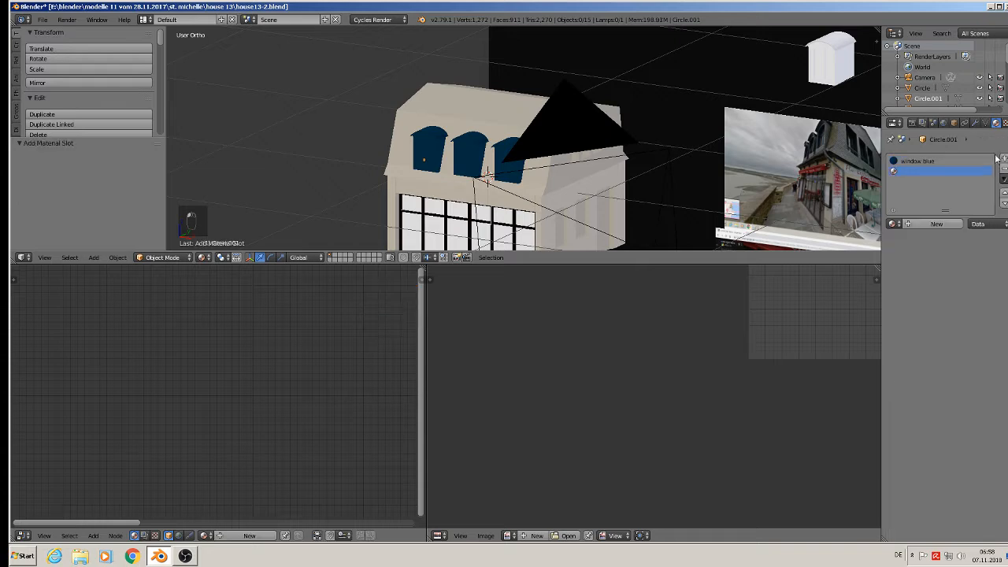
pyautogui.click(893, 223)
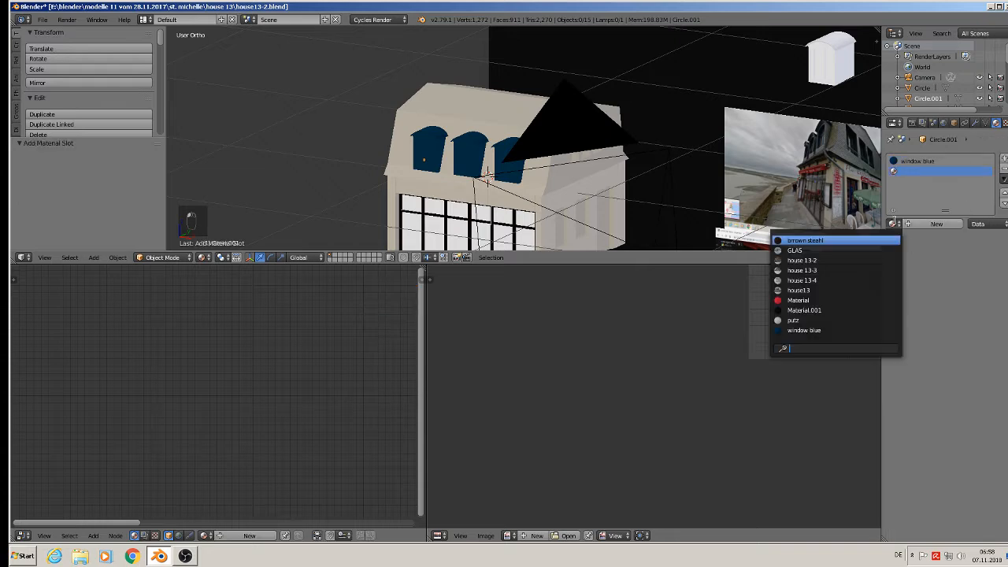
pyautogui.click(840, 251)
# Select the linked pane faces of the dormer window in Edit Mode, assign GLAS to them and return to Object Mode
pyautogui.scroll(8, 291, 154)
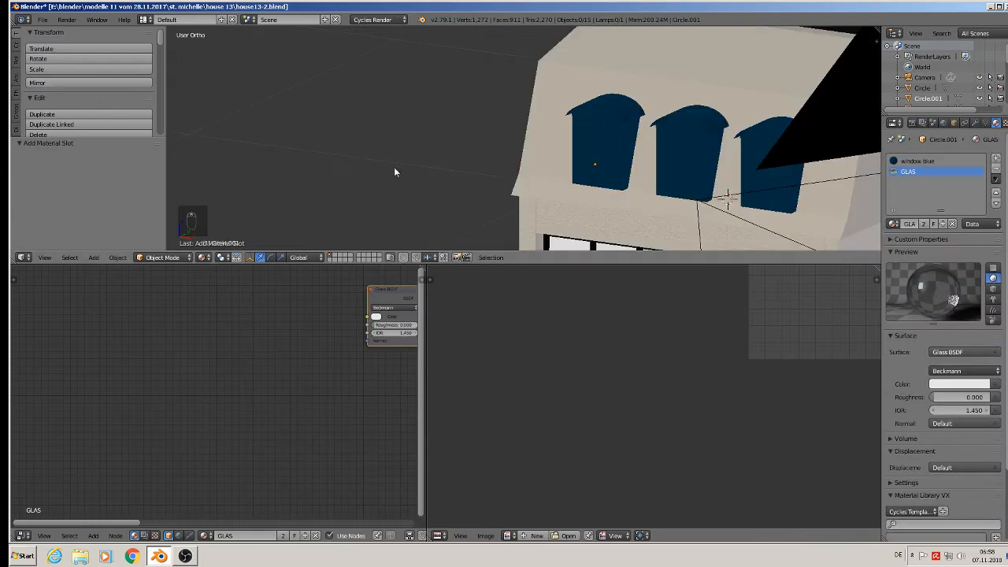
pyautogui.press('Tab')
pyautogui.scroll(2, 670, 131)
pyautogui.rightClick(631, 141)
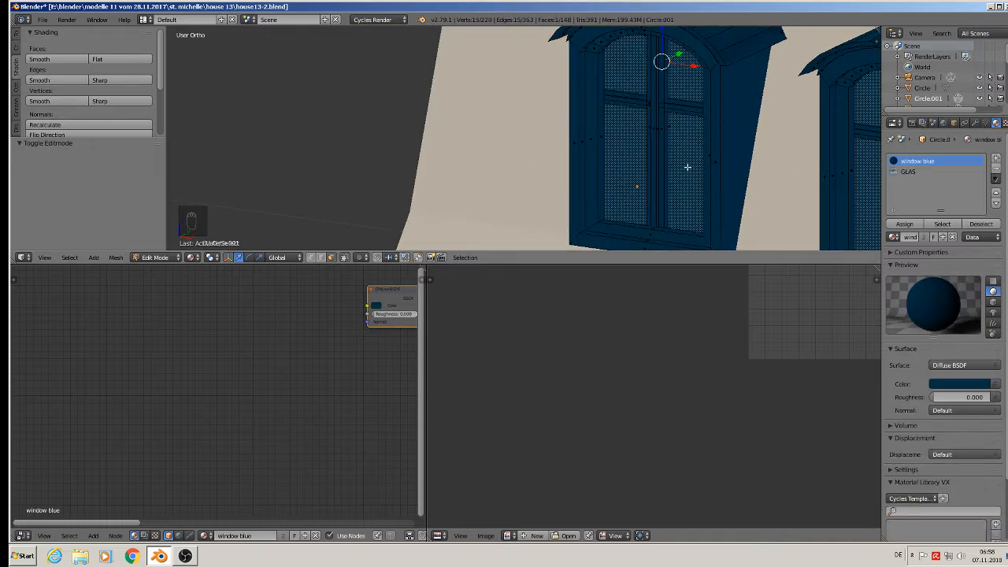
pyautogui.press('l')
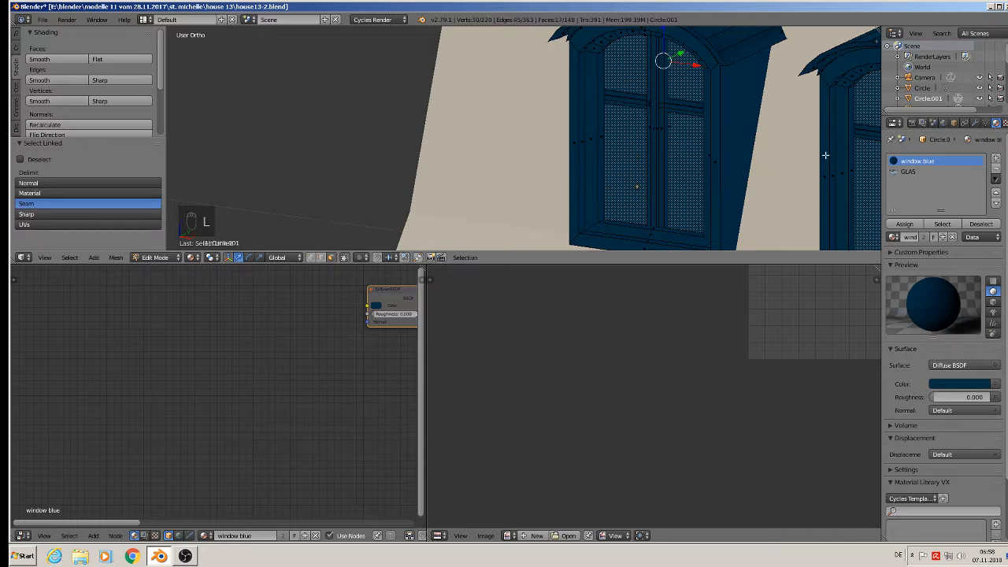
pyautogui.click(917, 171)
pyautogui.click(904, 224)
pyautogui.scroll(-3, 773, 206)
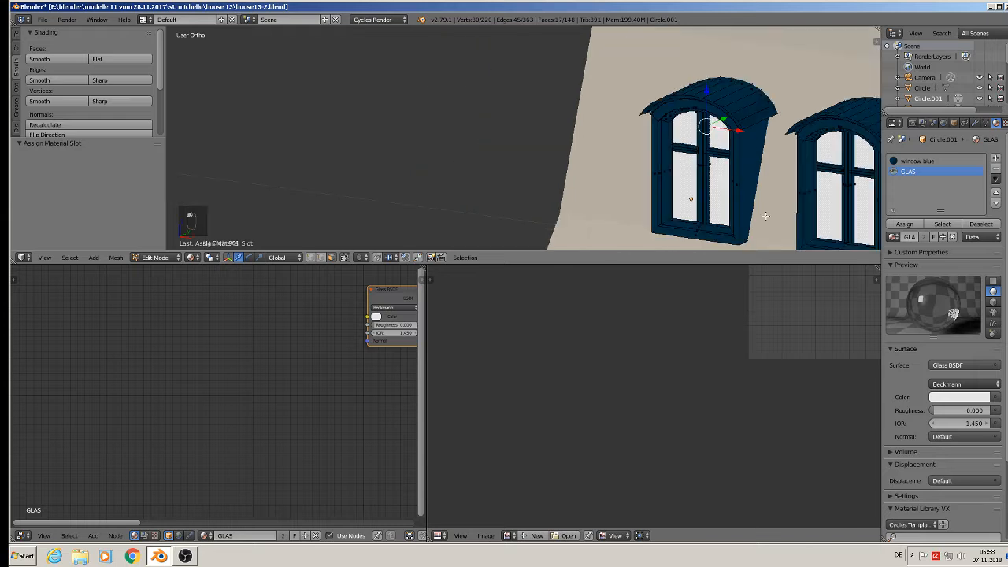
pyautogui.keyDown('shift'); pyautogui.moveTo(686, 181); pyautogui.dragTo(425, 143, button='middle'); pyautogui.keyUp('shift')
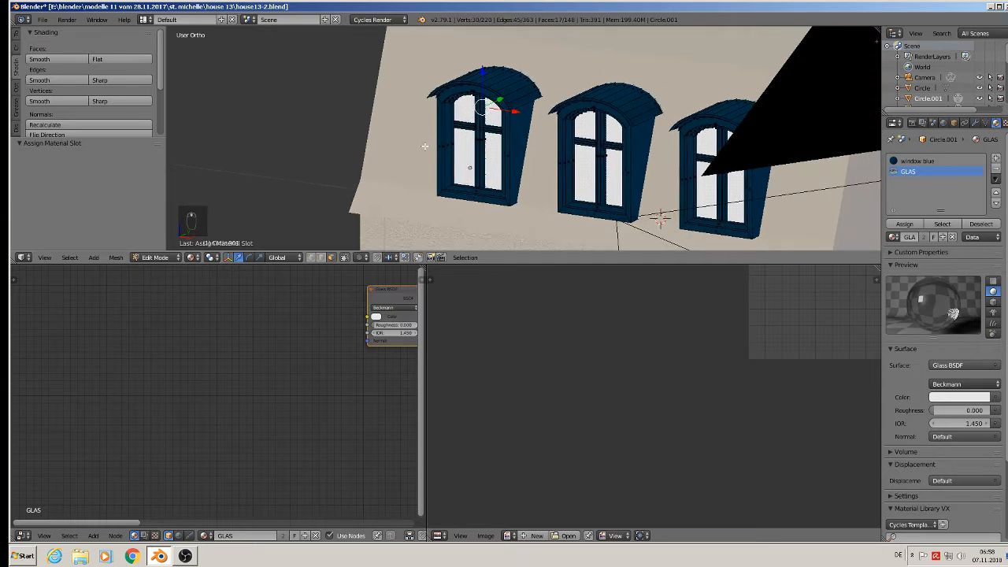
pyautogui.scroll(4, 423, 126)
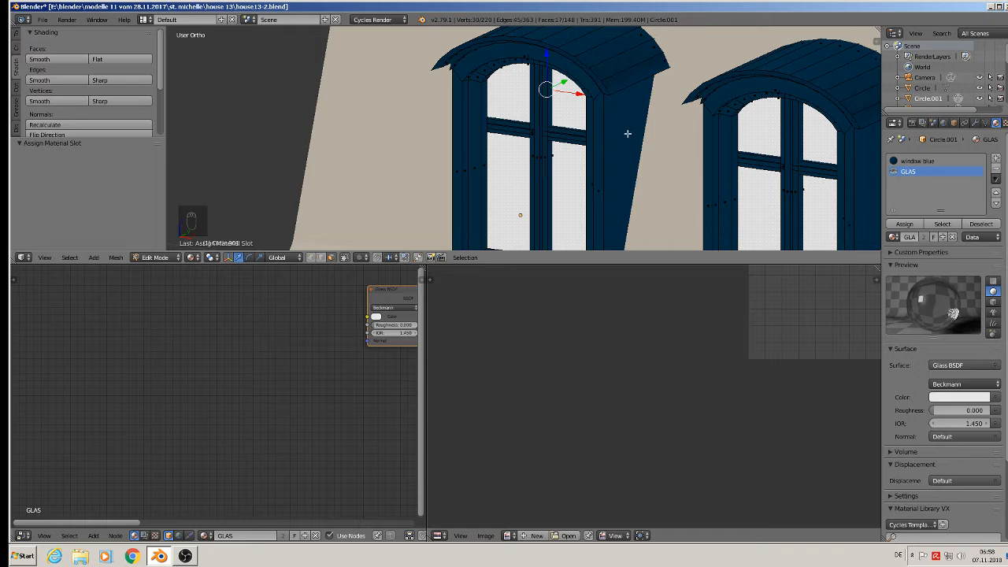
pyautogui.press('Escape')
pyautogui.scroll(-3, 777, 241)
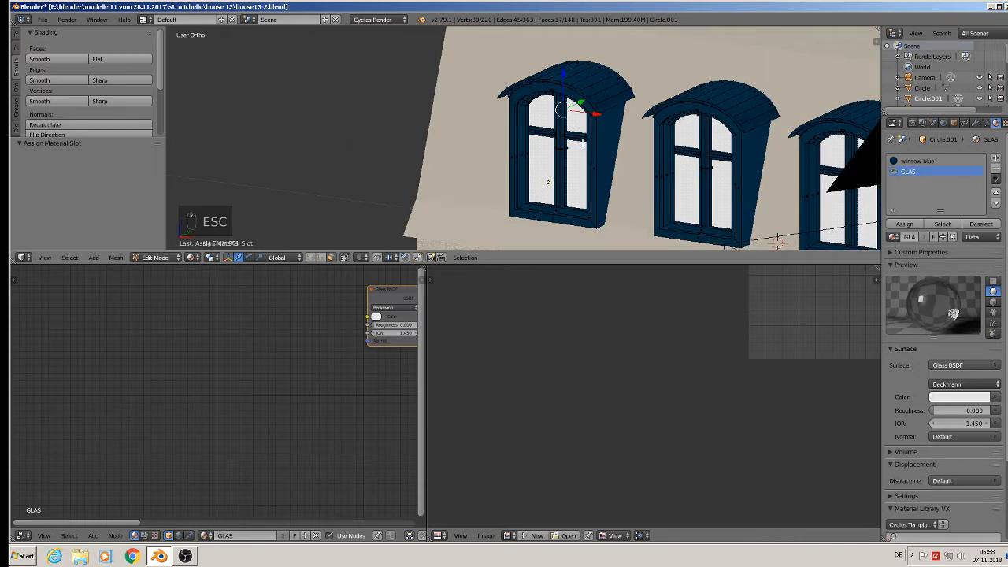
pyautogui.press('Tab')
# Examine the dormers and roof covering in the reference photo and compare them with the modelled house
pyautogui.scroll(-6, 594, 158)
pyautogui.keyDown('shift'); pyautogui.moveTo(623, 167); pyautogui.dragTo(269, 108, button='middle'); pyautogui.keyUp('shift')
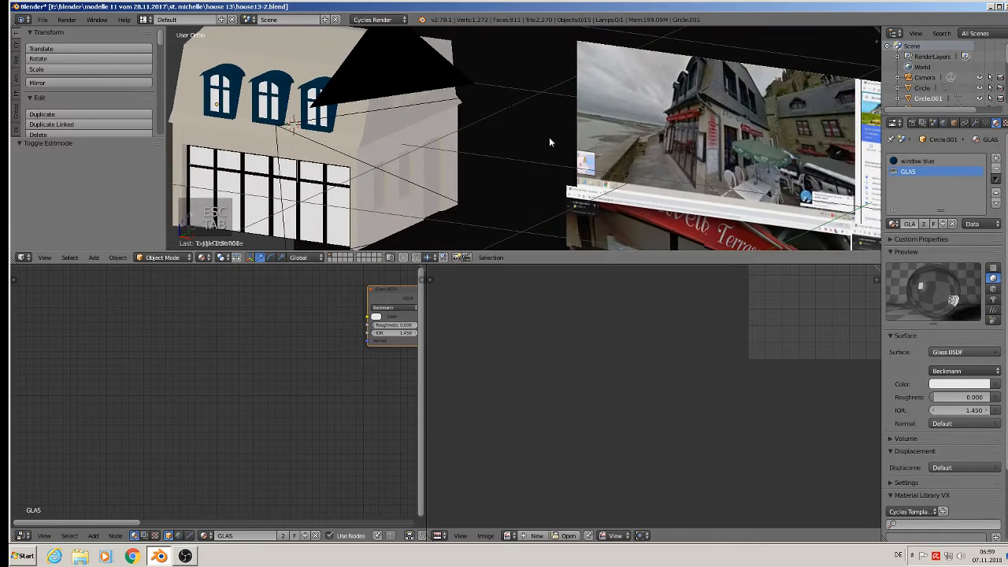
pyautogui.scroll(3, 740, 54)
pyautogui.scroll(3, 695, 81)
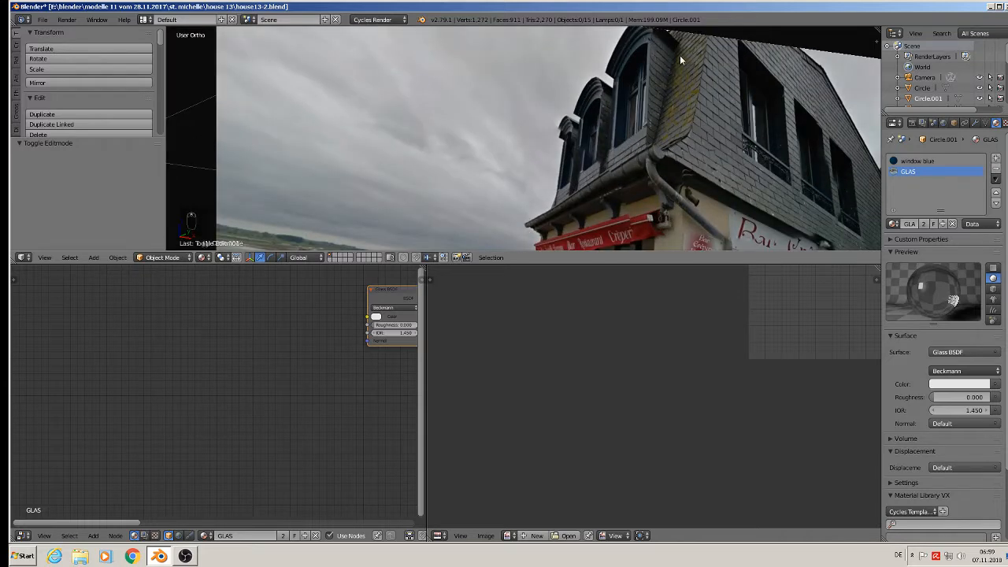
pyautogui.scroll(-3, 640, 99)
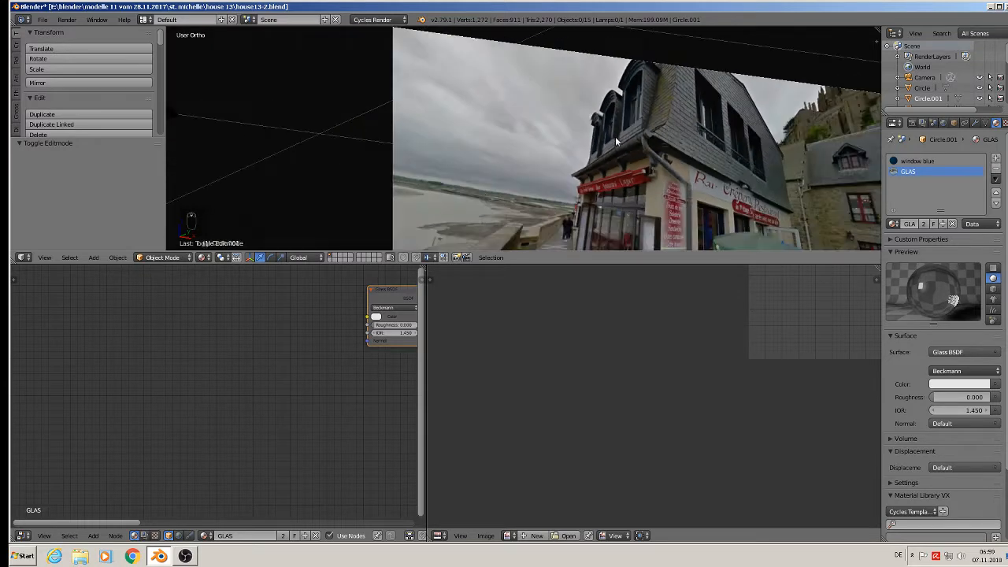
pyautogui.scroll(-3, 458, 186)
pyautogui.keyDown('shift'); pyautogui.moveTo(459, 187); pyautogui.dragTo(501, 95, button='middle'); pyautogui.keyUp('shift')
pyautogui.scroll(3, 500, 95)
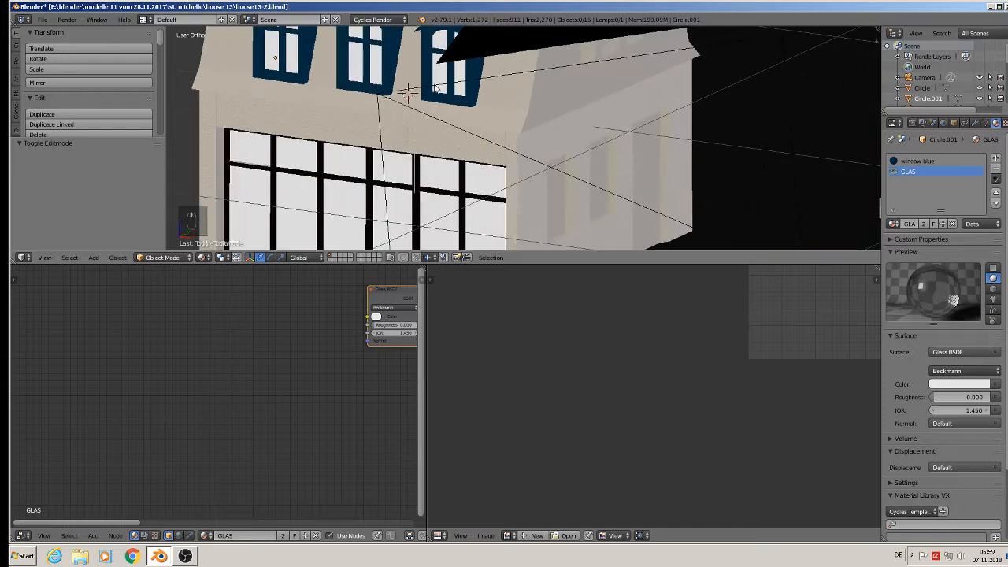
# Enter Edit Mode on the dormer window and turn off limiting the selection to visible geometry
pyautogui.scroll(2, 508, 103)
pyautogui.scroll(2, 520, 118)
pyautogui.press('Tab')
pyautogui.scroll(2, 526, 127)
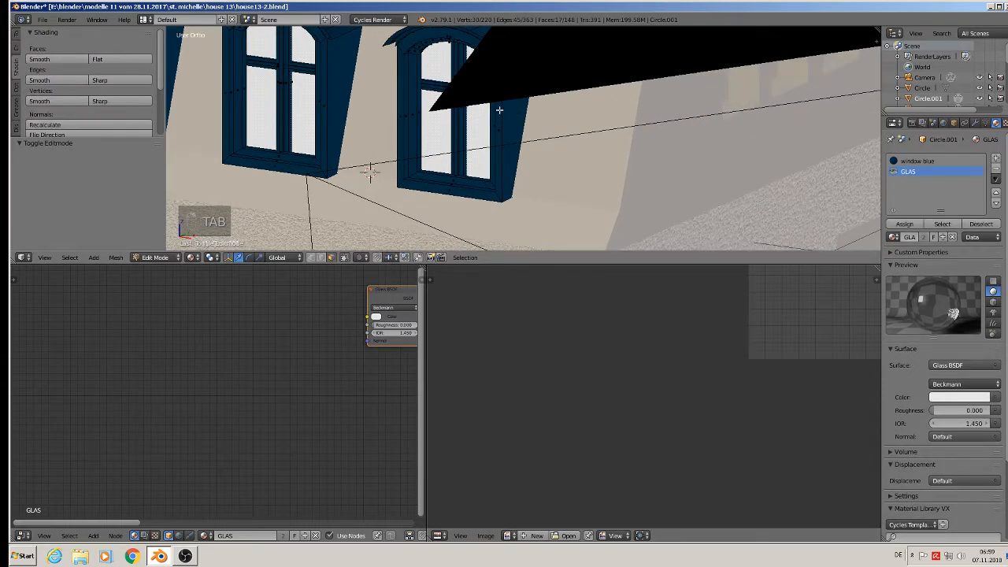
pyautogui.moveTo(504, 110)
pyautogui.mouseDown(button='middle')
pyautogui.moveTo(505, 78)
pyautogui.moveTo(507, 111)
pyautogui.mouseUp(button='middle')
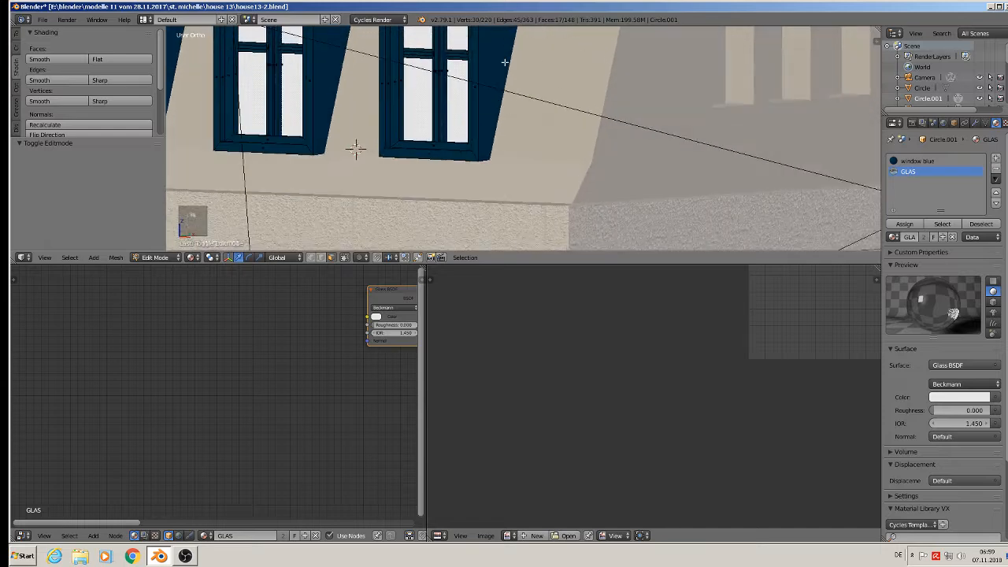
pyautogui.keyDown('shift'); pyautogui.moveTo(506, 69); pyautogui.dragTo(607, 156, button='middle'); pyautogui.keyUp('shift')
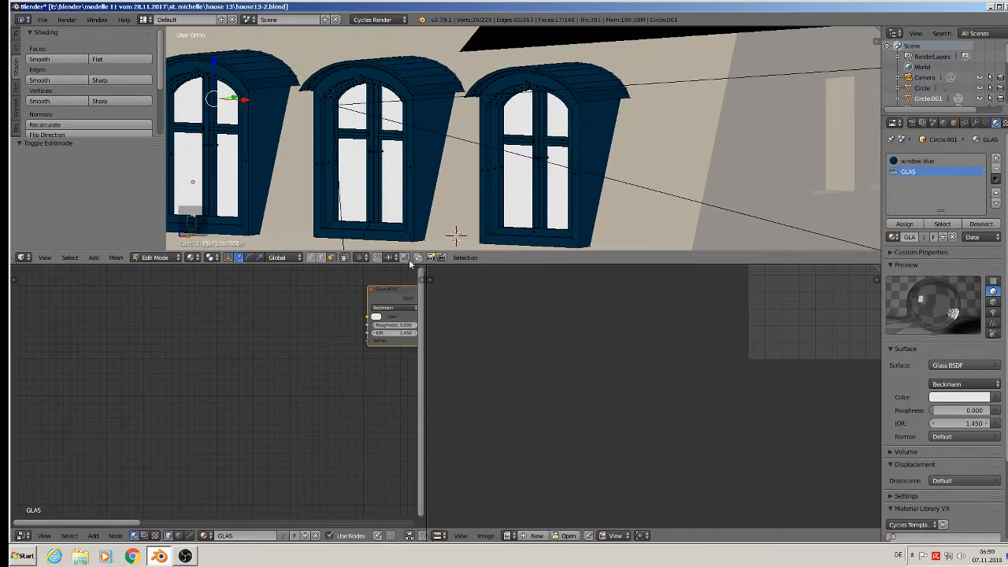
pyautogui.click(344, 257)
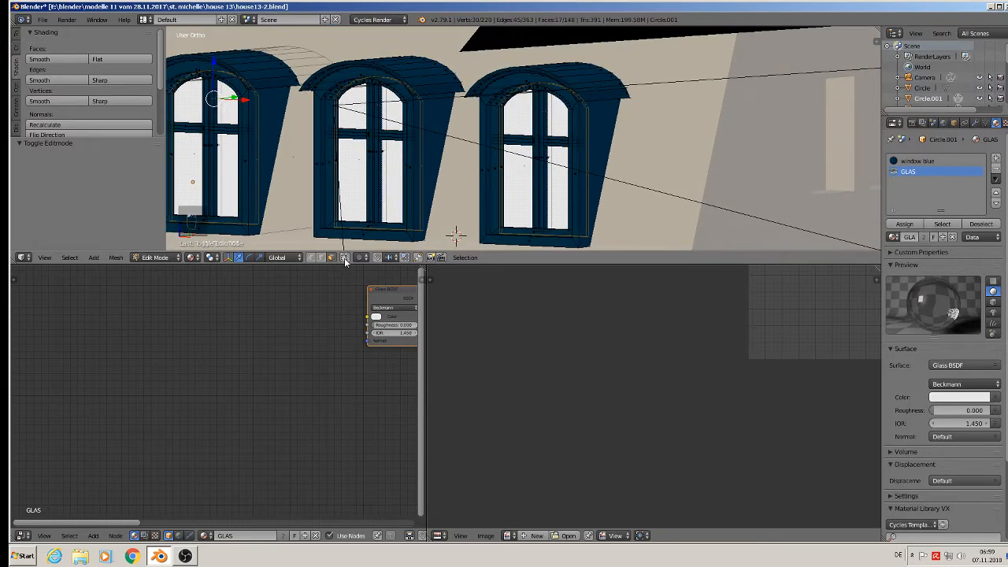
# Select both side wall faces of the dormer from a side view and UV-map them with Project From View
pyautogui.moveTo(521, 192); pyautogui.dragTo(447, 184, button='middle')
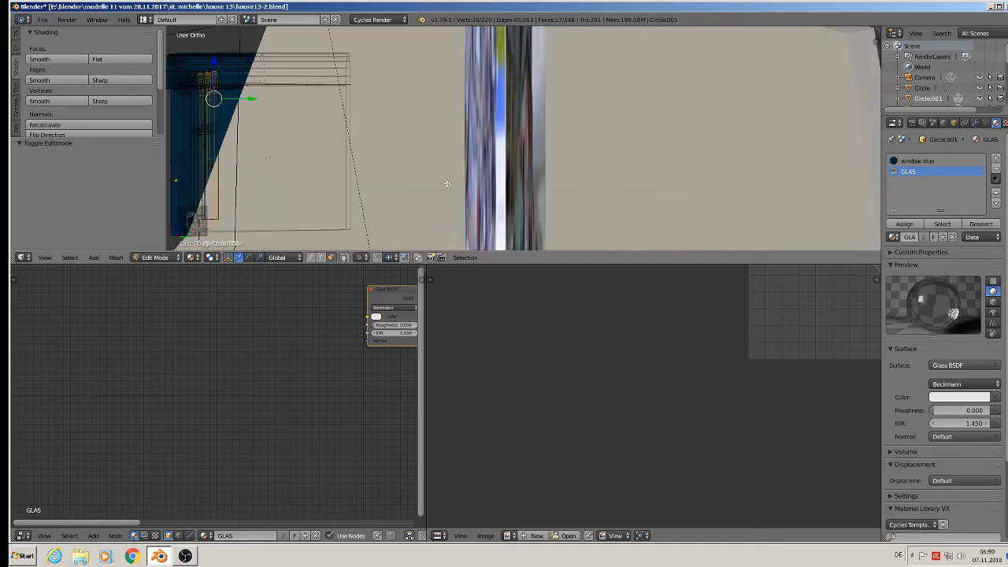
pyautogui.rightClick(287, 157)
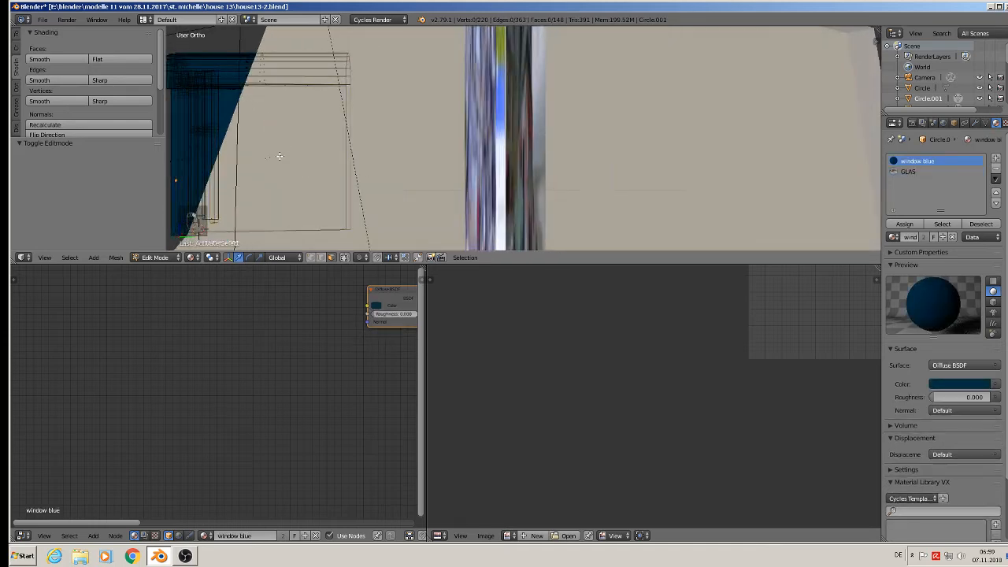
pyautogui.rightClick(279, 156)
pyautogui.moveTo(279, 155); pyautogui.dragTo(304, 166, button='middle')
pyautogui.keyDown('shift'); pyautogui.rightClick(381, 170); pyautogui.keyUp('shift')
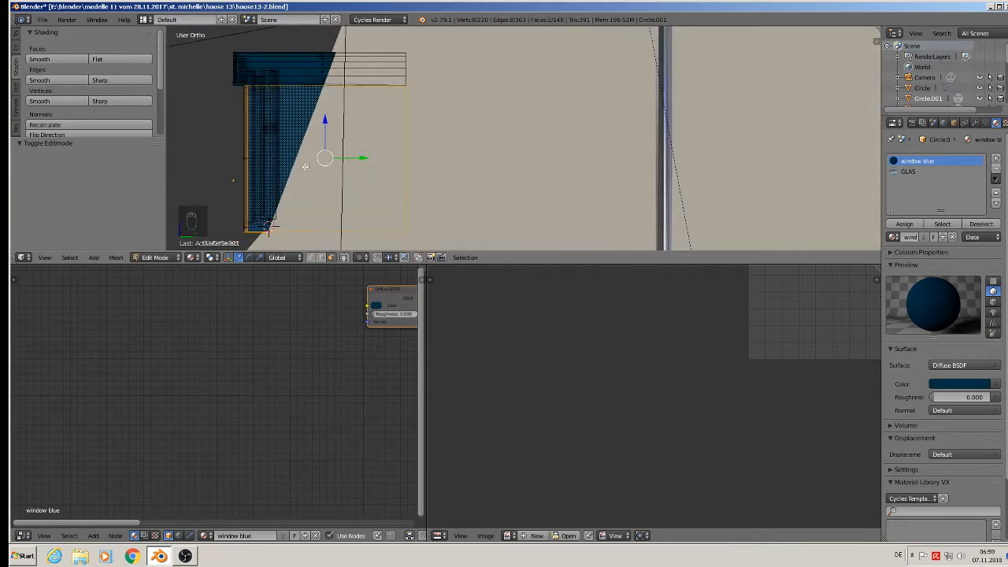
pyautogui.press('u')
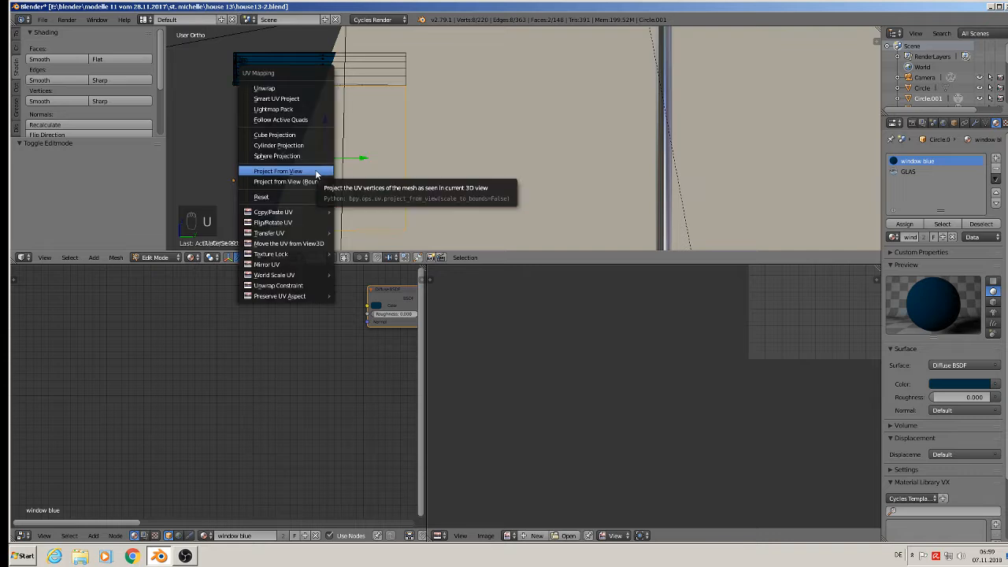
pyautogui.click(316, 172)
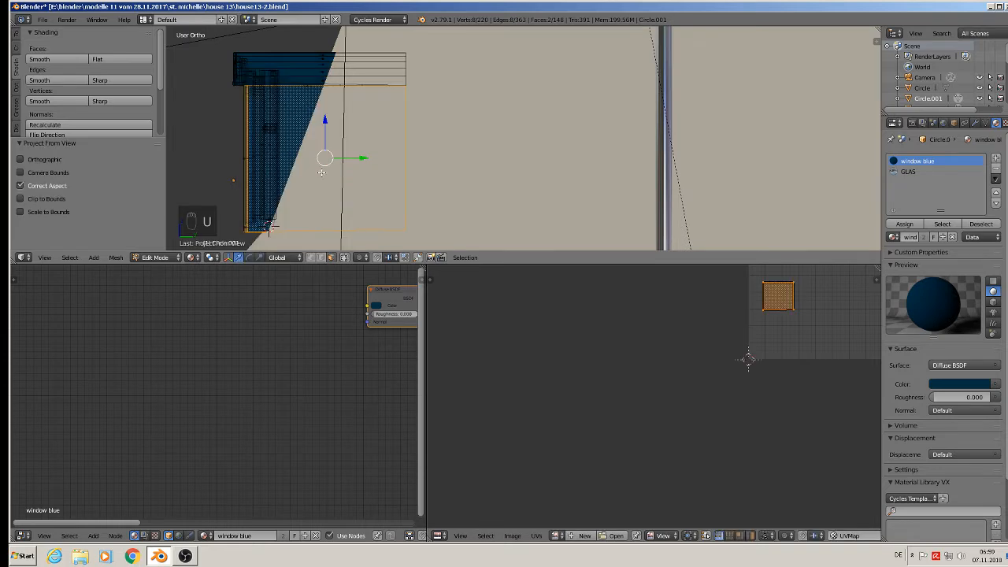
# Add a third material slot with a new material named roofztiles to the dormer window
pyautogui.click(996, 158)
pyautogui.click(937, 237)
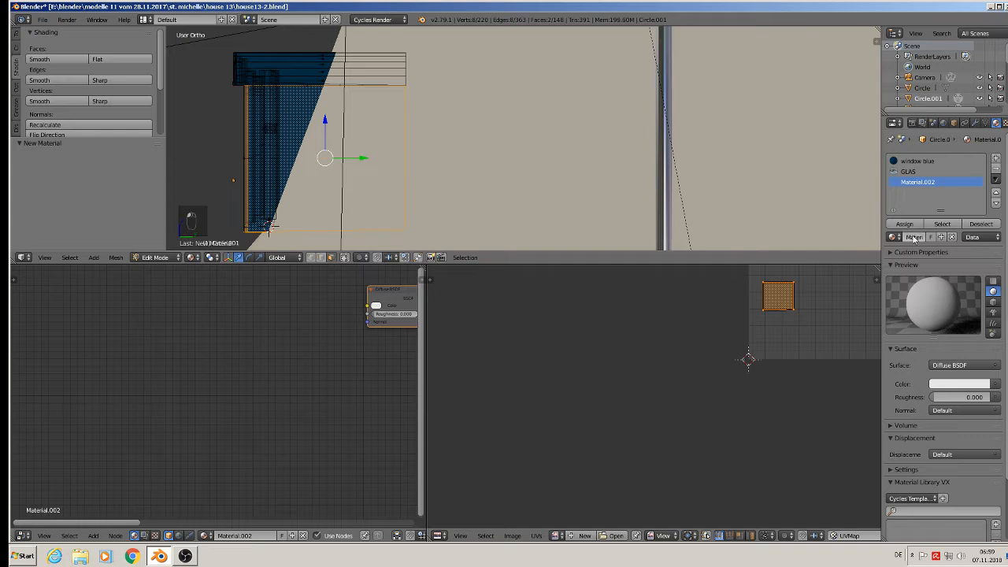
pyautogui.press('BackSpace')
pyautogui.write('ro')
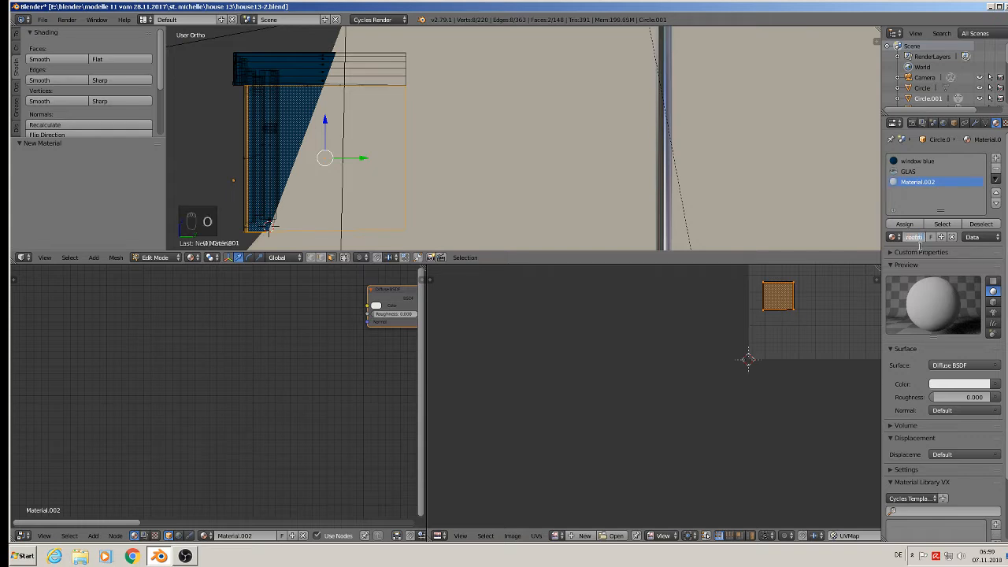
pyautogui.press('Return')
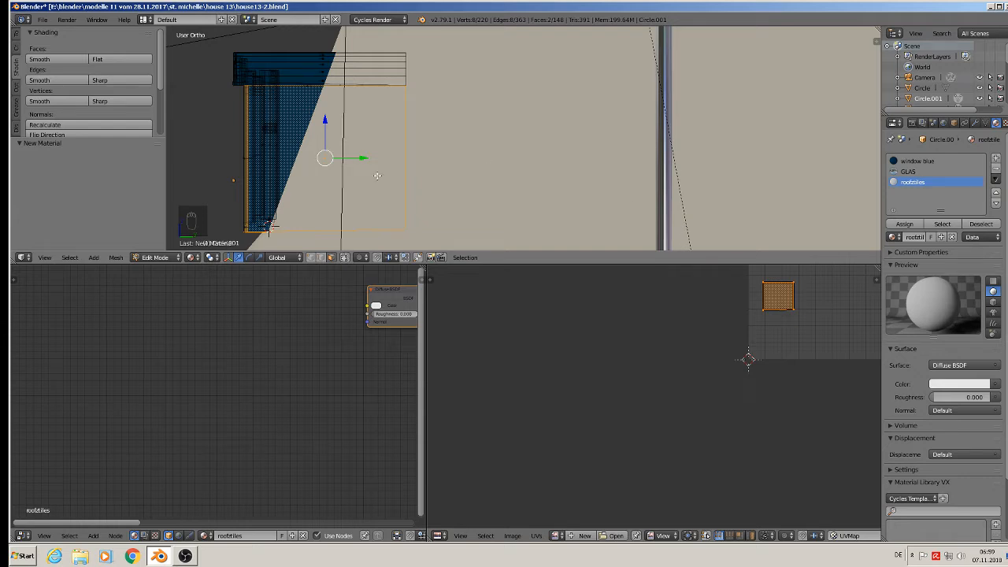
# Return to Object Mode and copy all shader nodes of the house's putz material
pyautogui.scroll(-3, 397, 187)
pyautogui.press('Tab')
pyautogui.rightClick(428, 168)
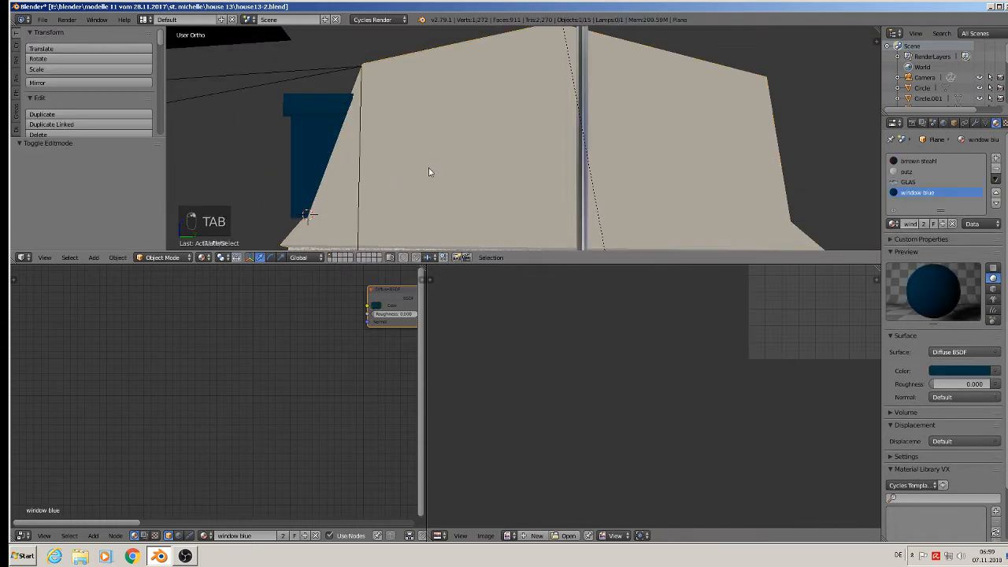
pyautogui.click(918, 171)
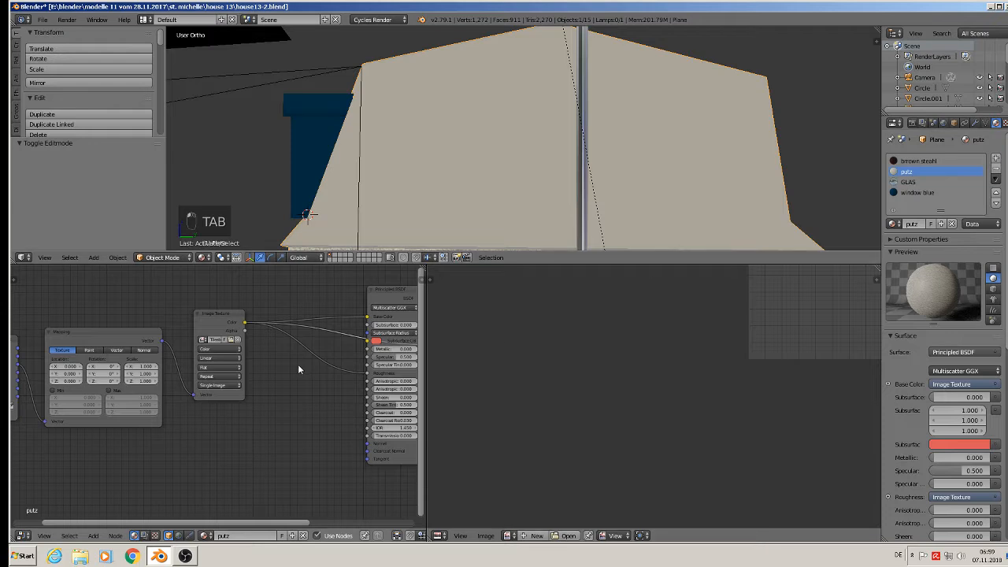
pyautogui.scroll(-1, 306, 393)
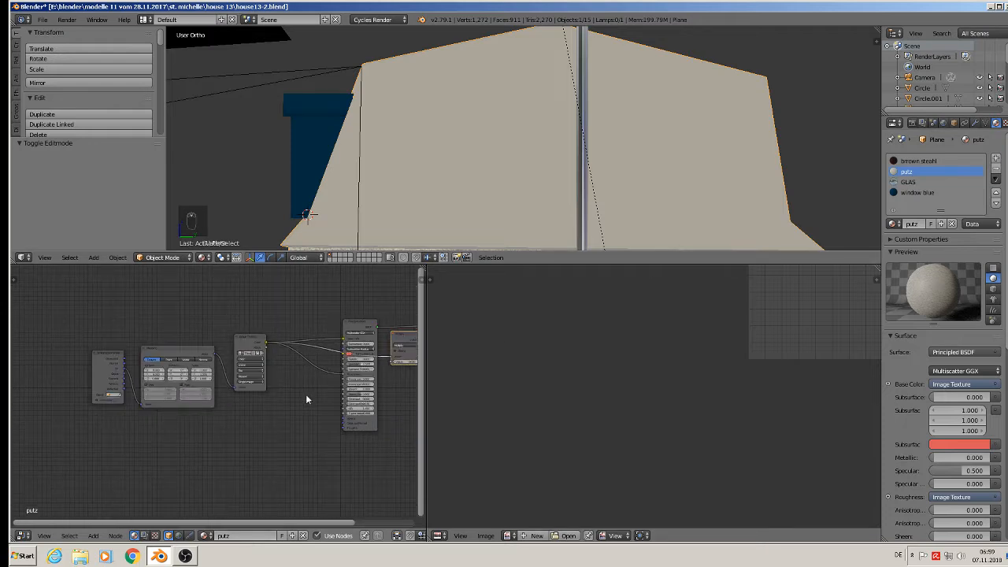
pyautogui.press('a')
pyautogui.press('a')
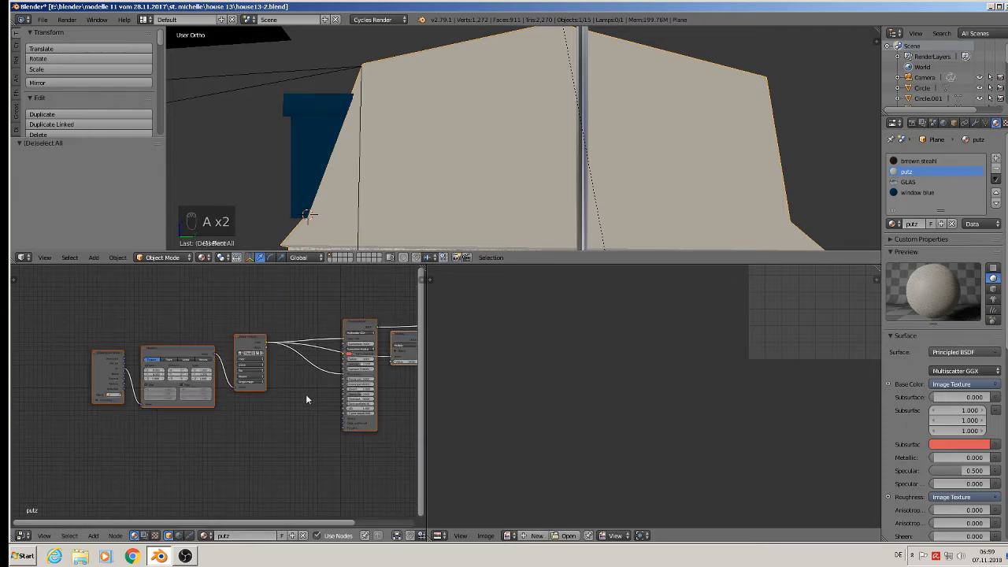
pyautogui.hotkey('ctrl', 'c')
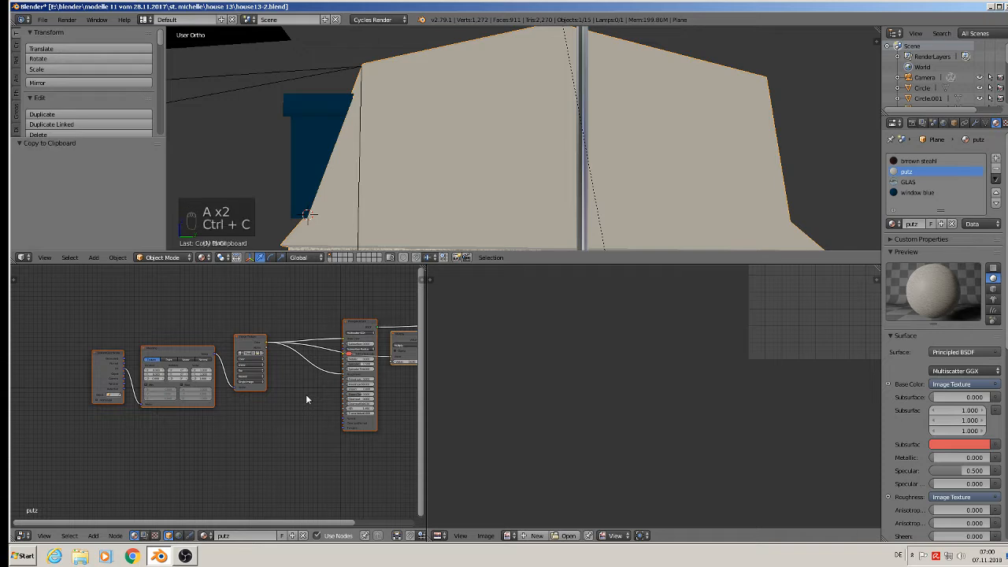
# Replace the default nodes of the dormer window's roofztiles material with the copied putz nodes
pyautogui.rightClick(334, 122)
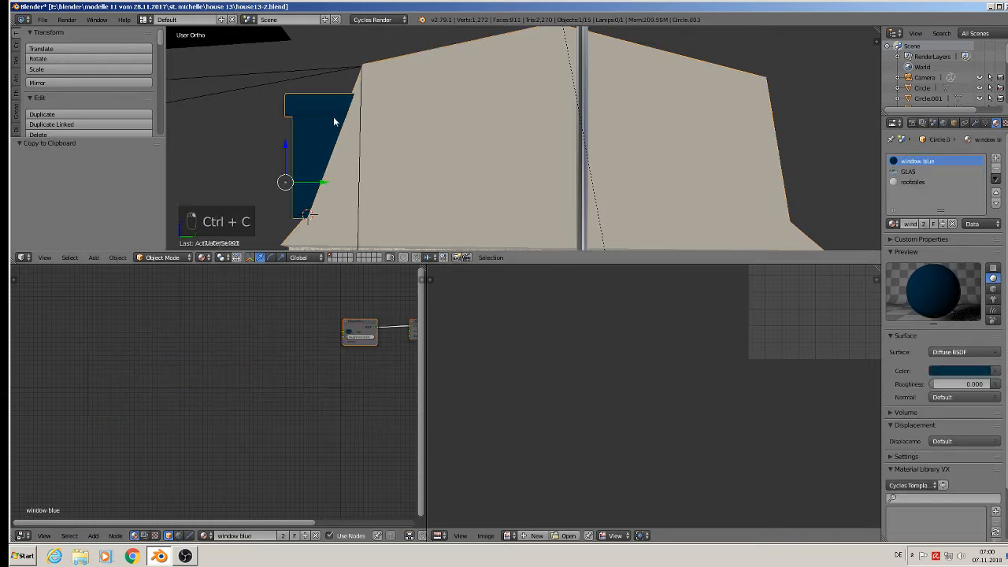
pyautogui.click(917, 181)
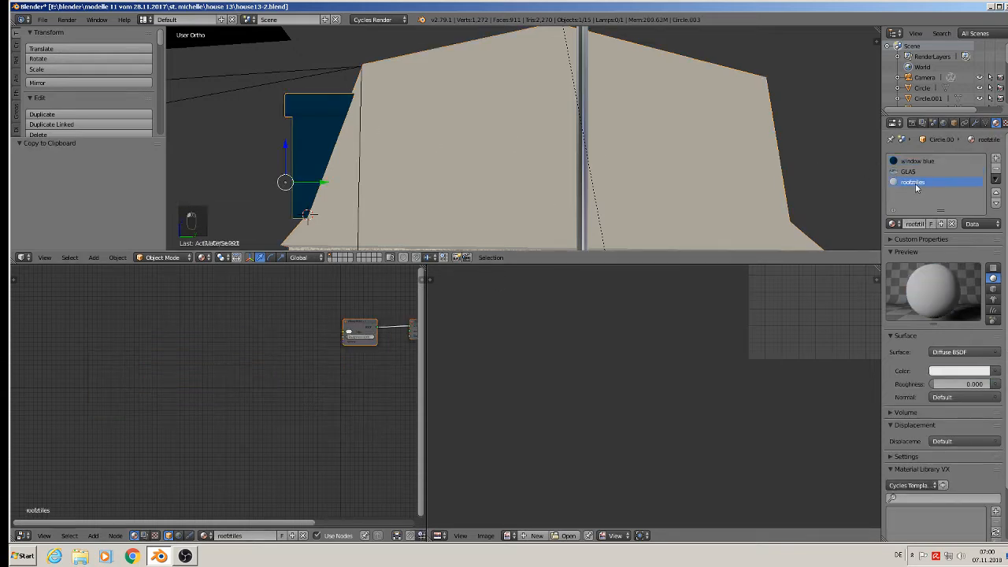
pyautogui.press('x')
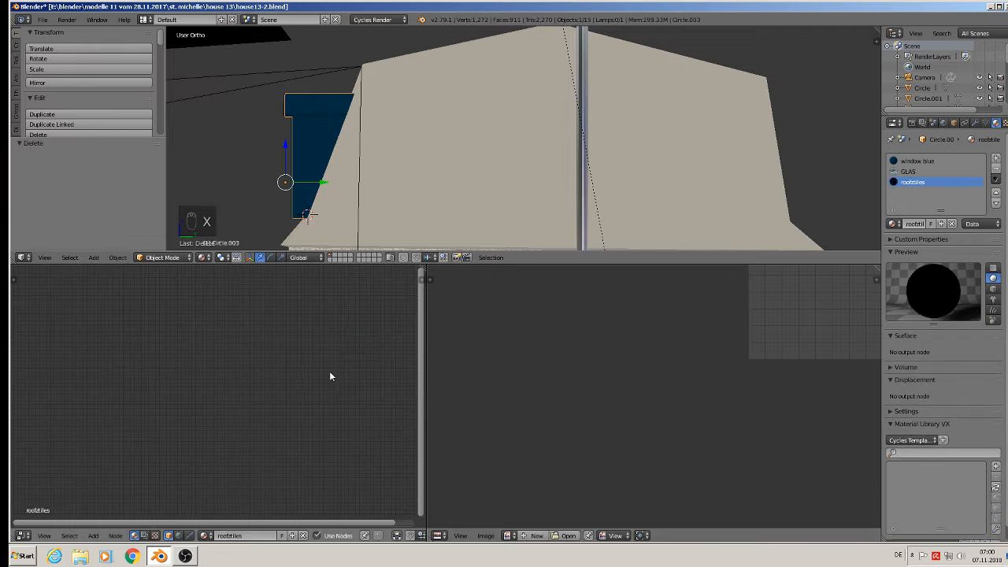
pyautogui.hotkey('ctrl', 'v')
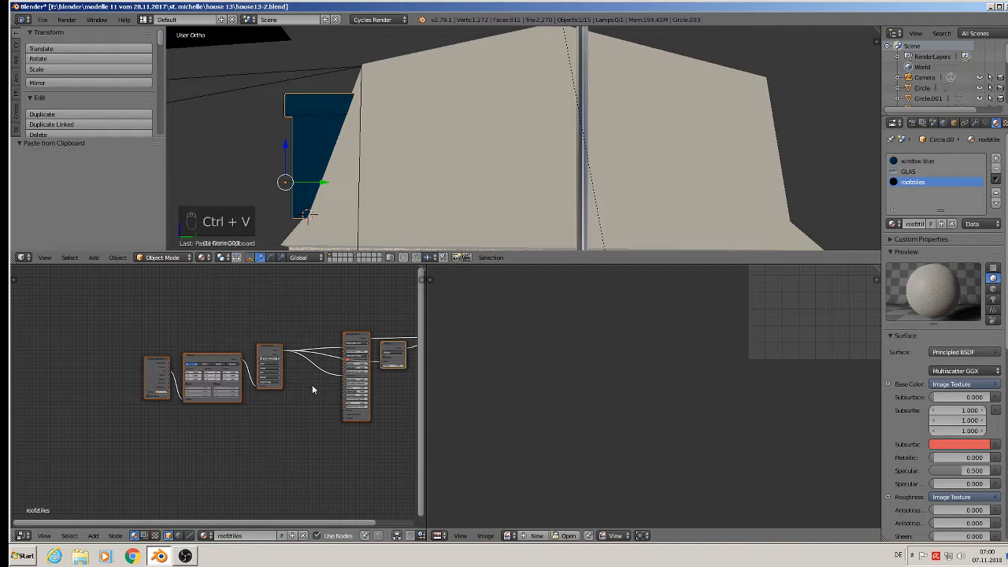
pyautogui.scroll(6, 314, 380)
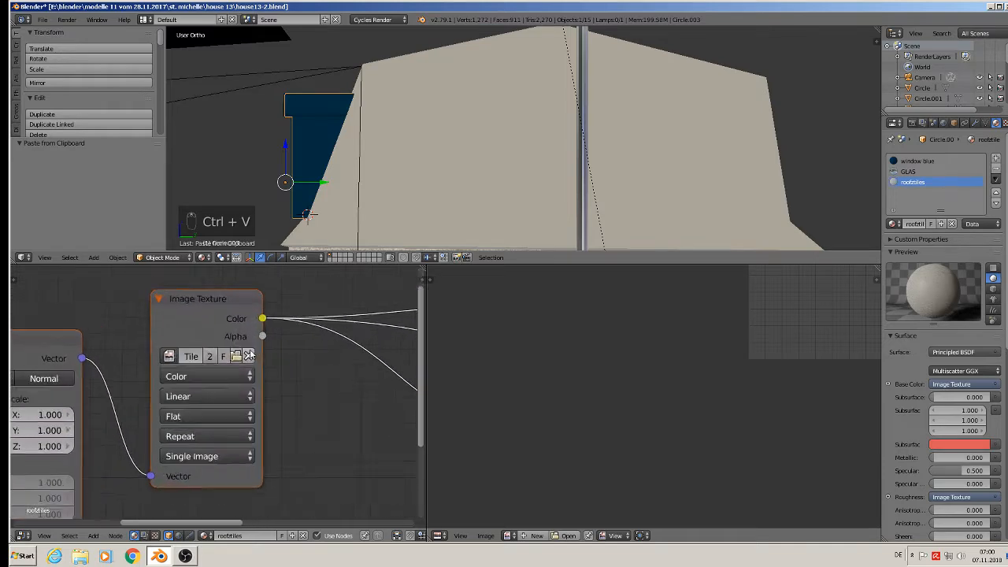
pyautogui.click(235, 356)
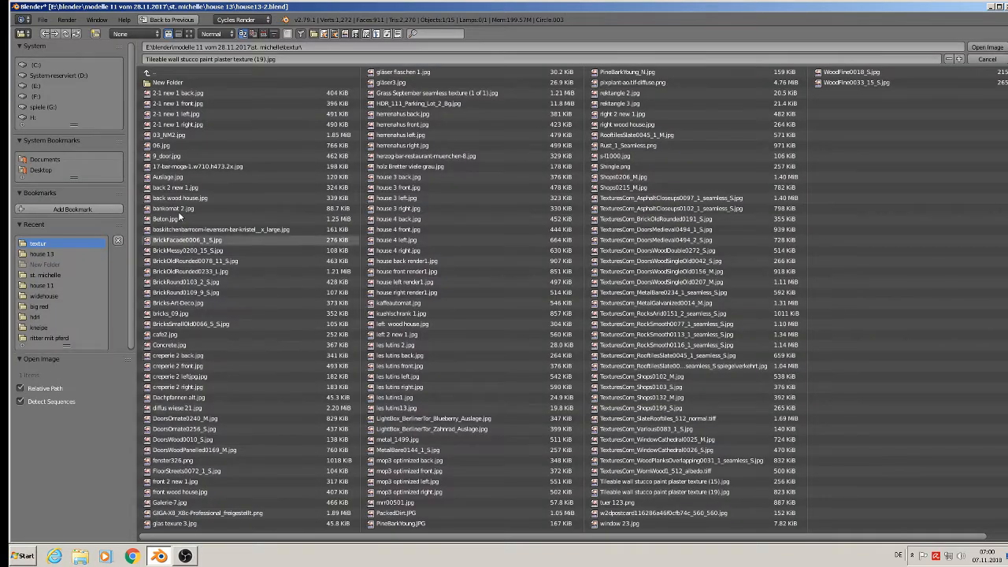
pyautogui.click(190, 34)
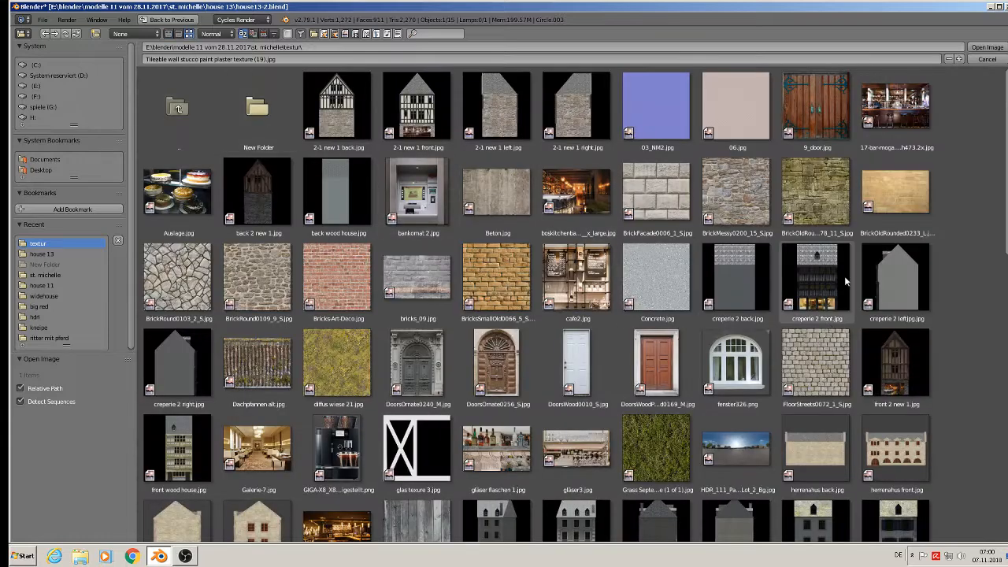
pyautogui.click(986, 59)
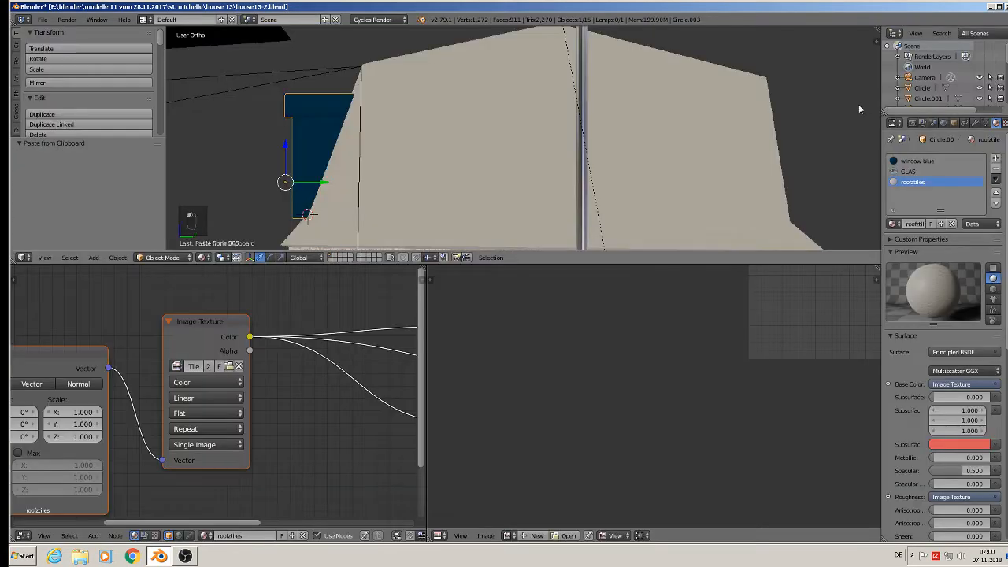
# Switch to Windows Explorer and copy TexturesCom_RooftilesSlate0080_1_seamless_S from the dach schindeln usw folder in Komerzielle Texturen
pyautogui.click(990, 6)
pyautogui.click(992, 6)
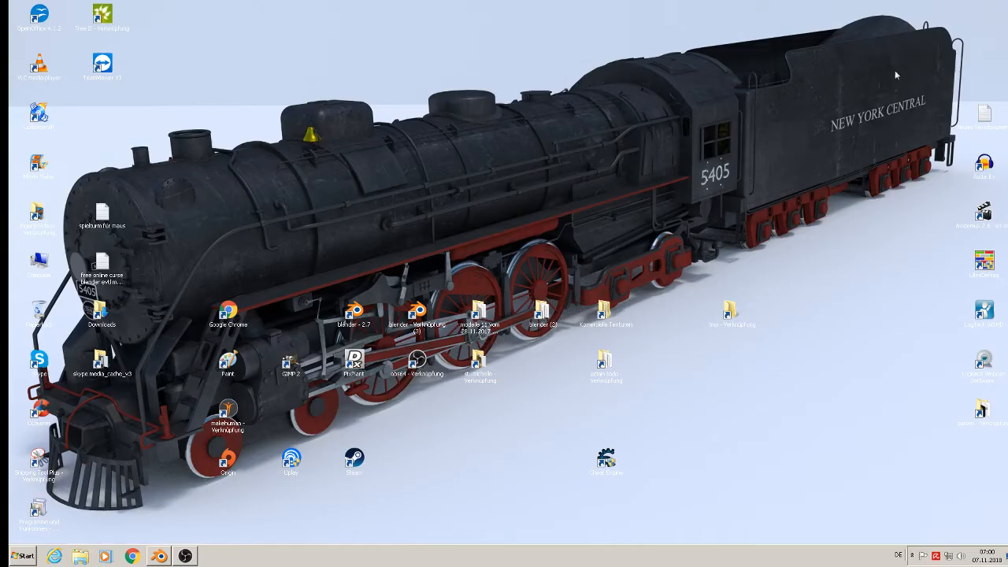
pyautogui.doubleClick(605, 313)
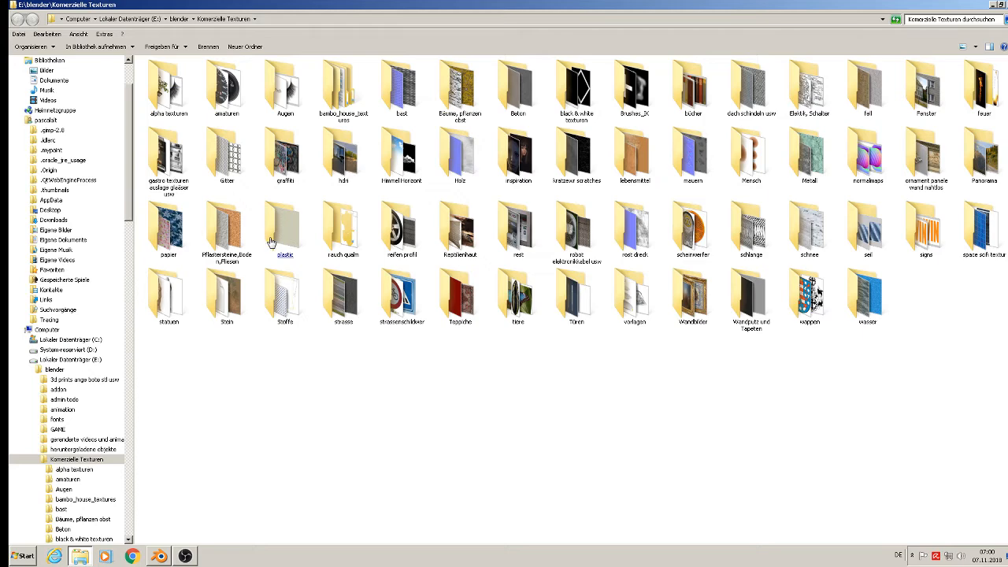
pyautogui.click(311, 249)
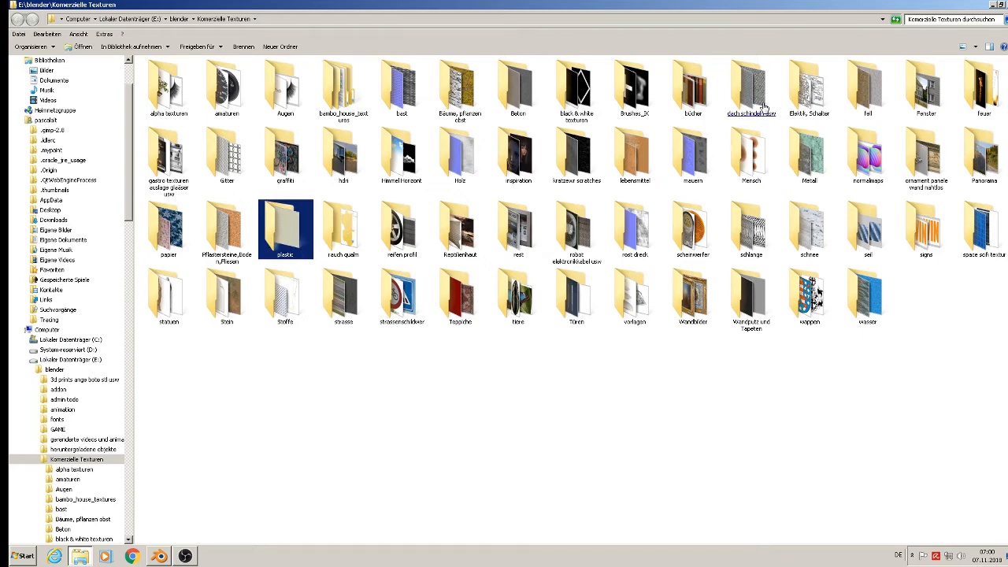
pyautogui.doubleClick(762, 109)
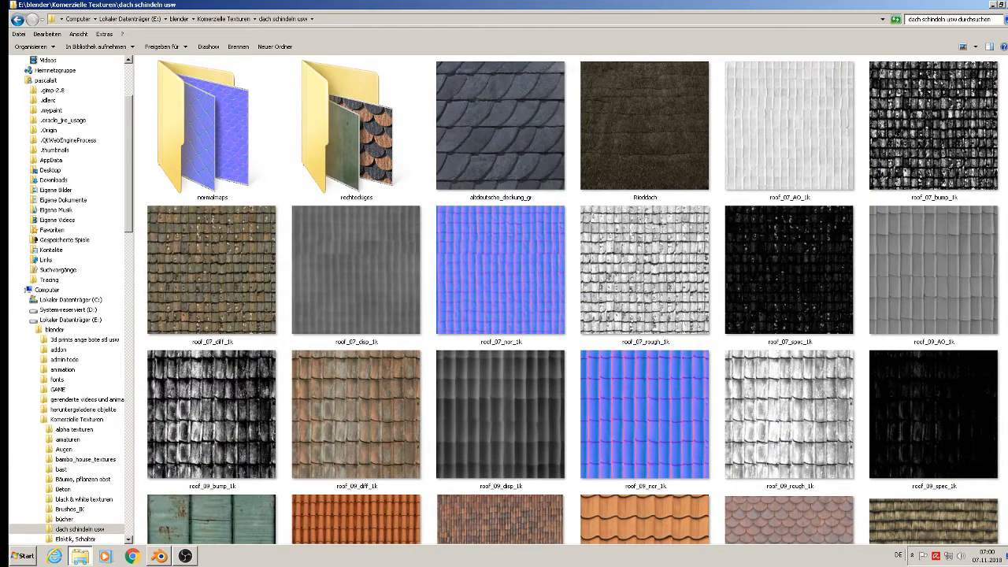
pyautogui.scroll(-5, 571, 299)
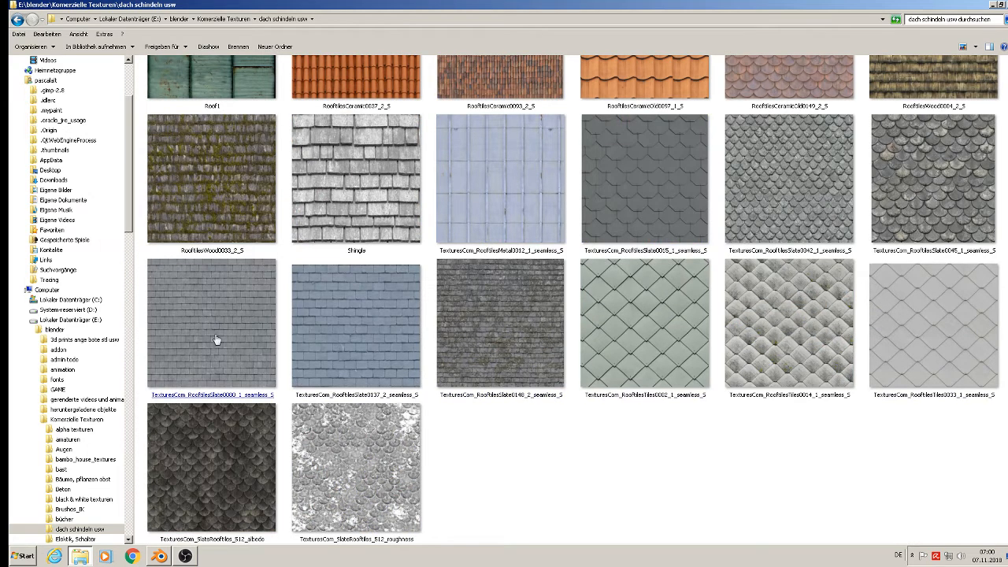
pyautogui.click(241, 347)
pyautogui.rightClick(239, 339)
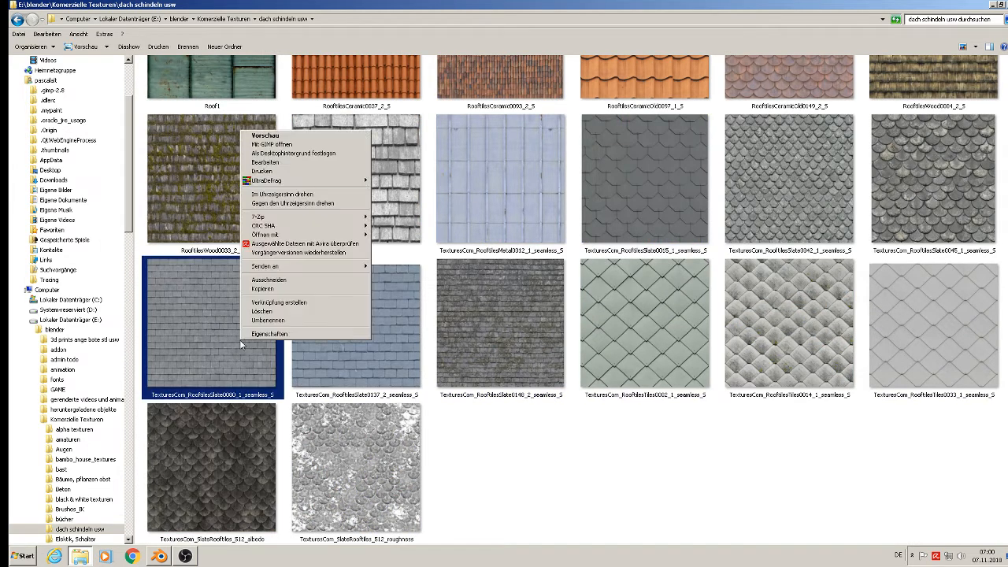
pyautogui.click(303, 288)
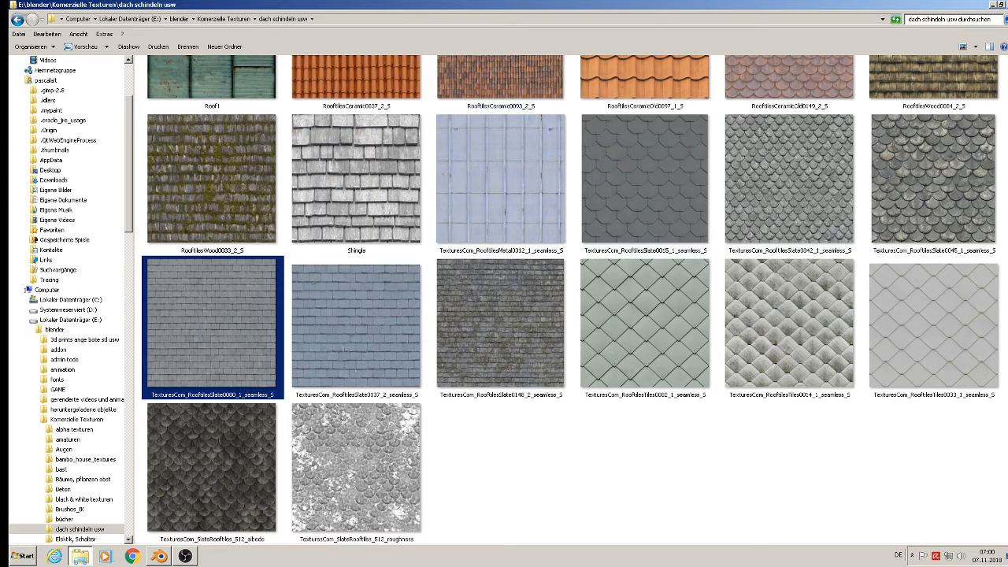
# Paste the copied slate texture into the textur folder of st. michelle and return to Blender
pyautogui.click(1007, 4)
pyautogui.doubleClick(478, 360)
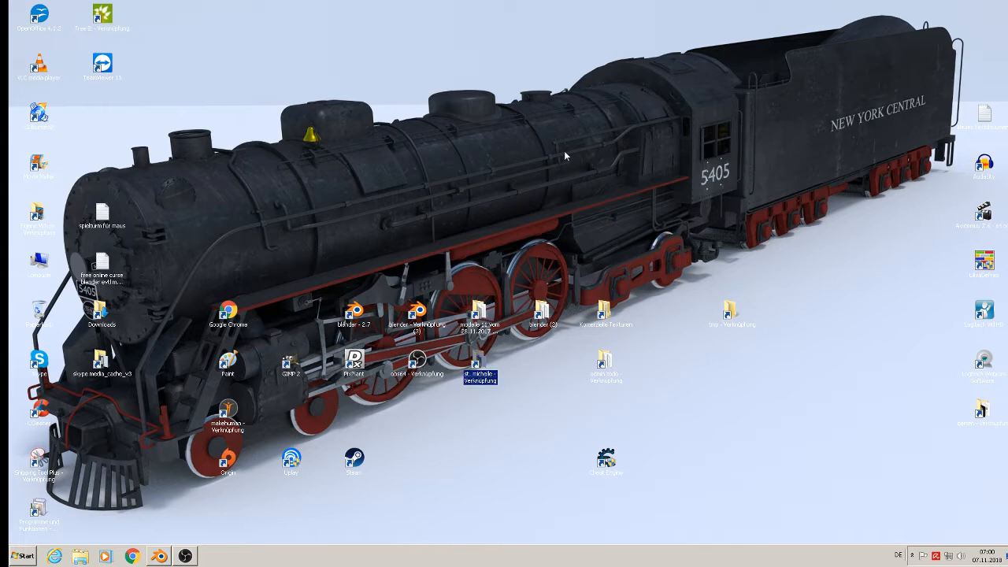
pyautogui.scroll(-5, 629, 249)
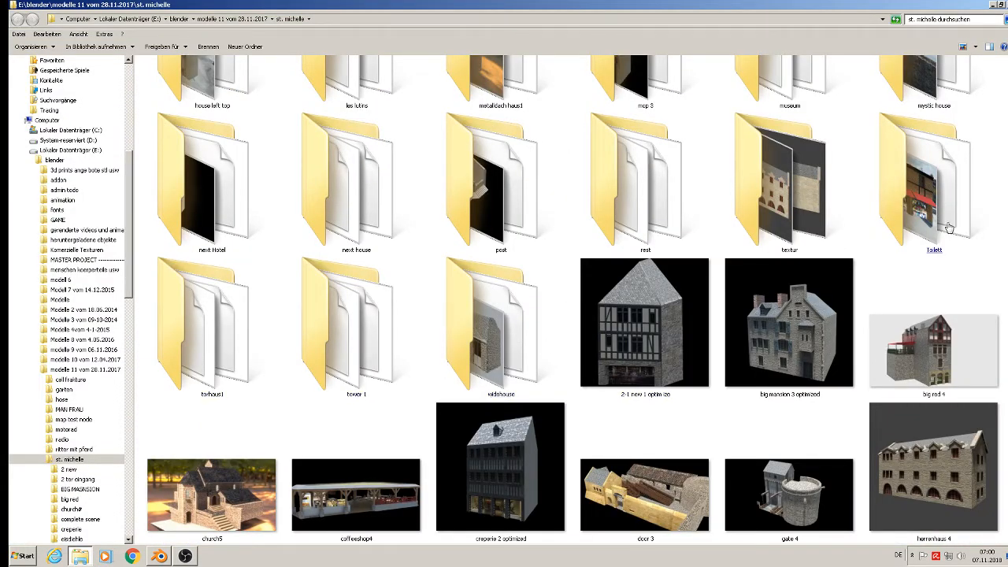
pyautogui.doubleClick(776, 230)
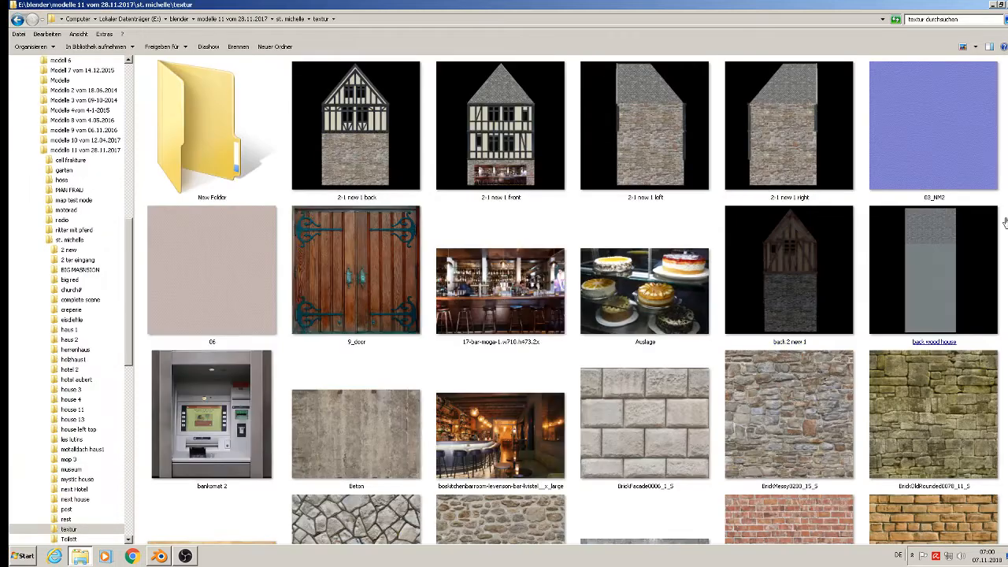
pyautogui.rightClick(1003, 216)
pyautogui.click(980, 275)
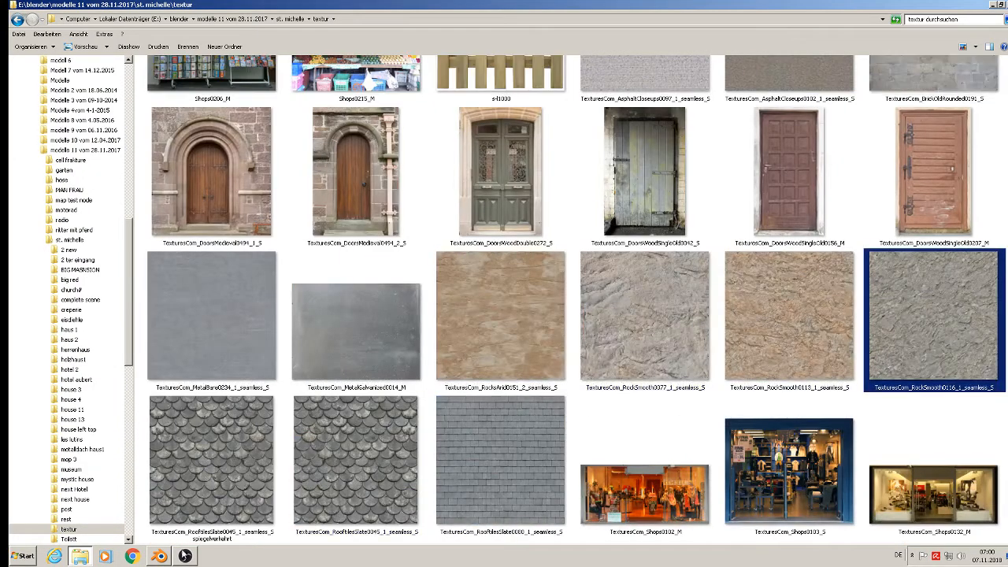
pyautogui.click(1007, 5)
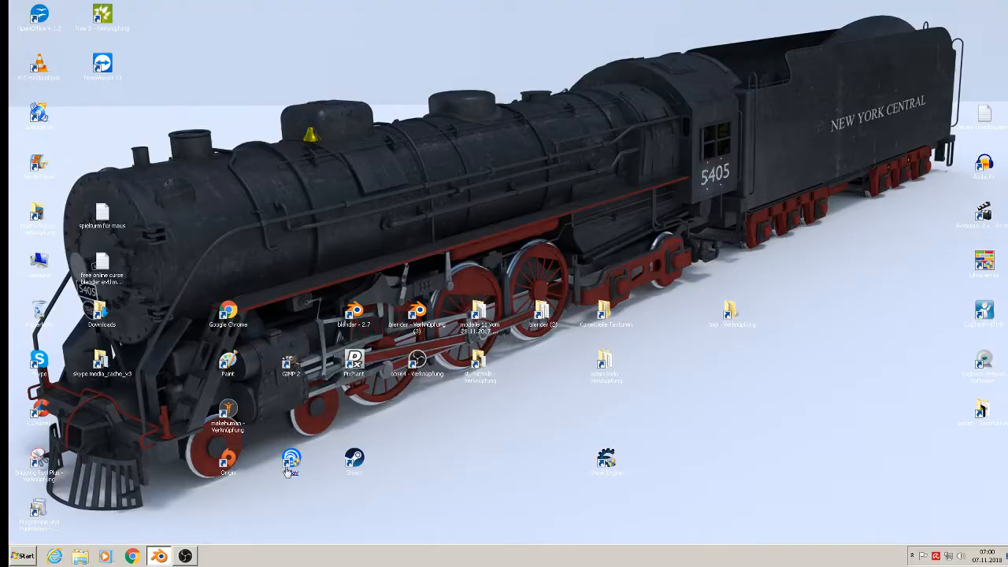
pyautogui.click(159, 557)
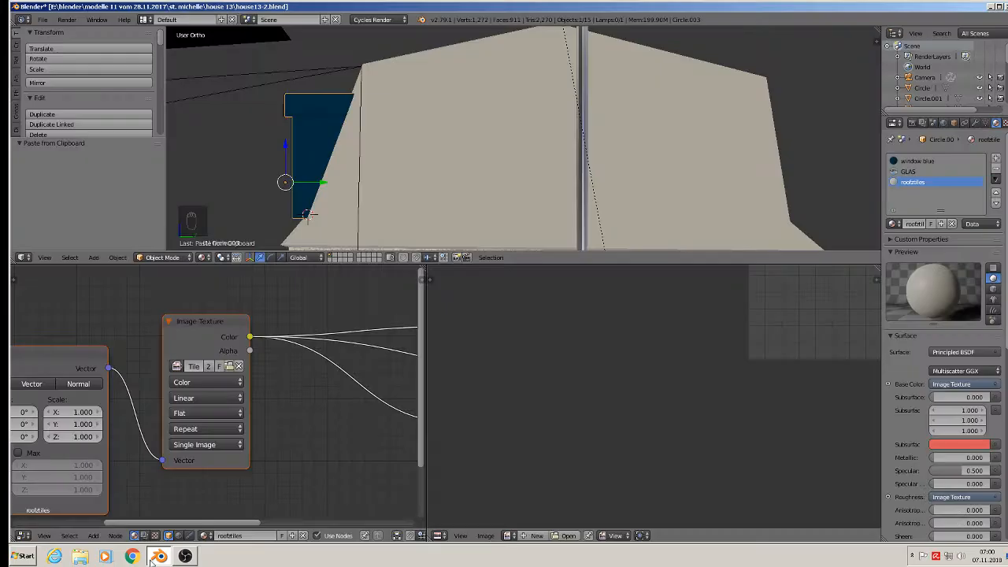
# Load TexturesCom_RooftilesSlate0080_1_seamless_S.jpg into the Image Texture node of the roofztiles material
pyautogui.click(229, 366)
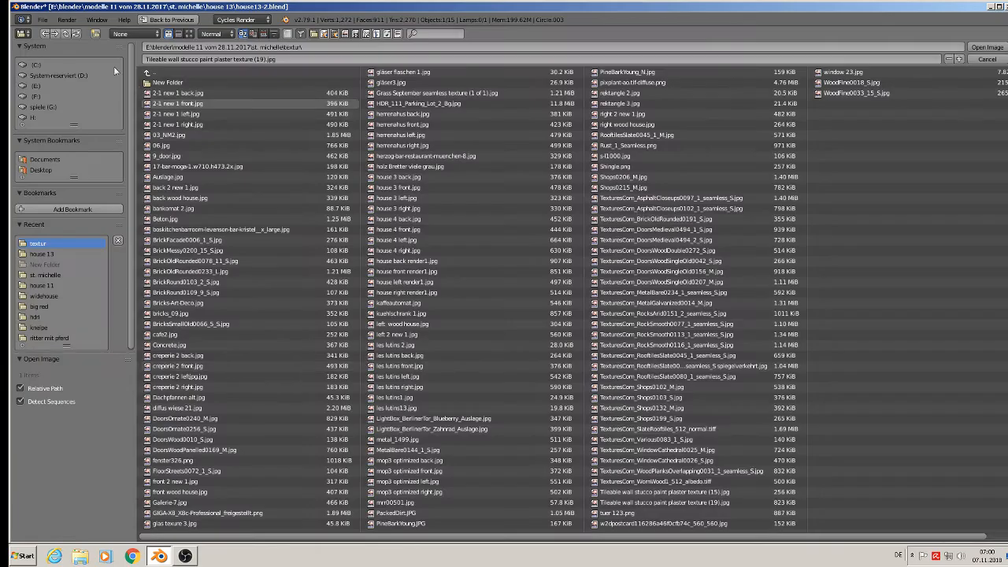
pyautogui.click(188, 33)
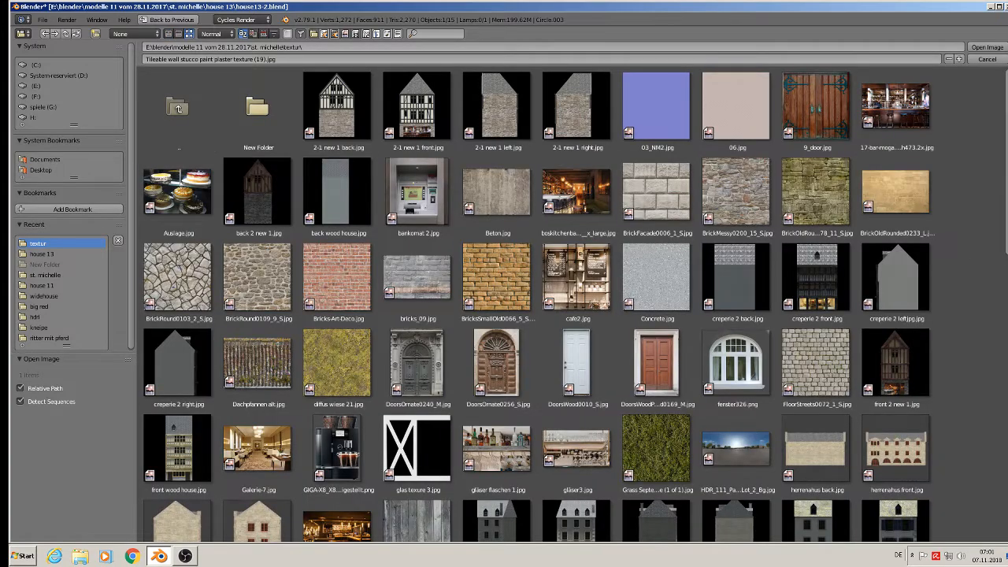
pyautogui.scroll(-8, 996, 356)
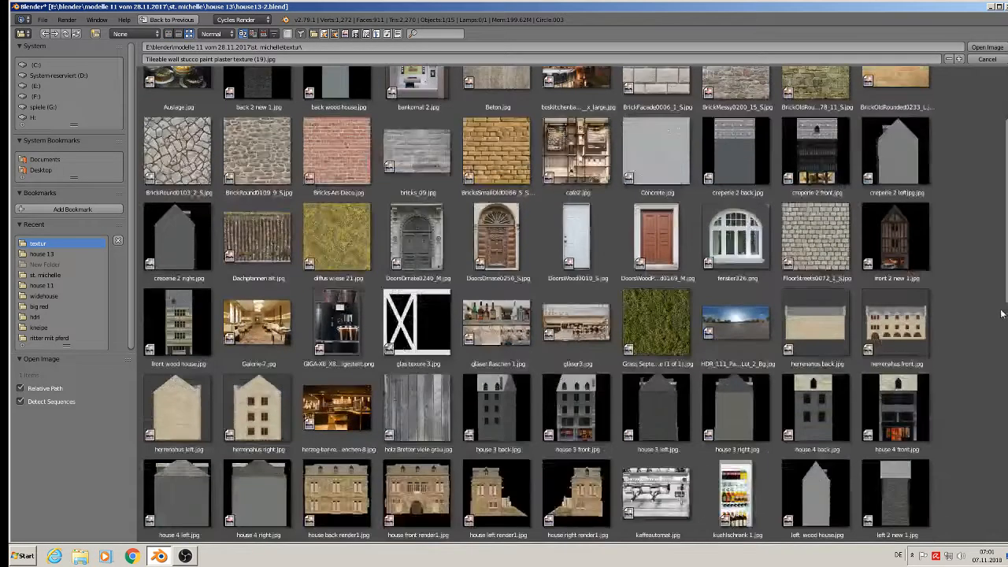
pyautogui.scroll(-4, 996, 357)
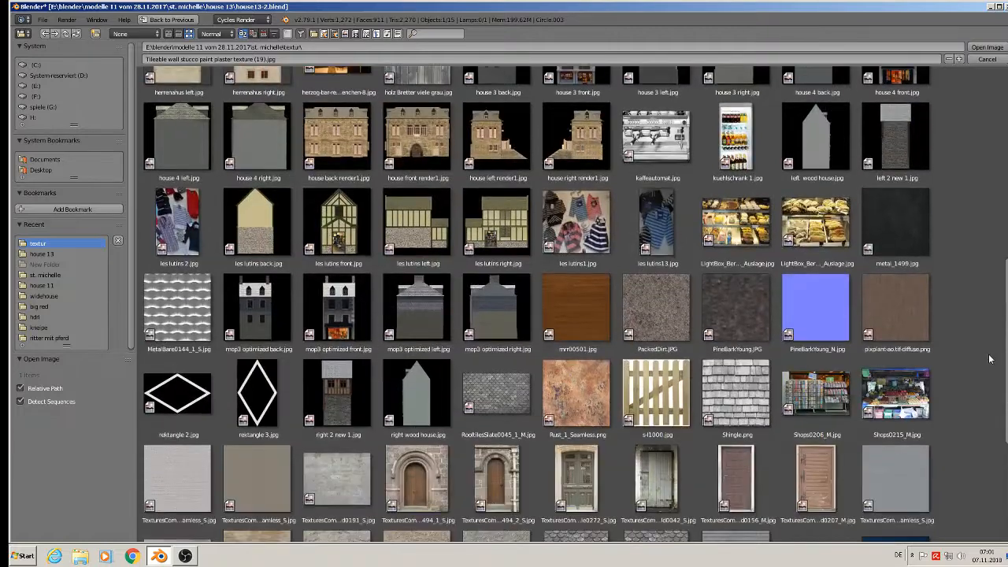
pyautogui.scroll(-2, 989, 359)
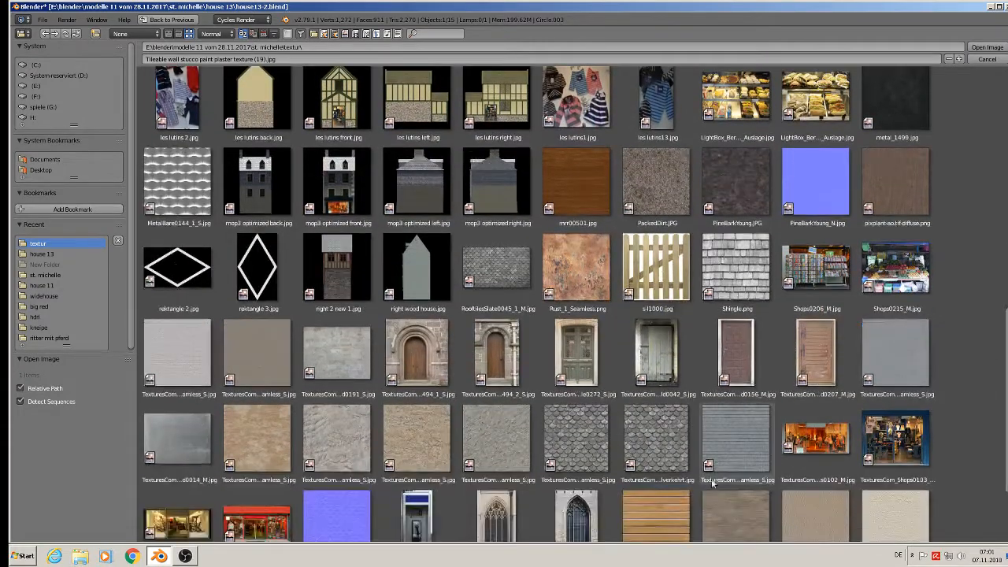
pyautogui.doubleClick(731, 438)
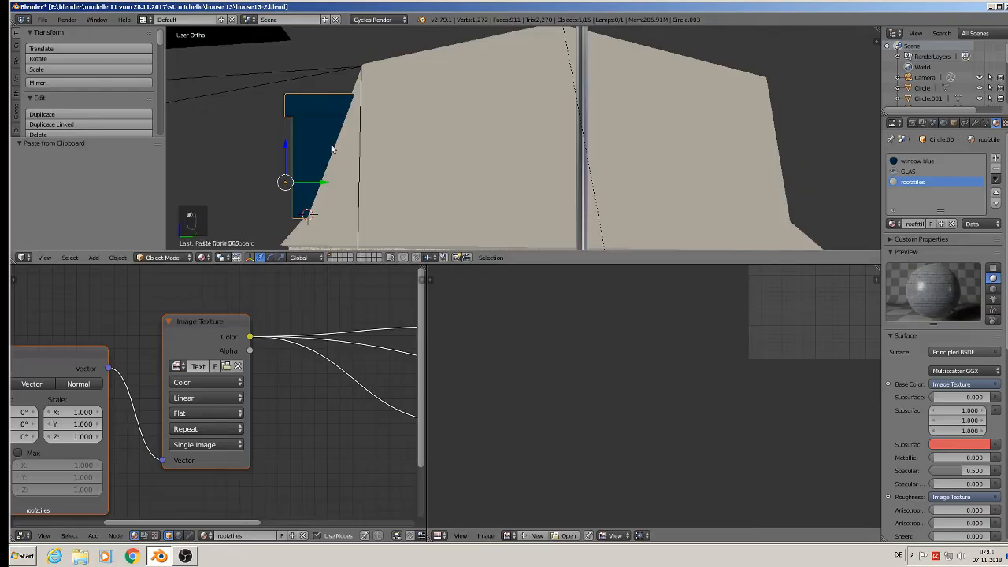
# Assign the roofztiles material to the dormer's selected side faces in Edit Mode and limit selection to visible geometry again
pyautogui.press('Tab')
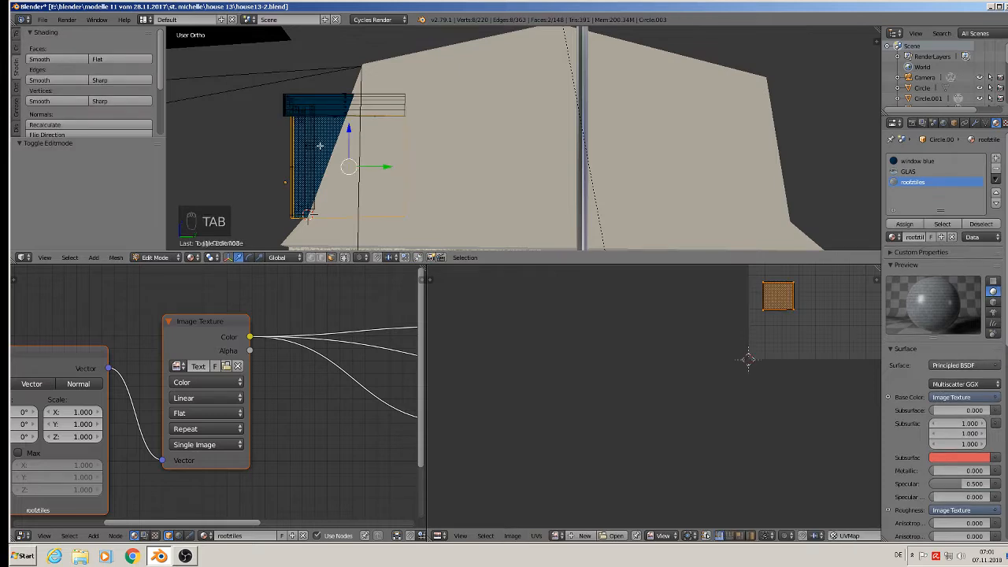
pyautogui.click(904, 224)
pyautogui.scroll(2, 263, 145)
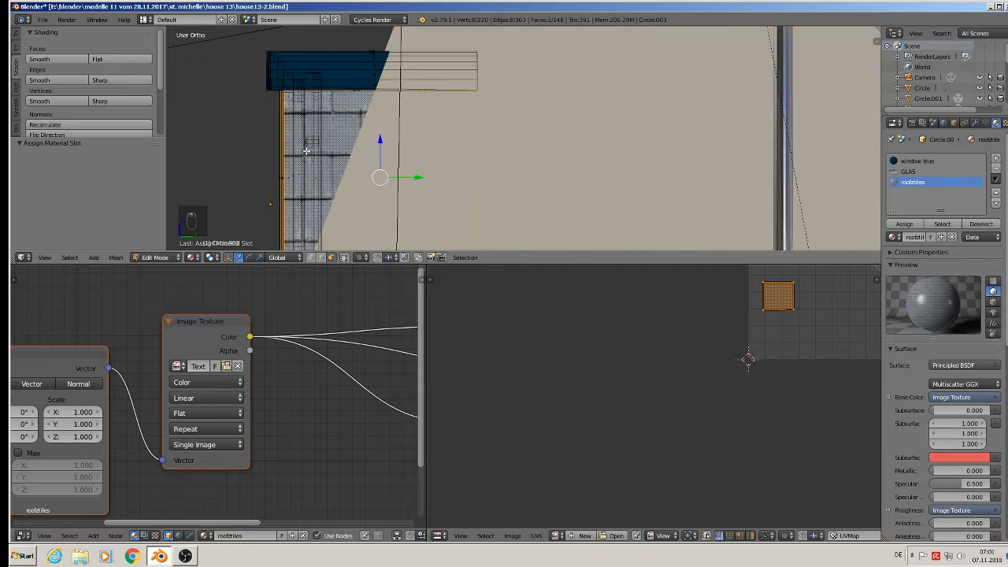
pyautogui.click(345, 258)
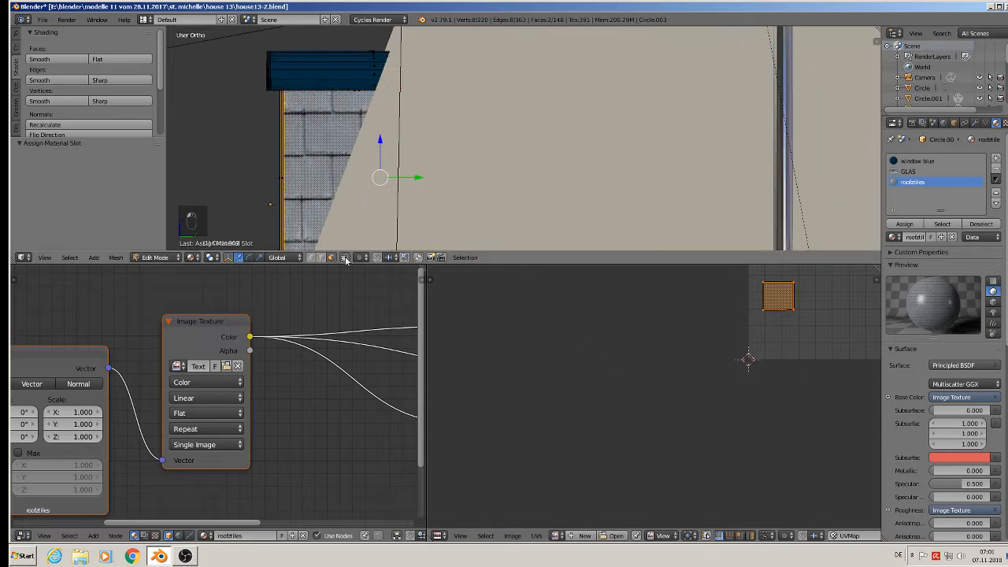
# Scale up the UVs of the dormer's side faces to make the slate tiles smaller, and return to Object Mode
pyautogui.press('s')
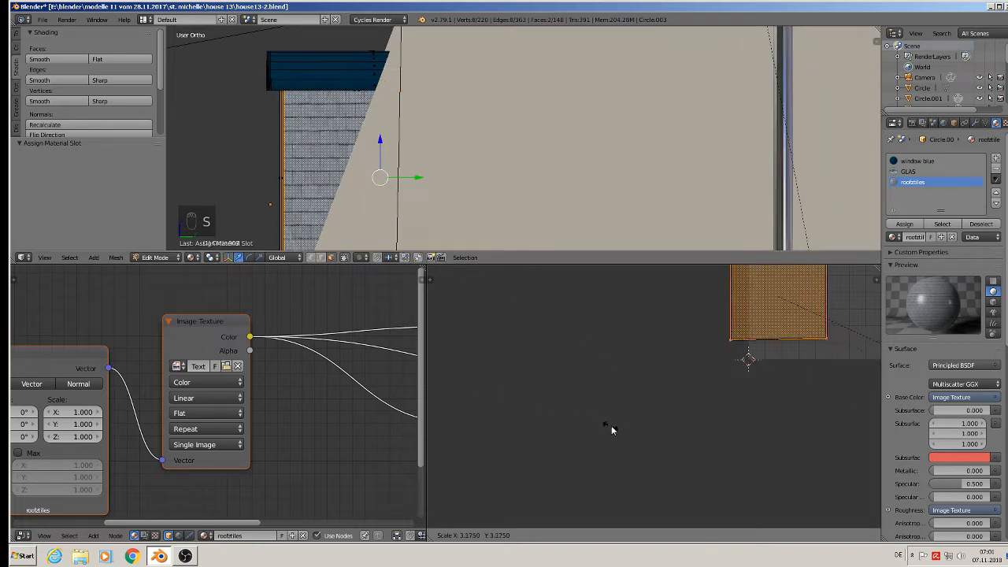
pyautogui.click(553, 415)
pyautogui.scroll(-3, 324, 162)
pyautogui.press('Tab')
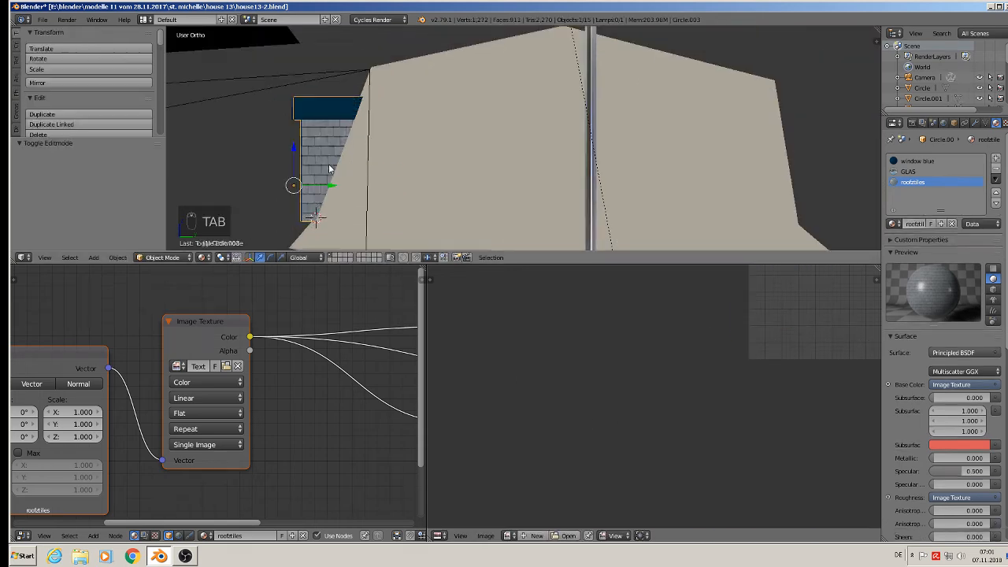
# Enter Edit Mode on the dormers, make hidden geometry selectable, and select the face loop of the curved dormer roof
pyautogui.moveTo(328, 164); pyautogui.dragTo(492, 140, button='middle')
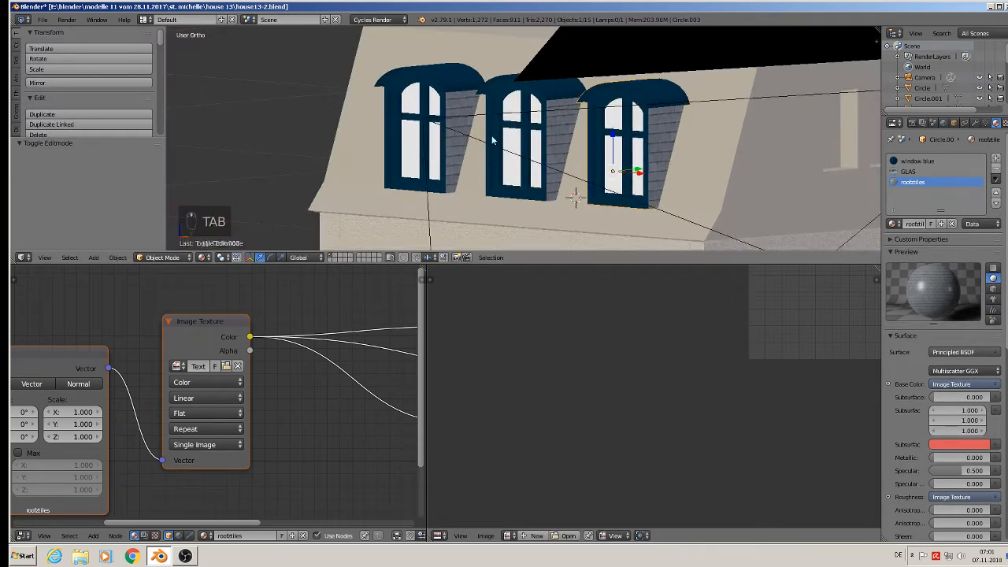
pyautogui.scroll(1, 475, 107)
pyautogui.moveTo(475, 107); pyautogui.dragTo(476, 146, button='middle')
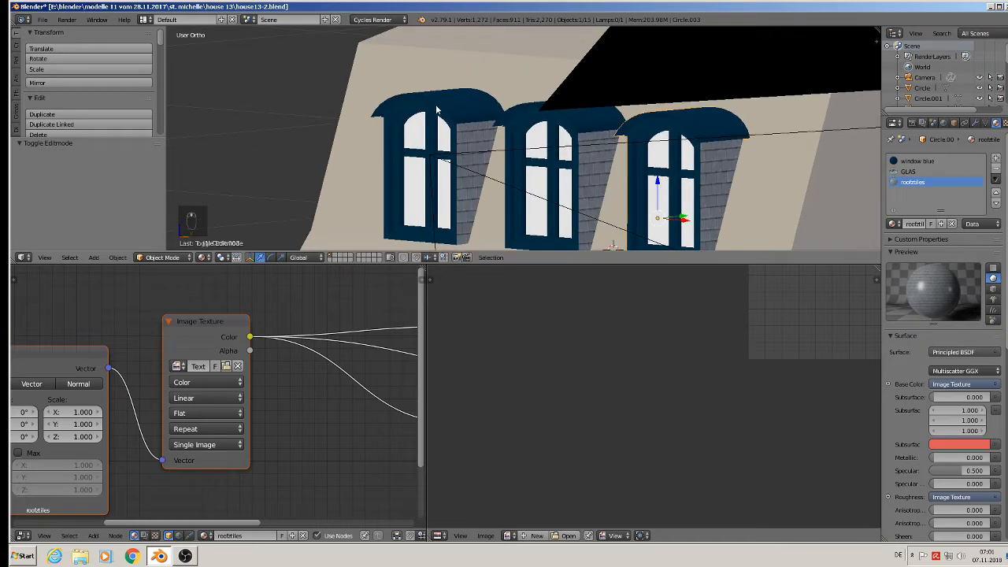
pyautogui.moveTo(437, 109); pyautogui.dragTo(499, 186, button='middle')
pyautogui.press('Tab')
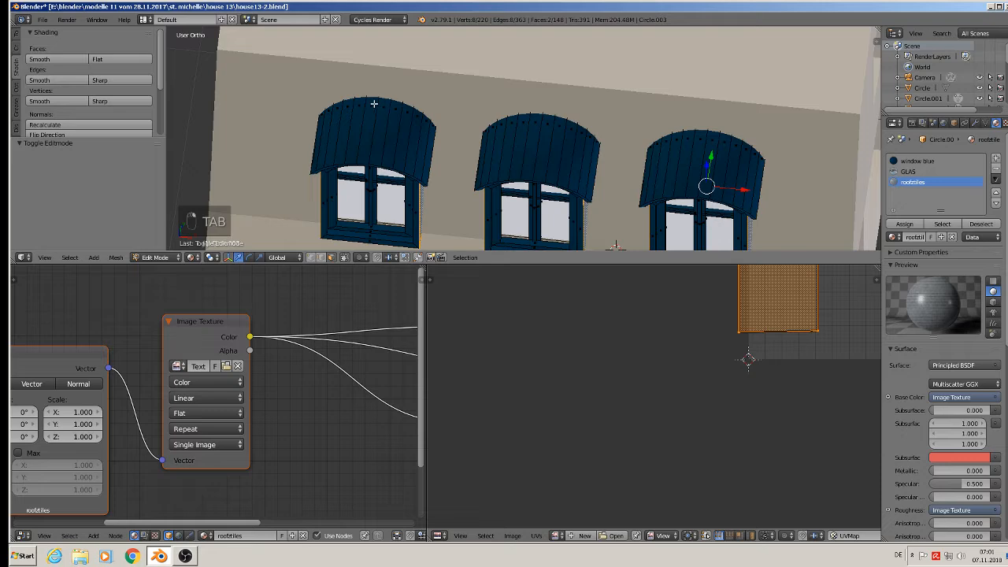
pyautogui.moveTo(378, 115); pyautogui.dragTo(390, 155, button='middle')
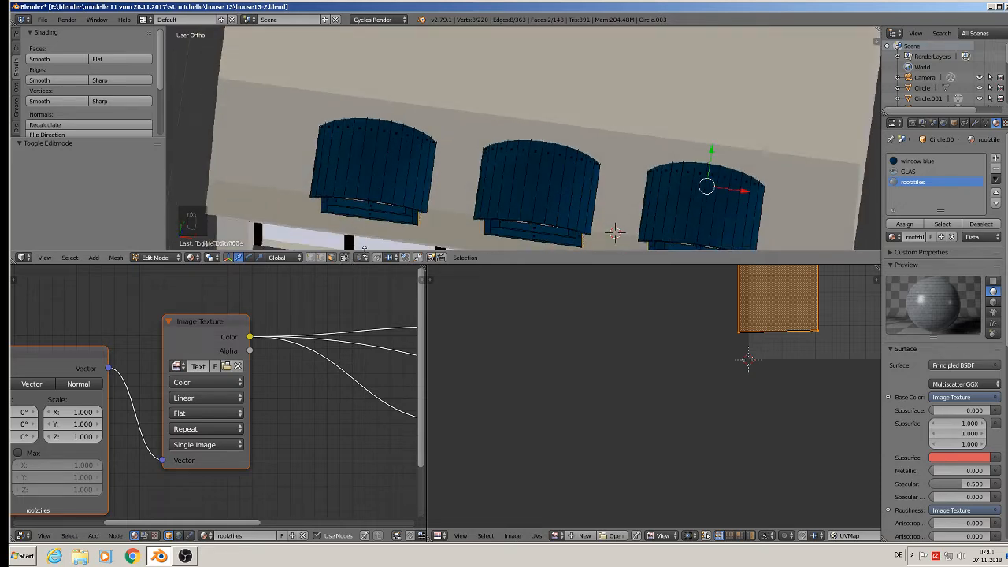
pyautogui.moveTo(363, 249); pyautogui.dragTo(390, 135, button='middle')
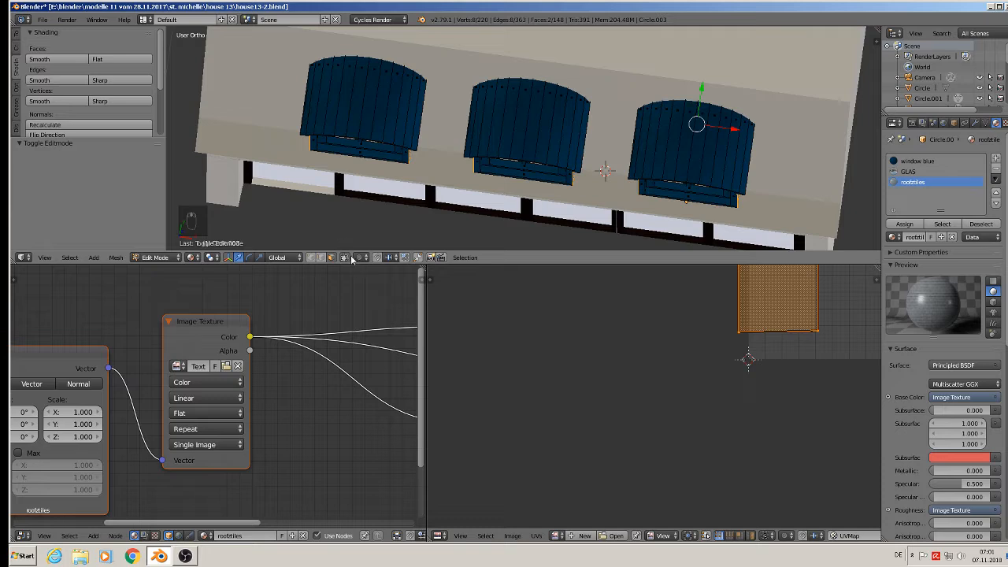
pyautogui.click(345, 257)
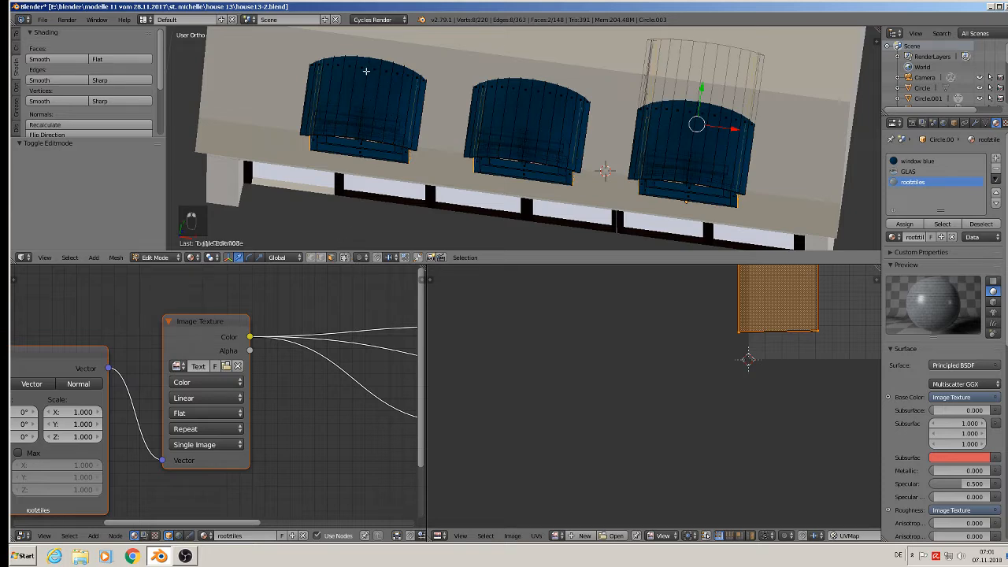
pyautogui.moveTo(400, 113); pyautogui.dragTo(519, 108, button='middle')
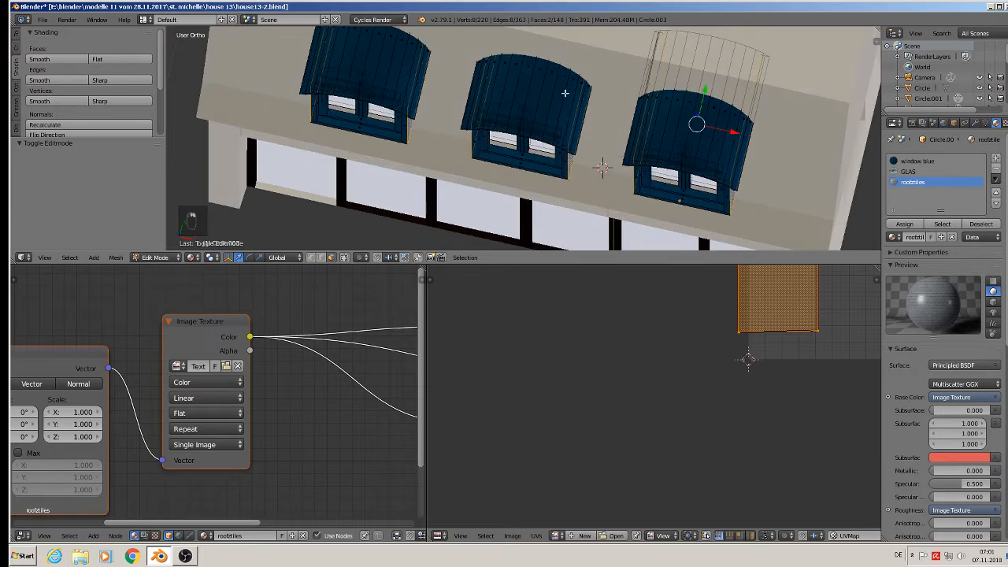
pyautogui.keyDown('alt'); pyautogui.rightClick(676, 89); pyautogui.keyUp('alt')
# Project the curved dormer roof's UVs from the top view and assign the roofztiles material to those faces
pyautogui.moveTo(675, 89); pyautogui.dragTo(679, 131, button='middle')
pyautogui.press('KP_7')
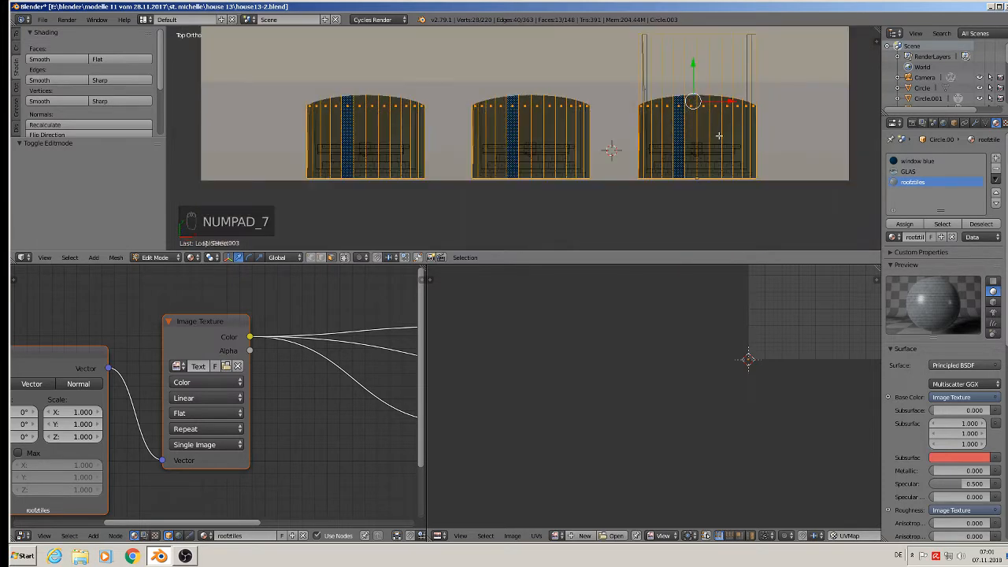
pyautogui.press('u')
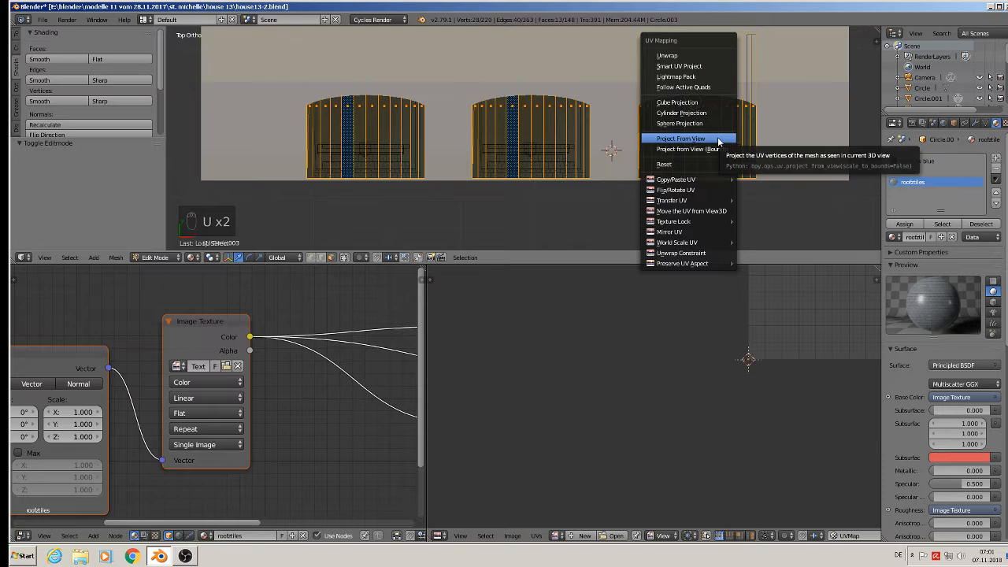
pyautogui.click(717, 139)
pyautogui.moveTo(717, 139)
pyautogui.mouseDown(button='middle')
pyautogui.moveTo(698, 140)
pyautogui.moveTo(711, 96)
pyautogui.moveTo(717, 144)
pyautogui.mouseUp(button='middle')
pyautogui.click(912, 227)
# Scale up the curved roof faces' UVs by about 3.336 and return to Object Mode
pyautogui.moveTo(827, 206); pyautogui.dragTo(802, 156, button='middle')
pyautogui.press('s')
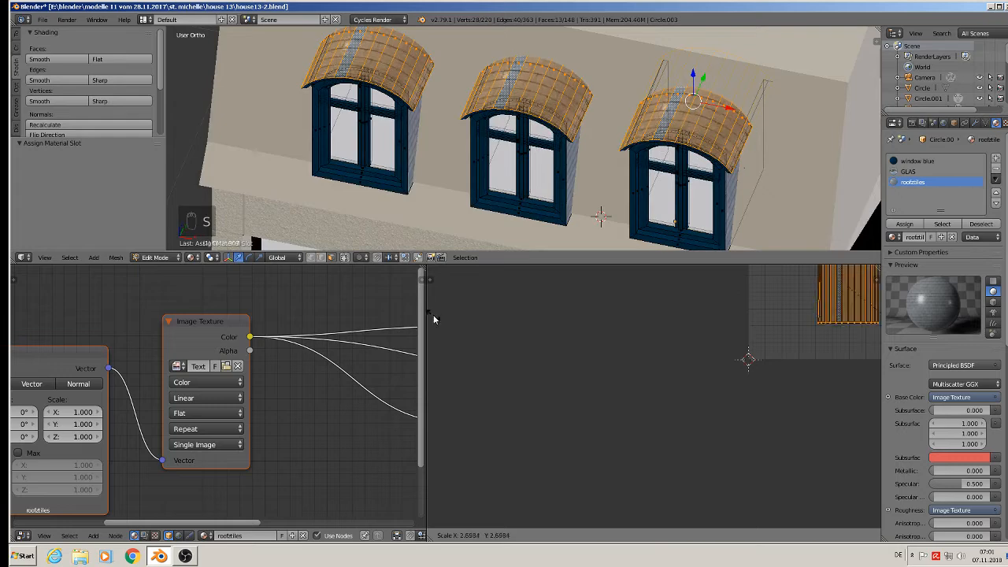
pyautogui.click(440, 319)
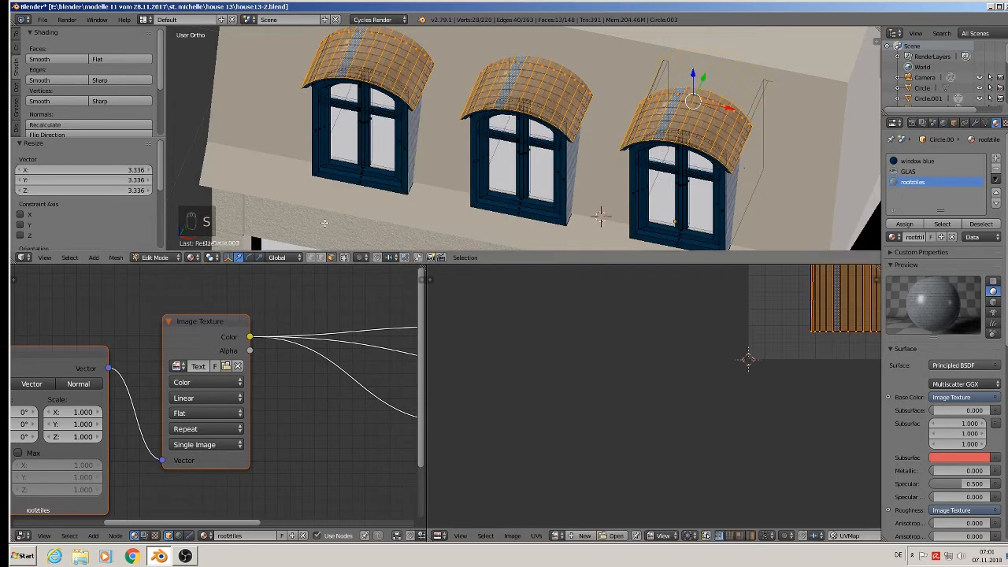
pyautogui.press('Tab')
pyautogui.moveTo(451, 151); pyautogui.dragTo(449, 99, button='middle')
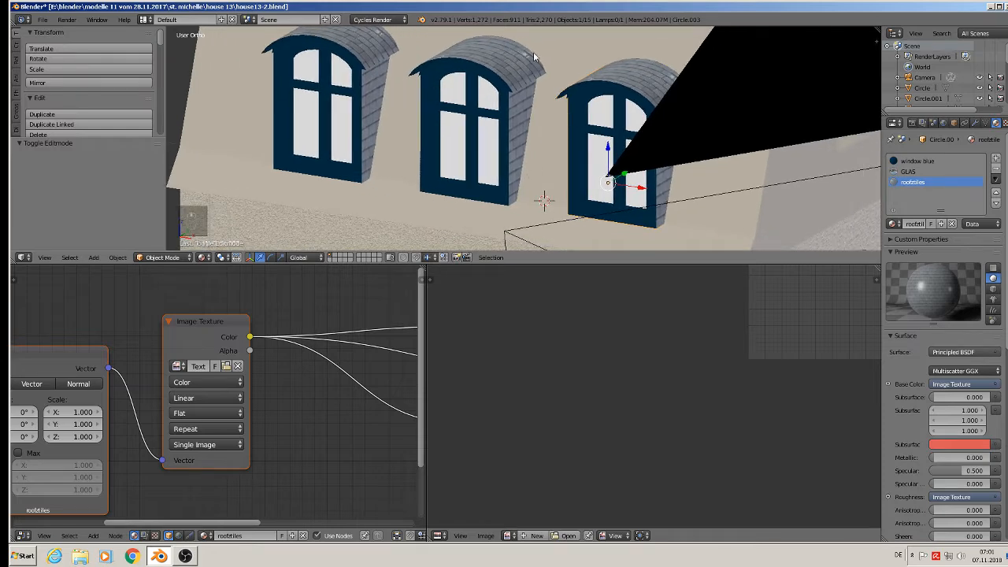
# Disconnect the image from the roofztiles Principled BSDF's Roughness input, set Roughness to 0.620, and save the file
pyautogui.scroll(-2, 957, 410)
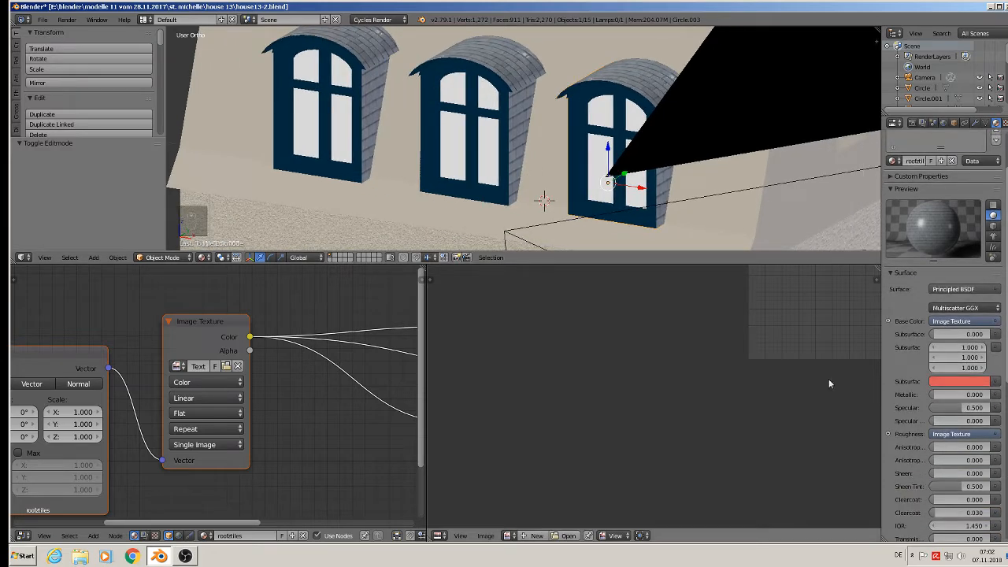
pyautogui.scroll(-1, 367, 375)
pyautogui.moveTo(360, 383); pyautogui.dragTo(180, 378, button='middle')
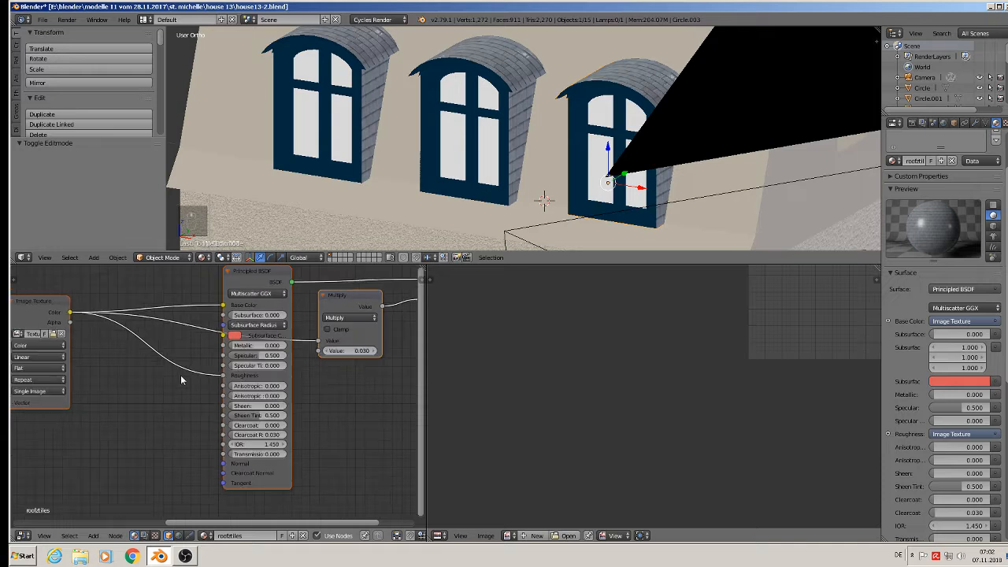
pyautogui.moveTo(223, 376); pyautogui.dragTo(126, 370)
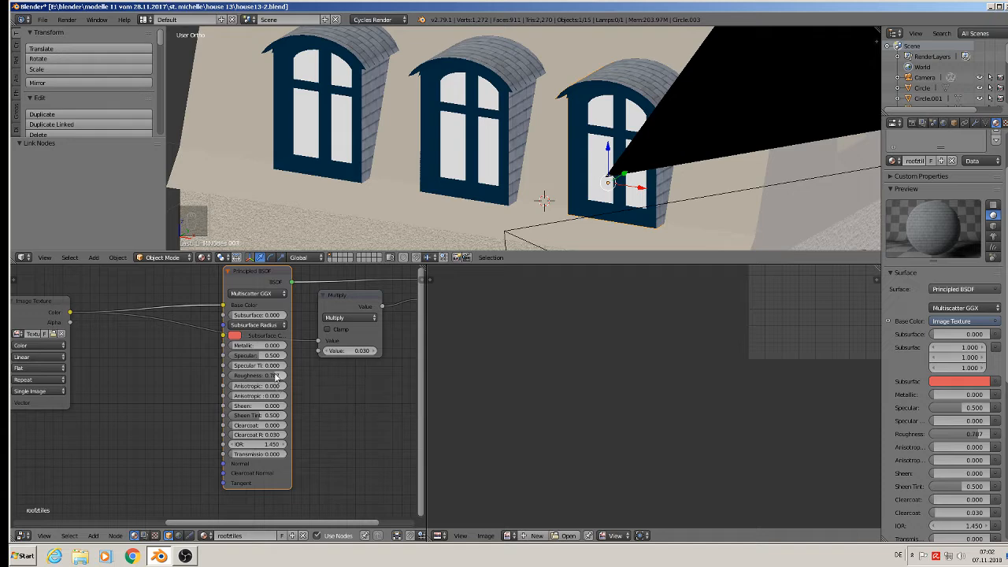
pyautogui.moveTo(275, 377); pyautogui.dragTo(332, 375)
pyautogui.moveTo(358, 315); pyautogui.dragTo(404, 345, button='middle')
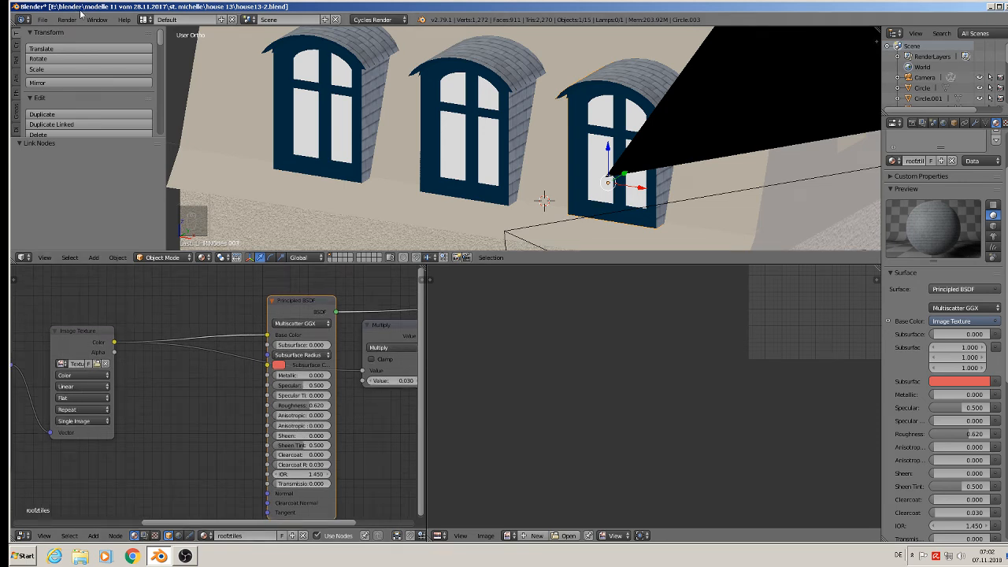
pyautogui.click(43, 19)
pyautogui.click(84, 104)
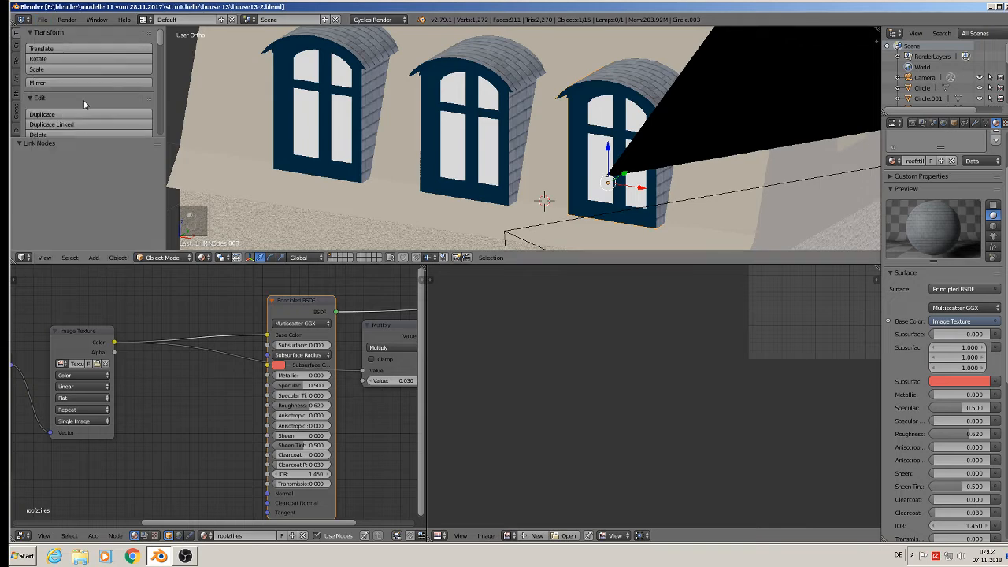
# Select the main house body, enter Edit Mode, and limit selection to visible geometry
pyautogui.scroll(-3, 494, 103)
pyautogui.keyDown('shift'); pyautogui.moveTo(512, 114); pyautogui.dragTo(340, 159, button='middle'); pyautogui.keyUp('shift')
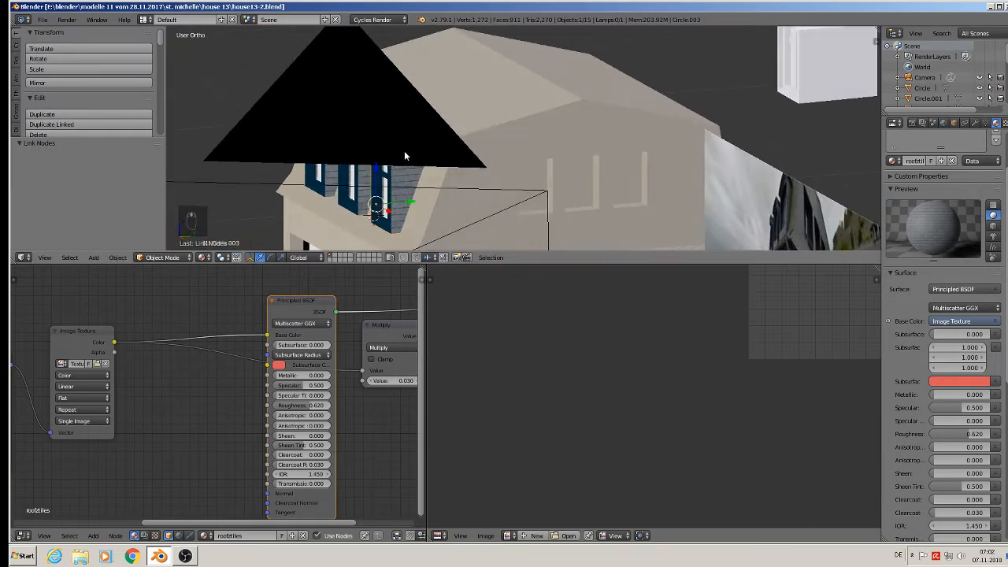
pyautogui.moveTo(404, 156); pyautogui.dragTo(590, 181, button='middle')
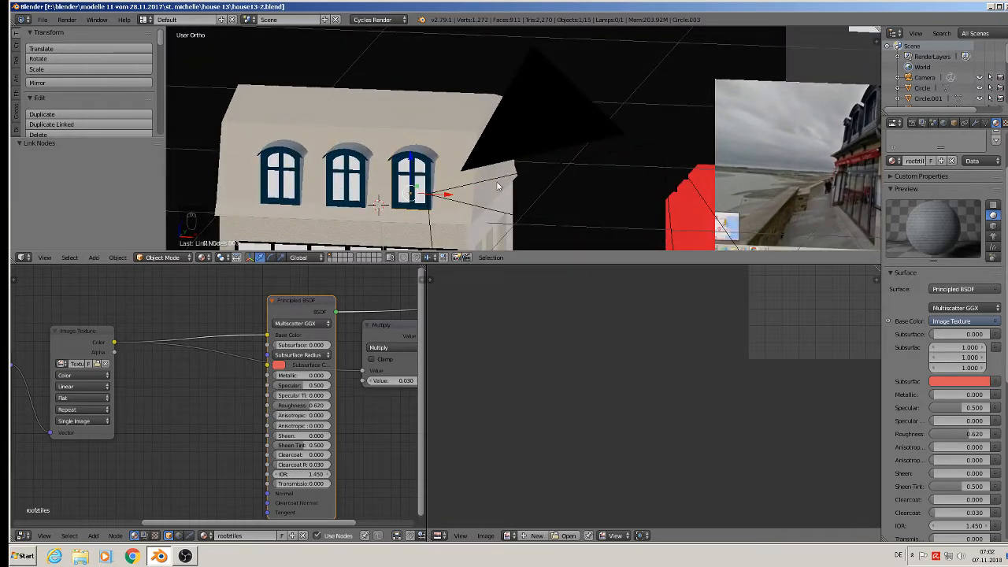
pyautogui.scroll(2, 474, 183)
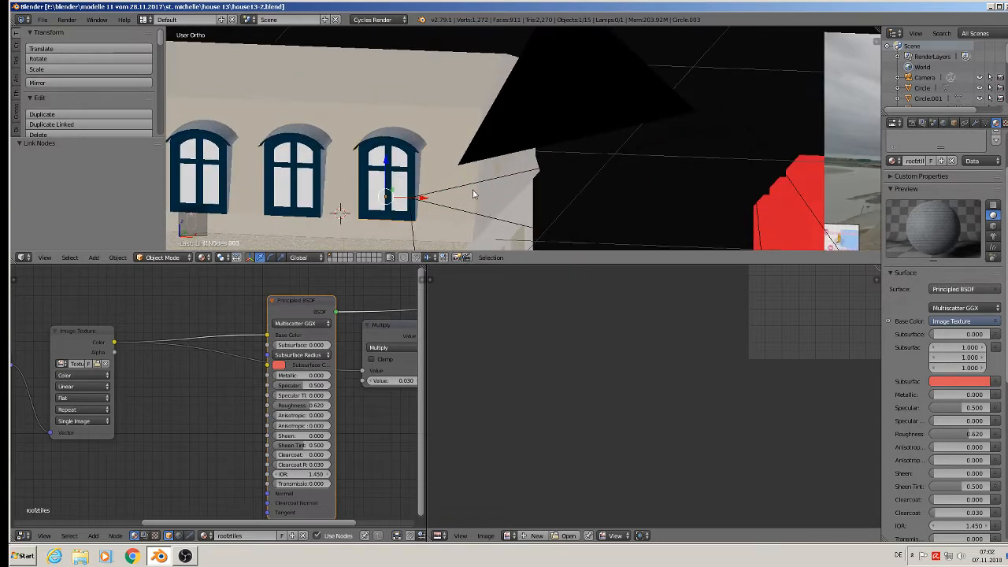
pyautogui.scroll(-4, 473, 191)
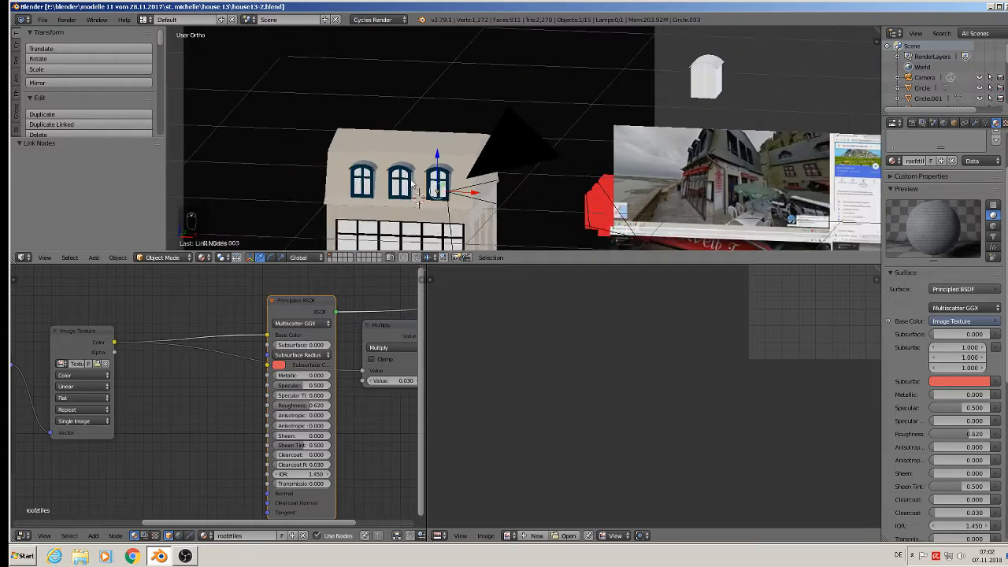
pyautogui.moveTo(418, 161); pyautogui.dragTo(429, 153, button='middle')
pyautogui.scroll(4, 421, 157)
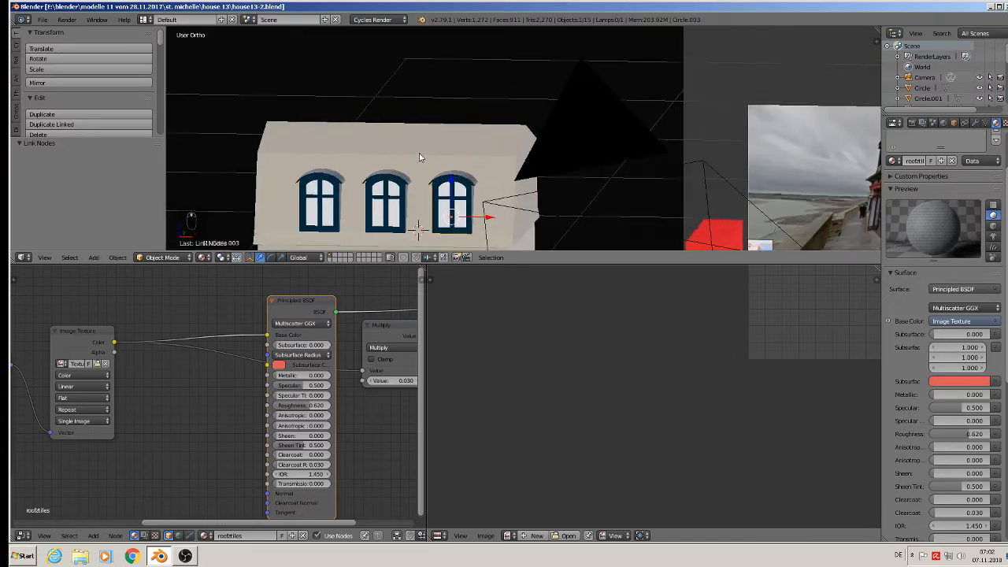
pyautogui.rightClick(423, 150)
pyautogui.scroll(2, 458, 133)
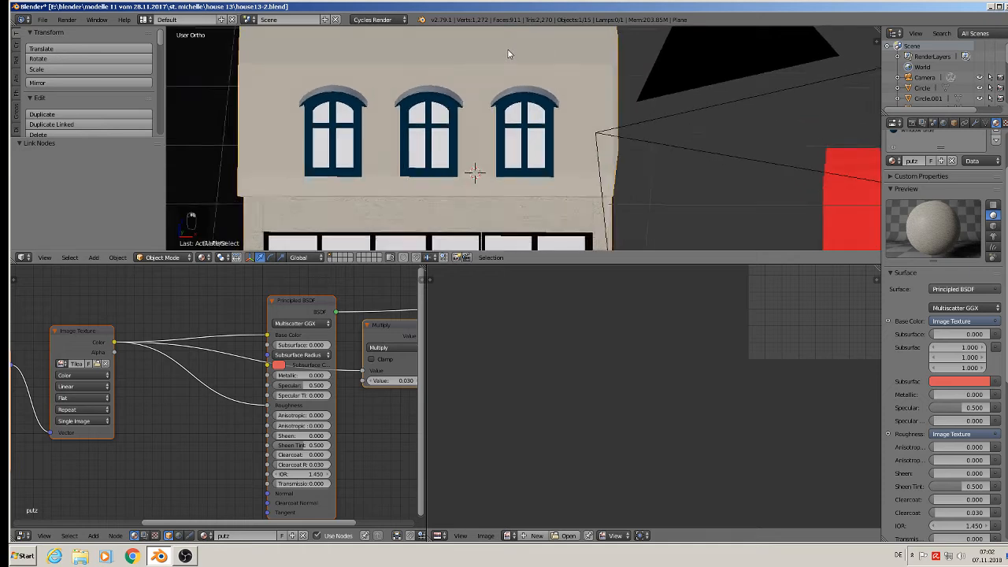
pyautogui.press('Tab')
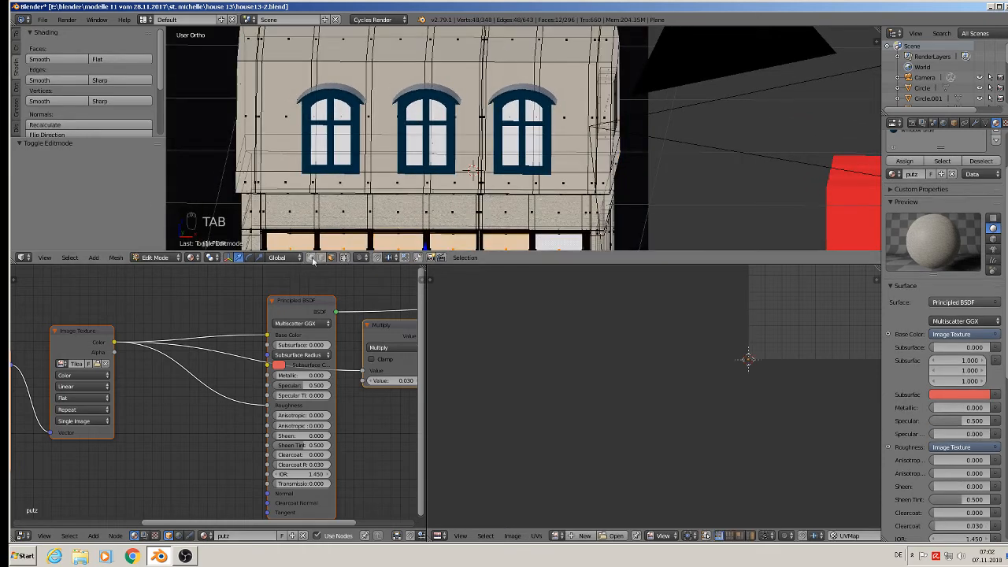
pyautogui.click(341, 259)
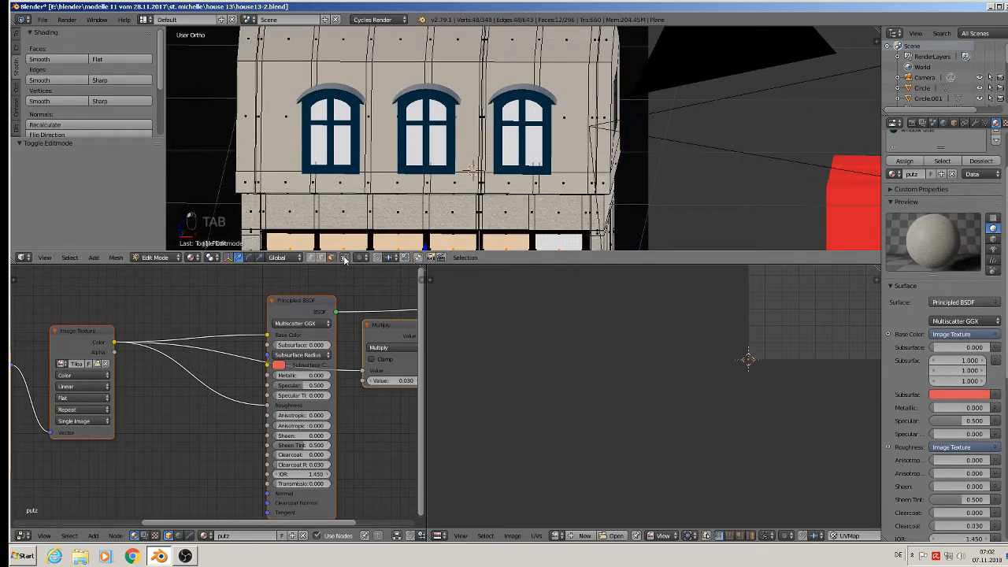
# Select all front faces of the steep roof slope around the dormers, including the narrow row beneath the windows
pyautogui.rightClick(250, 88)
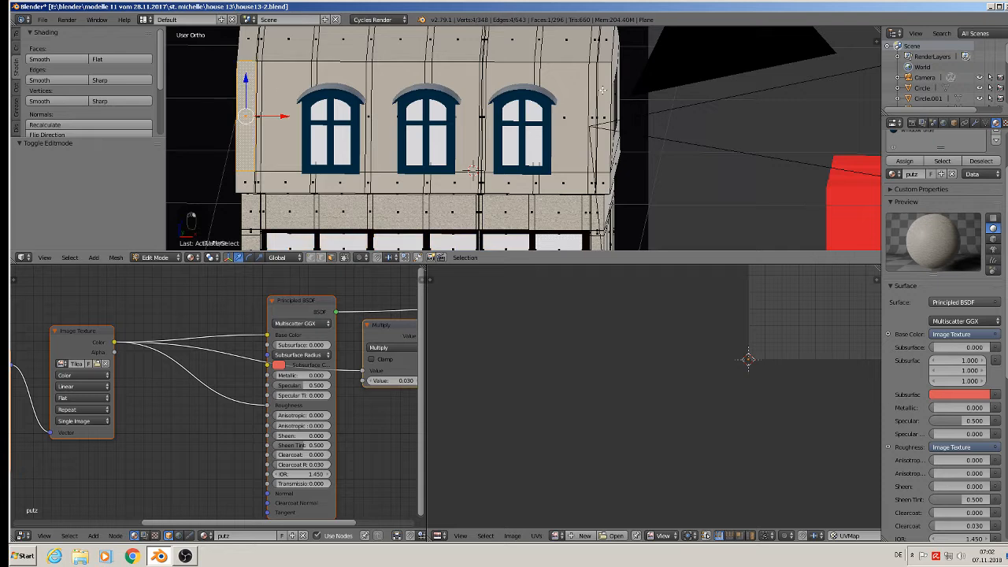
pyautogui.keyDown('ctrl'); pyautogui.rightClick(603, 90); pyautogui.keyUp('ctrl')
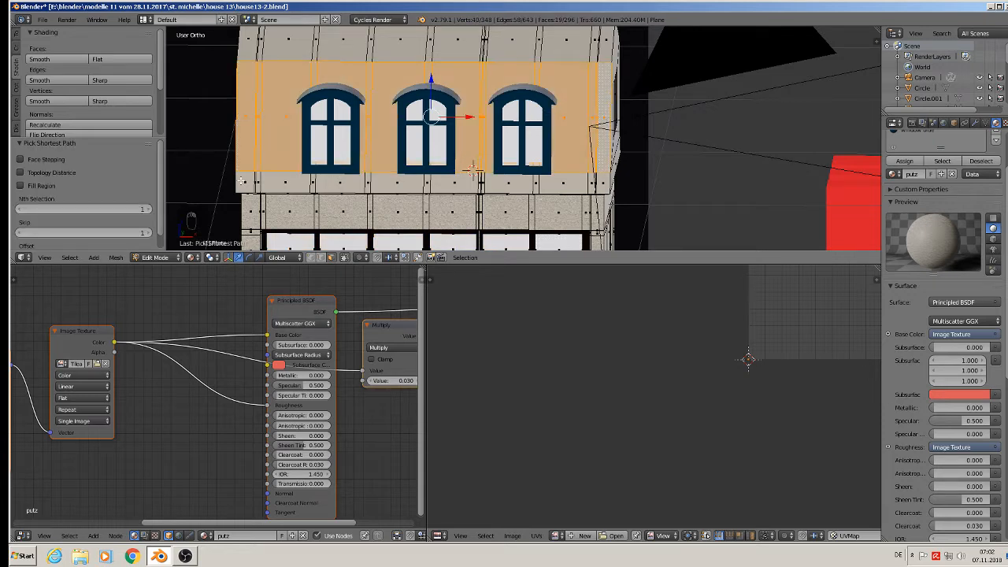
pyautogui.keyDown('ctrl'); pyautogui.rightClick(314, 189); pyautogui.keyUp('ctrl')
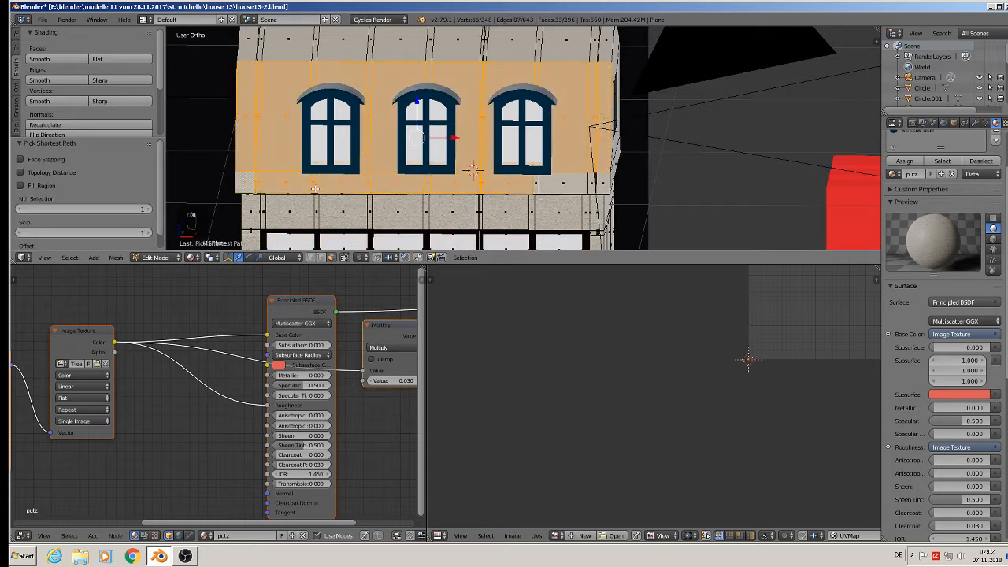
pyautogui.keyDown('shift'); pyautogui.rightClick(541, 183); pyautogui.keyUp('shift')
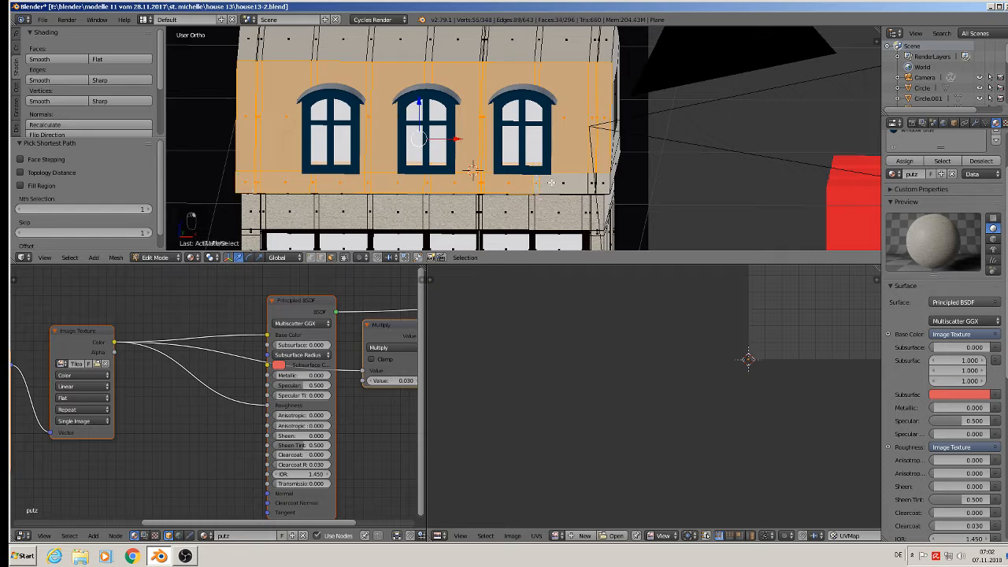
pyautogui.keyDown('shift'); pyautogui.rightClick(592, 182); pyautogui.keyUp('shift')
pyautogui.keyDown('shift'); pyautogui.rightClick(602, 182); pyautogui.keyUp('shift')
# Project the UVs of the selected front roof faces from a frontal view
pyautogui.moveTo(602, 183); pyautogui.dragTo(595, 165, button='middle')
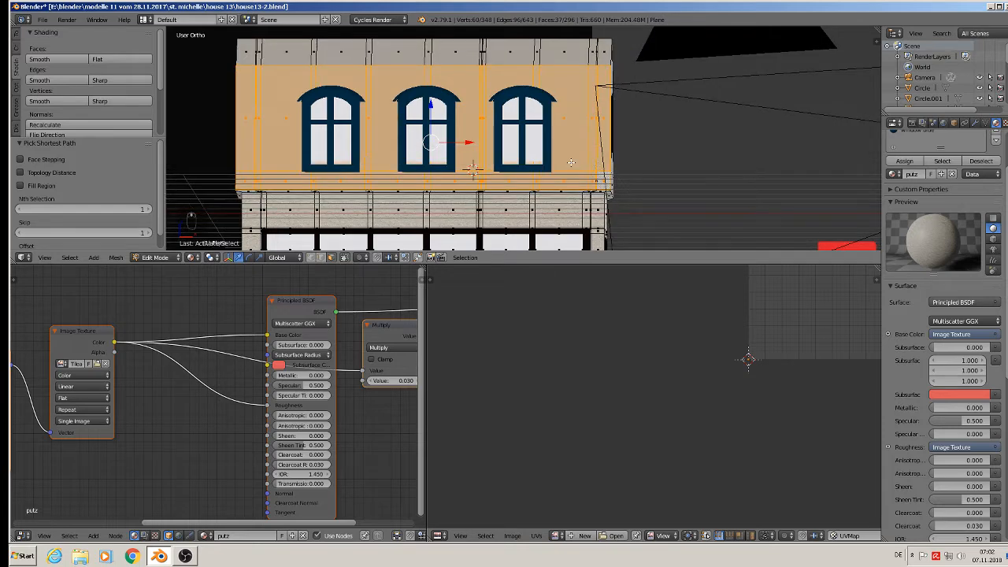
pyautogui.press('u')
pyautogui.click(540, 164)
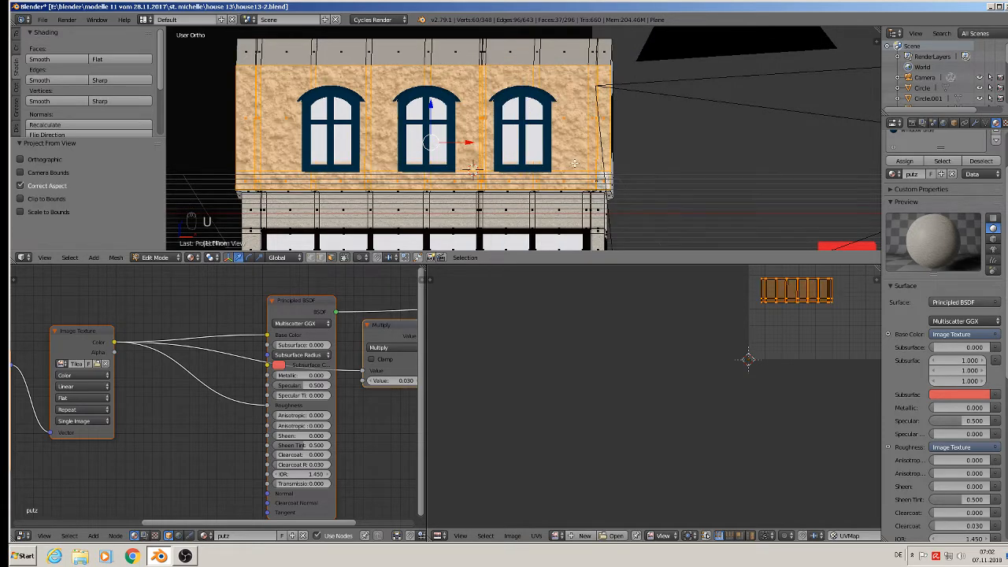
# Add a material slot with roofztiles to the house body and assign it to the selected front roof faces
pyautogui.scroll(2, 964, 157)
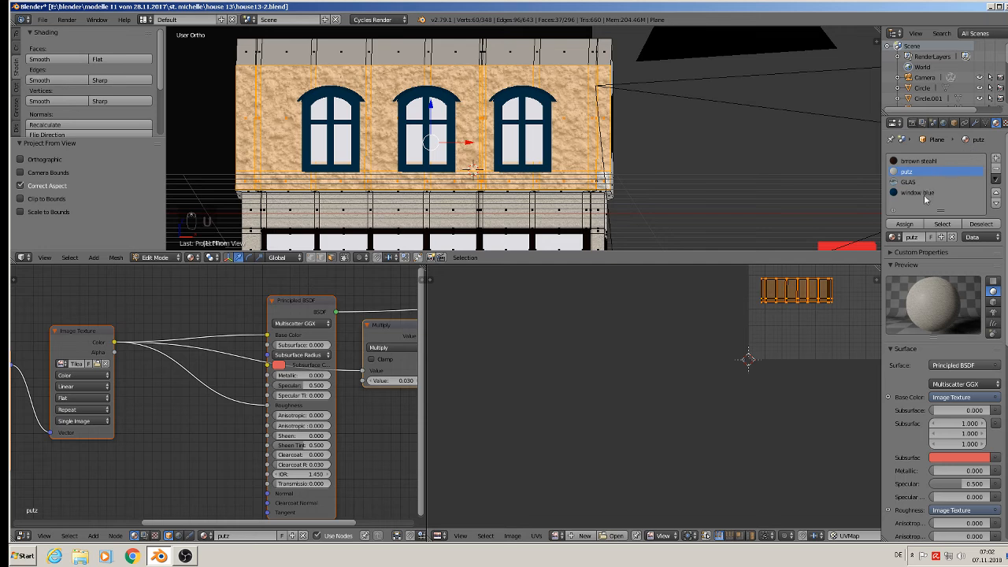
pyautogui.click(996, 159)
pyautogui.click(893, 237)
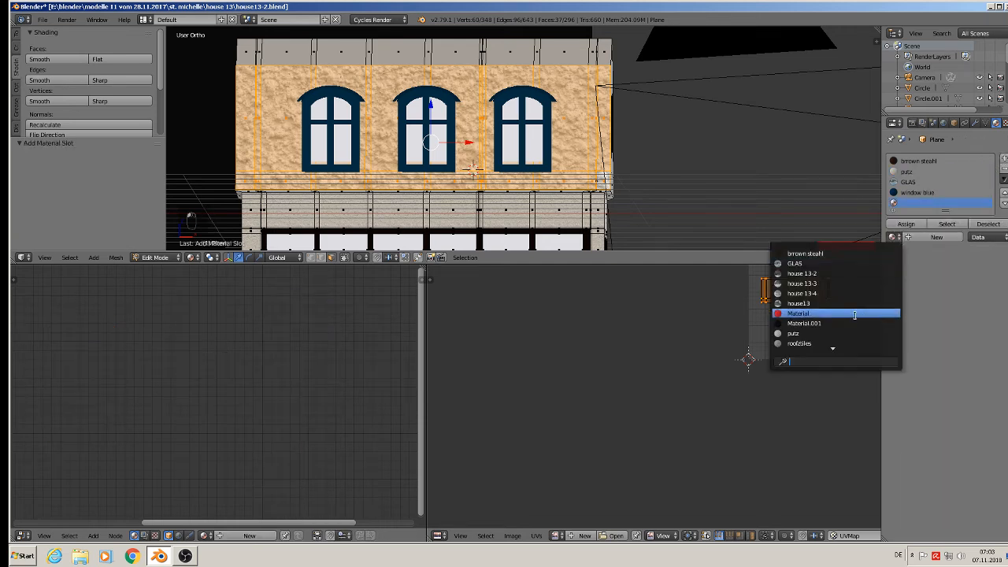
pyautogui.click(854, 343)
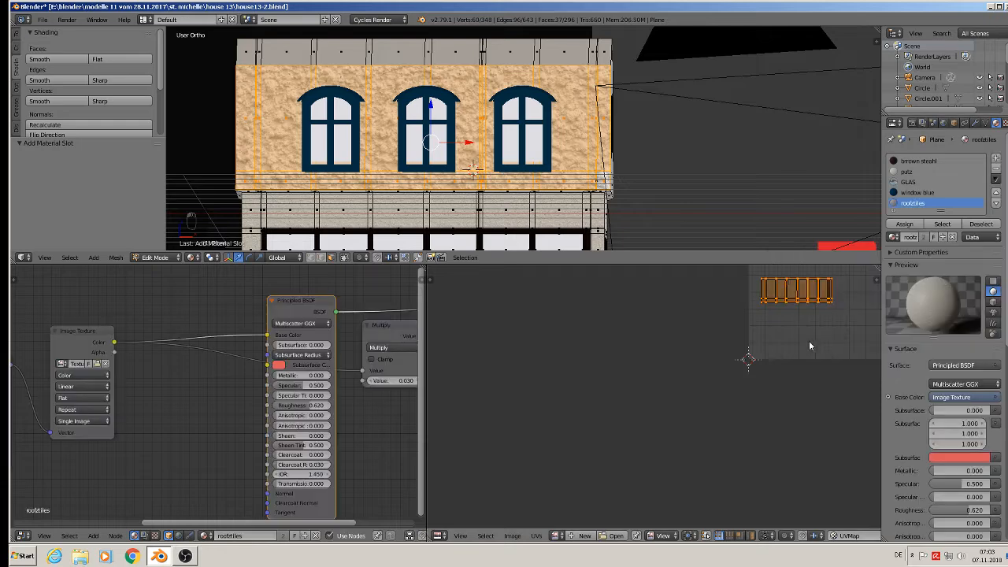
pyautogui.click(907, 224)
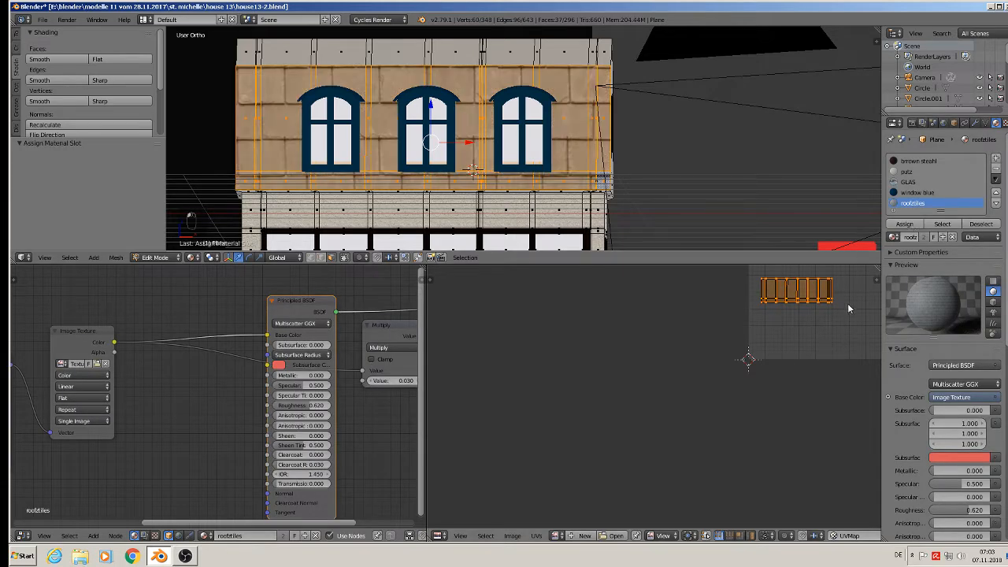
# Scale the UVs of the selected front roof faces by about 3.66 to shrink the tiles, and leave Edit Mode
pyautogui.press('s')
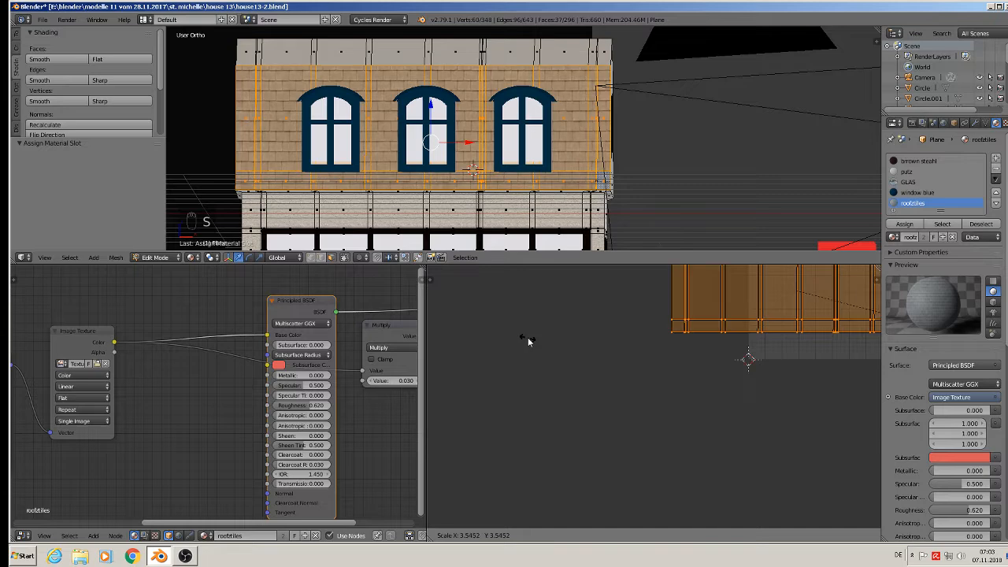
pyautogui.click(534, 337)
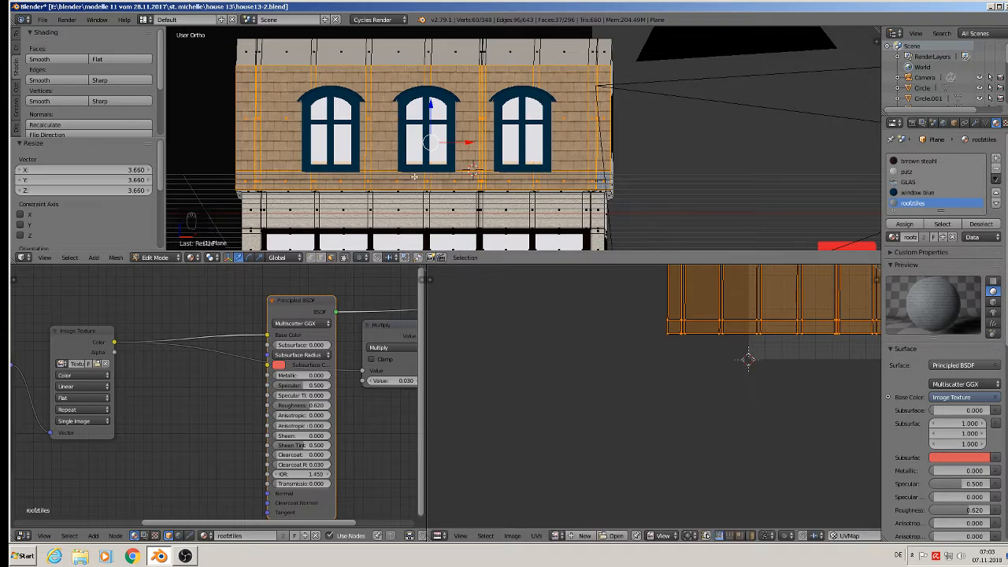
pyautogui.press('Tab')
pyautogui.moveTo(428, 174); pyautogui.dragTo(409, 186, button='middle')
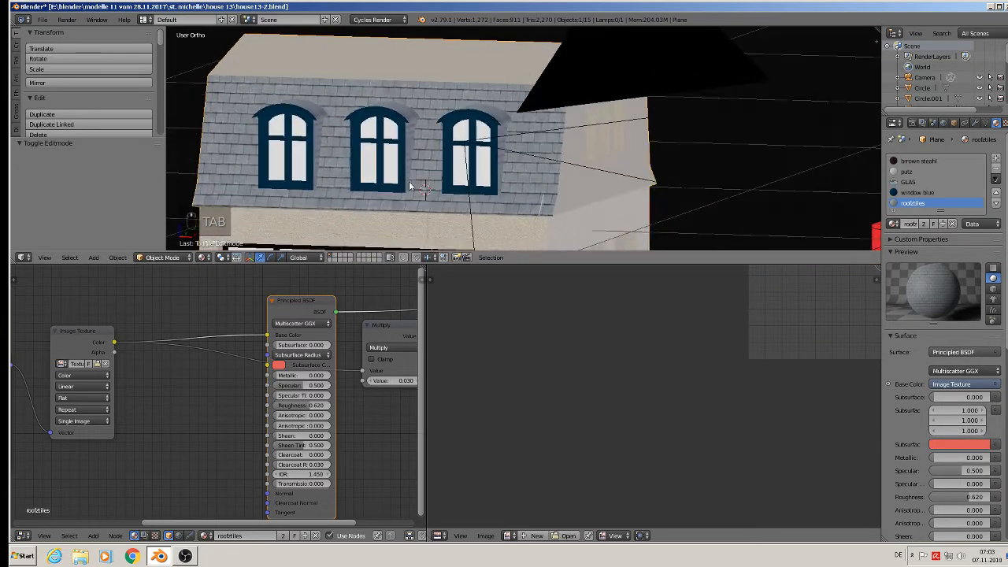
# In Edit Mode, select the full row of upper front roof faces above the dormers and project their UVs from view
pyautogui.moveTo(386, 103); pyautogui.dragTo(556, 141, button='middle')
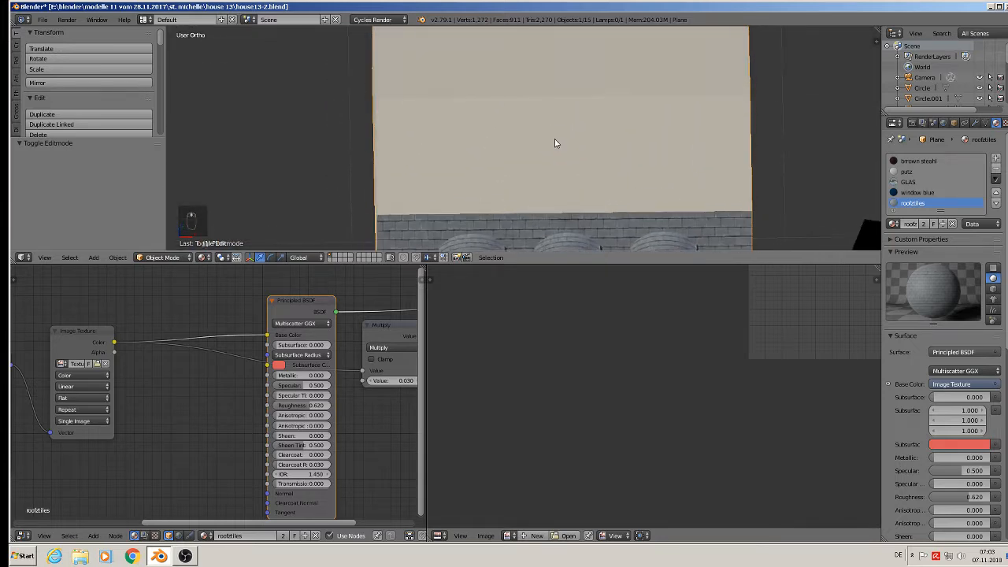
pyautogui.press('Tab')
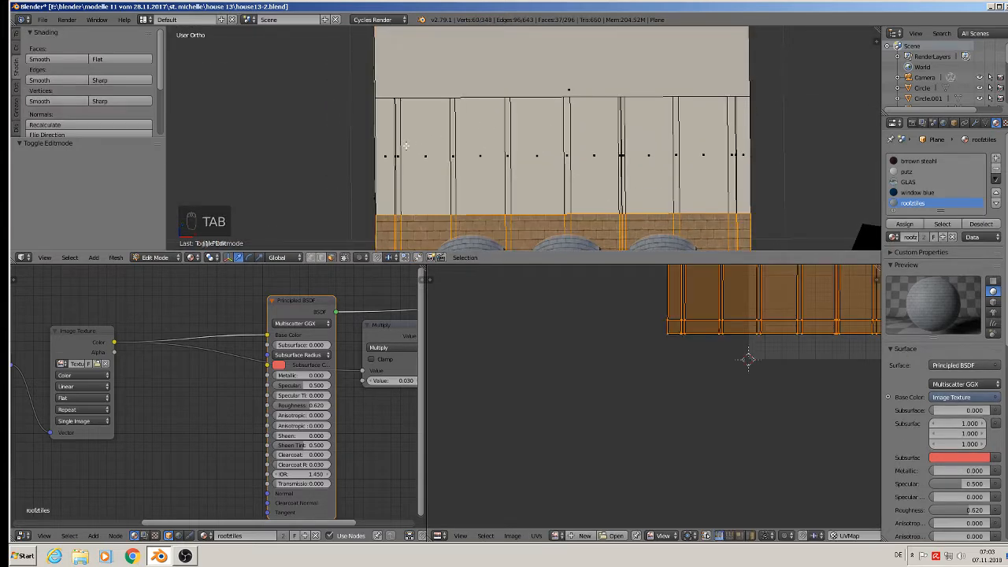
pyautogui.rightClick(393, 151)
pyautogui.keyDown('ctrl'); pyautogui.rightClick(740, 154); pyautogui.keyUp('ctrl')
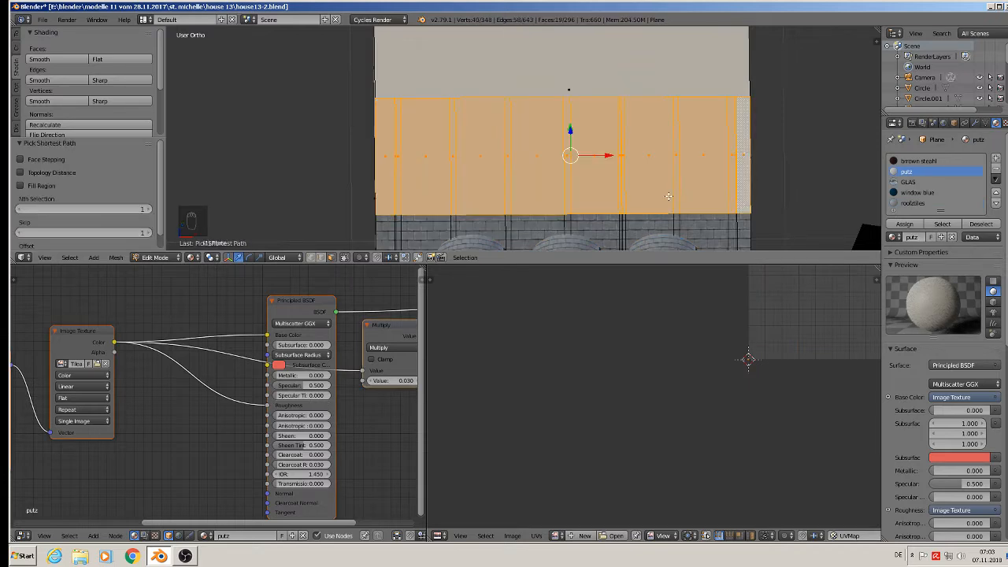
pyautogui.press('u')
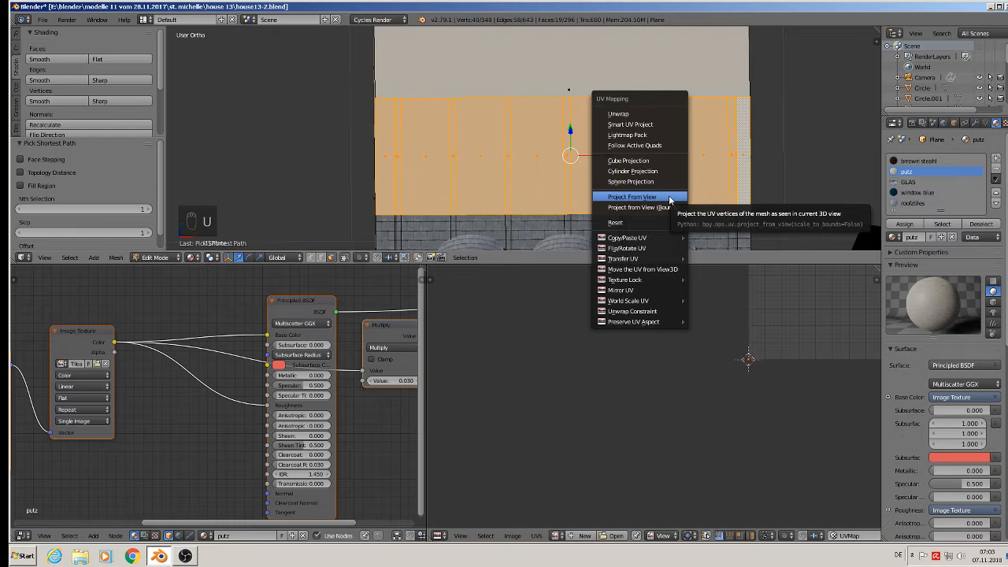
pyautogui.click(669, 196)
# Assign roofztiles to the upper front roof faces and scale their UVs up to match the tile size below
pyautogui.click(913, 203)
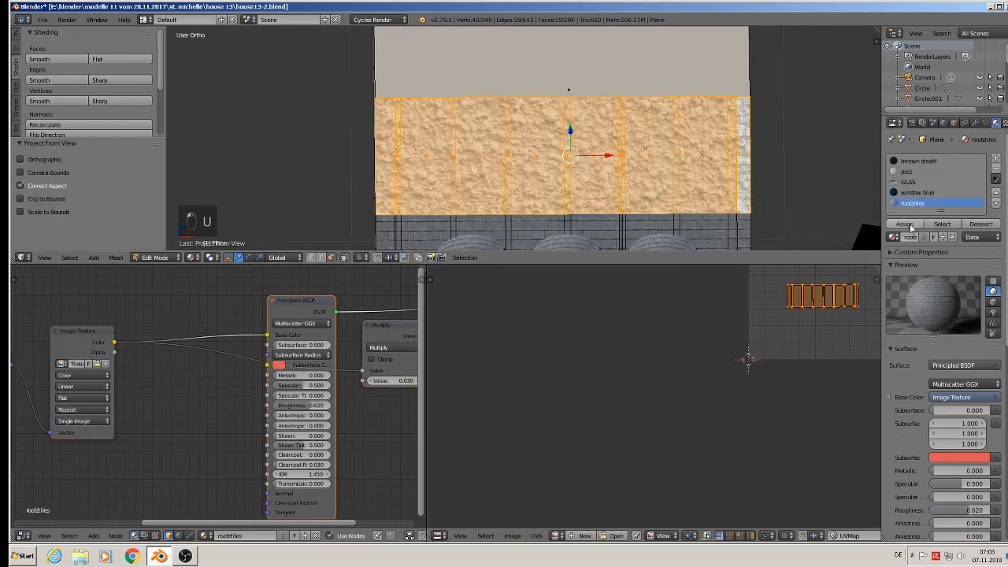
pyautogui.click(905, 224)
pyautogui.press('s')
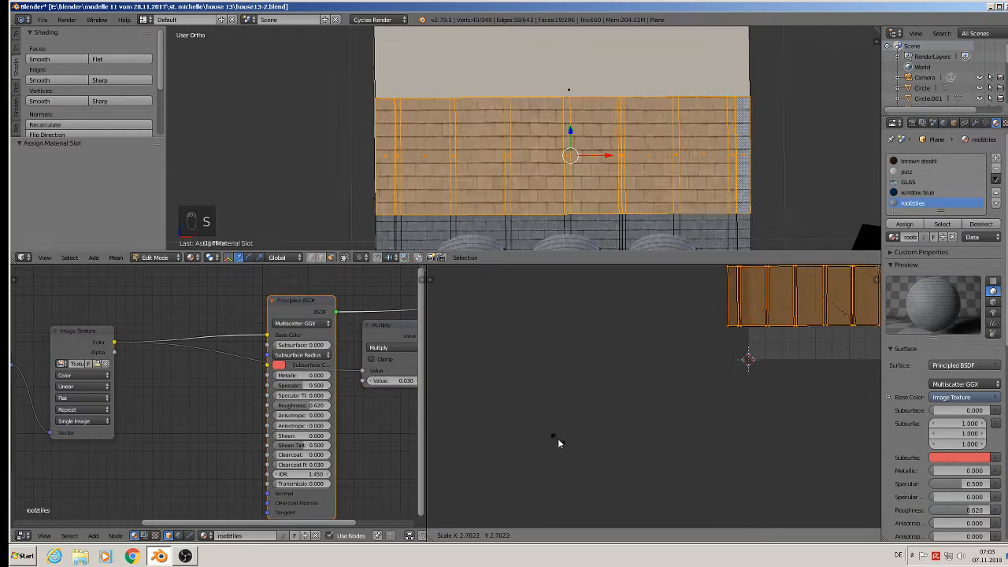
pyautogui.click(657, 482)
pyautogui.press('Tab')
# Select the gable faces around the three side window openings and the eave strip beneath, and project their UVs from a straight side view
pyautogui.moveTo(515, 226); pyautogui.dragTo(481, 117, button='middle')
pyautogui.press('Tab')
pyautogui.press('a')
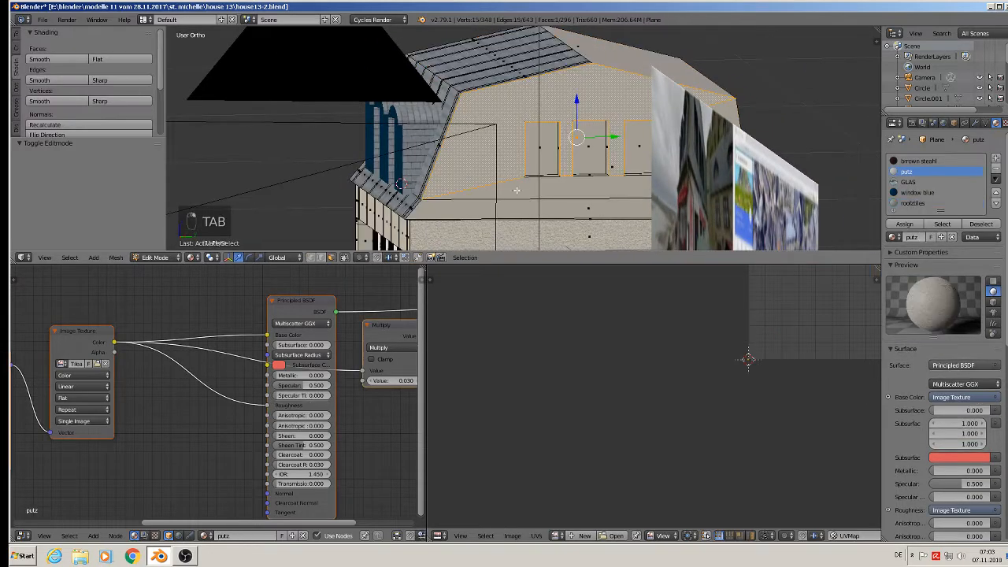
pyautogui.rightClick(537, 190)
pyautogui.keyDown('shift'); pyautogui.rightClick(529, 209); pyautogui.keyUp('shift')
pyautogui.moveTo(529, 209); pyautogui.dragTo(464, 203, button='middle')
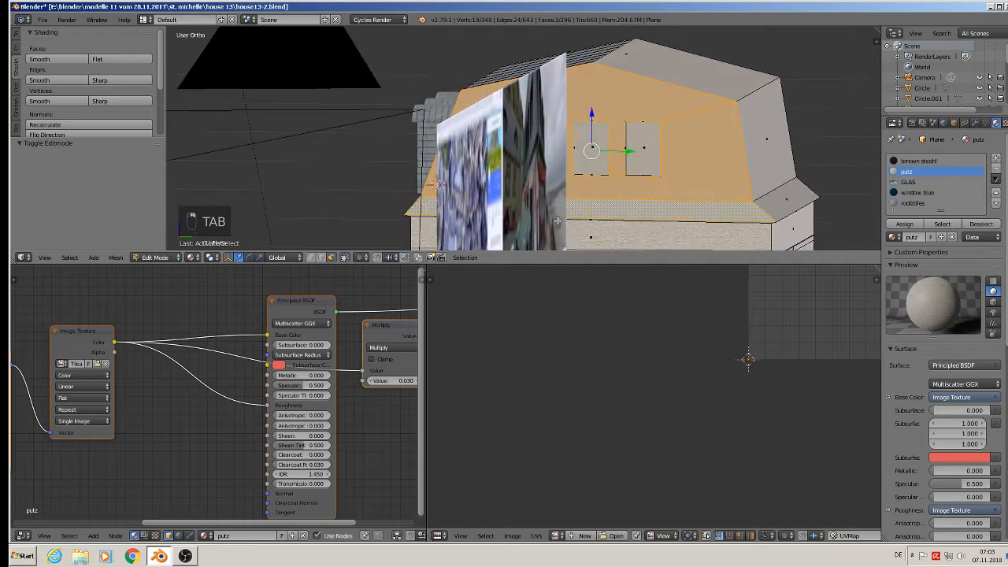
pyautogui.moveTo(566, 202); pyautogui.dragTo(595, 195, button='middle')
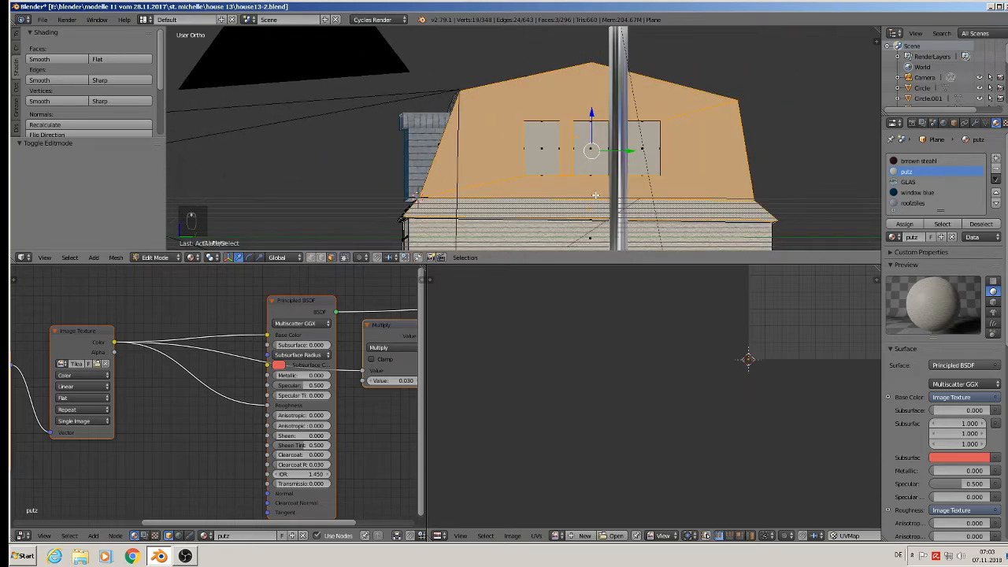
pyautogui.press('u')
pyautogui.click(595, 197)
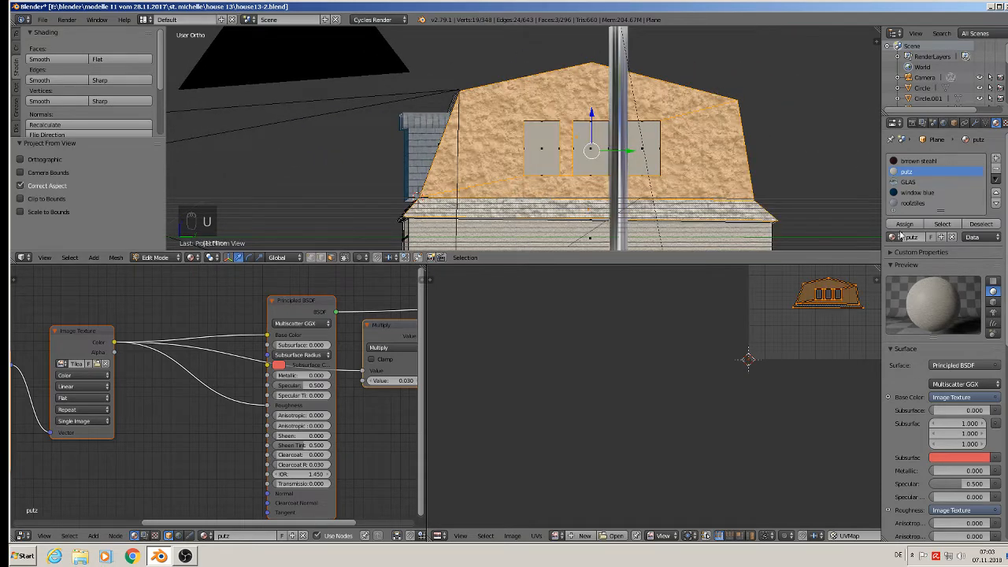
# Assign roofztiles to the selected gable and eave faces and scale their UVs by 2.5
pyautogui.click(926, 206)
pyautogui.click(903, 224)
pyautogui.press('s')
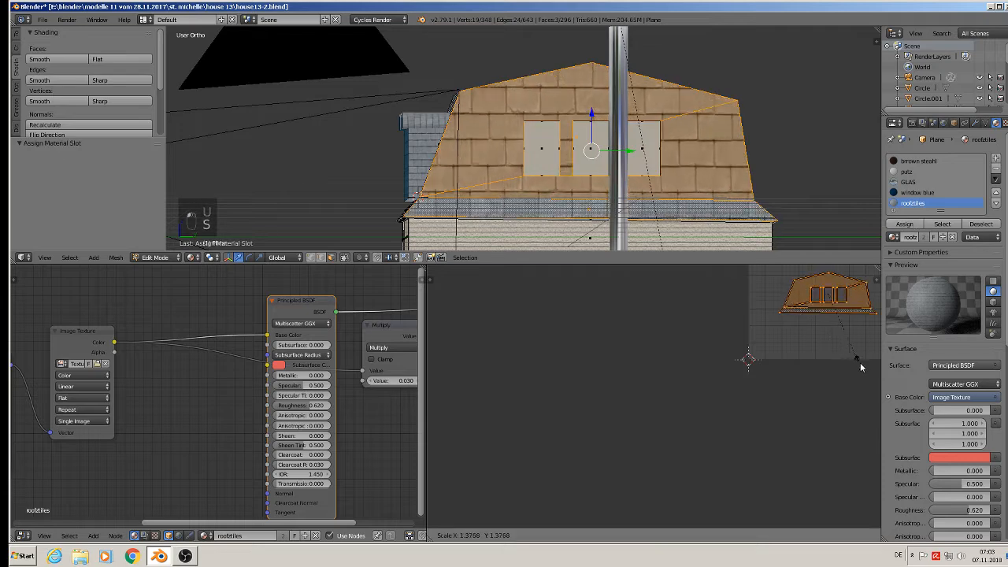
pyautogui.click(470, 393)
# Enlarge the gable UVs further until the tiles match the front roof, and return to Object Mode
pyautogui.moveTo(394, 288); pyautogui.dragTo(422, 299, button='middle')
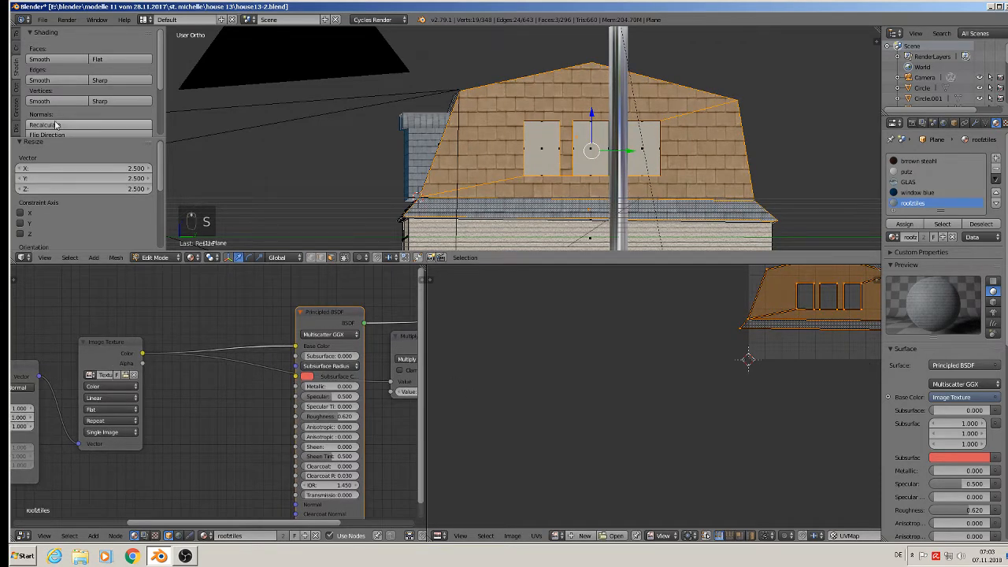
pyautogui.moveTo(510, 157); pyautogui.dragTo(563, 175, button='middle')
pyautogui.scroll(2, 562, 175)
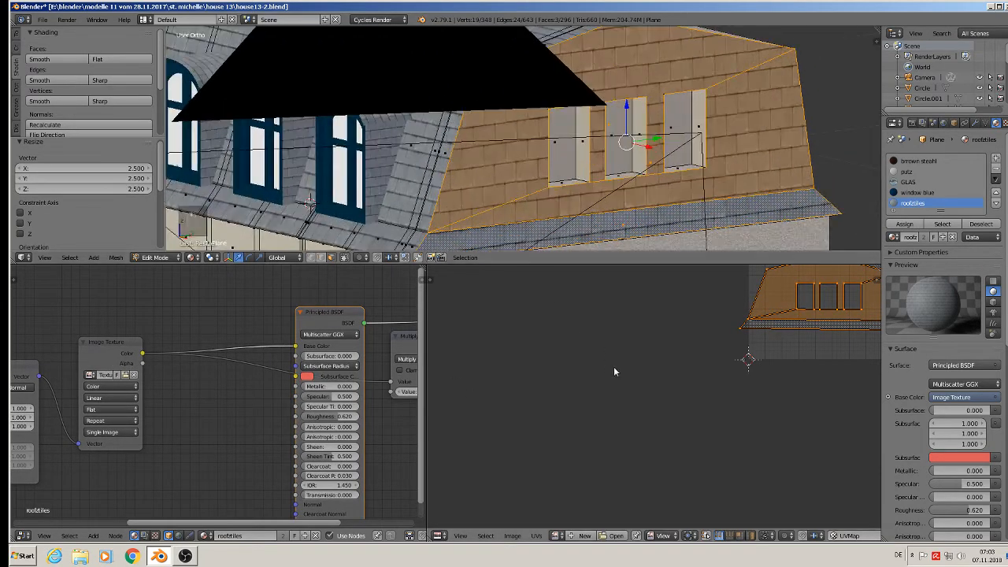
pyautogui.press('s')
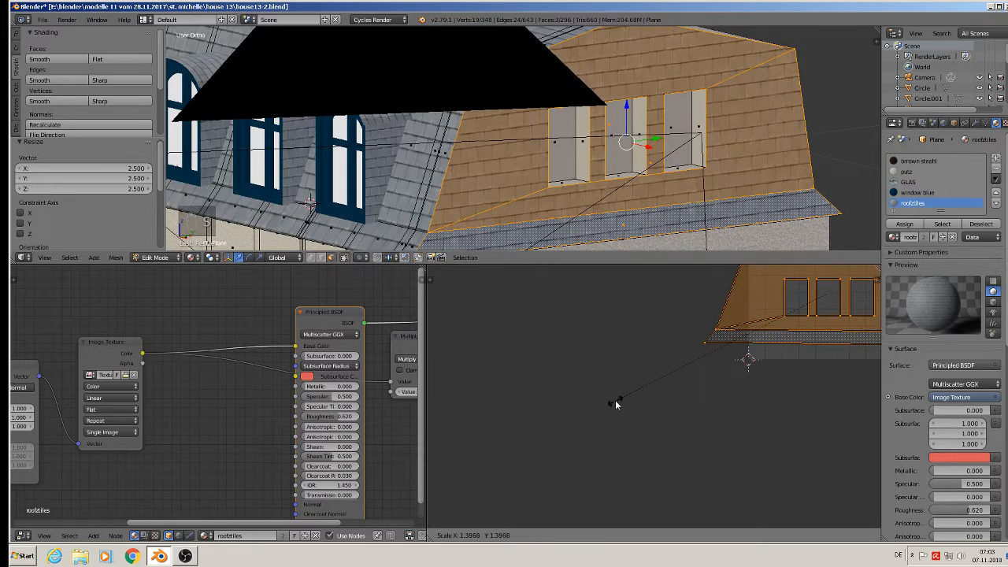
pyautogui.click(582, 430)
pyautogui.press('Tab')
pyautogui.scroll(-3, 557, 174)
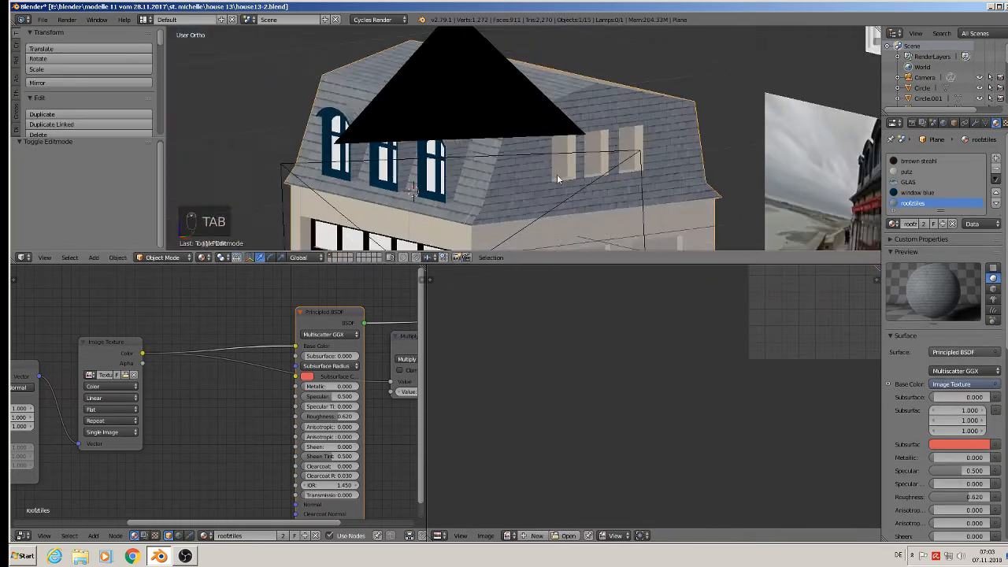
# Move the black plane about -4.5 units along X, away from the rear of the house
pyautogui.moveTo(556, 174); pyautogui.dragTo(421, 186, button='middle')
pyautogui.scroll(4, 393, 177)
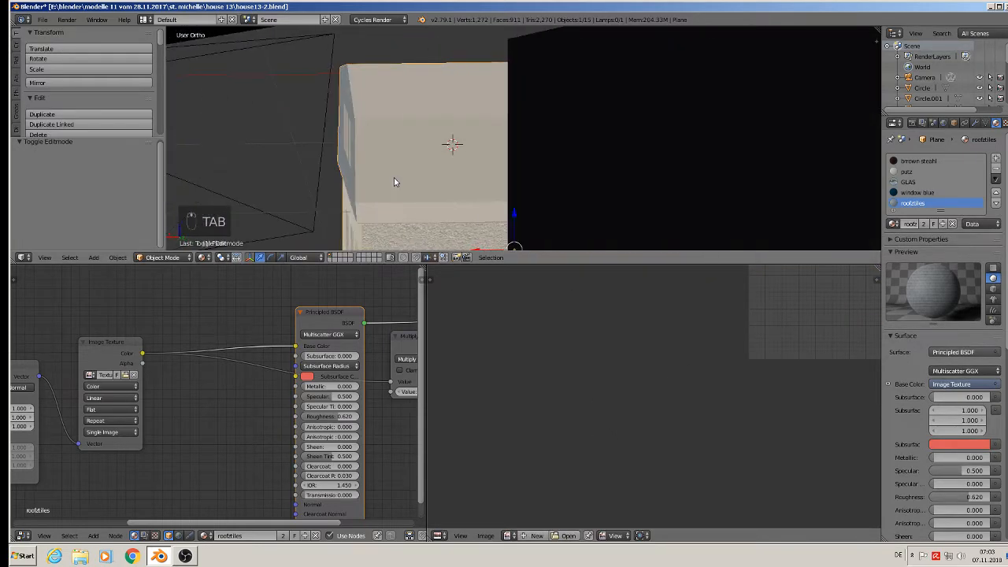
pyautogui.scroll(2, 383, 168)
pyautogui.scroll(-6, 391, 170)
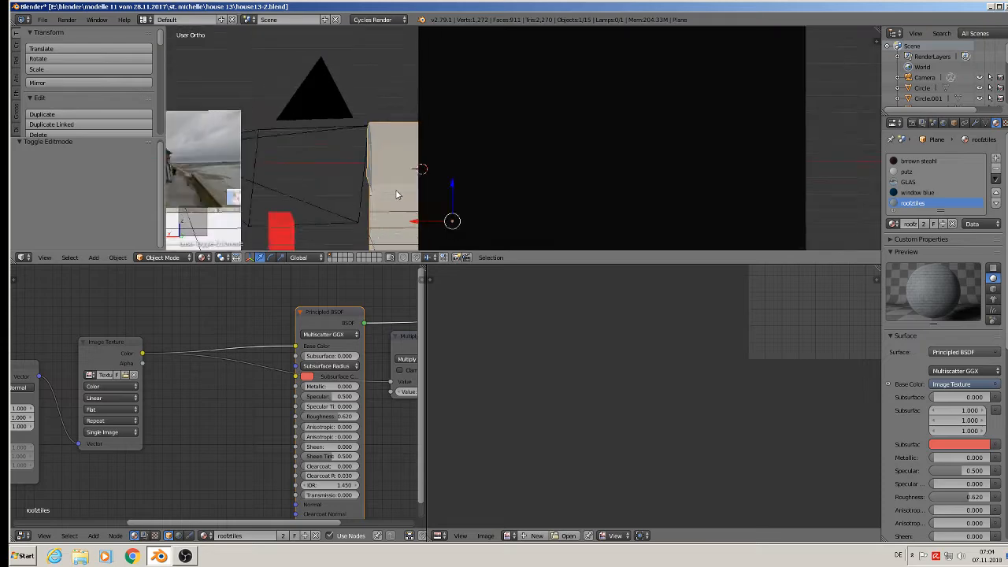
pyautogui.press('Tab')
pyautogui.press('Tab')
pyautogui.rightClick(458, 177)
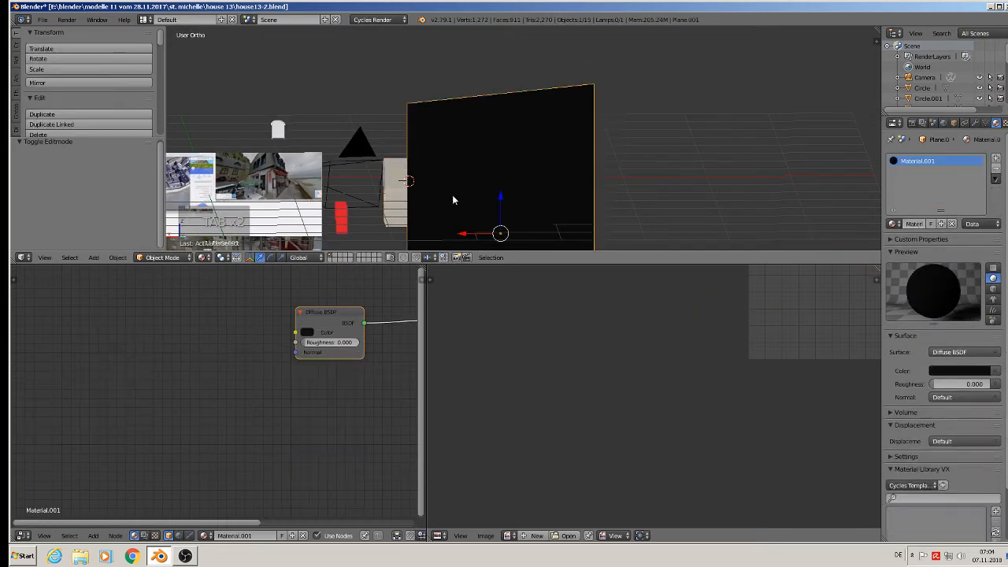
pyautogui.press('g')
pyautogui.press('x')
pyautogui.click(677, 139)
pyautogui.scroll(3, 407, 196)
# Select the house body's steep rear roof face and its eave strip, and project their UVs from a straight rear view
pyautogui.rightClick(490, 151)
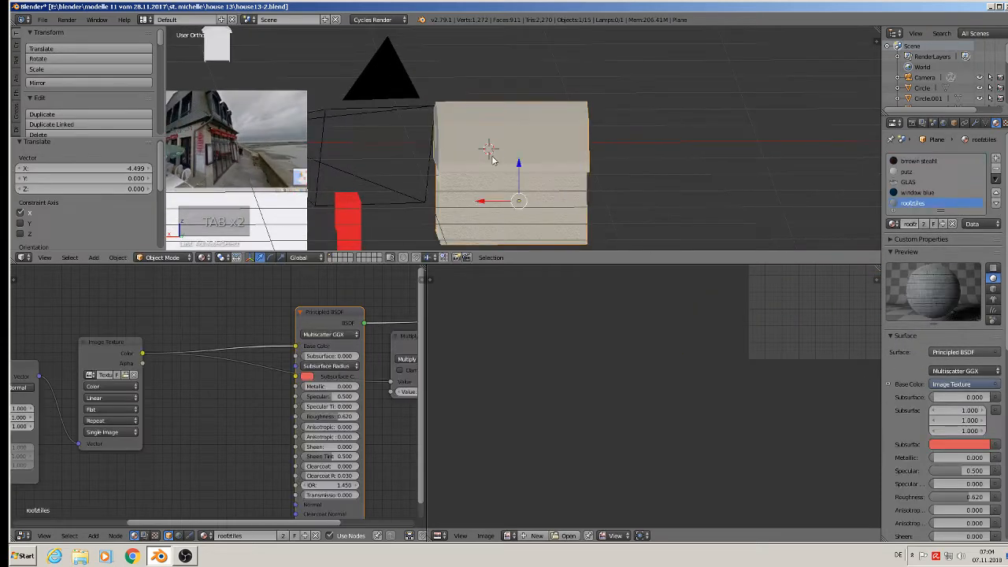
pyautogui.press('Tab')
pyautogui.scroll(3, 487, 142)
pyautogui.rightClick(489, 141)
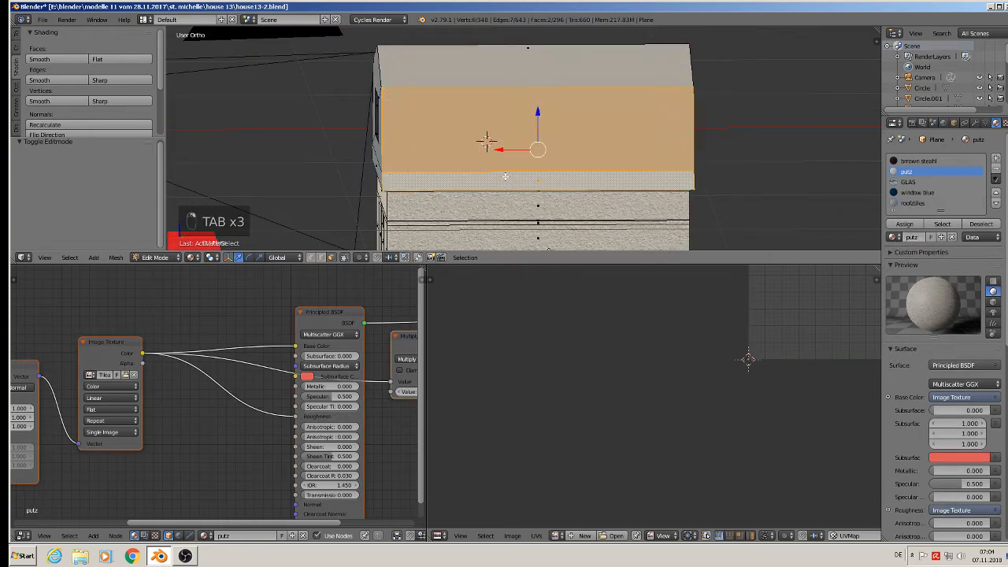
pyautogui.moveTo(490, 147); pyautogui.dragTo(496, 163, button='middle')
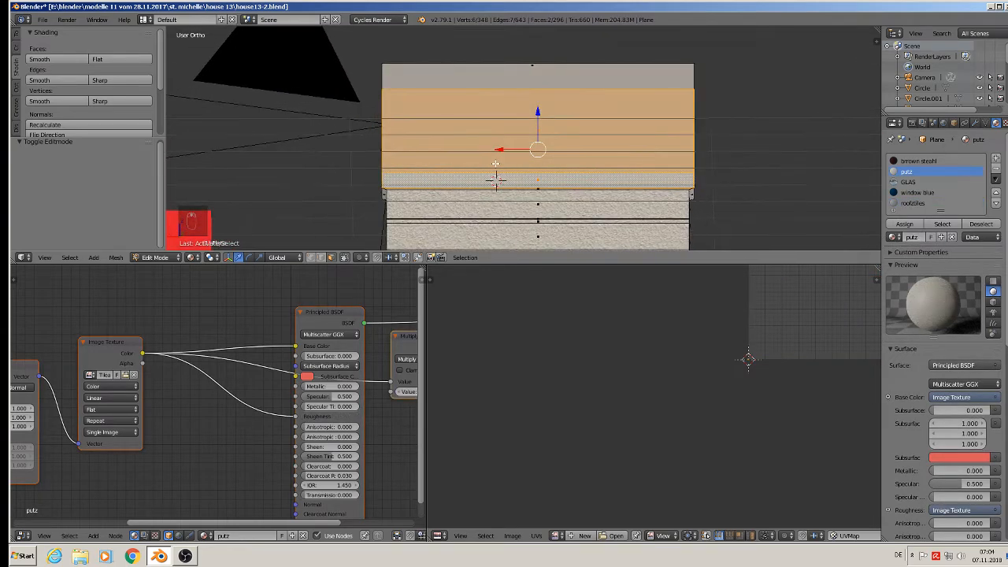
pyautogui.press('u')
pyautogui.click(495, 164)
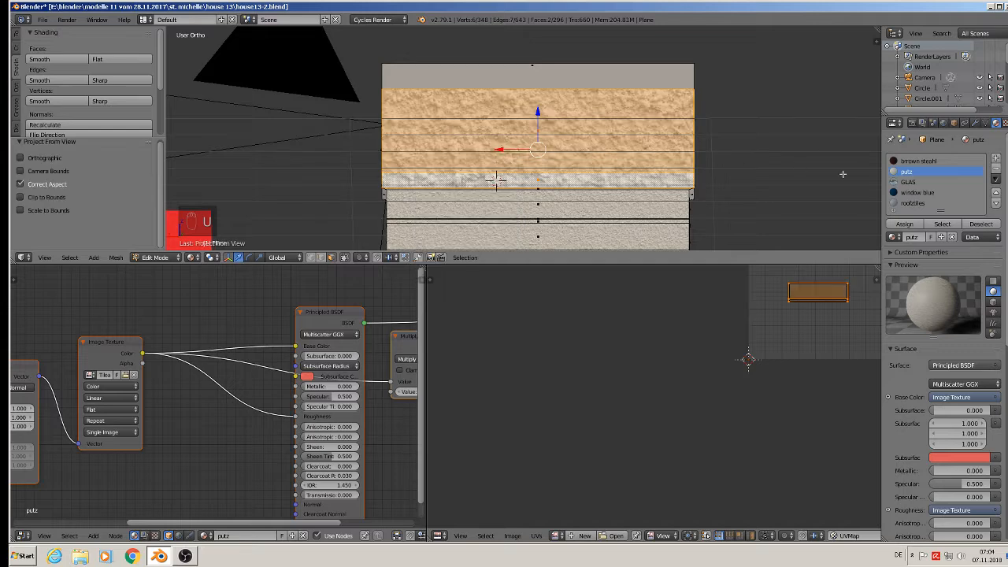
# Assign roofztiles to the rear roof faces and scale their UVs by about 4.8
pyautogui.click(912, 203)
pyautogui.click(904, 224)
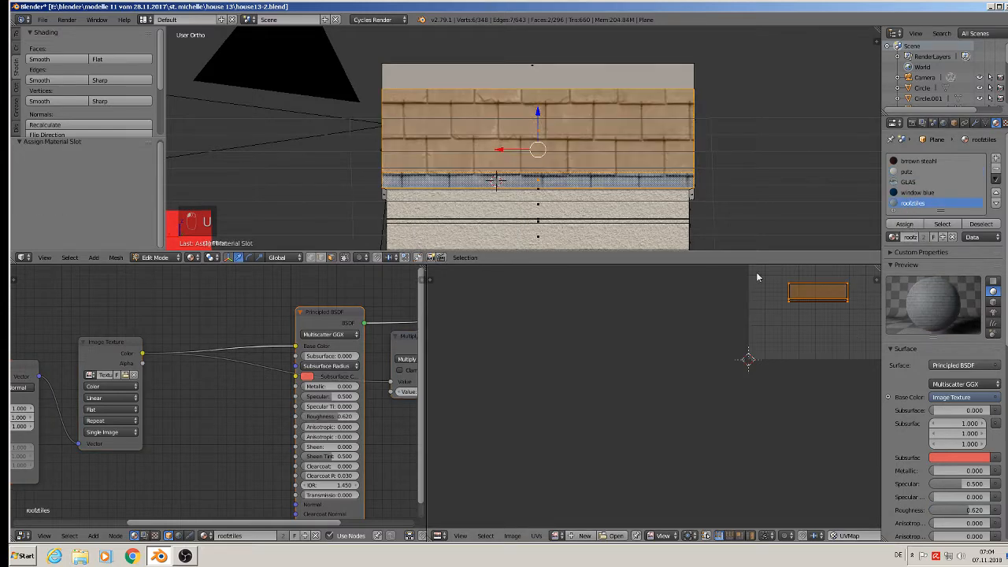
pyautogui.moveTo(708, 205); pyautogui.dragTo(697, 176, button='middle')
pyautogui.press('s')
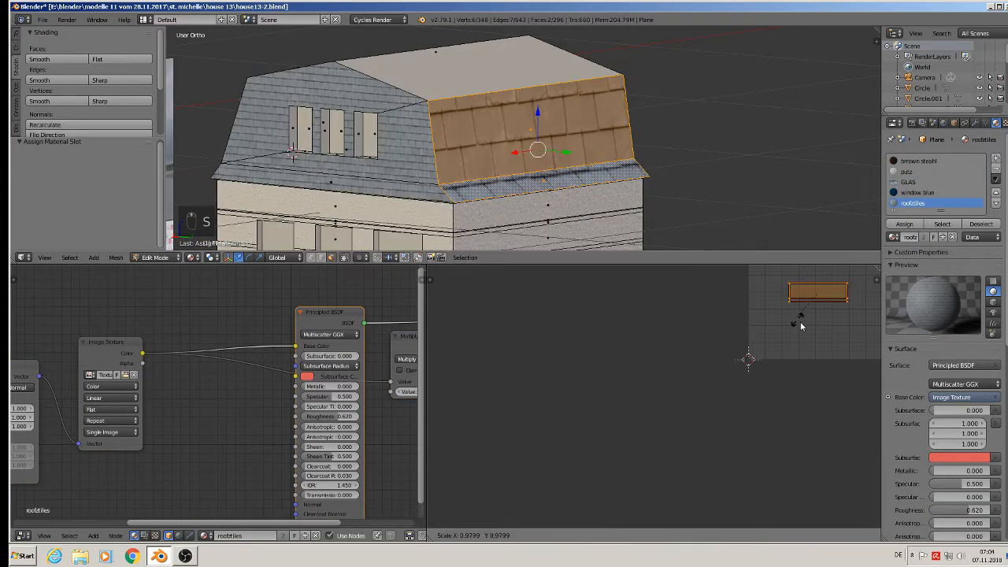
pyautogui.click(449, 441)
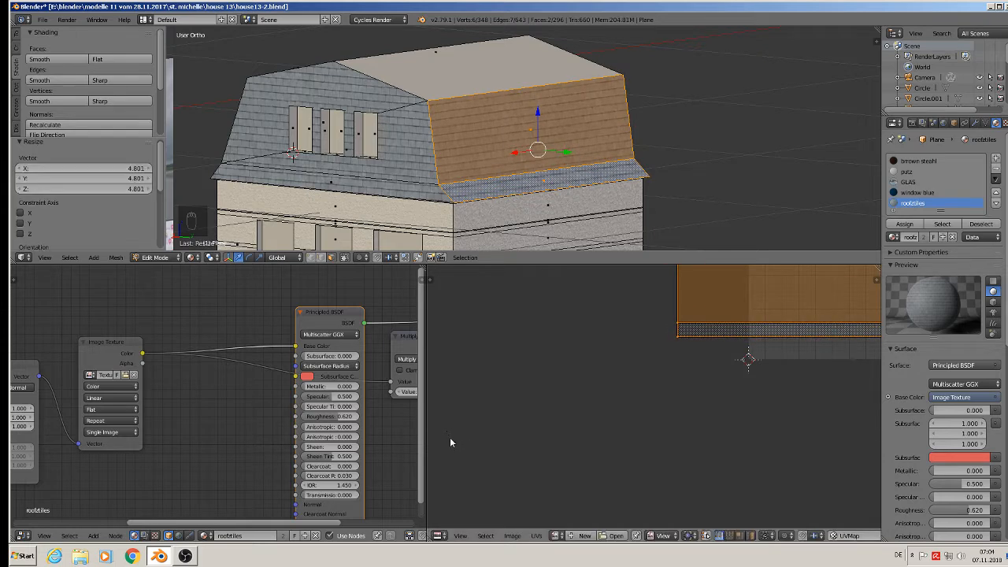
# Select only the upper rear roof face and project its UVs from a view facing it
pyautogui.press('a')
pyautogui.moveTo(562, 171); pyautogui.dragTo(504, 177, button='middle')
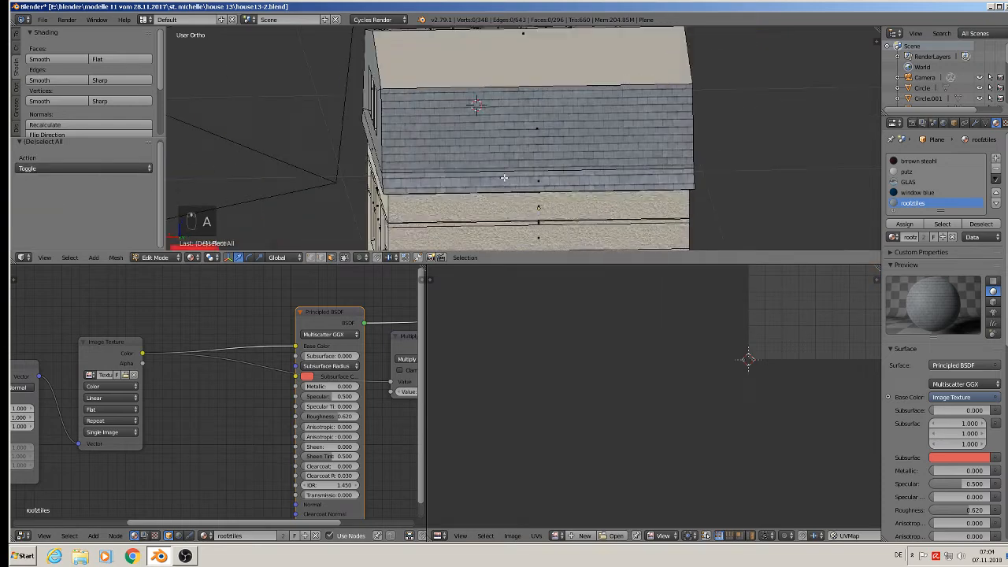
pyautogui.rightClick(533, 53)
pyautogui.moveTo(553, 114); pyautogui.dragTo(529, 243, button='middle')
pyautogui.press('u')
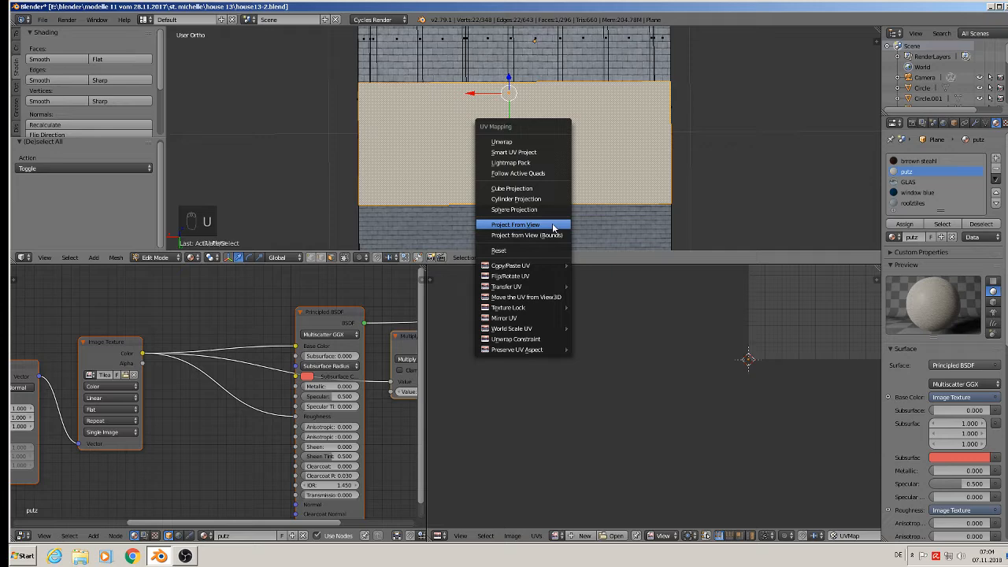
pyautogui.click(554, 226)
# Assign roofztiles to the upper rear roof face, scale its UVs up to match the neighbouring tiles, and leave Edit Mode
pyautogui.click(912, 203)
pyautogui.click(904, 223)
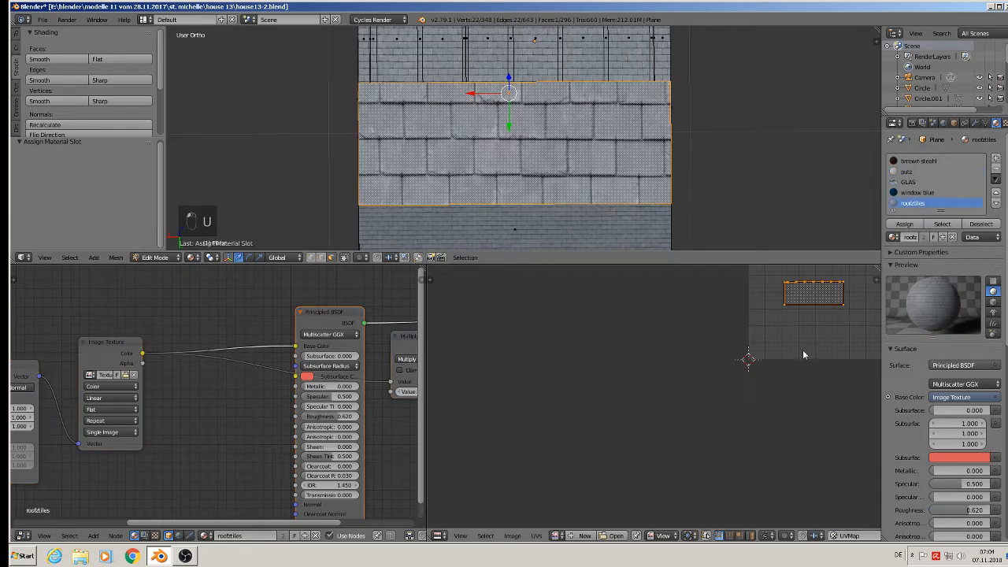
pyautogui.press('s')
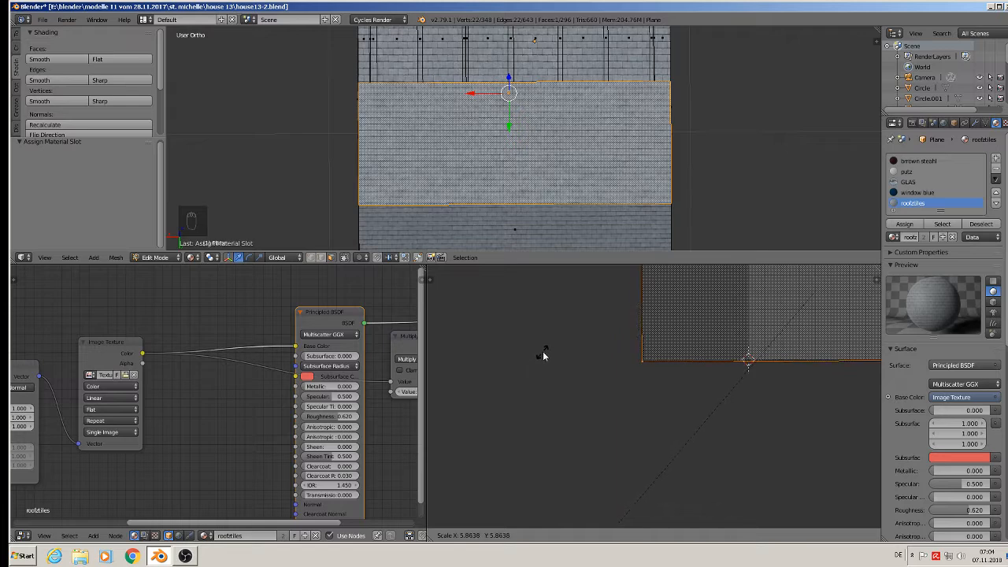
pyautogui.click(623, 311)
pyautogui.press('Tab')
# In Edit Mode, select the windowless gable face and the eave strip beneath it, and view them straight on
pyautogui.moveTo(538, 137); pyautogui.dragTo(510, 79, button='middle')
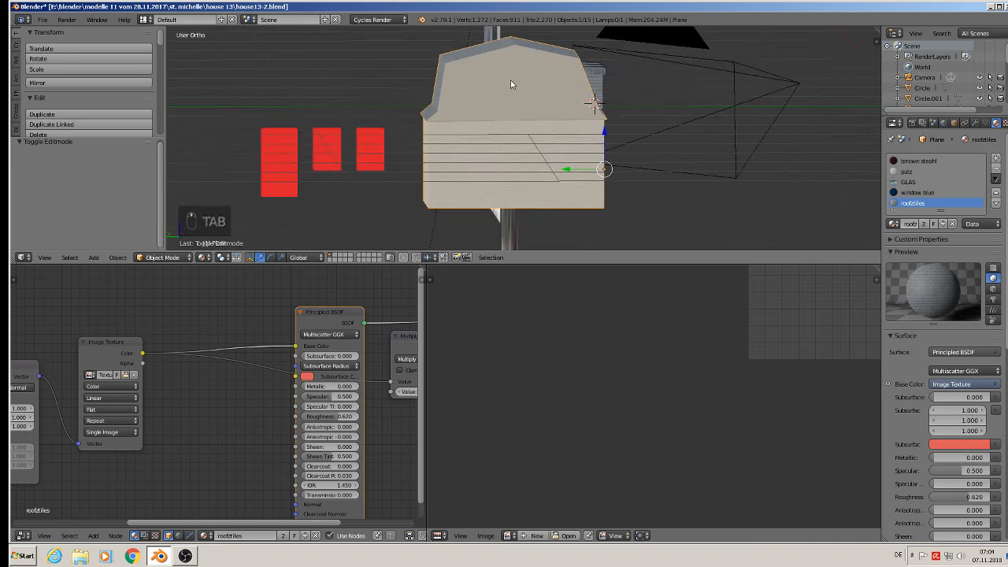
pyautogui.press('Tab')
pyautogui.rightClick(511, 87)
pyautogui.keyDown('shift'); pyautogui.rightClick(506, 116); pyautogui.keyUp('shift')
pyautogui.moveTo(497, 114); pyautogui.dragTo(487, 104, button='middle')
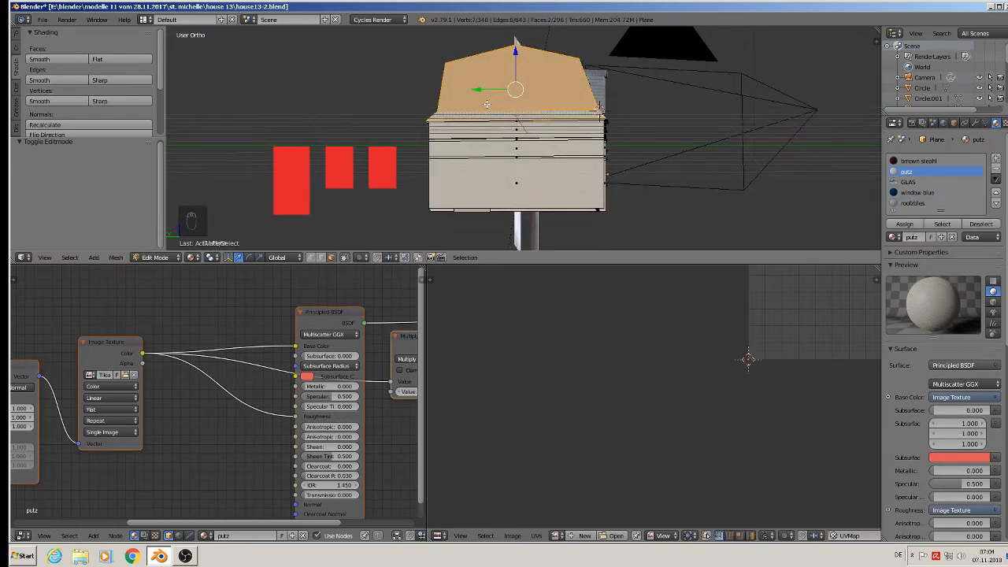
# Project the UVs of the selected windowless gable faces from view and make roofztiles the active material slot
pyautogui.press('u')
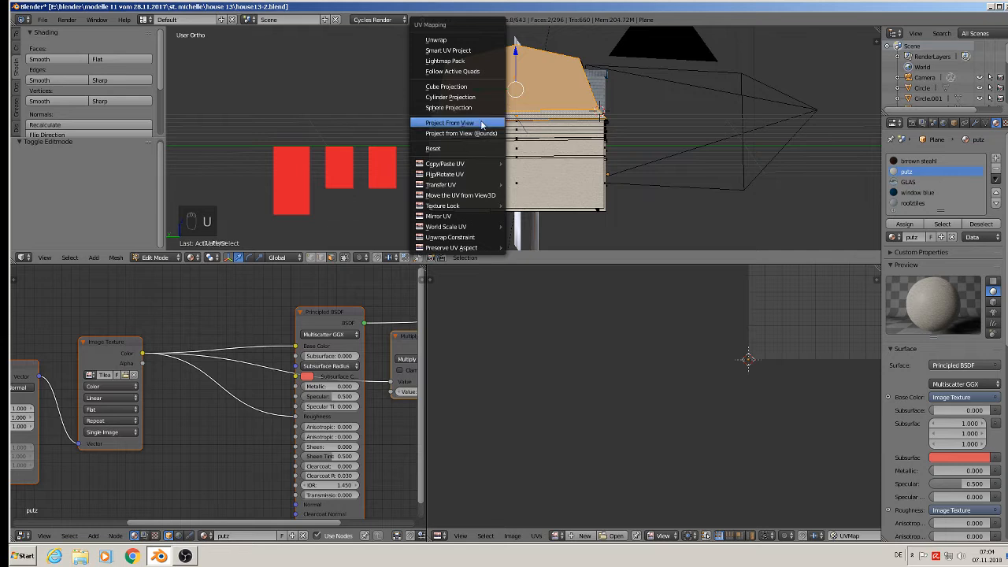
pyautogui.click(484, 123)
pyautogui.click(913, 203)
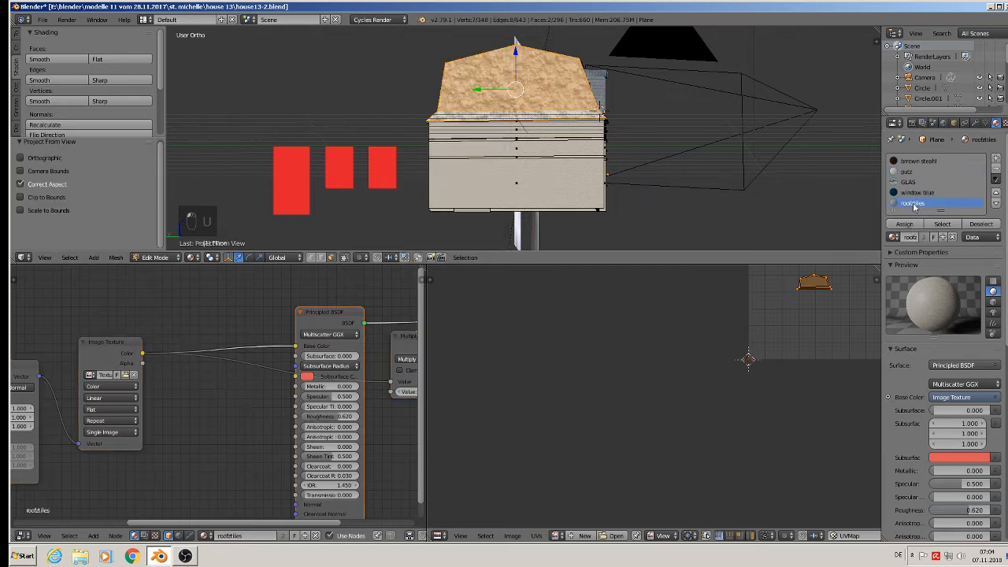
# Assign the rooftiles material to the selected side roof faces and scale up their UV layout
pyautogui.click(903, 224)
pyautogui.press('s')
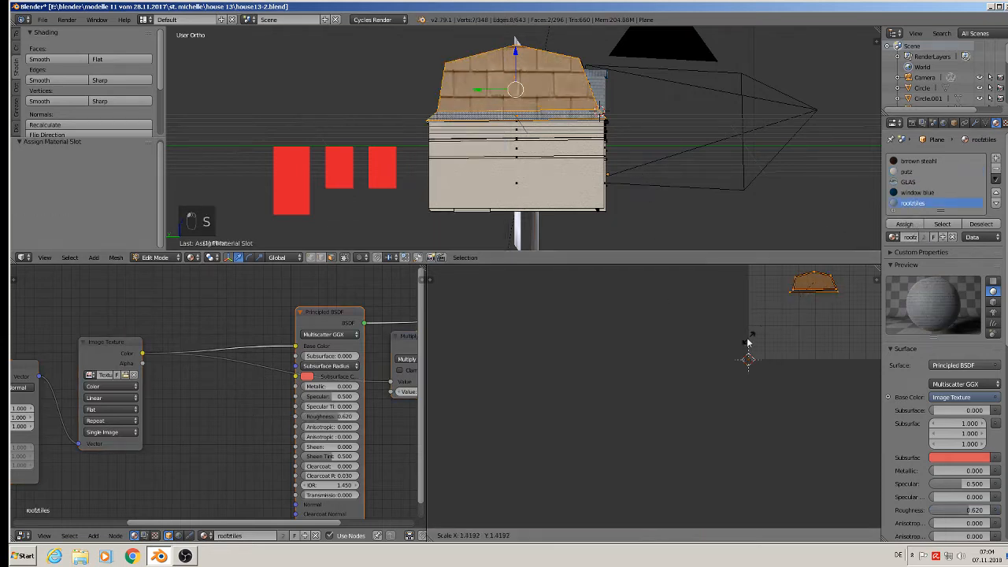
pyautogui.click(508, 438)
# Leave Edit Mode on the house and save the blend file
pyautogui.moveTo(665, 122); pyautogui.dragTo(609, 120, button='middle')
pyautogui.scroll(4, 555, 99)
pyautogui.press('Tab')
pyautogui.scroll(-3, 579, 129)
pyautogui.scroll(4, 634, 118)
pyautogui.scroll(1, 603, 119)
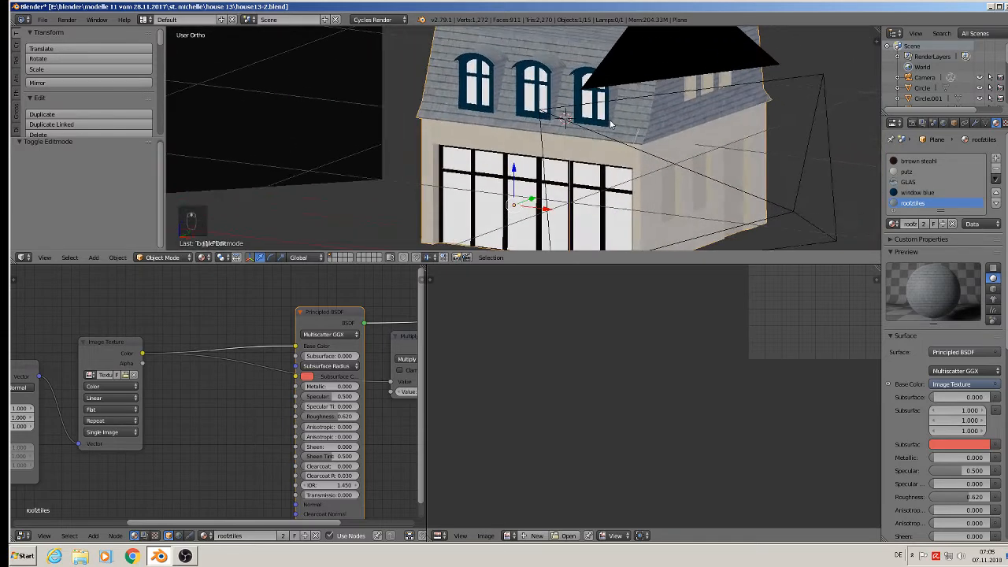
pyautogui.click(44, 21)
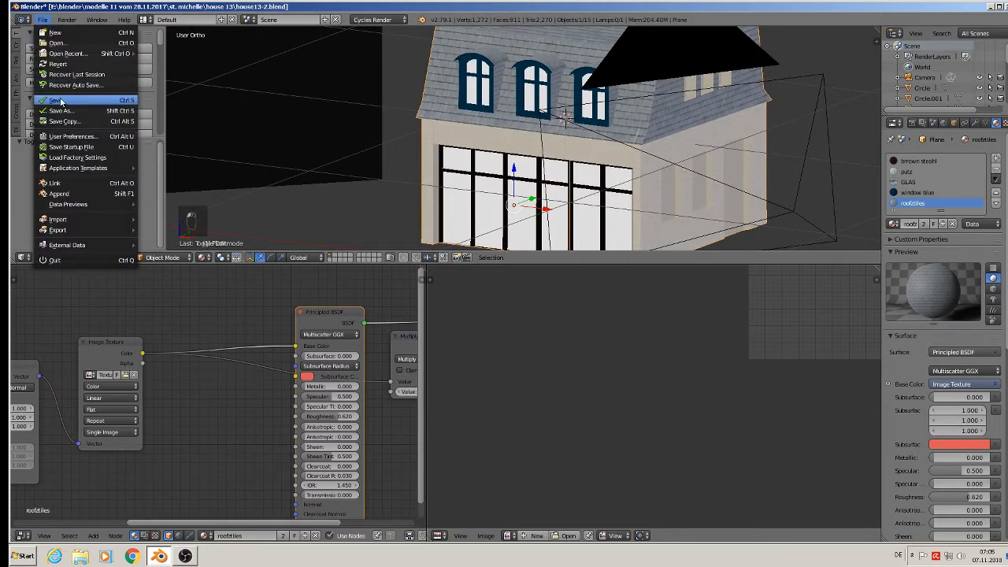
# Examine the street-view reference photo's ground-floor windows and compare them with the blank openings in the model's side wall
pyautogui.scroll(-2, 463, 113)
pyautogui.keyDown('shift'); pyautogui.moveTo(536, 117); pyautogui.dragTo(293, 70, button='middle'); pyautogui.keyUp('shift')
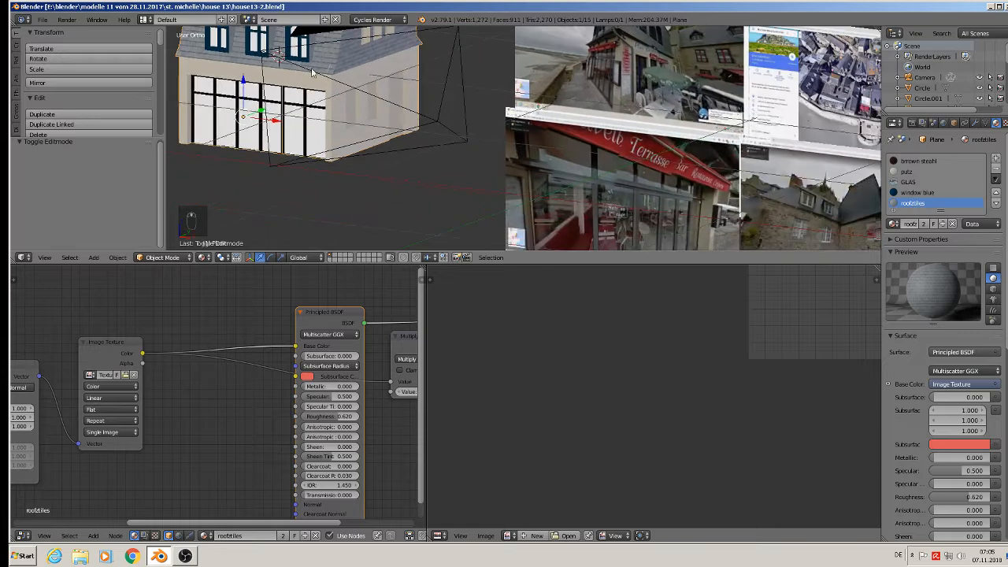
pyautogui.keyDown('shift'); pyautogui.moveTo(346, 93); pyautogui.dragTo(392, 154, button='middle'); pyautogui.keyUp('shift')
pyautogui.scroll(3, 718, 112)
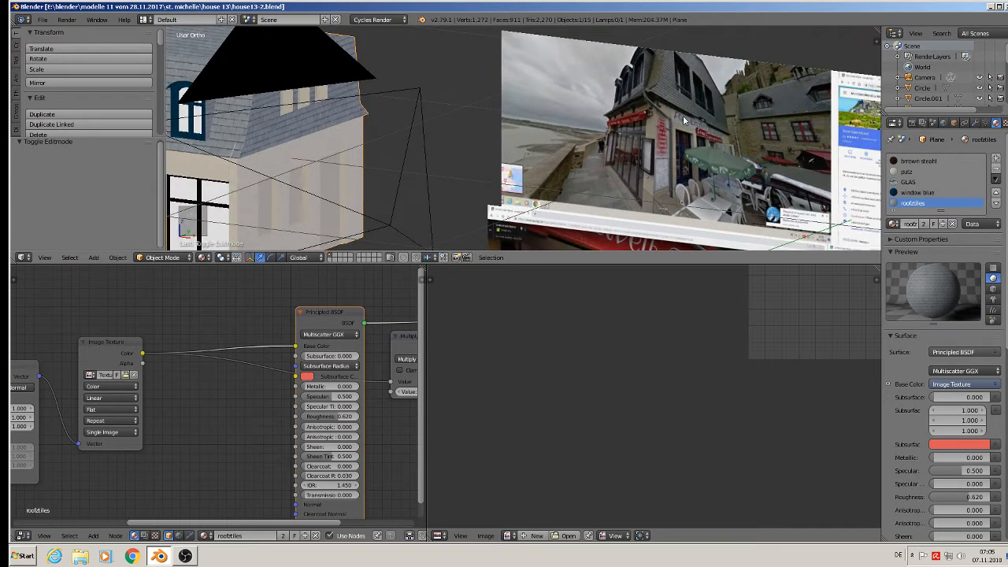
pyautogui.scroll(-3, 682, 120)
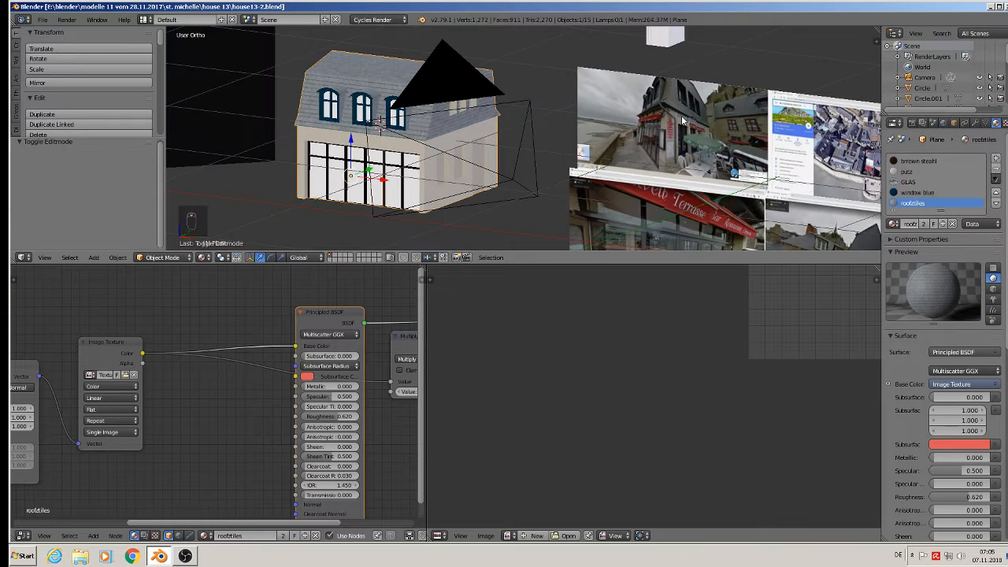
pyautogui.scroll(5, 682, 120)
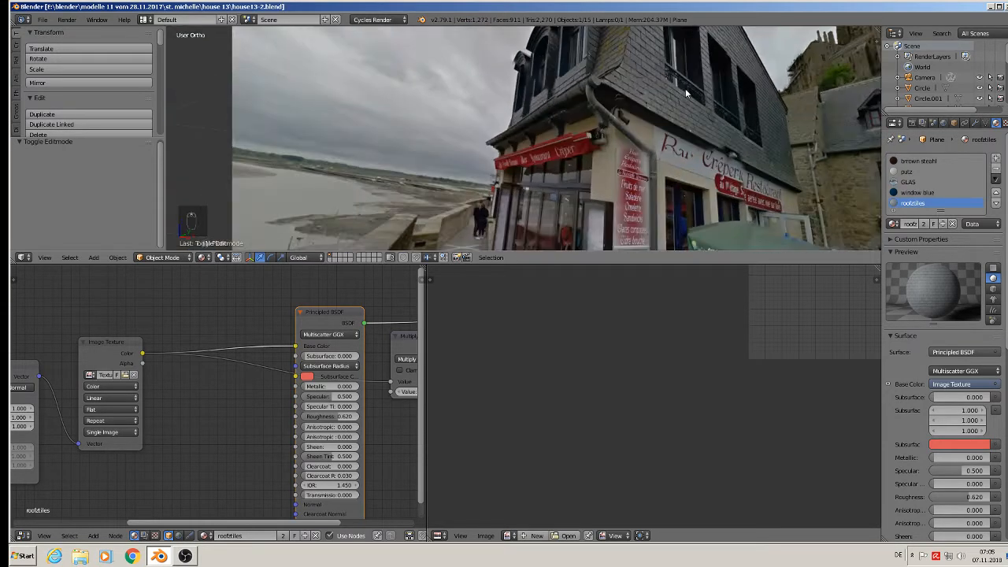
pyautogui.keyDown('shift'); pyautogui.moveTo(686, 192); pyautogui.dragTo(599, 51, button='middle'); pyautogui.keyUp('shift')
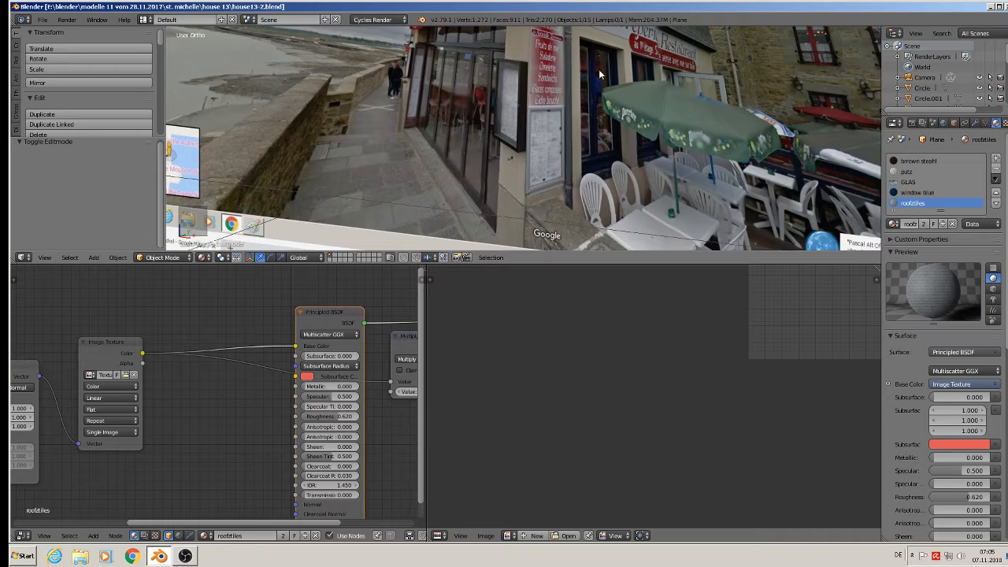
pyautogui.scroll(2, 598, 75)
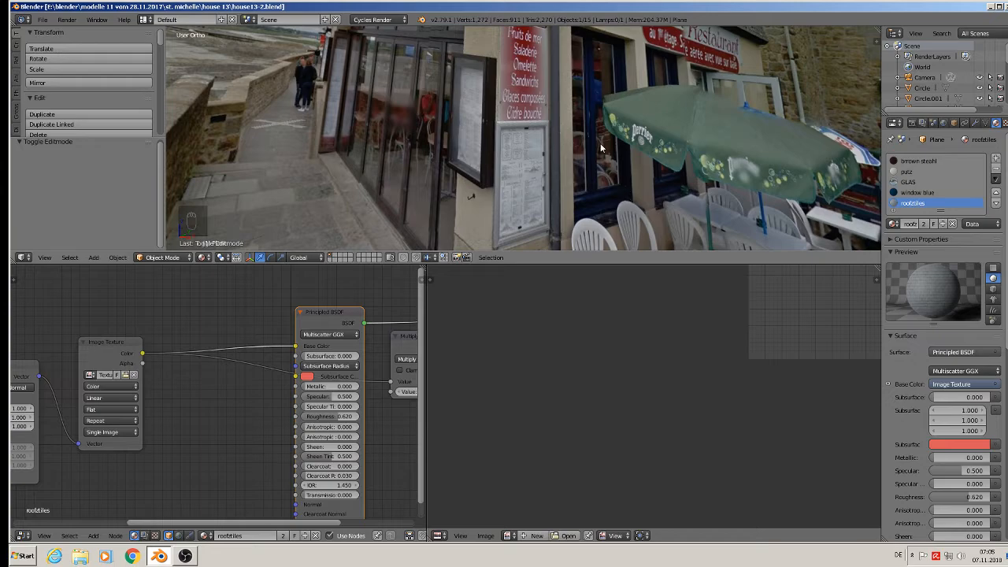
pyautogui.scroll(-4, 600, 147)
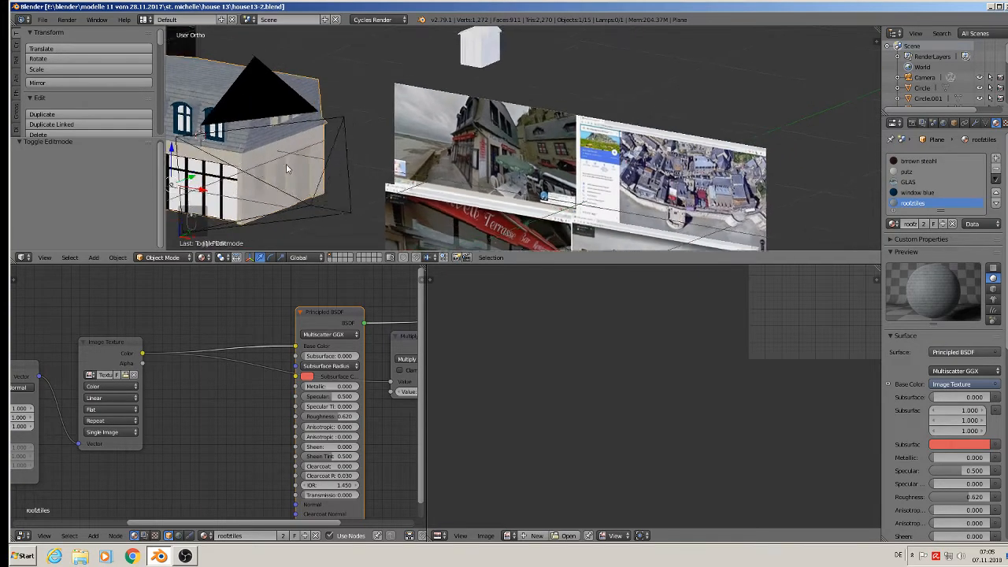
pyautogui.moveTo(286, 168); pyautogui.dragTo(242, 160, button='middle')
pyautogui.scroll(8, 216, 161)
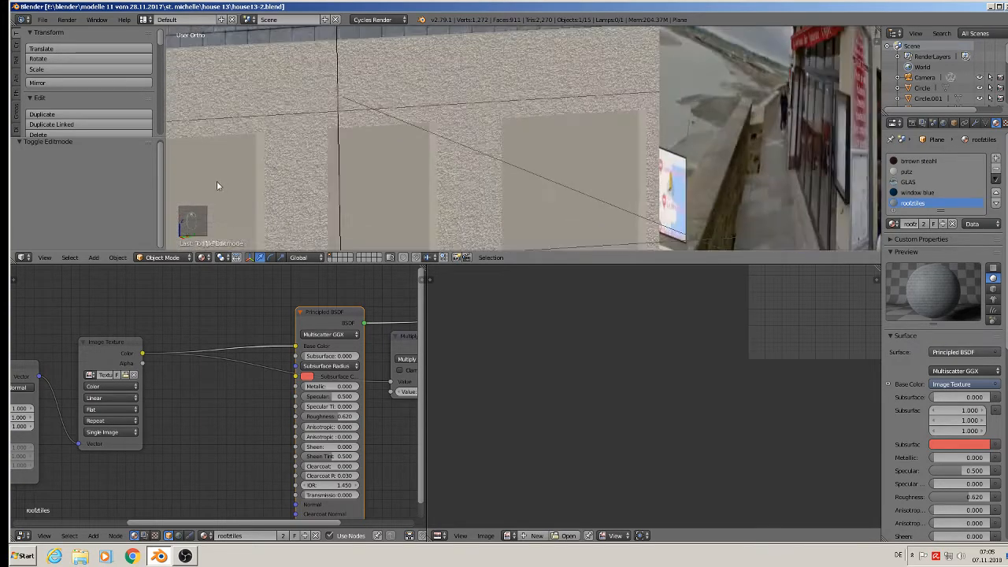
pyautogui.scroll(-3, 232, 161)
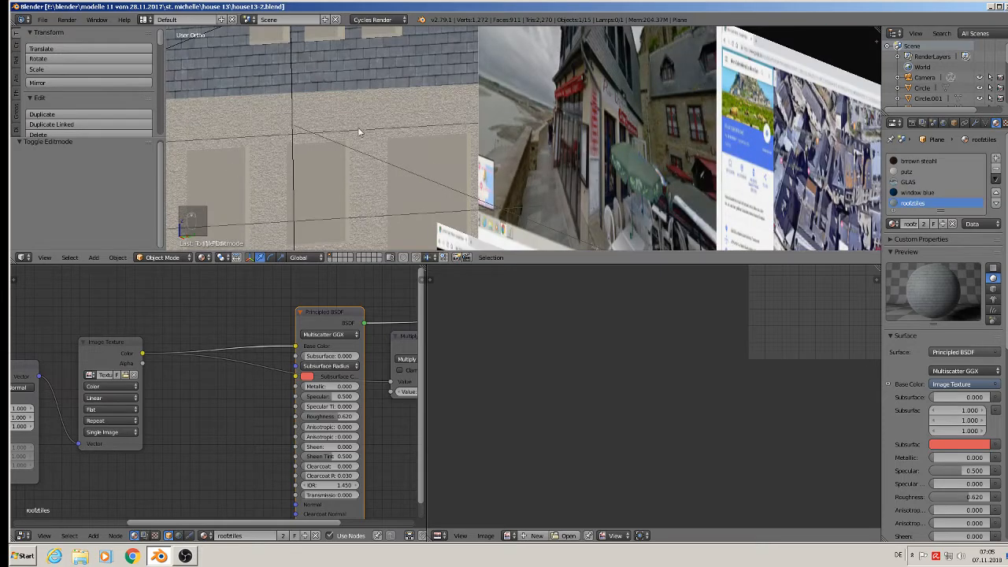
pyautogui.moveTo(337, 162); pyautogui.dragTo(524, 94, button='middle')
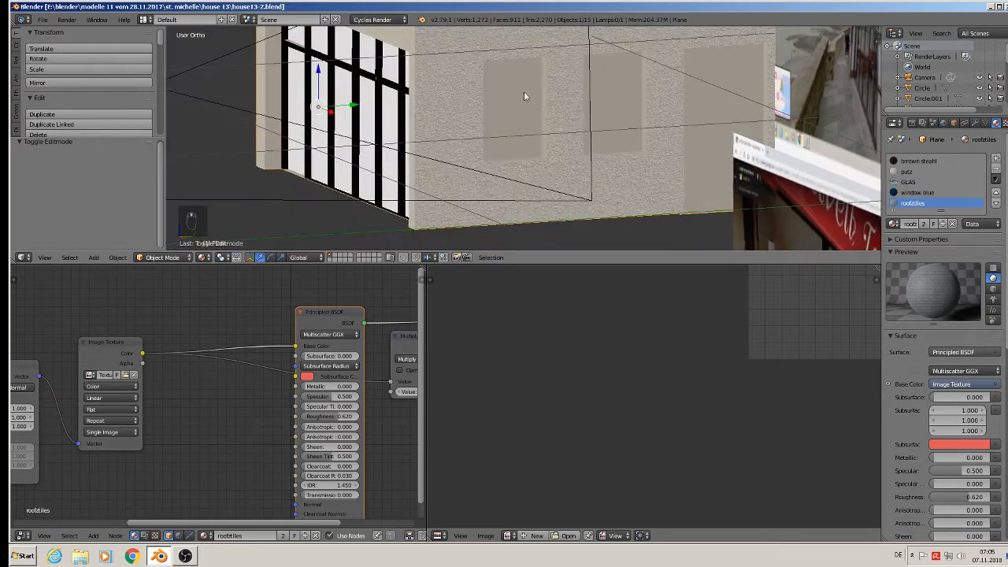
# Extrude the first ground-floor side window's face in place and scale it inward, leaving a narrow frame border
pyautogui.scroll(2, 511, 95)
pyautogui.press('Tab')
pyautogui.rightClick(512, 105)
pyautogui.moveTo(544, 162); pyautogui.dragTo(521, 157, button='middle')
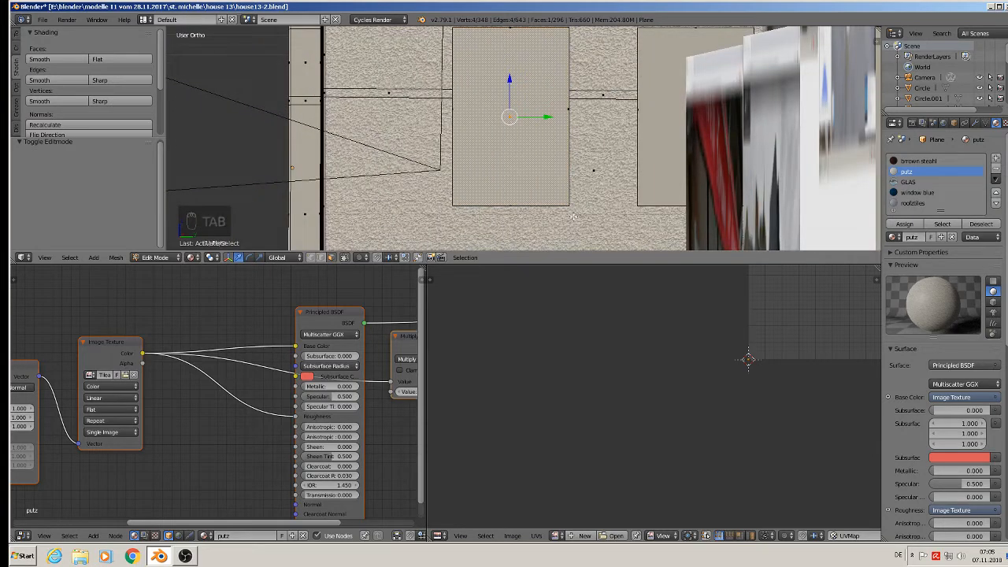
pyautogui.press('e')
pyautogui.press('s')
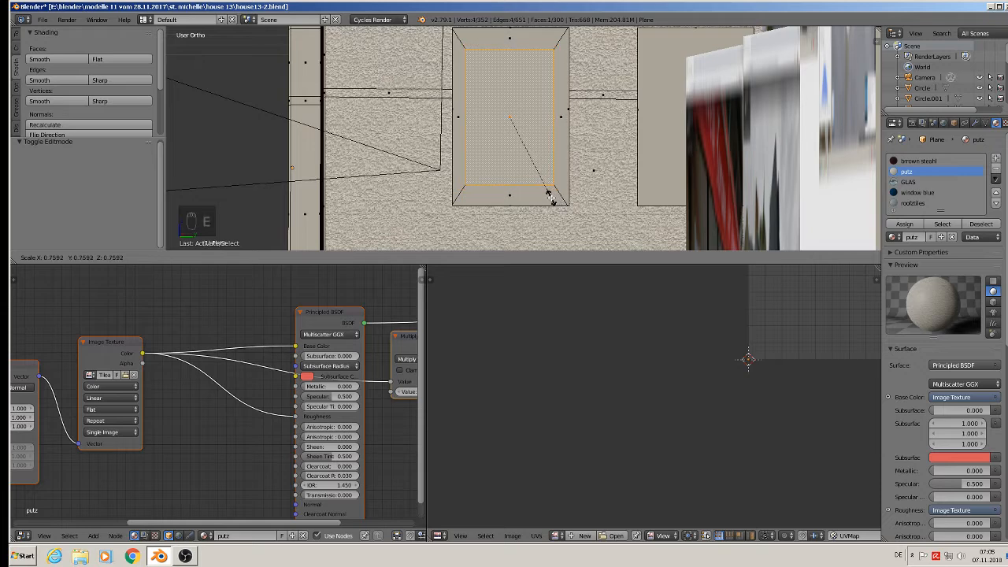
pyautogui.click(554, 196)
pyautogui.press('s')
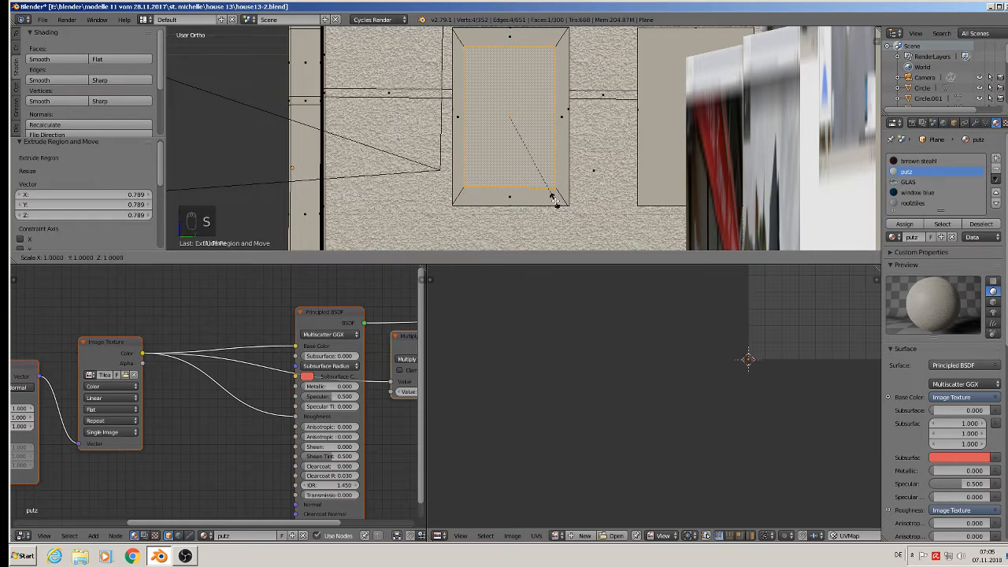
pyautogui.click(561, 211)
# Extrude the inner window face and push it 0.011 back along negative X to give the frame depth
pyautogui.moveTo(561, 211); pyautogui.dragTo(499, 224, button='middle')
pyautogui.press('e')
pyautogui.rightClick(509, 138)
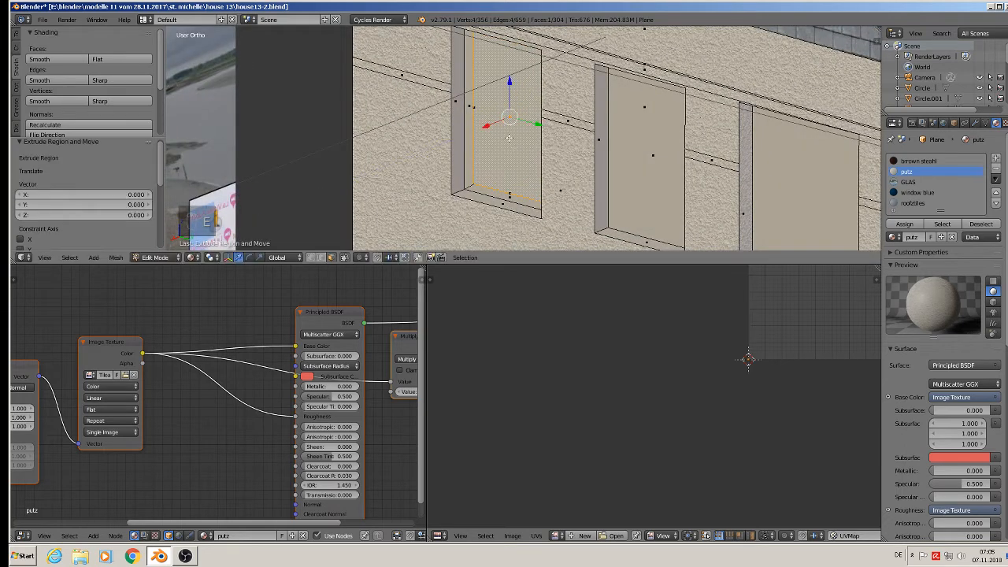
pyautogui.press('g')
pyautogui.press('x')
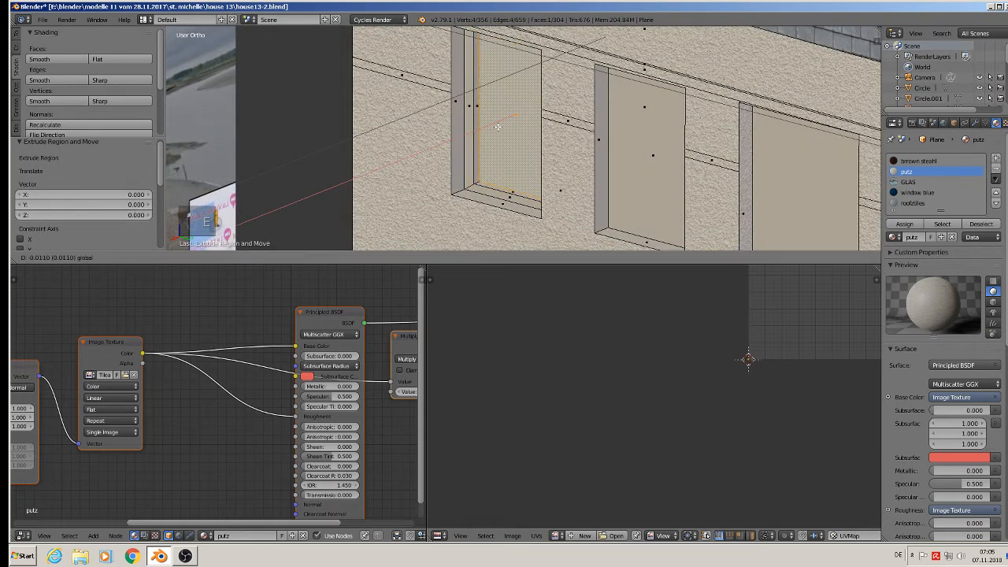
pyautogui.click(498, 126)
pyautogui.scroll(2, 508, 126)
pyautogui.scroll(2, 519, 124)
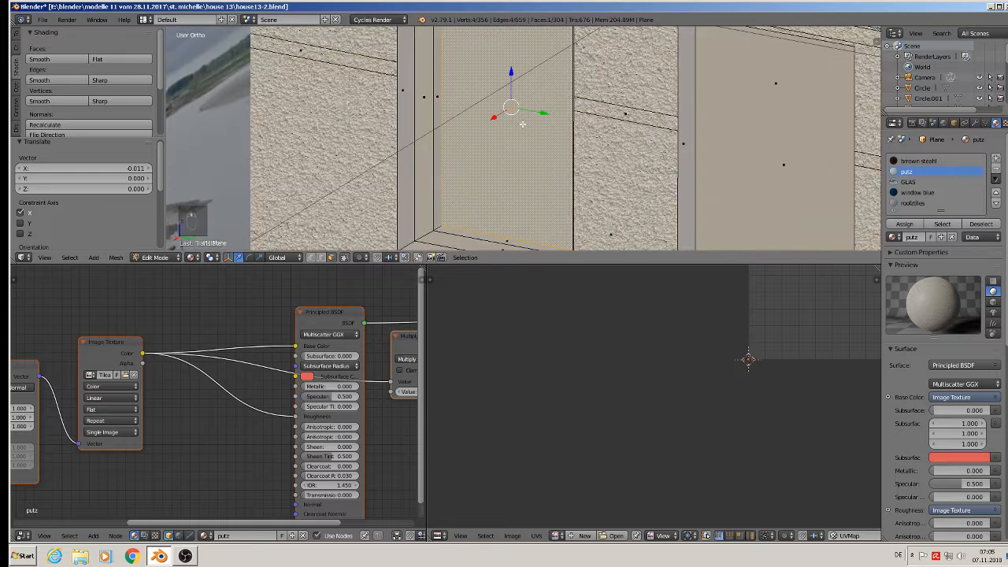
pyautogui.moveTo(522, 124)
pyautogui.mouseDown(button='middle')
pyautogui.moveTo(504, 141)
pyautogui.moveTo(522, 123)
pyautogui.mouseUp(button='middle')
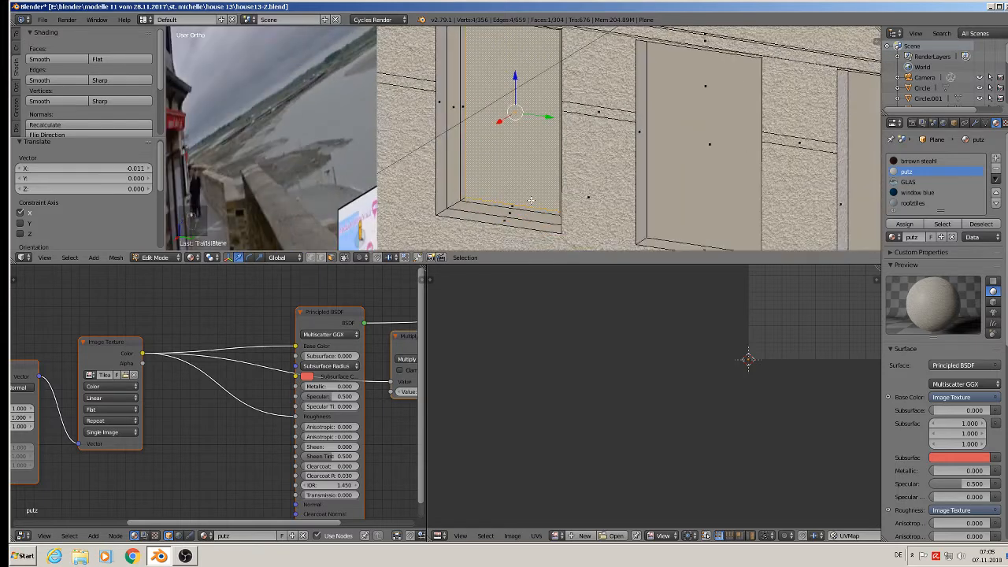
# Duplicate the window frame's lower inner face 0.006 up along Z and scale the copy to 0.144 along Y
pyautogui.rightClick(511, 206)
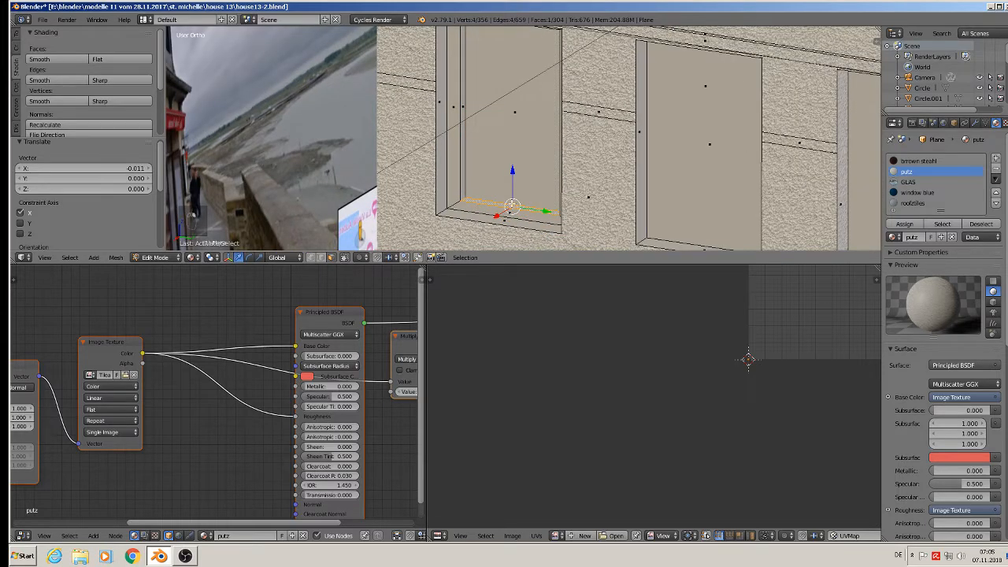
pyautogui.hotkey('shift', 'd')
pyautogui.press('z')
pyautogui.click(554, 211)
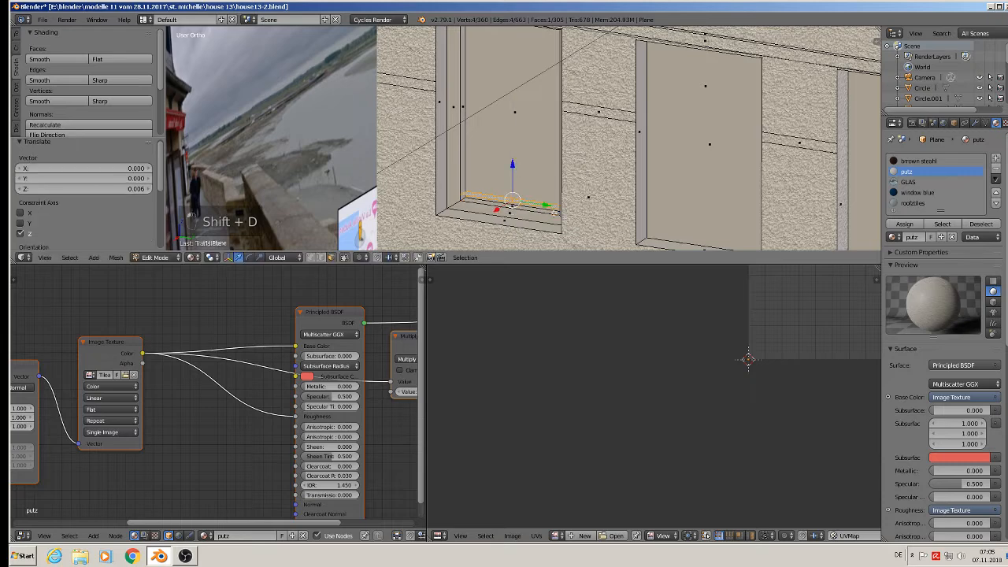
pyautogui.press('s')
pyautogui.press('y')
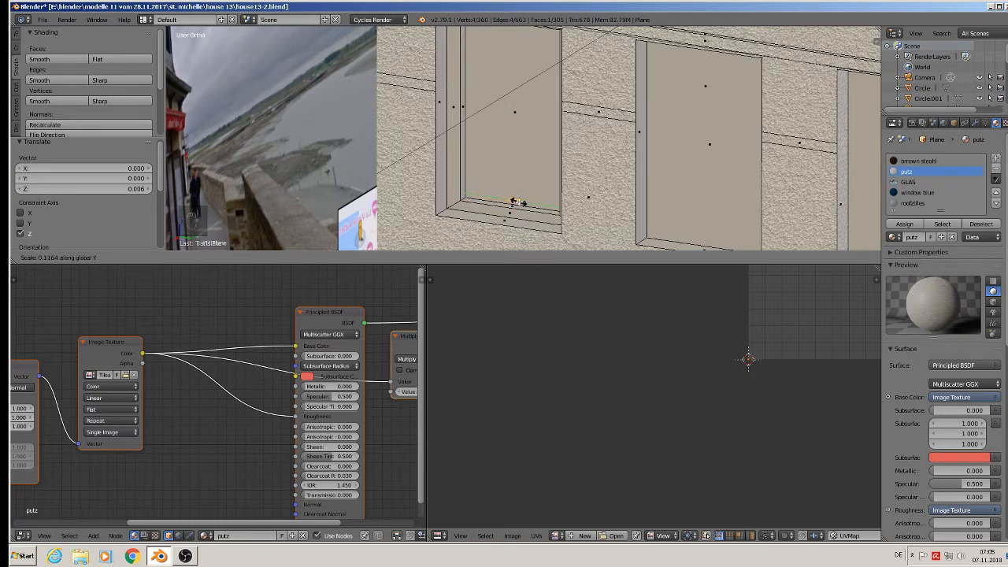
pyautogui.click(520, 202)
# Extrude the small face about 0.181 up along Z as a centre mullion and shift the whole bar down by 0.008
pyautogui.moveTo(518, 204); pyautogui.dragTo(512, 210, button='middle')
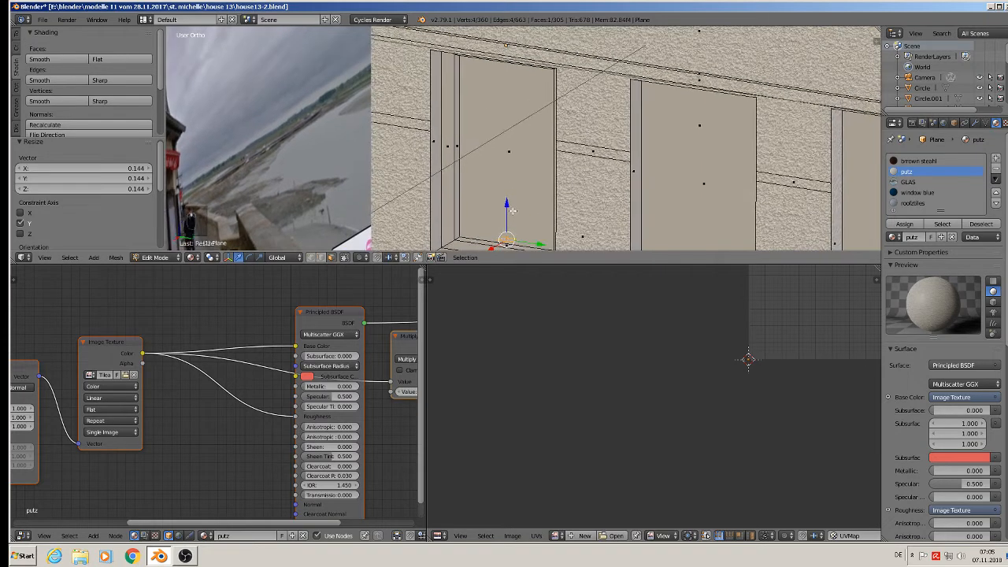
pyautogui.press('e')
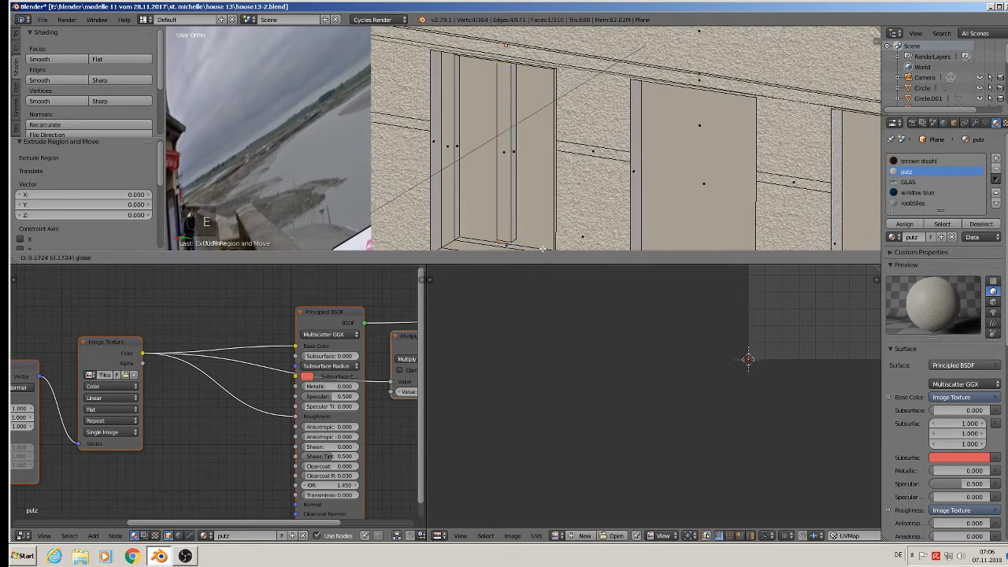
pyautogui.click(539, 242)
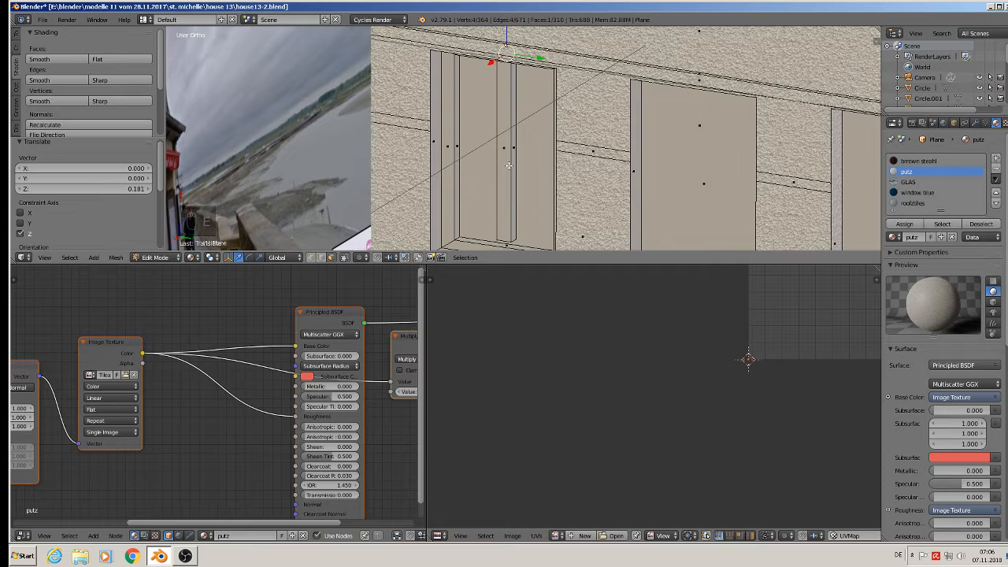
pyautogui.press('l')
pyautogui.moveTo(508, 130); pyautogui.dragTo(507, 126)
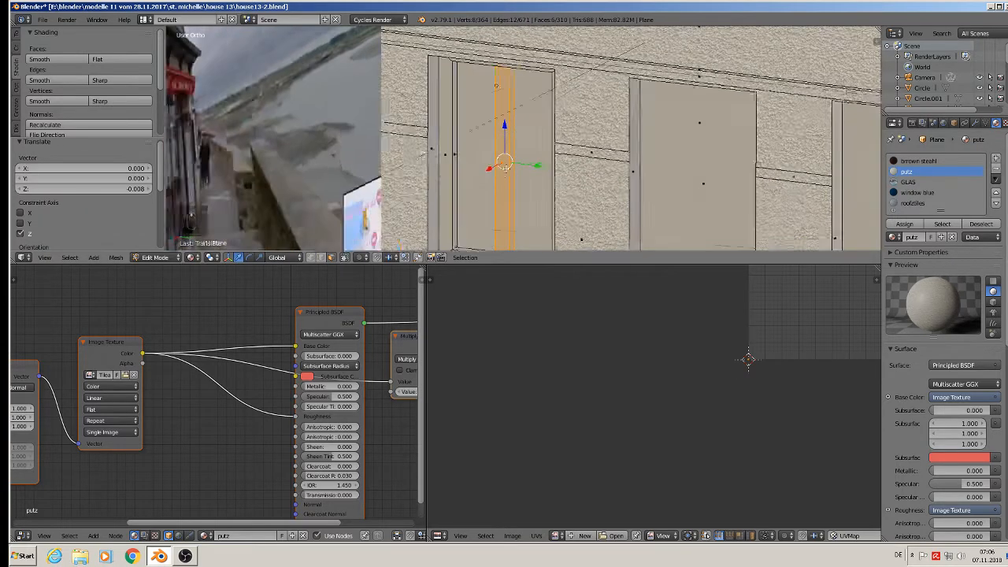
# Add two vertical loop cuts along the window's centre mullion
pyautogui.moveTo(504, 167); pyautogui.dragTo(536, 122, button='middle')
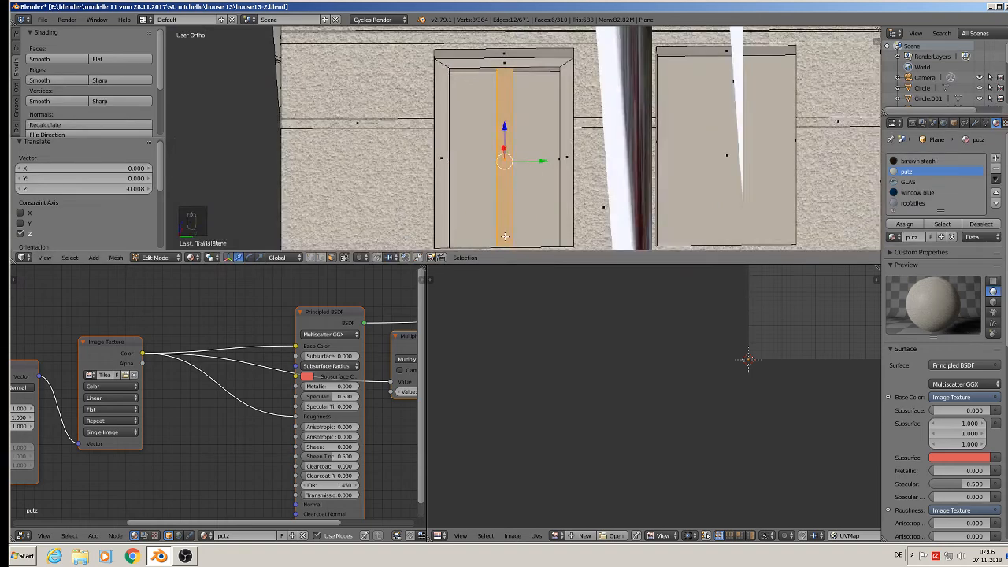
pyautogui.hotkey('ctrl', 'r')
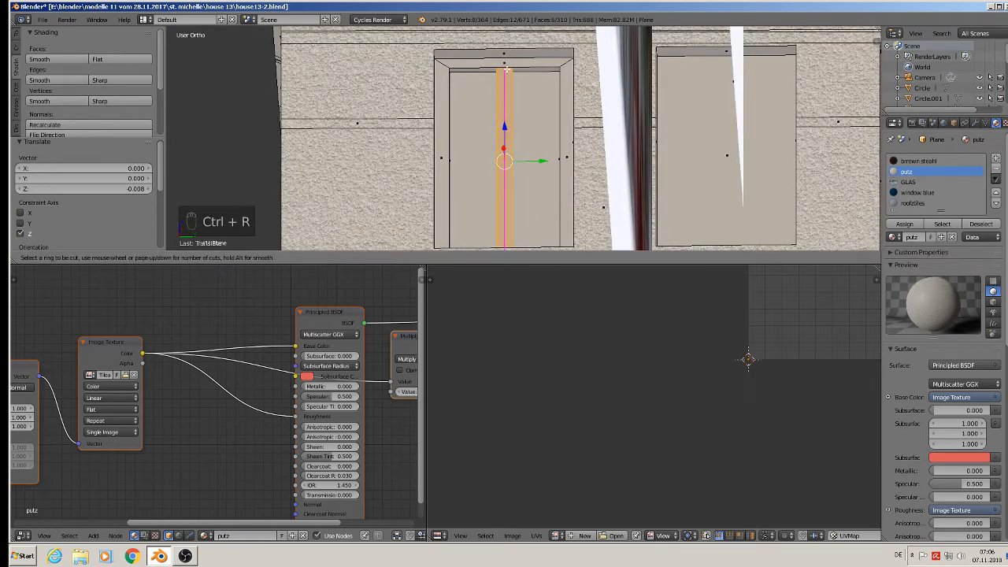
pyautogui.scroll(1, 506, 70)
pyautogui.click(506, 69)
pyautogui.moveTo(505, 196); pyautogui.dragTo(445, 258, button='middle')
# Extrude the mullion's middle front strip slightly outward and check the result in Object Mode
pyautogui.click(333, 258)
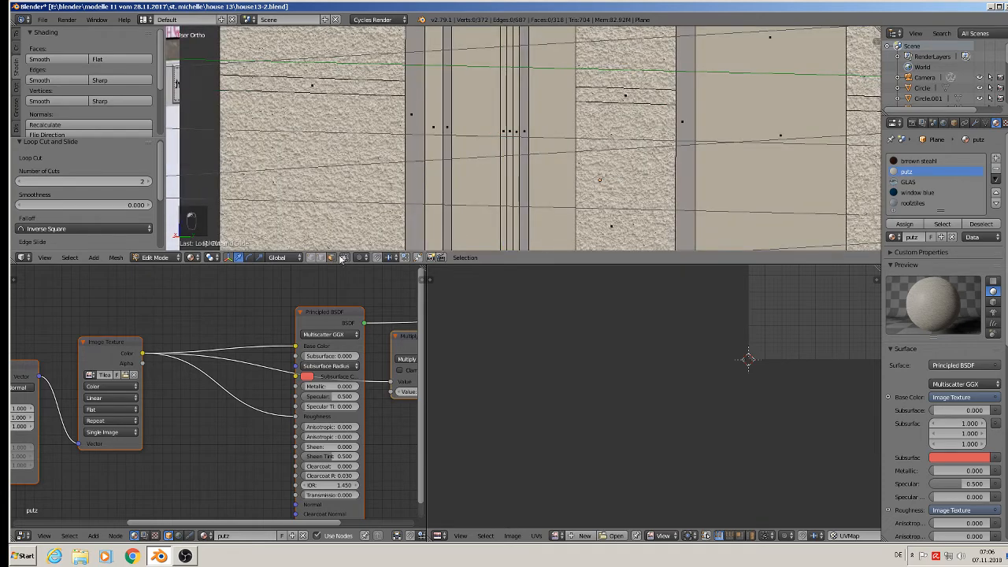
pyautogui.rightClick(512, 122)
pyautogui.scroll(2, 512, 124)
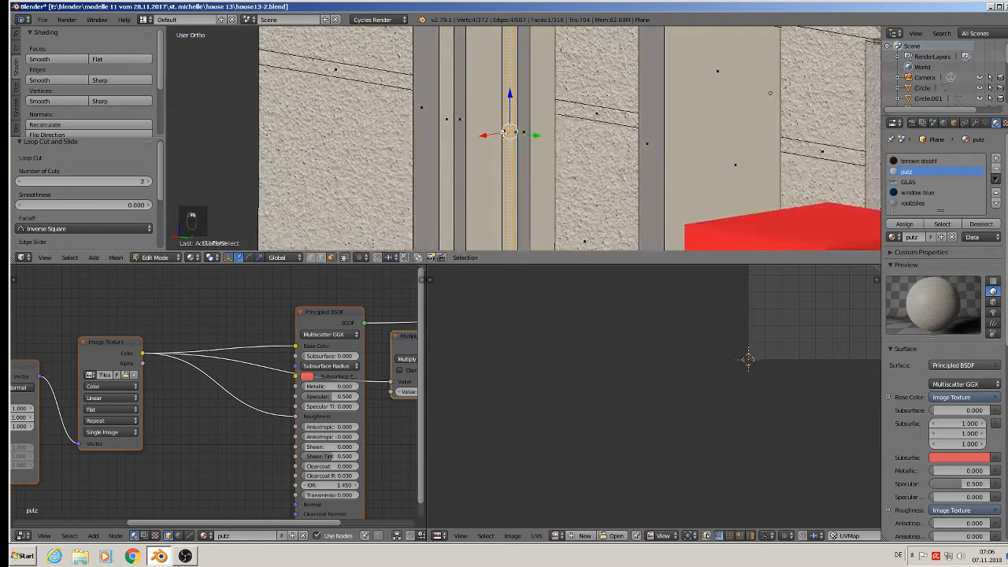
pyautogui.press('e')
pyautogui.moveTo(495, 136); pyautogui.dragTo(490, 137)
pyautogui.press('Tab')
pyautogui.scroll(-6, 523, 169)
pyautogui.moveTo(523, 169); pyautogui.dragTo(585, 125, button='middle')
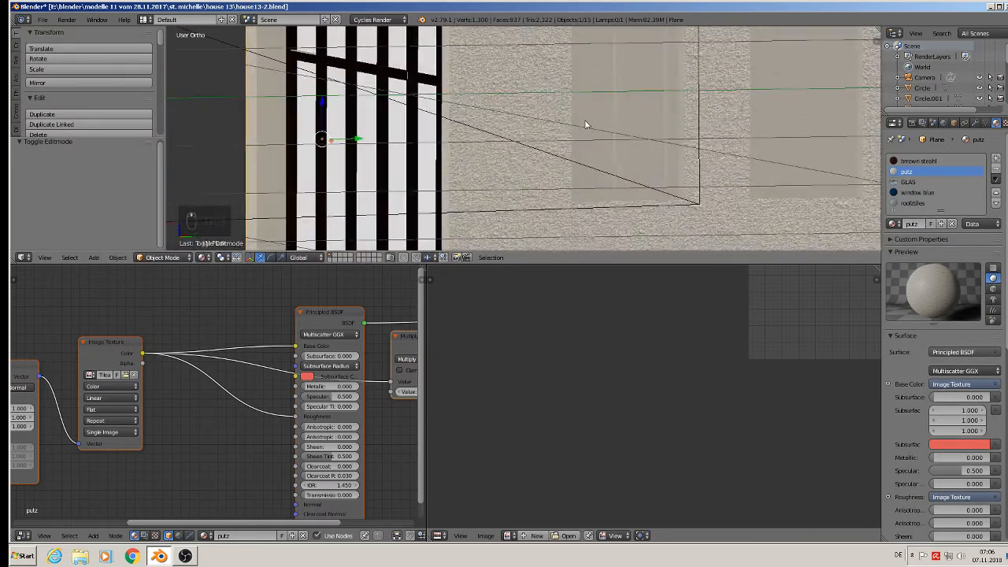
pyautogui.moveTo(666, 157); pyautogui.dragTo(542, 185, button='middle')
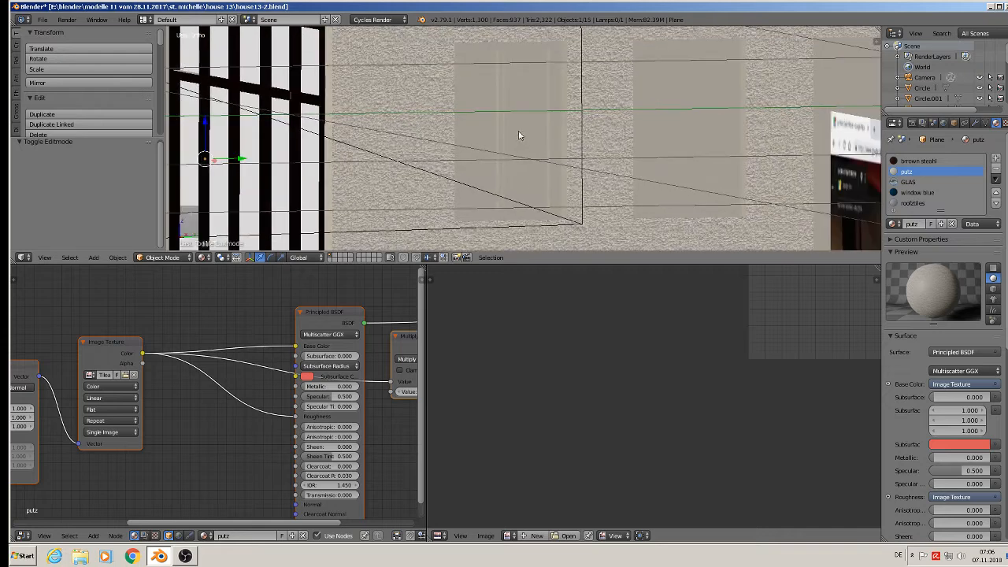
# Select the first side-wall window's entire centre mullion in Edit Mode and assign it the "window blue" material
pyautogui.scroll(4, 518, 132)
pyautogui.press('Tab')
pyautogui.moveTo(518, 127); pyautogui.dragTo(555, 149, button='middle')
pyautogui.press('ctrl+KP_Add')
pyautogui.press('ctrl+KP_Add')
pyautogui.press('ctrl+KP_Add')
pyautogui.press('ctrl+KP_Add')
pyautogui.press('ctrl+KP_Add')
pyautogui.press('ctrl+KP_Add')
pyautogui.press('ctrl+KP_Add')
pyautogui.press('ctrl+KP_Add')
pyautogui.press('ctrl+KP_Add')
pyautogui.press('ctrl+KP_Add')
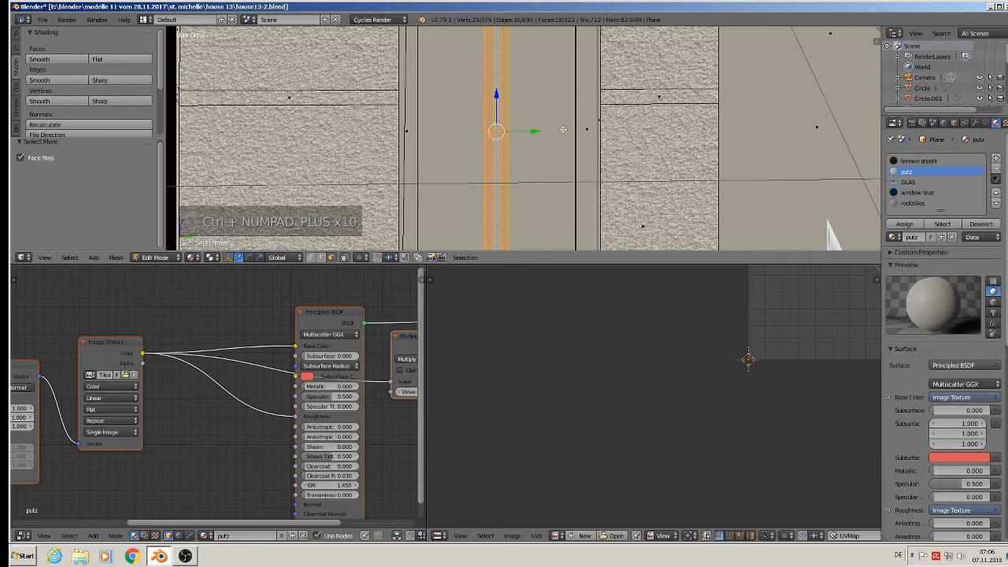
pyautogui.scroll(-5, 535, 132)
pyautogui.scroll(4, 513, 128)
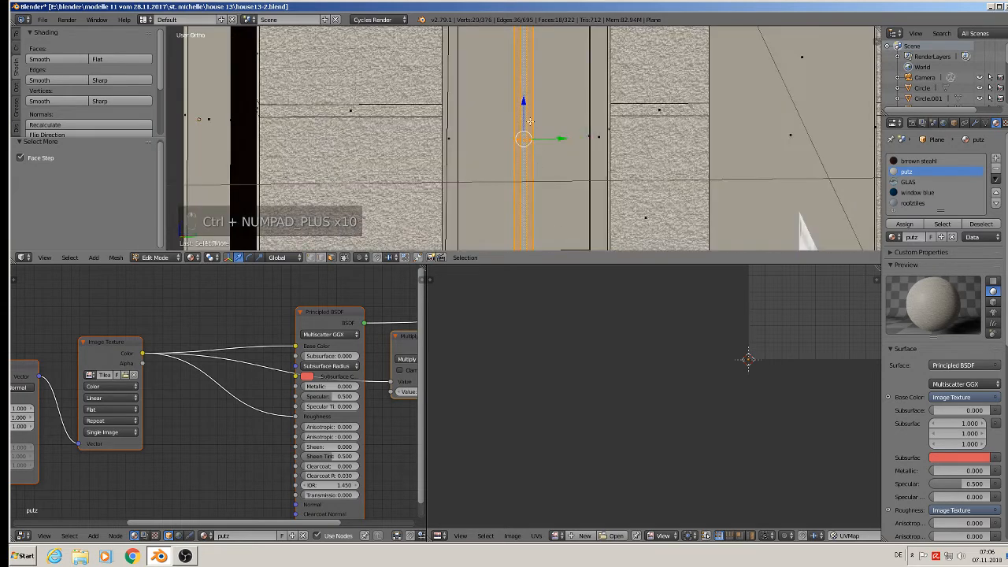
pyautogui.click(917, 192)
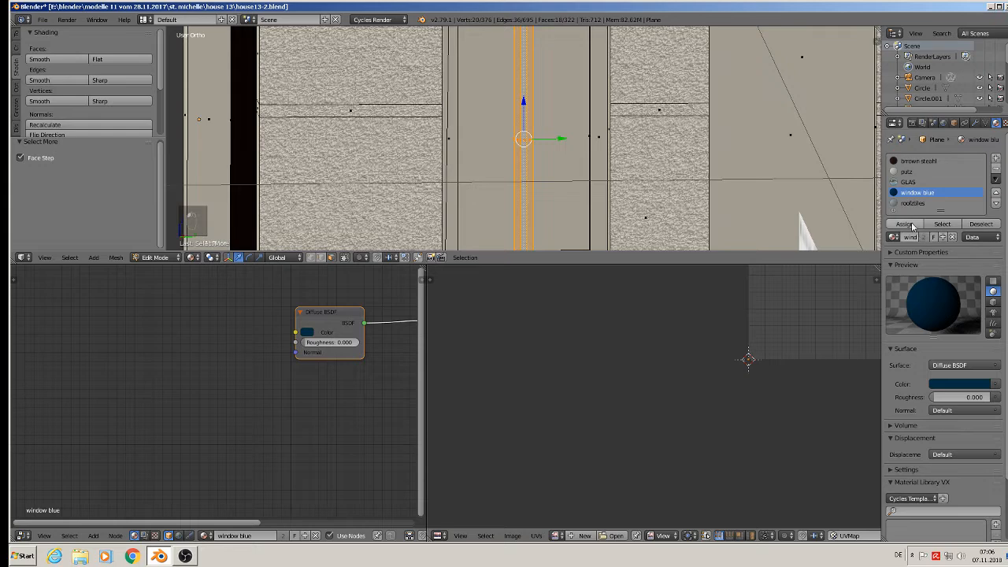
pyautogui.click(904, 224)
# Select the inner and front frame faces on all sides of the first window and assign them the "window blue" material
pyautogui.moveTo(531, 172); pyautogui.dragTo(466, 120, button='middle')
pyautogui.rightClick(466, 120)
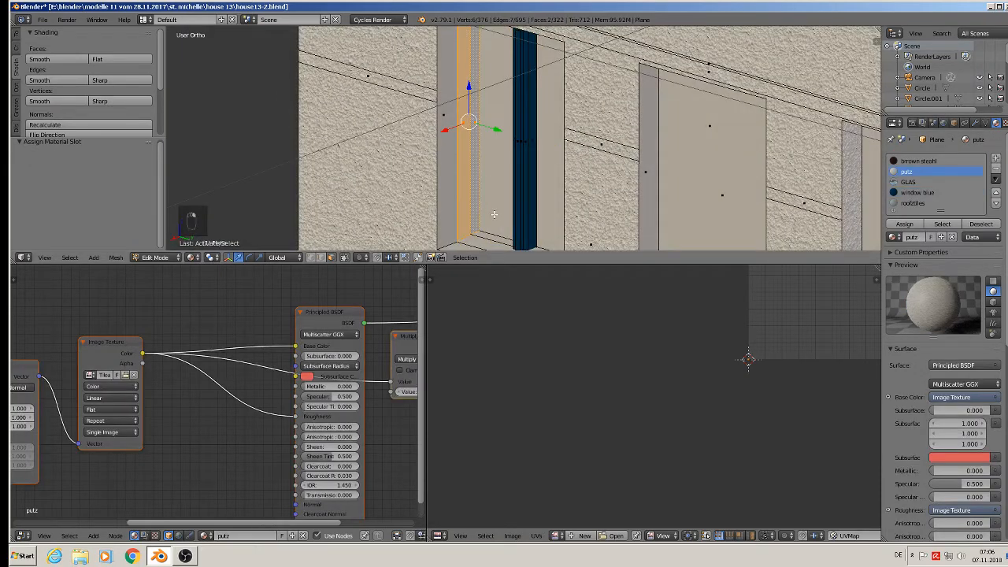
pyautogui.keyDown('shift'); pyautogui.rightClick(484, 237); pyautogui.keyUp('shift')
pyautogui.keyDown('shift'); pyautogui.rightClick(482, 244); pyautogui.keyUp('shift')
pyautogui.moveTo(501, 236); pyautogui.dragTo(612, 239, button='middle')
pyautogui.keyDown('shift'); pyautogui.rightClick(580, 171); pyautogui.keyUp('shift')
pyautogui.keyDown('shift'); pyautogui.rightClick(572, 159); pyautogui.keyUp('shift')
pyautogui.moveTo(575, 115)
pyautogui.mouseDown(button='middle')
pyautogui.moveTo(586, 11)
pyautogui.moveTo(582, 125)
pyautogui.mouseUp(button='middle')
pyautogui.keyDown('shift'); pyautogui.rightClick(582, 126); pyautogui.keyUp('shift')
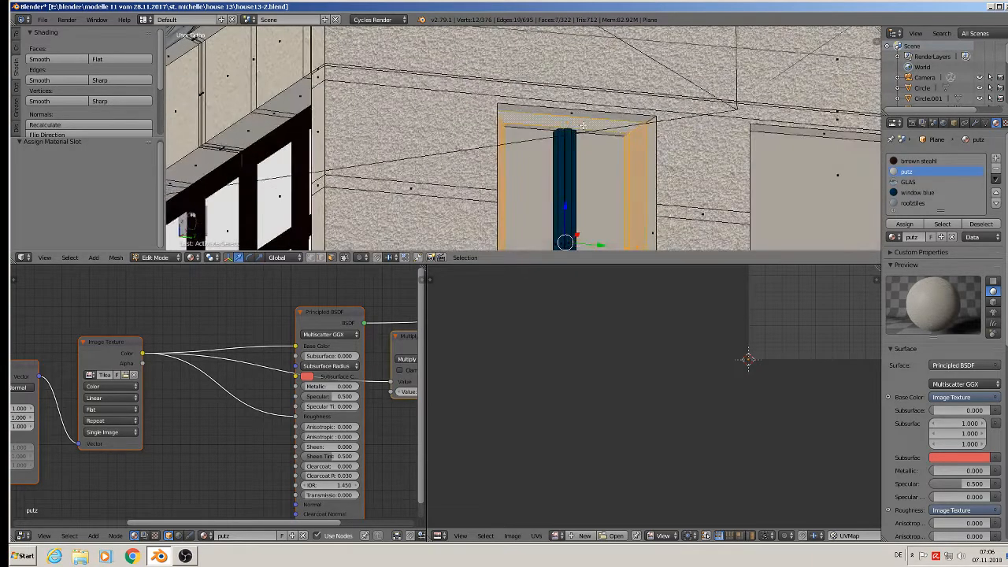
pyautogui.keyDown('shift'); pyautogui.rightClick(598, 134); pyautogui.keyUp('shift')
pyautogui.click(931, 194)
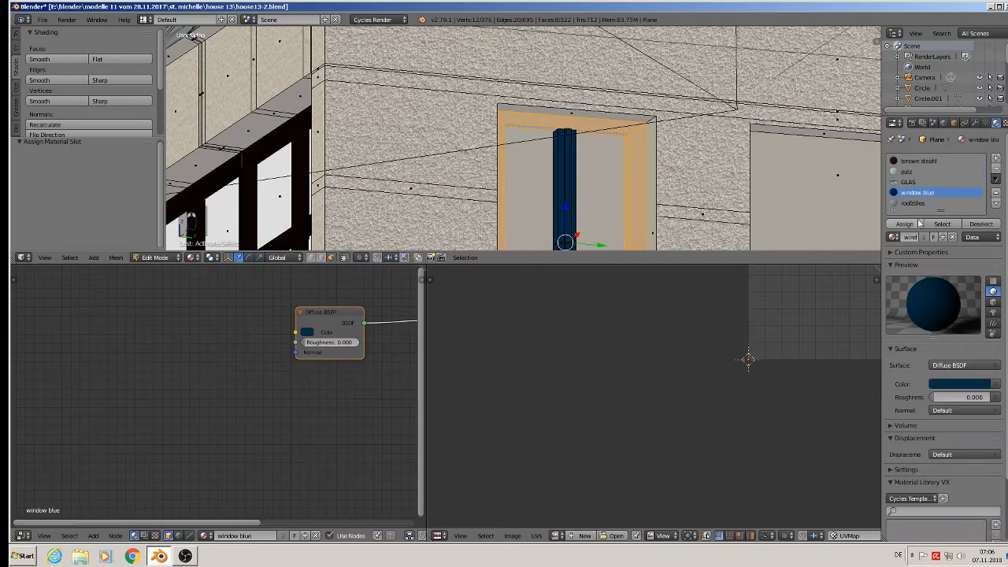
pyautogui.click(904, 224)
# Assign the "GLAS" material to the first window's pane and check the window in Object Mode
pyautogui.scroll(3, 552, 124)
pyautogui.rightClick(553, 125)
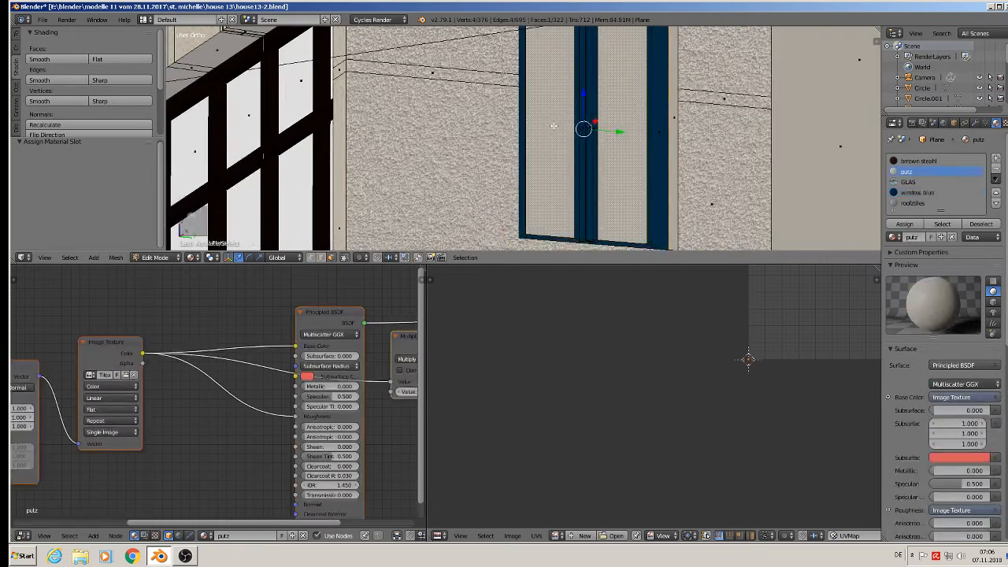
pyautogui.click(909, 183)
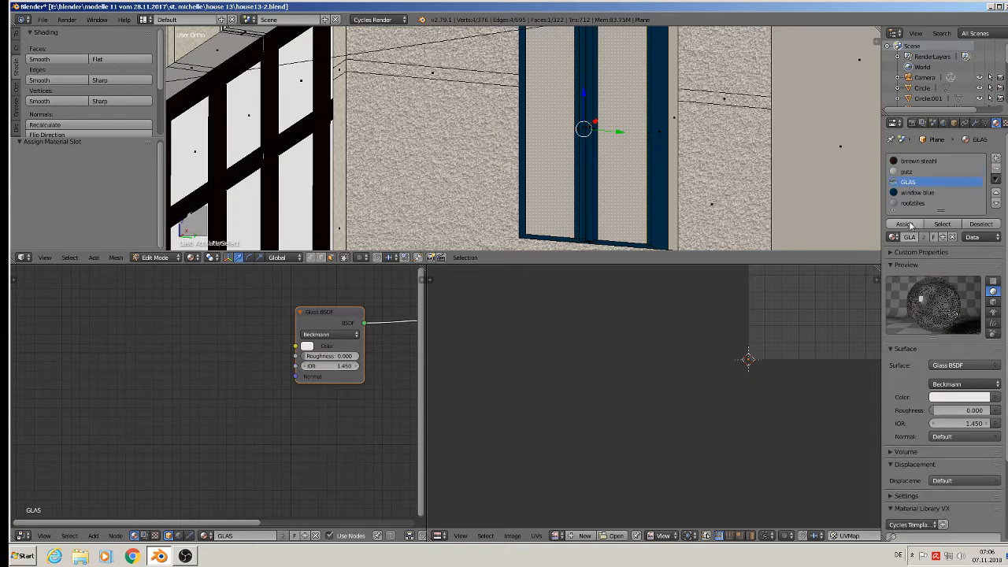
pyautogui.click(904, 224)
pyautogui.scroll(-3, 665, 143)
pyautogui.press('Tab')
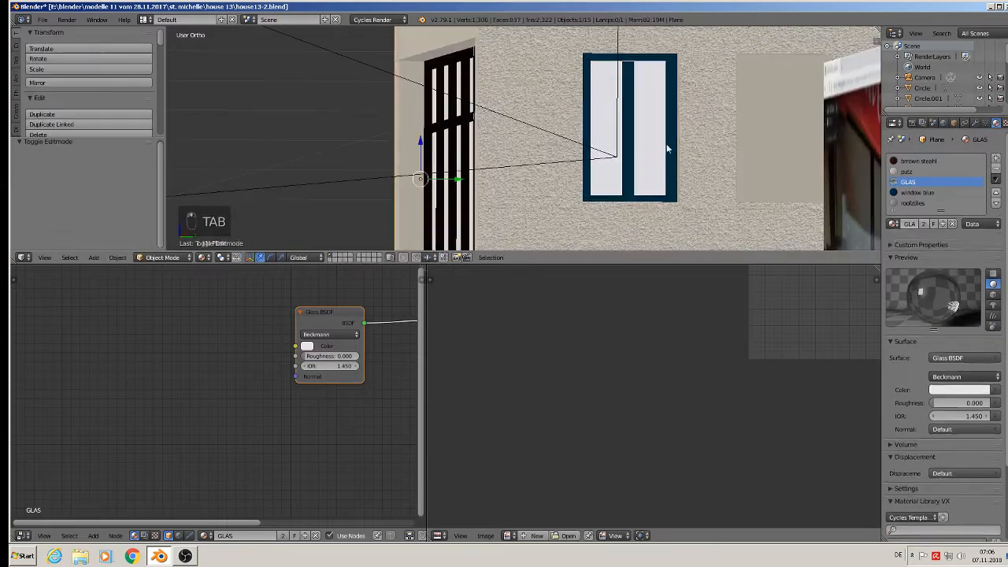
pyautogui.moveTo(698, 153); pyautogui.dragTo(690, 153, button='middle')
# Select the first window's linked mullion and scale it to about 1.046 along Z
pyautogui.press('Tab')
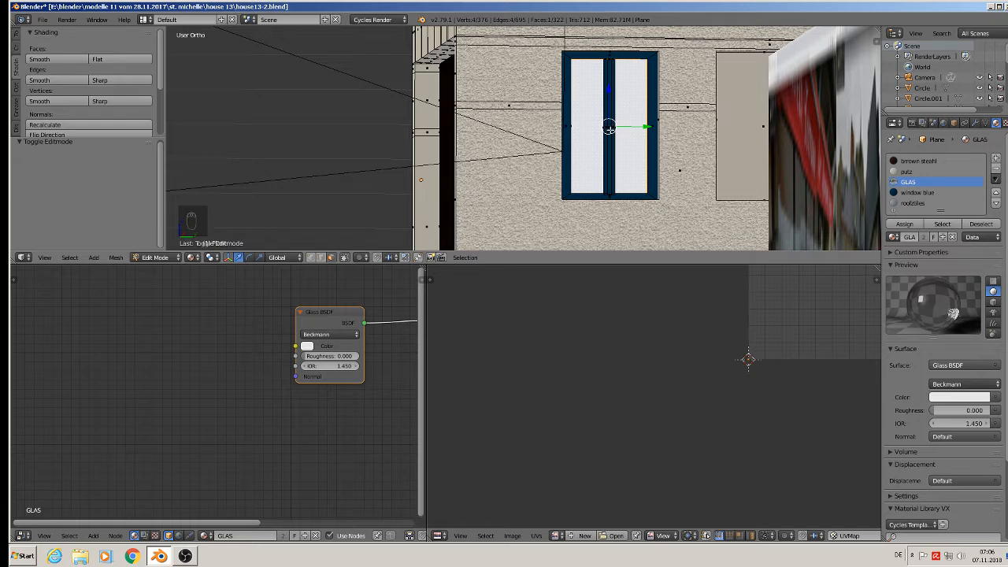
pyautogui.press('a')
pyautogui.press('l')
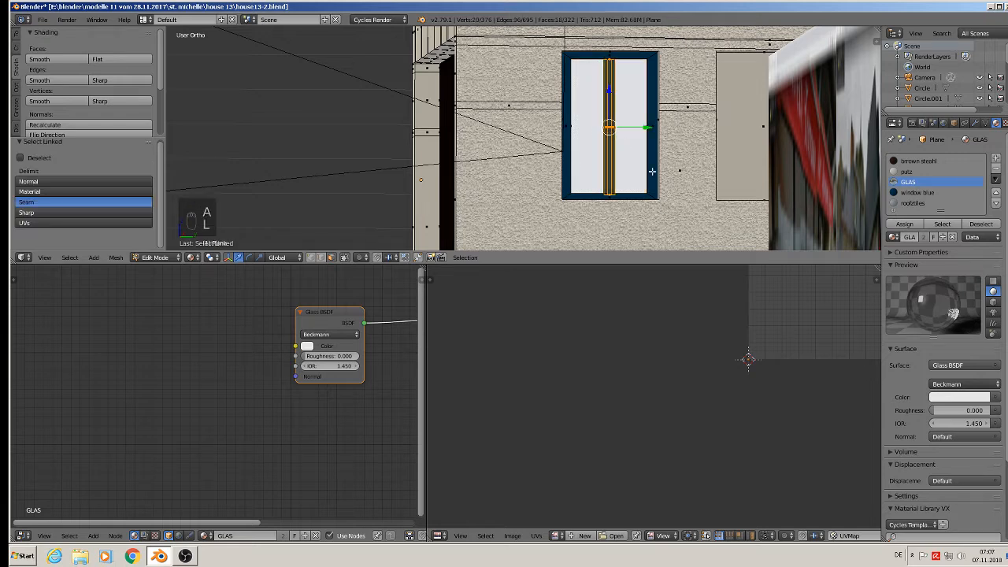
pyautogui.press('s')
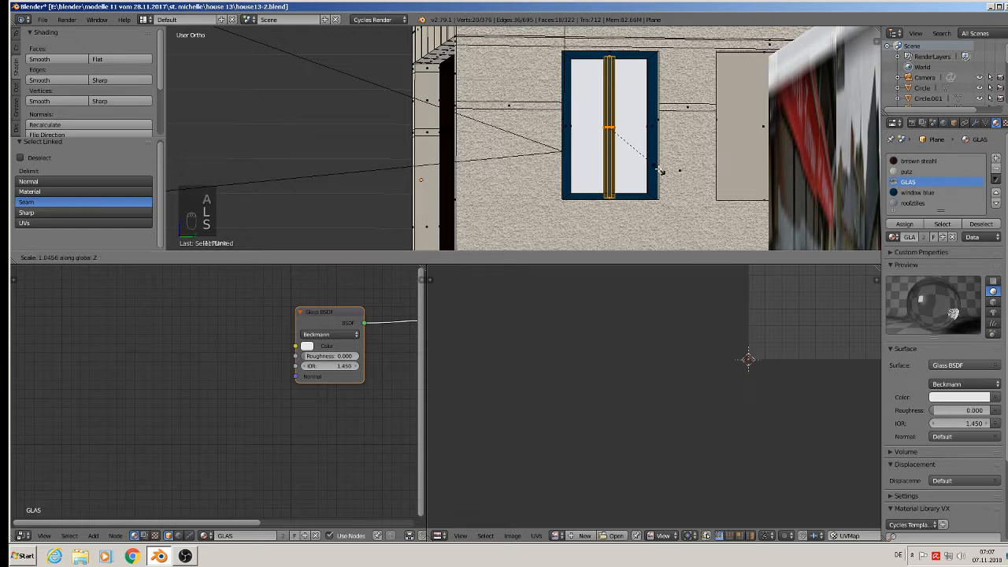
pyautogui.click(654, 170)
# Duplicate the mullion about 0.206 along Y into the middle of the second window opening
pyautogui.scroll(-3, 651, 174)
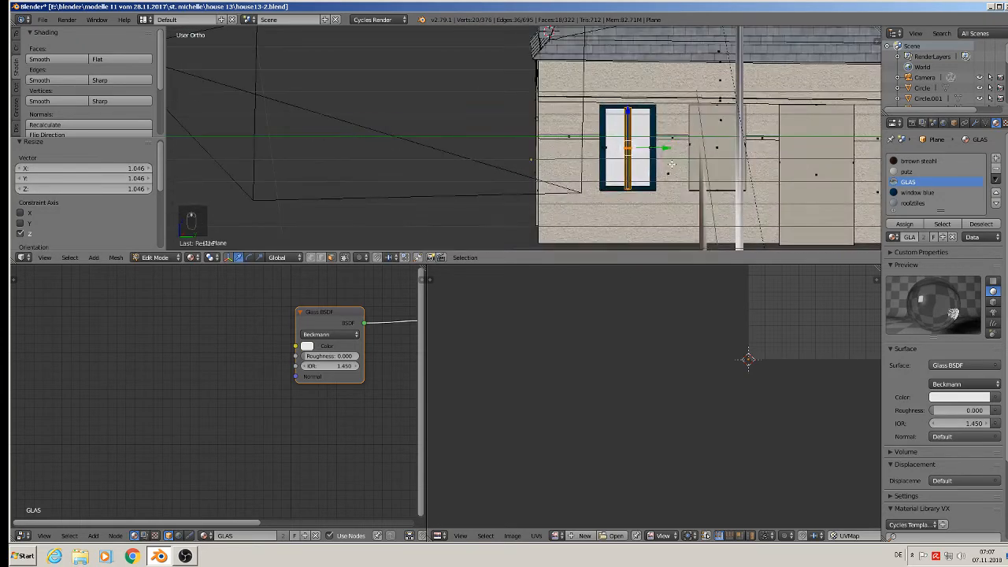
pyautogui.hotkey('shift', 'd')
pyautogui.moveTo(662, 147); pyautogui.dragTo(752, 142)
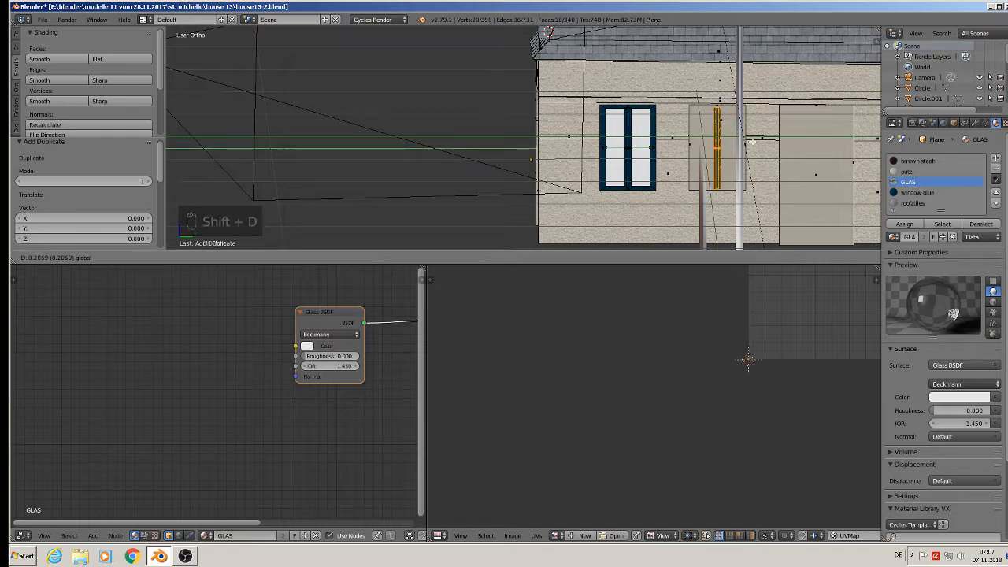
pyautogui.click(752, 142)
# Select all of the first window's blue frame faces and duplicate them about 0.205 along Y into the second window opening
pyautogui.scroll(5, 669, 110)
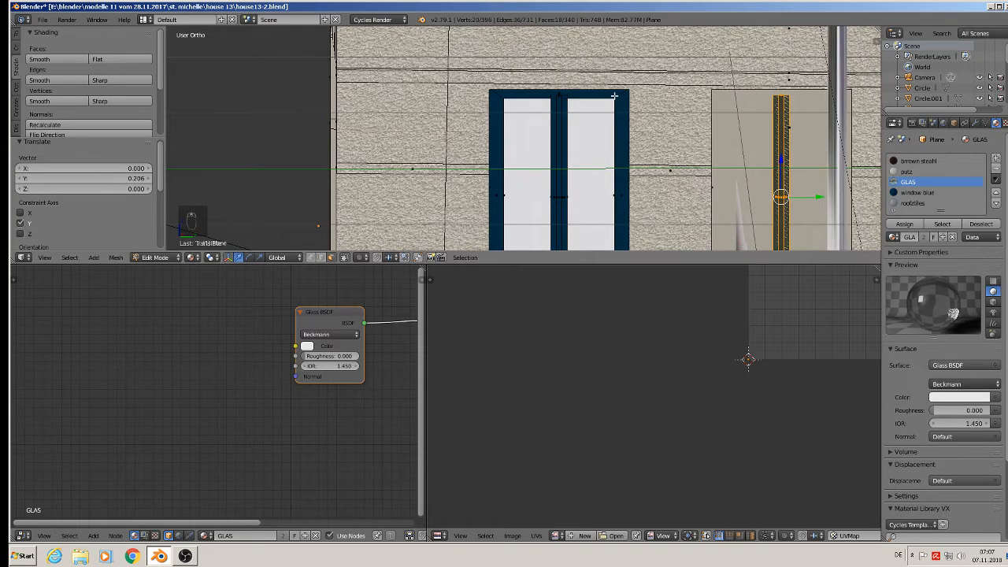
pyautogui.rightClick(616, 95)
pyautogui.moveTo(618, 95); pyautogui.dragTo(546, 90, button='middle')
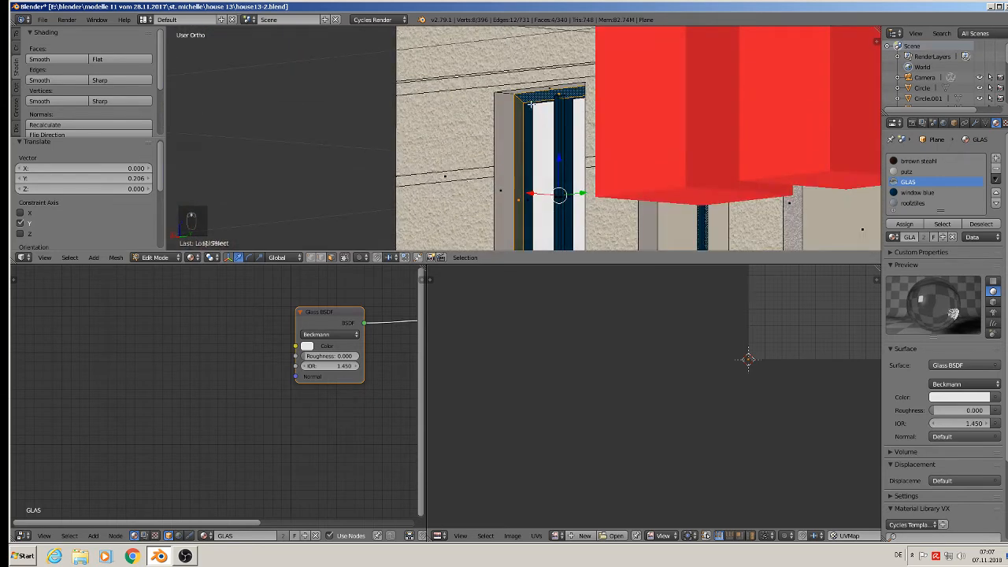
pyautogui.press('l')
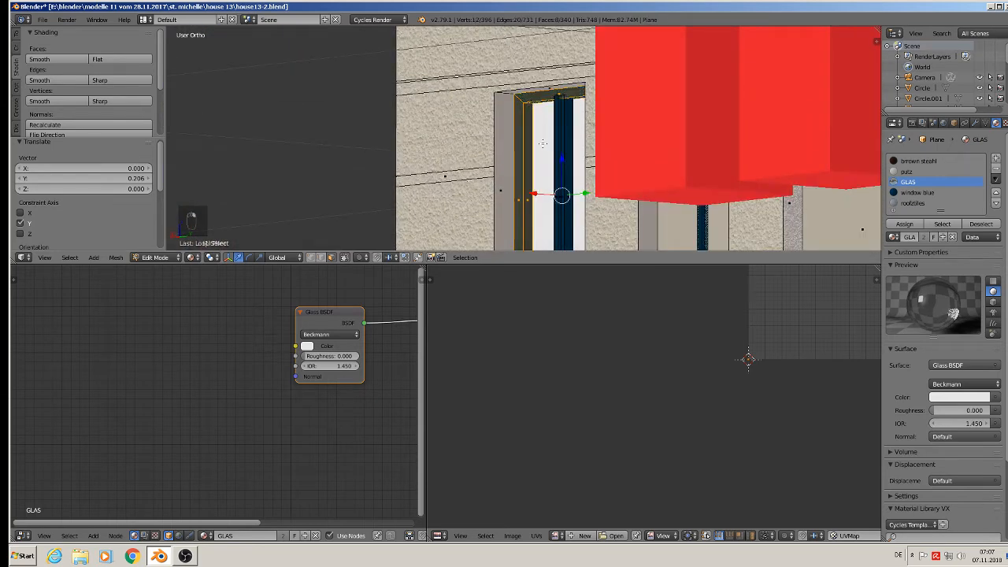
pyautogui.keyDown('alt'); pyautogui.keyDown('shift'); pyautogui.rightClick(542, 143); pyautogui.keyUp('shift'); pyautogui.keyUp('alt')
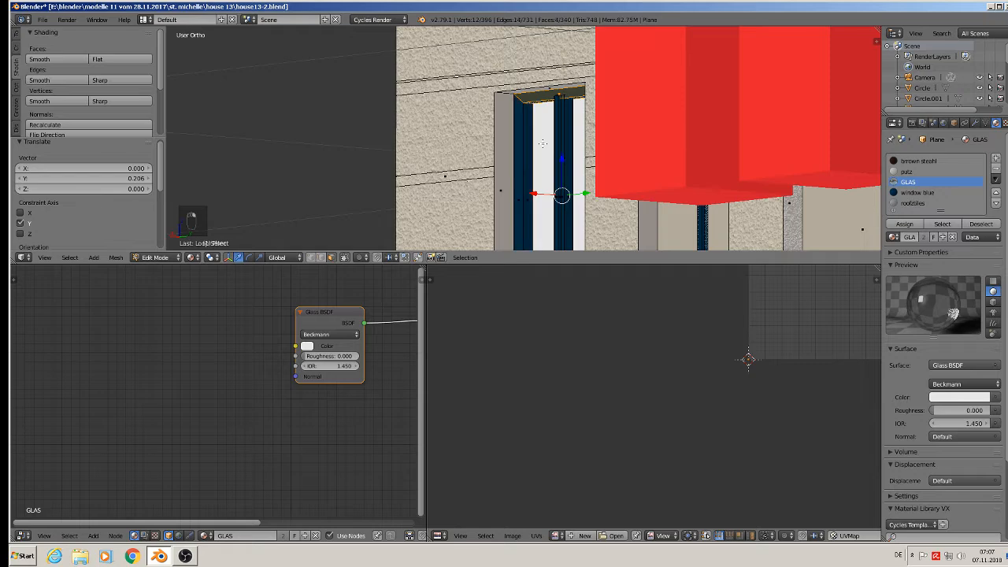
pyautogui.keyDown('alt'); pyautogui.keyDown('shift'); pyautogui.rightClick(527, 103); pyautogui.keyUp('shift'); pyautogui.keyUp('alt')
pyautogui.keyDown('alt'); pyautogui.keyDown('shift'); pyautogui.rightClick(525, 102); pyautogui.keyUp('shift'); pyautogui.keyUp('alt')
pyautogui.keyDown('alt'); pyautogui.keyDown('shift'); pyautogui.rightClick(525, 102); pyautogui.keyUp('shift'); pyautogui.keyUp('alt')
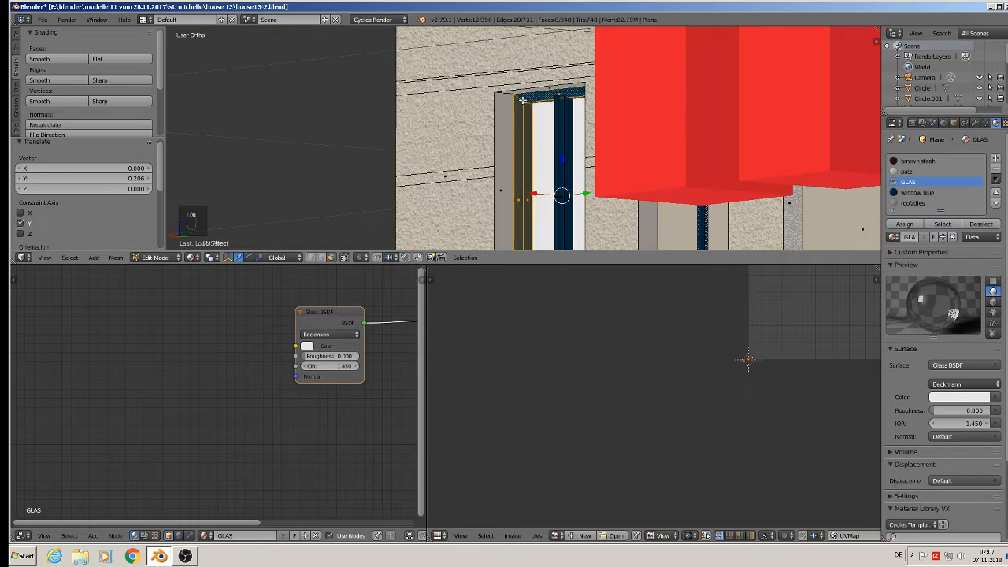
pyautogui.scroll(-2, 525, 100)
pyautogui.moveTo(526, 100); pyautogui.dragTo(564, 137, button='middle')
pyautogui.moveTo(628, 149); pyautogui.dragTo(566, 45, button='middle')
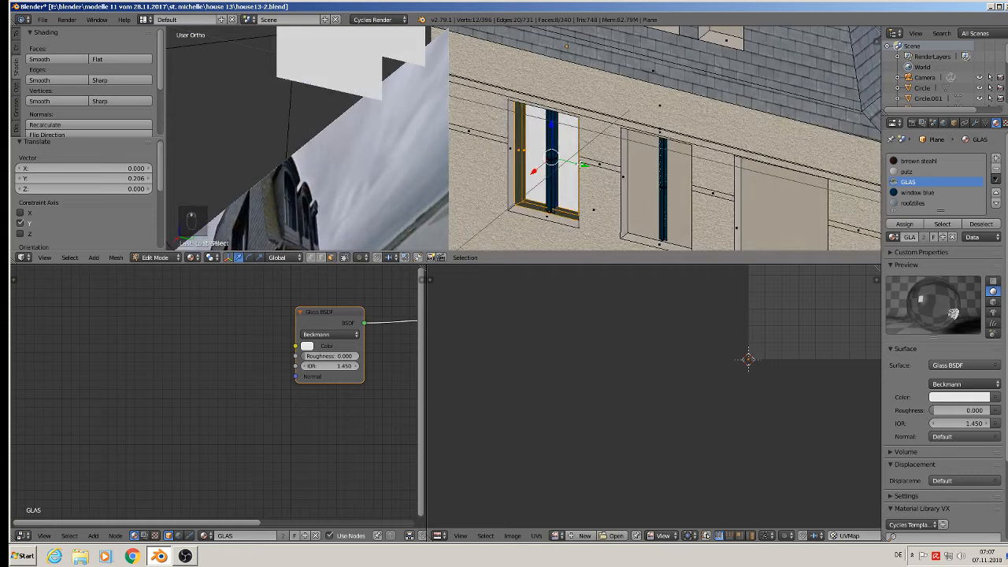
pyautogui.hotkey('shift', 'd')
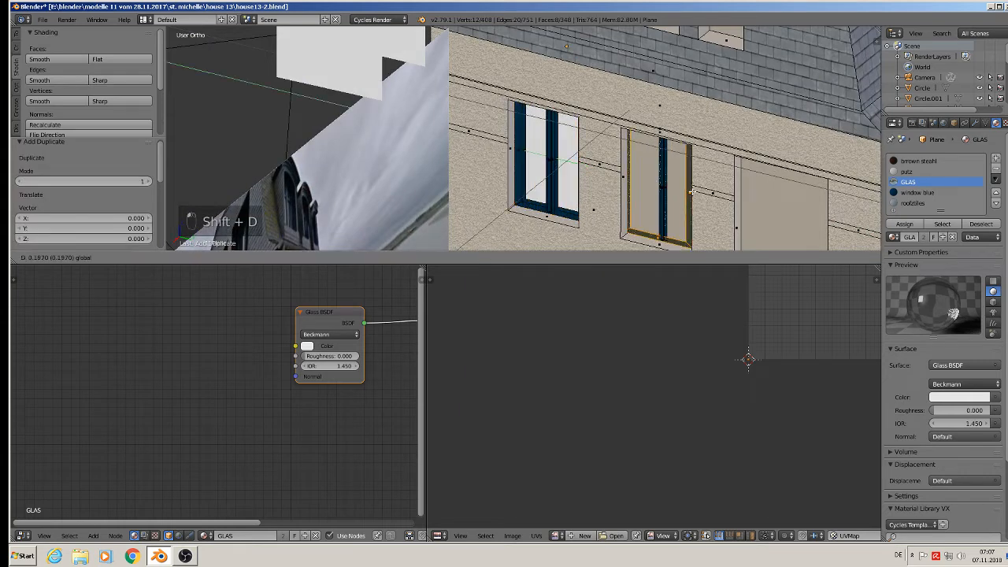
pyautogui.click(696, 193)
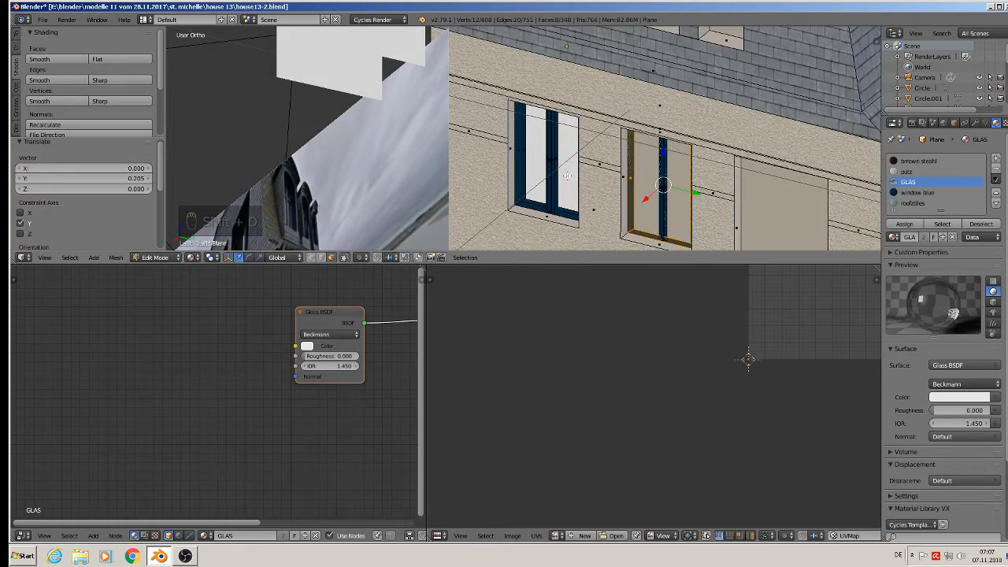
# Assign the "GLAS" material to the second window's pane face and clear the selection
pyautogui.rightClick(571, 155)
pyautogui.rightClick(658, 172)
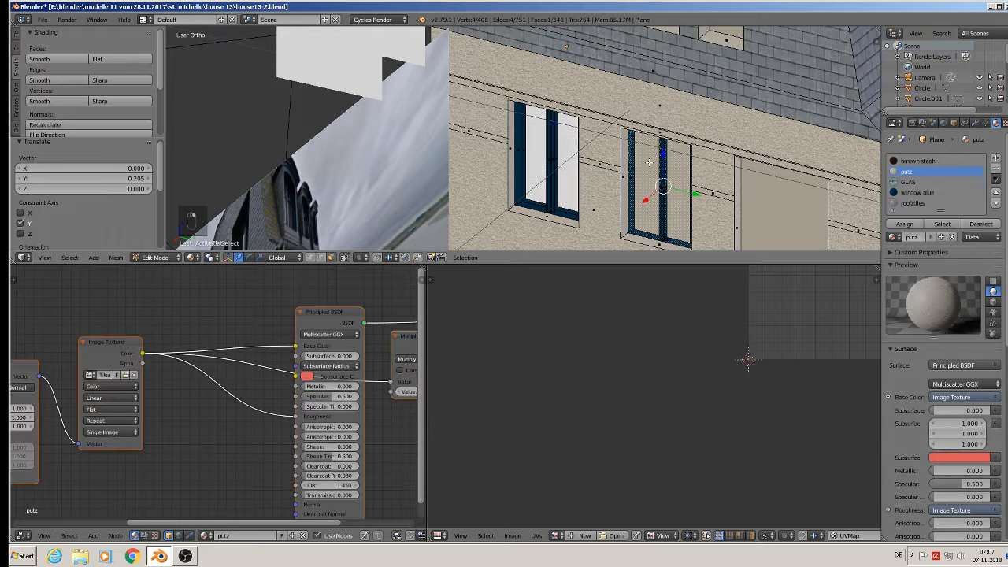
pyautogui.click(907, 182)
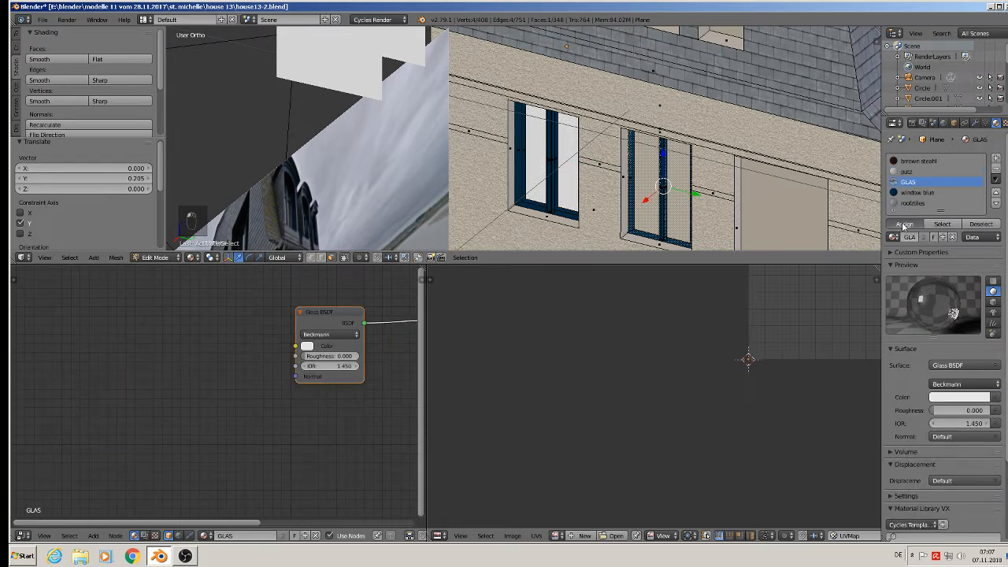
pyautogui.click(904, 224)
pyautogui.press('a')
# Move the second window's glass pane about -0.003 along X behind its frame and deselect it
pyautogui.moveTo(746, 195); pyautogui.dragTo(635, 150, button='middle')
pyautogui.scroll(6, 635, 149)
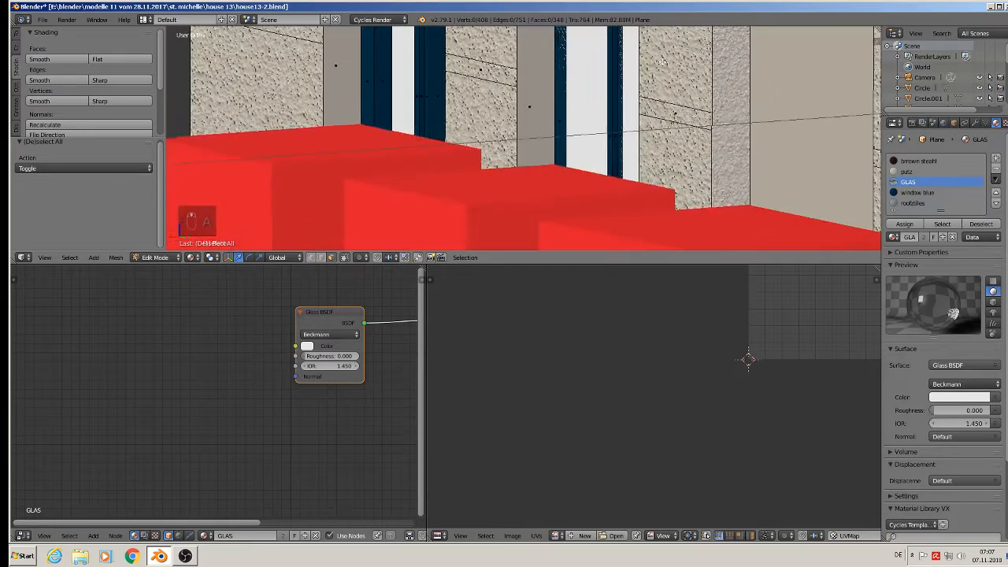
pyautogui.scroll(-2, 589, 113)
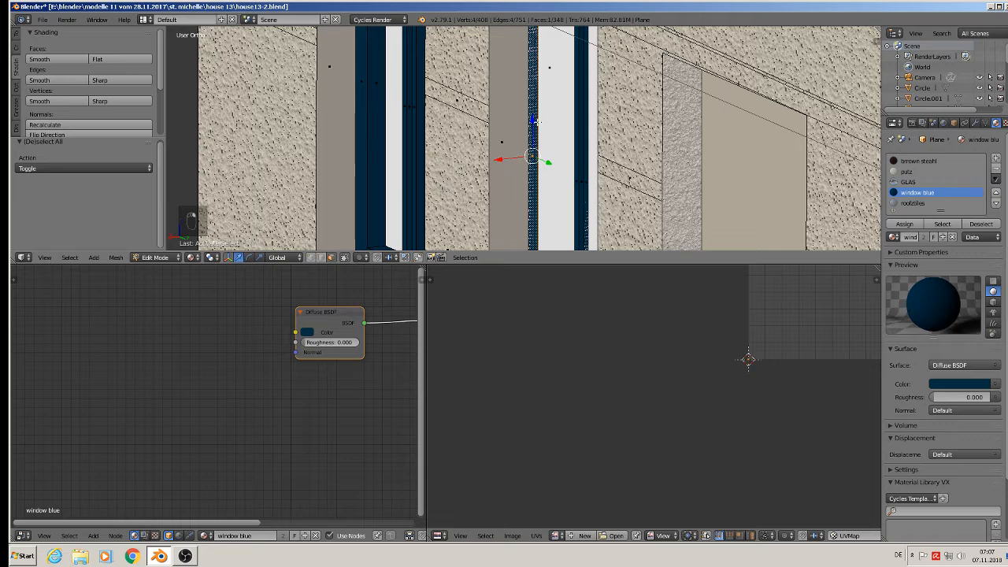
pyautogui.rightClick(564, 103)
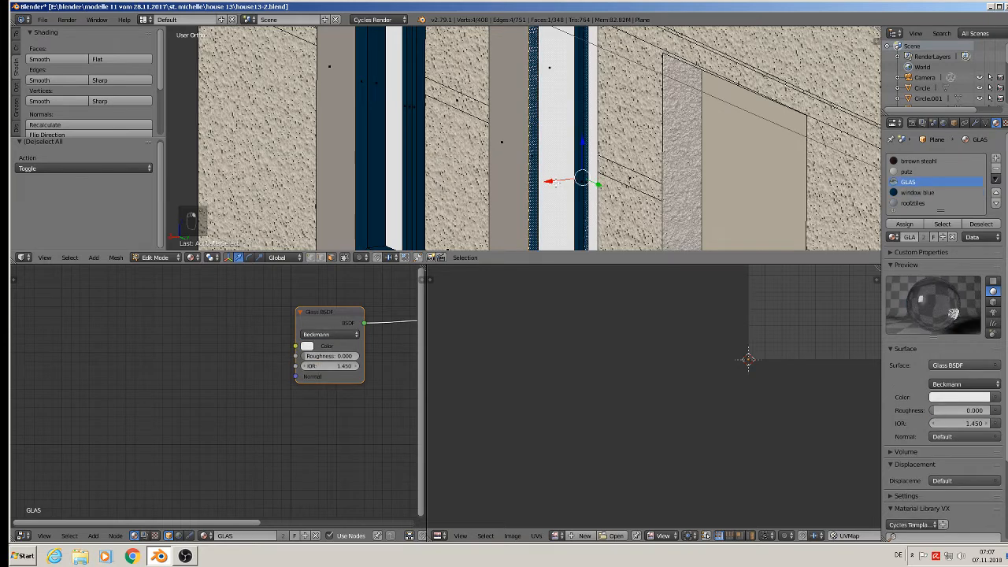
pyautogui.press('g')
pyautogui.press('x')
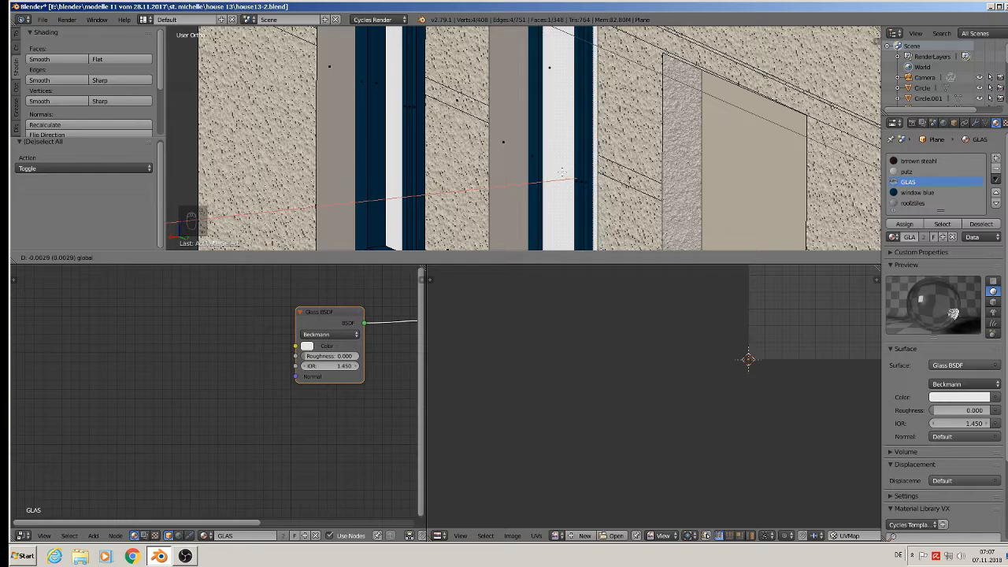
pyautogui.click(561, 172)
pyautogui.scroll(-5, 583, 167)
pyautogui.press('a')
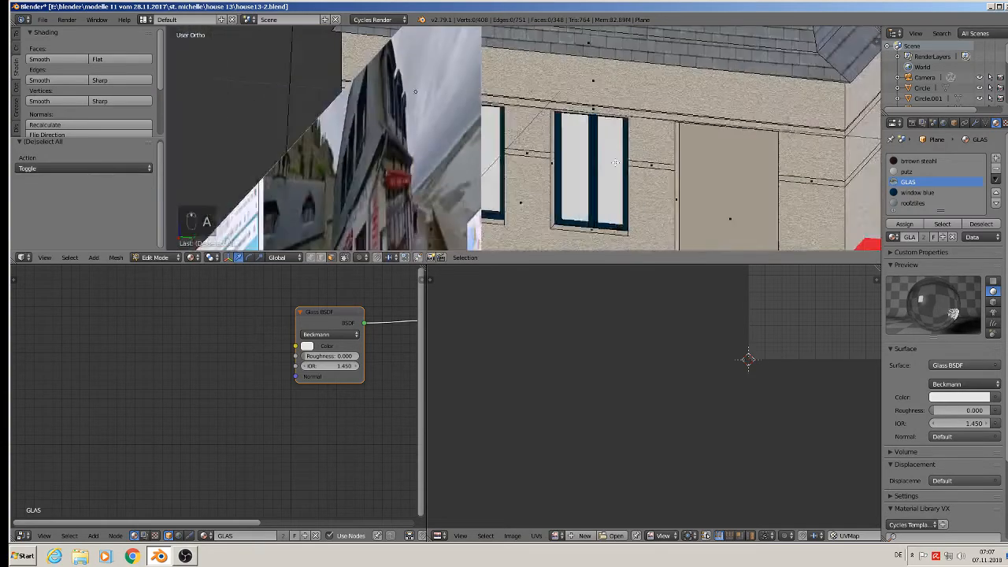
# Duplicate the first wall window's centre mullion and move the copy along Z up to the first roof window opening
pyautogui.scroll(-3, 616, 163)
pyautogui.moveTo(615, 163); pyautogui.dragTo(726, 165, button='middle')
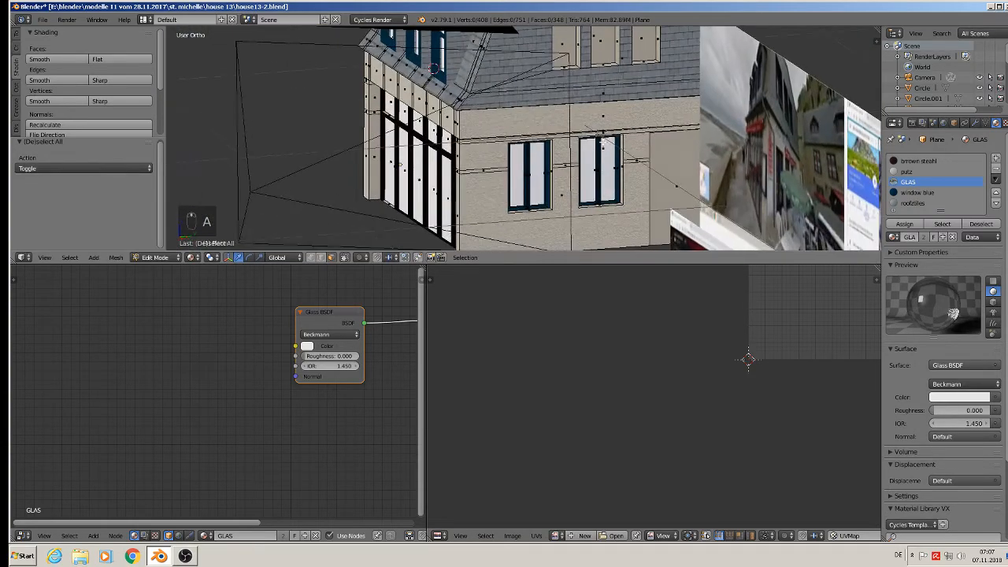
pyautogui.moveTo(603, 142); pyautogui.dragTo(572, 167, button='middle')
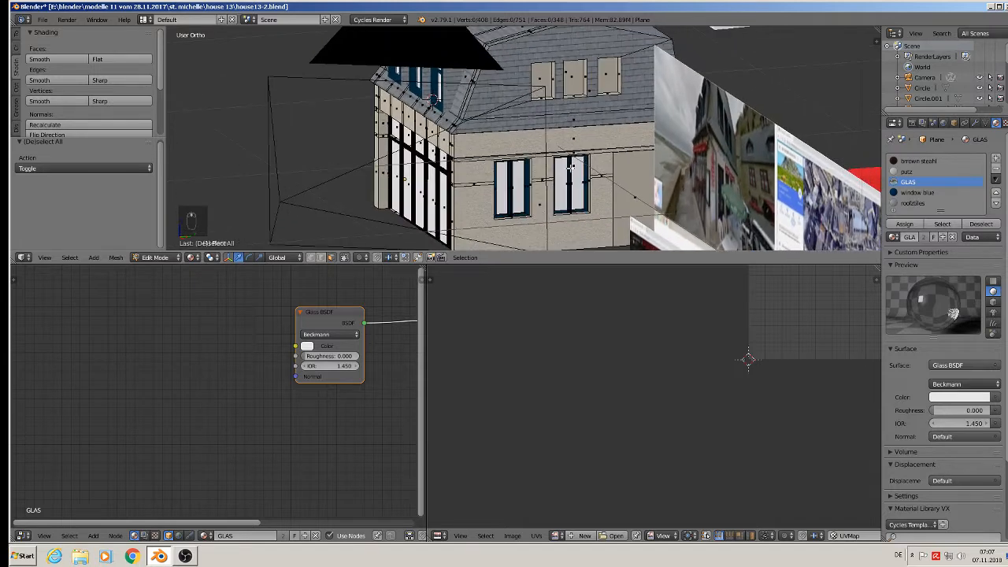
pyautogui.scroll(3, 713, 126)
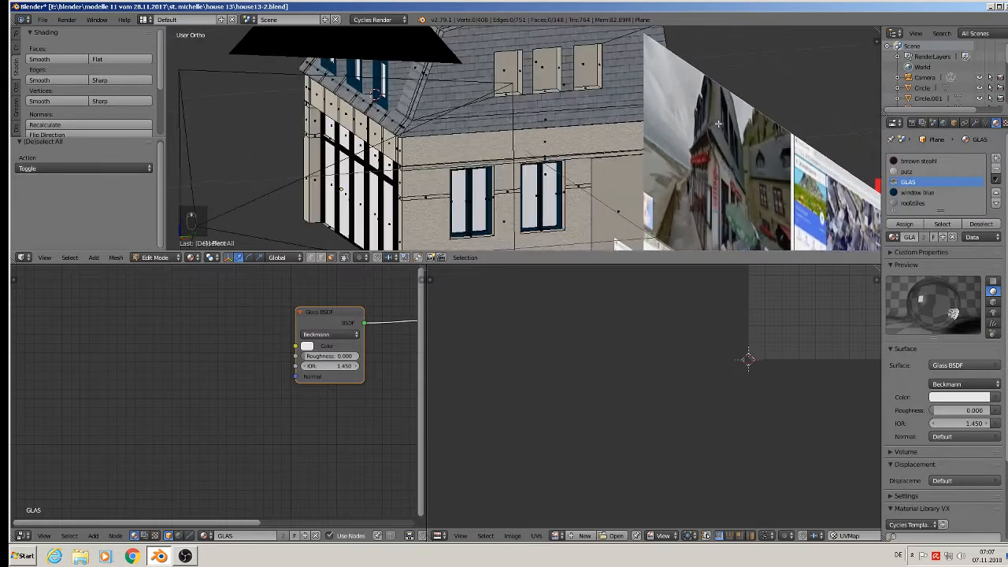
pyautogui.moveTo(508, 108); pyautogui.dragTo(476, 178, button='middle')
pyautogui.press('Tab')
pyautogui.press('Tab')
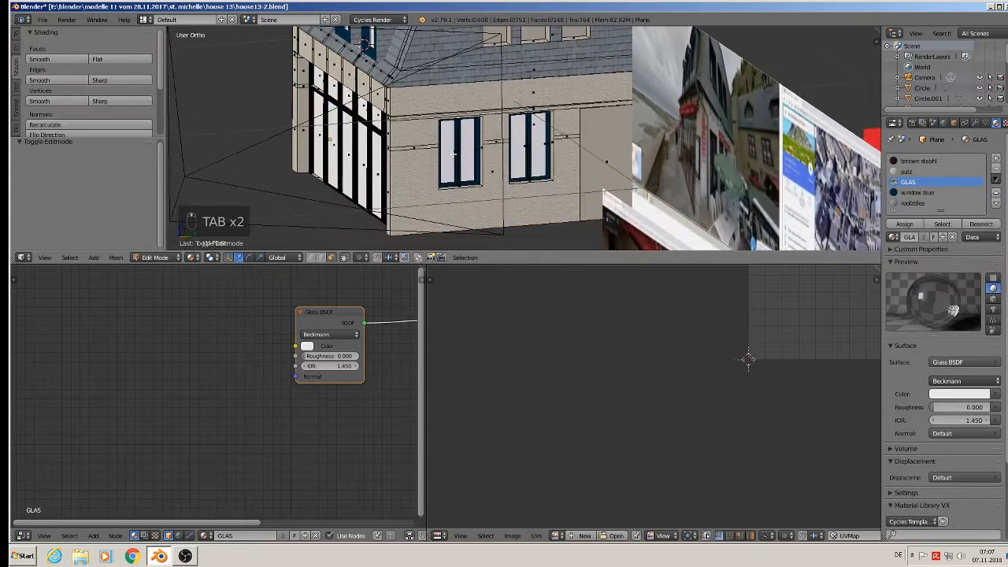
pyautogui.rightClick(457, 151)
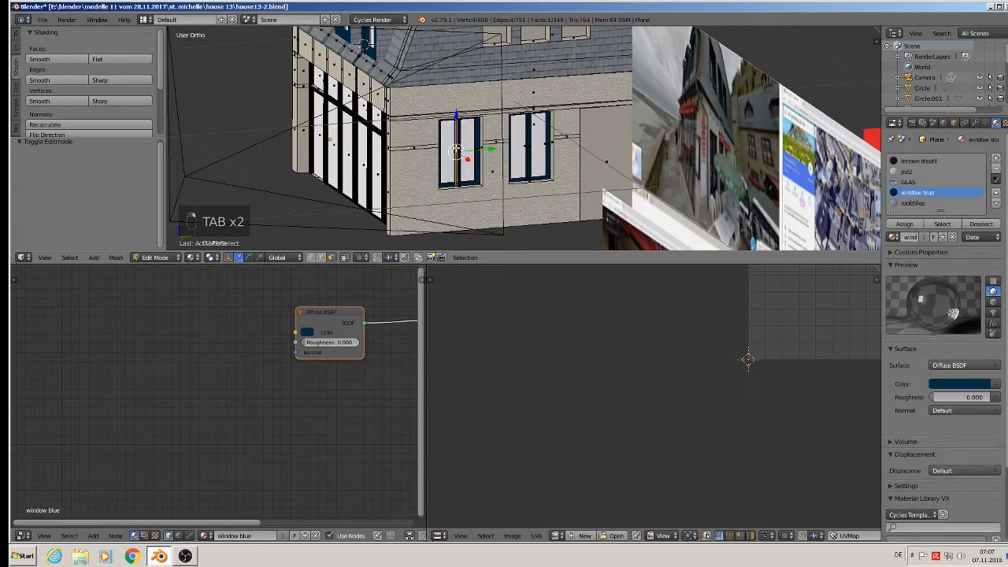
pyautogui.press('l')
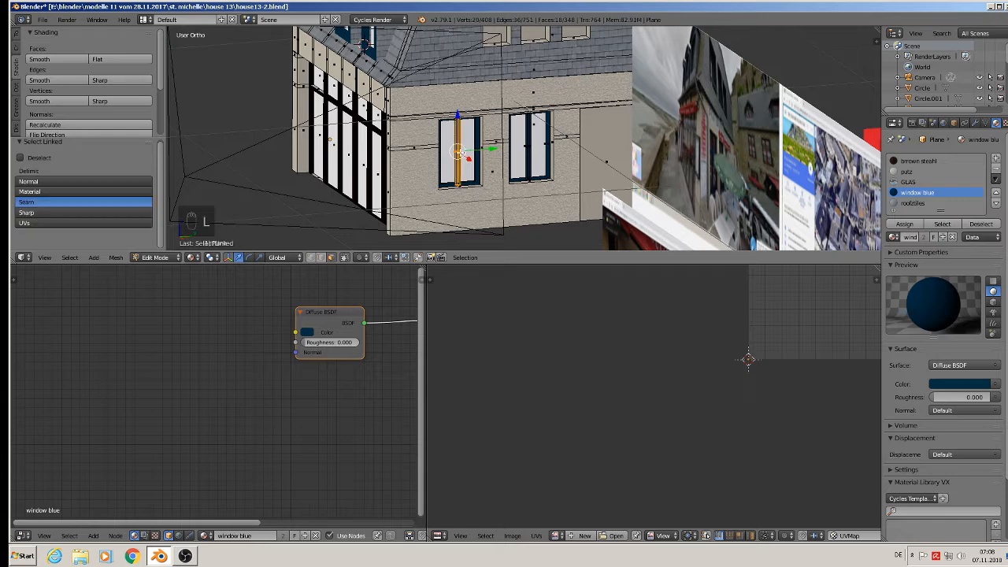
pyautogui.hotkey('shift', 'd')
pyautogui.scroll(-2, 469, 140)
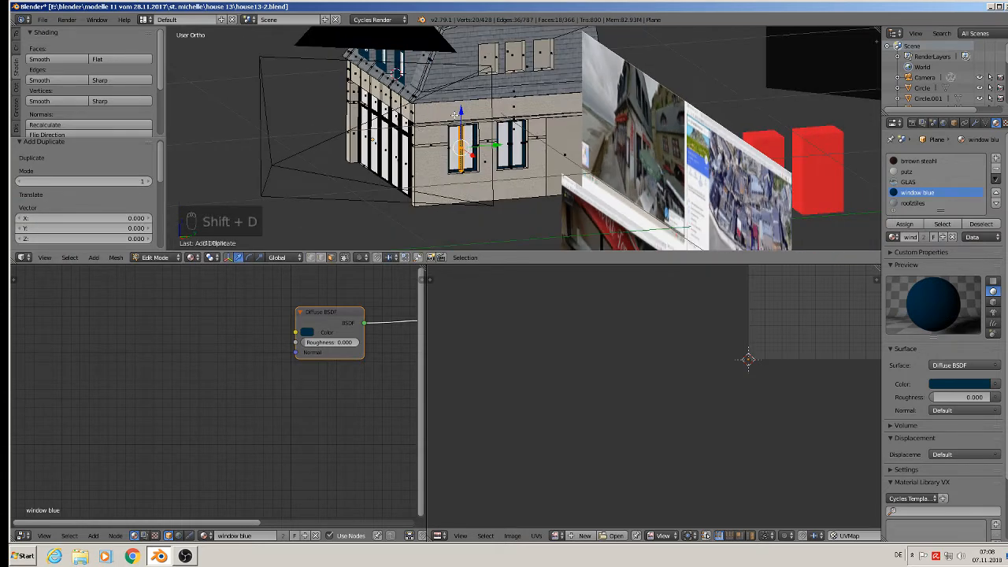
pyautogui.moveTo(461, 115); pyautogui.dragTo(487, 31)
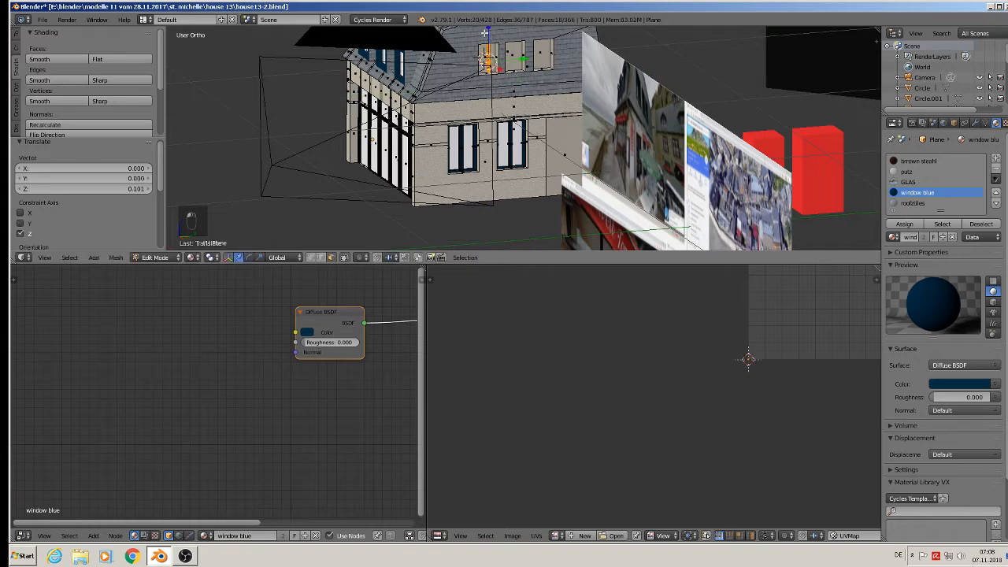
# Centre the mullion copy in the first roof window opening about -0.011 along Y and scale it to about 0.775
pyautogui.scroll(6, 484, 78)
pyautogui.keyDown('shift'); pyautogui.moveTo(484, 111); pyautogui.dragTo(599, 135, button='middle'); pyautogui.keyUp('shift')
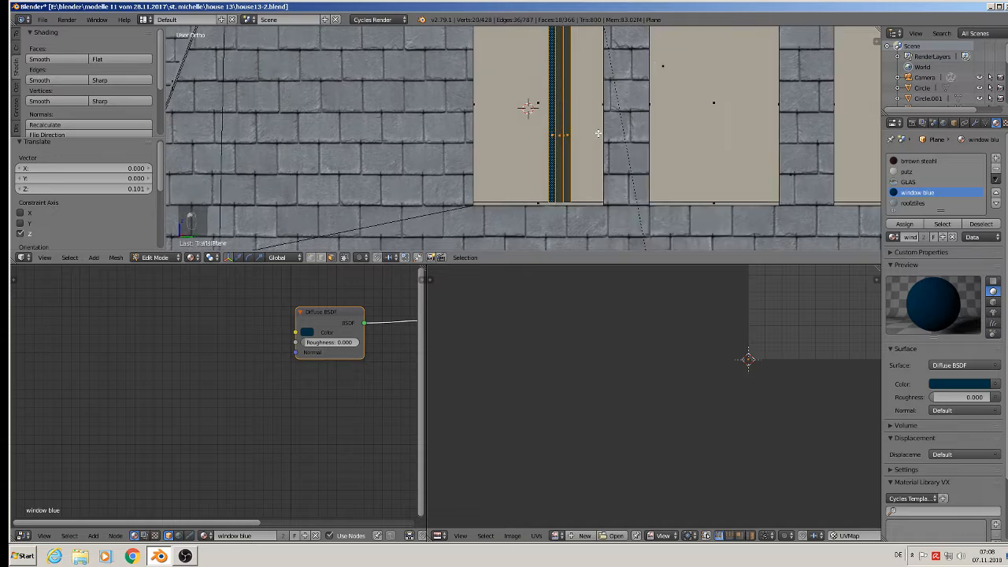
pyautogui.moveTo(598, 135); pyautogui.dragTo(582, 133)
pyautogui.scroll(-3, 651, 206)
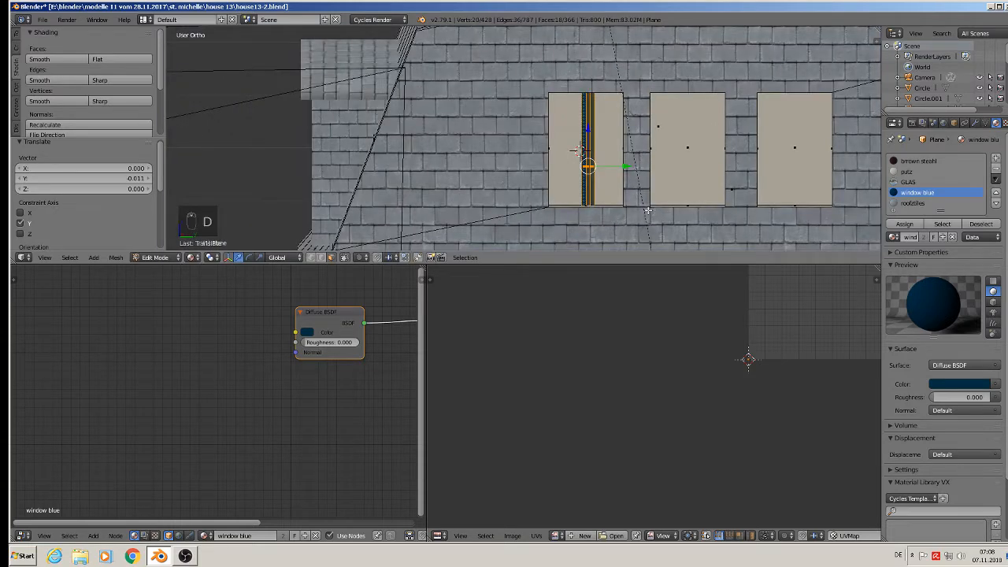
pyautogui.press('s')
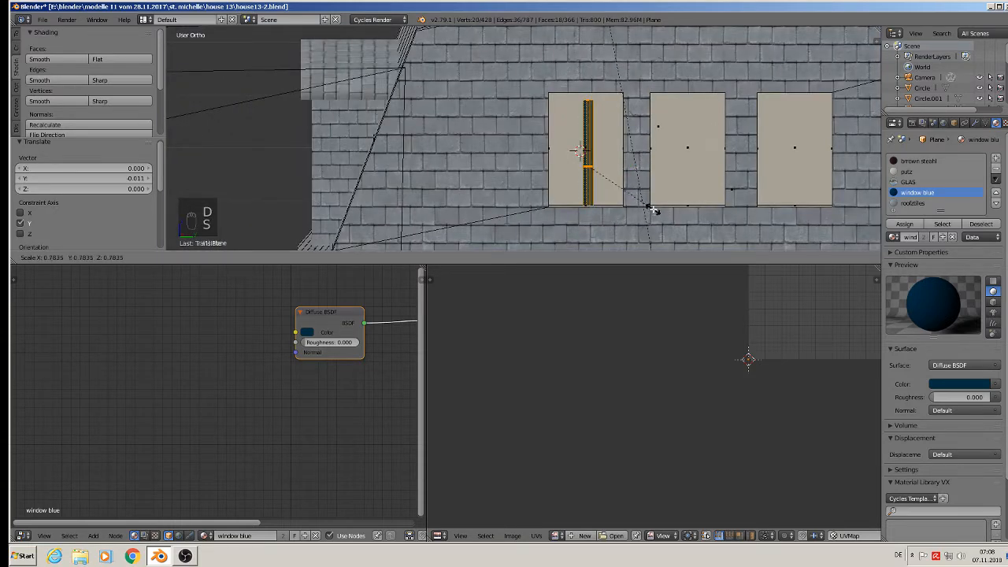
pyautogui.click(651, 208)
# Move the roof window's mullion about 0.011 along X and about 0.016 along Z within its opening
pyautogui.moveTo(651, 209); pyautogui.dragTo(705, 232, button='middle')
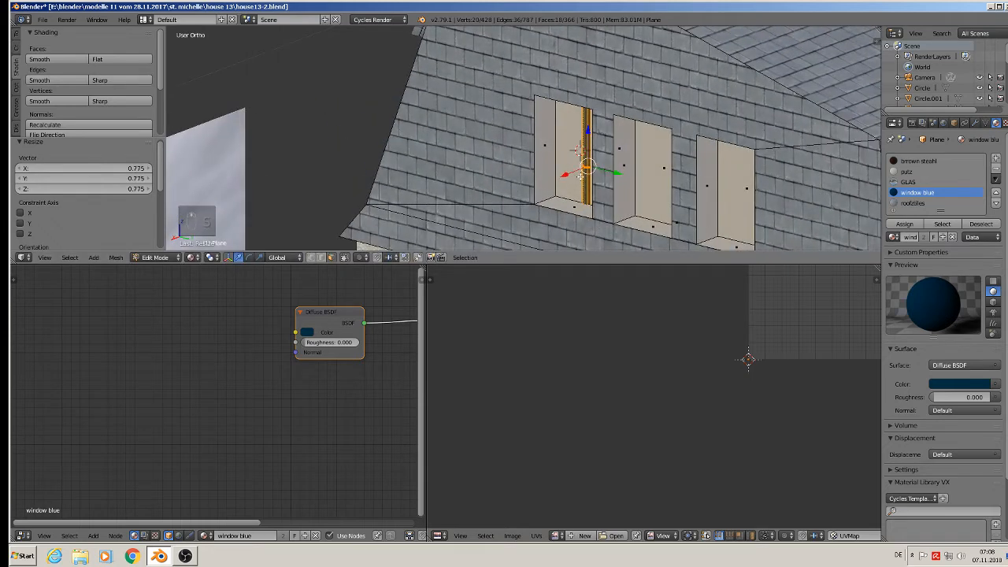
pyautogui.press('g')
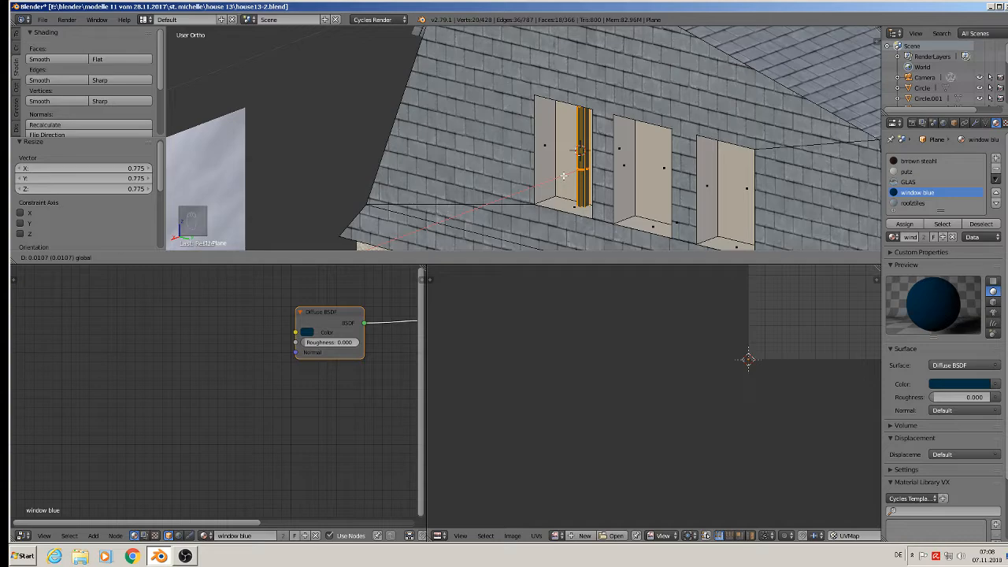
pyautogui.moveTo(563, 175); pyautogui.dragTo(563, 175)
pyautogui.moveTo(563, 175); pyautogui.dragTo(586, 128, button='middle')
pyautogui.press('g')
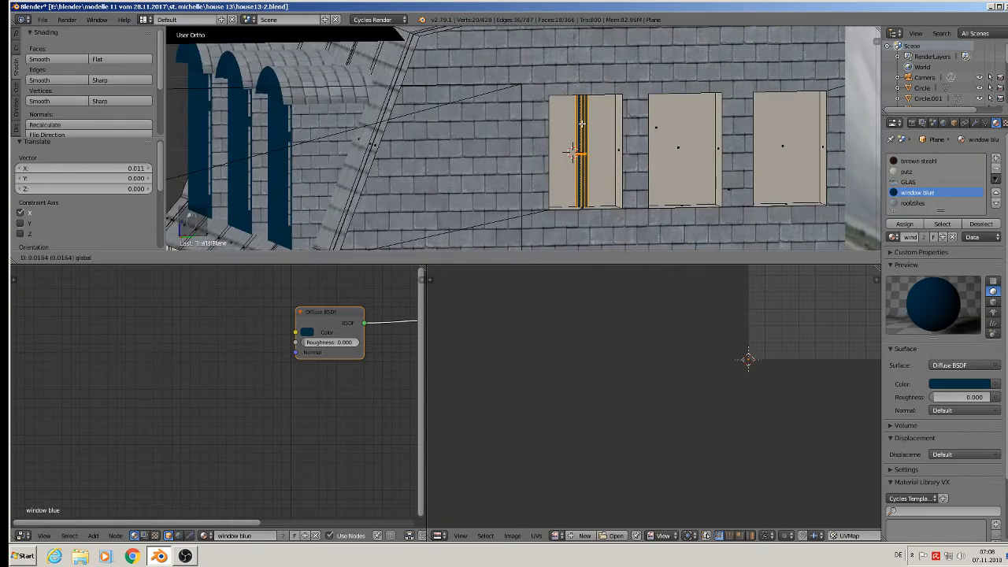
pyautogui.moveTo(582, 124); pyautogui.dragTo(581, 123)
pyautogui.moveTo(580, 140)
pyautogui.mouseDown(button='middle')
pyautogui.moveTo(576, 161)
pyautogui.moveTo(547, 167)
pyautogui.moveTo(568, 153)
pyautogui.mouseUp(button='middle')
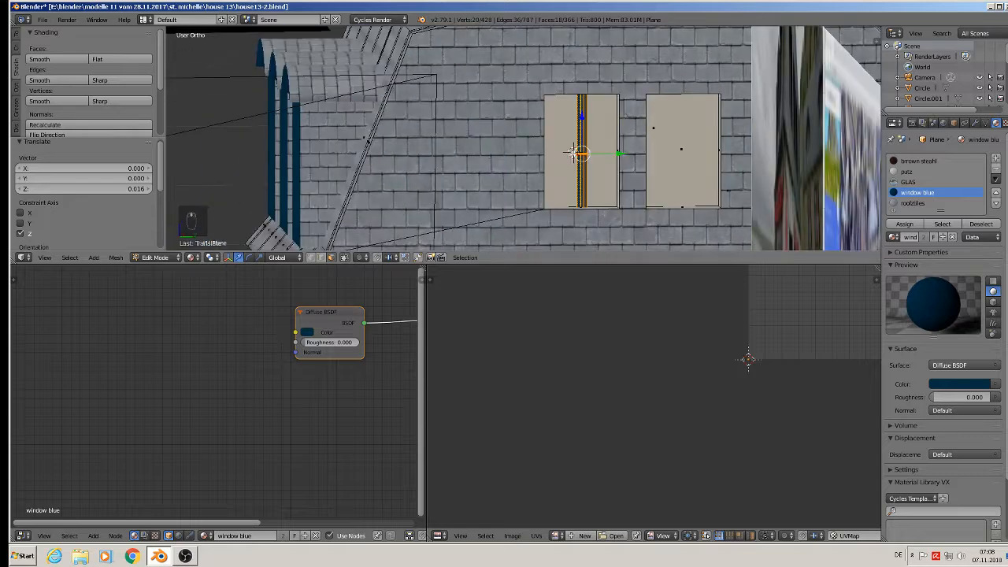
# Scale the roof window's mullion to about 0.843 and stretch it along Z by about 1.101 to fit the opening's height
pyautogui.scroll(3, 573, 152)
pyautogui.press('s')
pyautogui.click(609, 212)
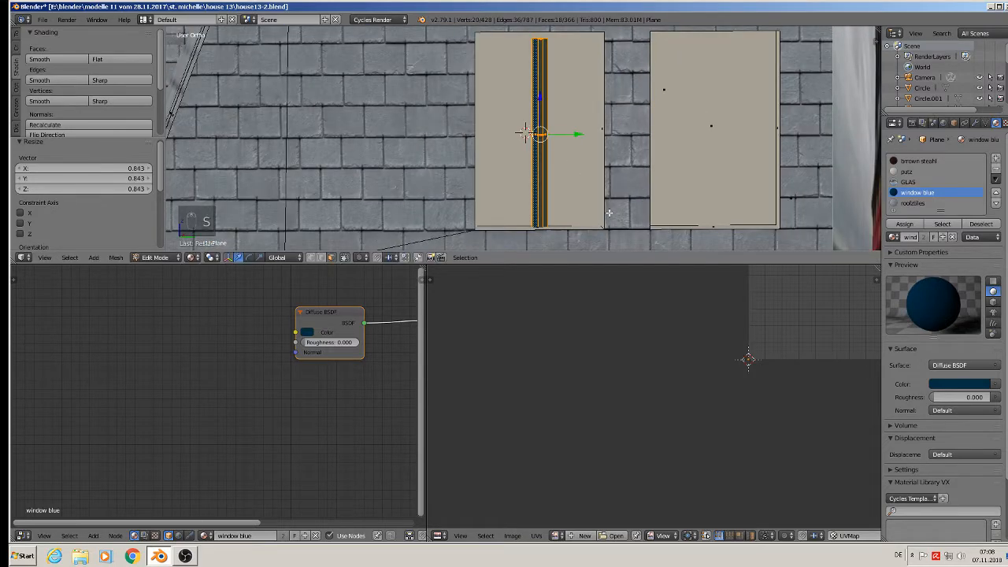
pyautogui.moveTo(539, 98)
pyautogui.mouseDown()
pyautogui.moveTo(540, 88)
pyautogui.moveTo(540, 97)
pyautogui.mouseUp()
pyautogui.press('s')
pyautogui.click(585, 211)
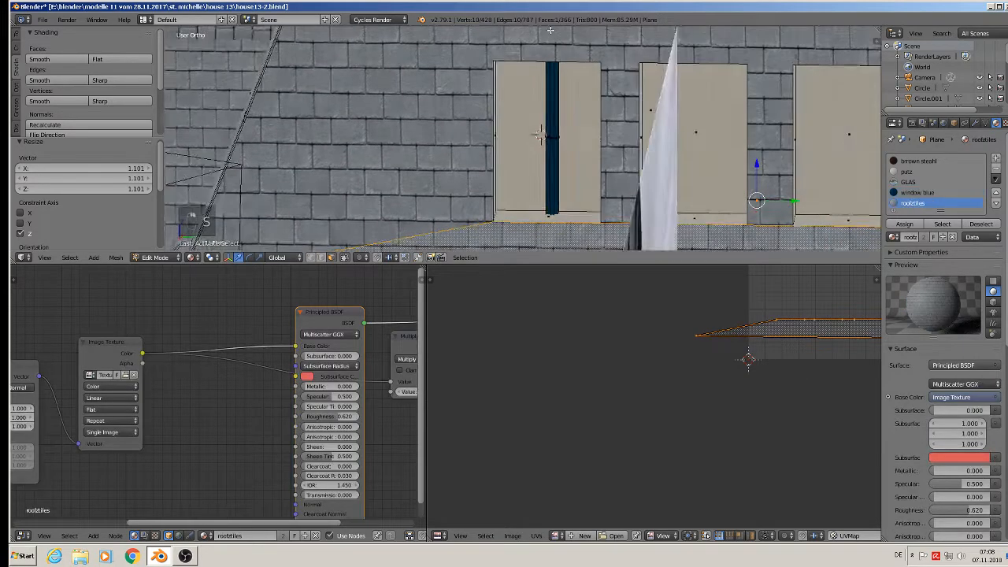
pyautogui.scroll(1, 551, 30)
pyautogui.moveTo(550, 30); pyautogui.dragTo(585, 199, button='middle')
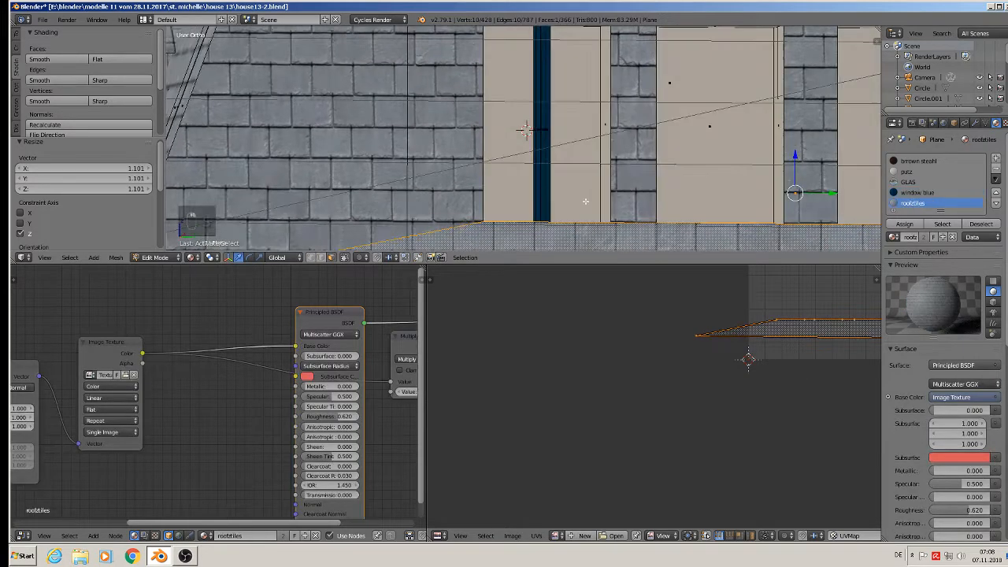
pyautogui.press('l')
pyautogui.scroll(-5, 543, 130)
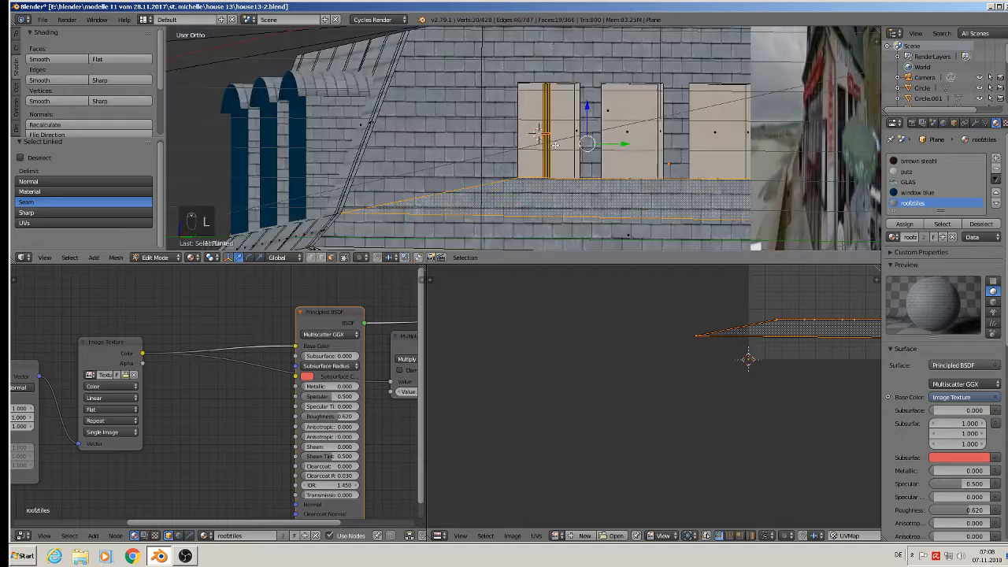
pyautogui.press('a')
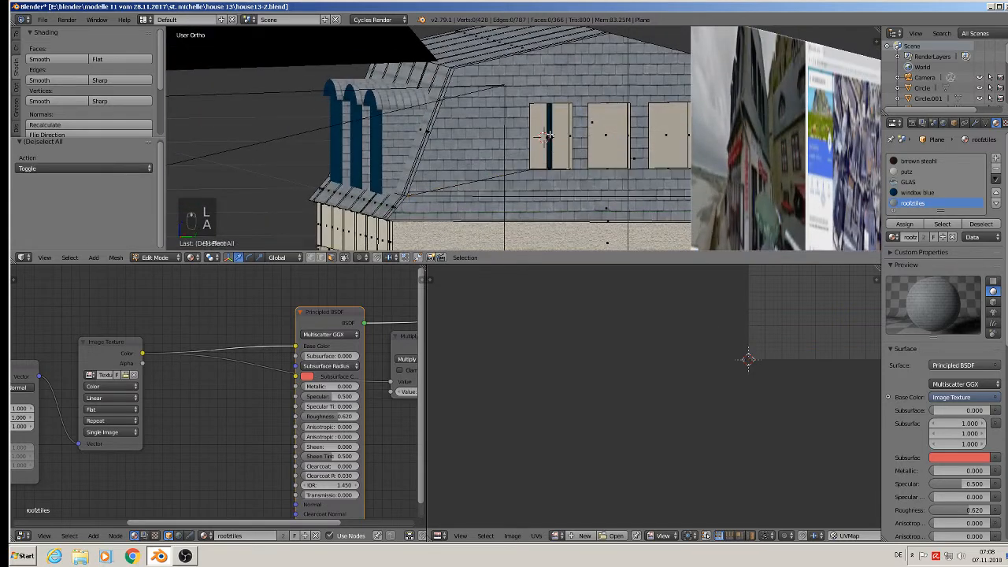
# Duplicate the whole mullion along Y into the second roof window opening and another about 0.117 further into the third
pyautogui.press('l')
pyautogui.hotkey('shift', 'd')
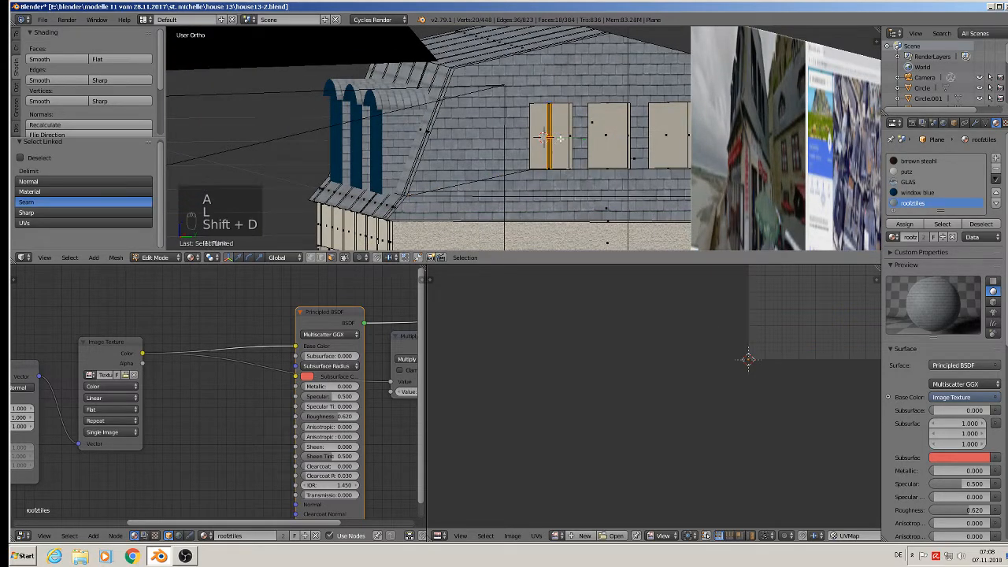
pyautogui.click(644, 132)
pyautogui.hotkey('shift', 'd')
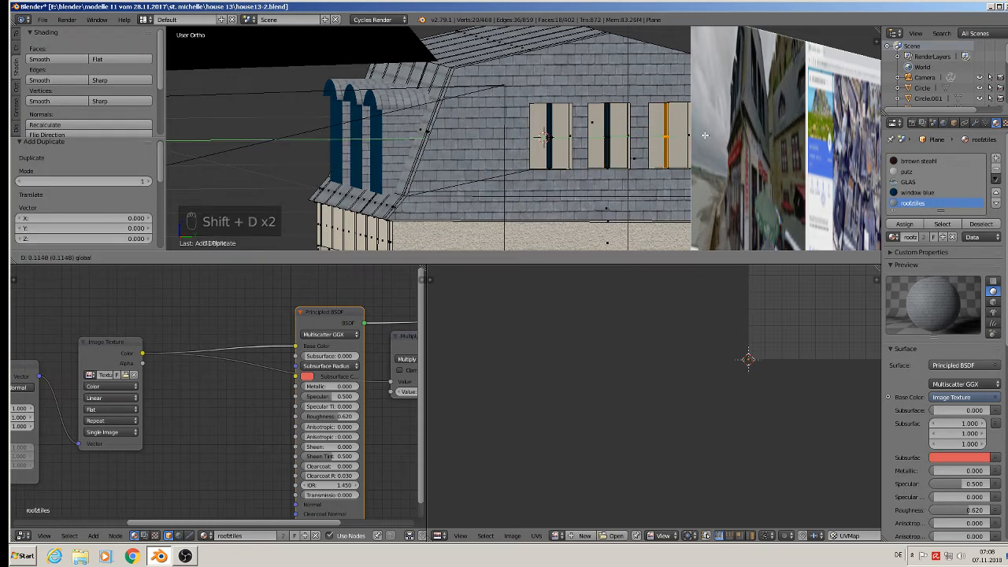
pyautogui.click(658, 140)
# Assign the "GLAS" material to the pane faces of all three roof windows and clear the selection
pyautogui.scroll(3, 654, 144)
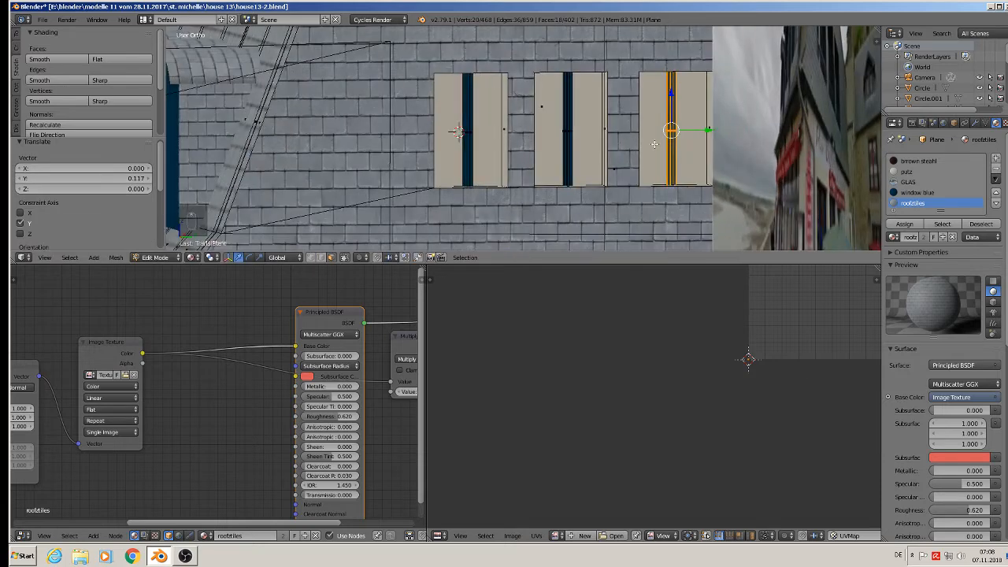
pyautogui.rightClick(486, 127)
pyautogui.keyDown('shift'); pyautogui.rightClick(583, 128); pyautogui.keyUp('shift')
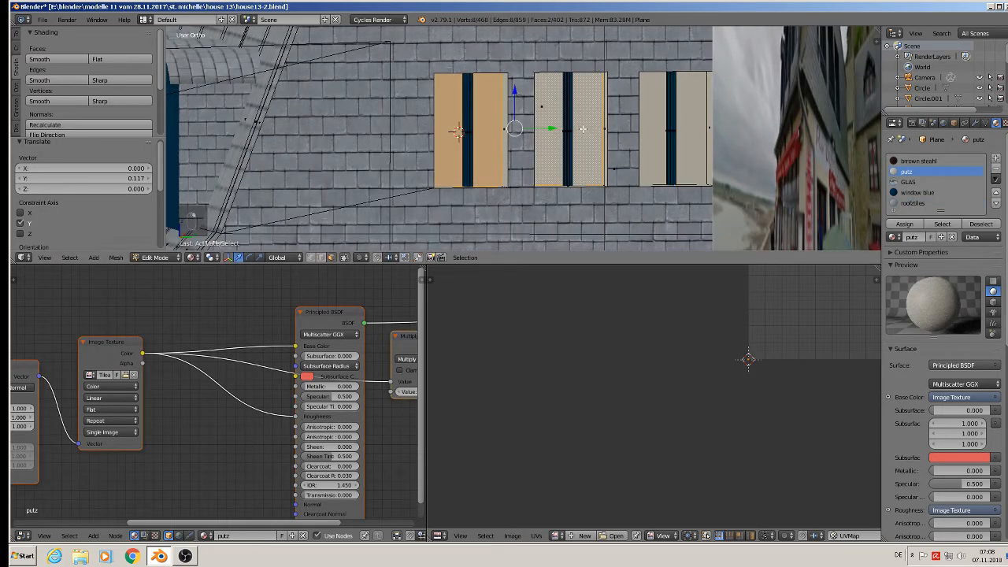
pyautogui.keyDown('shift'); pyautogui.rightClick(659, 111); pyautogui.keyUp('shift')
pyautogui.click(907, 182)
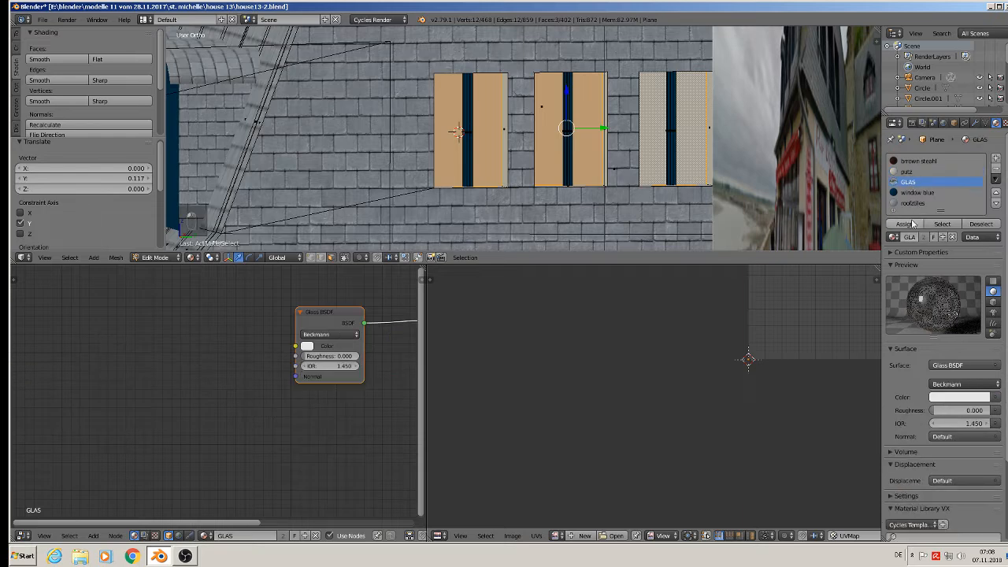
pyautogui.click(904, 223)
pyautogui.press('a')
# Duplicate the face loops of the first wall window's blue frame and raise the copy about 0.351 along Z
pyautogui.scroll(-3, 663, 159)
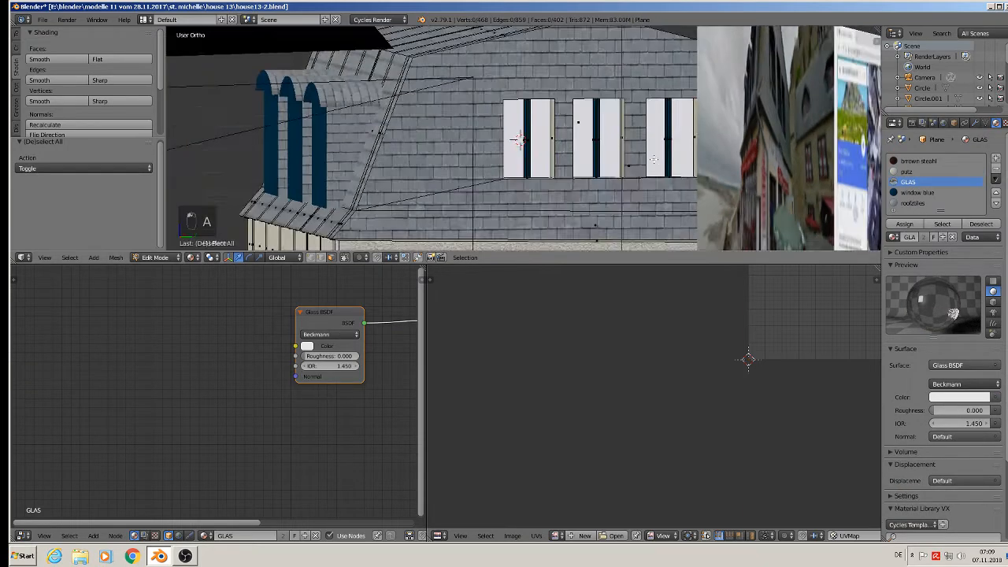
pyautogui.keyDown('shift'); pyautogui.moveTo(663, 159); pyautogui.dragTo(662, 69, button='middle'); pyautogui.keyUp('shift')
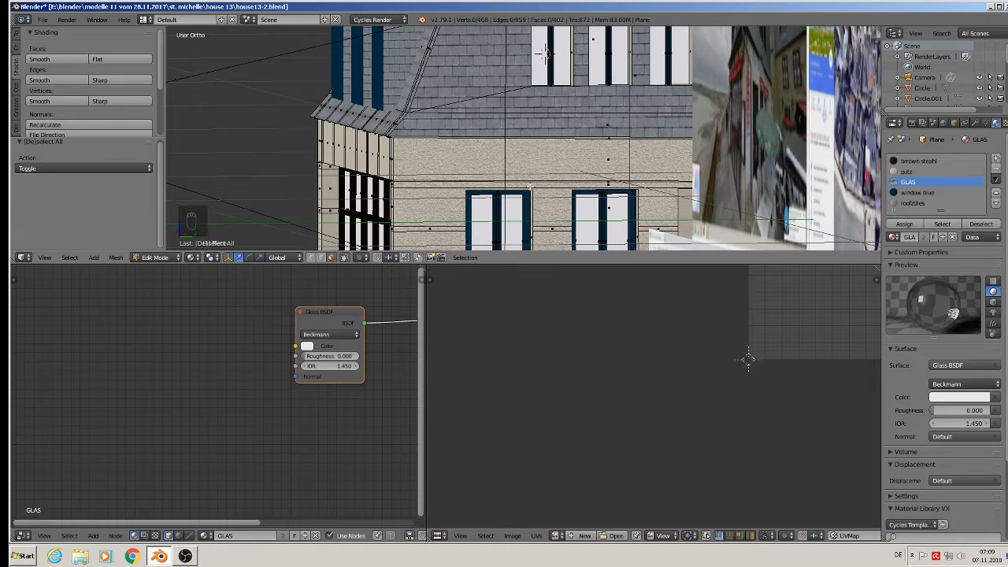
pyautogui.scroll(5, 522, 215)
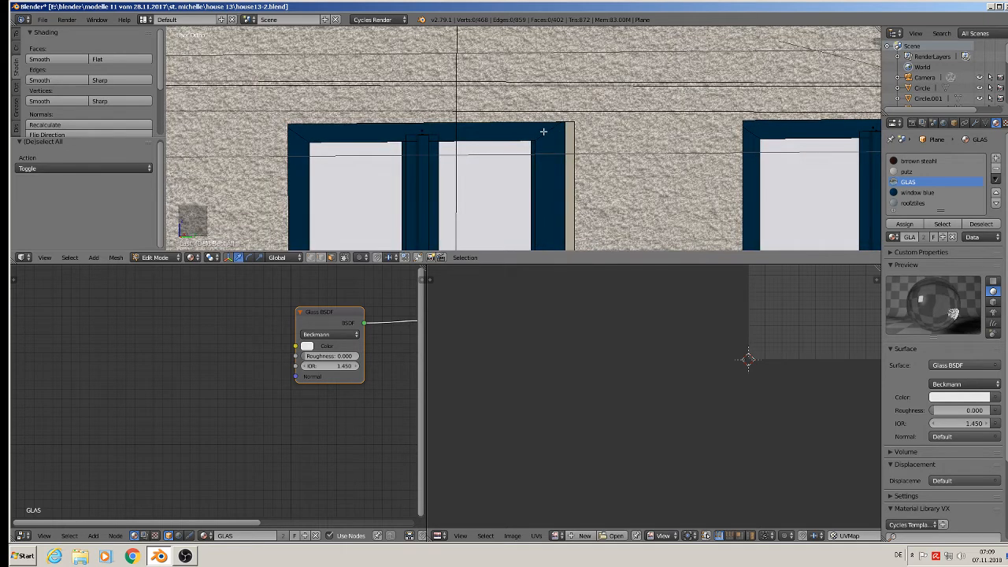
pyautogui.hotkey('ctrl', '6')
pyautogui.rightClick(545, 134)
pyautogui.moveTo(536, 155); pyautogui.dragTo(548, 126, button='middle')
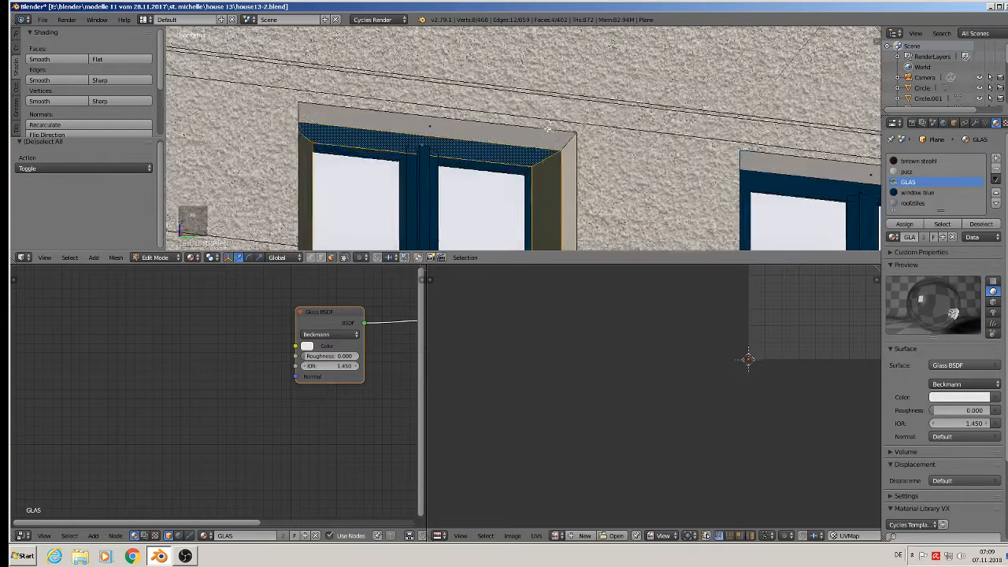
pyautogui.keyDown('alt'); pyautogui.keyDown('shift'); pyautogui.rightClick(525, 173); pyautogui.keyUp('shift'); pyautogui.keyUp('alt')
pyautogui.scroll(-10, 531, 171)
pyautogui.moveTo(548, 175); pyautogui.dragTo(510, 163, button='middle')
pyautogui.hotkey('shift', 'd')
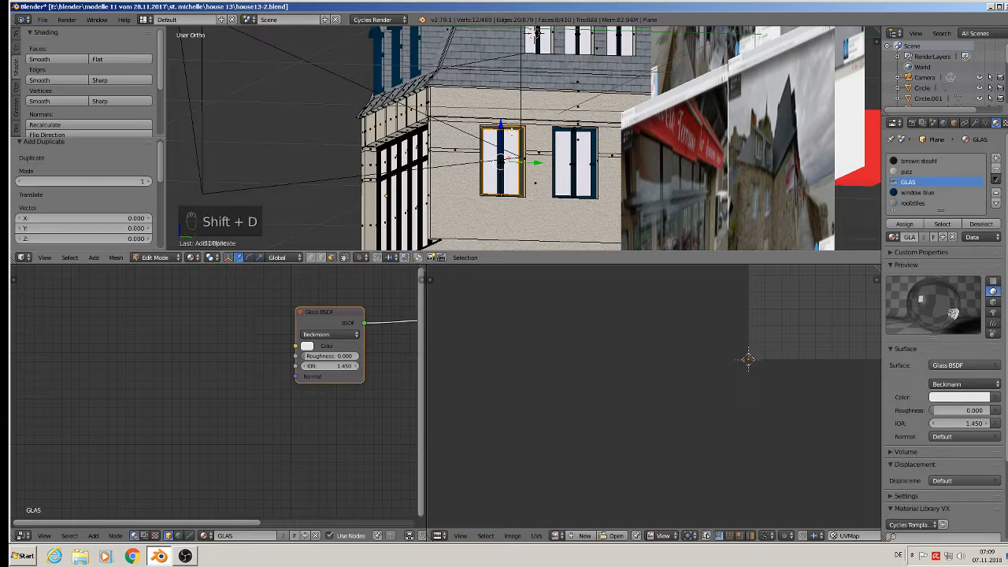
pyautogui.moveTo(501, 129); pyautogui.dragTo(519, 228)
# Move the frame copy along Y to centre it on the first roof window, and about 0.068 along X out in front of it
pyautogui.keyDown('shift'); pyautogui.moveTo(587, 106); pyautogui.dragTo(496, 46, button='middle'); pyautogui.keyUp('shift')
pyautogui.scroll(3, 480, 177)
pyautogui.keyDown('shift'); pyautogui.moveTo(481, 181); pyautogui.dragTo(603, 30, button='middle'); pyautogui.keyUp('shift')
pyautogui.scroll(3, 544, 272)
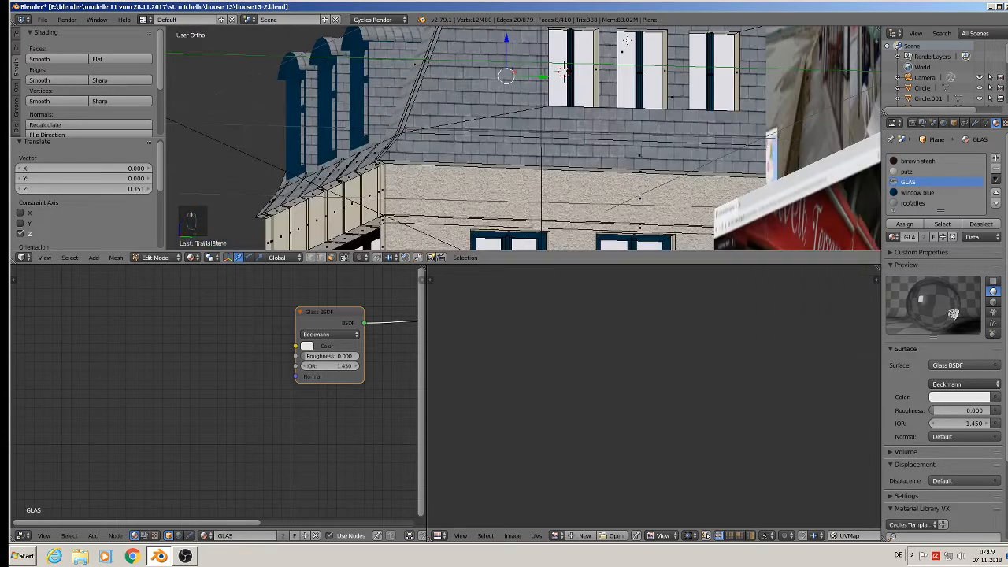
pyautogui.scroll(3, 571, 83)
pyautogui.scroll(1, 549, 73)
pyautogui.press('g')
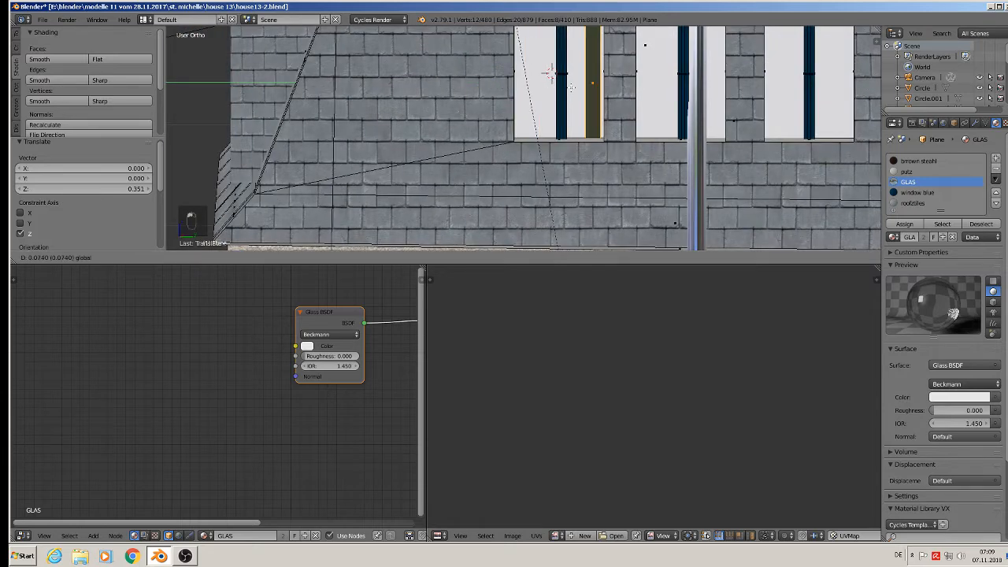
pyautogui.moveTo(603, 90); pyautogui.dragTo(603, 89)
pyautogui.moveTo(603, 90); pyautogui.dragTo(519, 139, button='middle')
pyautogui.moveTo(539, 93); pyautogui.dragTo(470, 106)
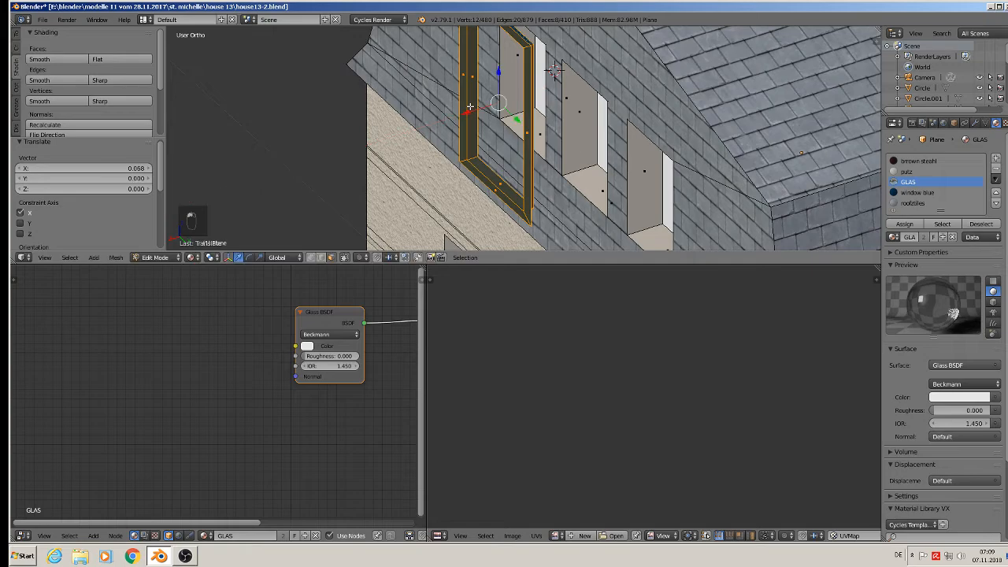
pyautogui.moveTo(470, 106); pyautogui.dragTo(548, 61, button='middle')
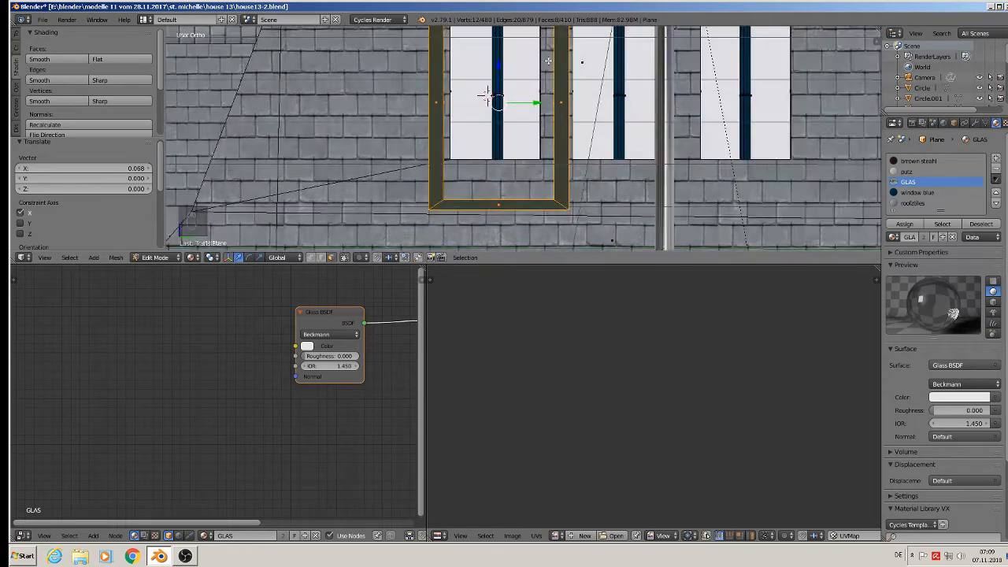
pyautogui.press('KP_1')
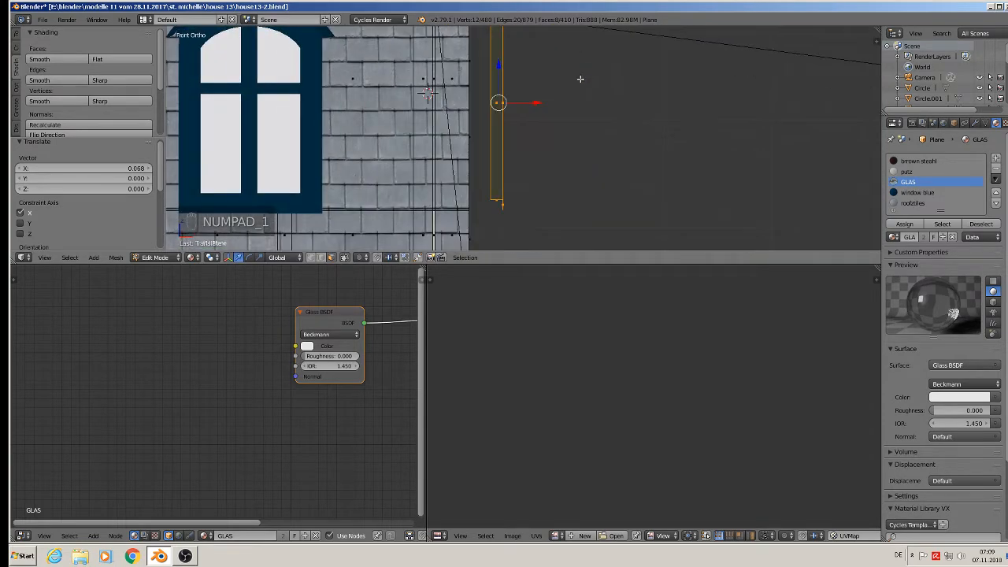
# Scale the frame copy to about 0.64 so its size matches the first roof window's opening
pyautogui.press('ctrl+KP_3')
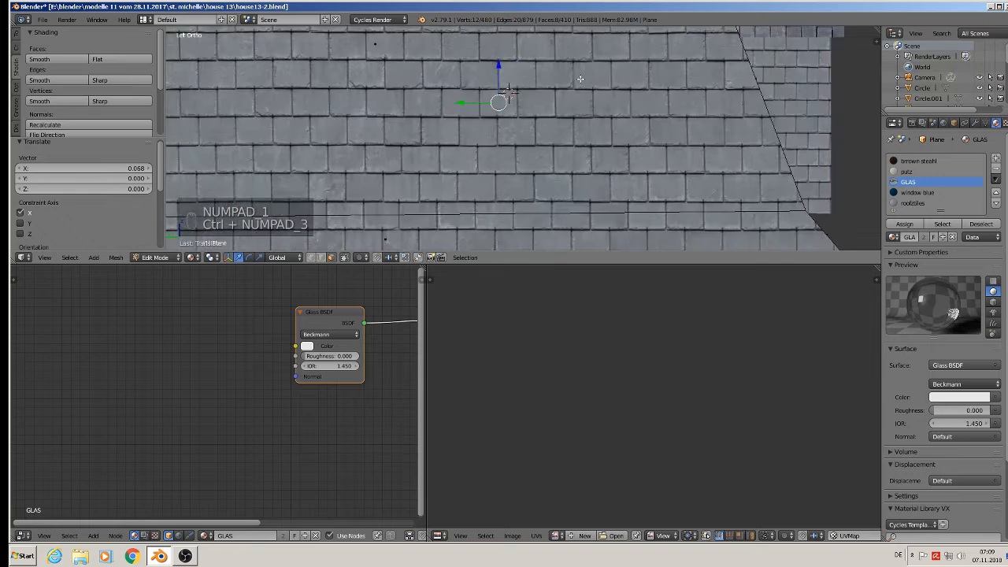
pyautogui.press('KP_3')
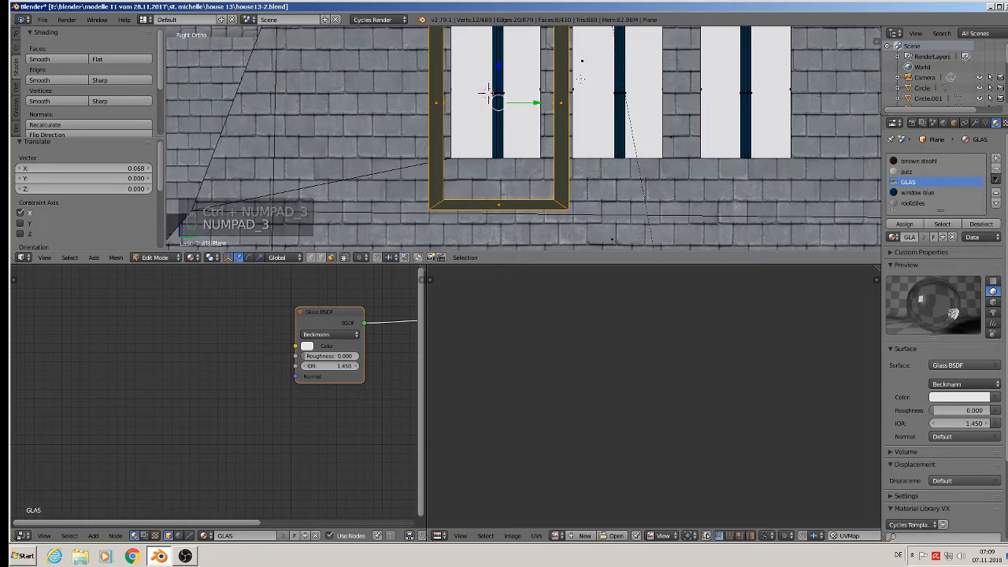
pyautogui.scroll(-3, 572, 204)
pyautogui.scroll(2, 571, 205)
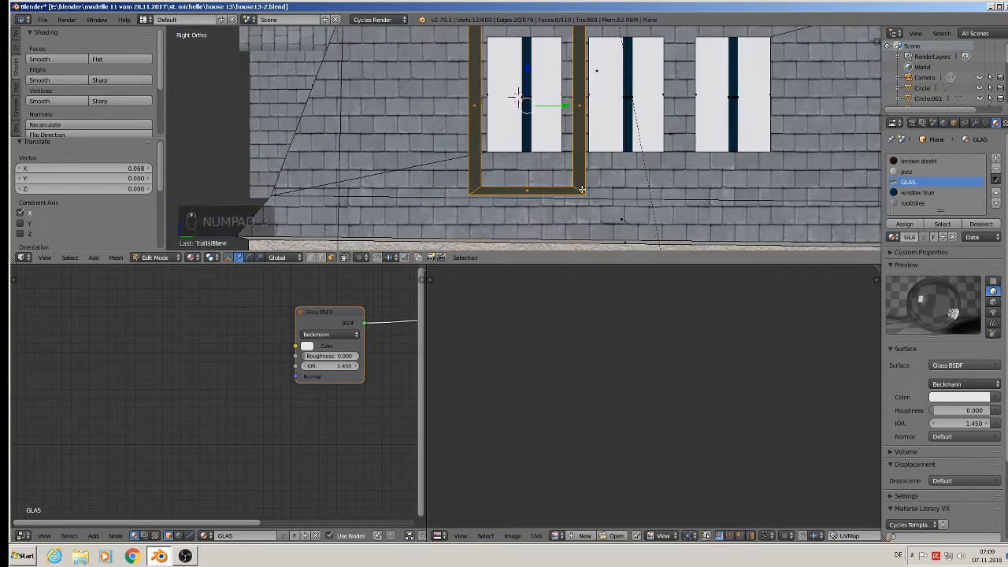
pyautogui.press('s')
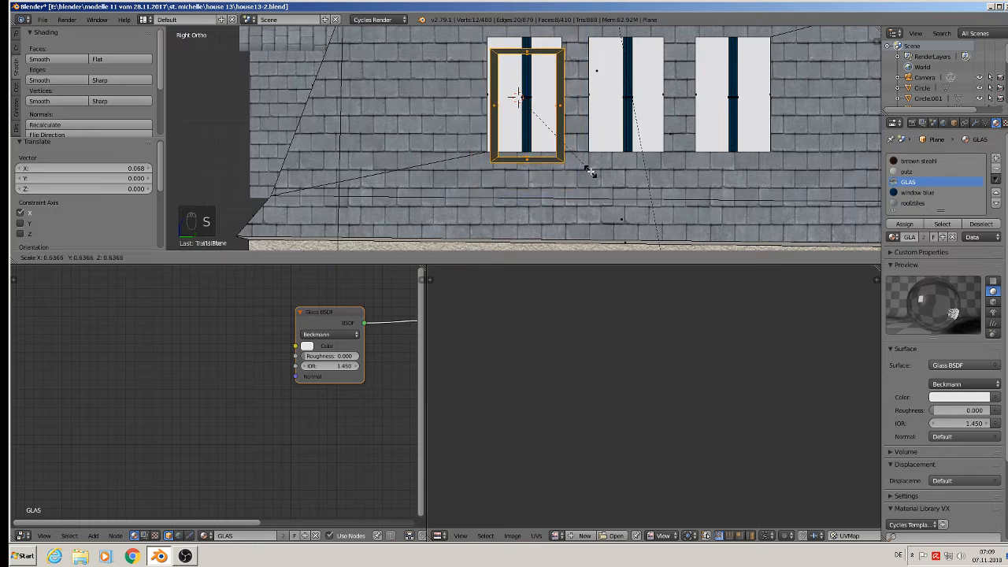
pyautogui.click(592, 171)
# Align the frame with the opening by moving it about 0.012 along Z and -0.003 along Y, and scale it to 0.995
pyautogui.moveTo(529, 75); pyautogui.dragTo(526, 63)
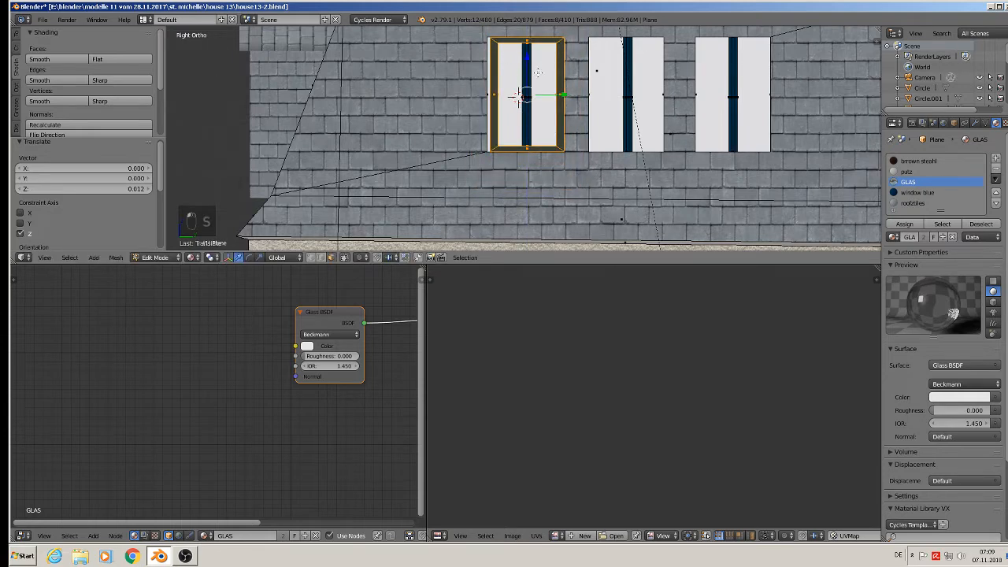
pyautogui.moveTo(567, 96); pyautogui.dragTo(566, 96)
pyautogui.press('s')
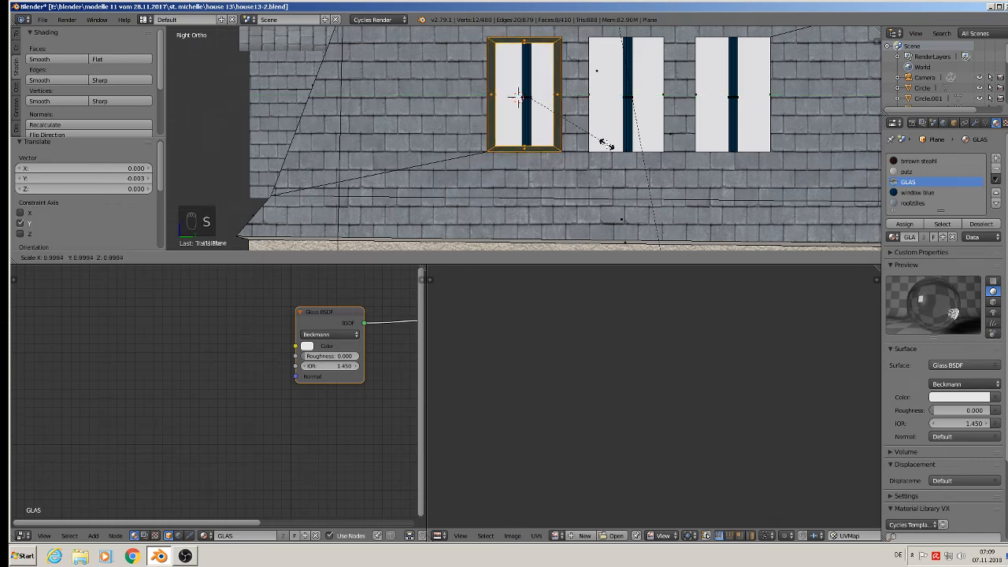
pyautogui.click(605, 146)
# Move the frame about -0.057 along X so it sits inside the first roof window's recess
pyautogui.moveTo(577, 89); pyautogui.dragTo(533, 104, button='middle')
pyautogui.scroll(2, 533, 104)
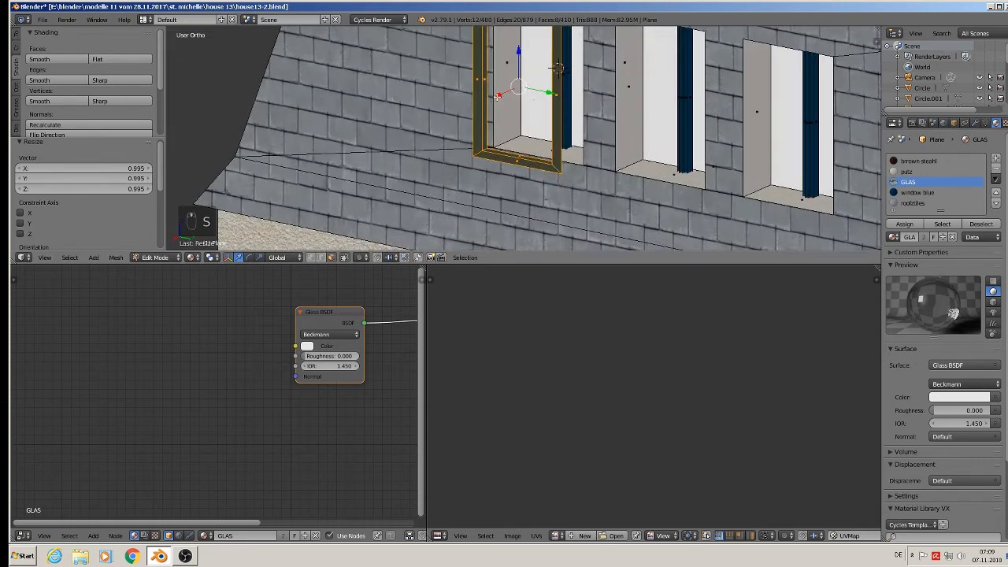
pyautogui.moveTo(498, 96); pyautogui.dragTo(540, 82)
# Duplicate the blue frame and place the copy along Y in the second roof window opening
pyautogui.scroll(-3, 543, 83)
pyautogui.keyDown('shift'); pyautogui.moveTo(619, 105); pyautogui.dragTo(569, 159, button='middle'); pyautogui.keyUp('shift')
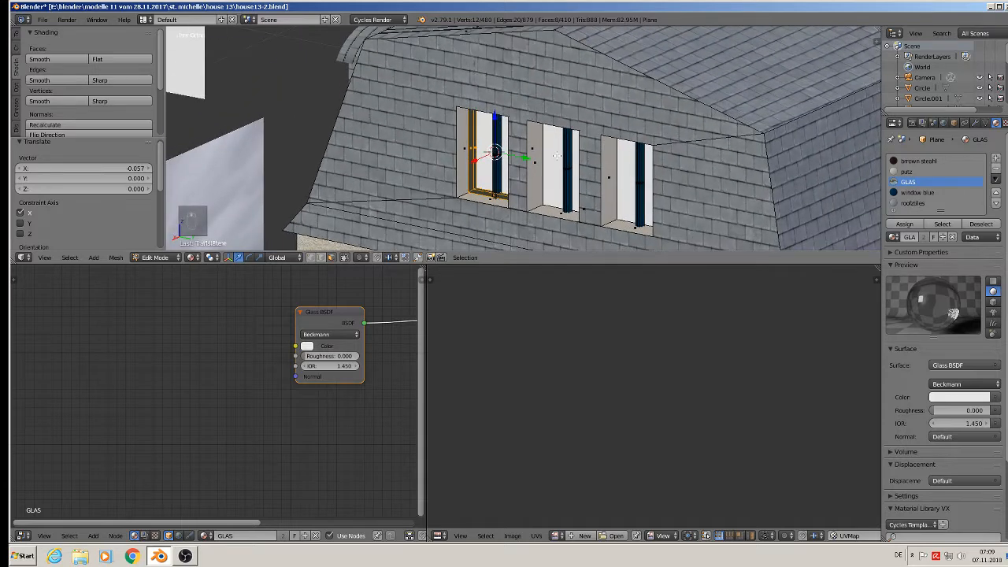
pyautogui.hotkey('shift', 'd')
pyautogui.moveTo(527, 161); pyautogui.dragTo(594, 184)
pyautogui.keyDown('shift'); pyautogui.rightClick(593, 184); pyautogui.keyUp('shift')
pyautogui.hotkey('shift', 'd')
pyautogui.rightClick(597, 184)
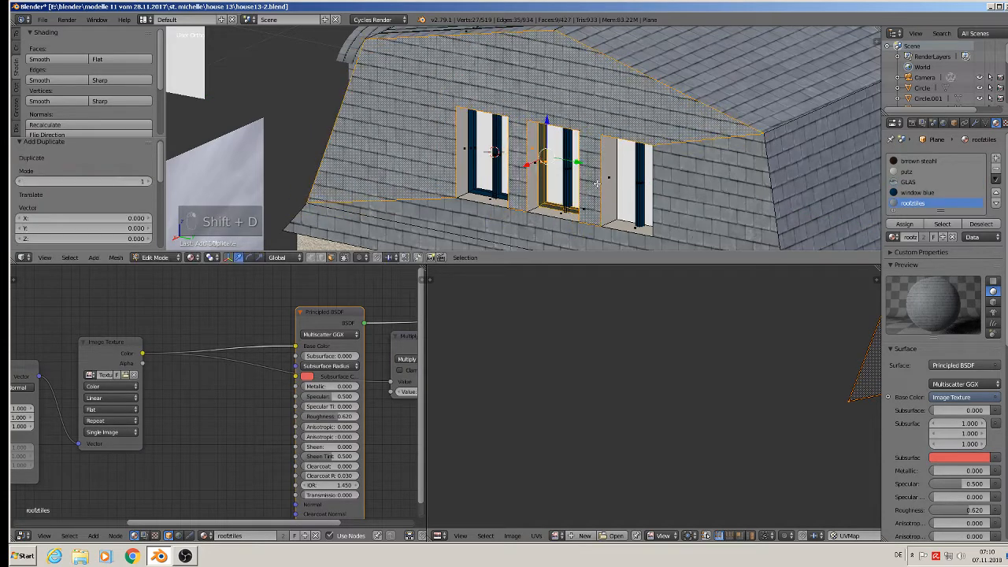
pyautogui.hotkey('ctrl', 'z')
pyautogui.hotkey('ctrl', 'z')
pyautogui.hotkey('ctrl', 'z')
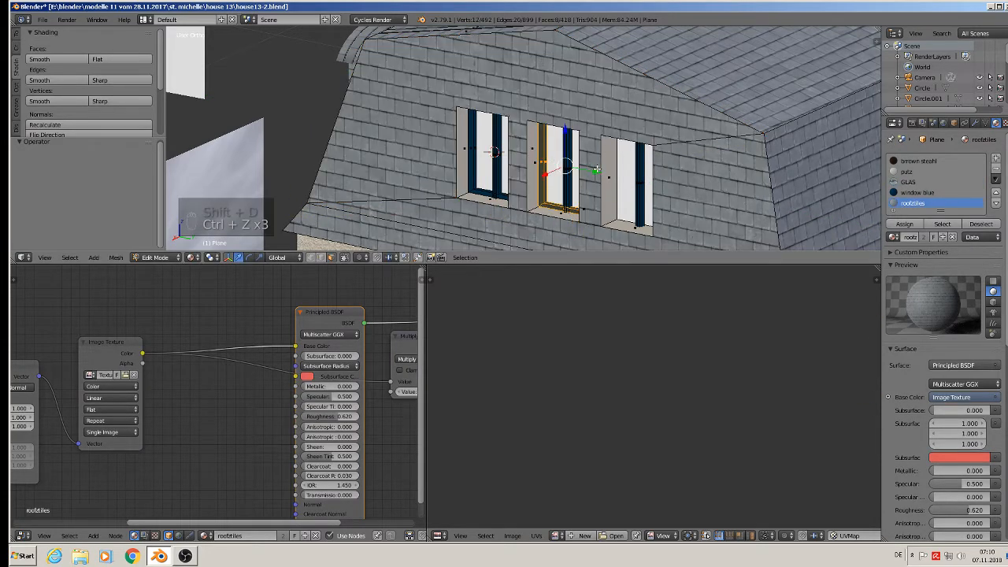
# Duplicate the second roof window's frame about 0.119 along Y into the third opening and clear the selection
pyautogui.hotkey('shift', 'd')
pyautogui.press('y')
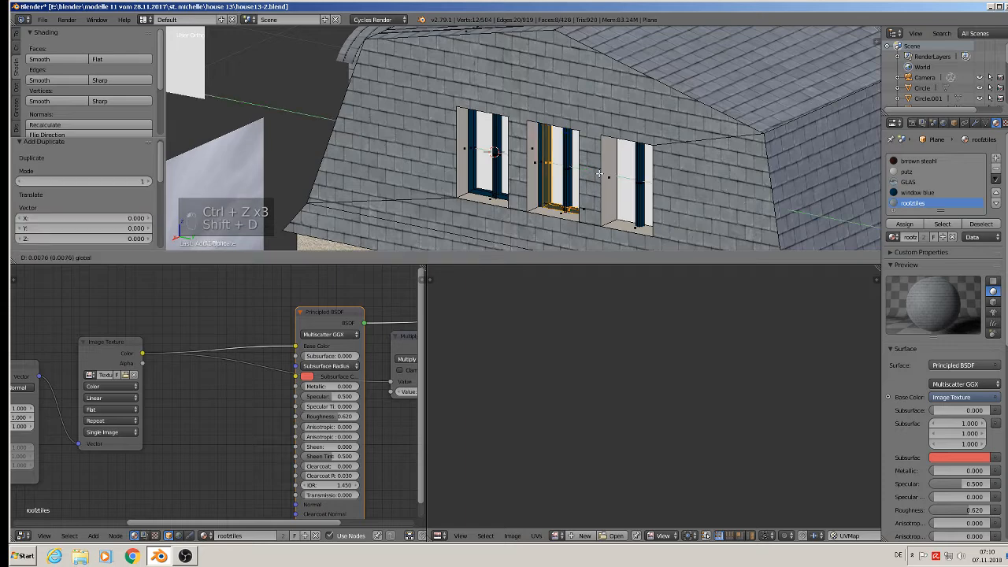
pyautogui.click(664, 209)
pyautogui.moveTo(663, 209); pyautogui.dragTo(721, 209, button='middle')
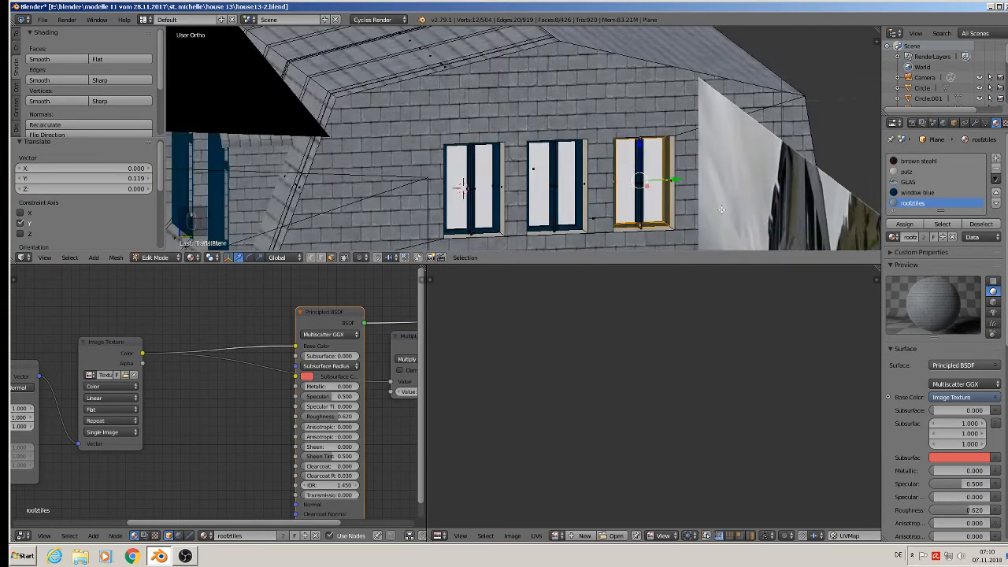
pyautogui.press('a')
# Duplicate the second wall window's whole centre mullion and place the copy in the door opening beside it
pyautogui.scroll(-4, 648, 177)
pyautogui.keyDown('shift'); pyautogui.moveTo(614, 229); pyautogui.dragTo(672, 128, button='middle'); pyautogui.keyUp('shift')
pyautogui.scroll(-3, 628, 122)
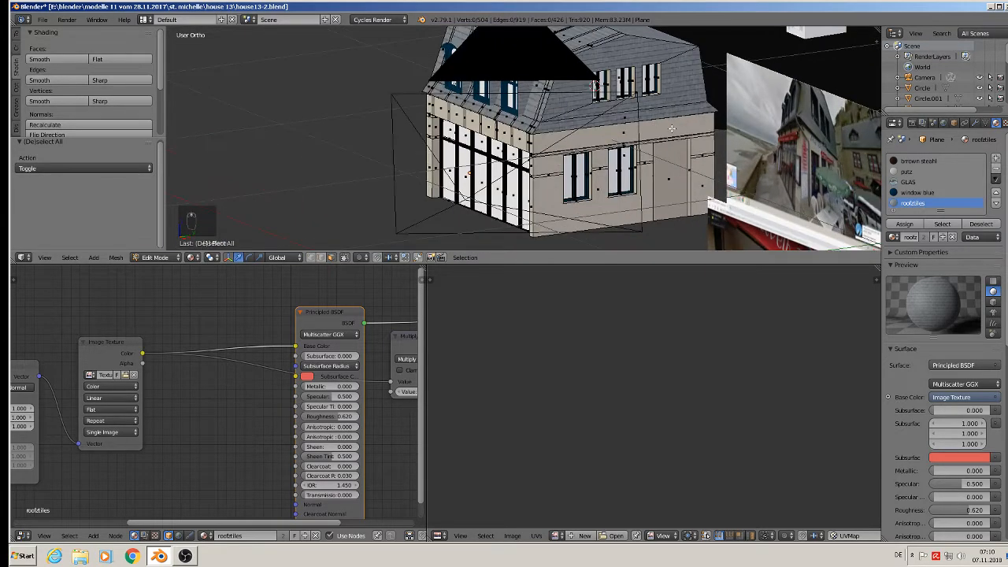
pyautogui.scroll(4, 672, 182)
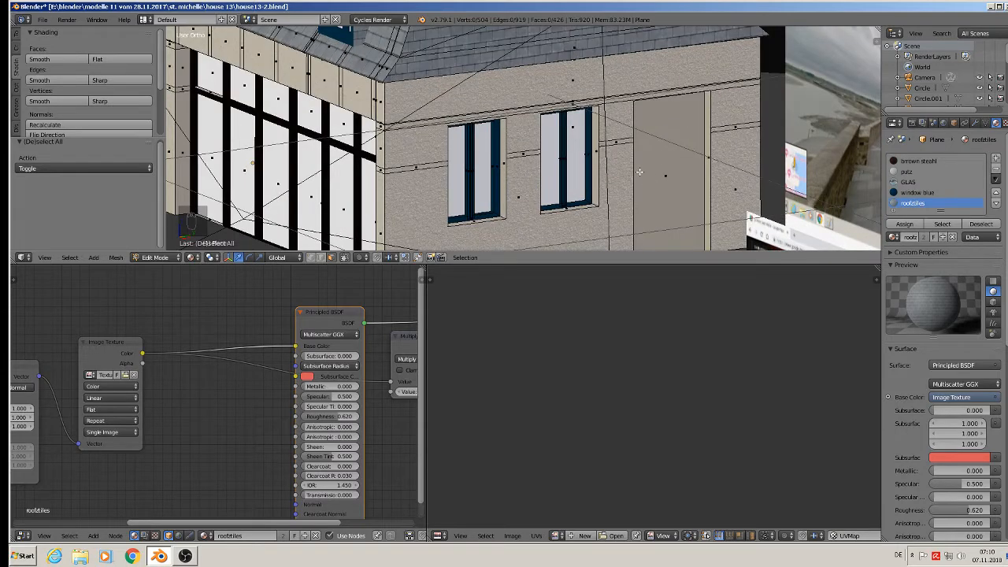
pyautogui.rightClick(561, 156)
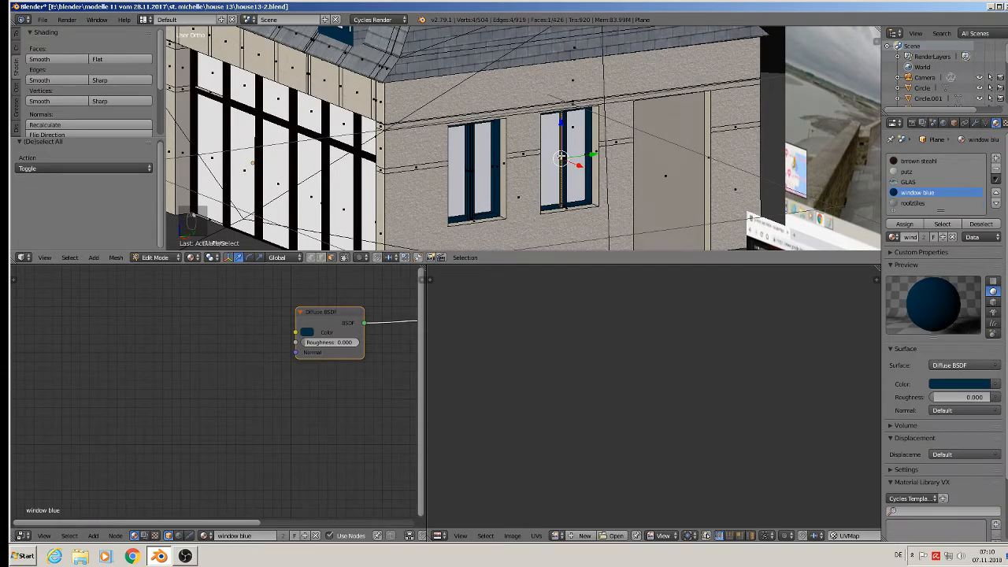
pyautogui.press('l')
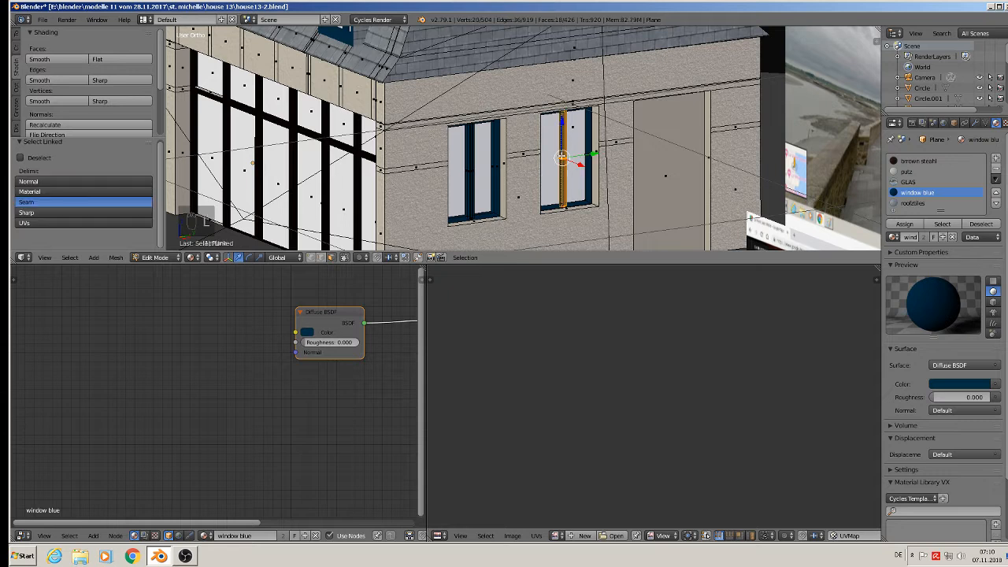
pyautogui.hotkey('shift', 'd')
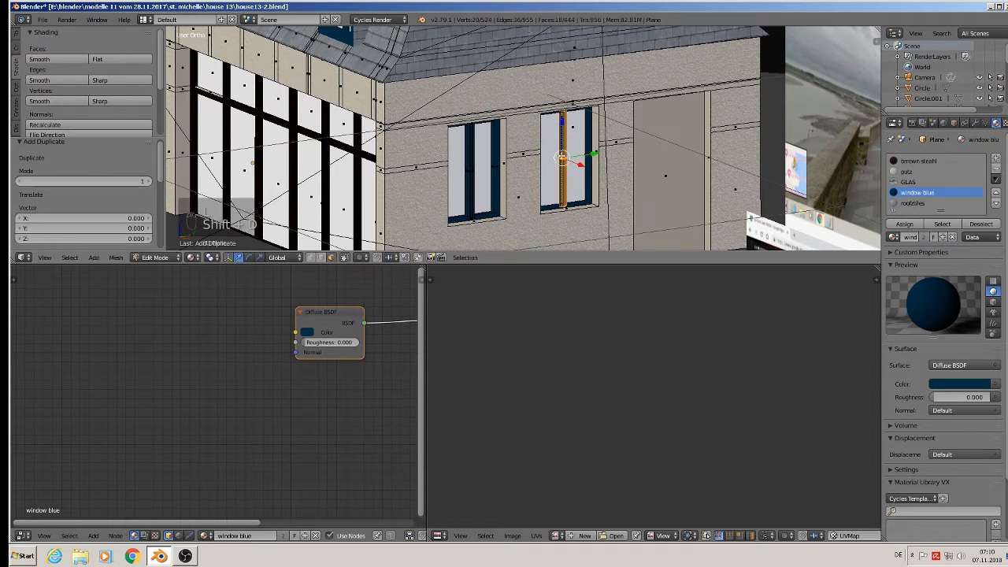
pyautogui.click(701, 133)
# Centre the mullion copy in the door opening by moving it about -0.014 along Y
pyautogui.moveTo(678, 149)
pyautogui.mouseDown(button='middle')
pyautogui.moveTo(668, 175)
pyautogui.moveTo(690, 143)
pyautogui.mouseUp(button='middle')
pyautogui.press('g')
pyautogui.press('y')
pyautogui.click(690, 142)
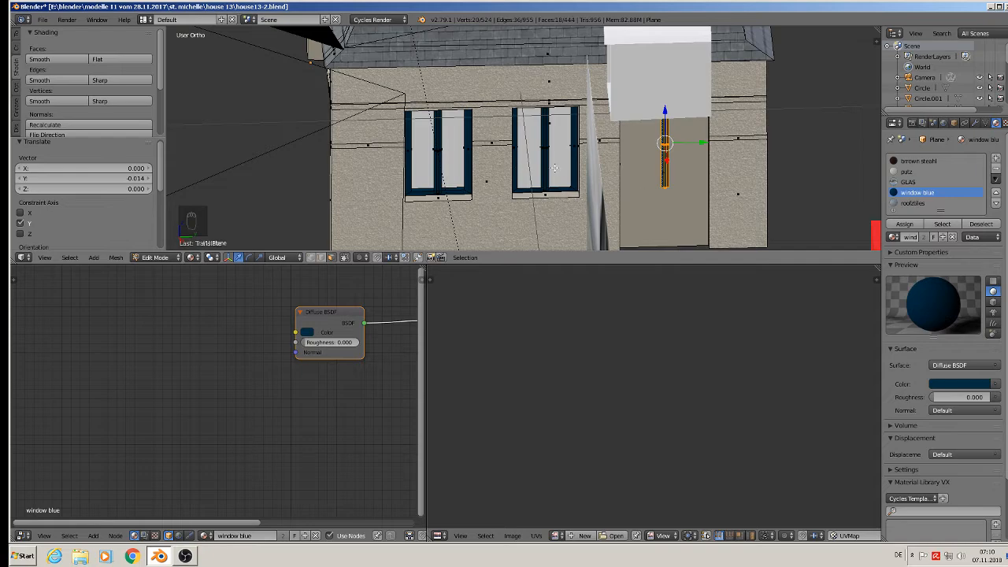
# Duplicate the face loops of the second wall window's frame into the door opening and move the copy about 0.013 along X
pyautogui.scroll(10, 554, 167)
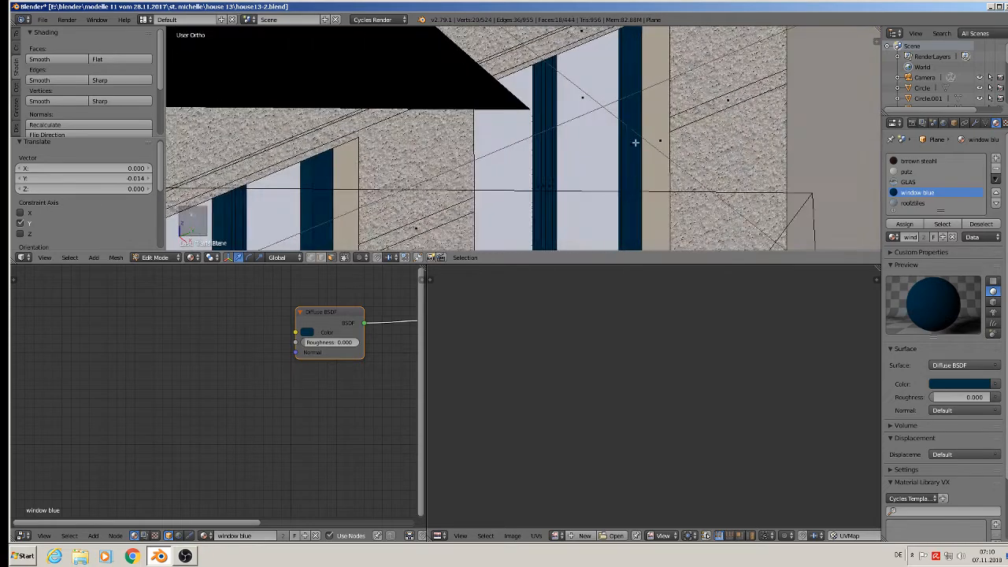
pyautogui.scroll(-2, 637, 136)
pyautogui.keyDown('shift'); pyautogui.moveTo(642, 211); pyautogui.dragTo(612, 167, button='middle'); pyautogui.keyUp('shift')
pyautogui.scroll(4, 613, 168)
pyautogui.keyDown('alt'); pyautogui.rightClick(612, 168); pyautogui.keyUp('alt')
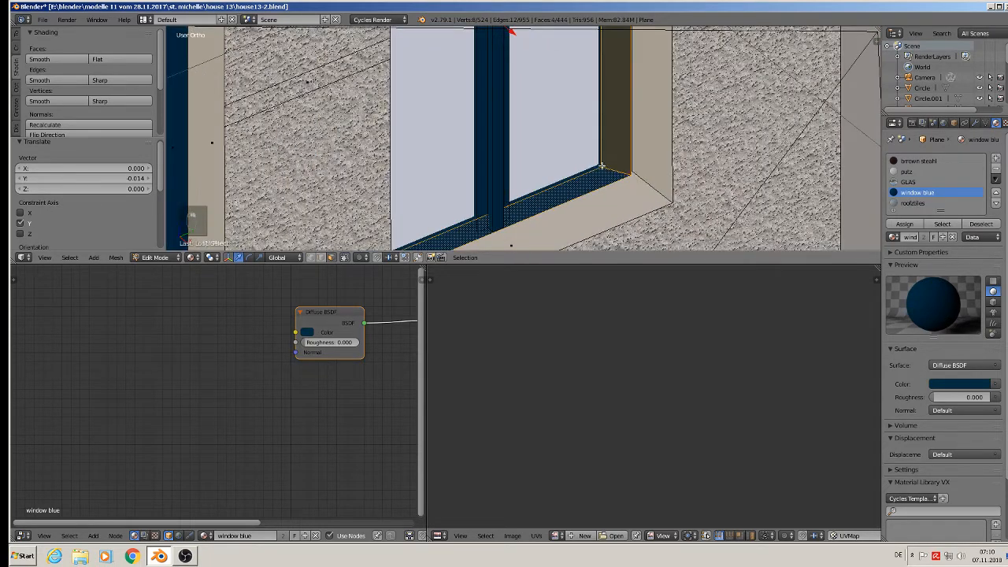
pyautogui.keyDown('alt'); pyautogui.keyDown('shift'); pyautogui.rightClick(598, 167); pyautogui.keyUp('shift'); pyautogui.keyUp('alt')
pyautogui.scroll(-5, 603, 173)
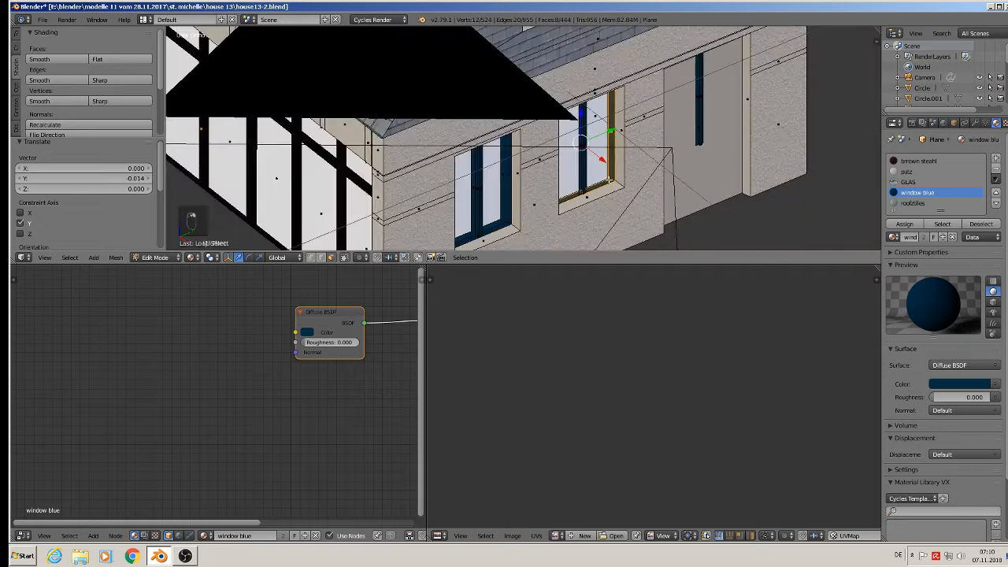
pyautogui.hotkey('shift', 'd')
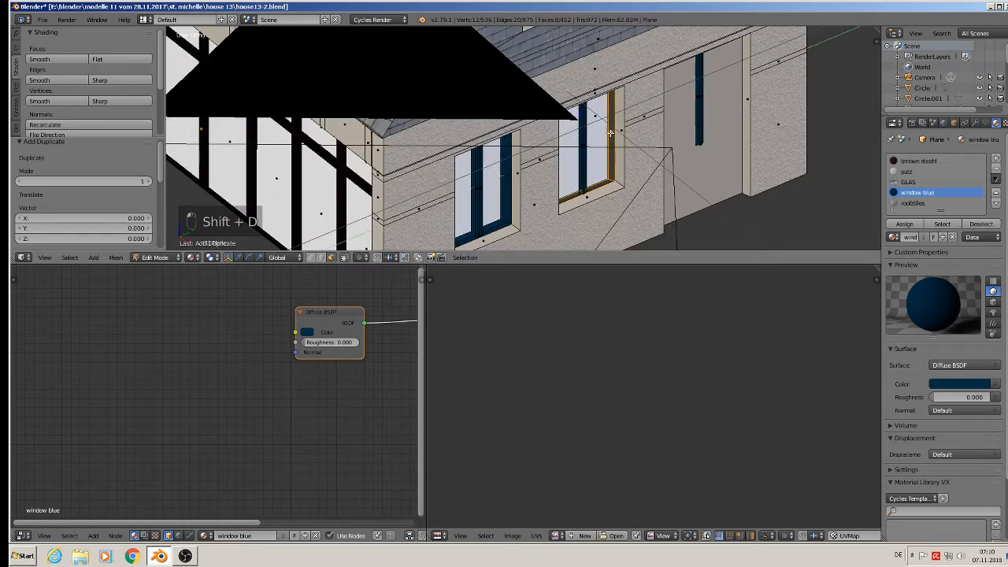
pyautogui.moveTo(744, 112); pyautogui.dragTo(742, 111)
pyautogui.moveTo(742, 112); pyautogui.dragTo(632, 130, button='middle')
pyautogui.moveTo(677, 104); pyautogui.dragTo(671, 108)
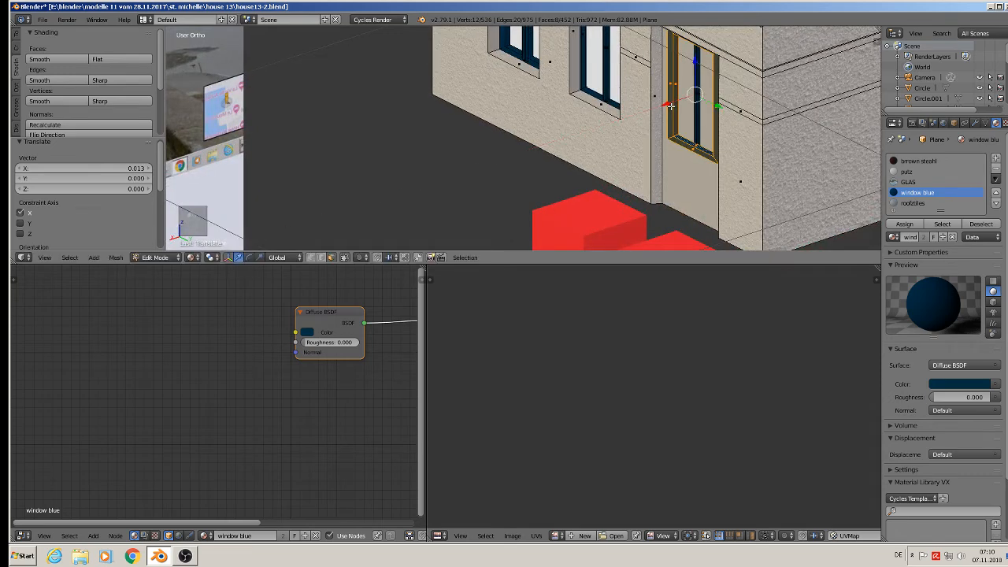
# Widen the frame copy along Y to fit the door opening and move it about -0.007 along Y
pyautogui.moveTo(671, 108); pyautogui.dragTo(714, 91, button='middle')
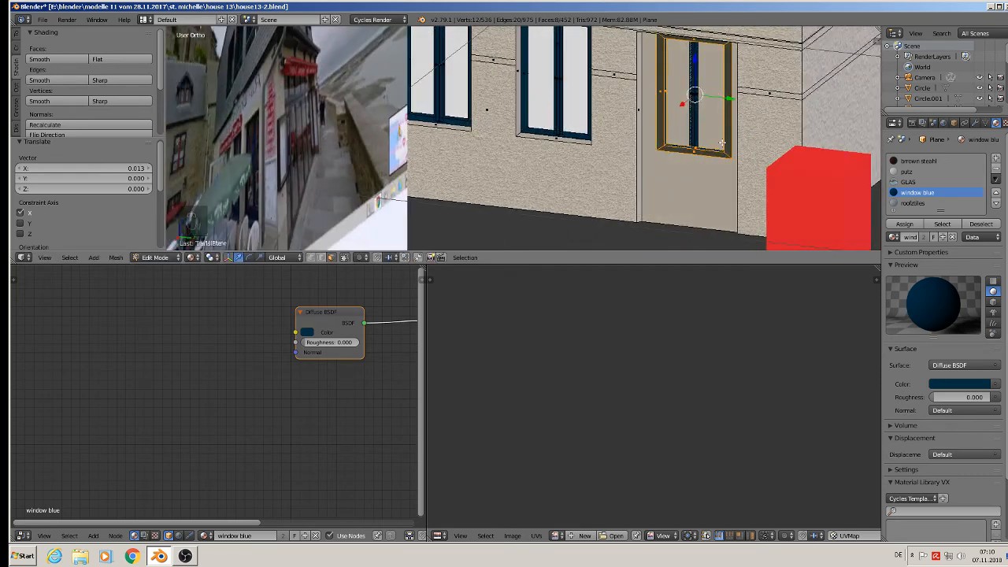
pyautogui.press('s')
pyautogui.press('y')
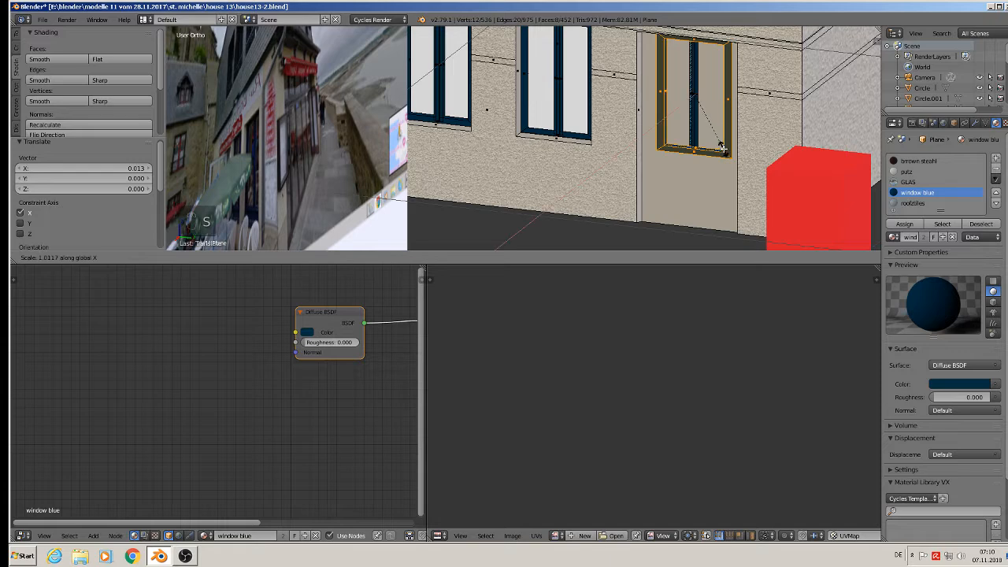
pyautogui.click(744, 154)
pyautogui.moveTo(744, 154); pyautogui.dragTo(756, 164, button='middle')
pyautogui.moveTo(734, 96); pyautogui.dragTo(726, 98)
pyautogui.moveTo(726, 98); pyautogui.dragTo(703, 106, button='middle')
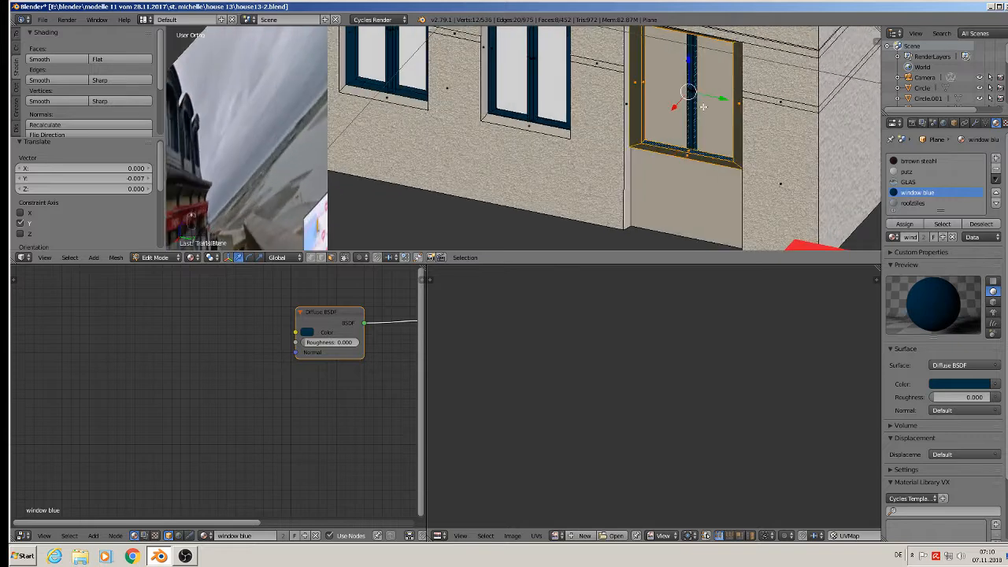
# Lower the bottom bar of the door frame about 0.024 along Z
pyautogui.moveTo(664, 130); pyautogui.dragTo(674, 95, button='middle')
pyautogui.scroll(3, 690, 168)
pyautogui.keyDown('shift'); pyautogui.moveTo(690, 168); pyautogui.dragTo(677, 134, button='middle'); pyautogui.keyUp('shift')
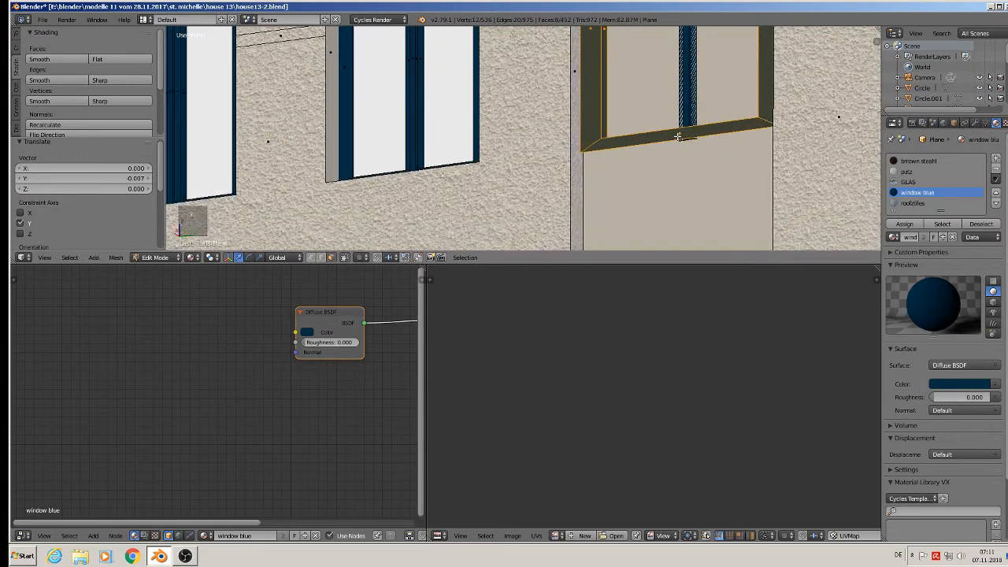
pyautogui.press('a')
pyautogui.moveTo(684, 103); pyautogui.dragTo(688, 134)
# Move the plaster face behind the door frame about -0.008 along X
pyautogui.scroll(-2, 688, 135)
pyautogui.keyDown('shift'); pyautogui.moveTo(688, 135); pyautogui.dragTo(663, 63, button='middle'); pyautogui.keyUp('shift')
pyautogui.moveTo(663, 78)
pyautogui.mouseDown(button='middle')
pyautogui.moveTo(663, 50)
pyautogui.moveTo(667, 100)
pyautogui.moveTo(658, 88)
pyautogui.mouseUp(button='middle')
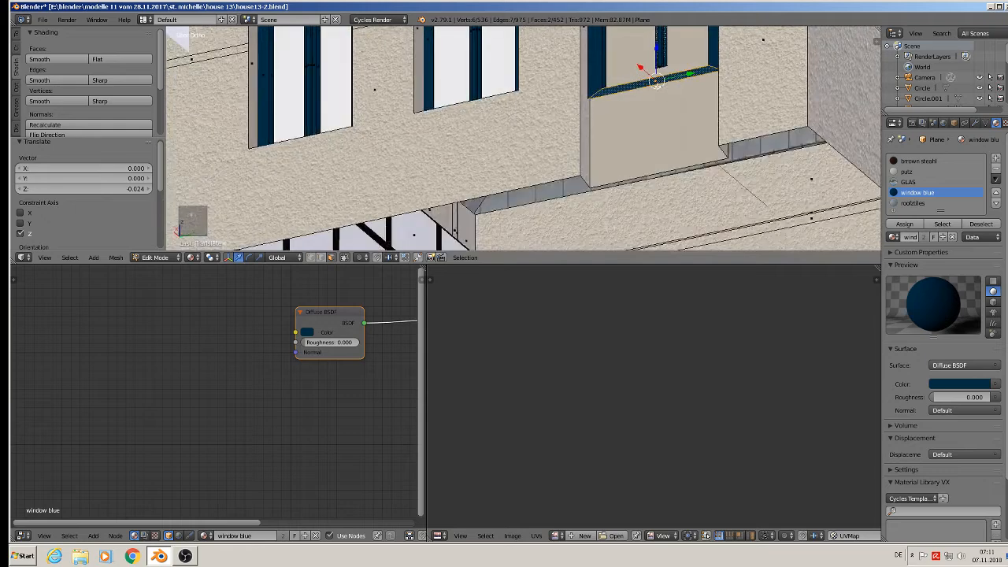
pyautogui.rightClick(657, 86)
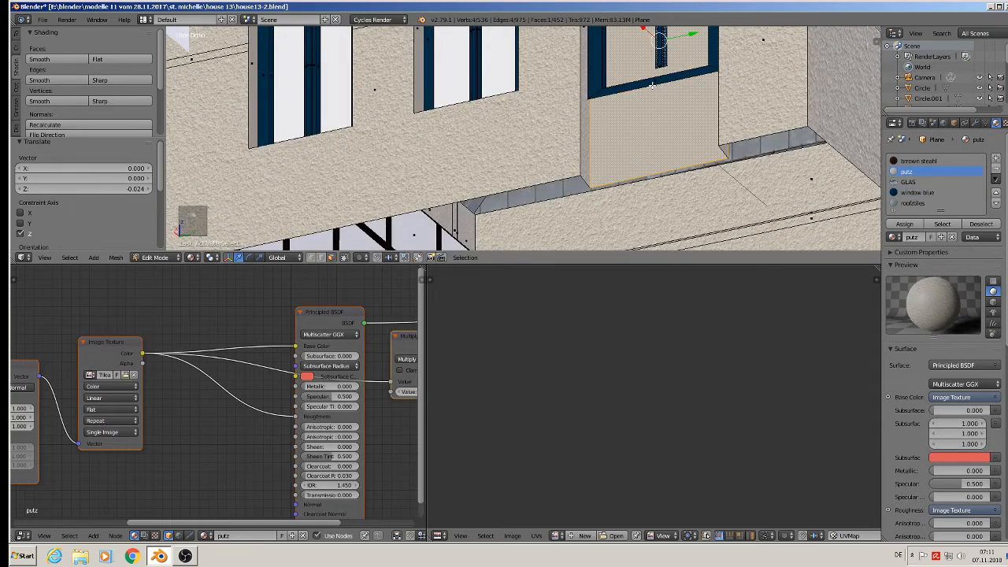
pyautogui.moveTo(654, 89); pyautogui.dragTo(637, 62, button='middle')
pyautogui.press('g')
pyautogui.press('x')
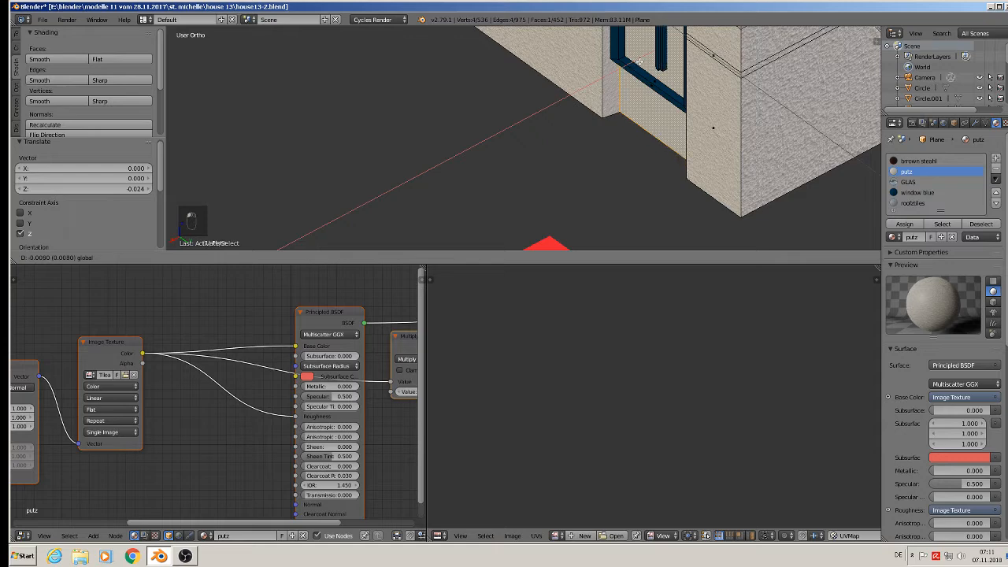
pyautogui.click(639, 62)
# Lower the door mullion's bottom end faces about 0.014 along Z so the mullion reaches the frame's bottom bar
pyautogui.scroll(4, 644, 102)
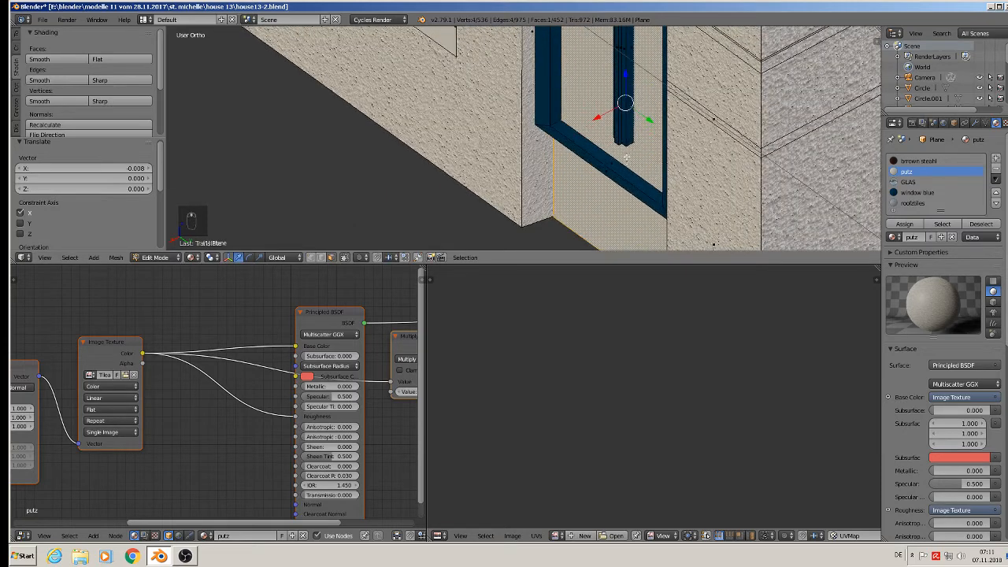
pyautogui.moveTo(626, 157); pyautogui.dragTo(662, 118, button='middle')
pyautogui.scroll(5, 660, 118)
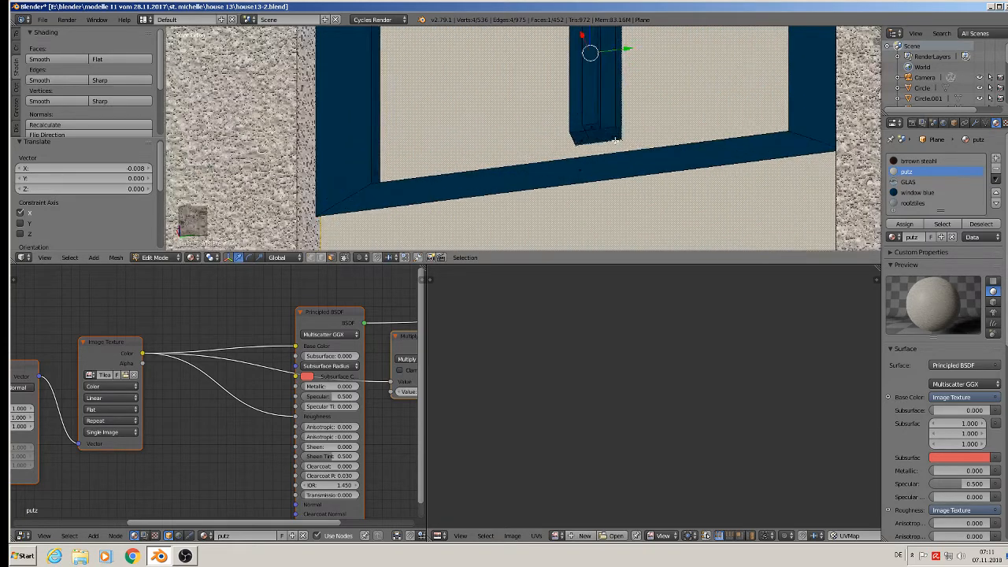
pyautogui.rightClick(595, 128)
pyautogui.keyDown('shift'); pyautogui.rightClick(584, 134); pyautogui.keyUp('shift')
pyautogui.keyDown('shift'); pyautogui.rightClick(602, 133); pyautogui.keyUp('shift')
pyautogui.keyDown('shift'); pyautogui.rightClick(613, 133); pyautogui.keyUp('shift')
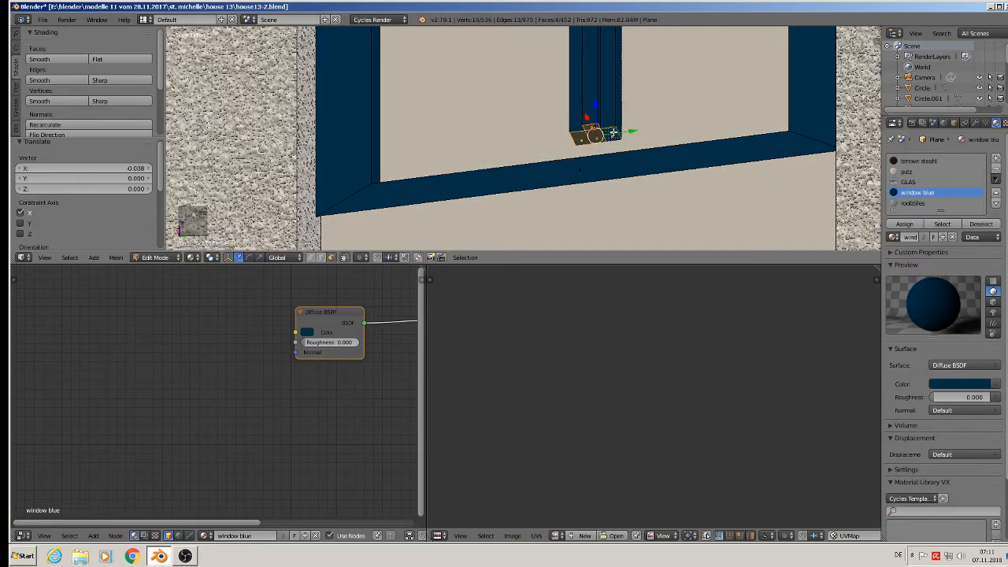
pyautogui.press('g')
pyautogui.press('z')
pyautogui.click(596, 152)
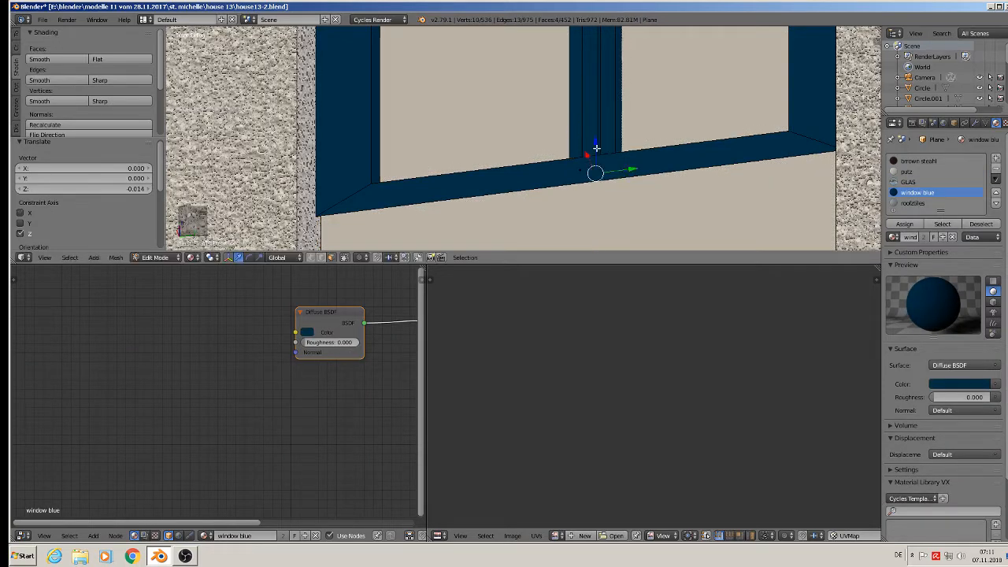
pyautogui.scroll(-2, 596, 152)
pyautogui.moveTo(505, 222); pyautogui.dragTo(466, 187, button='middle')
pyautogui.keyDown('shift'); pyautogui.moveTo(520, 192); pyautogui.dragTo(496, 115, button='middle'); pyautogui.keyUp('shift')
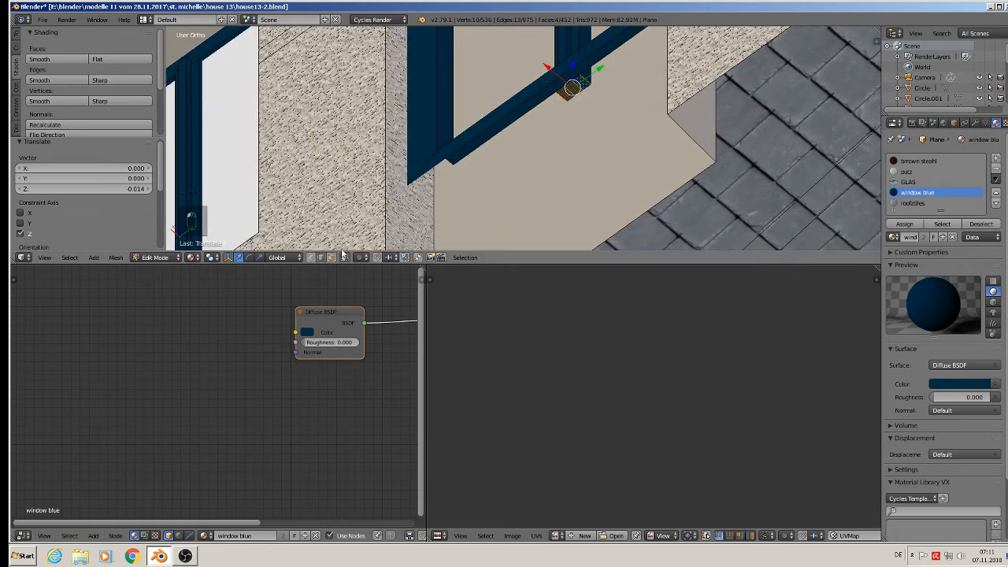
# Lower the bottom edge of the side-wall door frame about 0.107 along Z so the blue panel reaches the bottom of the door opening
pyautogui.rightClick(483, 138)
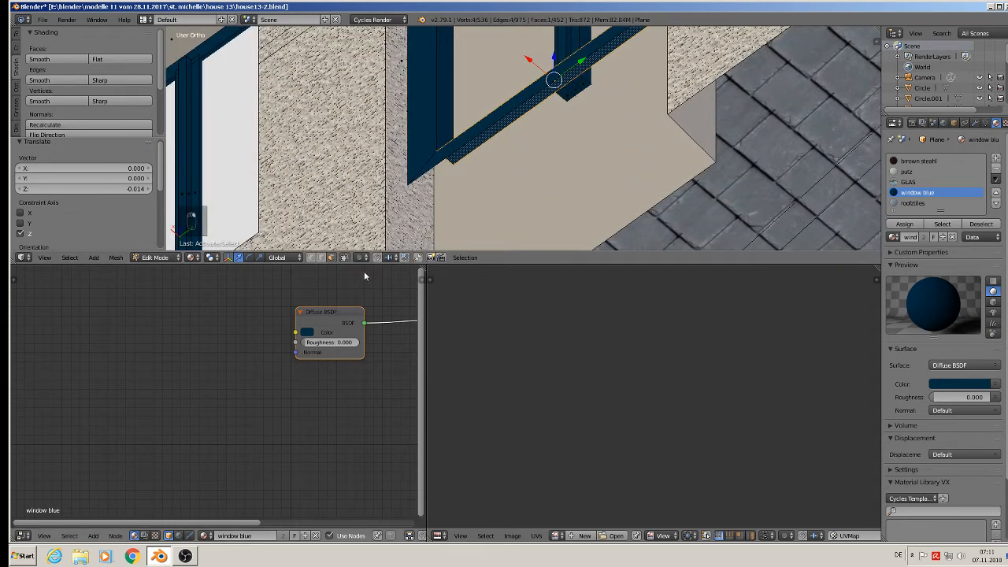
pyautogui.rightClick(443, 163)
pyautogui.moveTo(458, 165); pyautogui.dragTo(526, 224, button='middle')
pyautogui.scroll(-5, 573, 133)
pyautogui.press('g')
pyautogui.press('z')
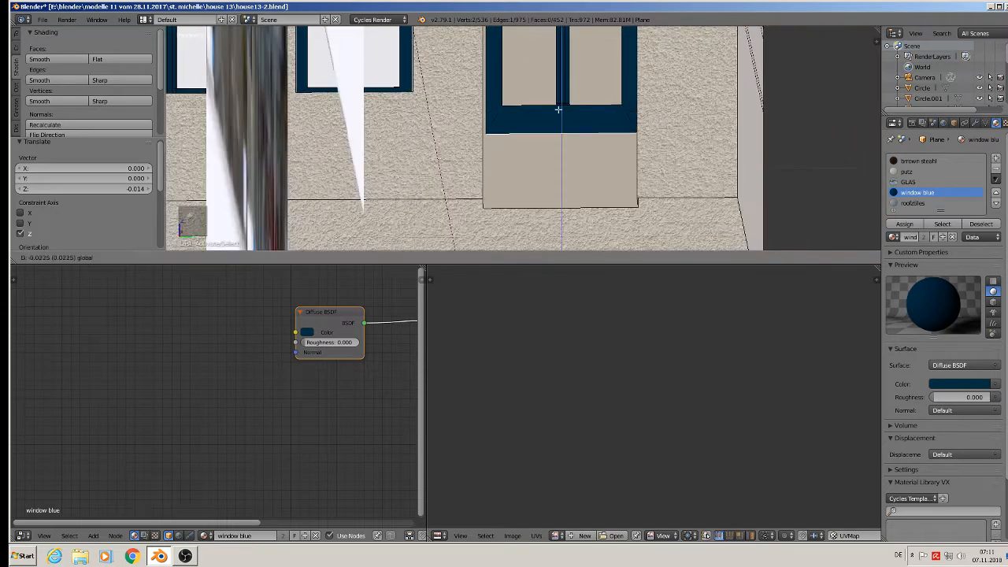
pyautogui.click(554, 181)
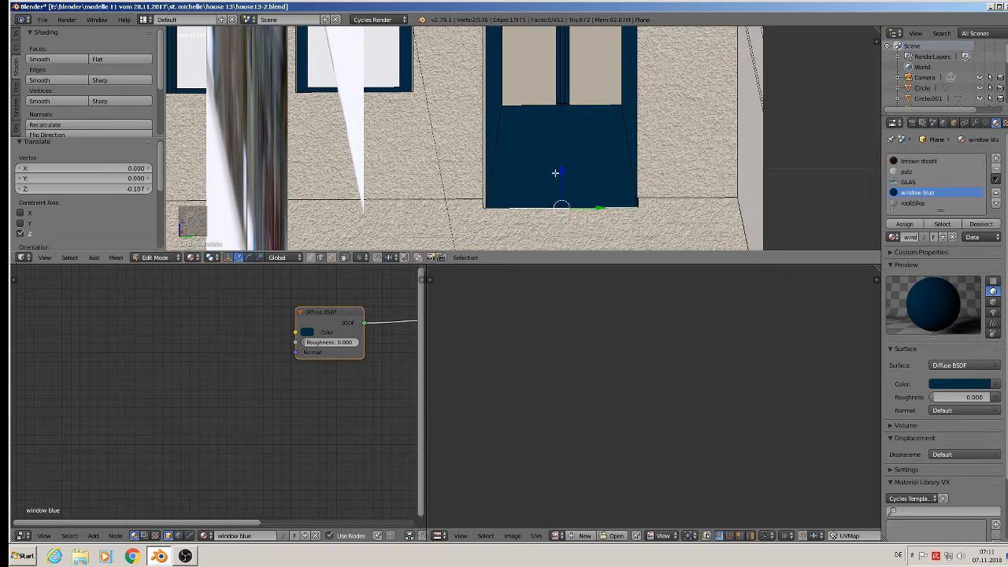
pyautogui.press('Tab')
pyautogui.scroll(-3, 547, 134)
pyautogui.moveTo(547, 134); pyautogui.dragTo(601, 175, button='middle')
pyautogui.scroll(2, 622, 172)
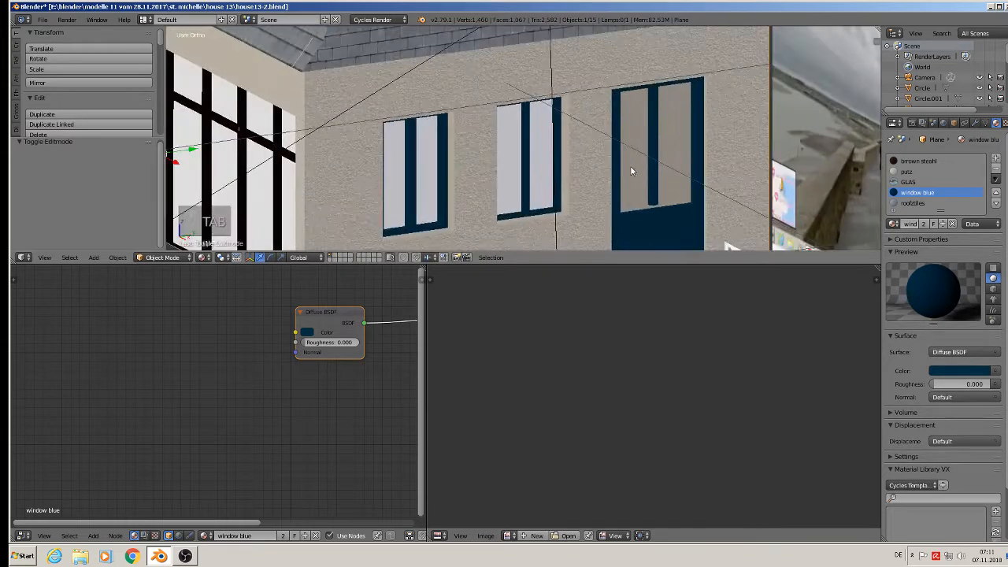
# Assign the GLAS material to the plaster face behind the side-wall door frame
pyautogui.press('Tab')
pyautogui.scroll(3, 667, 206)
pyautogui.scroll(-3, 666, 208)
pyautogui.press('Tab')
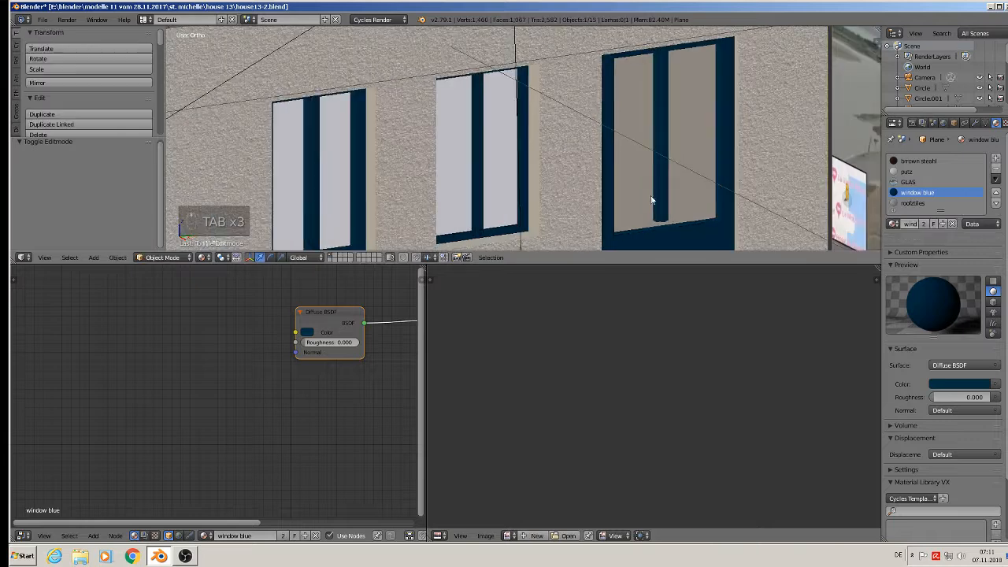
pyautogui.press('Tab')
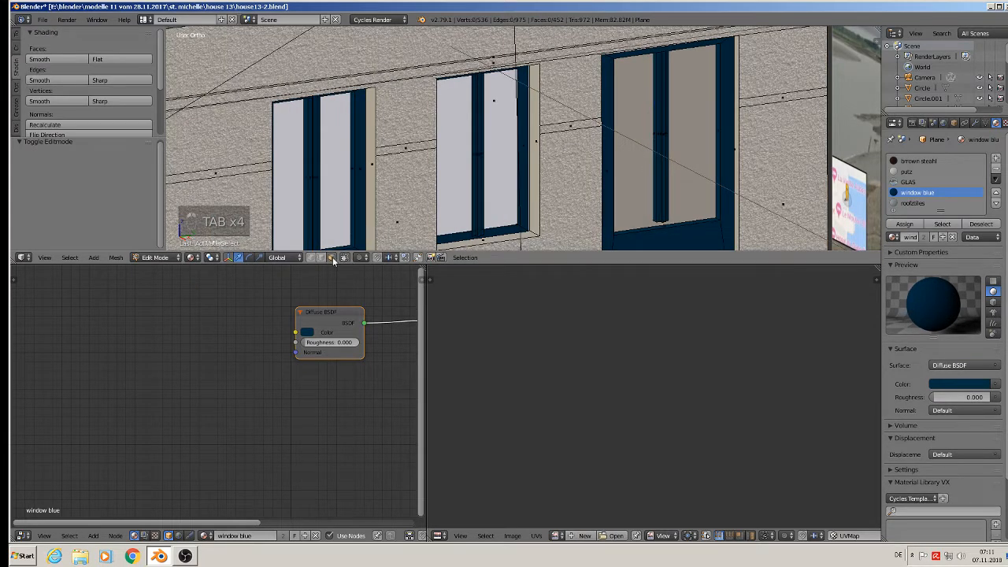
pyautogui.rightClick(638, 168)
pyautogui.click(909, 183)
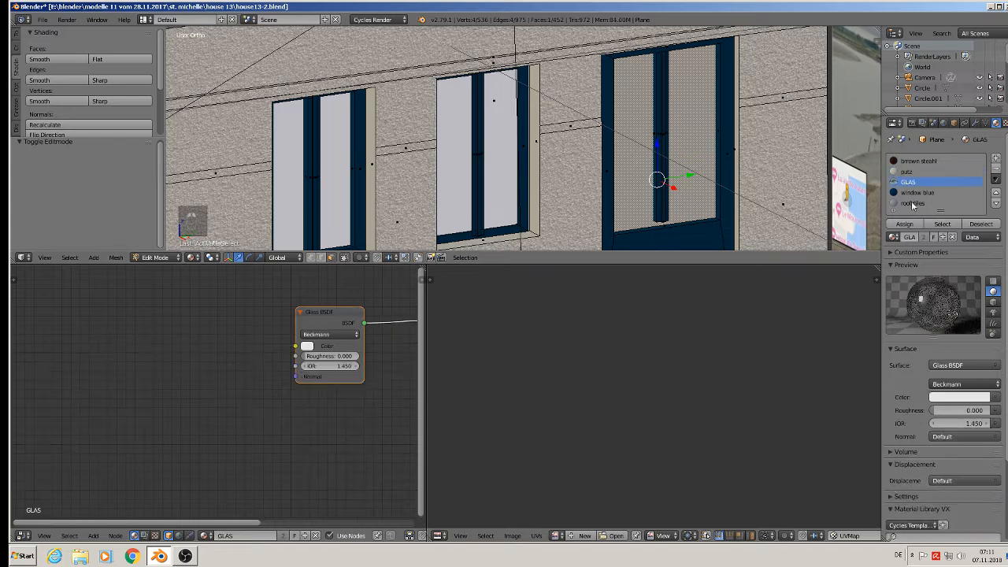
pyautogui.click(908, 227)
pyautogui.scroll(3, 657, 181)
pyautogui.press('a')
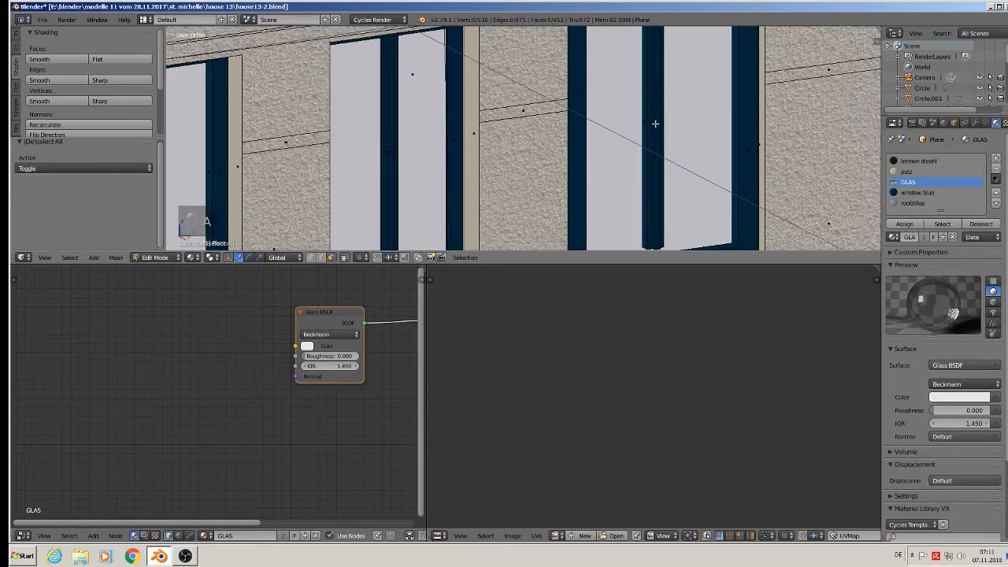
pyautogui.scroll(-3, 654, 120)
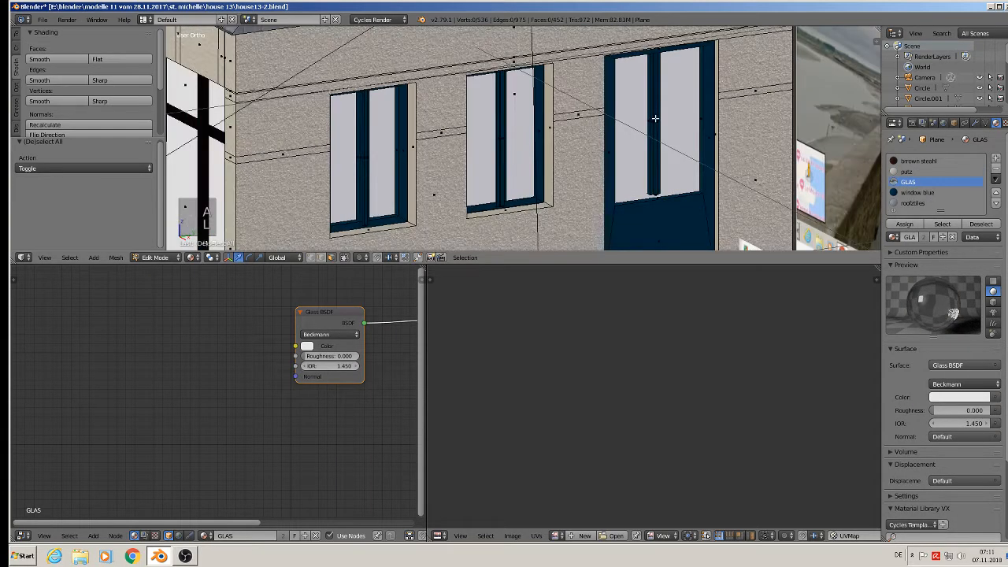
# Move the whole door mullion about -0.008 along Z and scale it up slightly so it meets the frame
pyautogui.press('l')
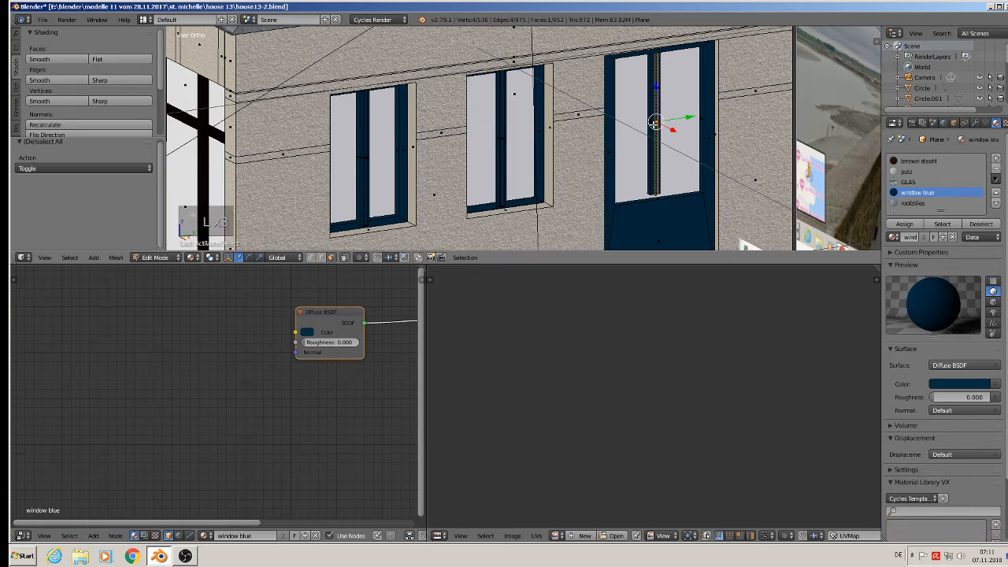
pyautogui.press('l')
pyautogui.press('l')
pyautogui.press('l')
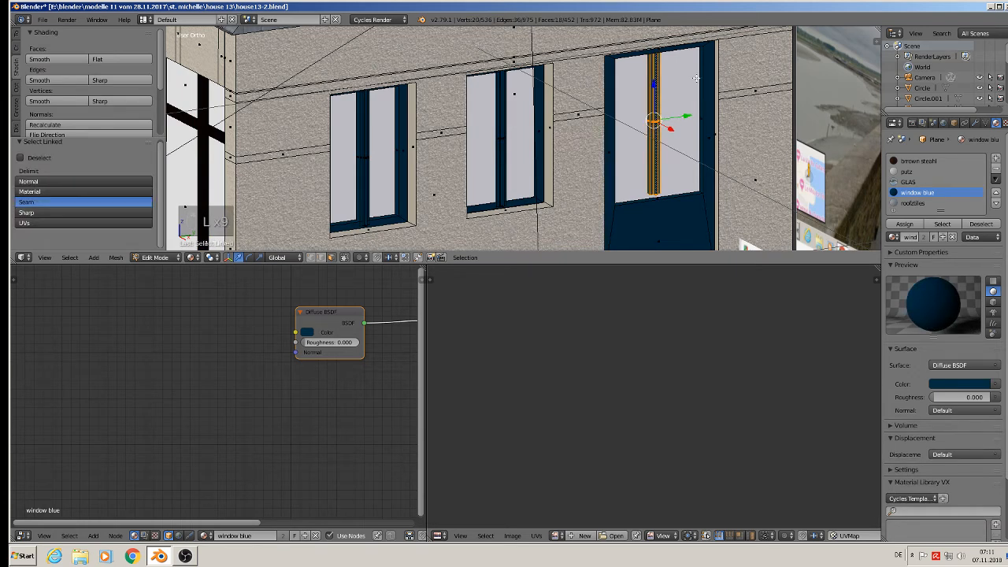
pyautogui.scroll(2, 690, 139)
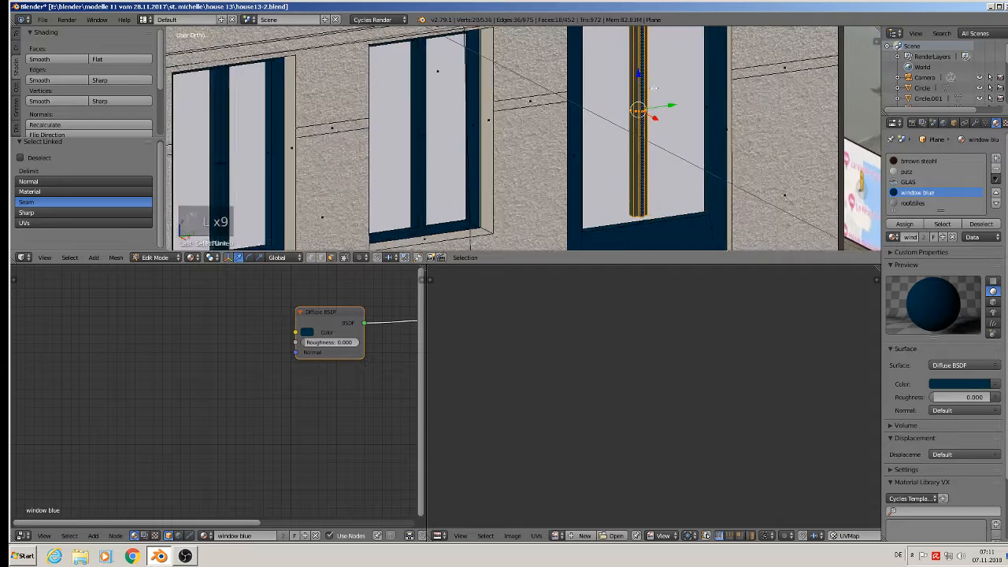
pyautogui.moveTo(641, 77); pyautogui.dragTo(640, 86)
pyautogui.scroll(-3, 641, 86)
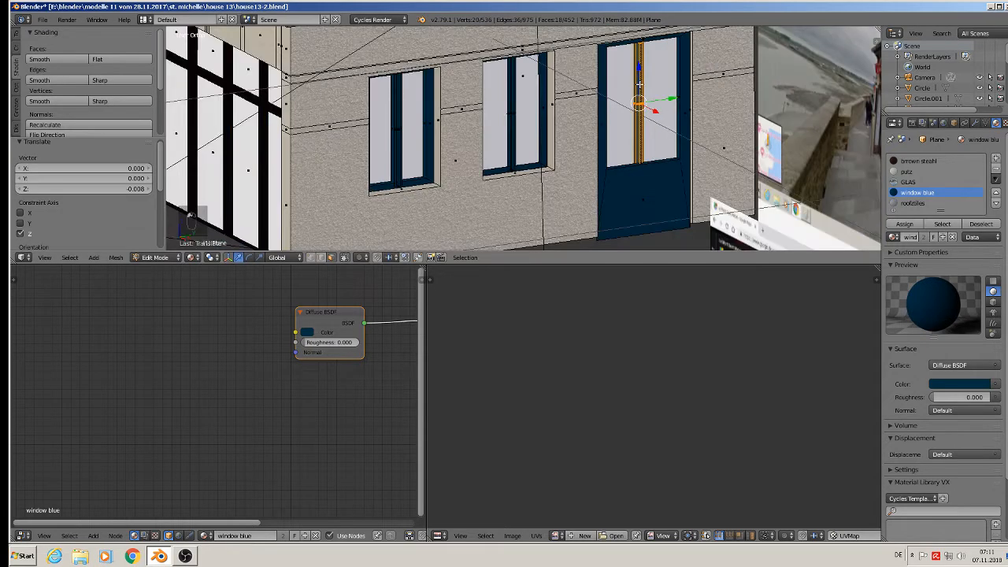
pyautogui.moveTo(640, 87); pyautogui.dragTo(677, 111, button='middle')
pyautogui.press('s')
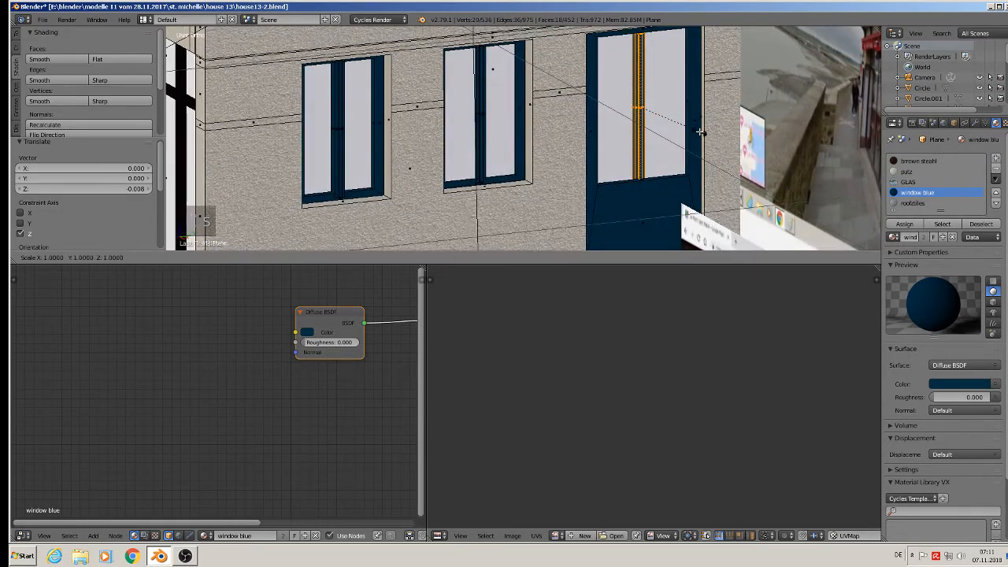
pyautogui.click(703, 142)
pyautogui.press('Tab')
pyautogui.scroll(-6, 678, 127)
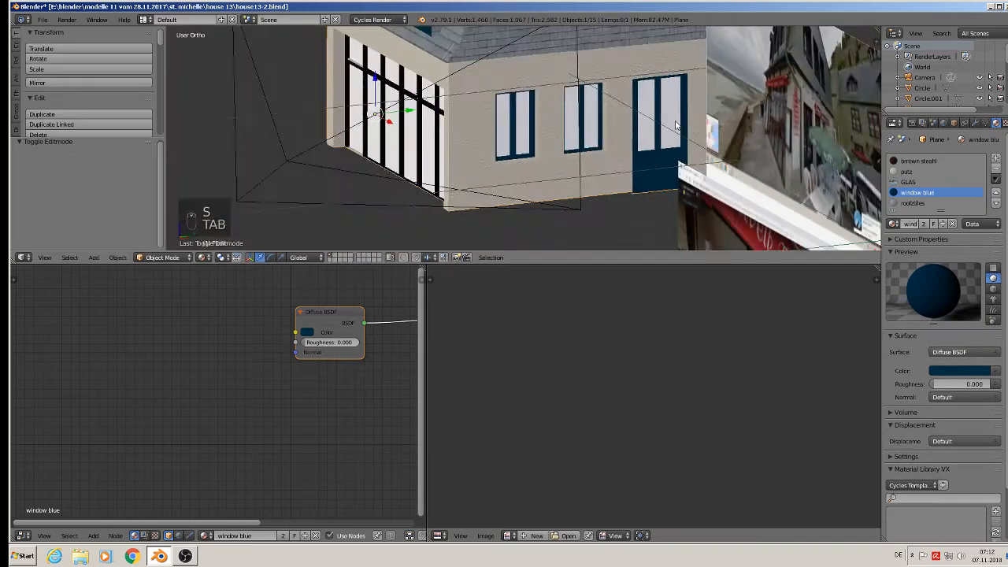
# Deselect everything and save the house file
pyautogui.press('a')
pyautogui.moveTo(639, 130); pyautogui.dragTo(560, 178, button='middle')
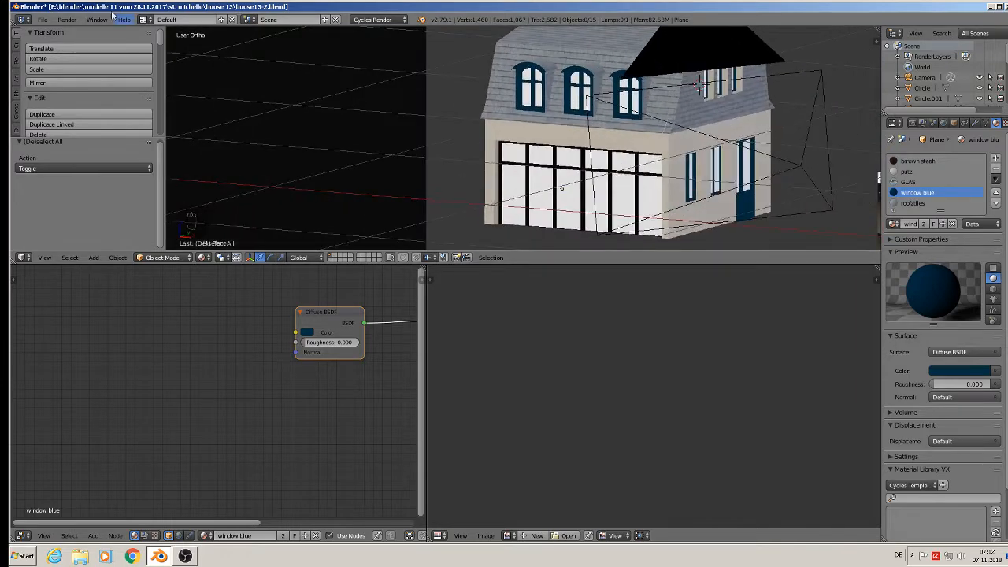
pyautogui.click(43, 21)
pyautogui.click(70, 100)
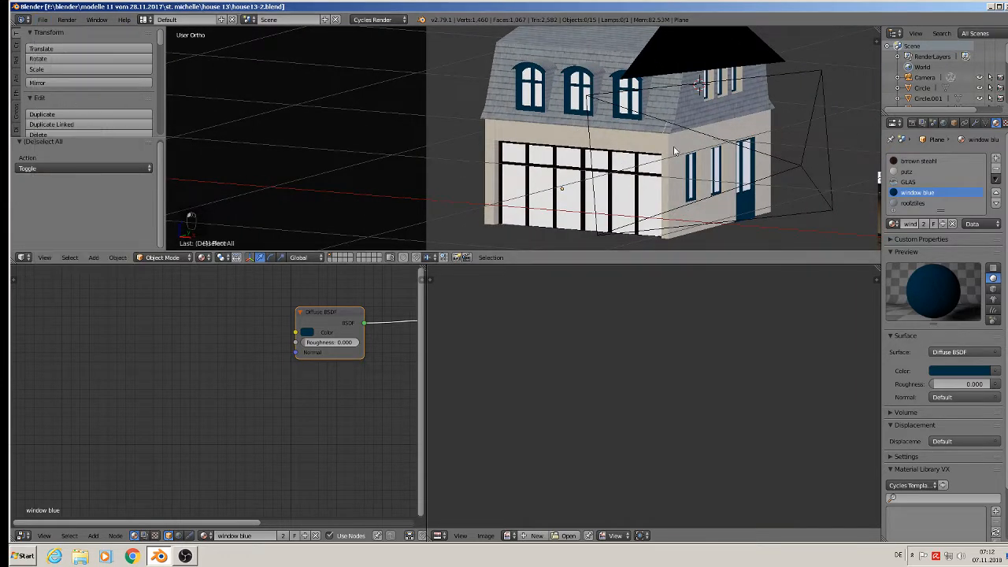
# Examine the reference photos of the building's facade, awning and roof edge against the house model
pyautogui.keyDown('shift'); pyautogui.moveTo(679, 147); pyautogui.dragTo(348, 136, button='middle'); pyautogui.keyUp('shift')
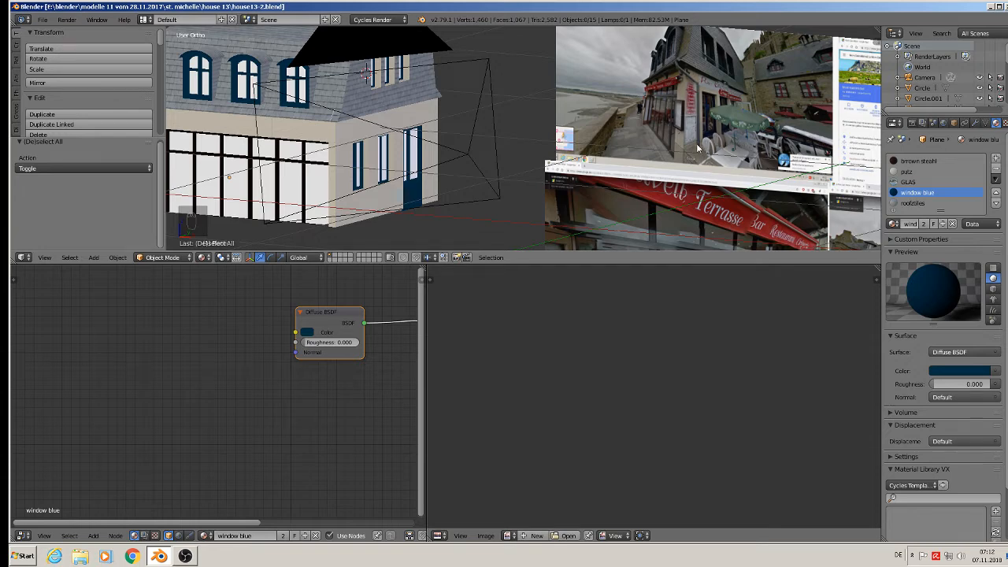
pyautogui.scroll(4, 697, 147)
pyautogui.keyDown('shift'); pyautogui.moveTo(726, 96); pyautogui.dragTo(659, 33, button='middle'); pyautogui.keyUp('shift')
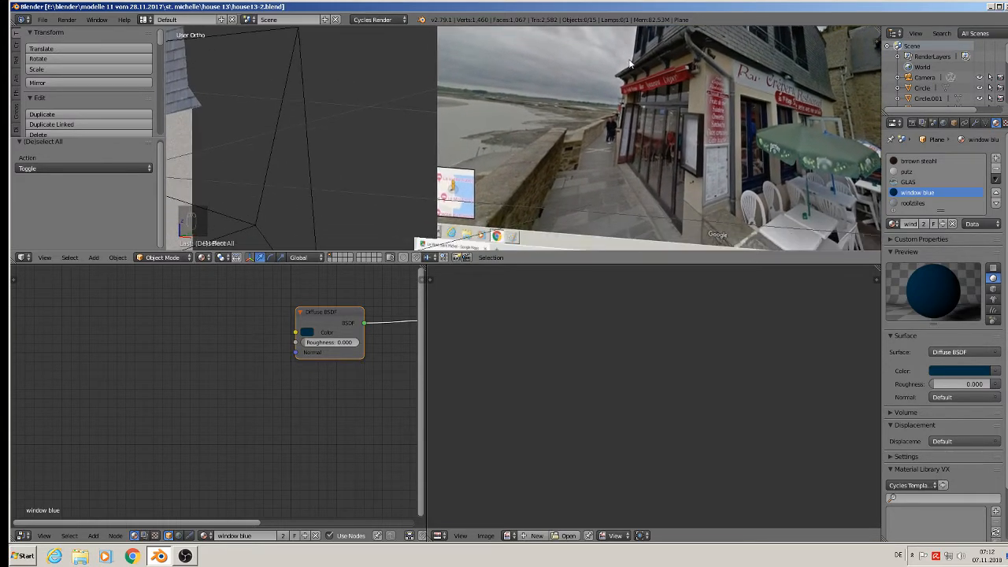
pyautogui.scroll(-2, 752, 203)
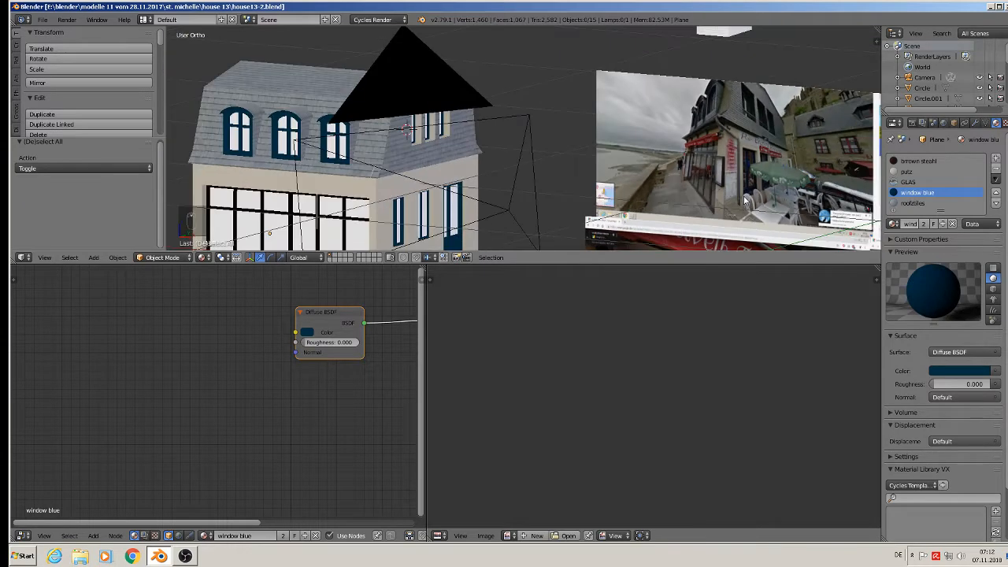
pyautogui.keyDown('shift'); pyautogui.moveTo(748, 215); pyautogui.dragTo(777, 140, button='middle'); pyautogui.keyUp('shift')
pyautogui.scroll(-1, 620, 99)
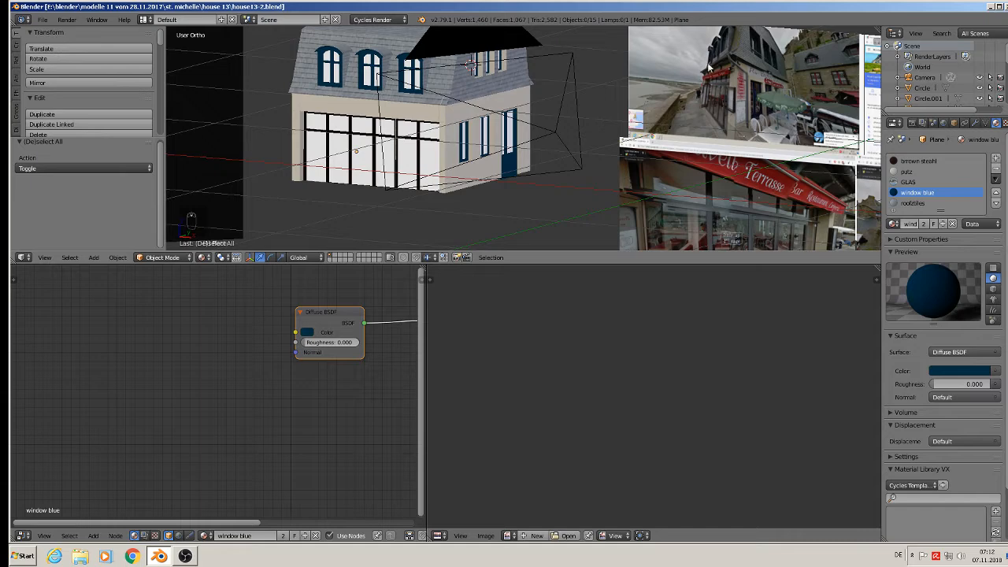
pyautogui.scroll(6, 795, 55)
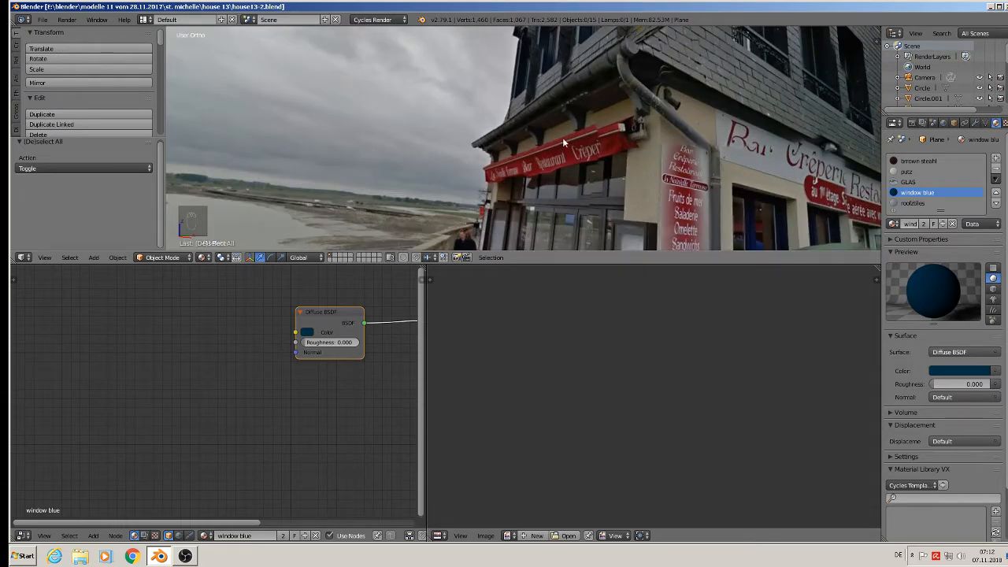
pyautogui.scroll(-2, 430, 149)
pyautogui.scroll(-3, 531, 126)
pyautogui.keyDown('shift'); pyautogui.moveTo(486, 141); pyautogui.dragTo(745, 81, button='middle'); pyautogui.keyUp('shift')
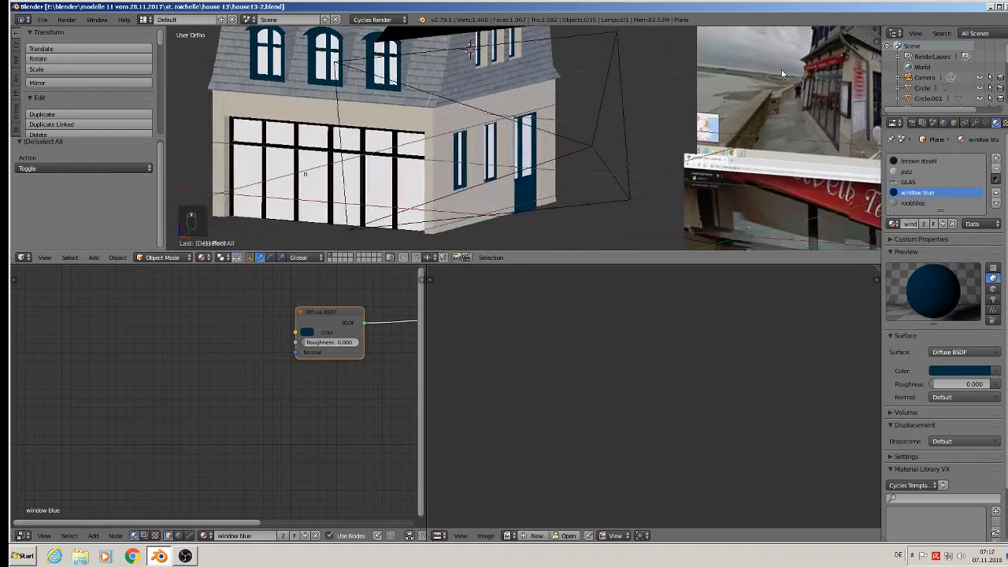
# UV-map the reveal faces of the three side roof windows with Project From View and assign them the roofztiles material
pyautogui.scroll(3, 532, 63)
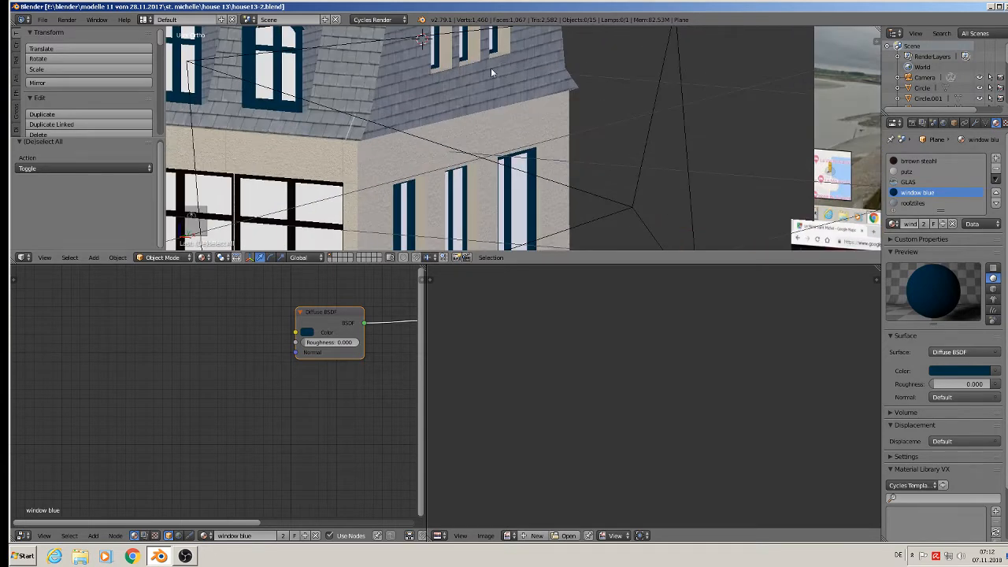
pyautogui.scroll(5, 476, 64)
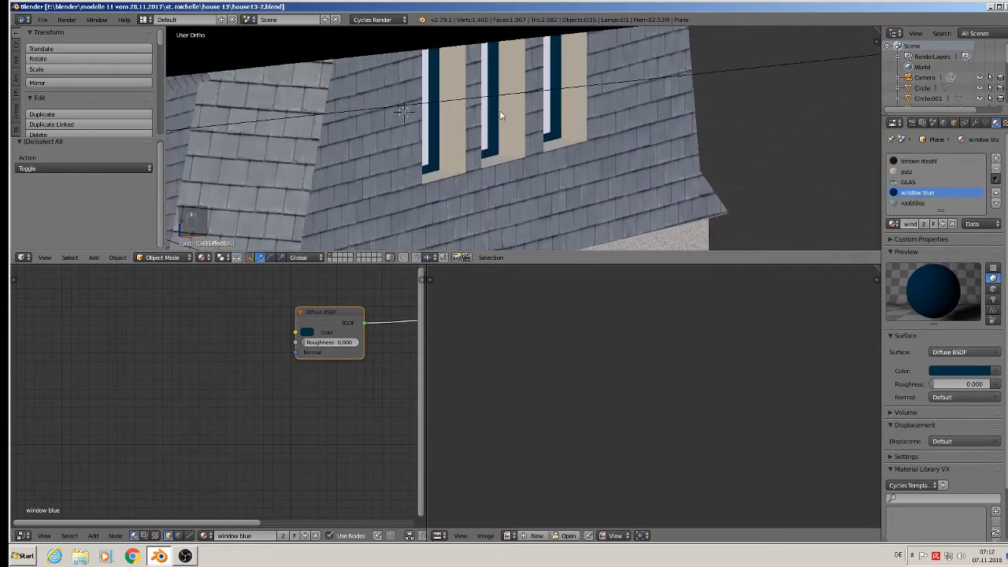
pyautogui.press('Tab')
pyautogui.rightClick(518, 176)
pyautogui.keyDown('shift'); pyautogui.rightClick(430, 199); pyautogui.keyUp('shift')
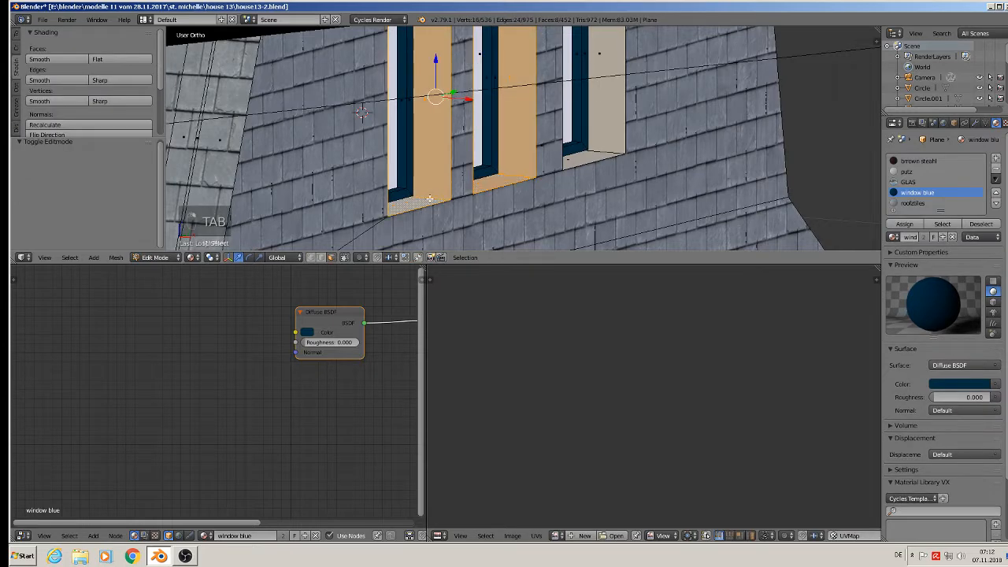
pyautogui.keyDown('alt'); pyautogui.keyDown('shift'); pyautogui.moveTo(611, 146); pyautogui.dragTo(615, 153, button='right'); pyautogui.keyUp('shift'); pyautogui.keyUp('alt')
pyautogui.moveTo(693, 141); pyautogui.dragTo(492, 136, button='middle')
pyautogui.press('u')
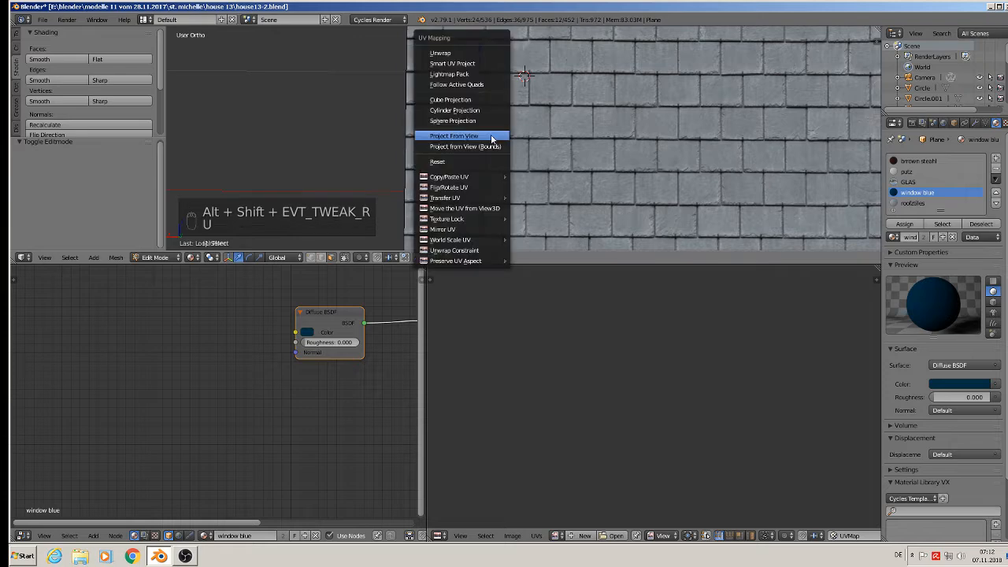
pyautogui.click(489, 137)
pyautogui.click(913, 203)
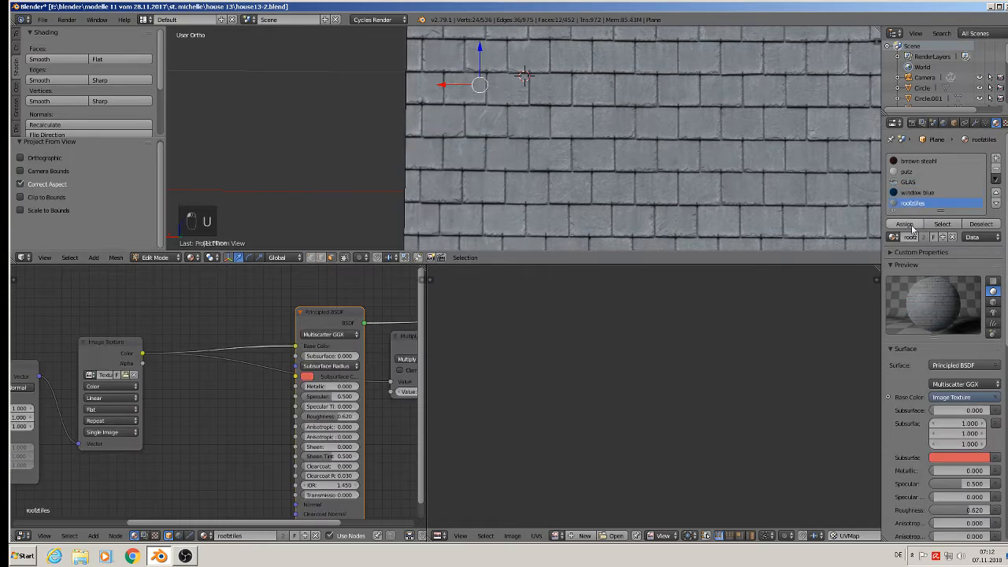
pyautogui.click(904, 224)
# Scale the UVs of the roof window reveals by about 1.259 and shift them about 0.002 along X and Y
pyautogui.moveTo(669, 150); pyautogui.dragTo(590, 152, button='middle')
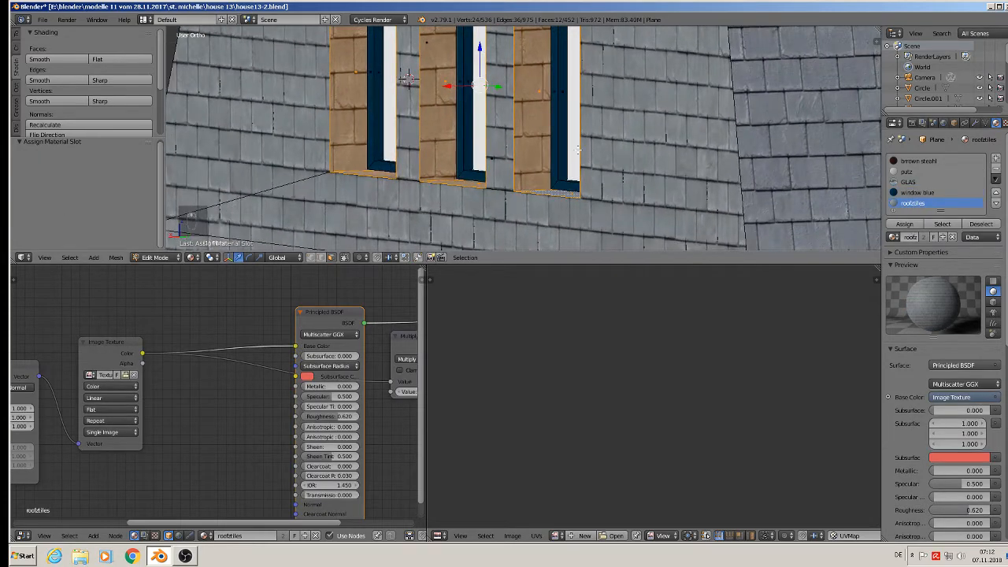
pyautogui.press('s')
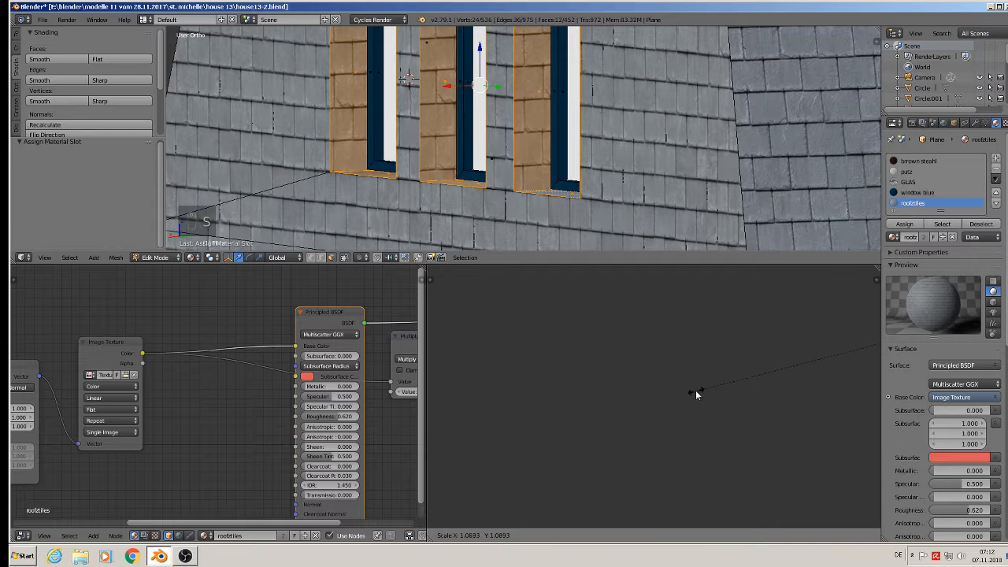
pyautogui.click(631, 378)
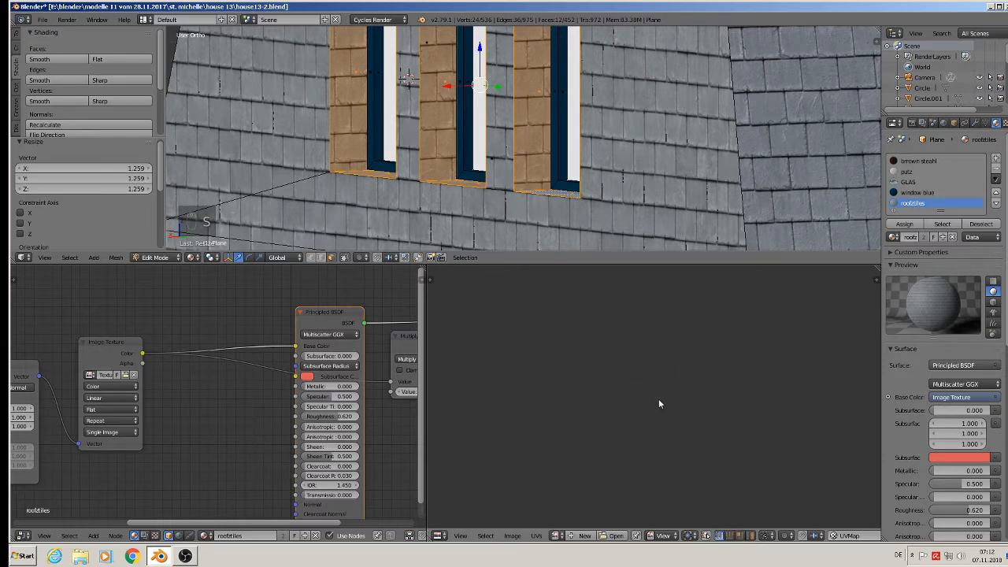
pyautogui.press('g')
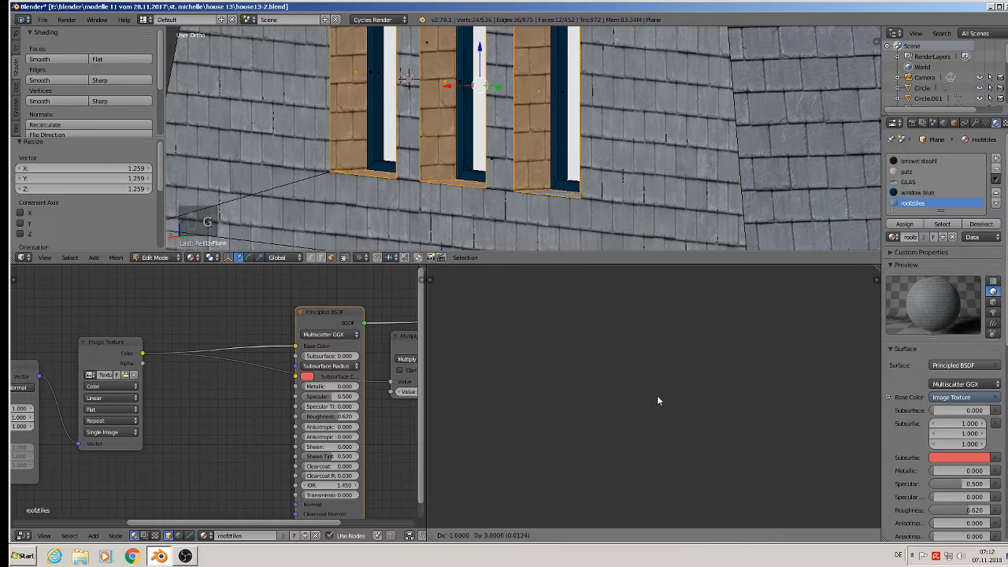
pyautogui.click(658, 404)
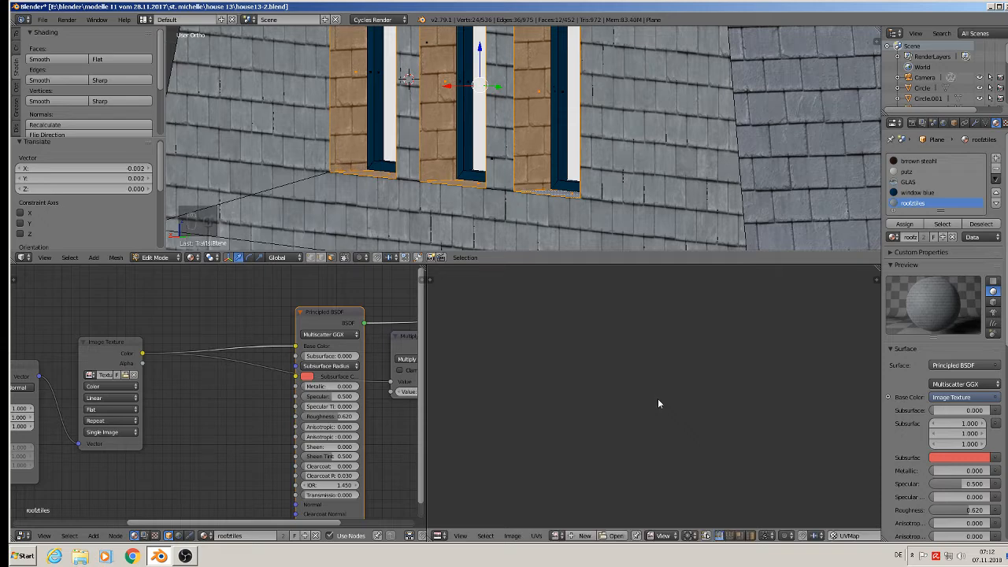
pyautogui.press('Tab')
pyautogui.scroll(-2, 495, 182)
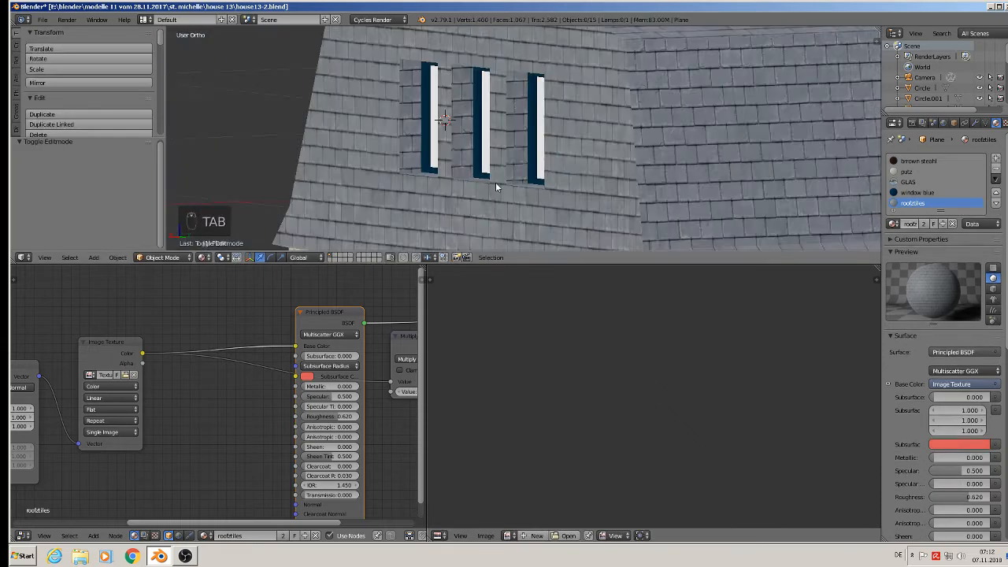
pyautogui.scroll(3, 530, 191)
pyautogui.scroll(-1, 652, 189)
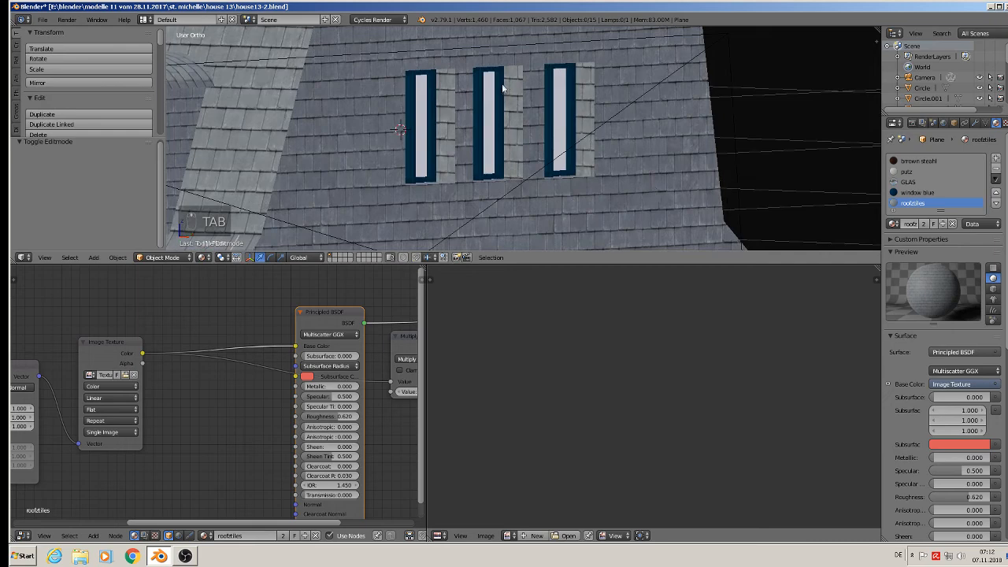
# Shift the middle roof window reveal's UVs by 0.016 and -0.018, scale them by 0.936, and shift them again by -0.006 and 0.006
pyautogui.scroll(3, 495, 124)
pyautogui.press('Tab')
pyautogui.rightClick(537, 150)
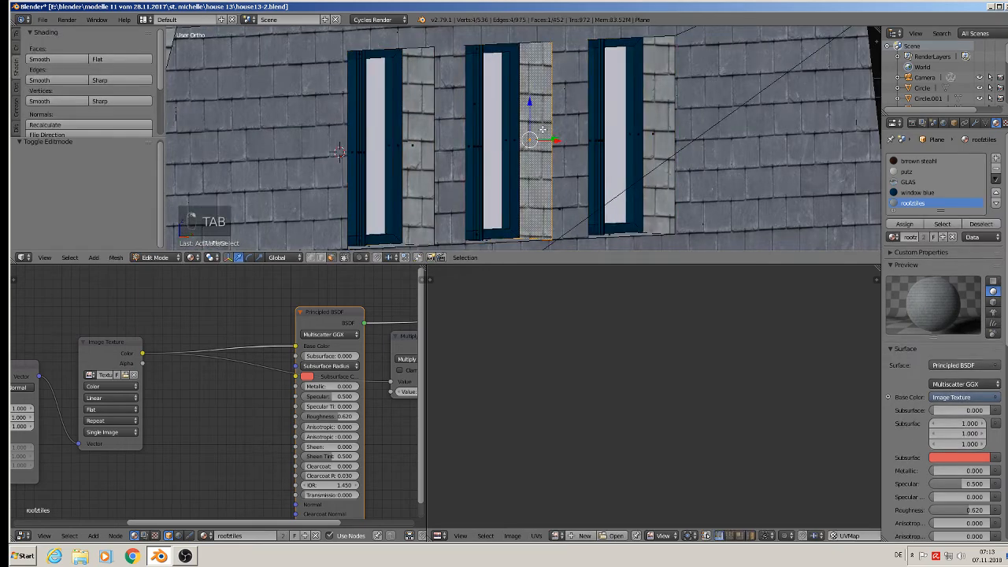
pyautogui.press('g')
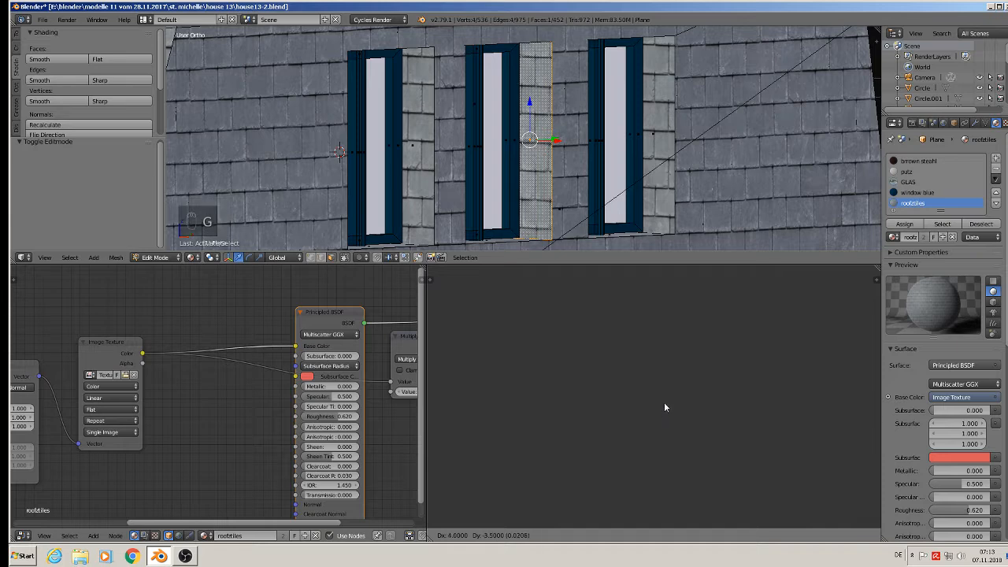
pyautogui.click(664, 403)
pyautogui.press('s')
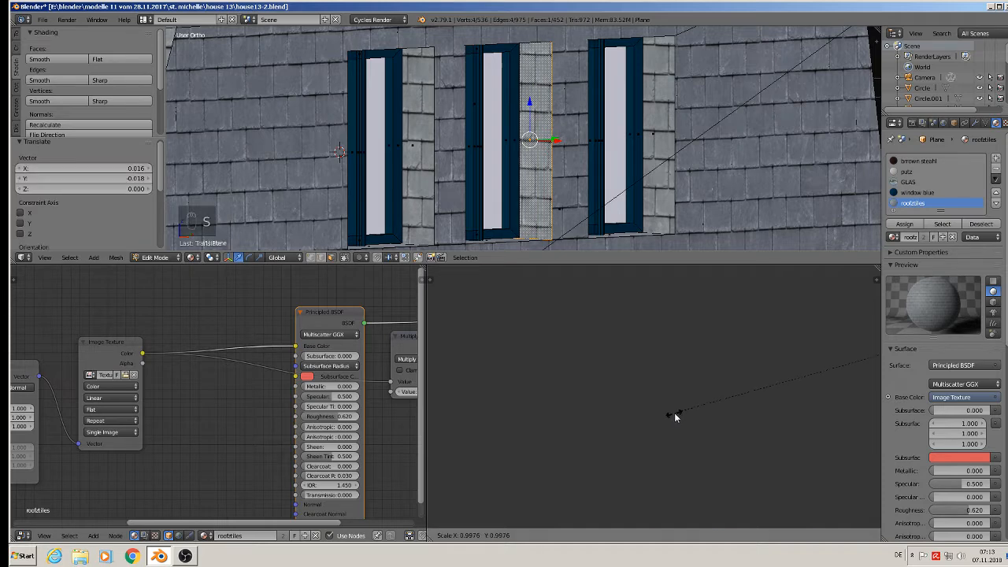
pyautogui.click(699, 418)
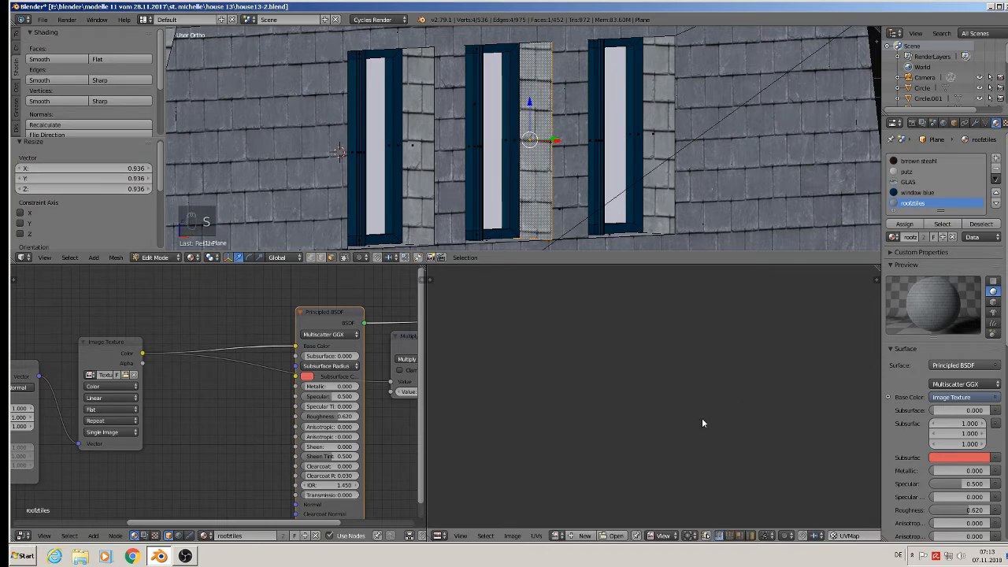
pyautogui.press('g')
pyautogui.click(700, 416)
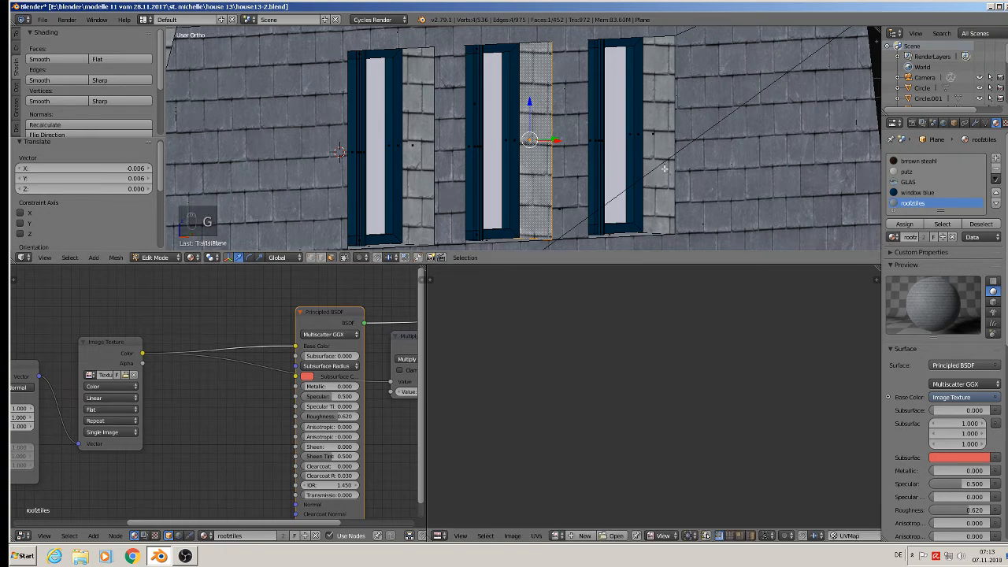
# Shift the UVs of the roof window reveal nearest the roof's outer corner by 0.021 in X and -0.041 in Y
pyautogui.rightClick(658, 144)
pyautogui.press('g')
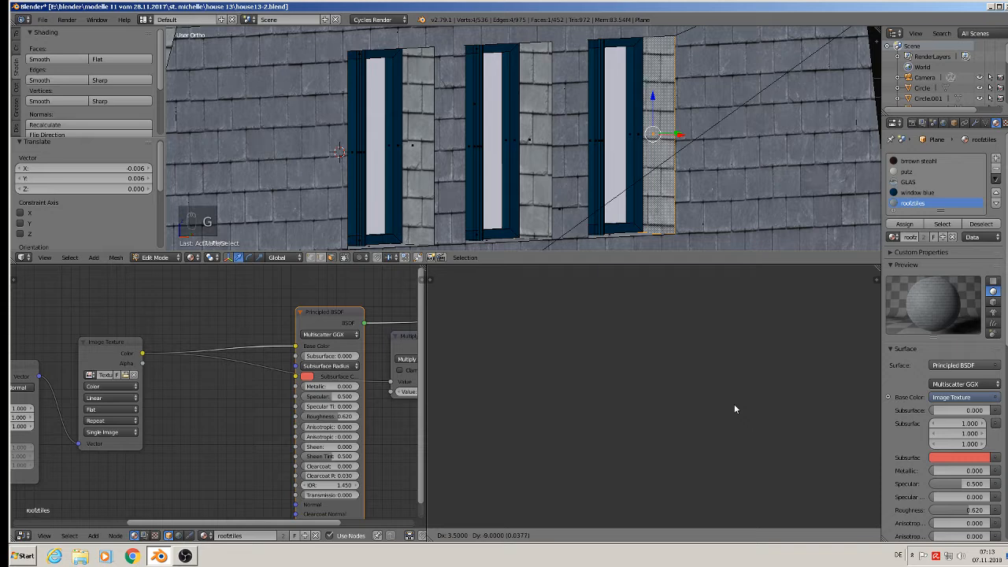
pyautogui.click(735, 410)
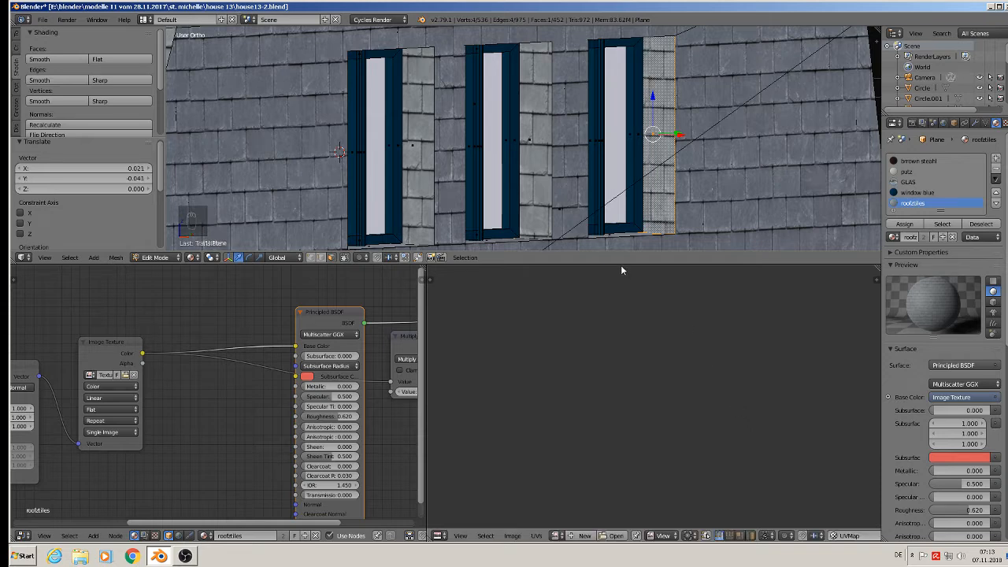
# Shift the remaining side roof window reveal's UVs by 0.010 in X and -0.037 in Y, rescale them, and leave mesh editing
pyautogui.press('a')
pyautogui.rightClick(419, 154)
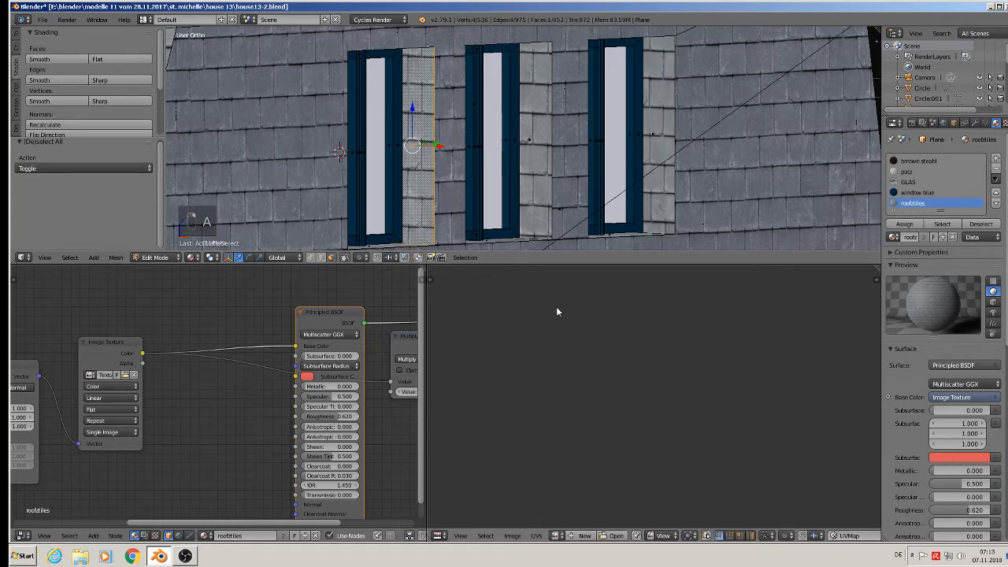
pyautogui.press('g')
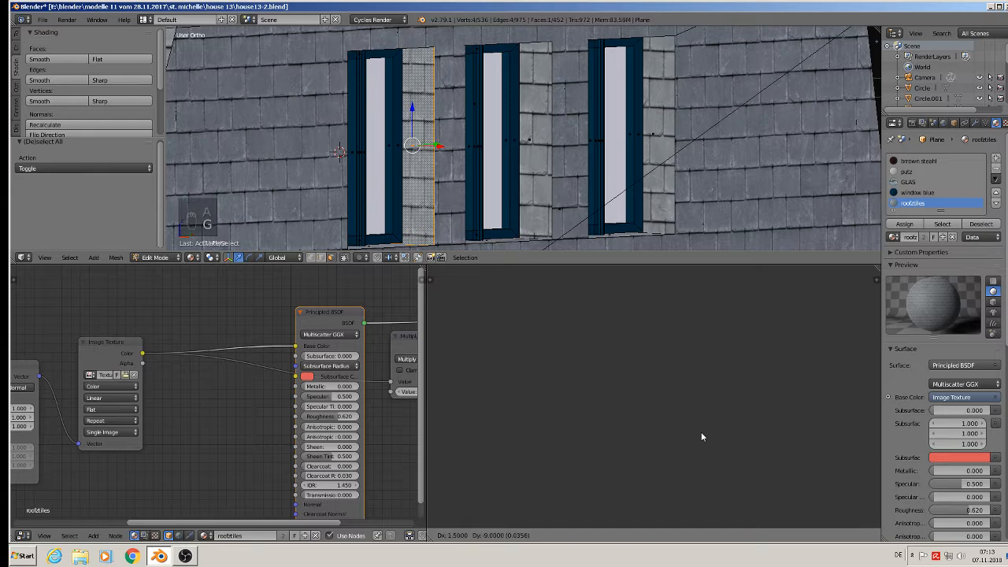
pyautogui.click(701, 431)
pyautogui.press('s')
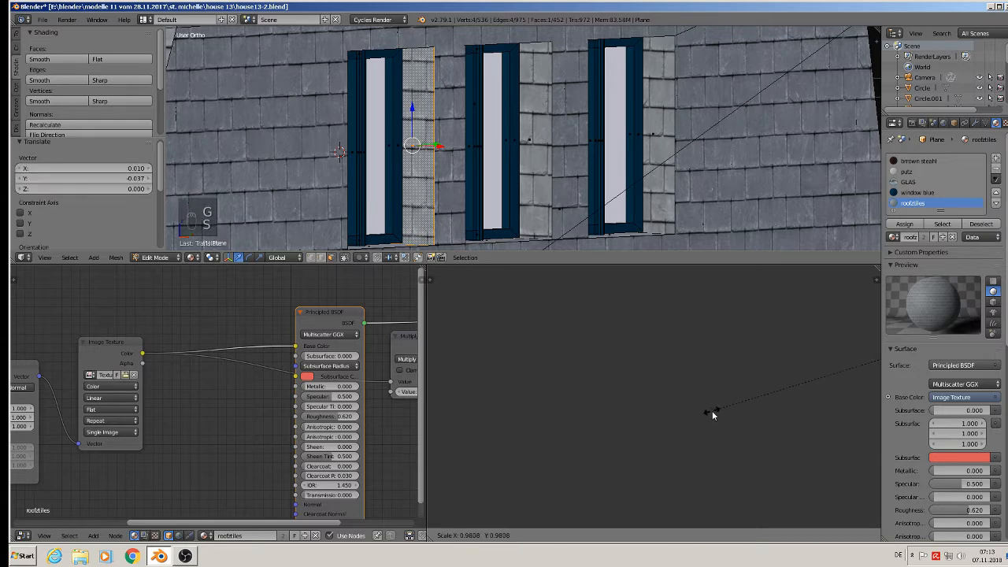
pyautogui.click(742, 440)
pyautogui.press('a')
pyautogui.scroll(-3, 542, 214)
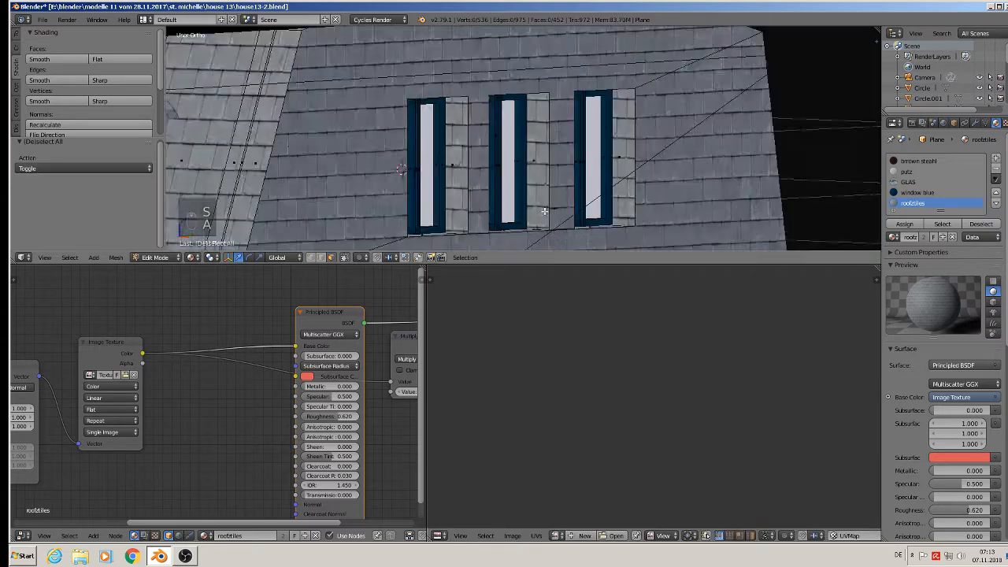
pyautogui.moveTo(542, 213); pyautogui.dragTo(601, 87, button='middle')
pyautogui.press('Tab')
# Select the sill and adjoining side reveal faces of the two lower blue-framed windows on the side wall
pyautogui.scroll(-4, 539, 226)
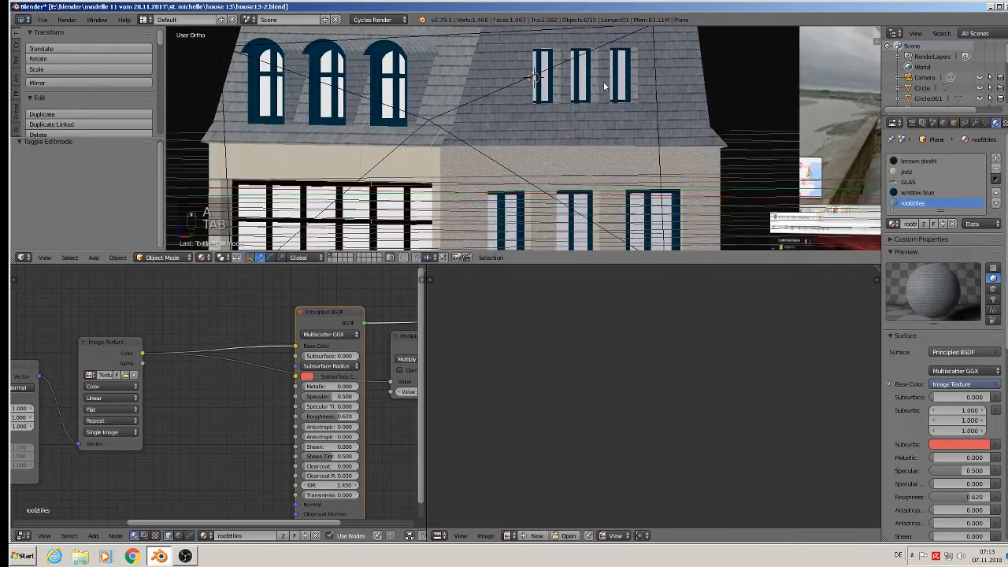
pyautogui.scroll(-1, 598, 93)
pyautogui.scroll(-1, 586, 124)
pyautogui.scroll(8, 585, 130)
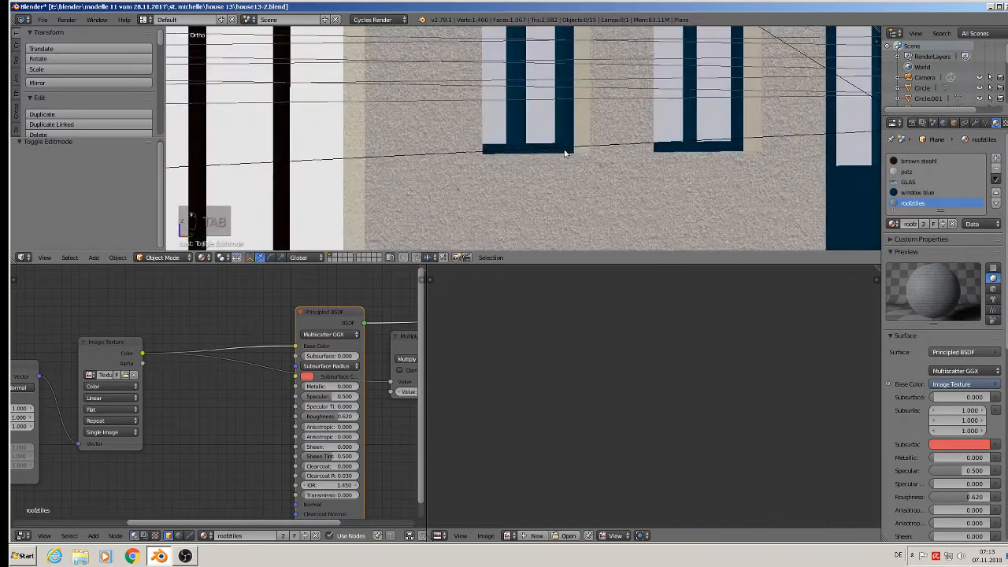
pyautogui.keyDown('shift'); pyautogui.moveTo(583, 138); pyautogui.dragTo(558, 212, button='middle'); pyautogui.keyUp('shift')
pyautogui.scroll(-3, 559, 102)
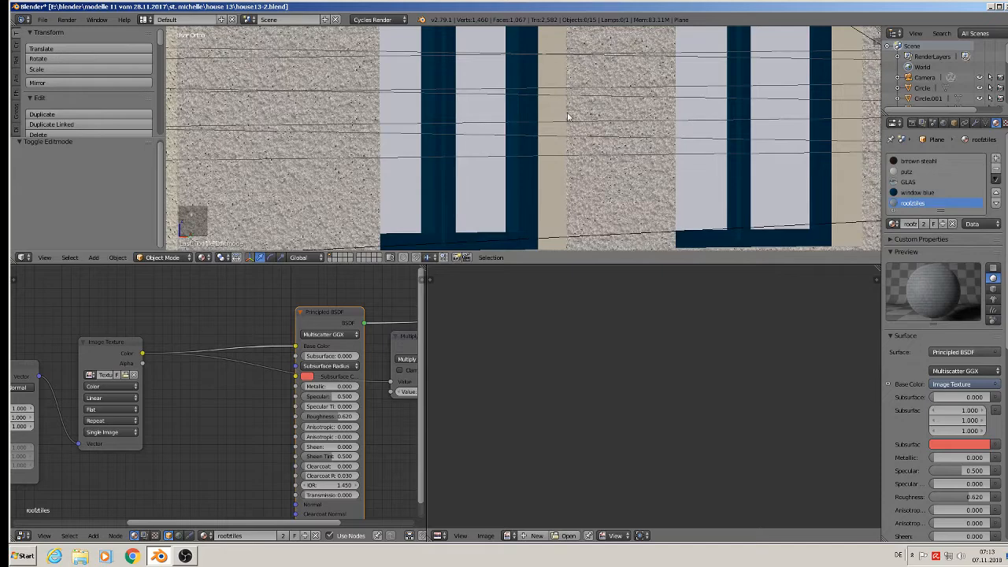
pyautogui.press('Tab')
pyautogui.moveTo(555, 197); pyautogui.dragTo(550, 206, button='middle')
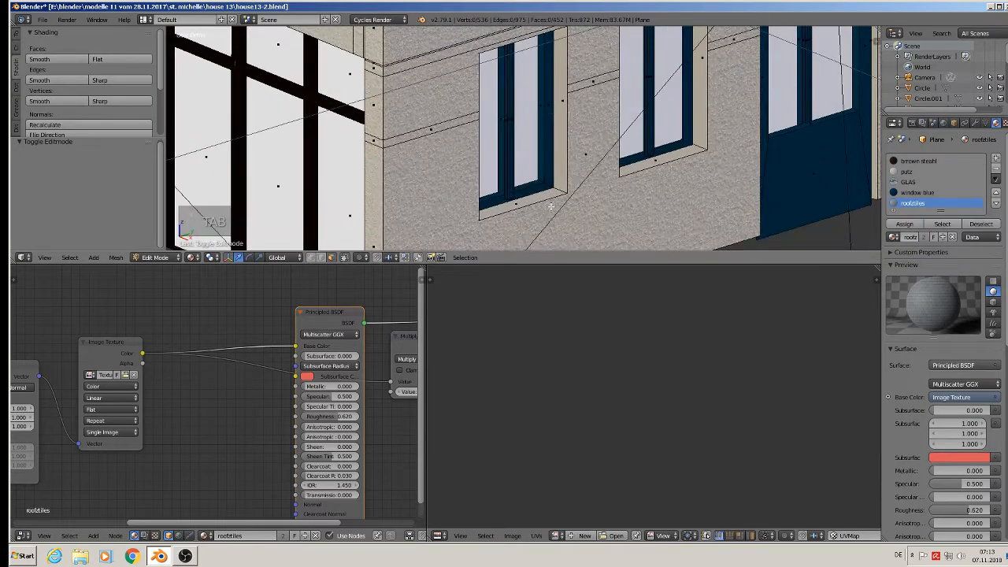
pyautogui.keyDown('alt'); pyautogui.rightClick(555, 190); pyautogui.keyUp('alt')
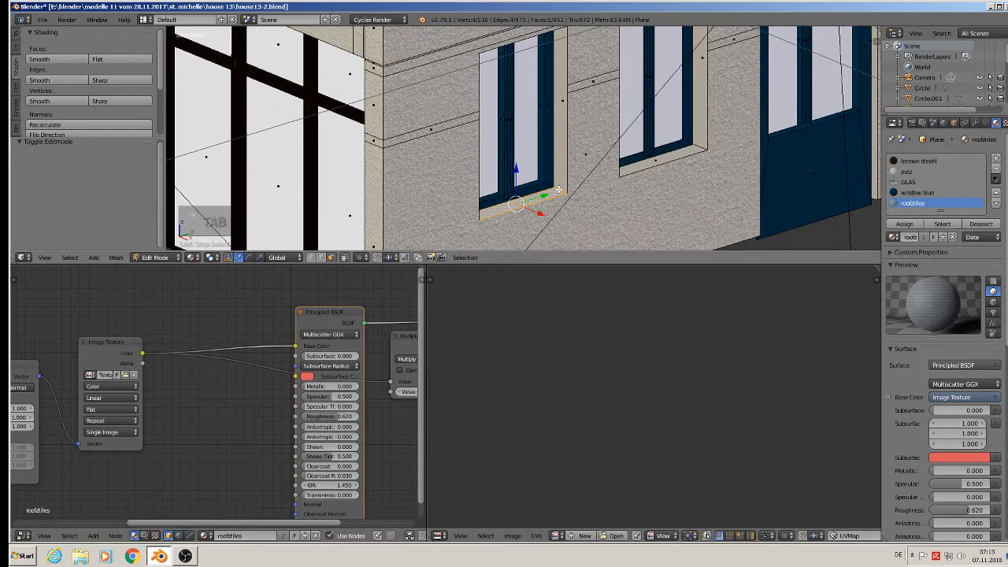
pyautogui.keyDown('alt'); pyautogui.keyDown('shift'); pyautogui.rightClick(560, 117); pyautogui.keyUp('shift'); pyautogui.keyUp('alt')
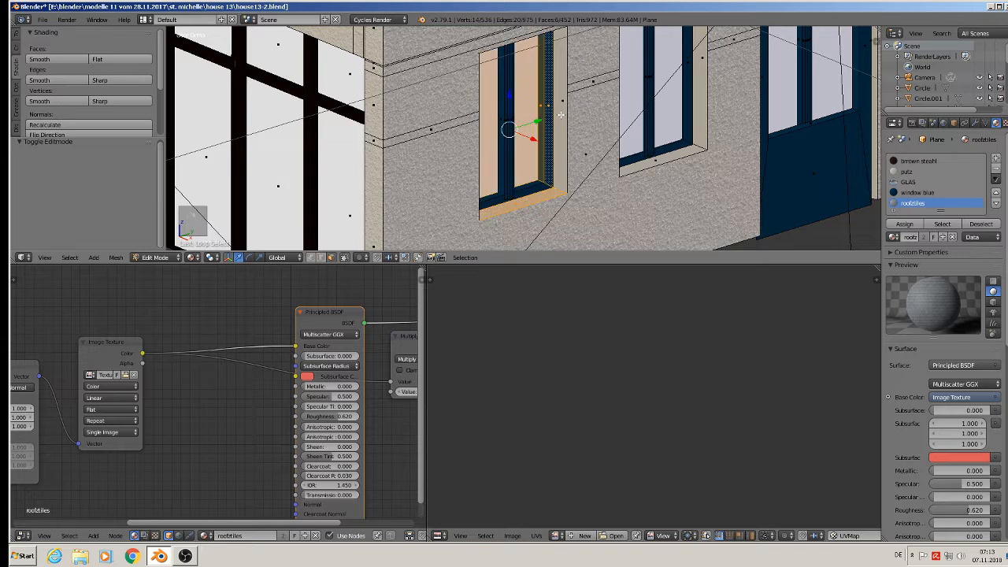
pyautogui.rightClick(558, 165)
pyautogui.keyDown('shift'); pyautogui.rightClick(543, 198); pyautogui.keyUp('shift')
pyautogui.keyDown('shift'); pyautogui.rightClick(664, 164); pyautogui.keyUp('shift')
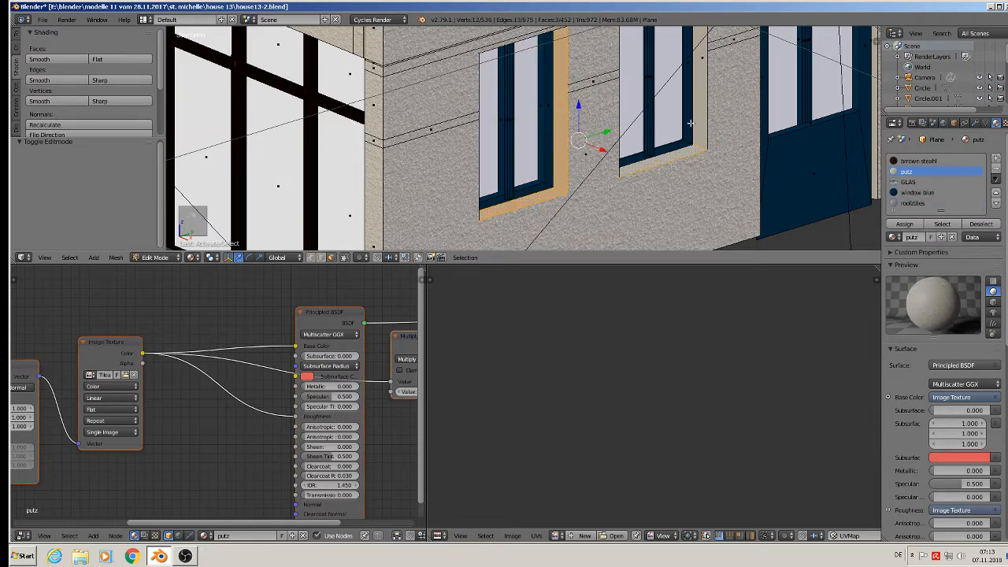
pyautogui.keyDown('shift'); pyautogui.rightClick(699, 98); pyautogui.keyUp('shift')
# Add the two windows' top and opposite side reveals to the selection, apply Project From View from the side, and assign the putz material
pyautogui.moveTo(682, 131); pyautogui.dragTo(696, 208, button='middle')
pyautogui.keyDown('shift'); pyautogui.rightClick(615, 81); pyautogui.keyUp('shift')
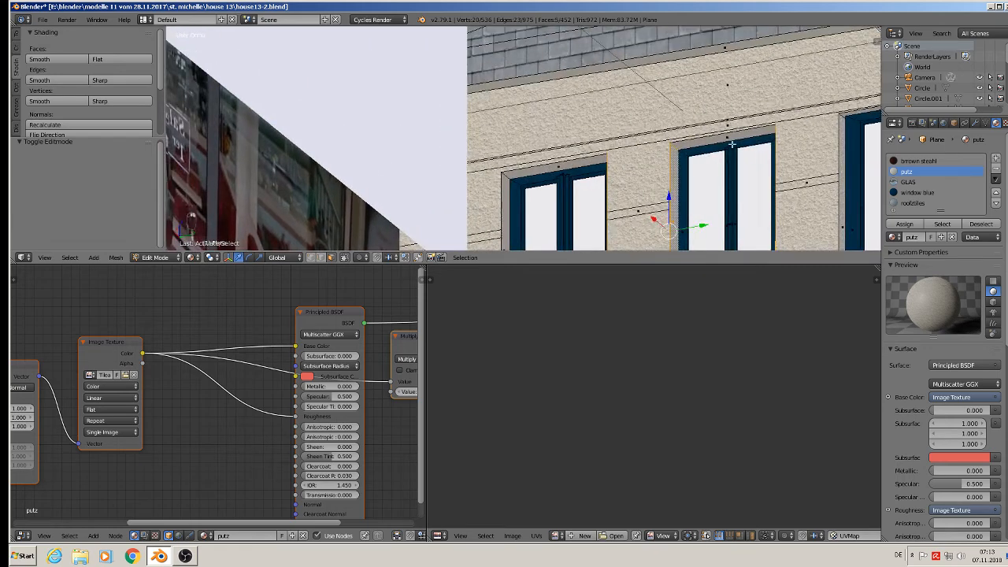
pyautogui.keyDown('shift'); pyautogui.rightClick(573, 166); pyautogui.keyUp('shift')
pyautogui.keyDown('shift'); pyautogui.rightClick(509, 215); pyautogui.keyUp('shift')
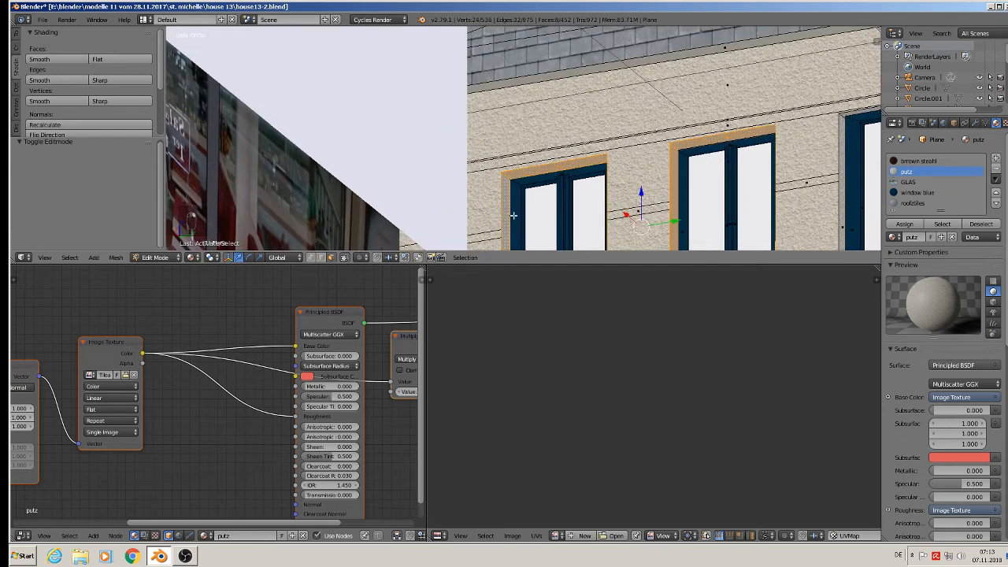
pyautogui.scroll(-4, 717, 235)
pyautogui.moveTo(718, 217); pyautogui.dragTo(628, 233, button='middle')
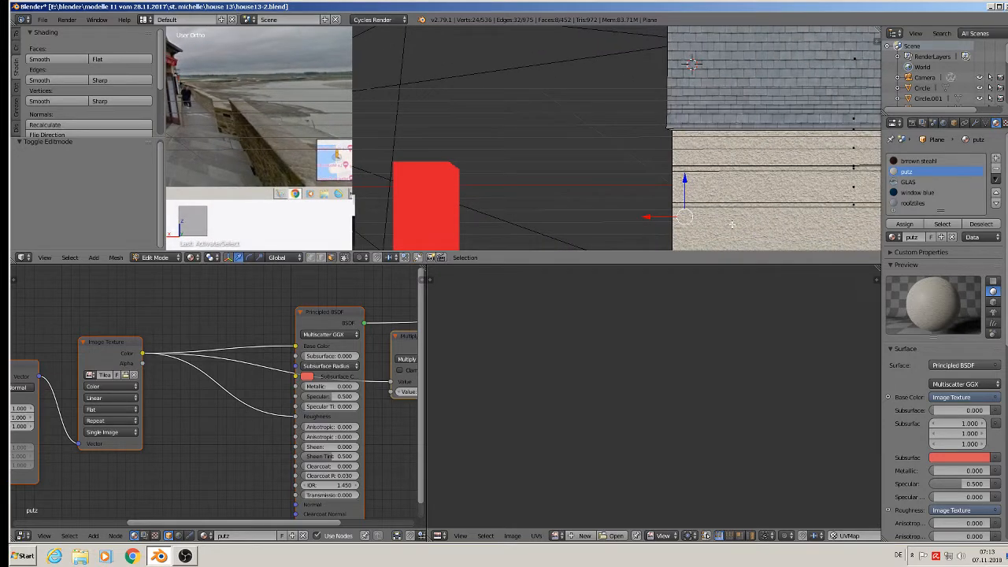
pyautogui.press('u')
pyautogui.click(730, 226)
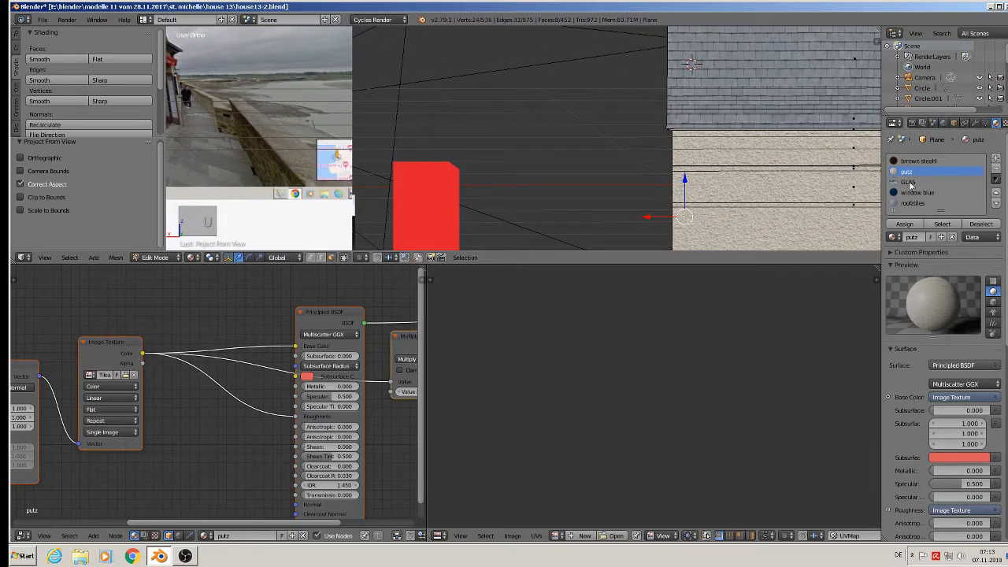
pyautogui.click(900, 229)
# Scale up the UVs of the selected lower window reveals to refine their plaster texture, and leave mesh editing
pyautogui.moveTo(734, 219); pyautogui.dragTo(768, 227, button='middle')
pyautogui.scroll(4, 768, 226)
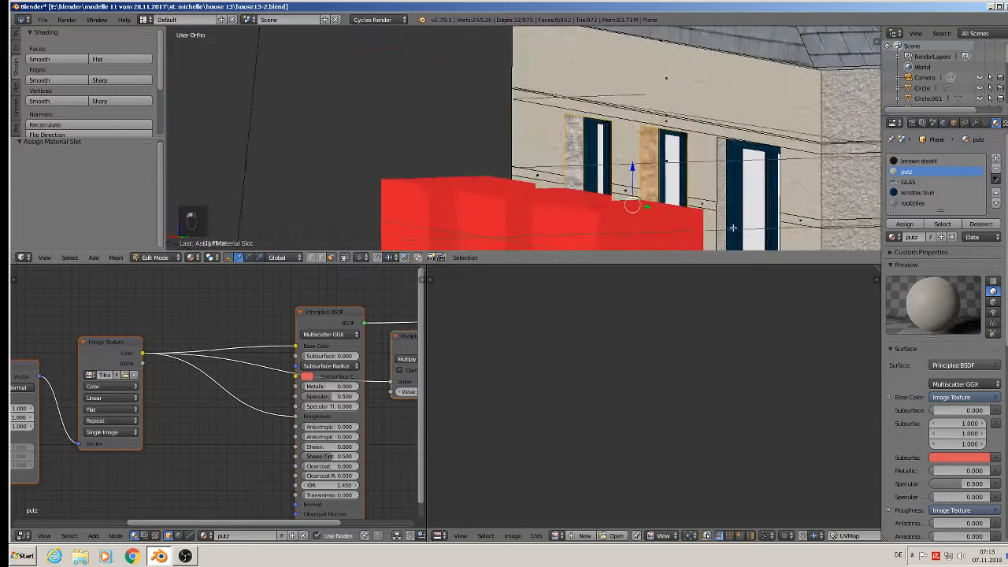
pyautogui.press('s')
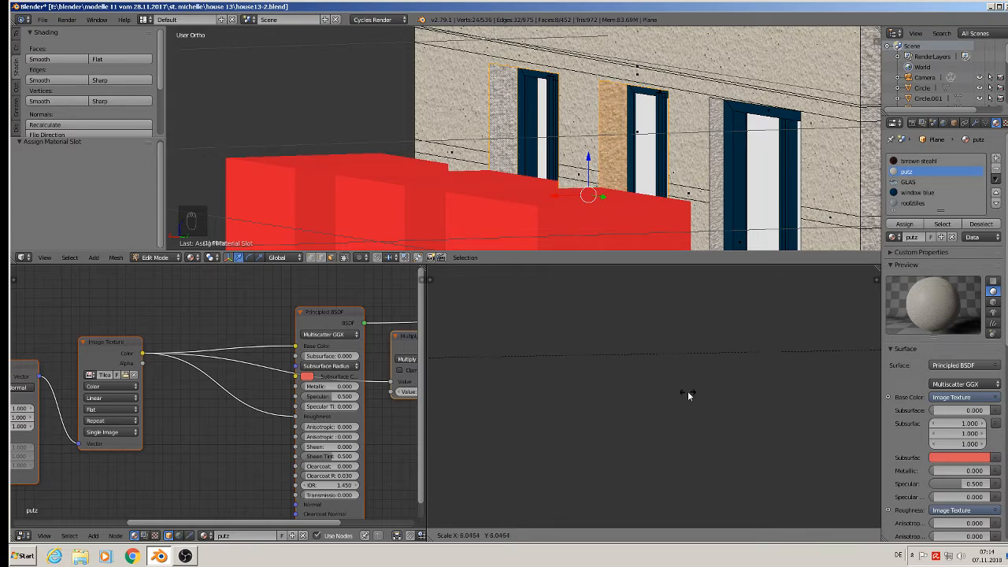
pyautogui.click(847, 390)
pyautogui.press('Tab')
pyautogui.scroll(-3, 496, 139)
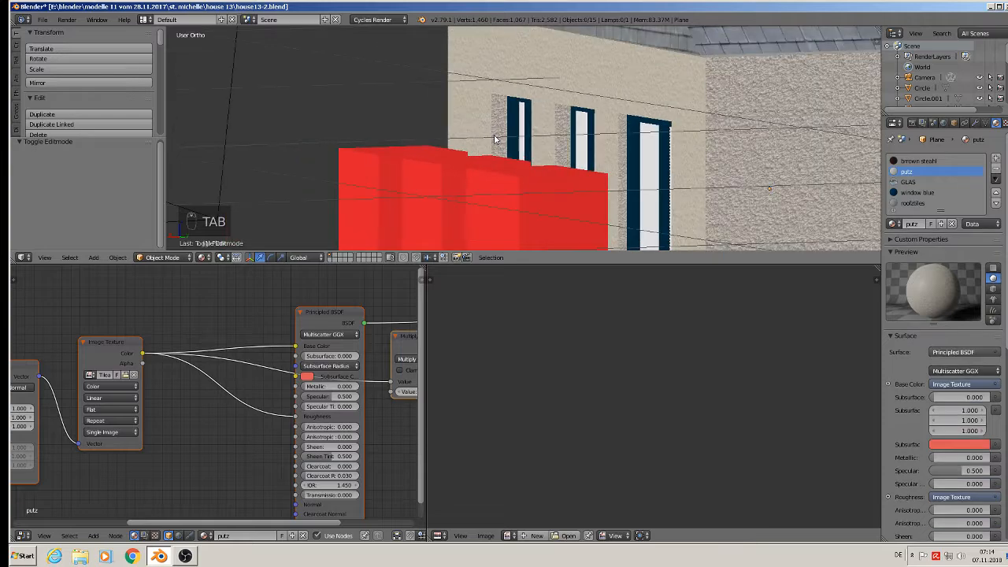
# Save the house model as a new version named house13-3.blend in the house 13 folder
pyautogui.moveTo(497, 140); pyautogui.dragTo(697, 160, button='middle')
pyautogui.scroll(-5, 695, 159)
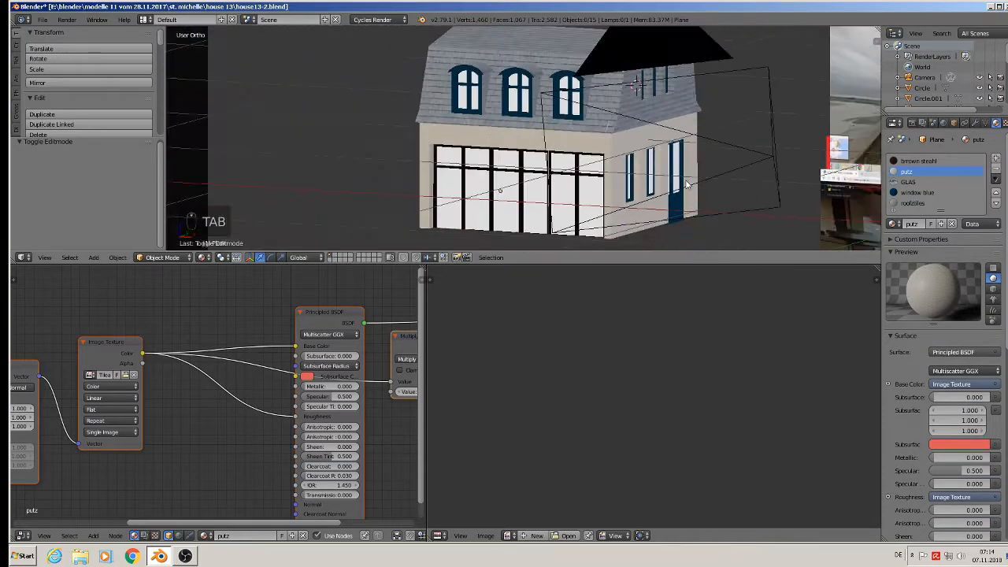
pyautogui.moveTo(667, 203); pyautogui.dragTo(519, 186, button='middle')
pyautogui.scroll(2, 520, 199)
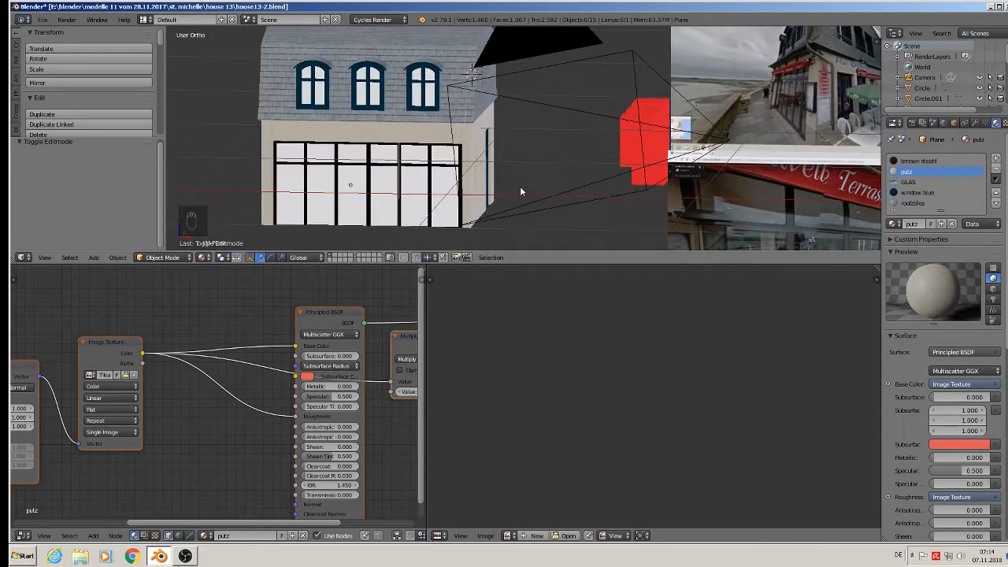
pyautogui.click(43, 19)
pyautogui.click(69, 112)
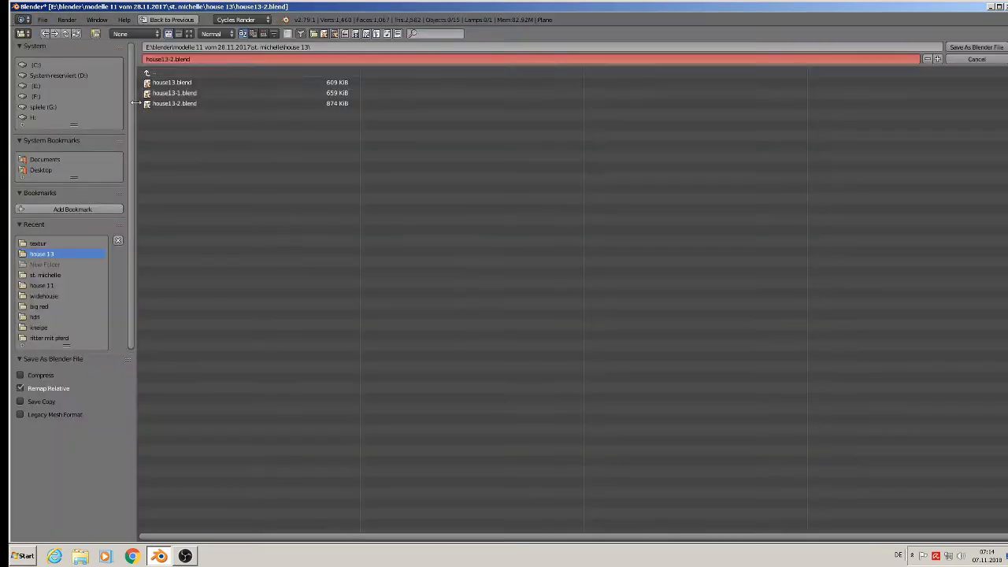
pyautogui.click(168, 60)
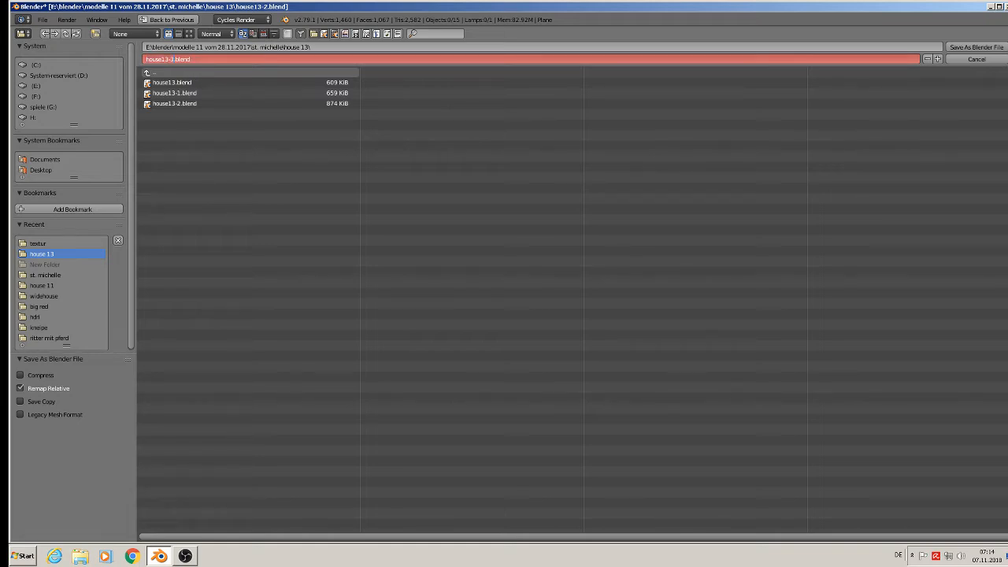
pyautogui.click(983, 51)
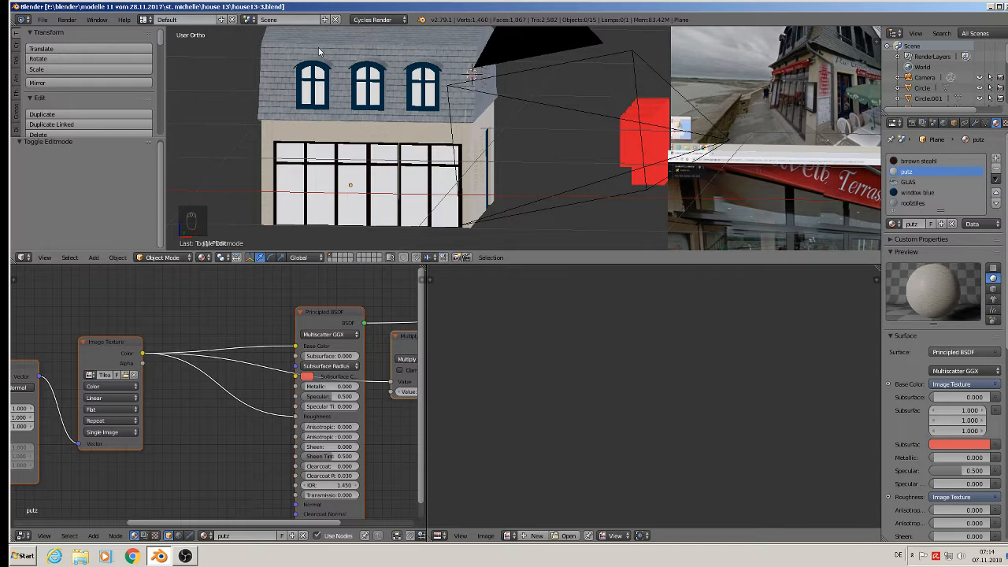
# Minimize the house scene, launch a second Blender instance from the desktop, and dismiss its splash screen
pyautogui.click(989, 10)
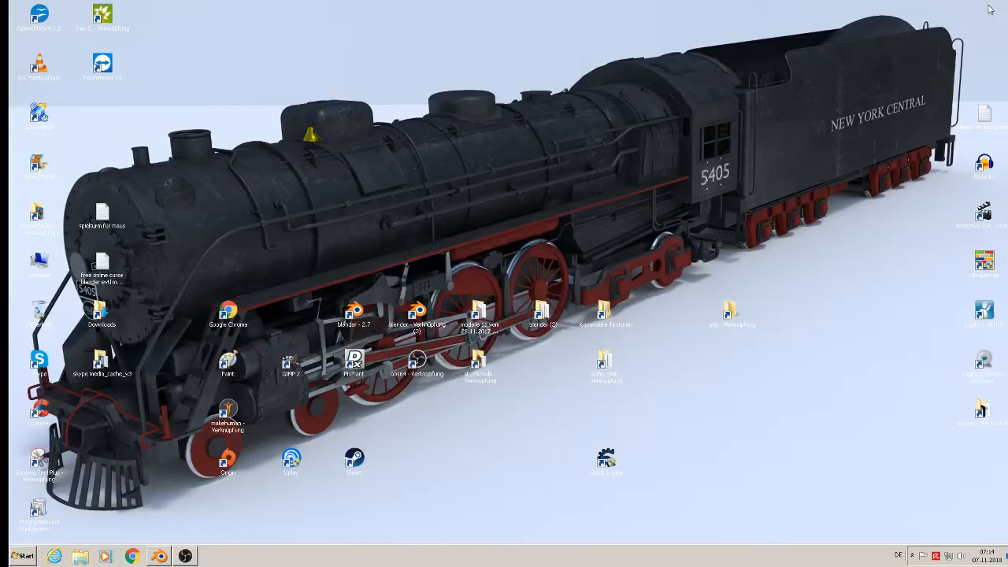
pyautogui.doubleClick(417, 313)
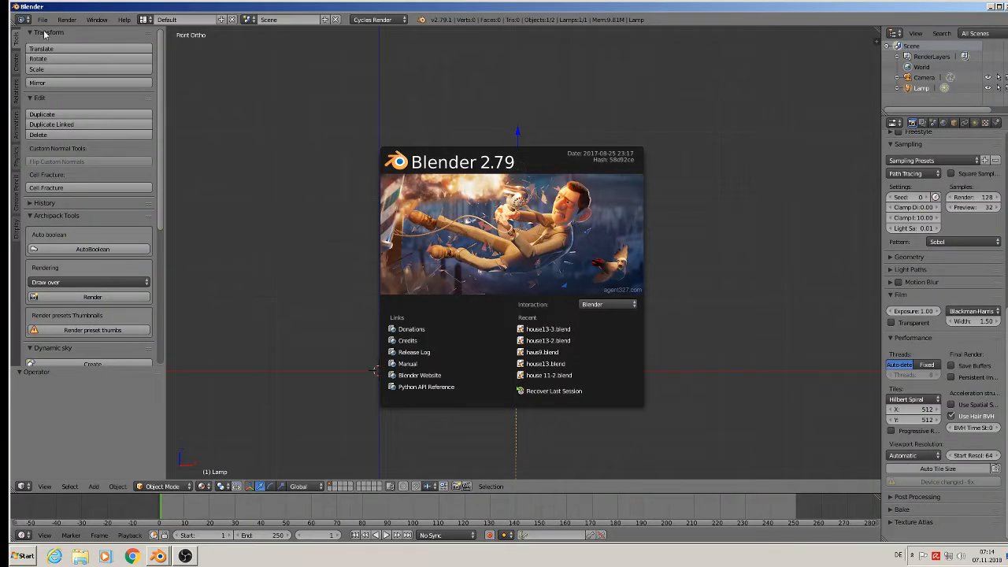
pyautogui.click(45, 34)
# Open haus9.blend from the haus 1 folder next to the house 13 folder
pyautogui.click(43, 19)
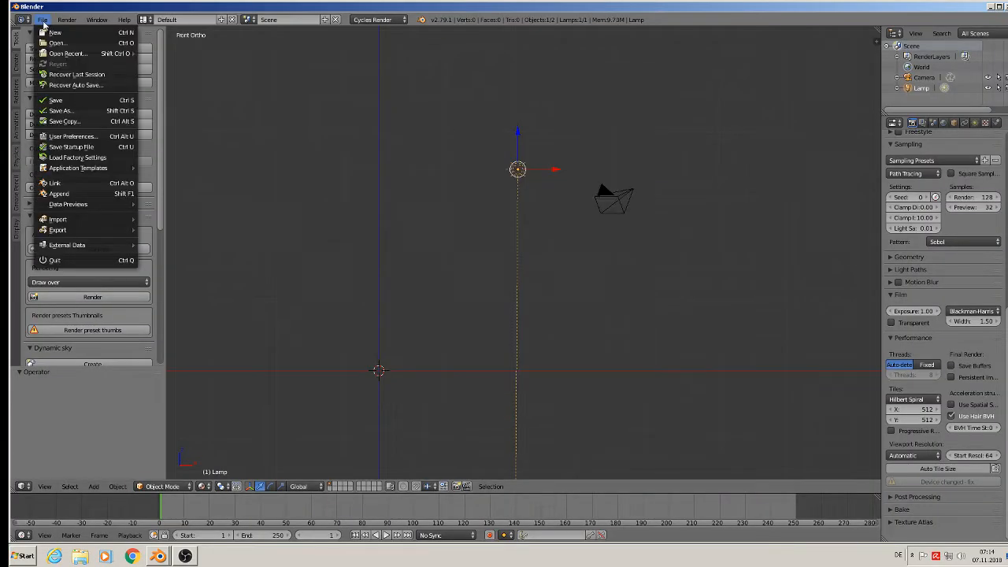
pyautogui.click(125, 48)
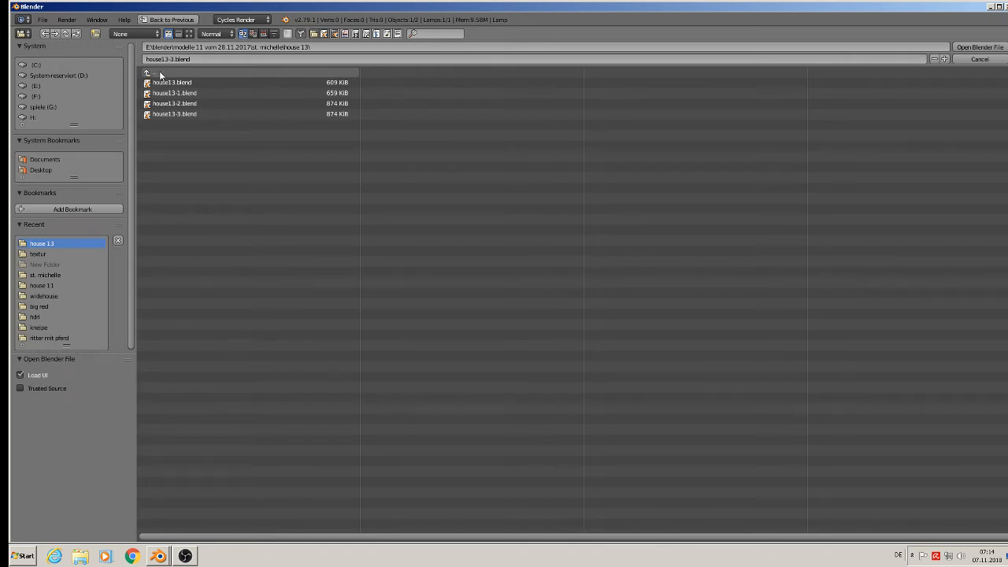
pyautogui.click(160, 74)
pyautogui.click(180, 166)
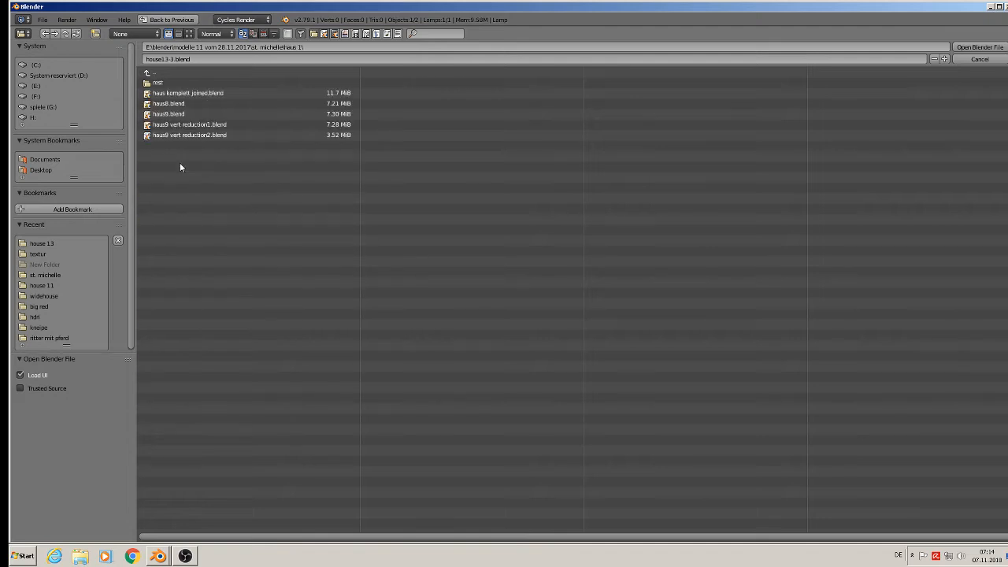
pyautogui.doubleClick(192, 113)
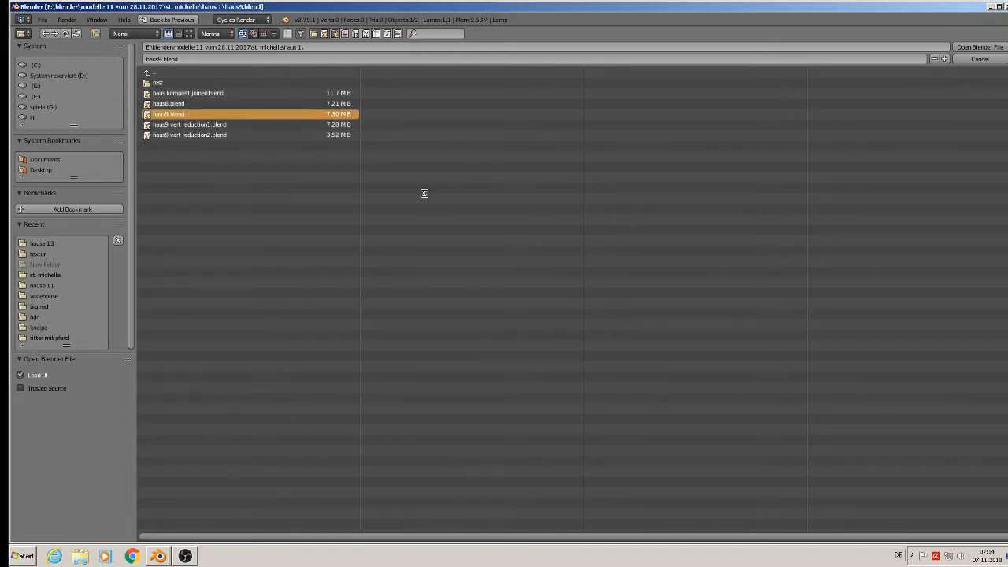
# Select the front roof gutter, its brackets and the downpipe on the stone house, and copy them
pyautogui.scroll(3, 507, 154)
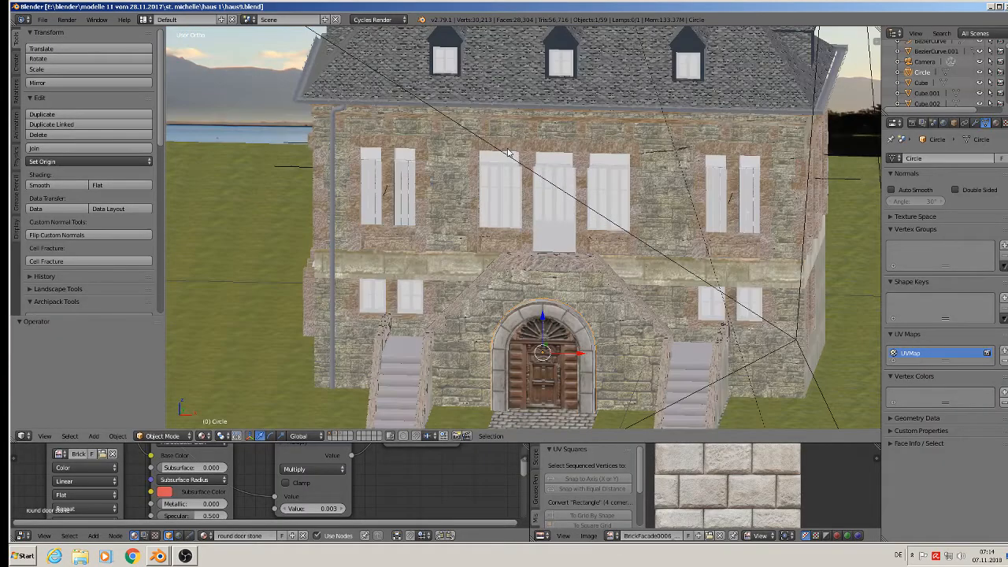
pyautogui.rightClick(330, 109)
pyautogui.scroll(5, 338, 104)
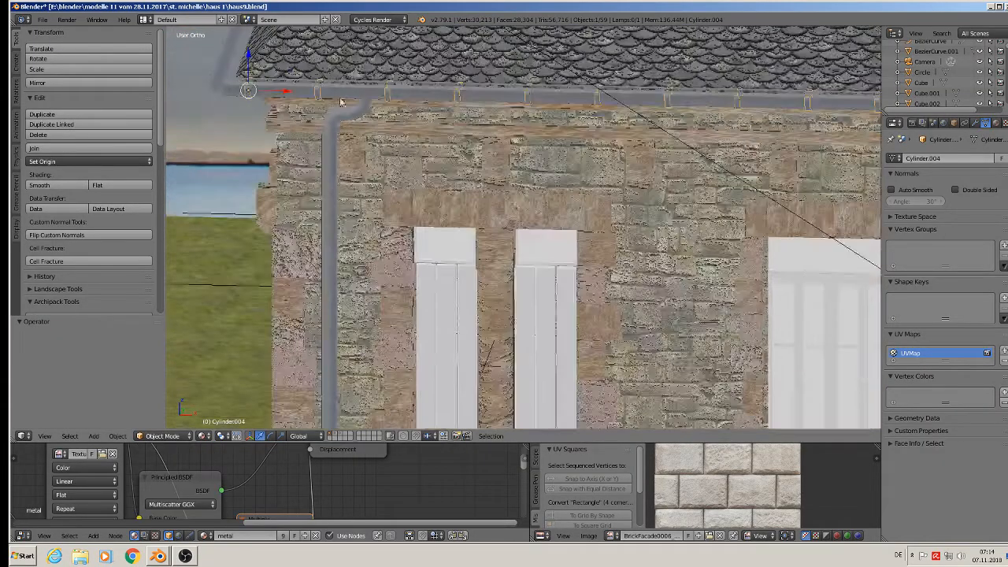
pyautogui.keyDown('shift'); pyautogui.rightClick(343, 96); pyautogui.keyUp('shift')
pyautogui.keyDown('shift'); pyautogui.rightClick(331, 122); pyautogui.keyUp('shift')
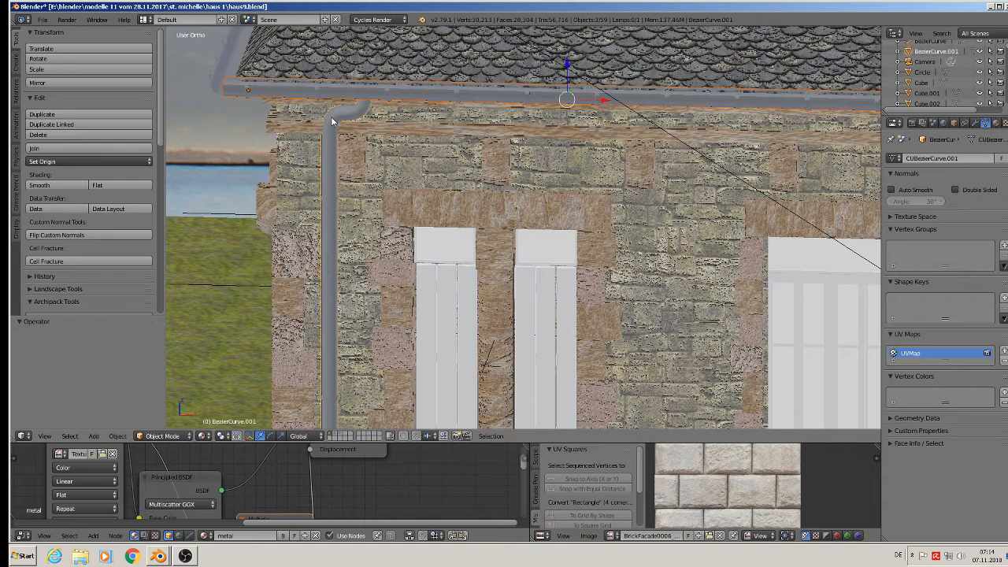
pyautogui.scroll(-5, 338, 140)
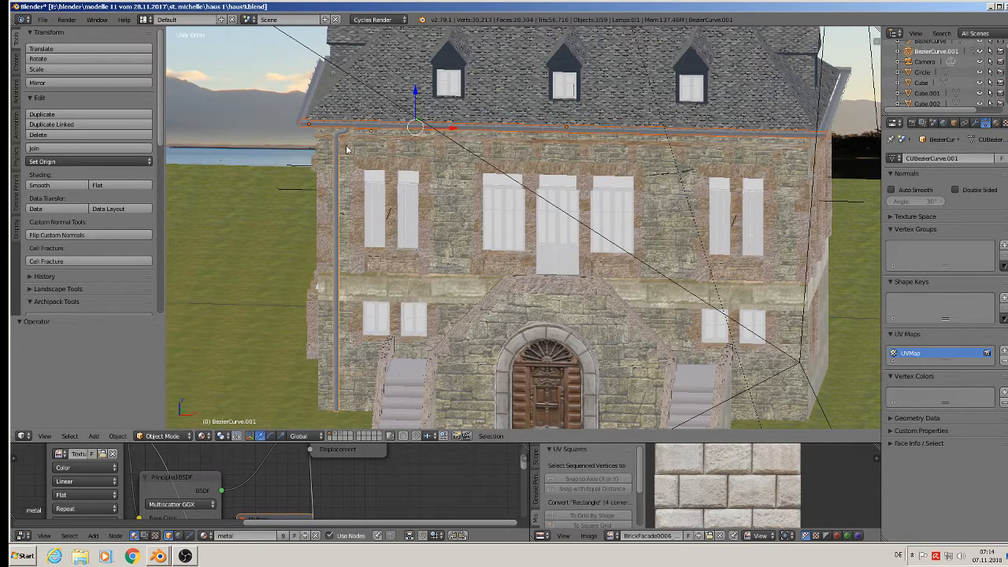
pyautogui.hotkey('ctrl', 'c')
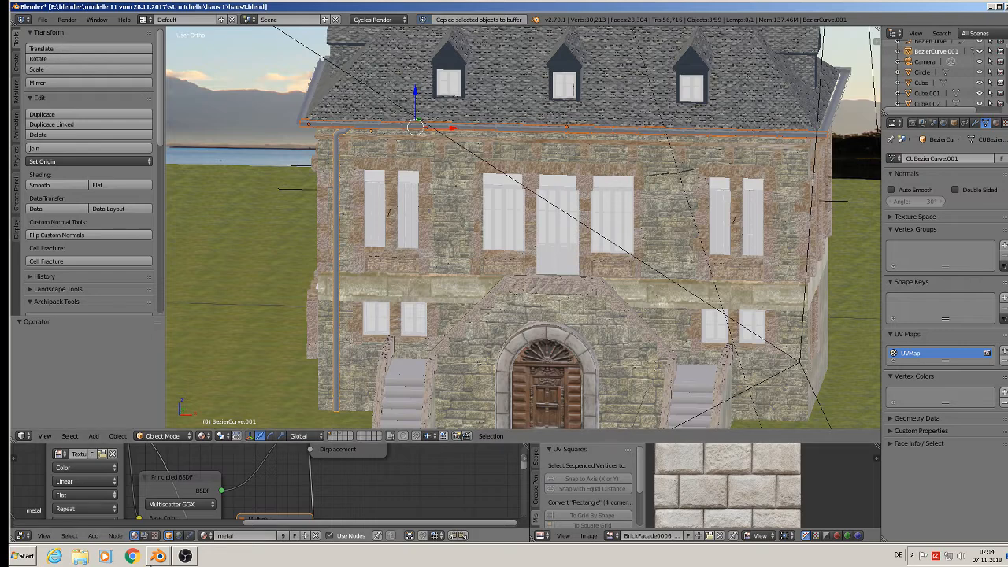
# Switch to the house13-3.blend window and paste the copied gutter, brackets and downpipe into the scene
pyautogui.click(159, 560)
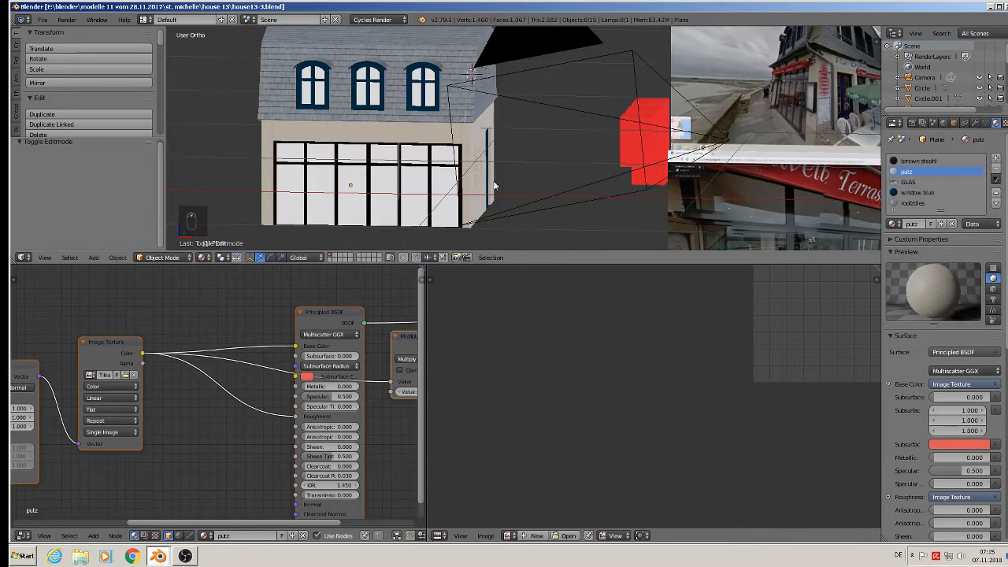
pyautogui.scroll(-3, 477, 158)
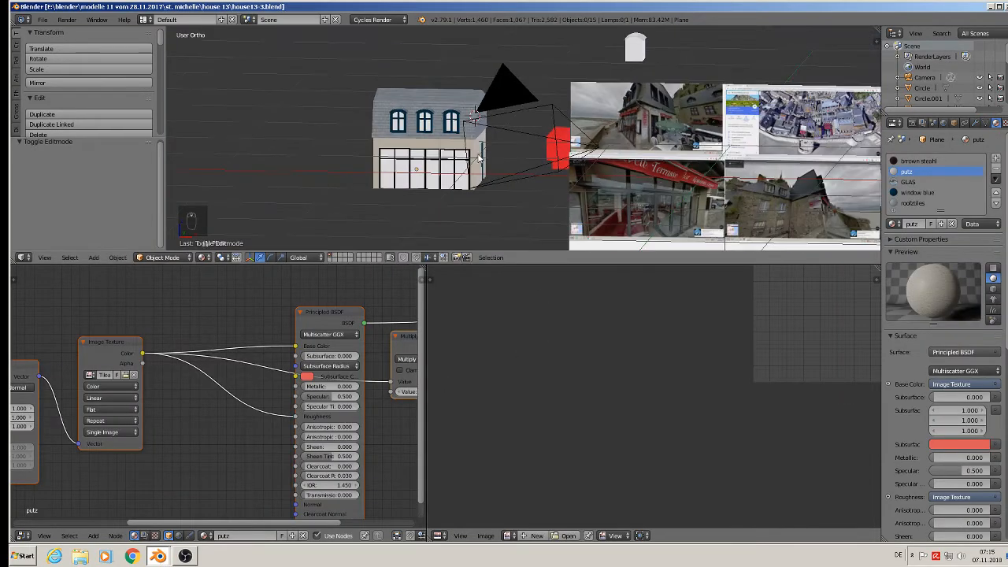
pyautogui.click(526, 179)
pyautogui.hotkey('ctrl', 'v')
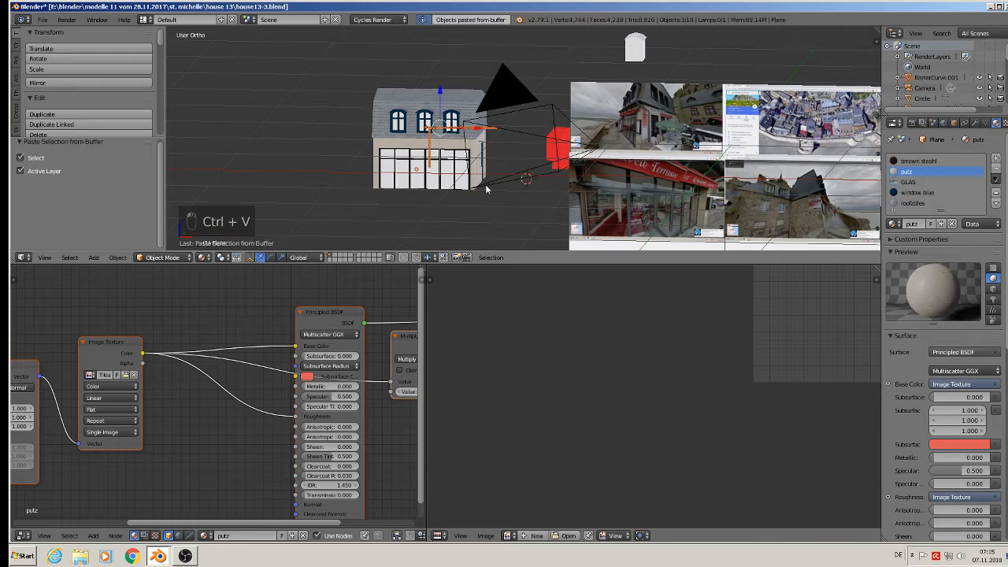
pyautogui.scroll(4, 456, 132)
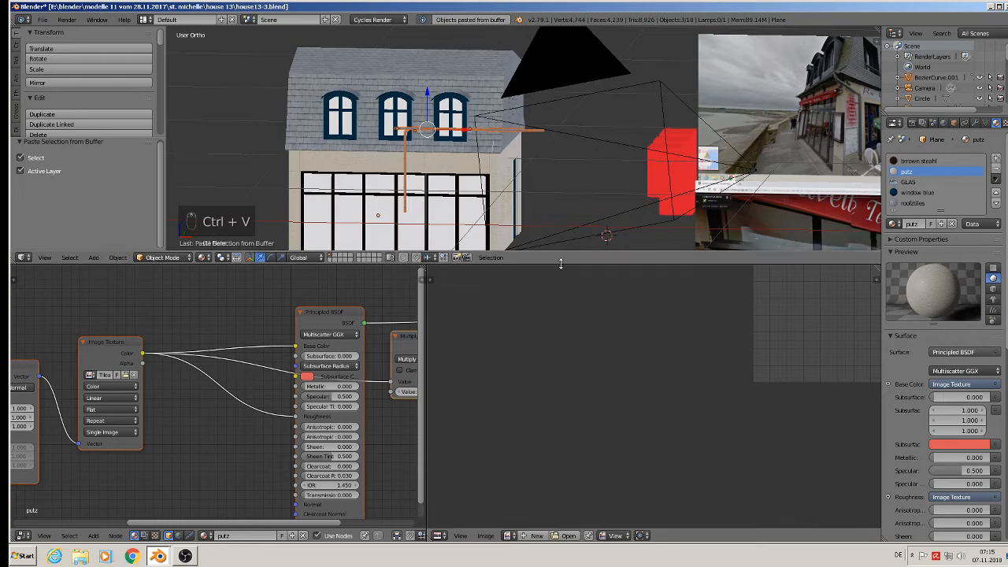
# Enlarge the 3D view and move the pasted gutter assembly to the front eave, about 0.155 in Y, -0.234 in Z and -0.489 in X
pyautogui.moveTo(560, 263); pyautogui.dragTo(542, 501)
pyautogui.moveTo(505, 358); pyautogui.dragTo(432, 373, button='middle')
pyautogui.moveTo(464, 234); pyautogui.dragTo(609, 217)
pyautogui.moveTo(662, 170); pyautogui.dragTo(616, 217, button='middle')
pyautogui.moveTo(633, 202); pyautogui.dragTo(666, 205)
pyautogui.moveTo(665, 205); pyautogui.dragTo(617, 170, button='middle')
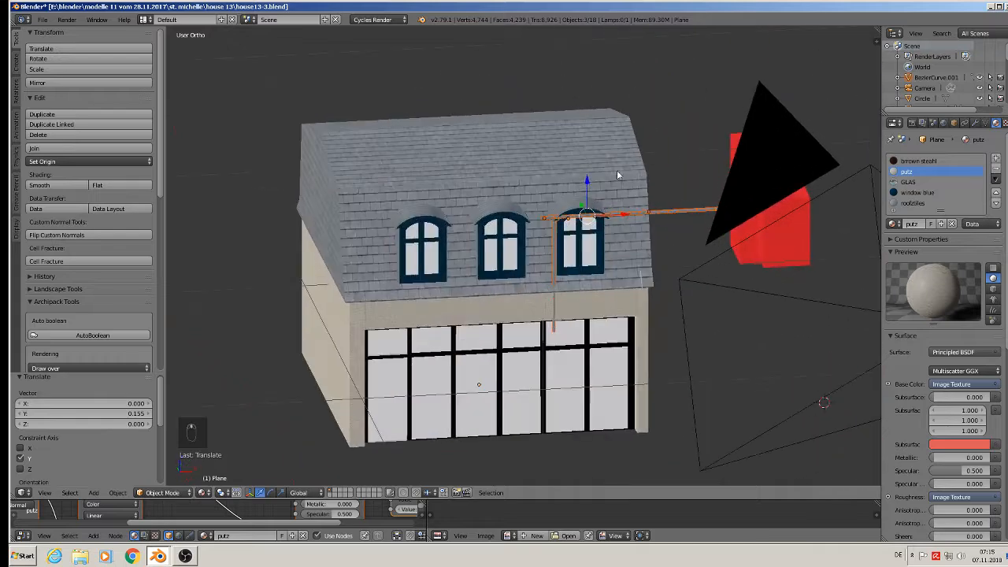
pyautogui.moveTo(587, 197); pyautogui.dragTo(576, 275)
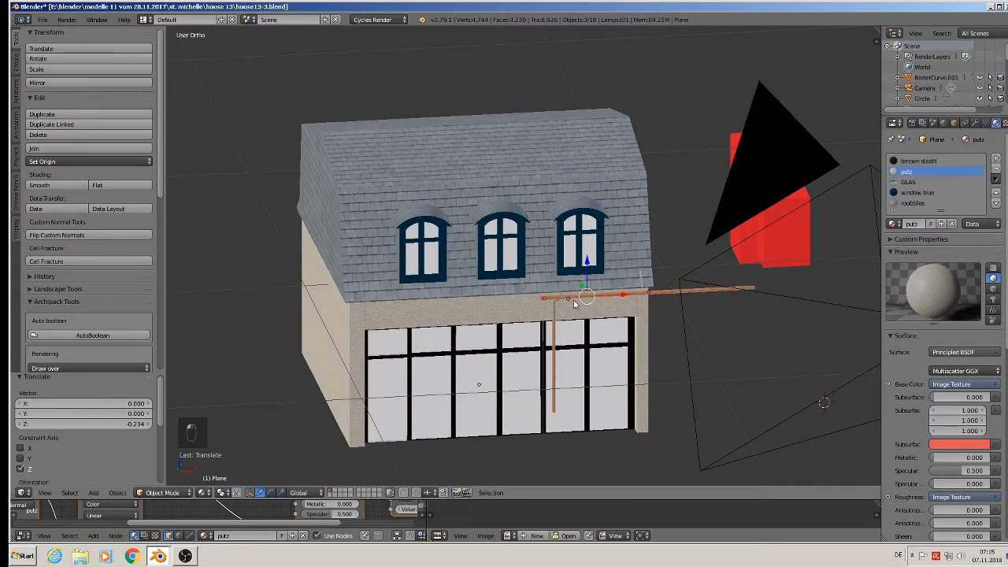
pyautogui.moveTo(630, 297); pyautogui.dragTo(455, 299)
# Scale the gutter assembly up by about 1.569 to span the front eave and shift it about 0.005 along Y
pyautogui.press('s')
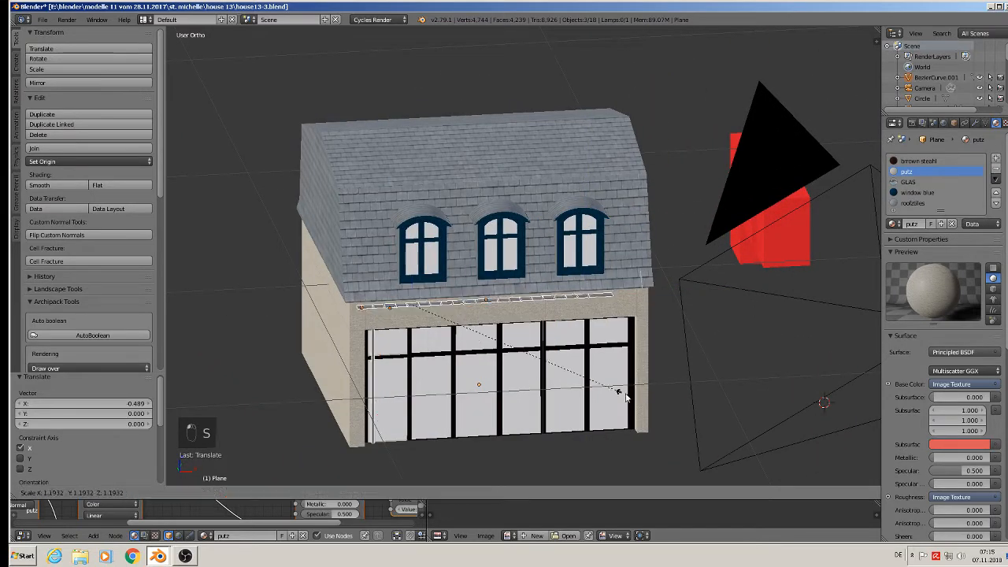
pyautogui.click(691, 406)
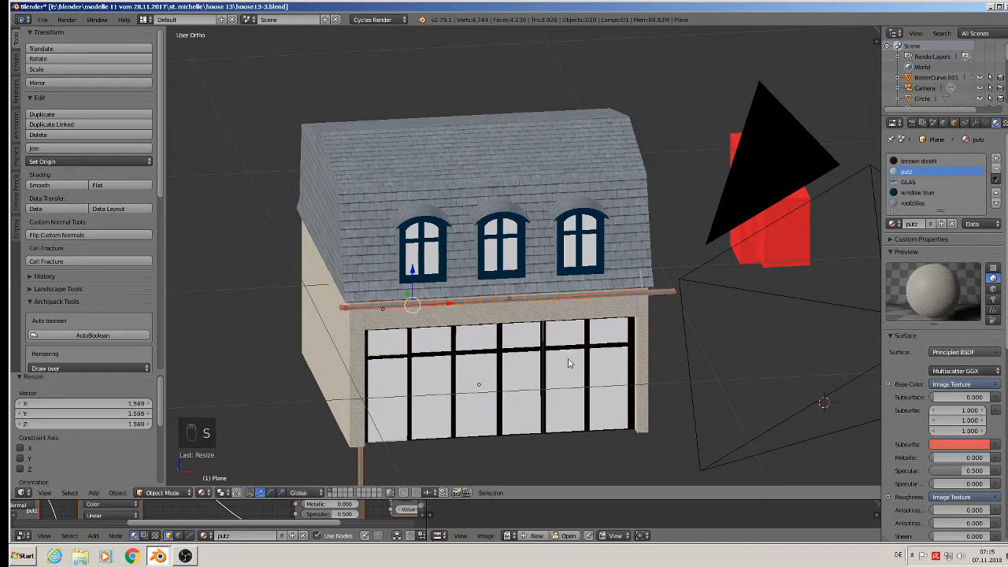
pyautogui.moveTo(551, 363); pyautogui.dragTo(599, 272, button='middle')
pyautogui.scroll(3, 504, 240)
pyautogui.moveTo(354, 209)
pyautogui.mouseDown()
pyautogui.moveTo(368, 213)
pyautogui.moveTo(352, 211)
pyautogui.mouseUp()
pyautogui.moveTo(352, 211); pyautogui.dragTo(266, 244, button='middle')
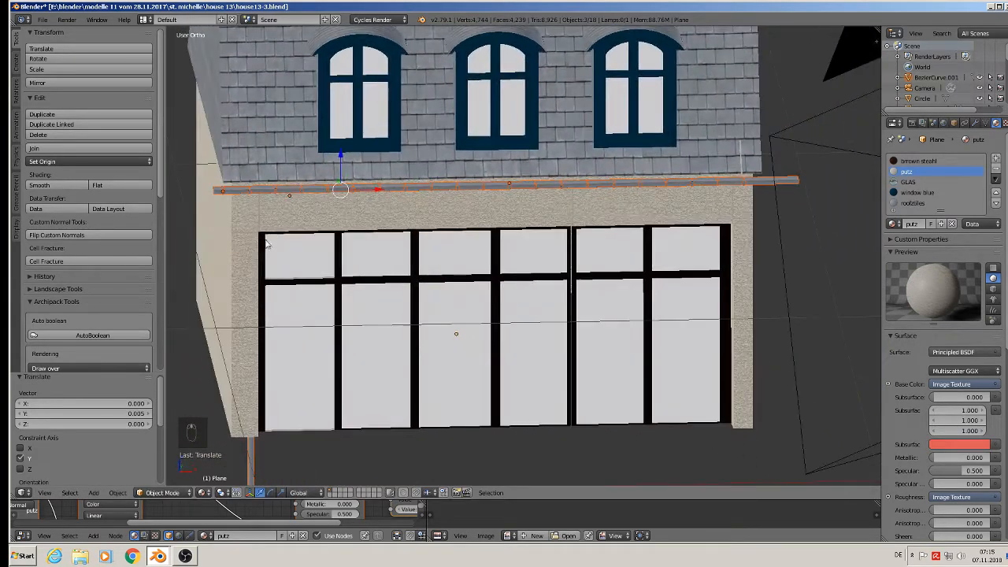
# Raise the gutter assembly about 0.010 along Z and shift it about 0.016 along X
pyautogui.press('g')
pyautogui.press('z')
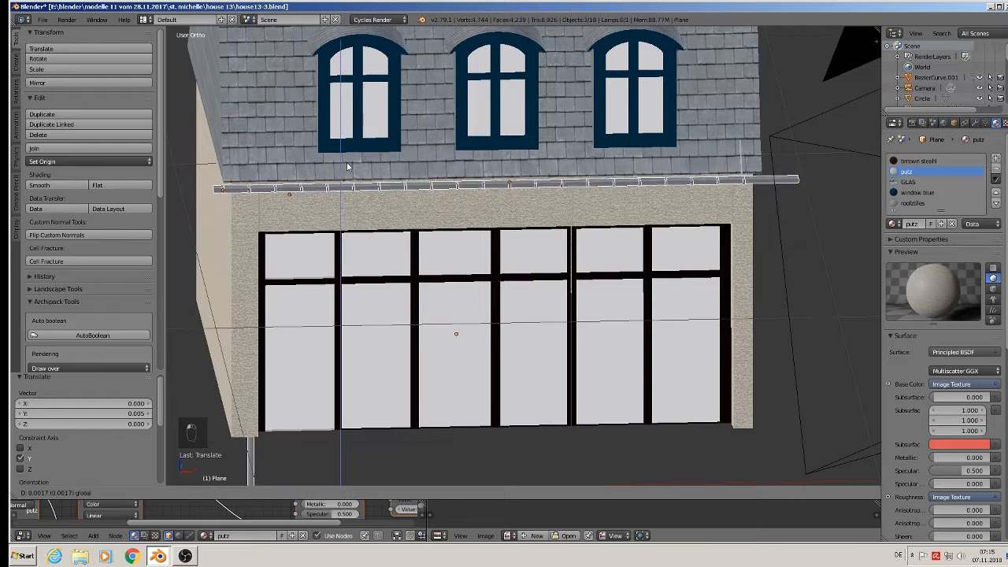
pyautogui.click(349, 159)
pyautogui.press('g')
pyautogui.press('x')
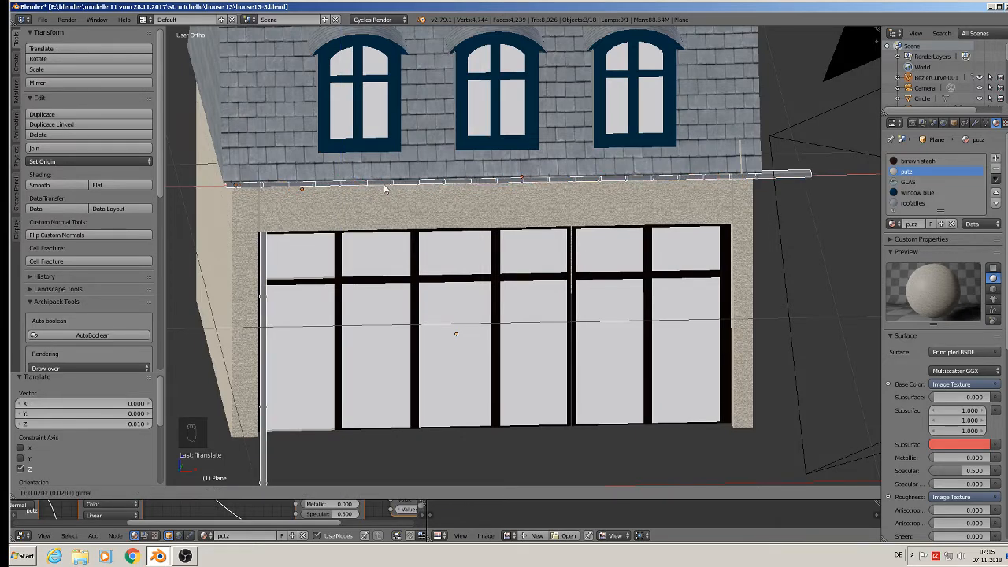
pyautogui.click(382, 189)
# Pull the gutter assembly out from the facade by about -0.011 along Y
pyautogui.moveTo(382, 188); pyautogui.dragTo(442, 232, button='middle')
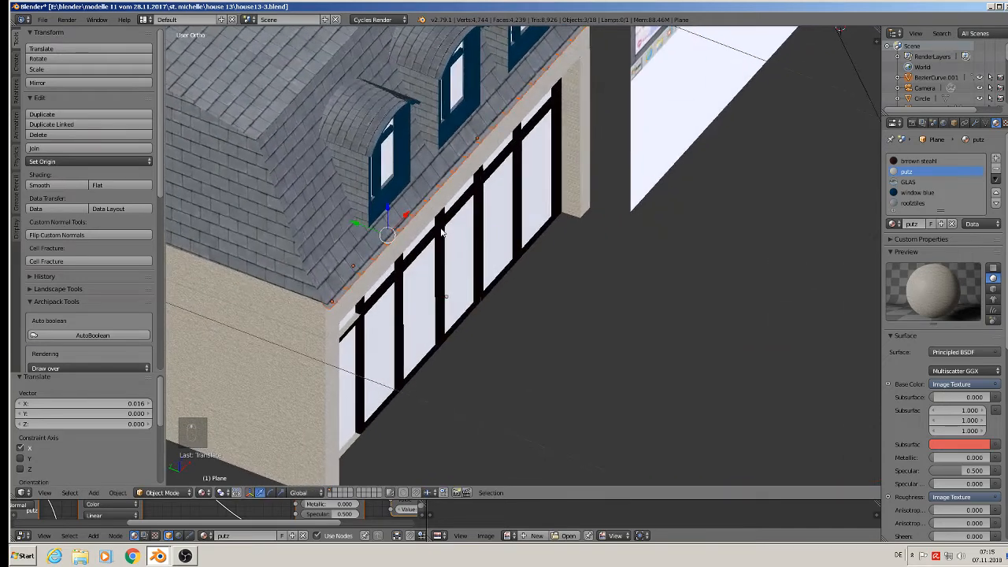
pyautogui.scroll(3, 442, 232)
pyautogui.press('g')
pyautogui.press('y')
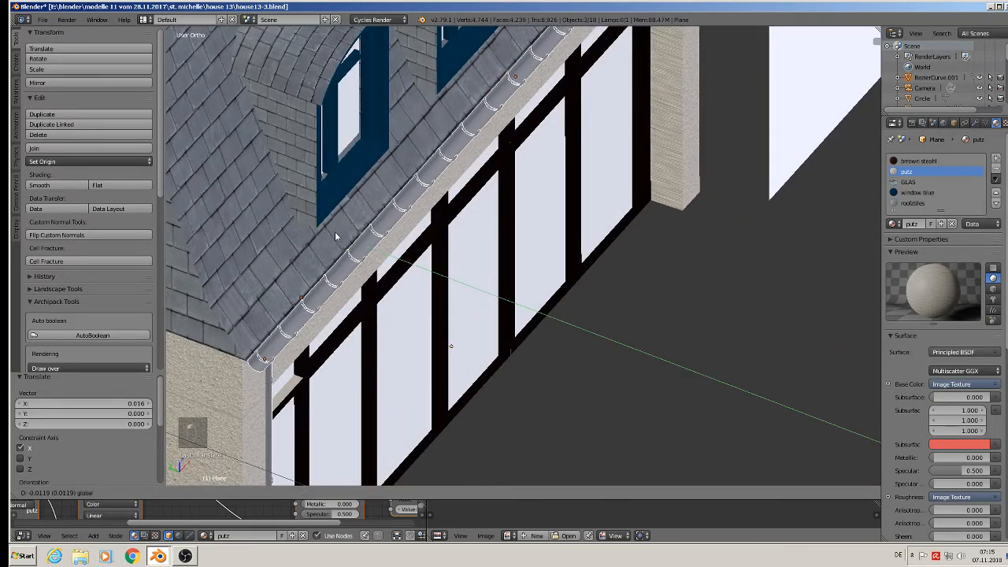
pyautogui.click(337, 236)
# Shorten the gutter by moving its overhanging end vertices back along X to the corner of the house
pyautogui.press('KP_1')
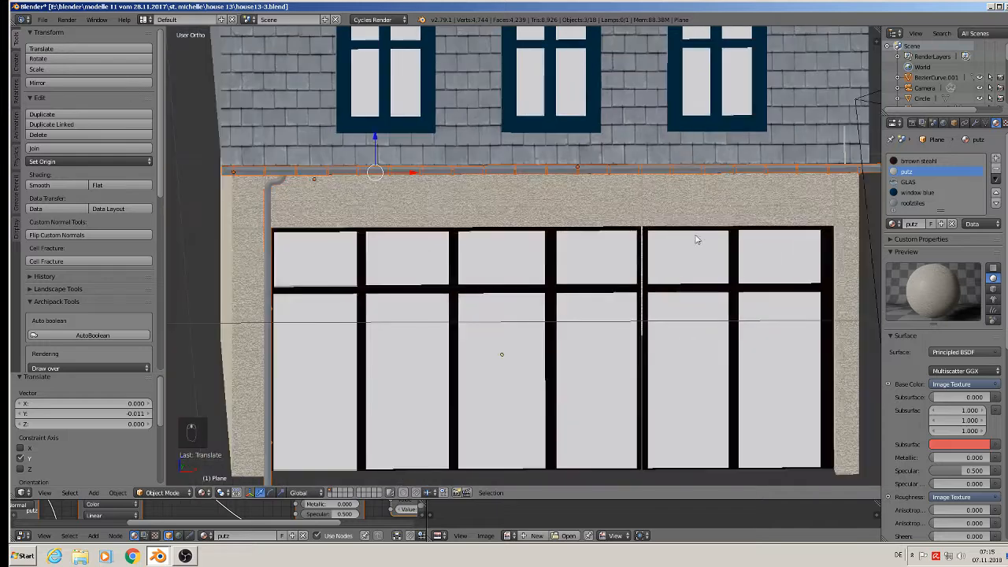
pyautogui.scroll(-3, 696, 239)
pyautogui.moveTo(749, 211); pyautogui.dragTo(686, 212, button='middle')
pyautogui.scroll(3, 764, 225)
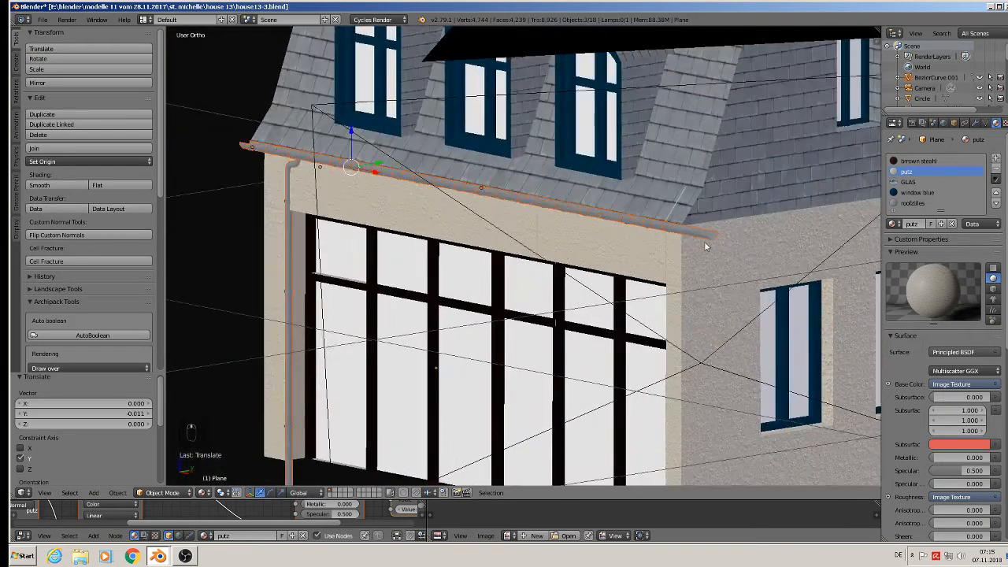
pyautogui.press('Tab')
pyautogui.press('Tab')
pyautogui.rightClick(713, 236)
pyautogui.press('Tab')
pyautogui.scroll(2, 720, 239)
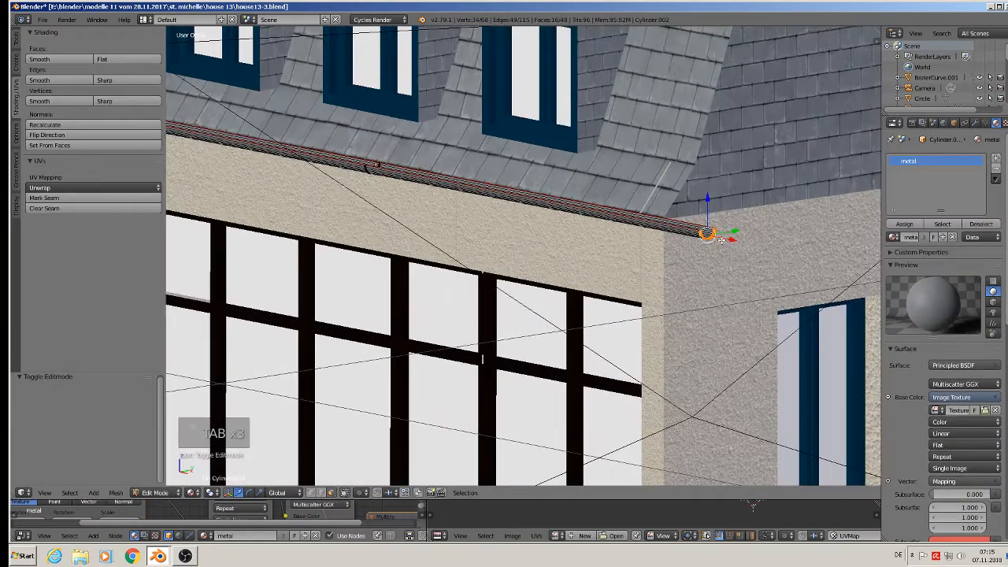
pyautogui.moveTo(729, 243); pyautogui.dragTo(674, 230)
pyautogui.press('Tab')
pyautogui.scroll(2, 675, 234)
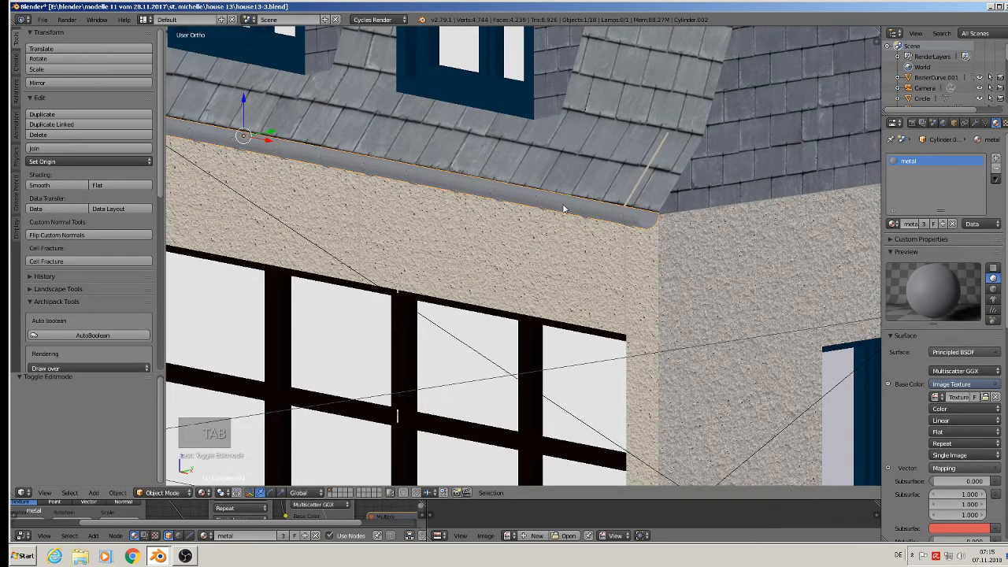
# Close the gutter's open end at the house corner by filling its edge loop with a face, and leave mesh editing
pyautogui.rightClick(601, 210)
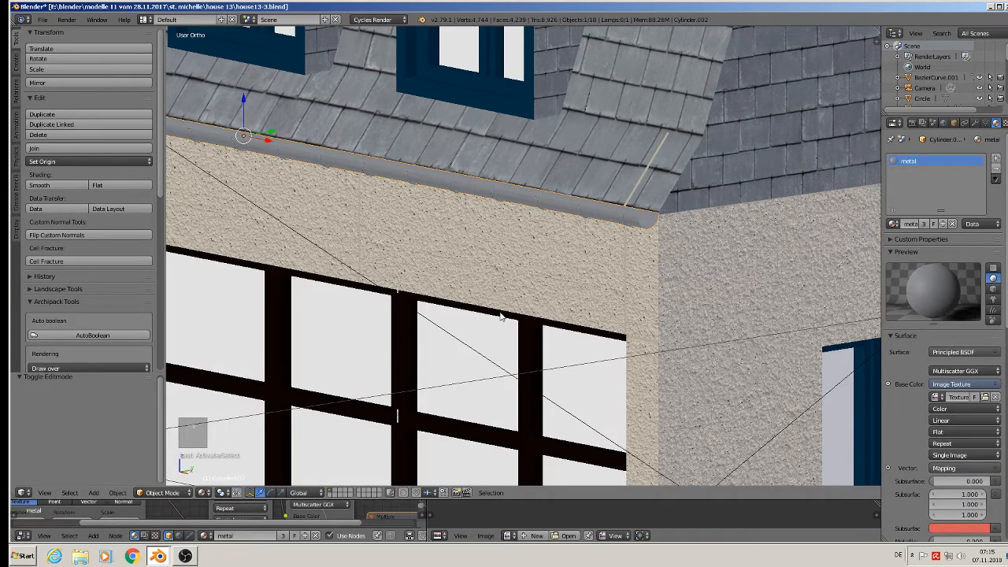
pyautogui.press('Tab')
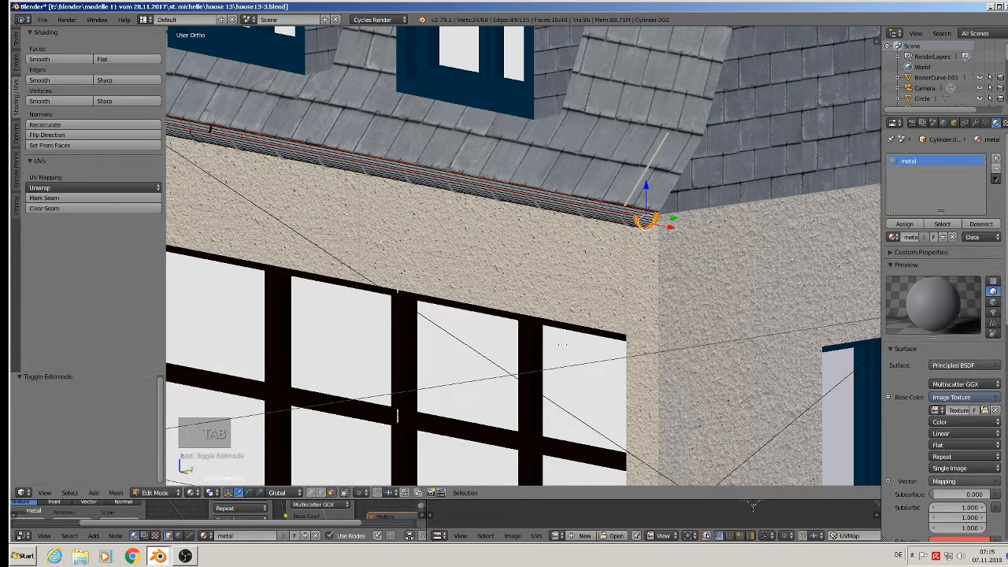
pyautogui.scroll(3, 283, 457)
pyautogui.click(321, 492)
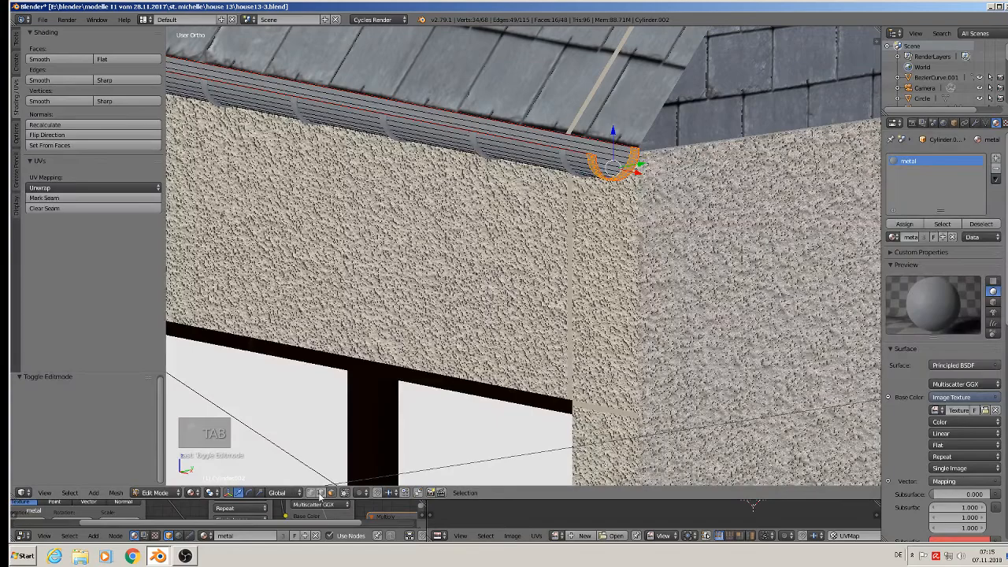
pyautogui.keyDown('alt'); pyautogui.rightClick(617, 179); pyautogui.keyUp('alt')
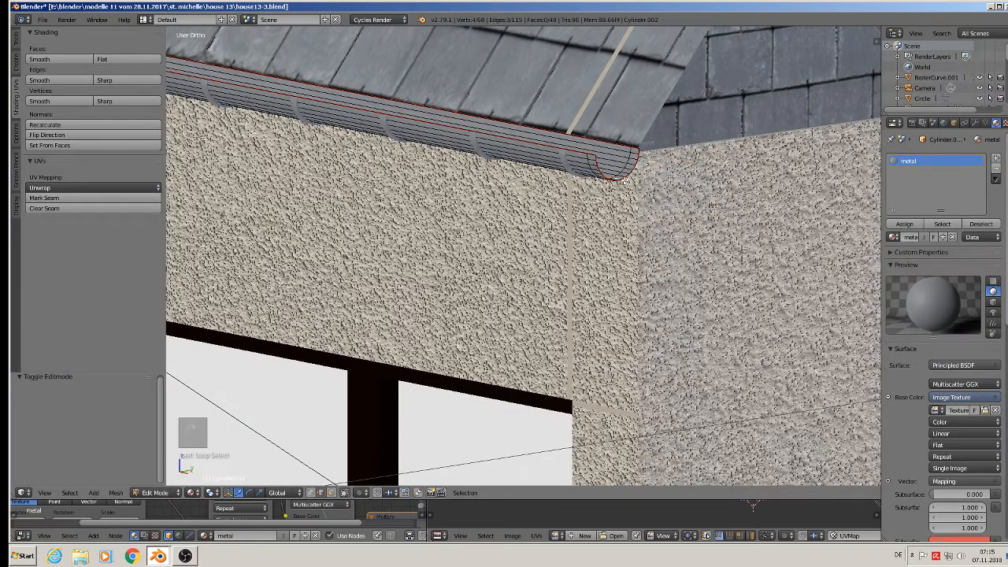
pyautogui.keyDown('alt'); pyautogui.rightClick(623, 180); pyautogui.keyUp('alt')
pyautogui.press('f')
pyautogui.scroll(-4, 618, 169)
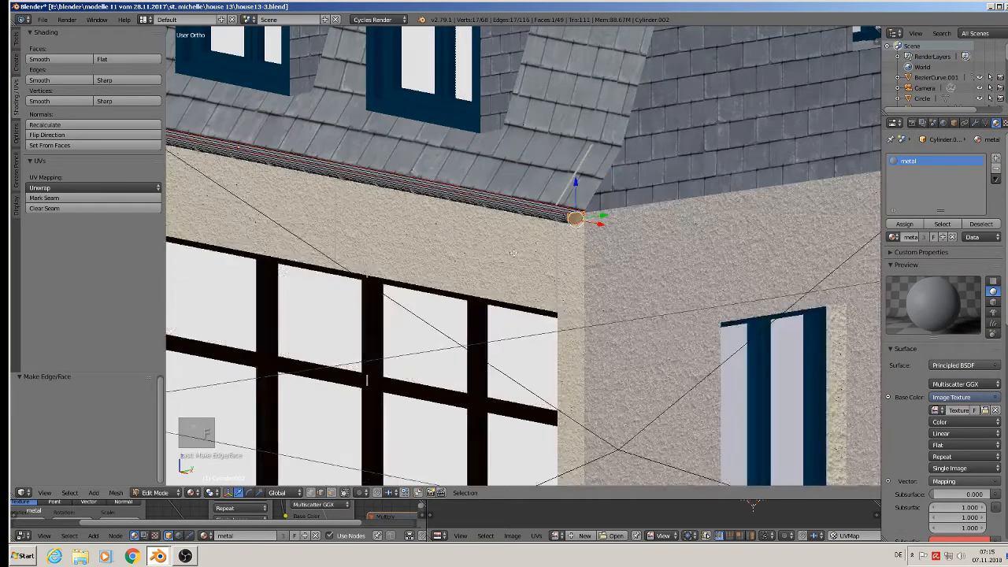
pyautogui.scroll(7, 615, 148)
pyautogui.scroll(-1, 616, 147)
pyautogui.press('Tab')
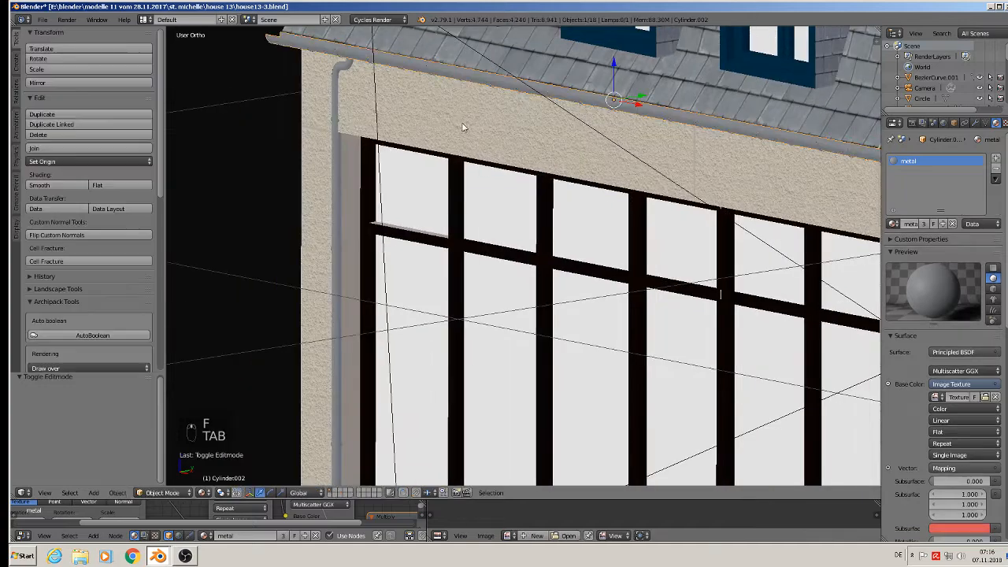
# Shift the downpipe about -0.027 along X and scale it up by about 1.716
pyautogui.moveTo(430, 156); pyautogui.dragTo(457, 144, button='middle')
pyautogui.rightClick(409, 129)
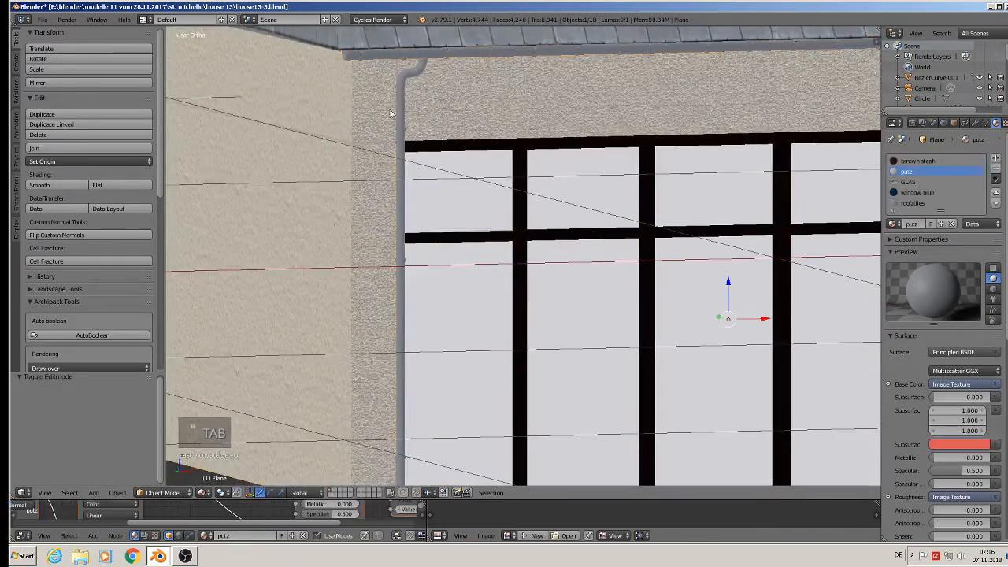
pyautogui.rightClick(405, 118)
pyautogui.moveTo(503, 67); pyautogui.dragTo(478, 75)
pyautogui.scroll(-2, 444, 158)
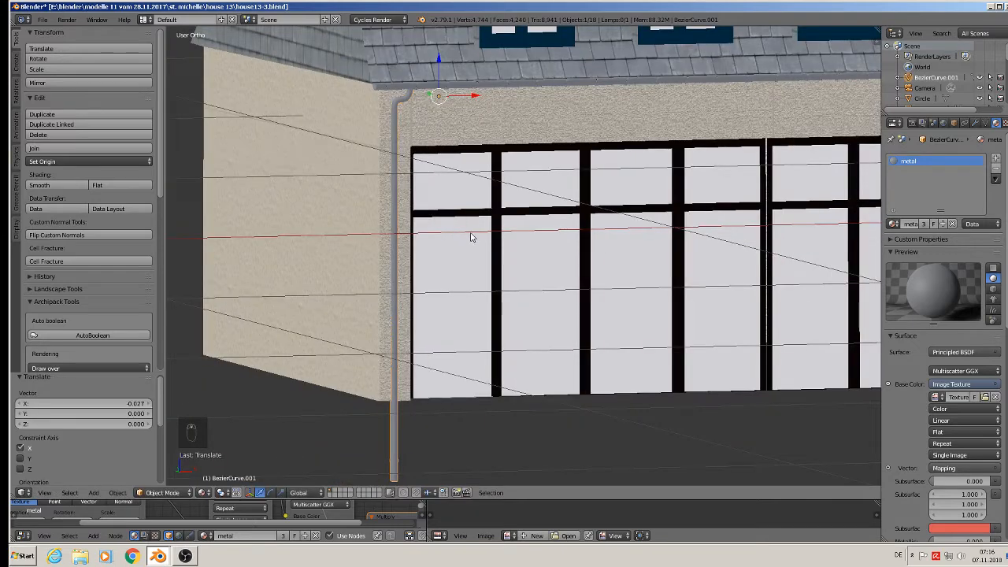
pyautogui.press('s')
pyautogui.click(642, 279)
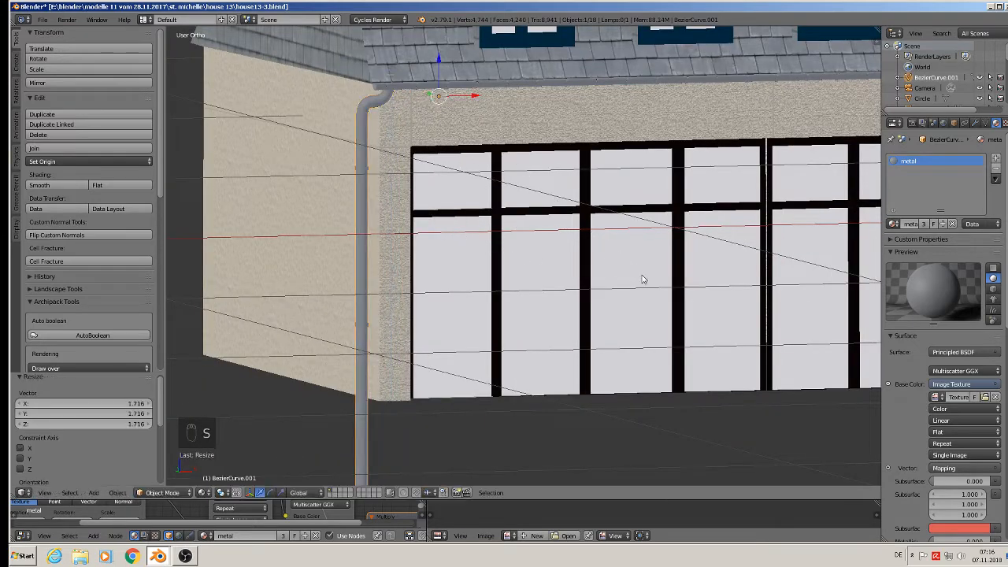
# Move the downpipe along X to the house corner and shift it about -0.009 along Z beneath the gutter
pyautogui.moveTo(481, 105); pyautogui.dragTo(510, 100)
pyautogui.moveTo(463, 66); pyautogui.dragTo(480, 63)
pyautogui.scroll(1, 480, 63)
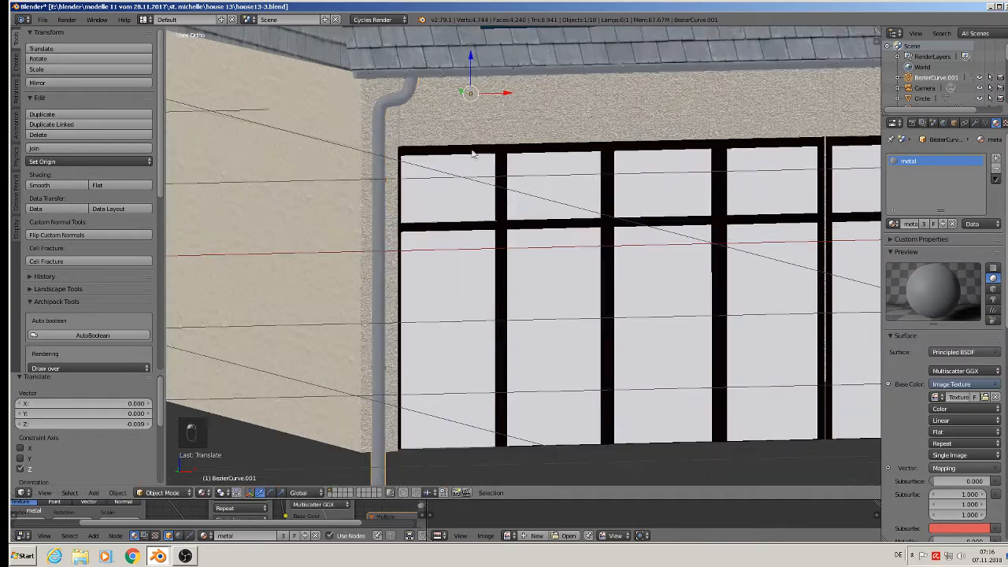
# Delete the vertices of the two lowest pipe clamps on the downpipe below the base of the house
pyautogui.scroll(-4, 486, 233)
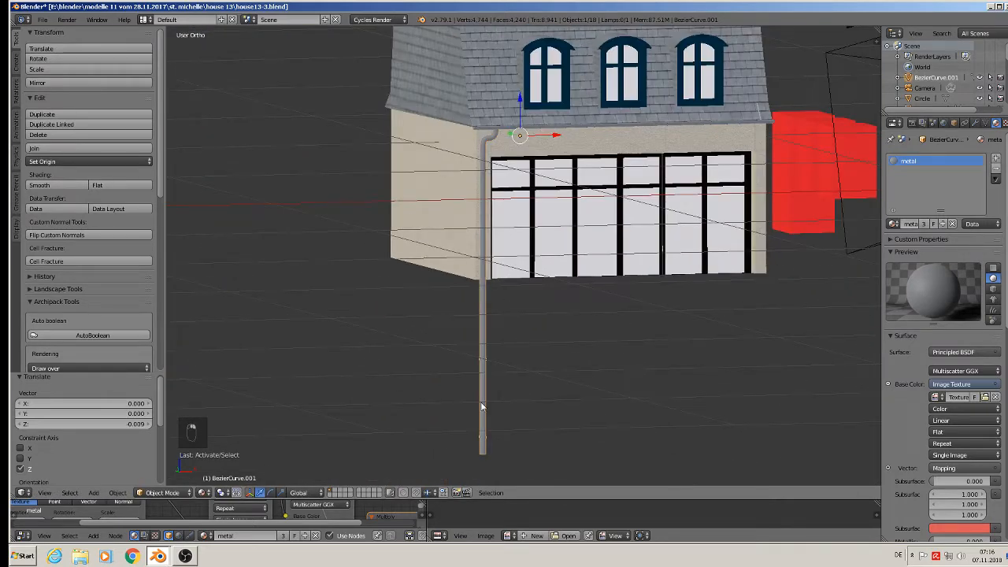
pyautogui.press('Tab')
pyautogui.press('a')
pyautogui.press('a')
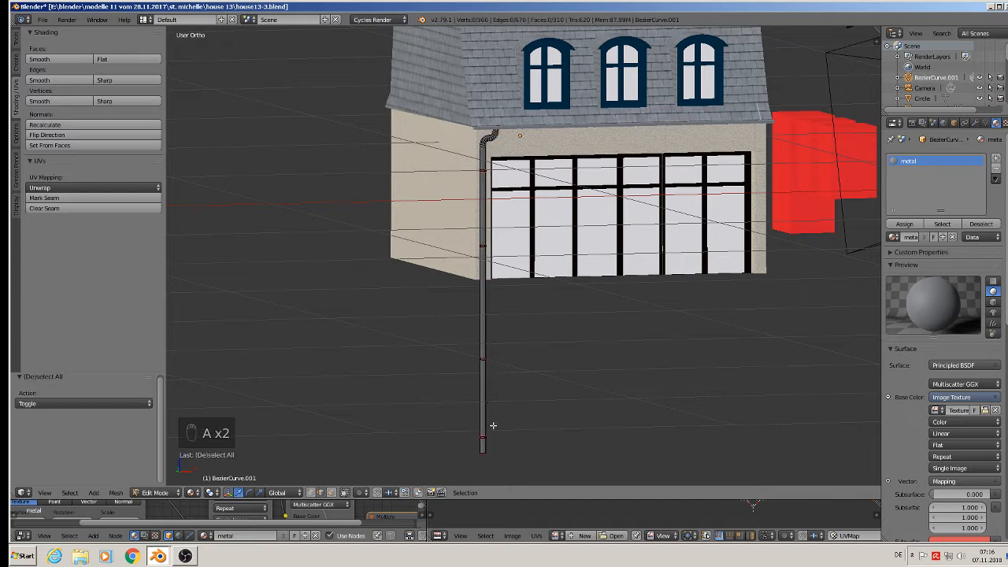
pyautogui.scroll(1, 492, 425)
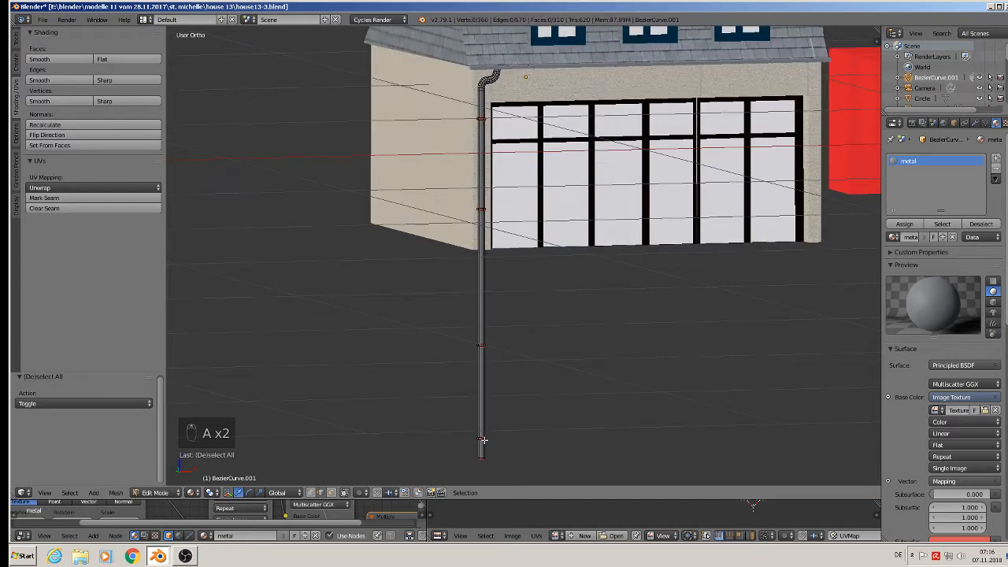
pyautogui.press('l')
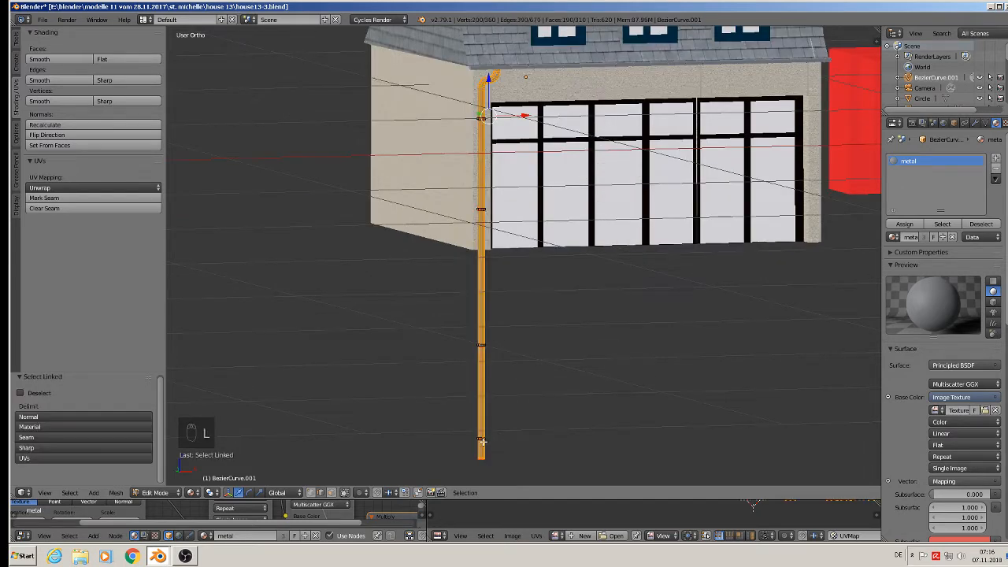
pyautogui.press('a')
pyautogui.scroll(4, 484, 442)
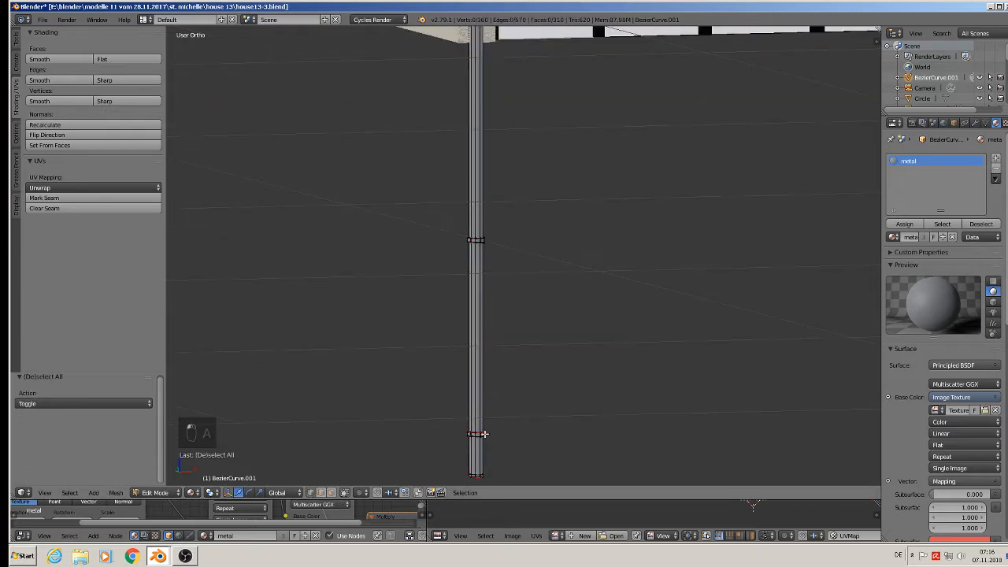
pyautogui.press('l')
pyautogui.press('l')
pyautogui.press('x')
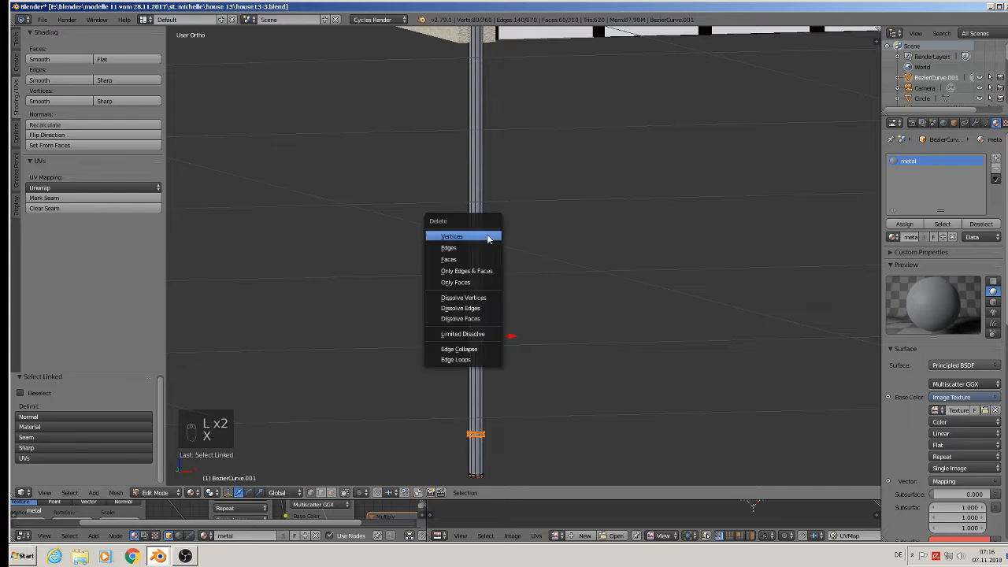
pyautogui.click(487, 239)
# Shorten the downpipe by raising its bottom end vertices along Z to the base of the house, and leave mesh editing
pyautogui.scroll(-3, 493, 437)
pyautogui.scroll(2, 482, 457)
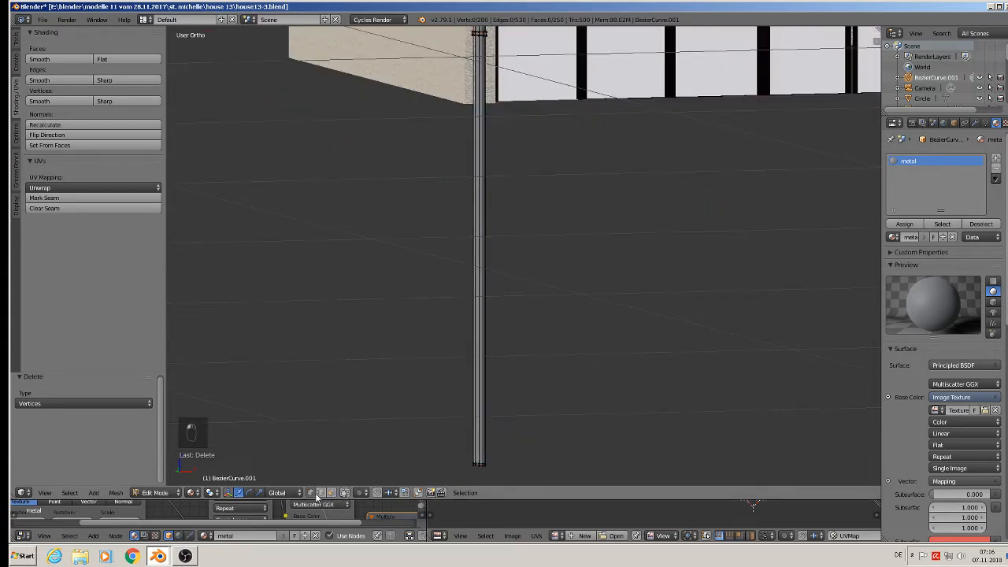
pyautogui.press('c')
pyautogui.moveTo(511, 467); pyautogui.dragTo(437, 460)
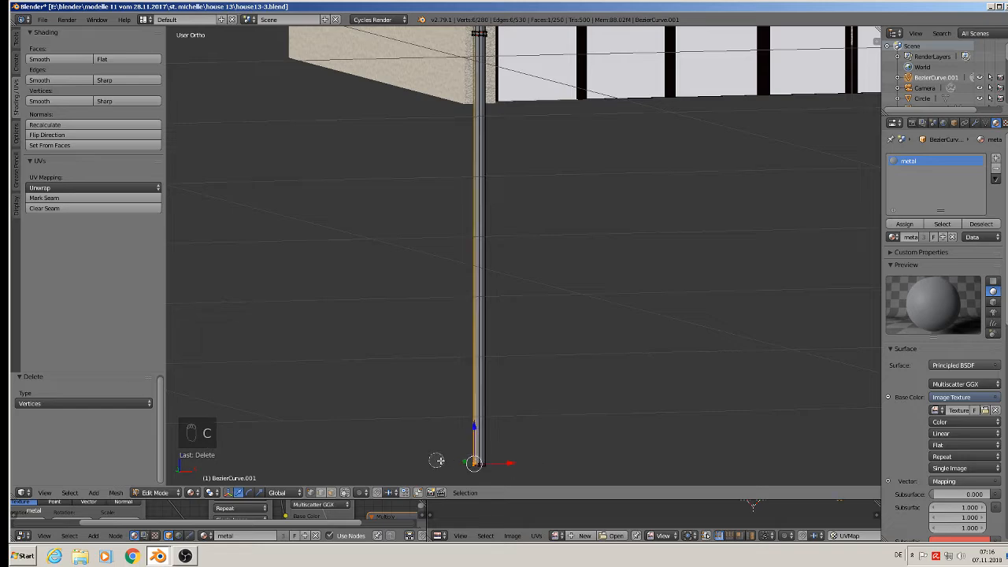
pyautogui.press('Escape')
pyautogui.moveTo(481, 429); pyautogui.dragTo(538, 72)
pyautogui.press('Tab')
pyautogui.scroll(-8, 575, 137)
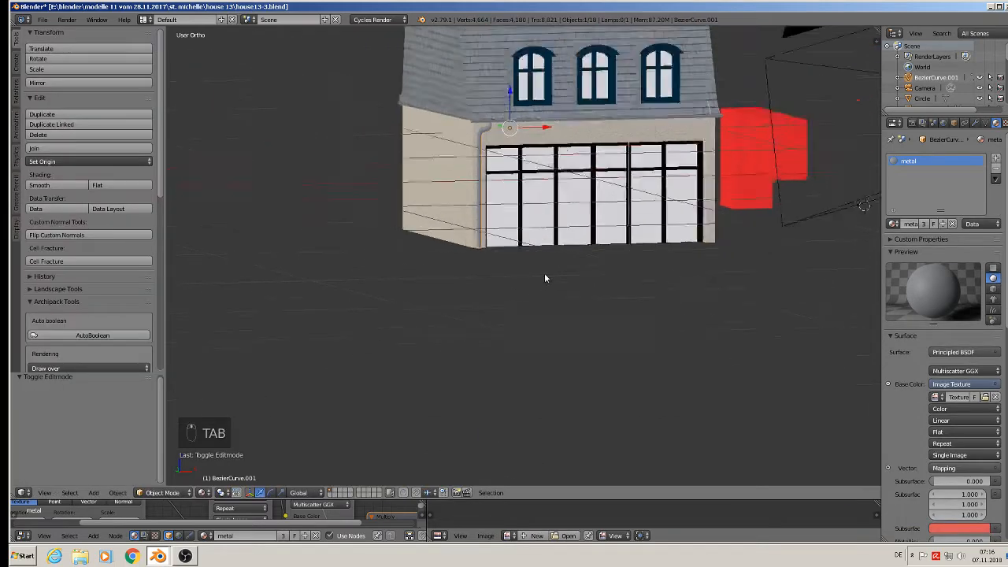
# Project the UVs of the narrow plaster strip on the front roof slope from the view and assign the roof tile material to it
pyautogui.scroll(-3, 548, 259)
pyautogui.moveTo(548, 259); pyautogui.dragTo(575, 251, button='middle')
pyautogui.scroll(5, 672, 130)
pyautogui.scroll(6, 612, 189)
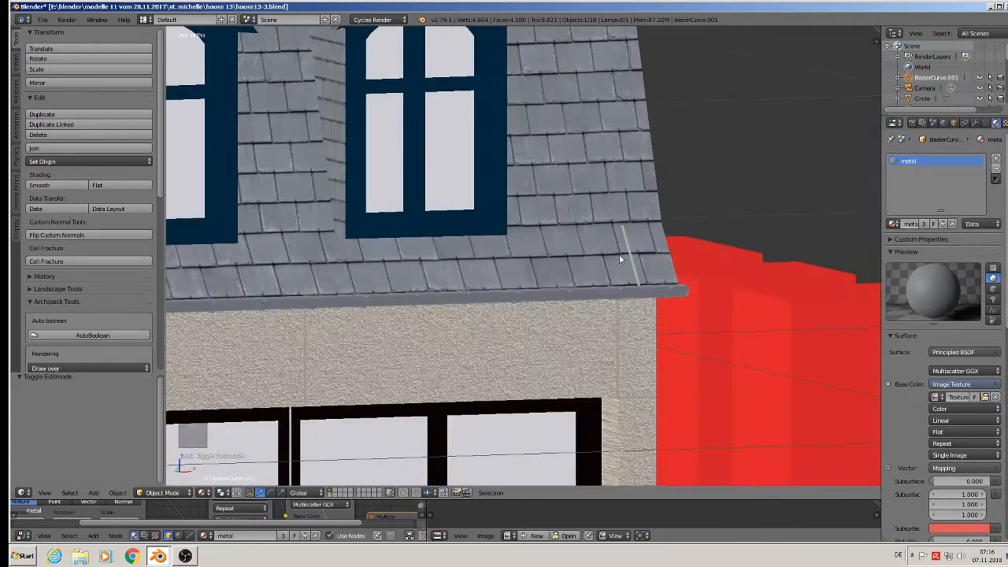
pyautogui.rightClick(631, 270)
pyautogui.press('Tab')
pyautogui.scroll(2, 630, 268)
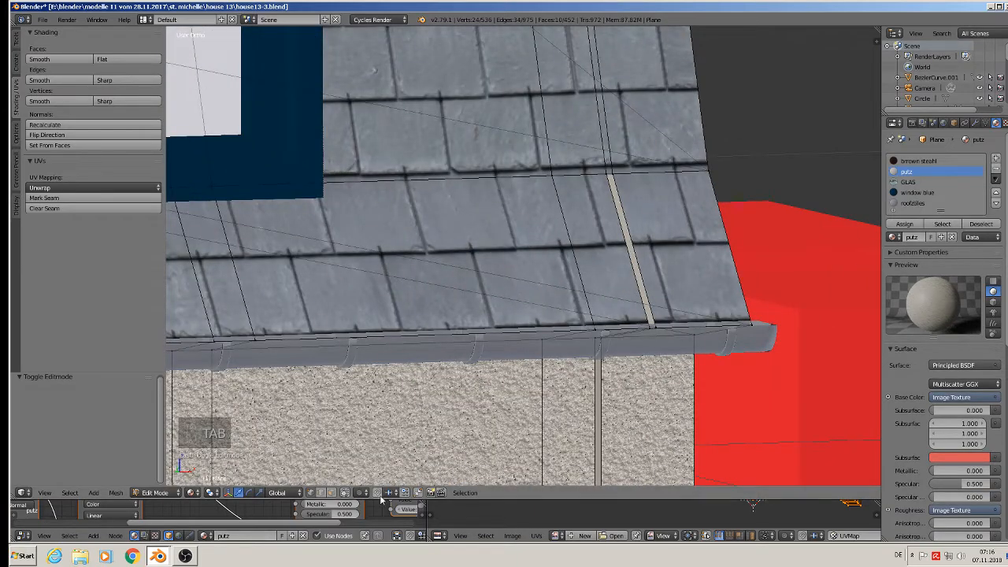
pyautogui.click(332, 492)
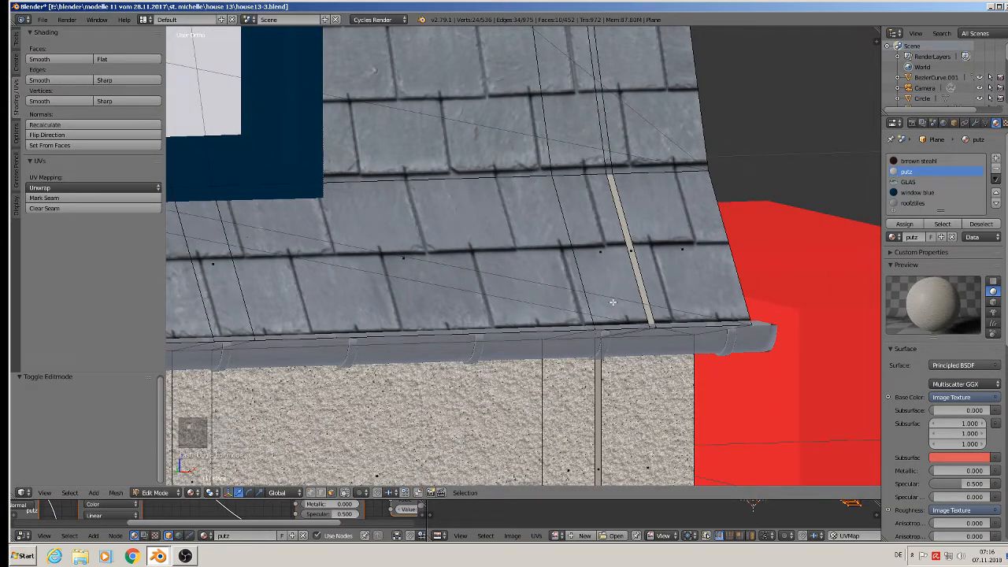
pyautogui.rightClick(629, 249)
pyautogui.moveTo(629, 248); pyautogui.dragTo(607, 255, button='middle')
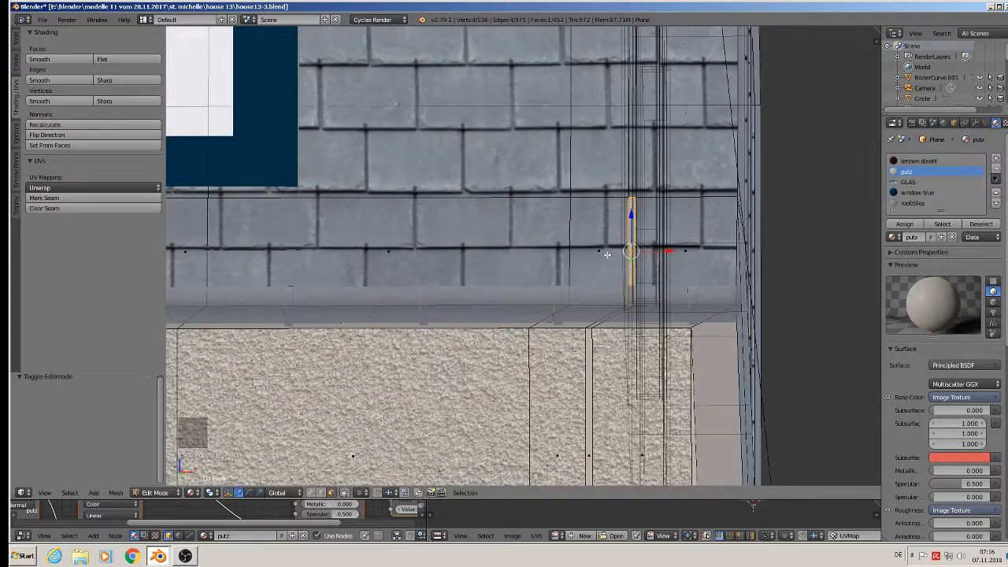
pyautogui.press('u')
pyautogui.click(606, 254)
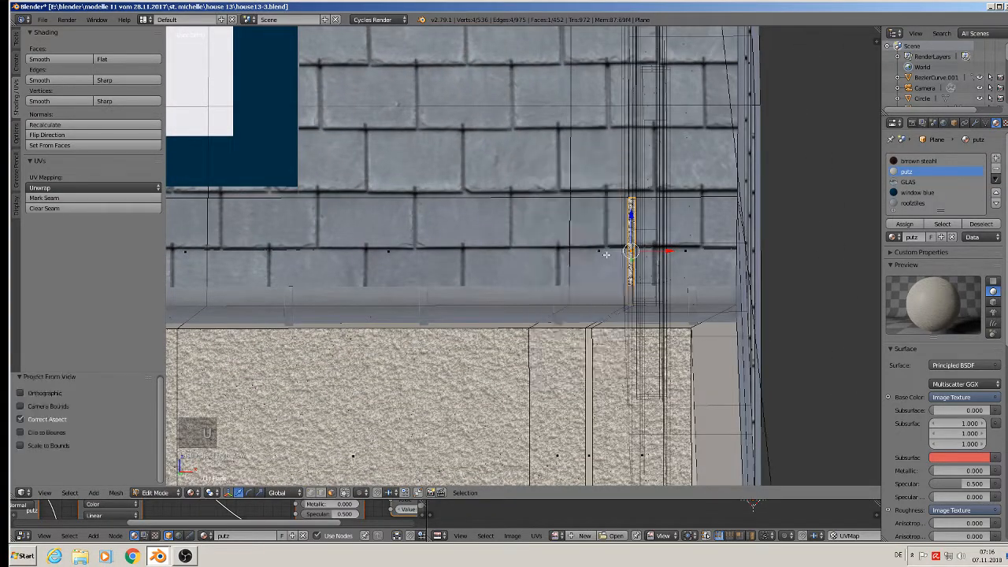
pyautogui.click(913, 203)
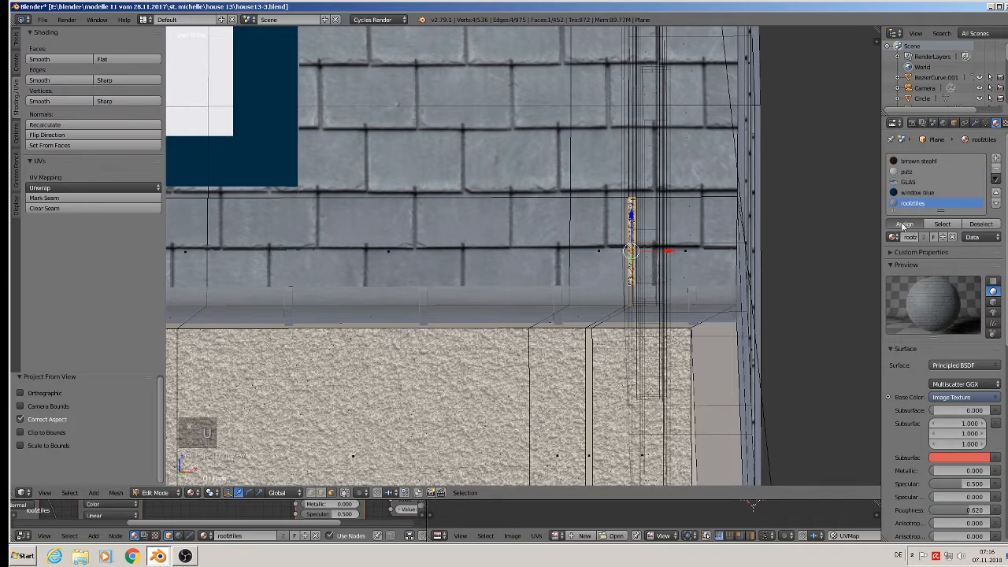
pyautogui.click(904, 223)
# Enlarge the UV editor, scale the roof strip's UVs by about 0.747 and move them about 0.027 in X and -0.016 in Y
pyautogui.moveTo(747, 293); pyautogui.dragTo(740, 337, button='middle')
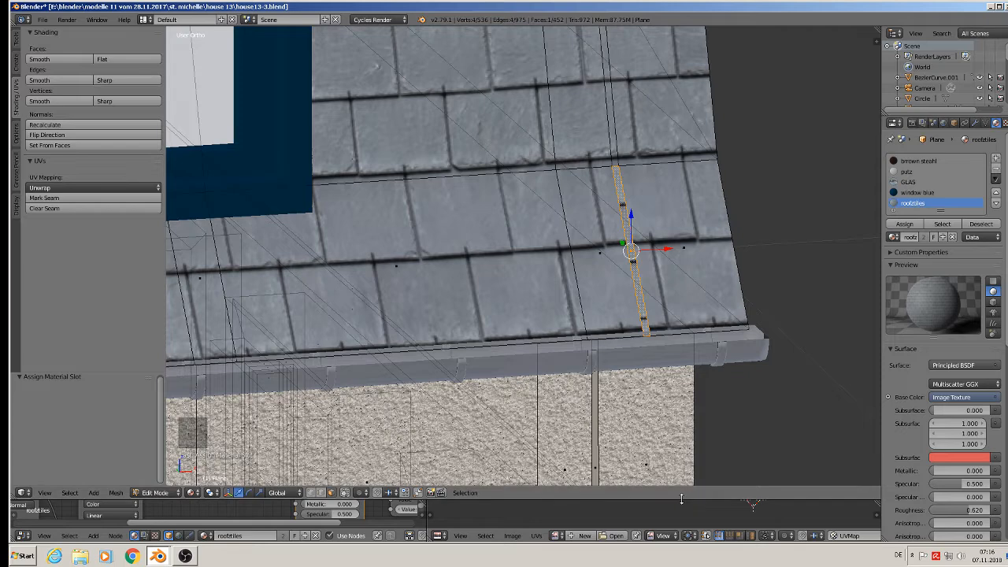
pyautogui.moveTo(645, 499); pyautogui.dragTo(661, 307)
pyautogui.press('s')
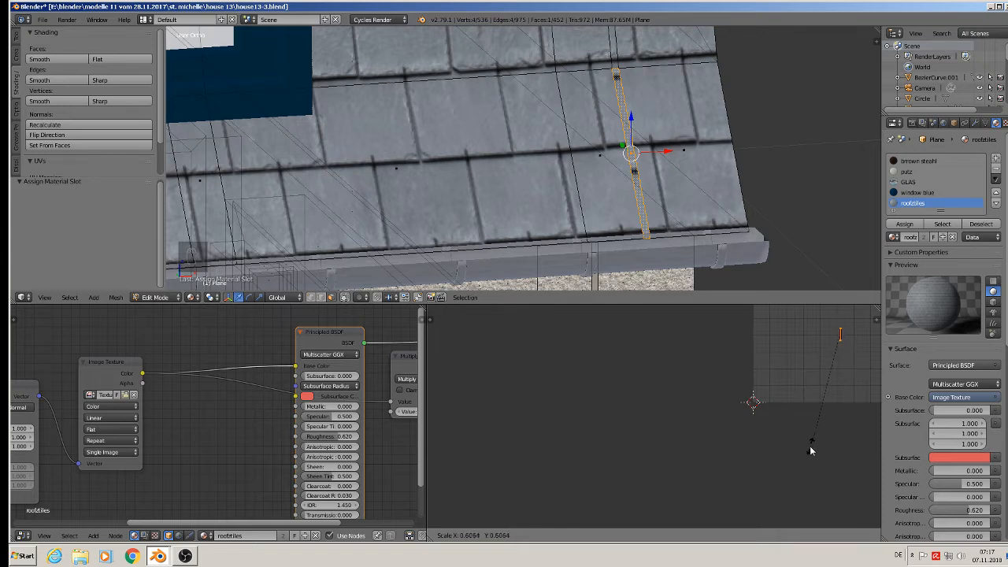
pyautogui.click(798, 469)
pyautogui.press('s')
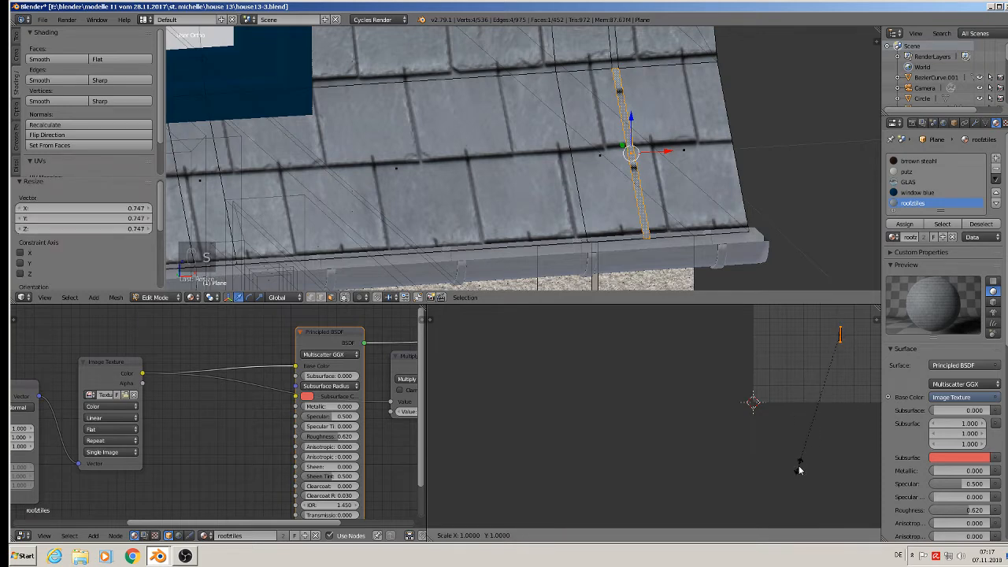
pyautogui.press('g')
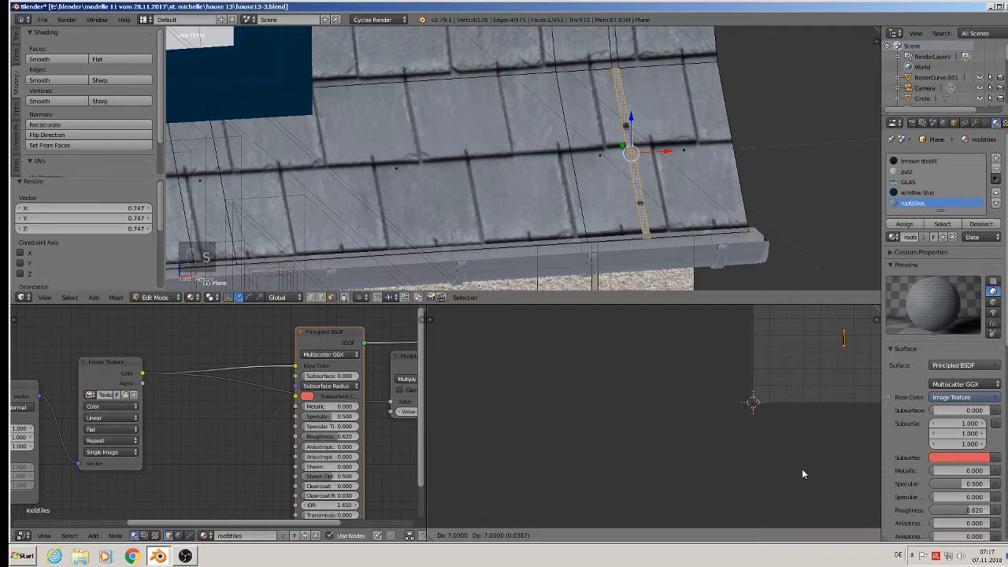
pyautogui.click(802, 467)
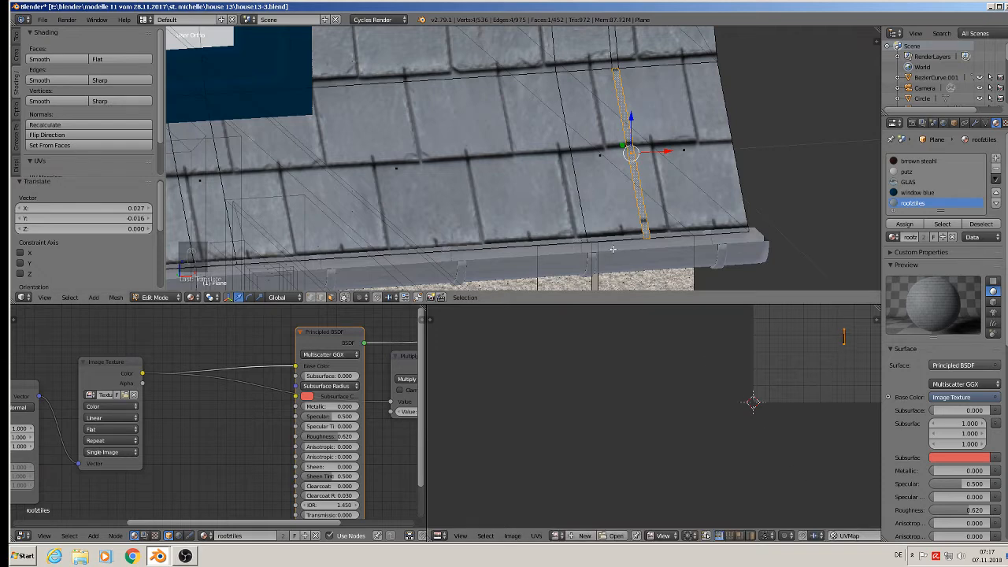
# Scale the roof strip's UVs by about 0.888, shift them slightly to match the surrounding tiles, and leave mesh editing
pyautogui.press('s')
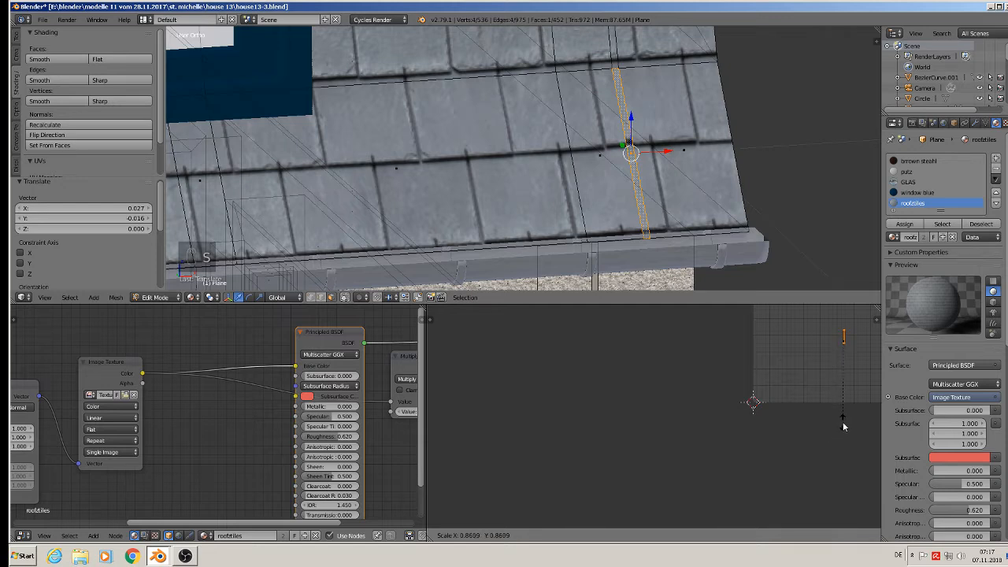
pyautogui.click(840, 429)
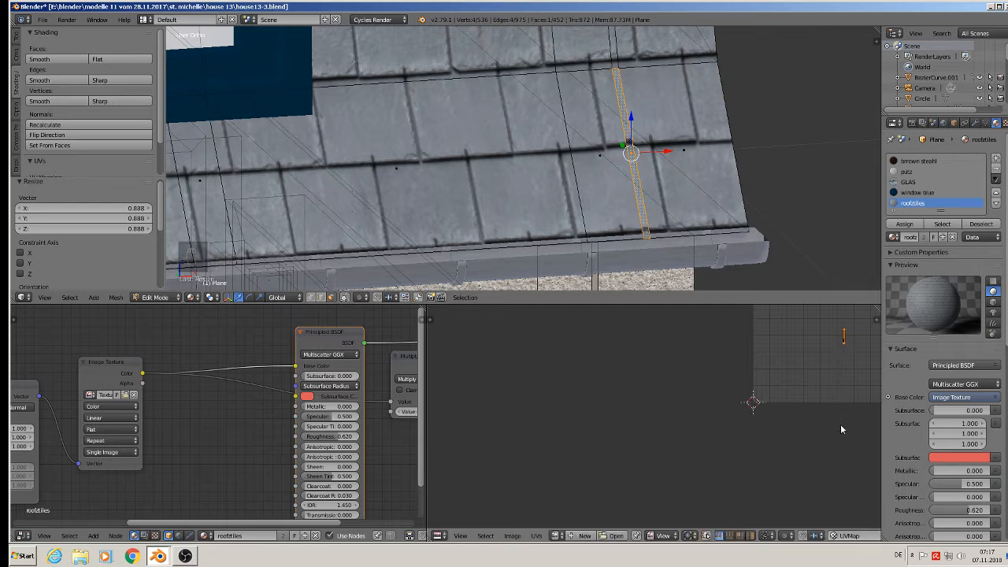
pyautogui.press('g')
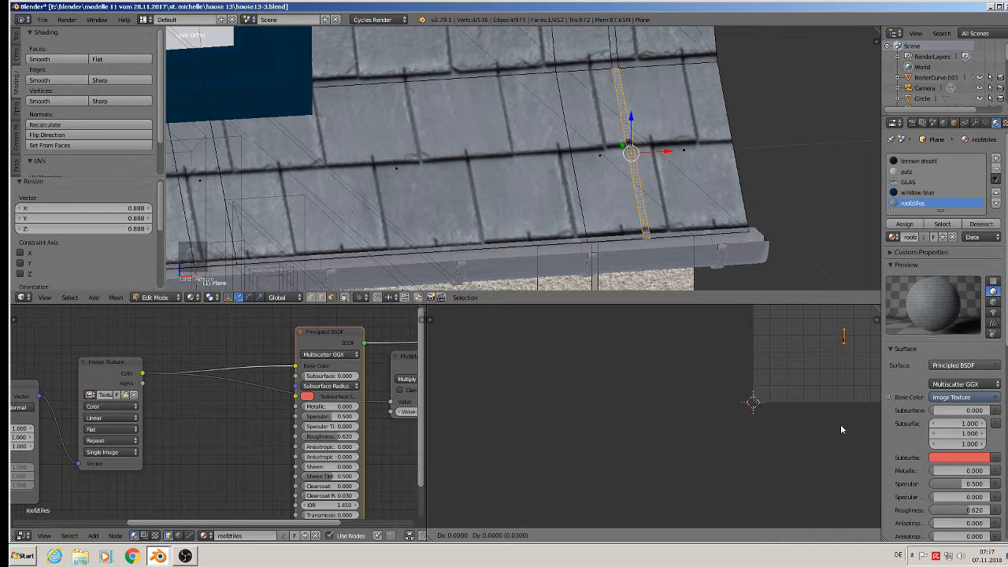
pyautogui.click(840, 423)
pyautogui.press('Tab')
# Save the changes to house13-3.blend
pyautogui.scroll(-4, 693, 236)
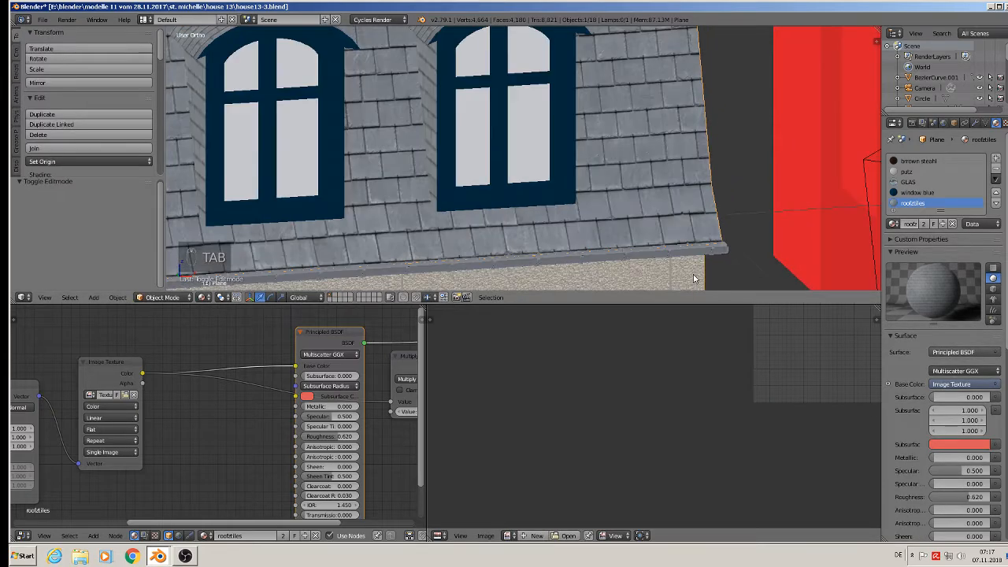
pyautogui.scroll(-7, 690, 280)
pyautogui.keyDown('shift'); pyautogui.moveTo(597, 239); pyautogui.dragTo(459, 86, button='middle'); pyautogui.keyUp('shift')
pyautogui.scroll(-1, 605, 146)
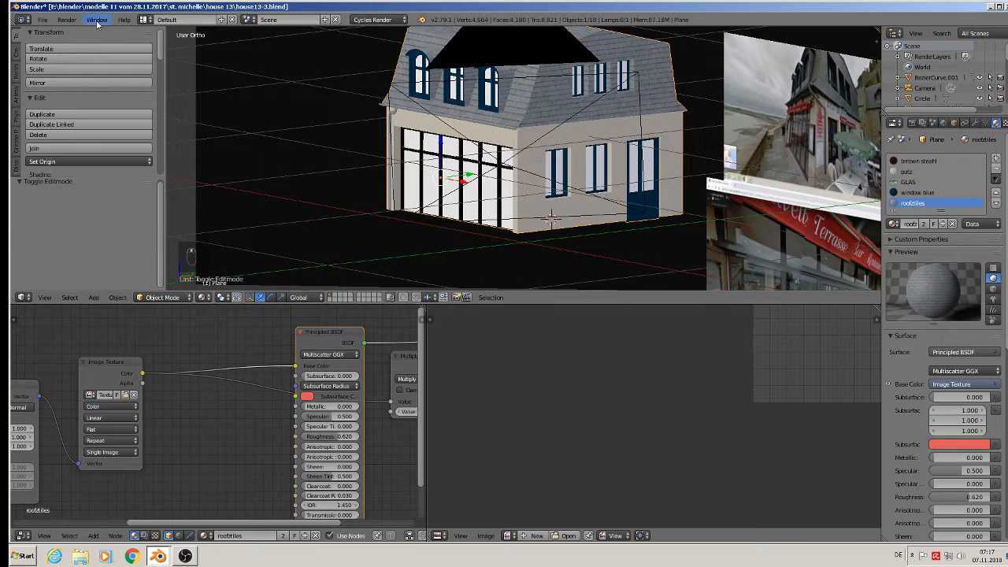
pyautogui.click(44, 19)
pyautogui.click(52, 103)
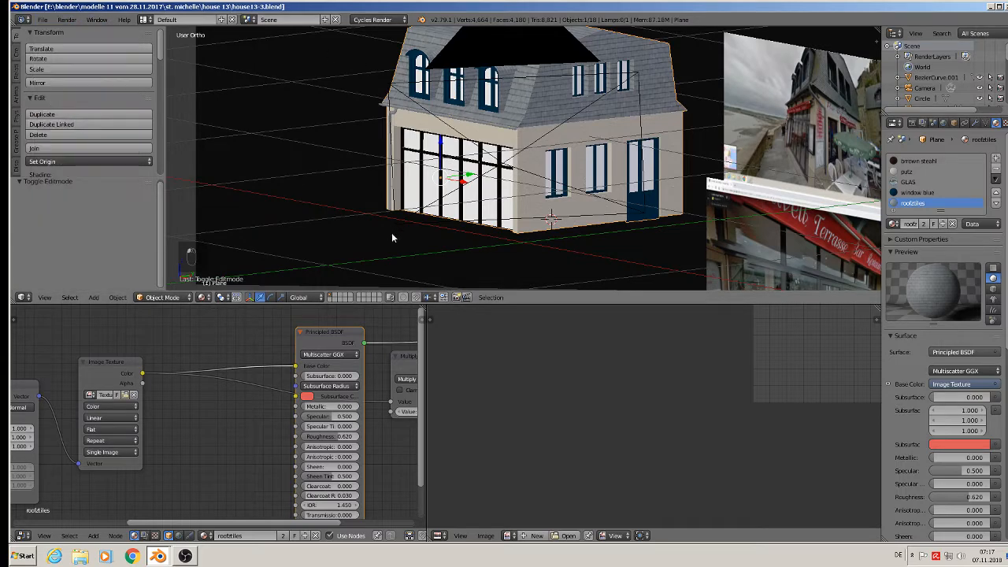
# Display the viewport in Rendered shading and examine the house's roof, dormers, gutter, downpipe and facade
pyautogui.moveTo(540, 190)
pyautogui.keyDown('shift'); pyautogui.mouseDown(button='middle')
pyautogui.moveTo(534, 235)
pyautogui.moveTo(548, 226)
pyautogui.mouseUp(button='middle'); pyautogui.keyUp('shift')
pyautogui.scroll(2, 511, 244)
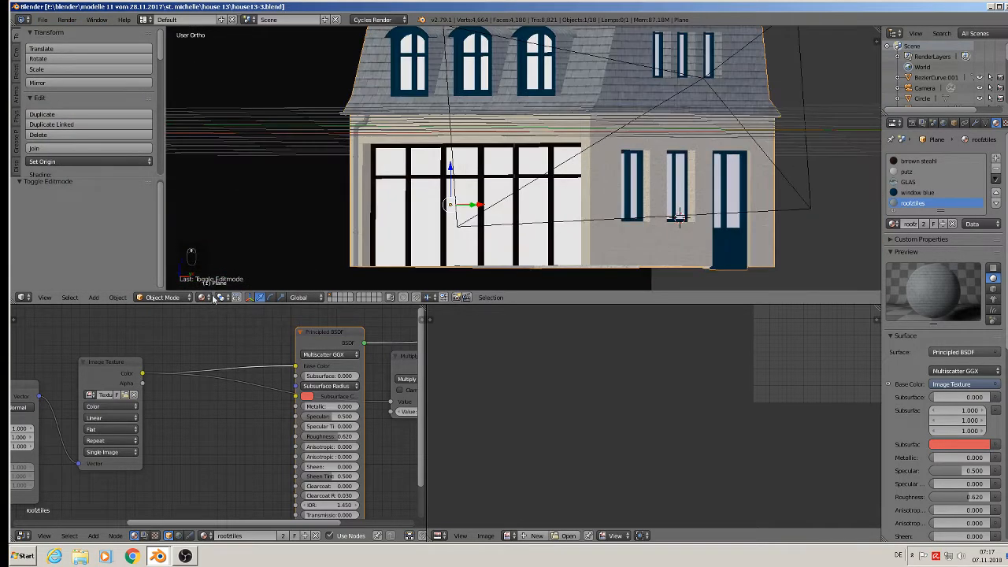
pyautogui.click(204, 298)
pyautogui.click(231, 227)
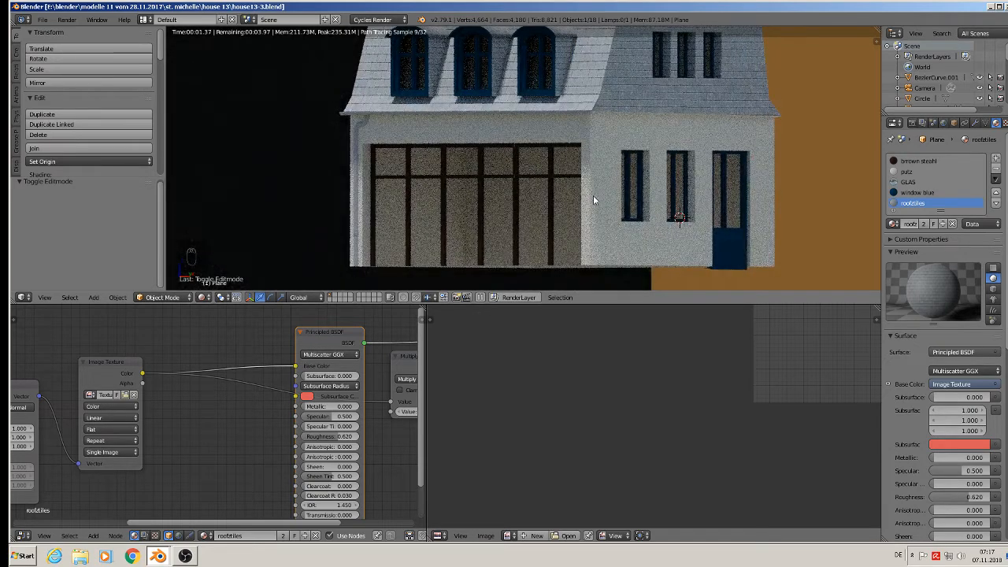
pyautogui.scroll(-3, 593, 196)
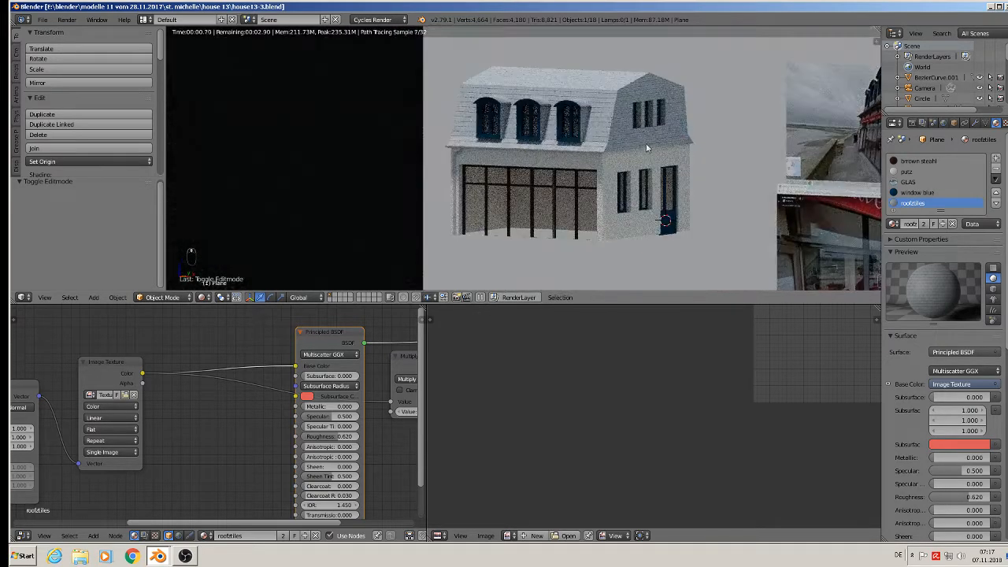
pyautogui.scroll(3, 635, 86)
pyautogui.scroll(2, 676, 110)
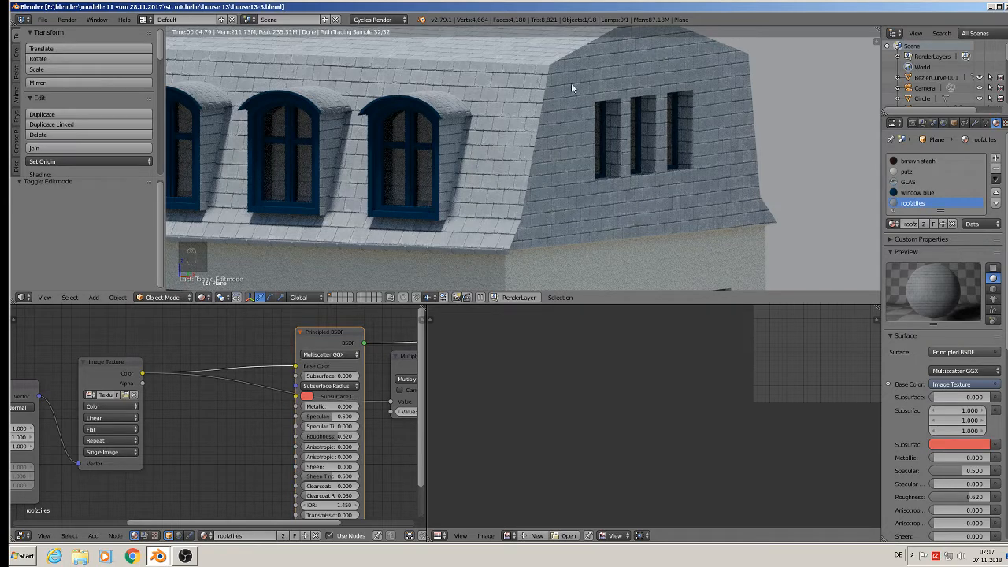
pyautogui.scroll(-4, 507, 107)
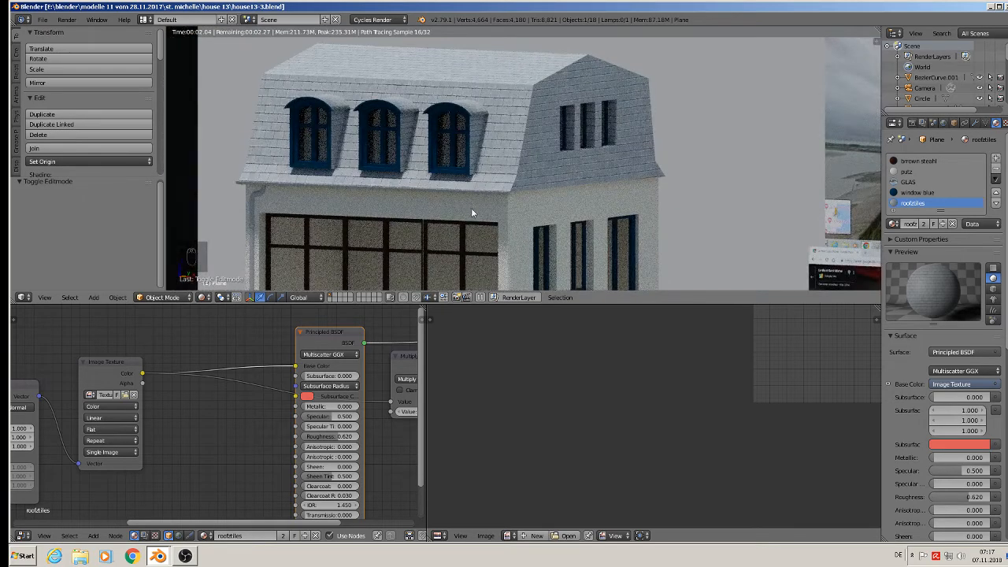
pyautogui.scroll(4, 465, 161)
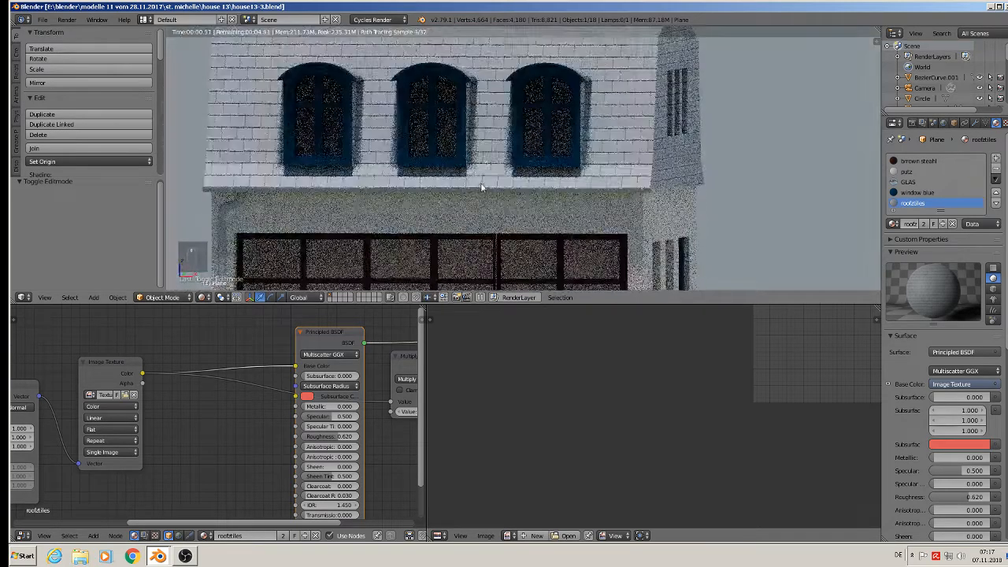
pyautogui.scroll(-6, 478, 189)
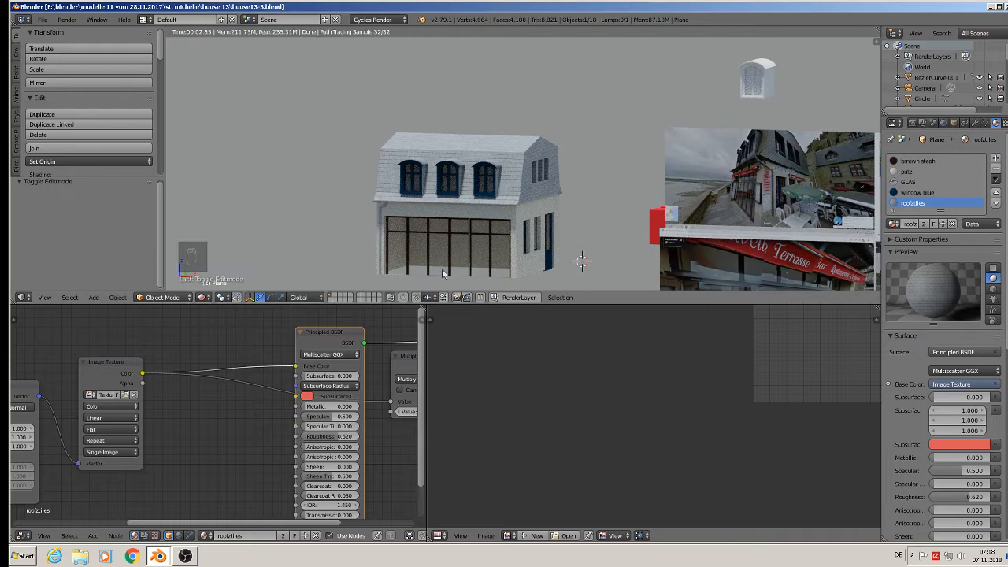
pyautogui.keyDown('shift'); pyautogui.moveTo(622, 264); pyautogui.dragTo(498, 167, button='middle'); pyautogui.keyUp('shift')
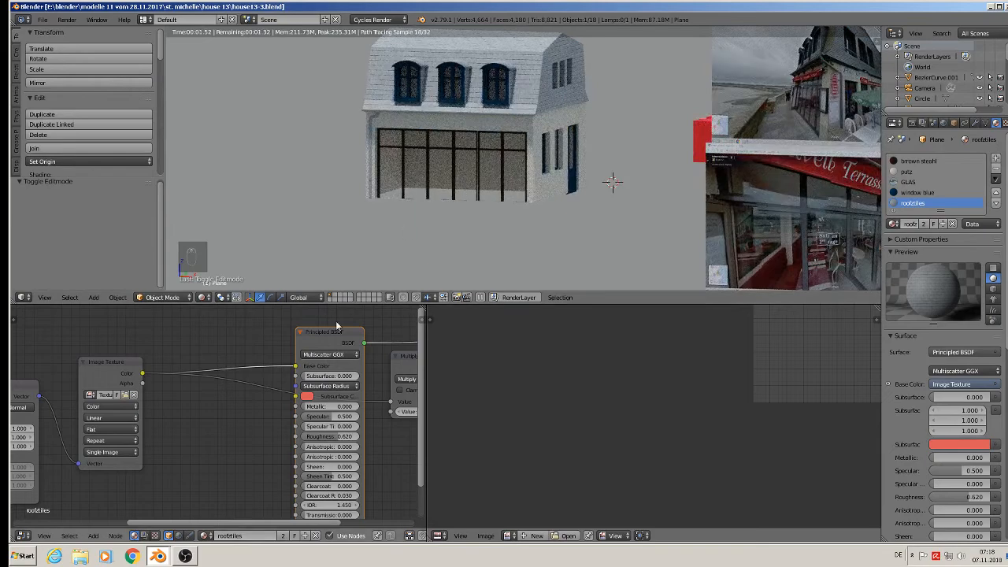
# Switch the viewport from Rendered back to Material shading and face the front of the house
pyautogui.keyDown('shift'); pyautogui.moveTo(515, 154); pyautogui.dragTo(487, 198, button='middle'); pyautogui.keyUp('shift')
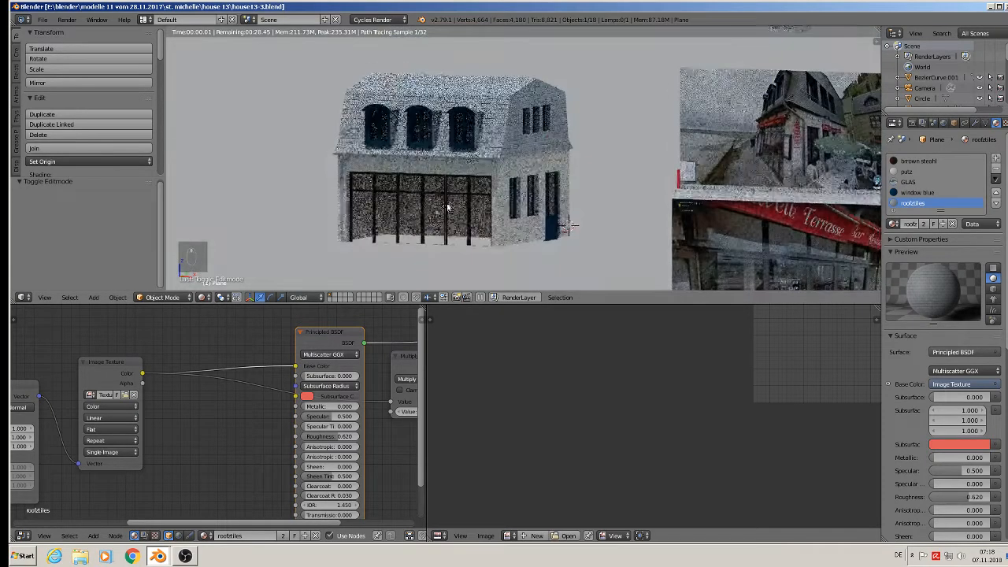
pyautogui.click(202, 297)
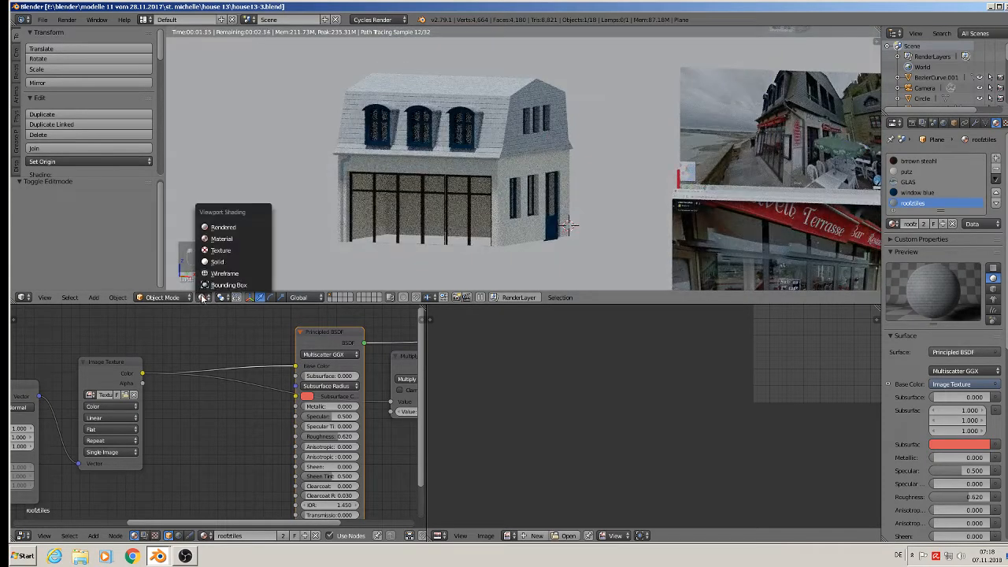
pyautogui.click(238, 237)
pyautogui.moveTo(419, 217); pyautogui.dragTo(461, 214, button='middle')
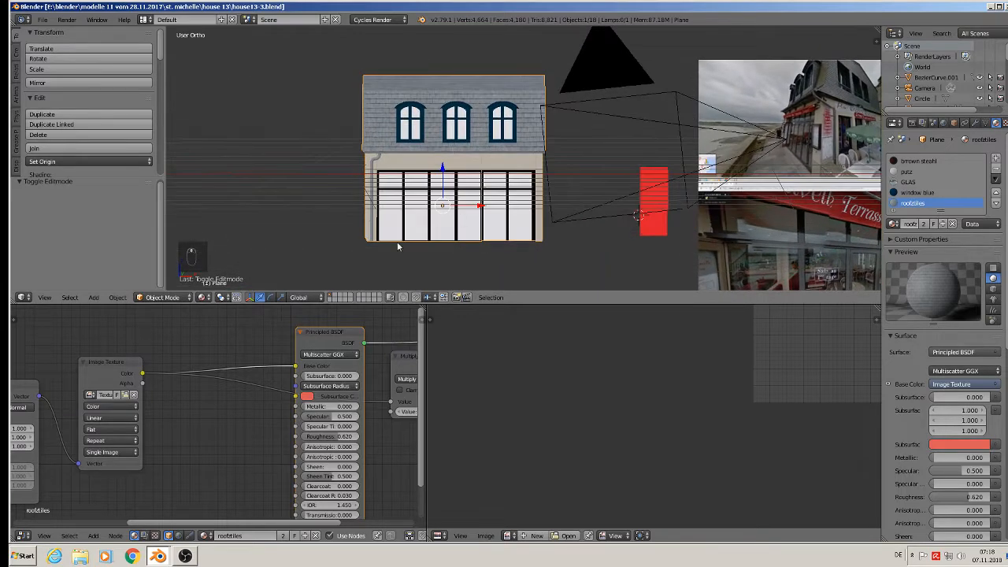
# Start an Images as Planes import and browse the textur folder as thumbnails for an interior picture to go behind the shopfront
pyautogui.click(94, 298)
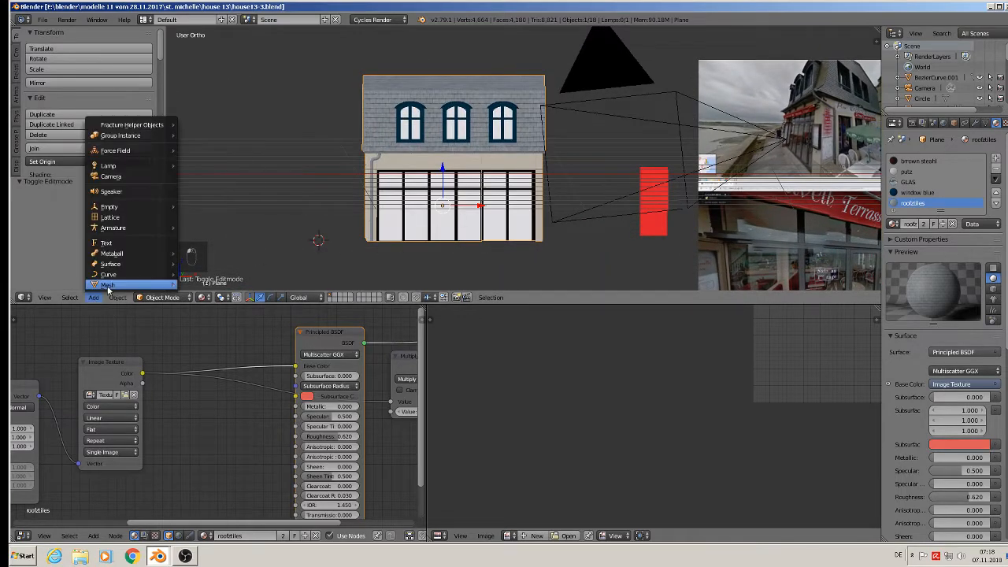
pyautogui.moveTo(109, 285)
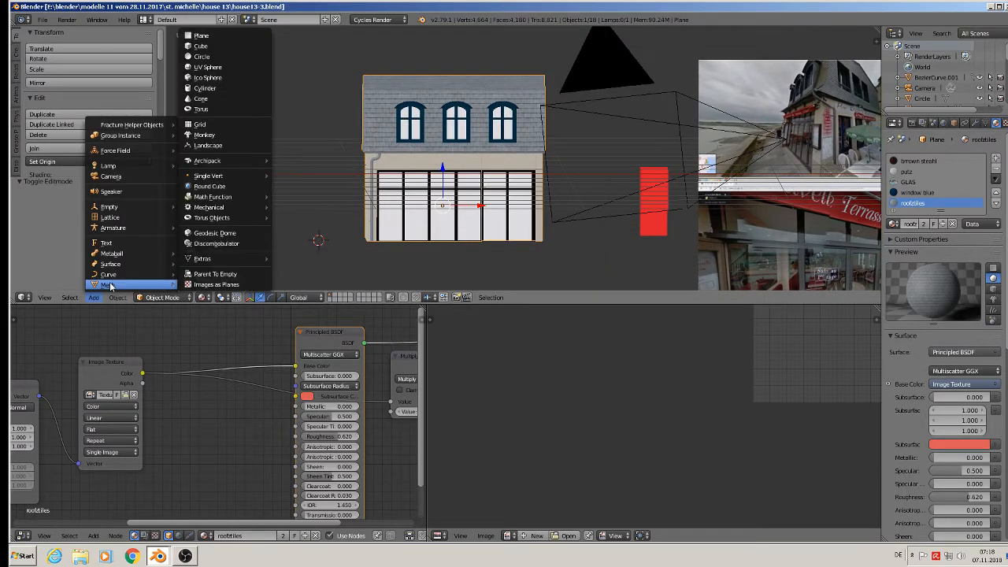
pyautogui.click(209, 284)
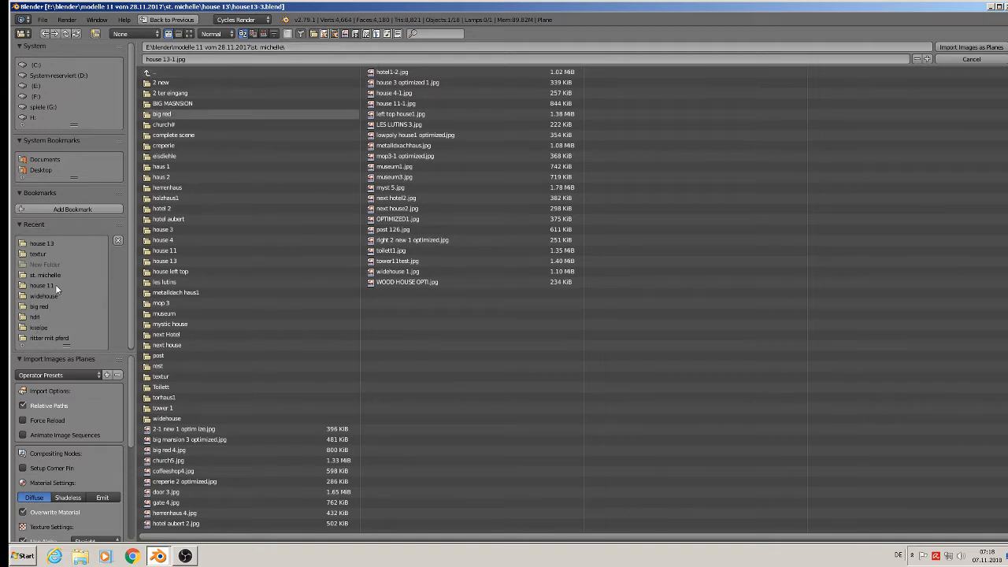
pyautogui.click(50, 255)
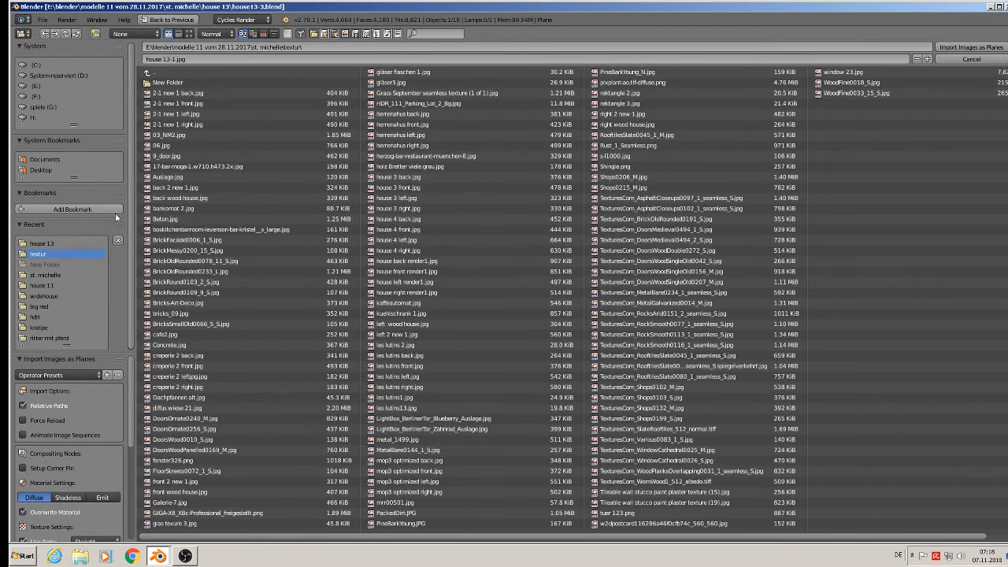
pyautogui.click(189, 33)
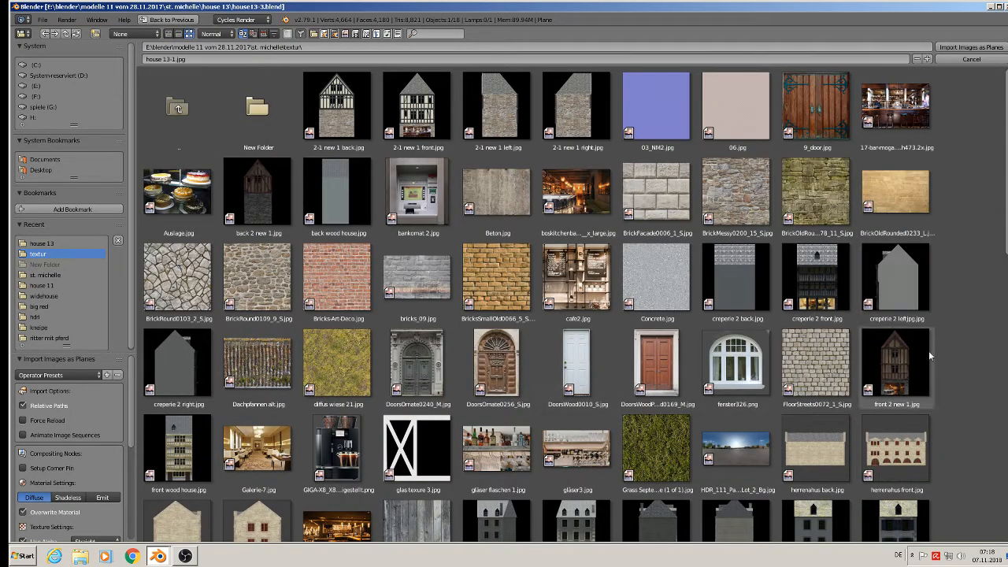
pyautogui.scroll(-4, 905, 362)
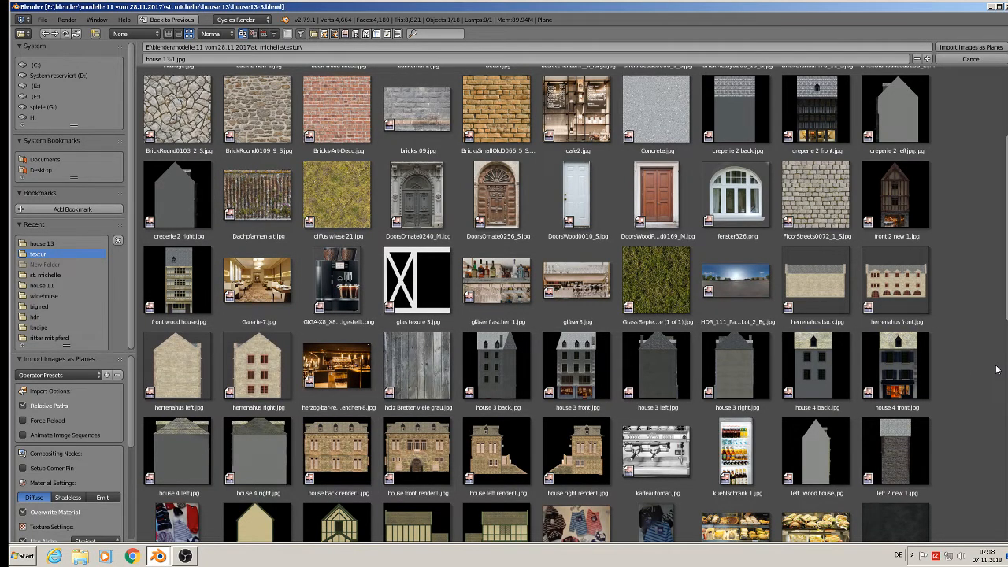
pyautogui.scroll(-6, 997, 369)
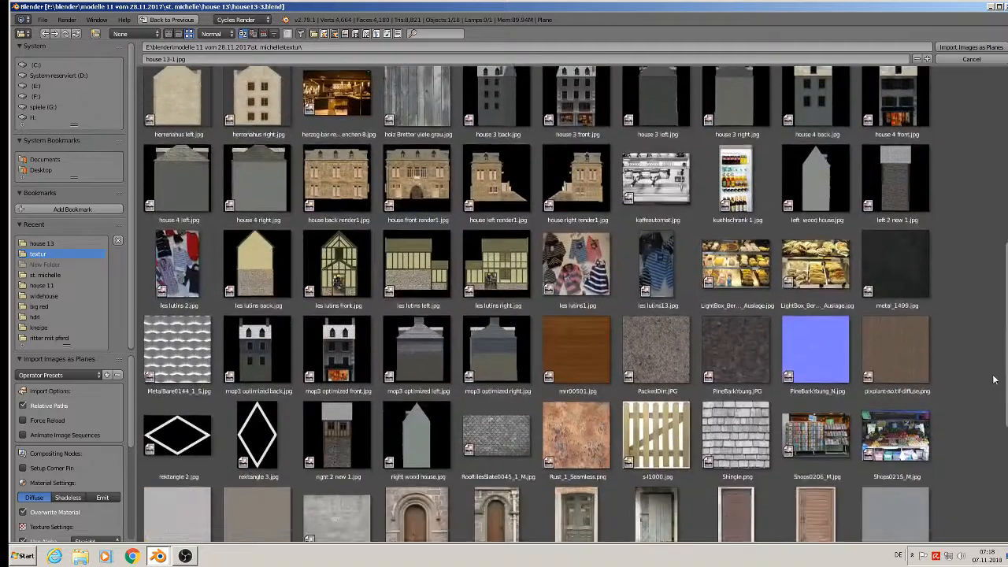
pyautogui.scroll(-7, 993, 380)
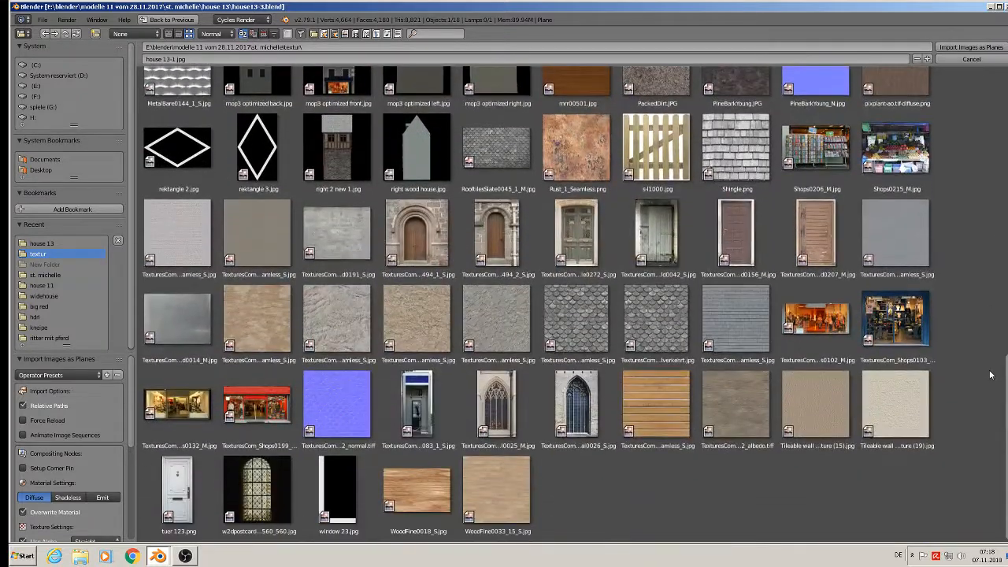
pyautogui.scroll(10, 990, 375)
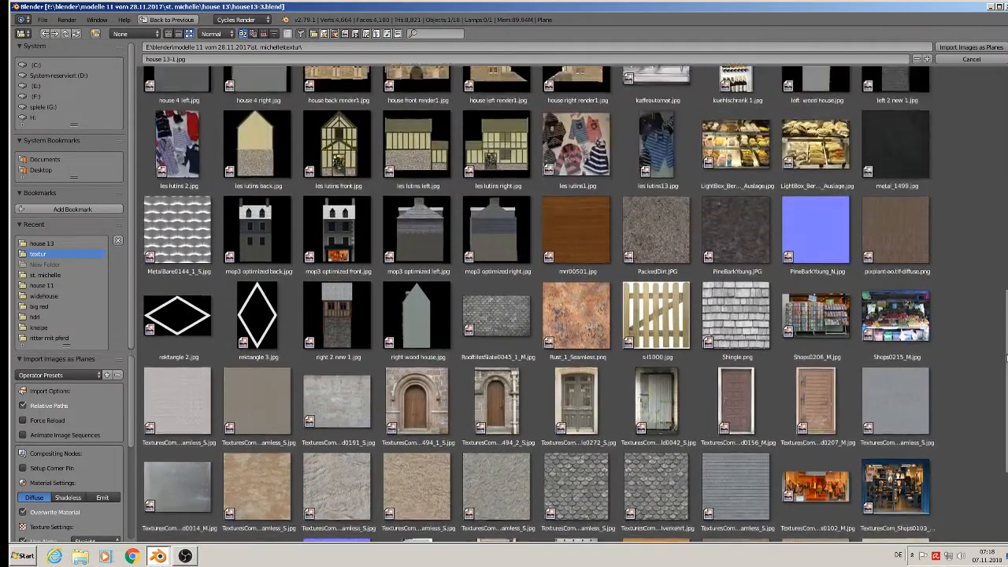
pyautogui.scroll(6, 573, 303)
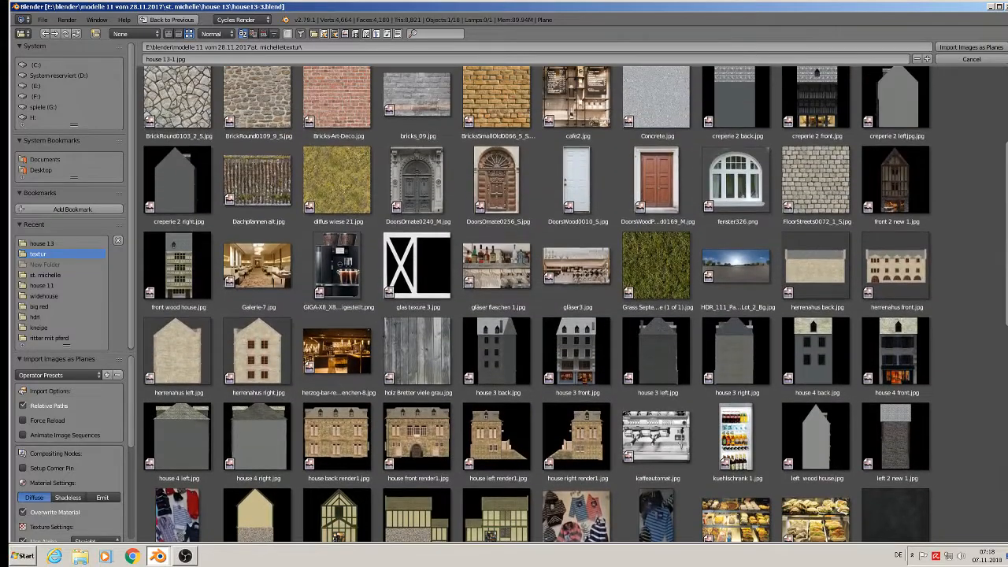
pyautogui.scroll(2, 573, 303)
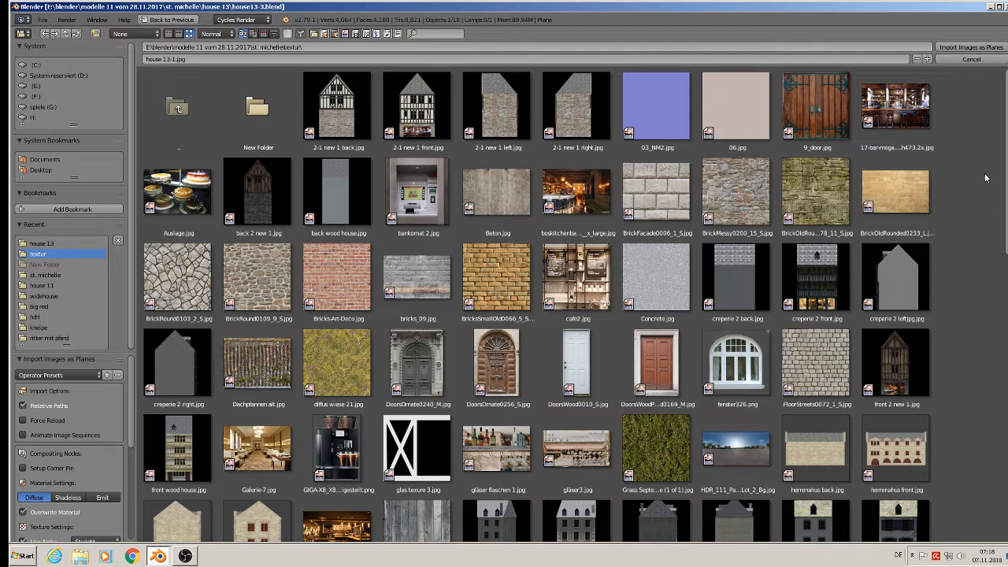
# Minimise the house 13 window and quit the other Blender session holding haus9.blend without saving its changes
pyautogui.click(998, 6)
pyautogui.click(998, 6)
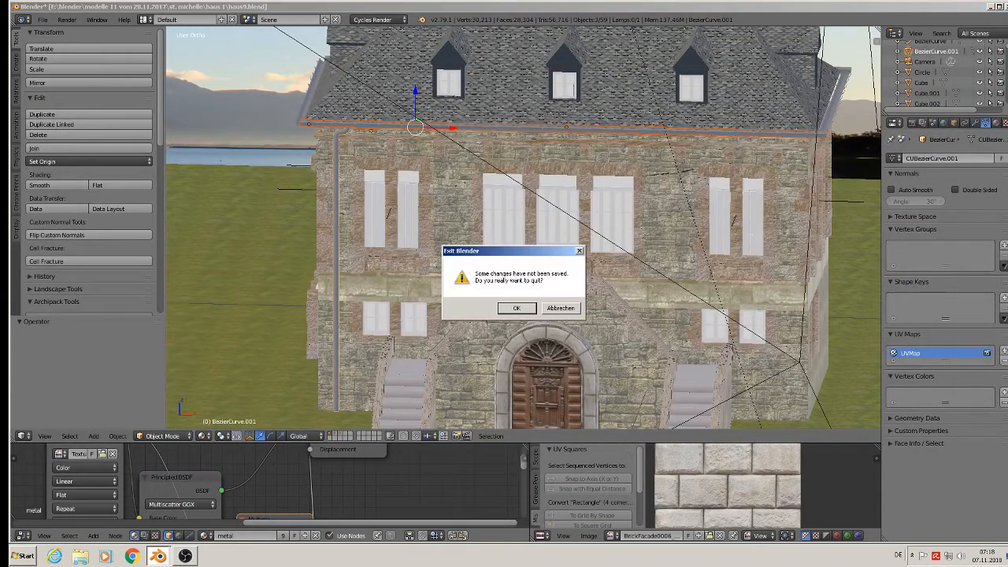
pyautogui.click(517, 308)
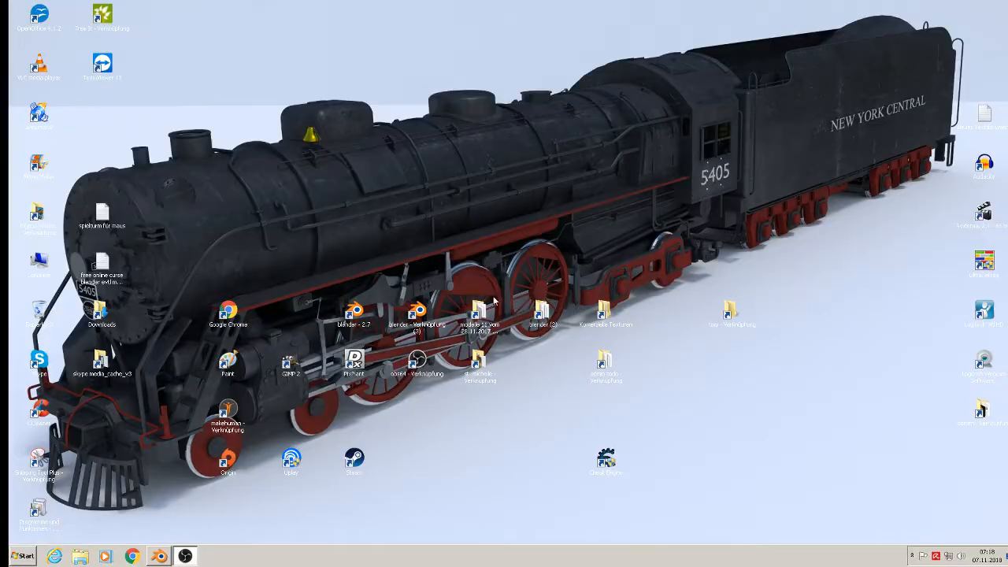
# Open the Komerzielle Texturen folder from the desktop and go into Fenster and its ladenfenster subfolder
pyautogui.doubleClick(605, 315)
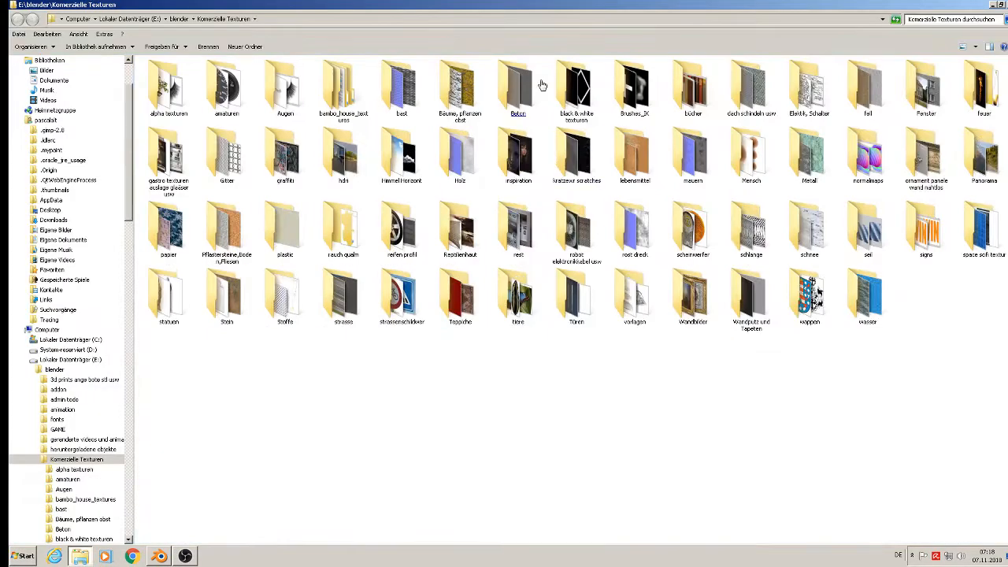
pyautogui.click(615, 137)
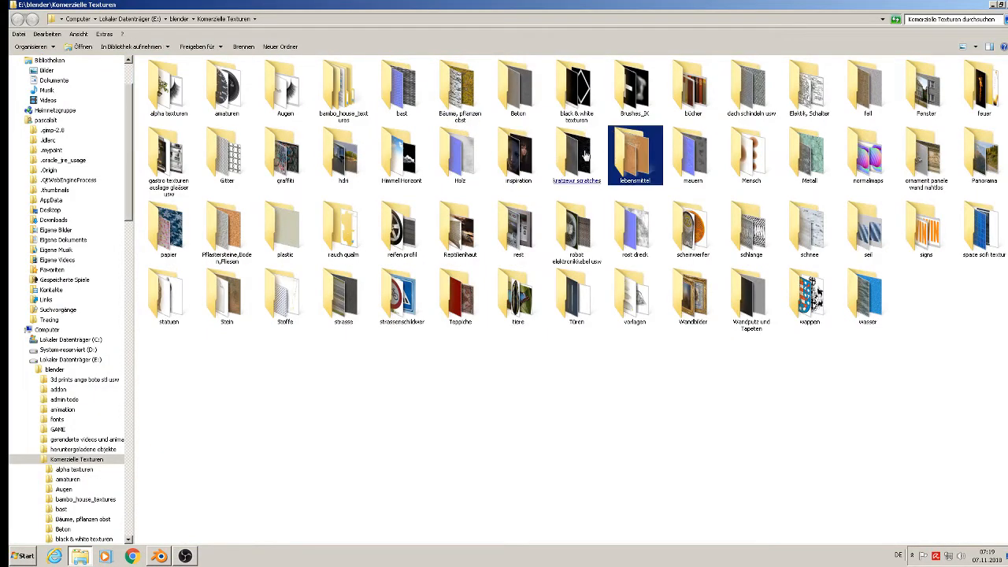
pyautogui.click(544, 181)
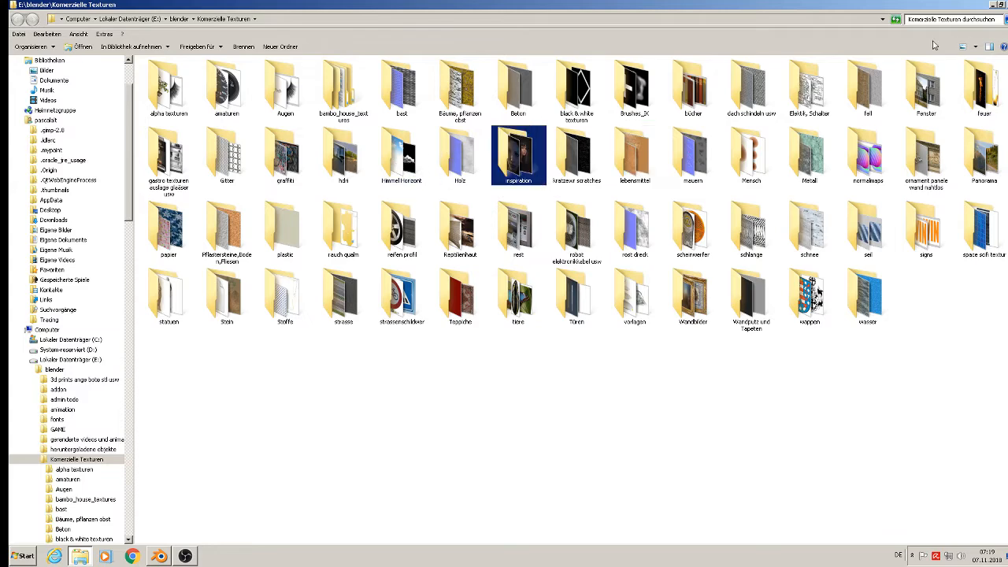
pyautogui.doubleClick(925, 88)
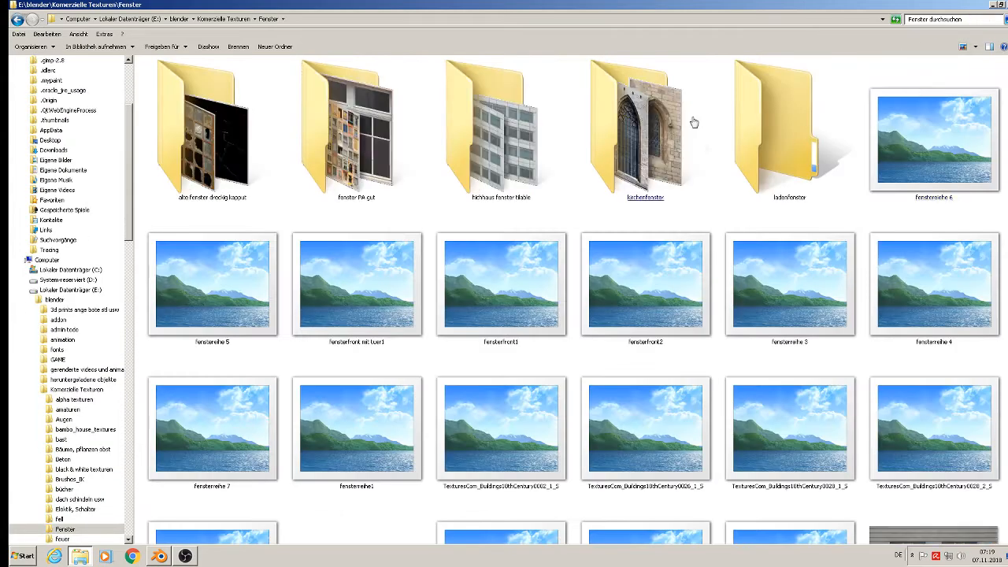
pyautogui.doubleClick(771, 129)
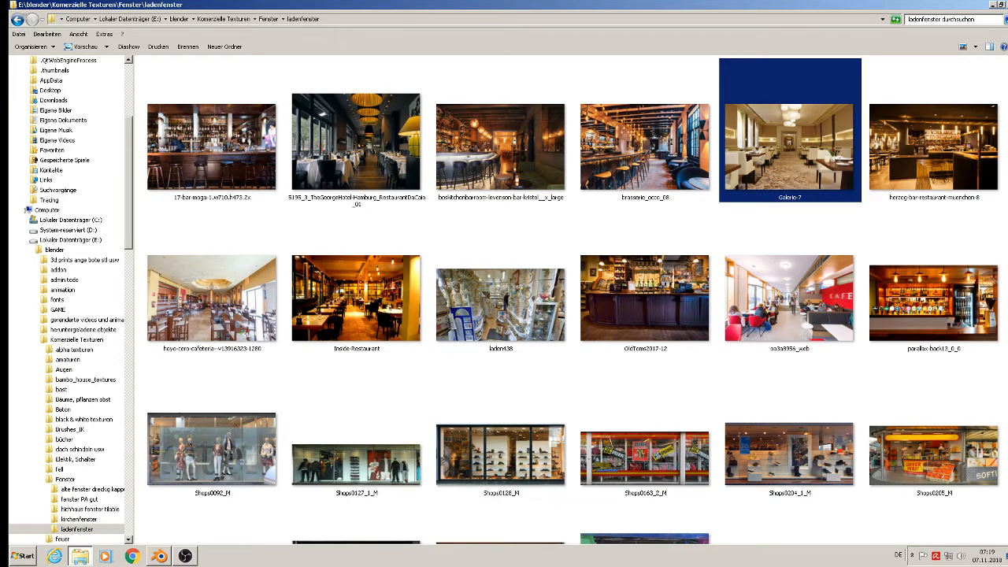
# Look through the ladenfenster images, copy the bar picture parallax-back13_0_0, and close the folder window
pyautogui.scroll(-10, 574, 299)
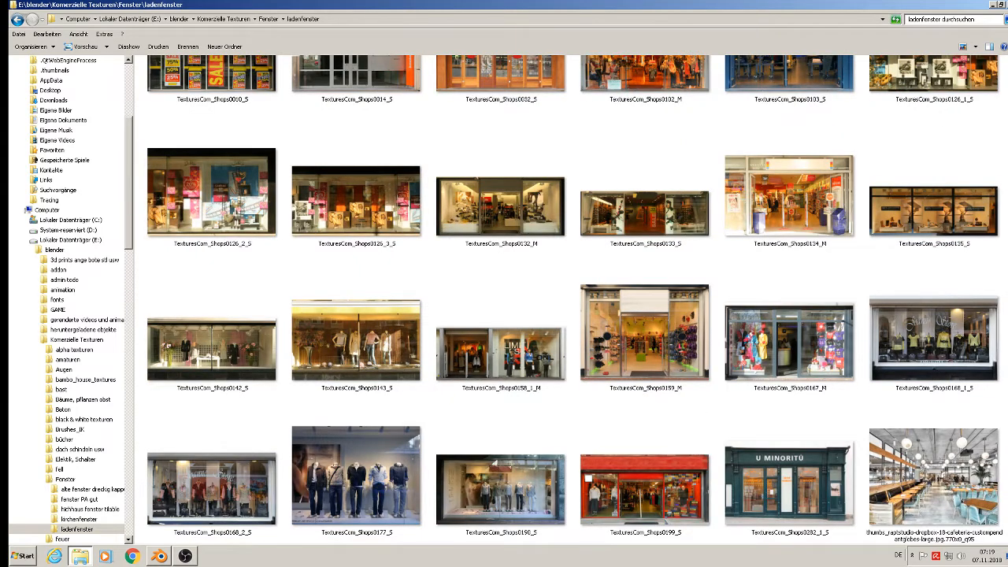
pyautogui.scroll(7, 573, 299)
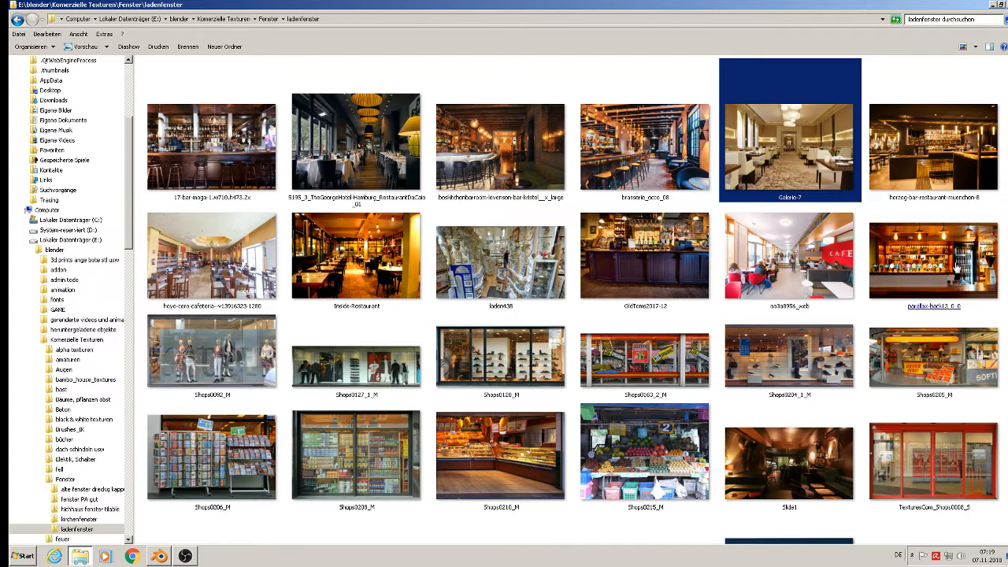
pyautogui.rightClick(954, 262)
pyautogui.click(940, 419)
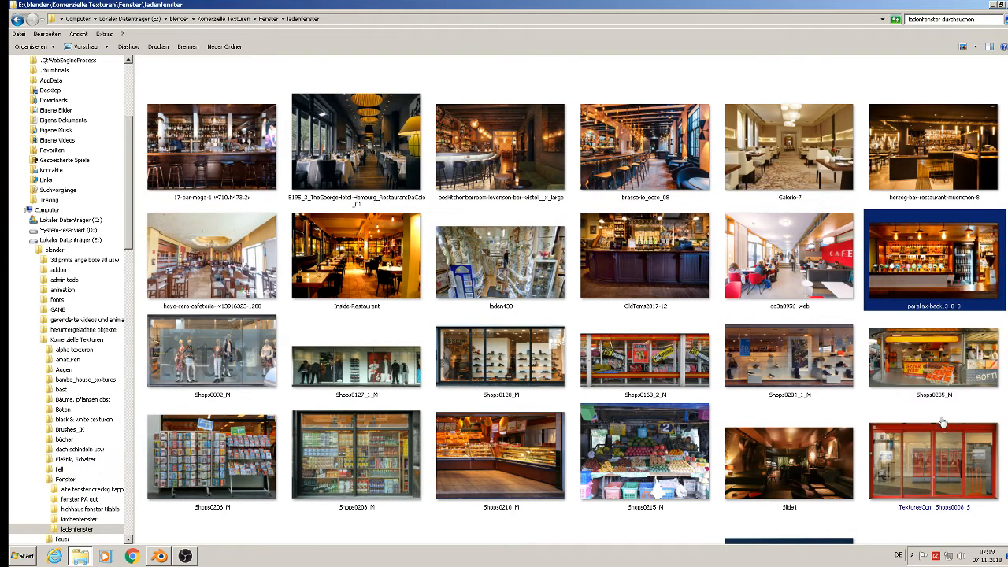
pyautogui.click(1007, 4)
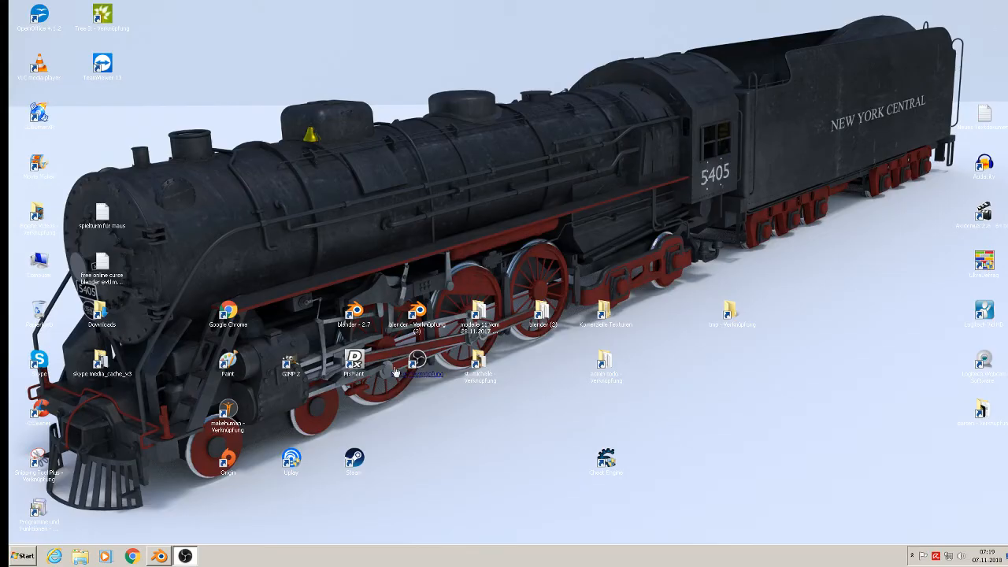
# Open the st. michelle project folder and paste the copied bar picture into its textur subfolder
pyautogui.click(481, 376)
pyautogui.doubleClick(482, 376)
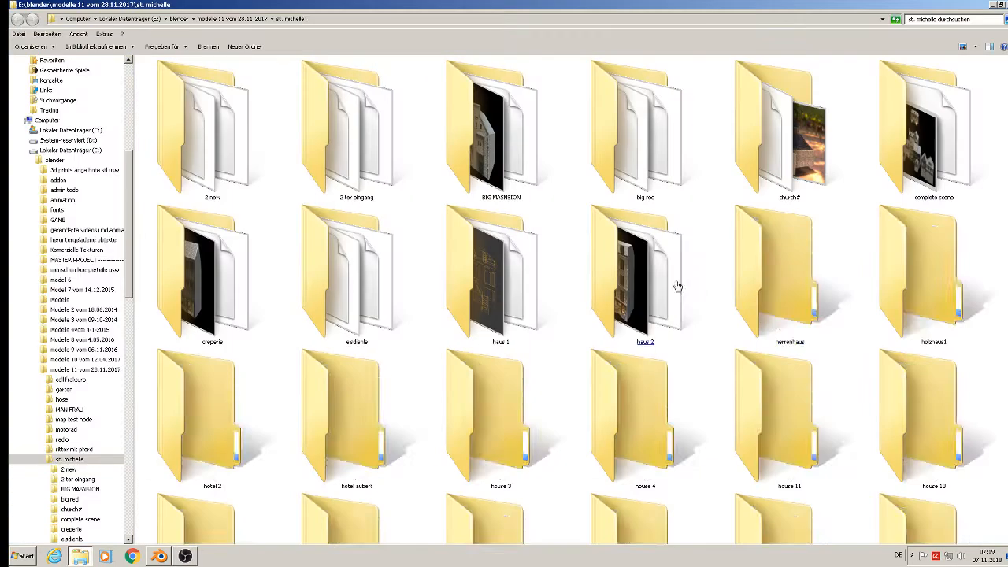
pyautogui.scroll(-5, 979, 362)
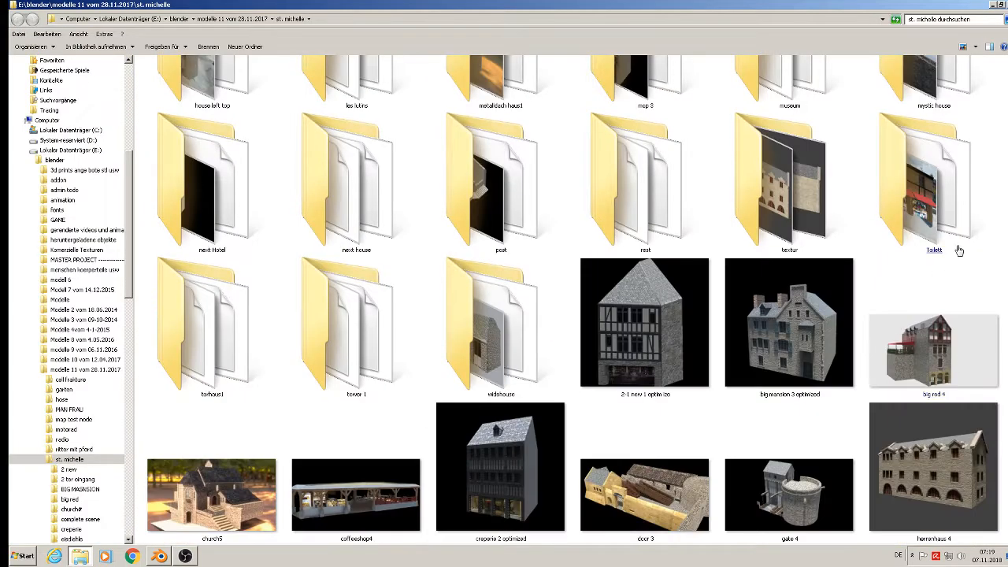
pyautogui.doubleClick(808, 252)
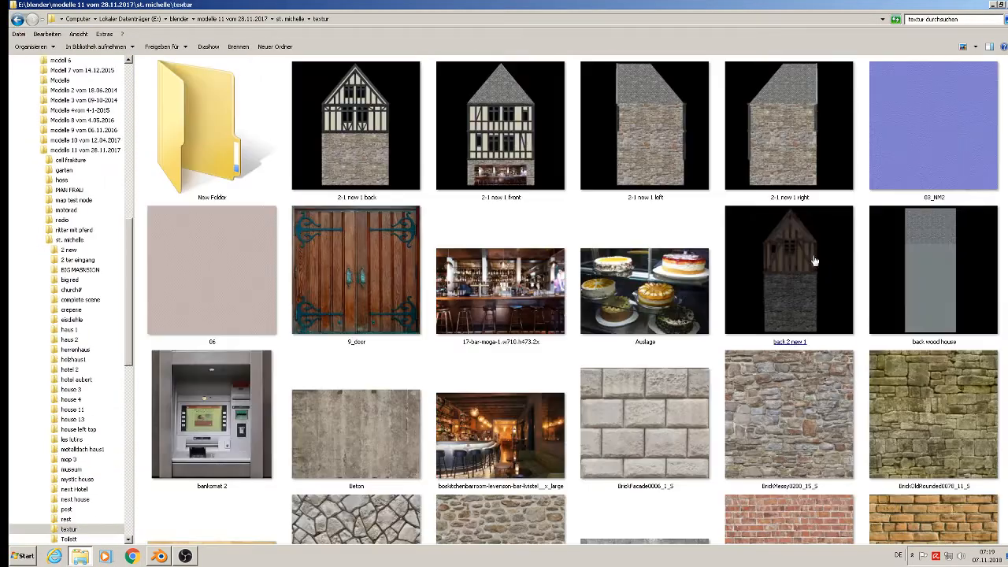
pyautogui.rightClick(1004, 287)
pyautogui.rightClick(1005, 183)
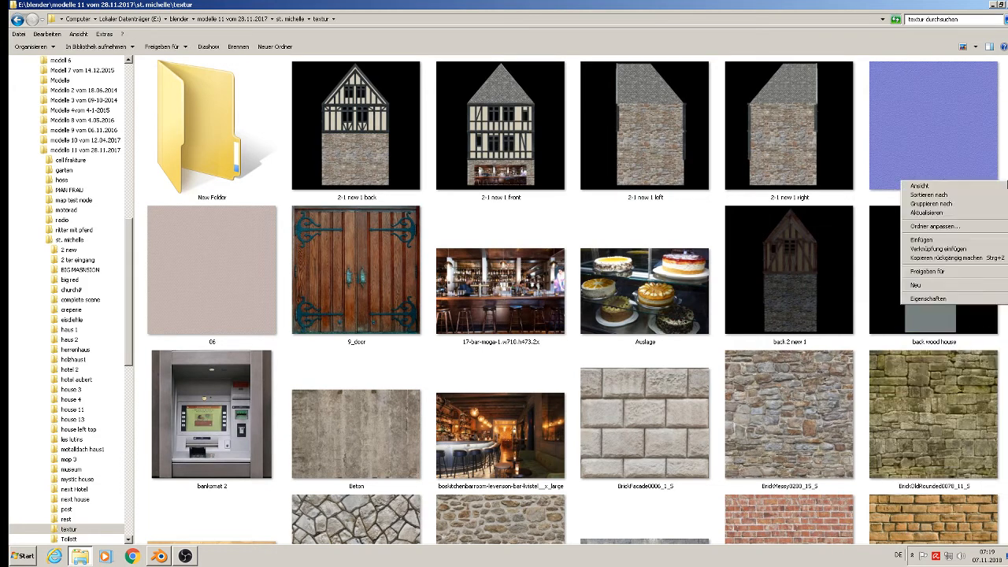
pyautogui.click(921, 239)
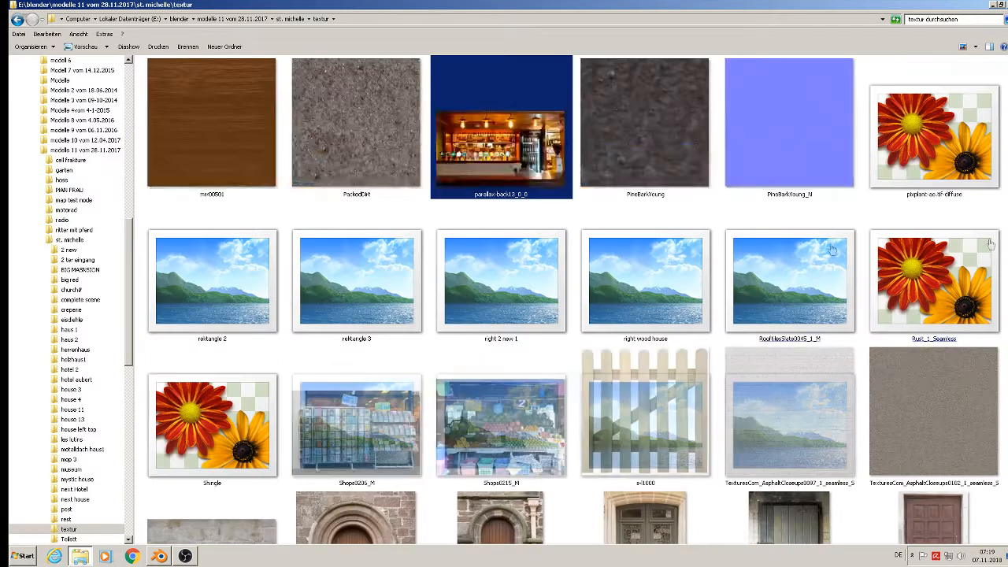
# Switch back to Blender, look through the st. michelle textur folder and import Galerie-7.jpg as an image plane
pyautogui.click(159, 557)
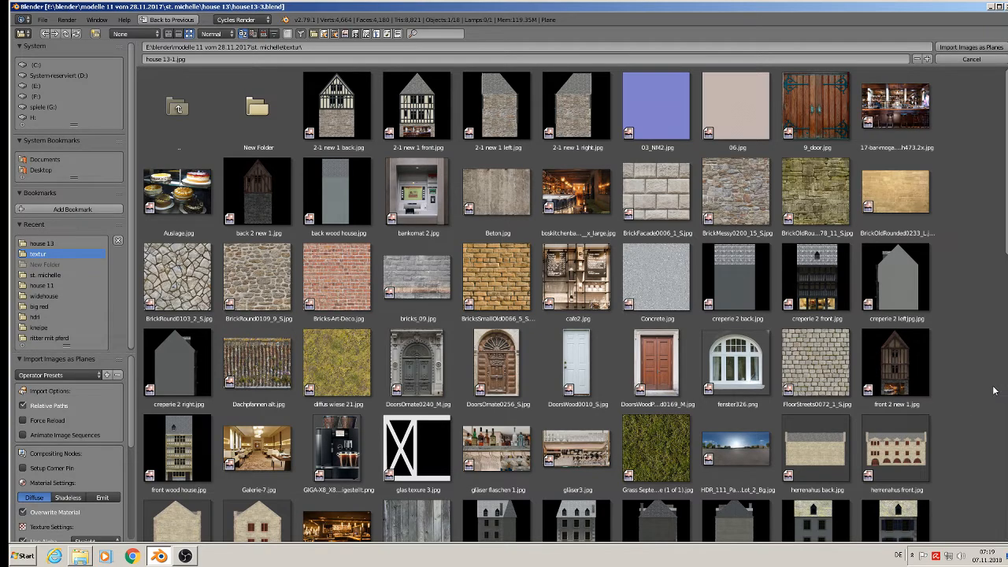
pyautogui.scroll(-4, 996, 362)
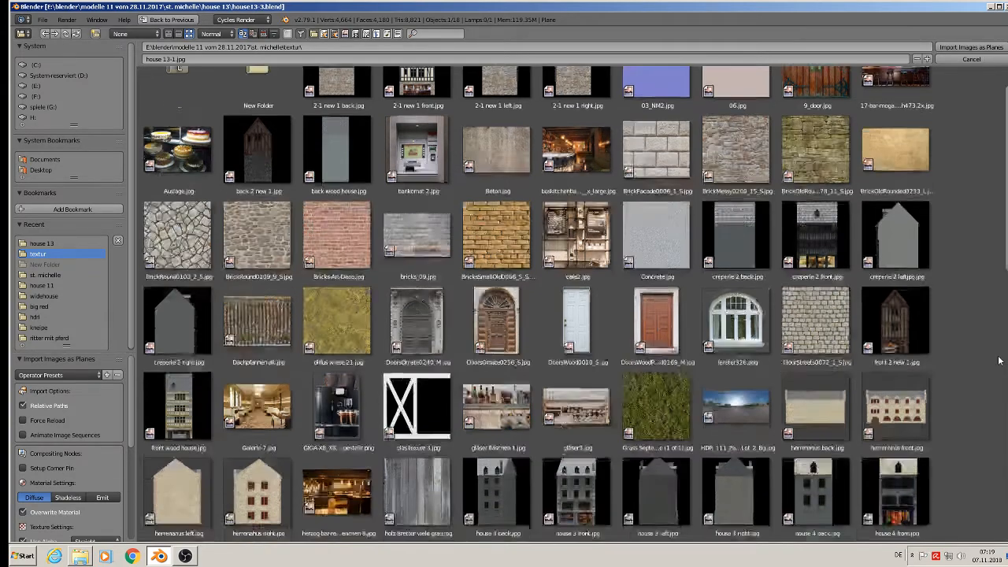
pyautogui.scroll(-8, 997, 368)
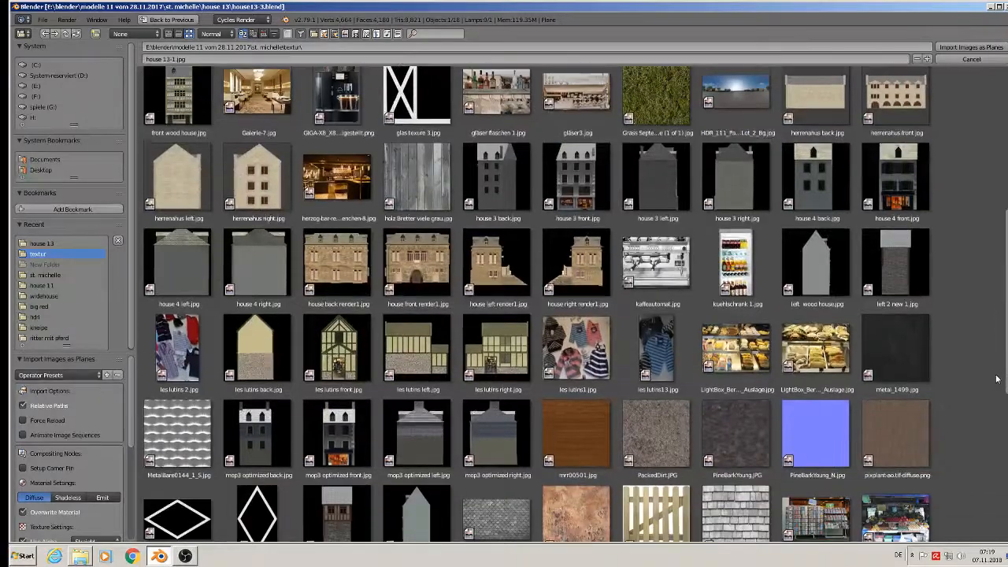
pyautogui.scroll(-6, 996, 379)
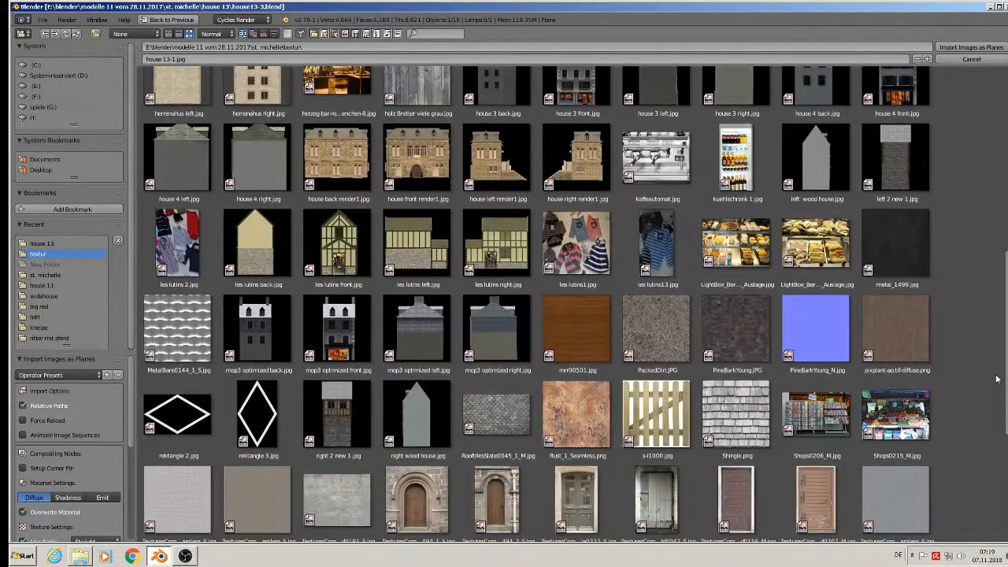
pyautogui.scroll(-5, 996, 379)
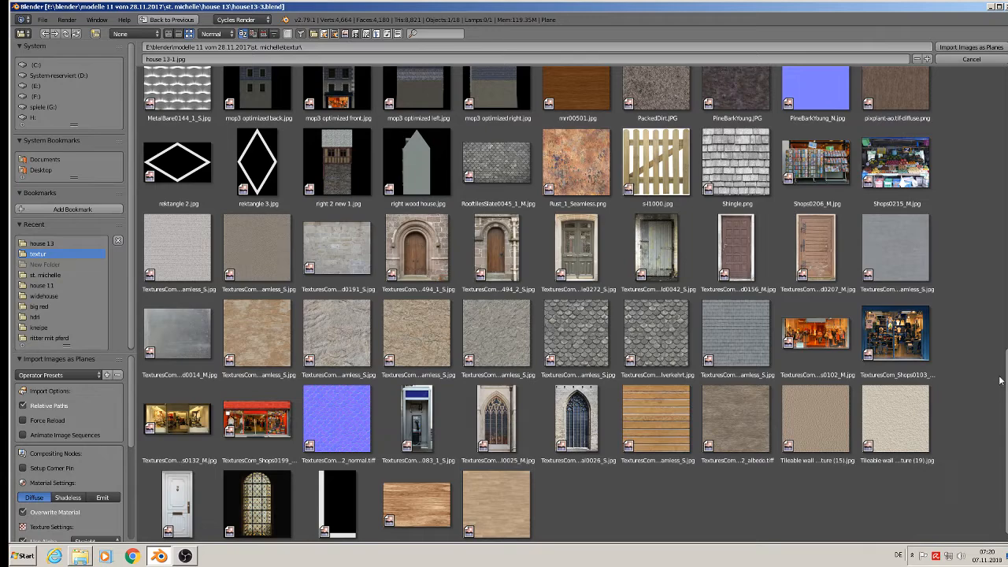
pyautogui.scroll(3, 1000, 381)
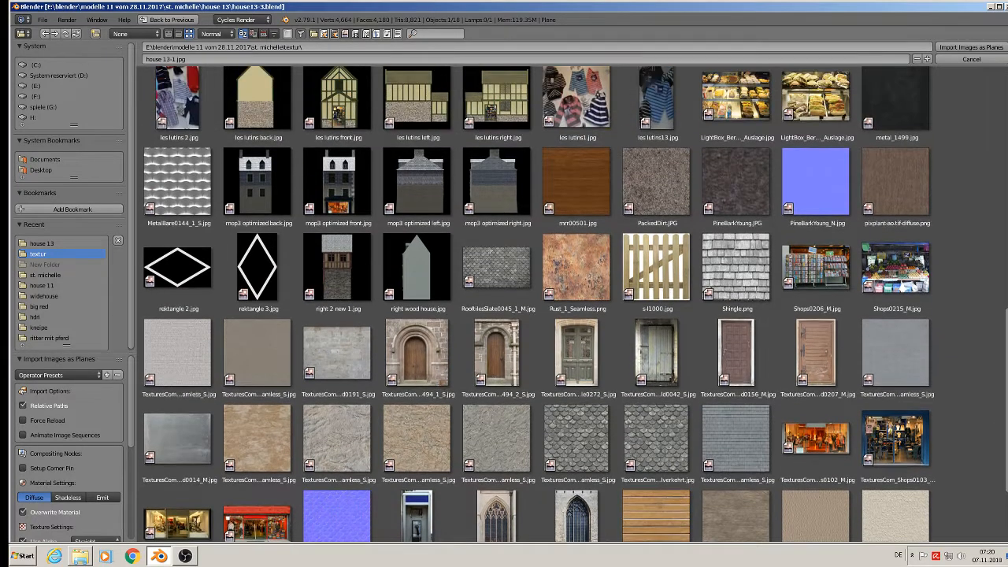
pyautogui.scroll(13, 1005, 250)
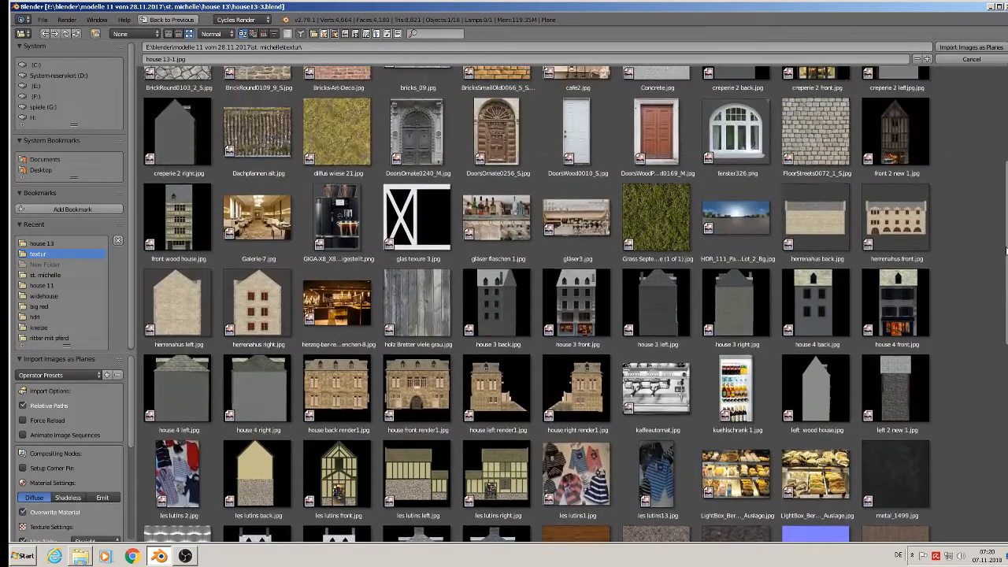
pyautogui.scroll(2, 1005, 251)
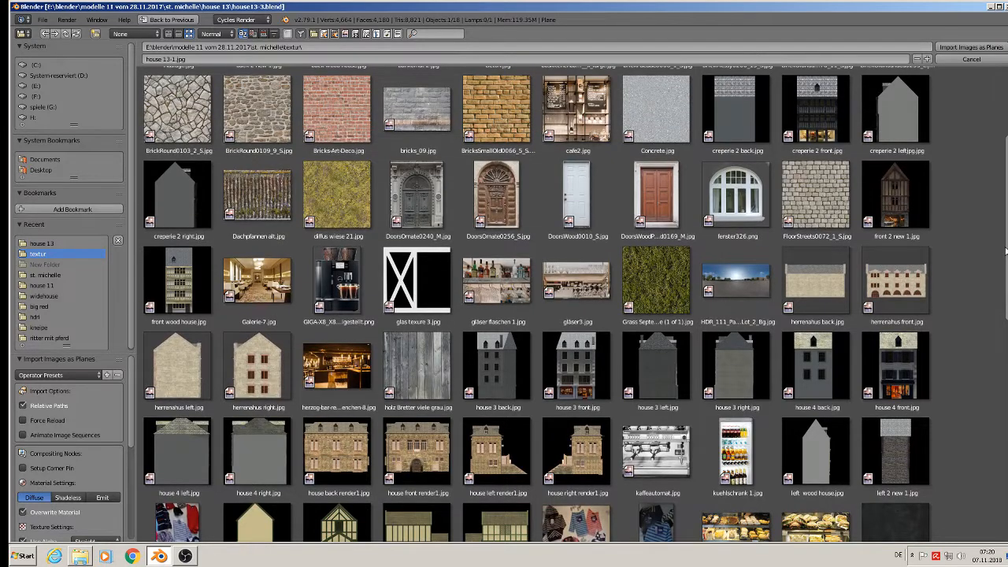
pyautogui.scroll(5, 1005, 250)
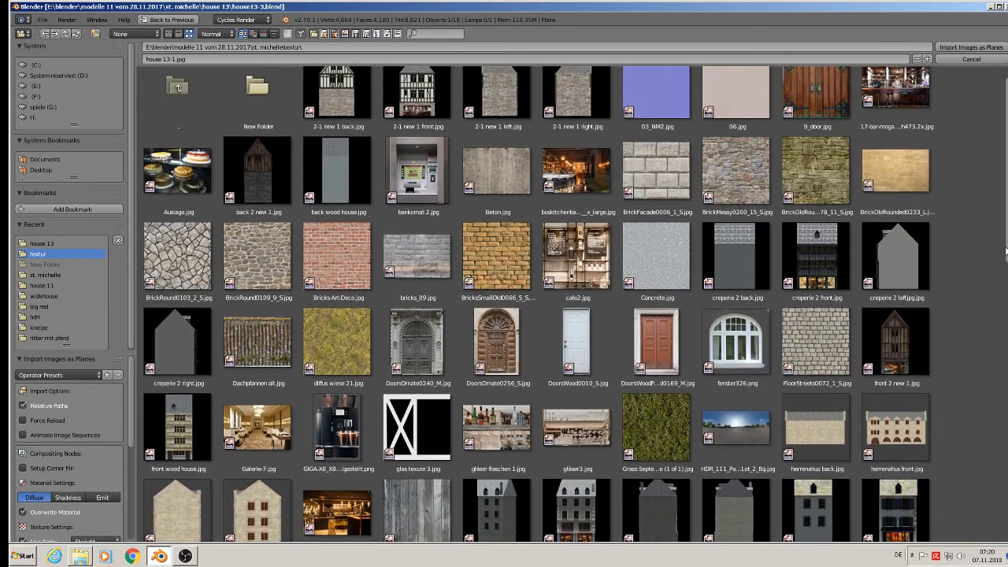
pyautogui.scroll(1, 1005, 250)
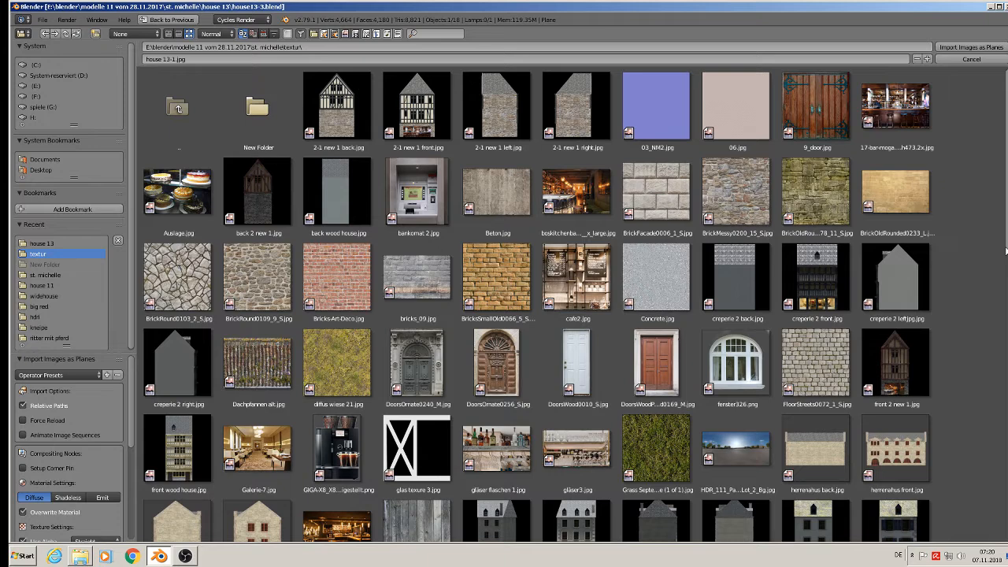
pyautogui.doubleClick(276, 441)
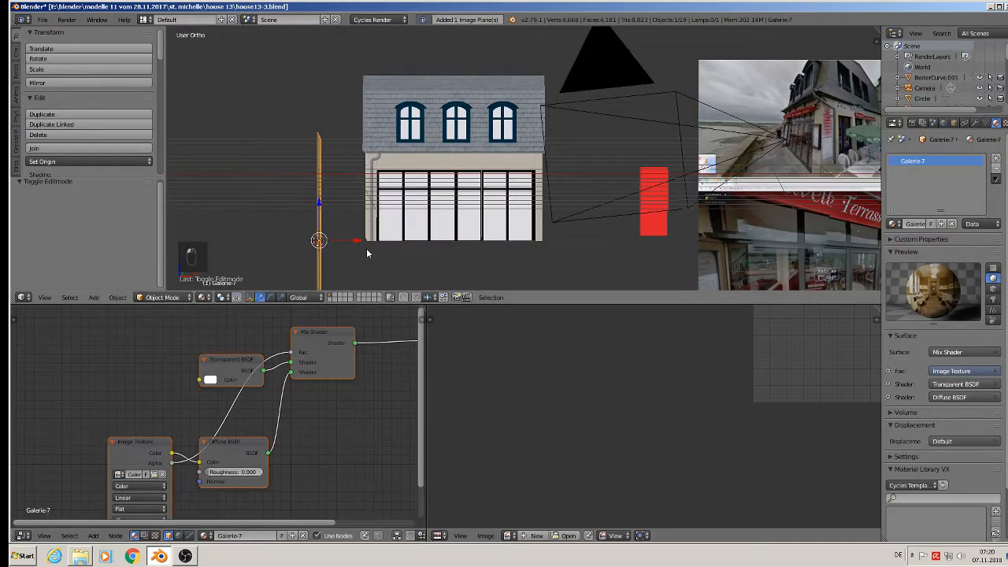
pyautogui.press('r')
pyautogui.press('z')
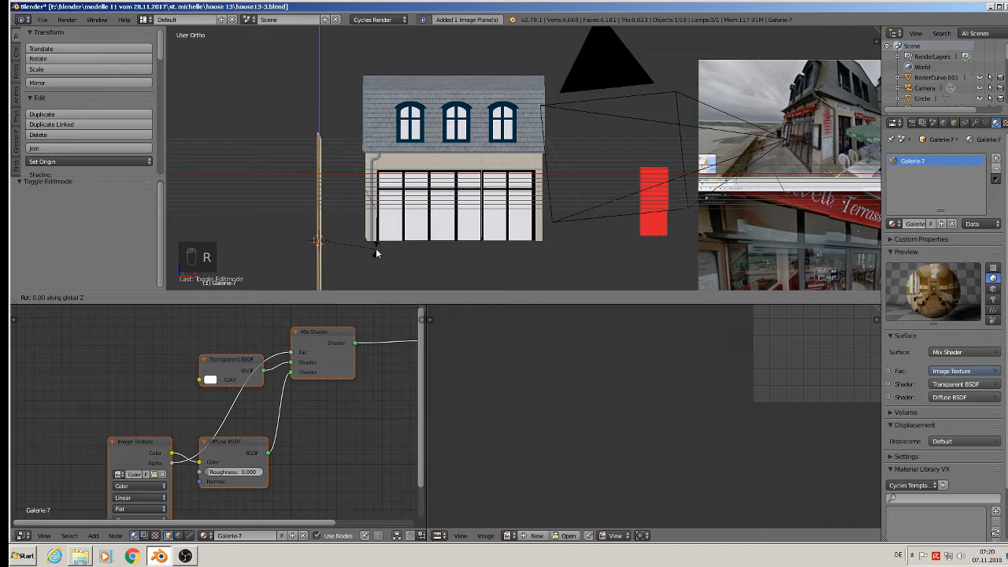
pyautogui.click(373, 249)
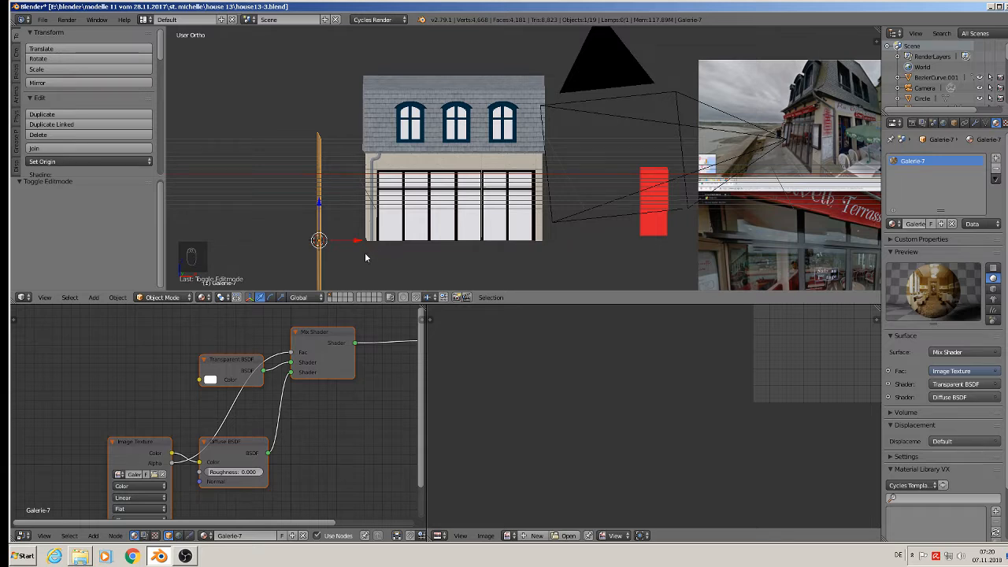
# Rotate the restaurant image plane -90° about the global Z axis and move it about 0.43 along Y
pyautogui.write('rz-90')
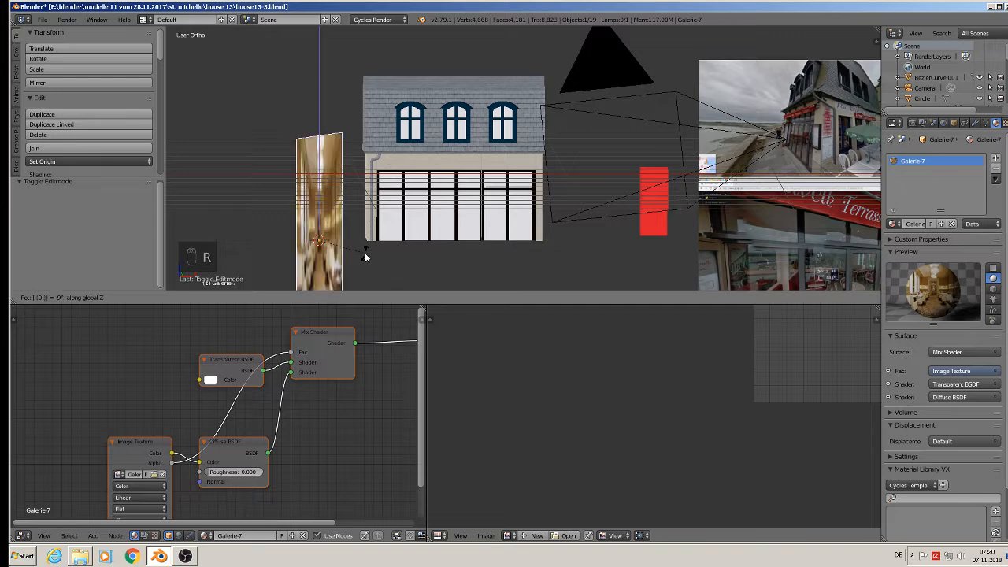
pyautogui.press('Return')
pyautogui.moveTo(323, 42); pyautogui.dragTo(372, 229, button='middle')
pyautogui.moveTo(346, 226); pyautogui.dragTo(431, 210)
pyautogui.moveTo(432, 210); pyautogui.dragTo(502, 169, button='middle')
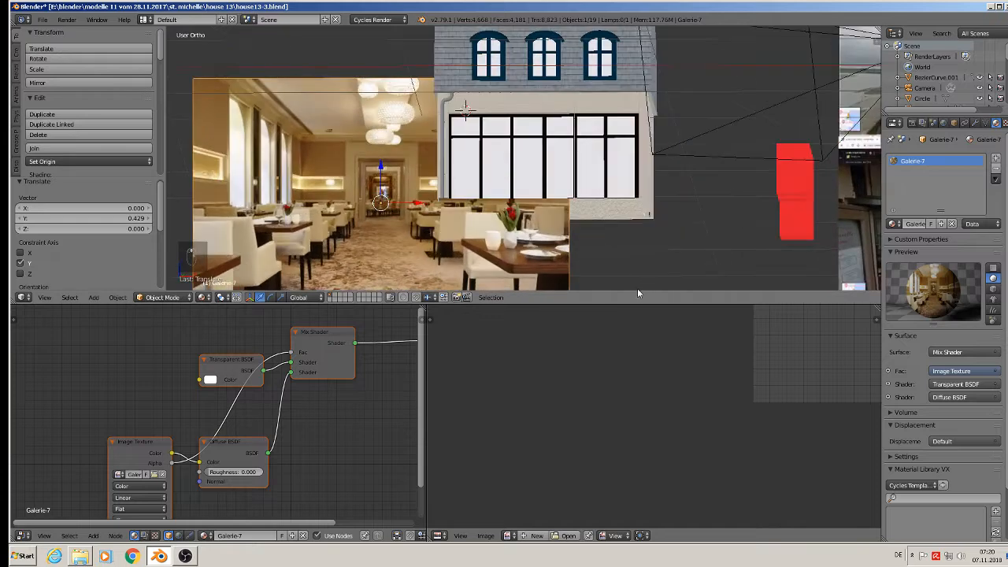
# Scale the image plane to about 0.37 and position it directly in front of the house's glazed shopfront
pyautogui.press('s')
pyautogui.click(477, 230)
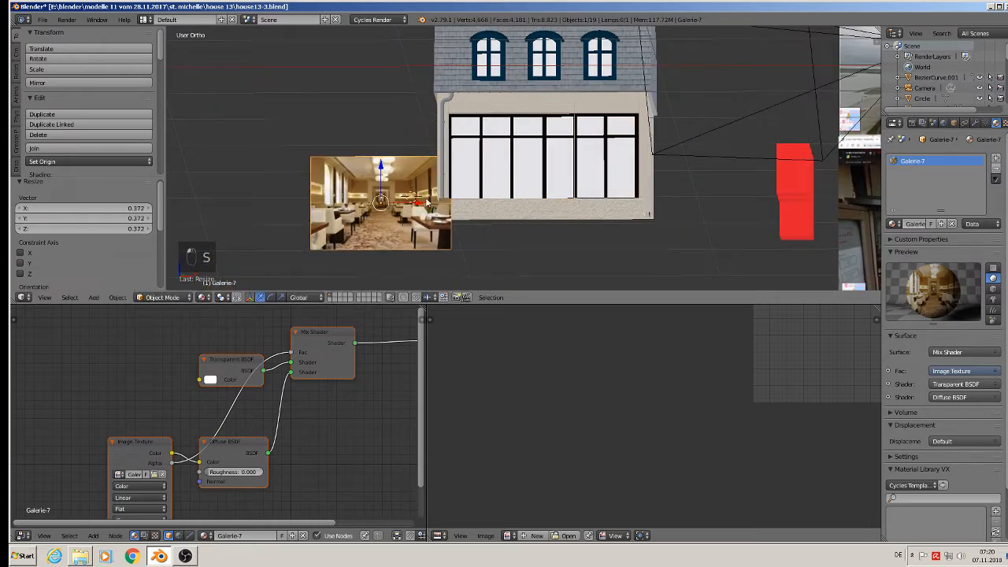
pyautogui.moveTo(426, 203); pyautogui.dragTo(580, 199)
pyautogui.moveTo(580, 199); pyautogui.dragTo(556, 211, button='middle')
pyautogui.moveTo(544, 165); pyautogui.dragTo(551, 129)
pyautogui.moveTo(551, 137); pyautogui.dragTo(477, 166, button='middle')
pyautogui.moveTo(579, 163); pyautogui.dragTo(522, 161)
pyautogui.moveTo(525, 162); pyautogui.dragTo(648, 160, button='middle')
# Stretch the image plane by about 1.31 along X and shift it about 0.007 along X to fit the shopfront width
pyautogui.scroll(2, 606, 166)
pyautogui.press('s')
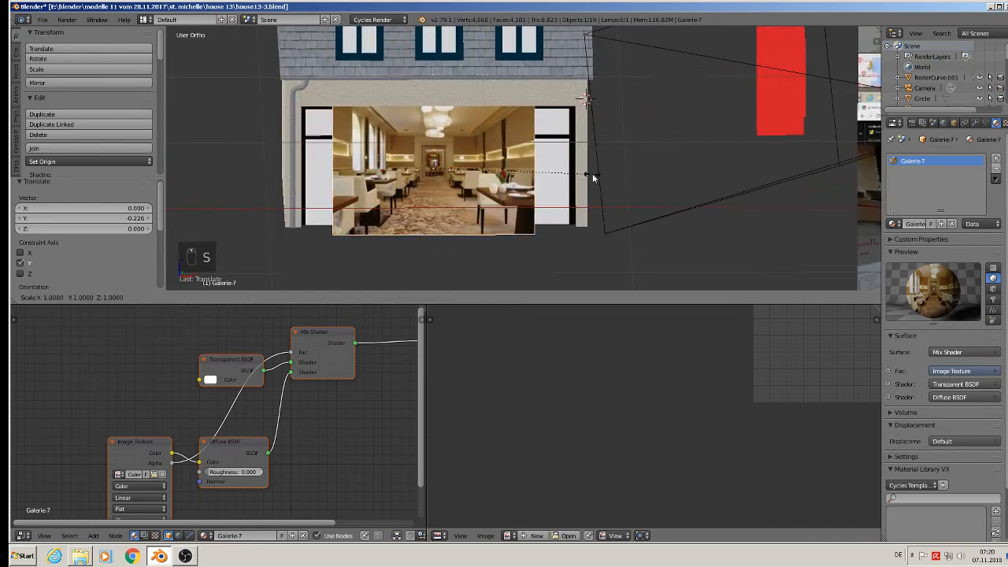
pyautogui.press('x')
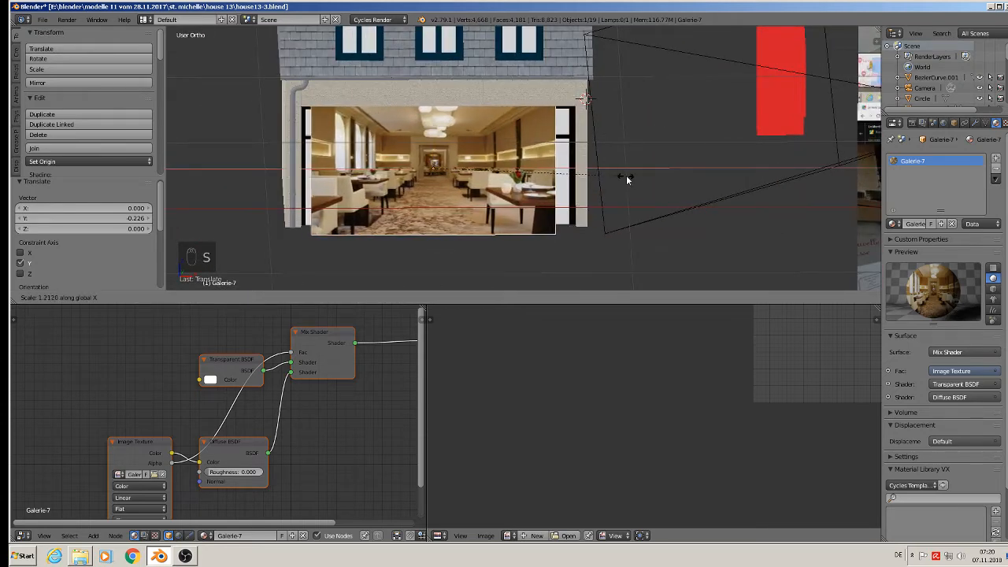
pyautogui.click(642, 180)
pyautogui.moveTo(639, 180); pyautogui.dragTo(576, 186, button='middle')
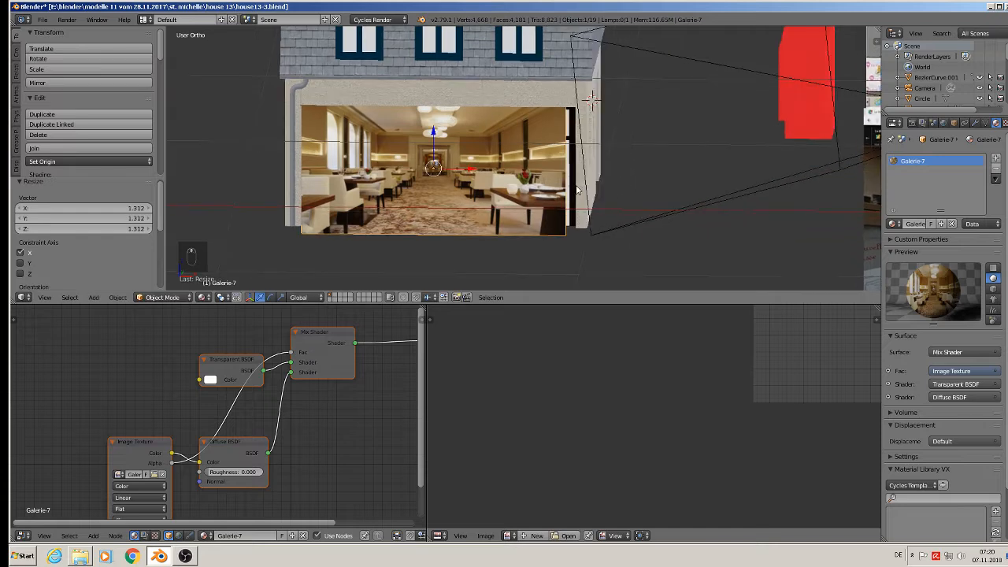
pyautogui.moveTo(468, 168); pyautogui.dragTo(487, 183)
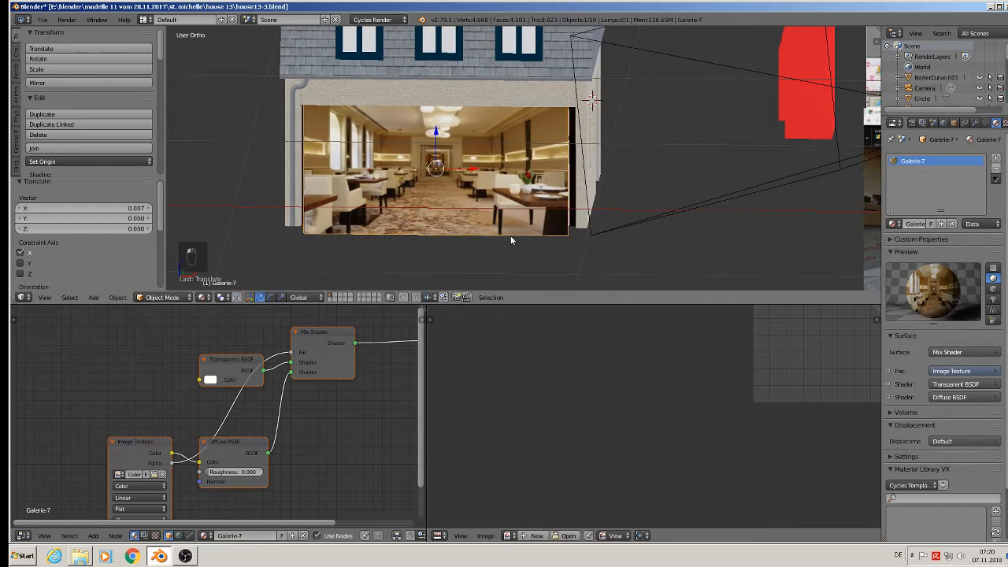
# Scale the image plane along Z to about 0.87 and raise it slightly to match the shopfront opening
pyautogui.press('s')
pyautogui.press('z')
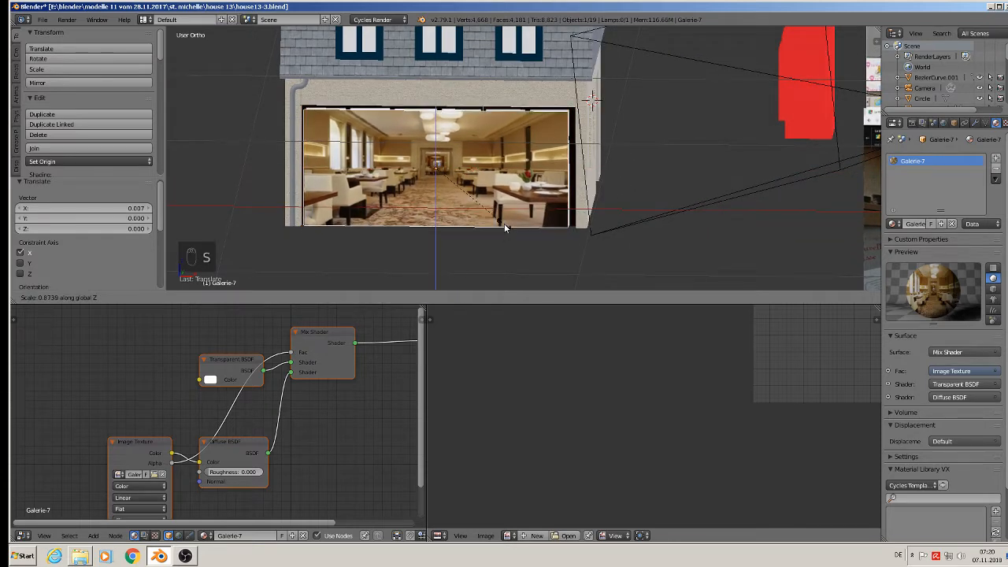
pyautogui.click(506, 228)
pyautogui.moveTo(436, 131); pyautogui.dragTo(436, 129)
# Move the image plane about 0.12 along Y so it sits behind the shopfront glazing
pyautogui.moveTo(435, 163); pyautogui.dragTo(482, 151, button='middle')
pyautogui.press('g')
pyautogui.press('y')
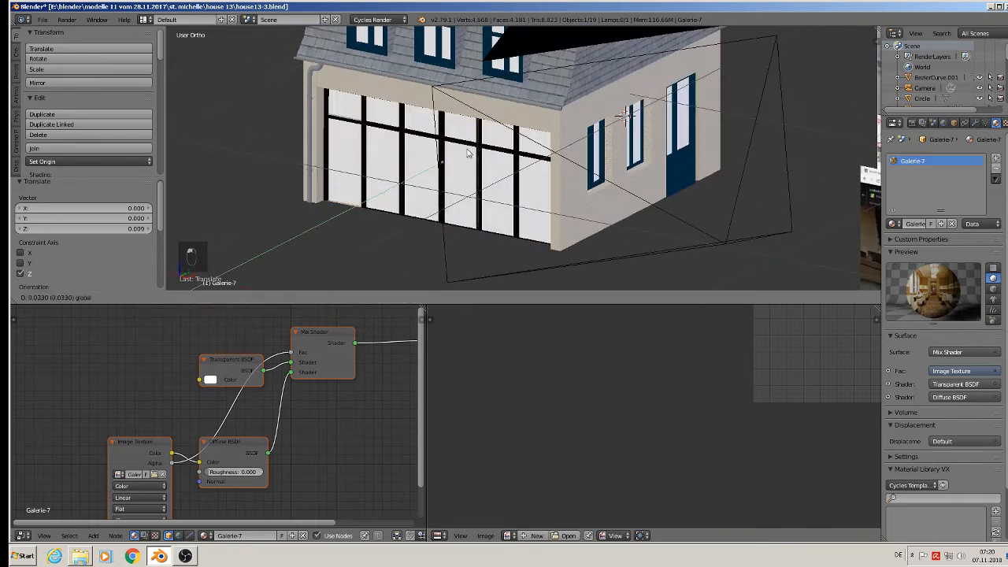
# Delete the Transparent BSDF, Mix Shader and Diffuse BSDF nodes from the Galerie-7 material
pyautogui.scroll(-4, 349, 418)
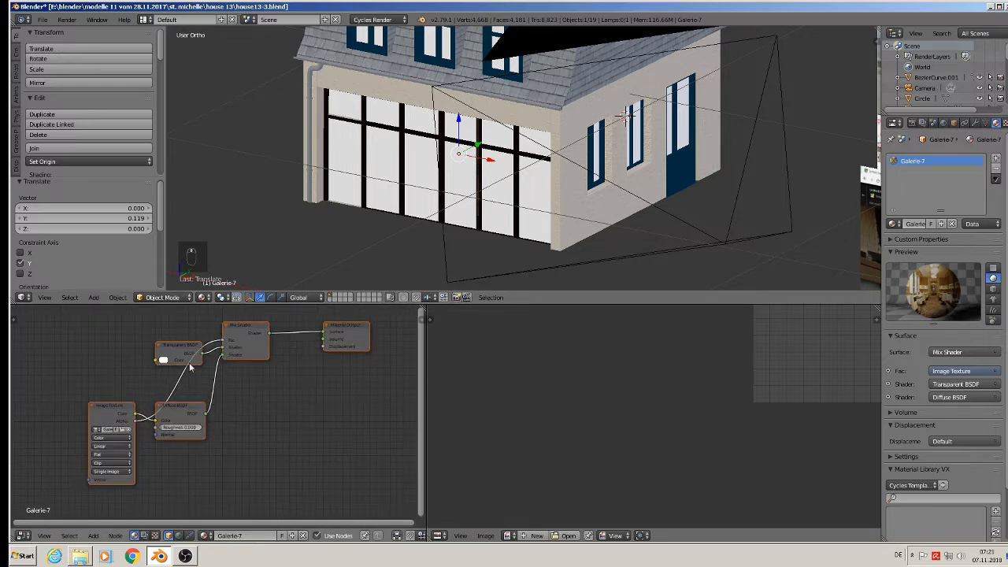
pyautogui.click(177, 352)
pyautogui.press('x')
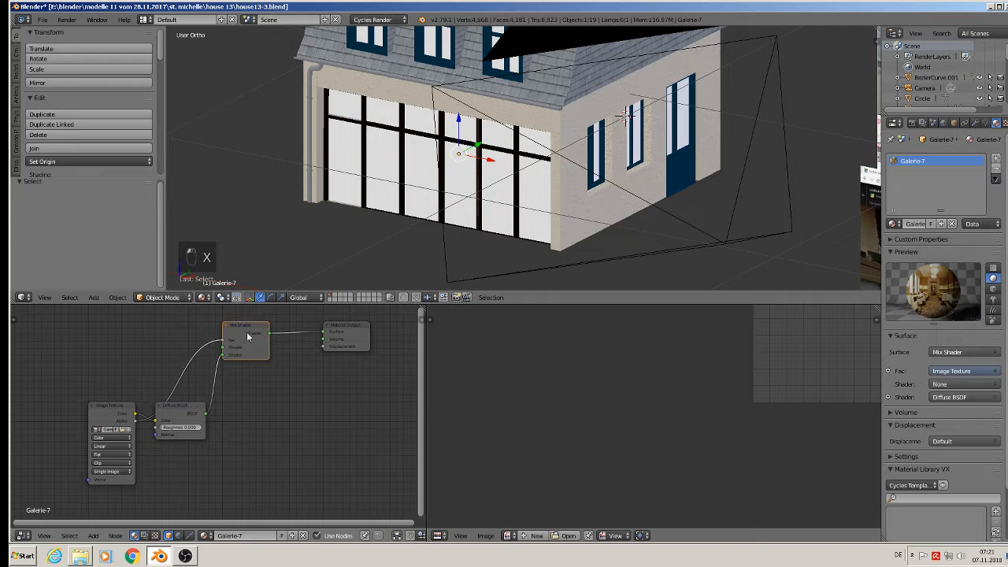
pyautogui.press('x')
pyautogui.click(181, 415)
pyautogui.press('x')
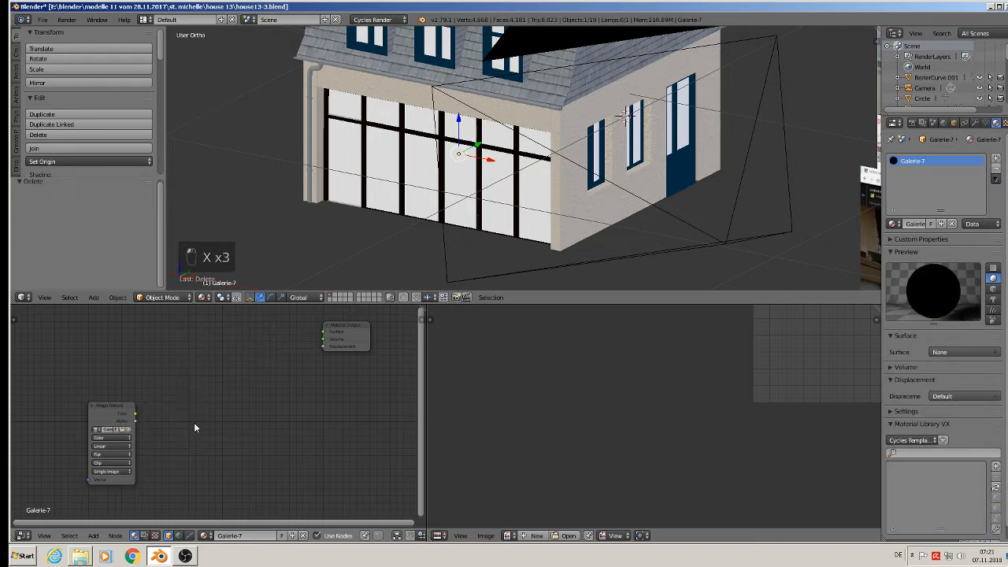
# Add an Emission shader, feed it the image texture's colour and connect it to the Material Output surface
pyautogui.click(93, 535)
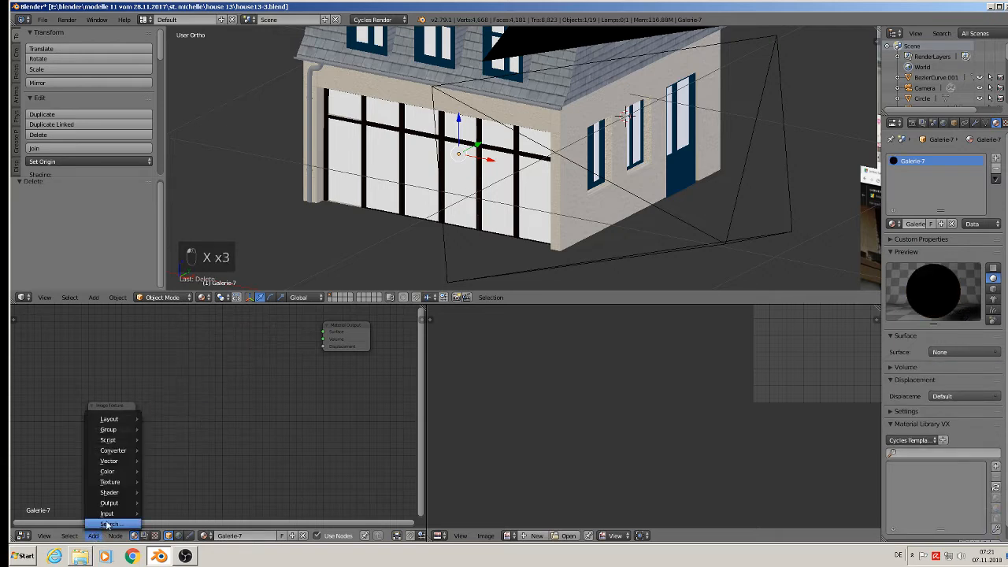
pyautogui.moveTo(110, 492)
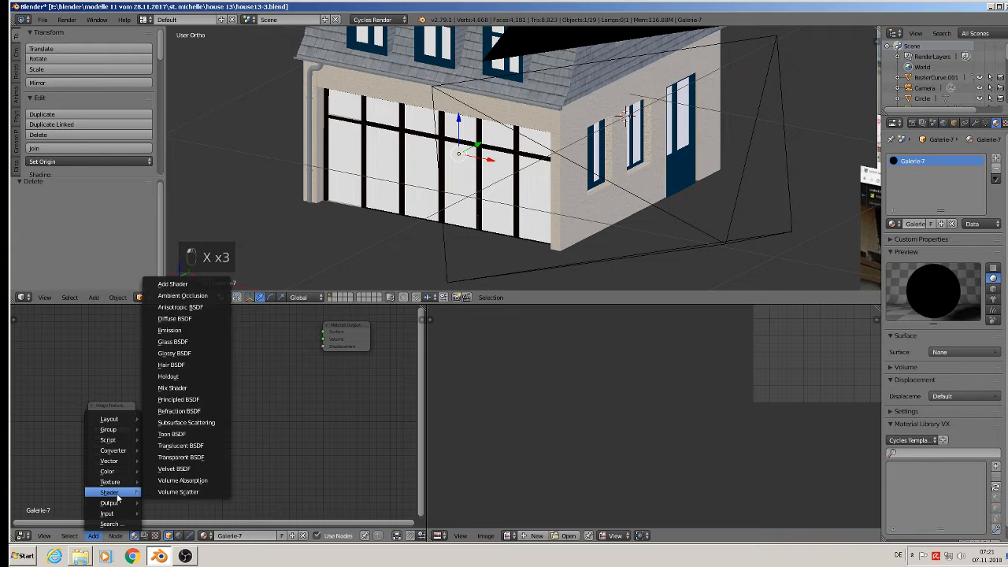
pyautogui.click(182, 332)
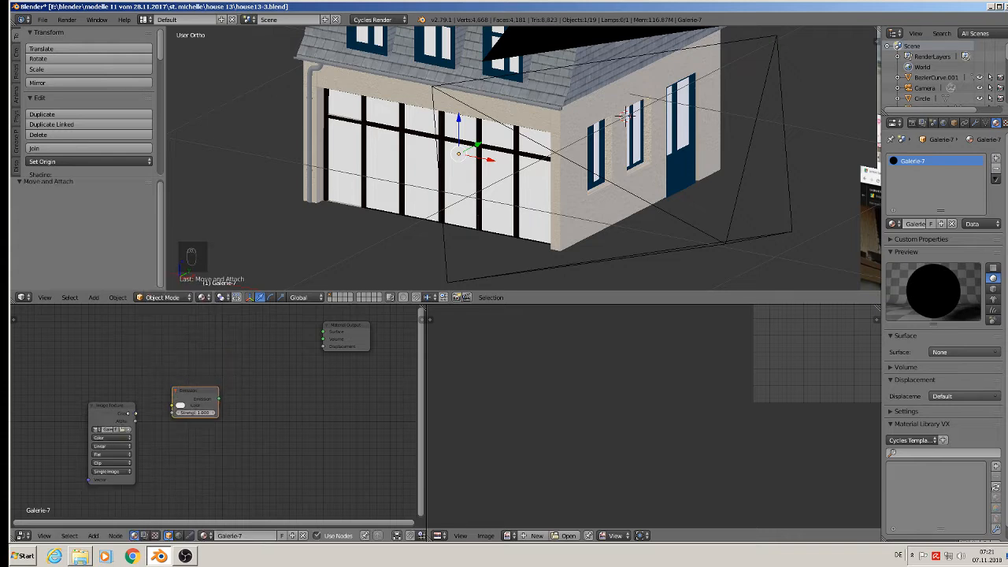
pyautogui.click(193, 402)
pyautogui.moveTo(135, 414); pyautogui.dragTo(324, 332)
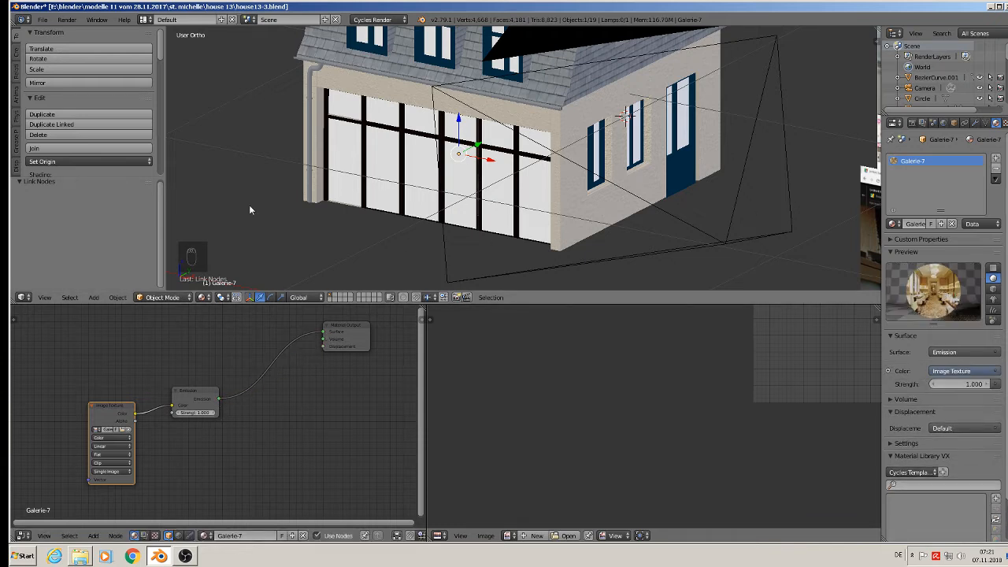
# Preview the house in Rendered shading and examine the restaurant interior behind the shopfront from several distances
pyautogui.click(204, 297)
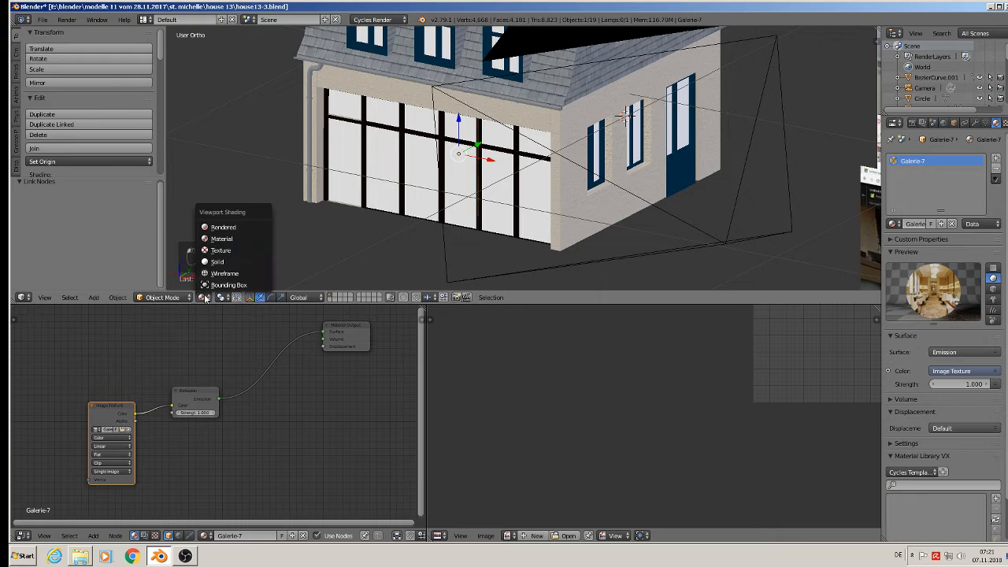
pyautogui.click(230, 226)
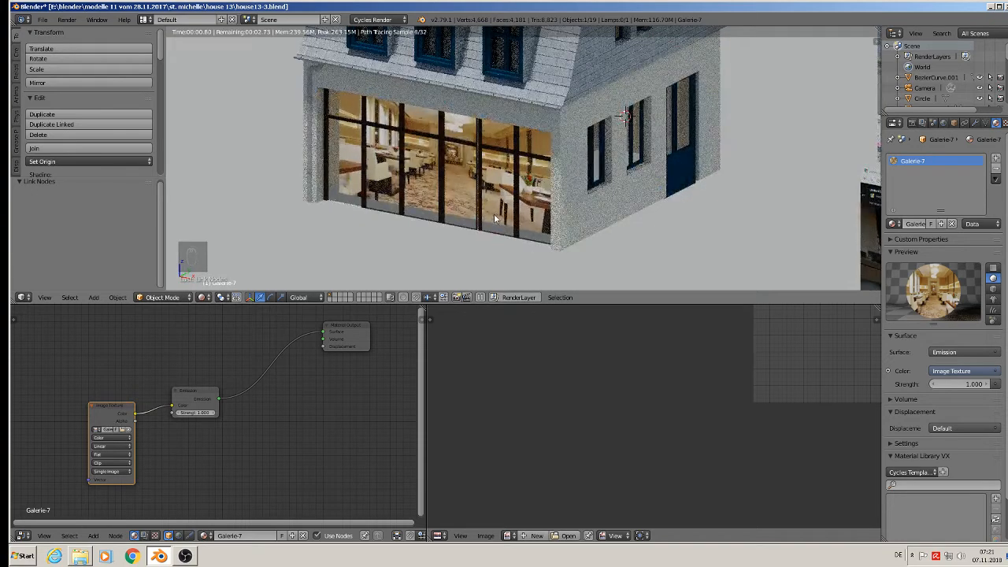
pyautogui.scroll(-5, 518, 207)
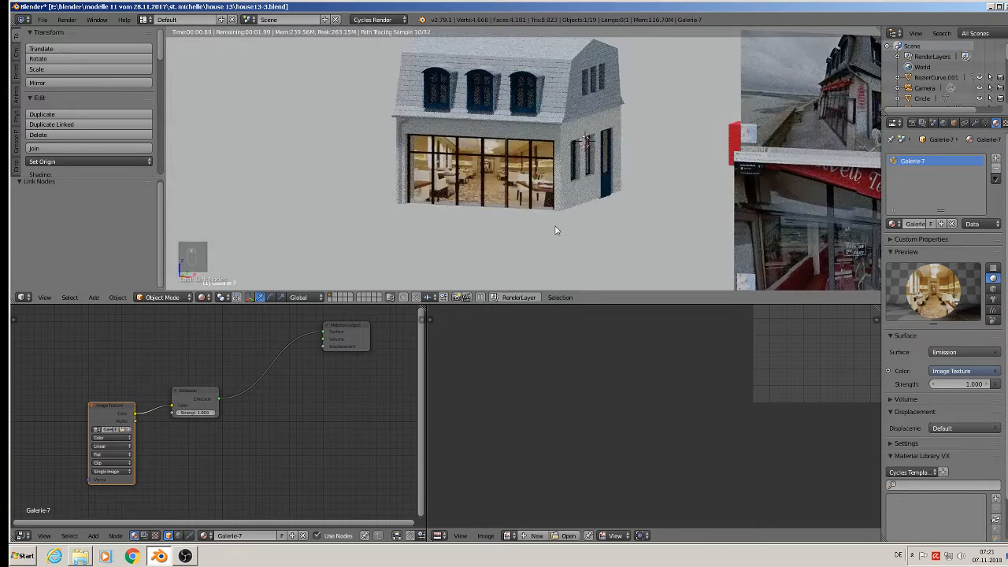
pyautogui.moveTo(541, 225); pyautogui.dragTo(522, 234, button='middle')
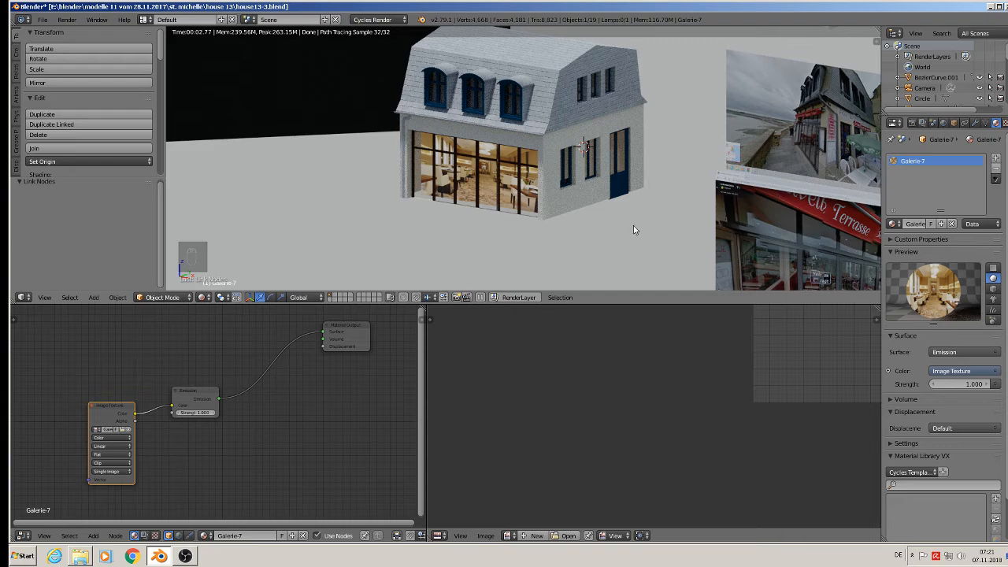
pyautogui.scroll(-2, 629, 224)
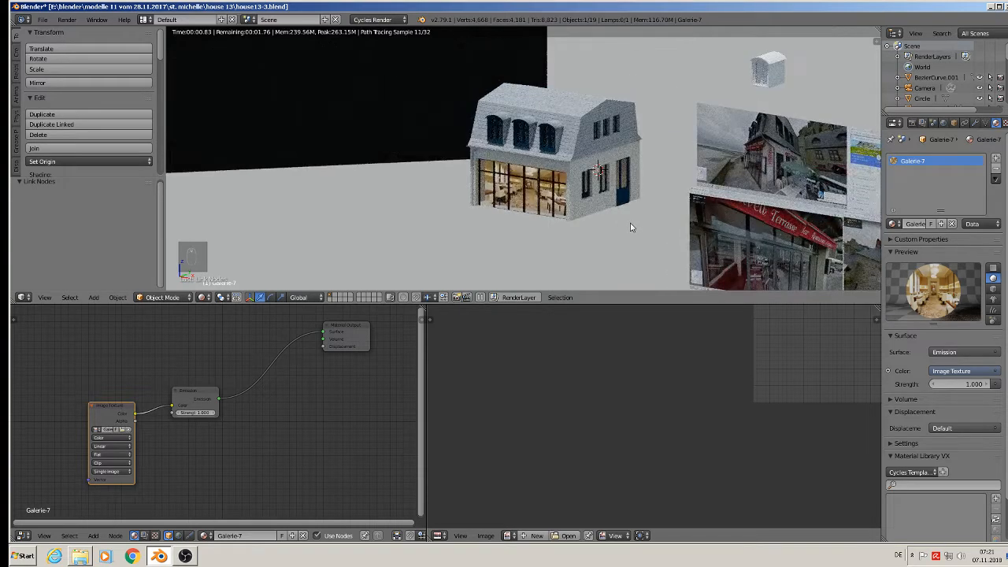
pyautogui.scroll(3, 569, 192)
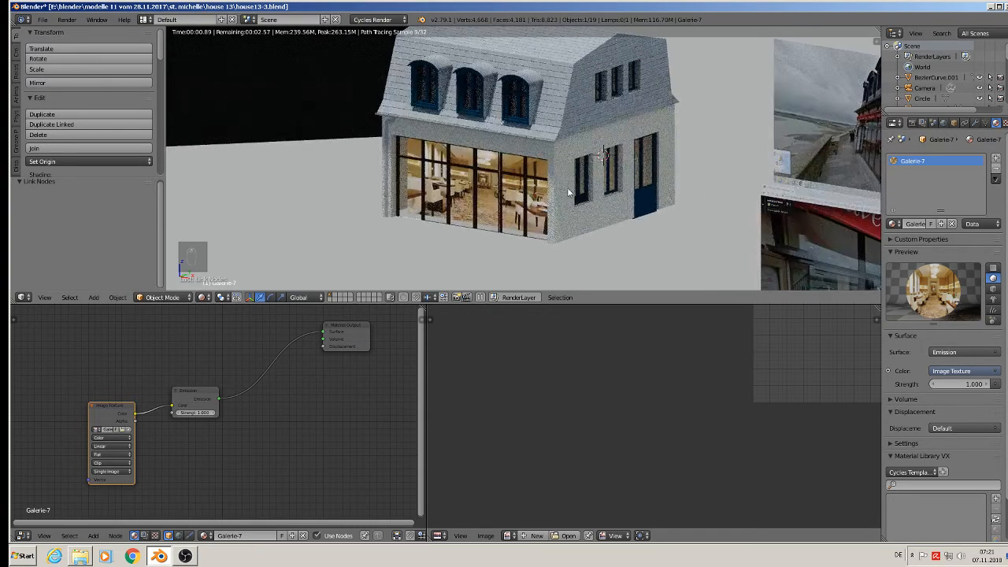
# Open the viewport's shading mode choices
pyautogui.click(203, 298)
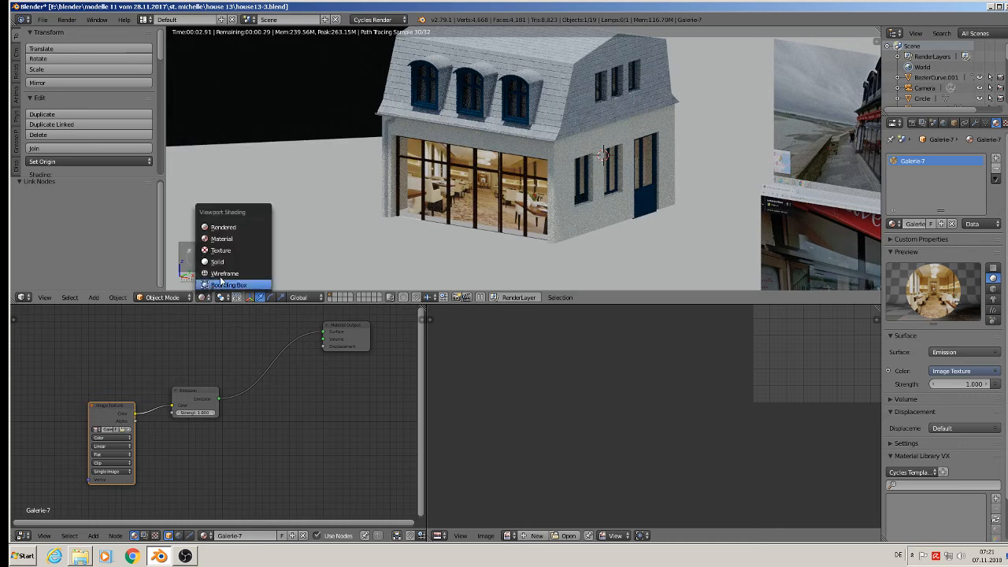